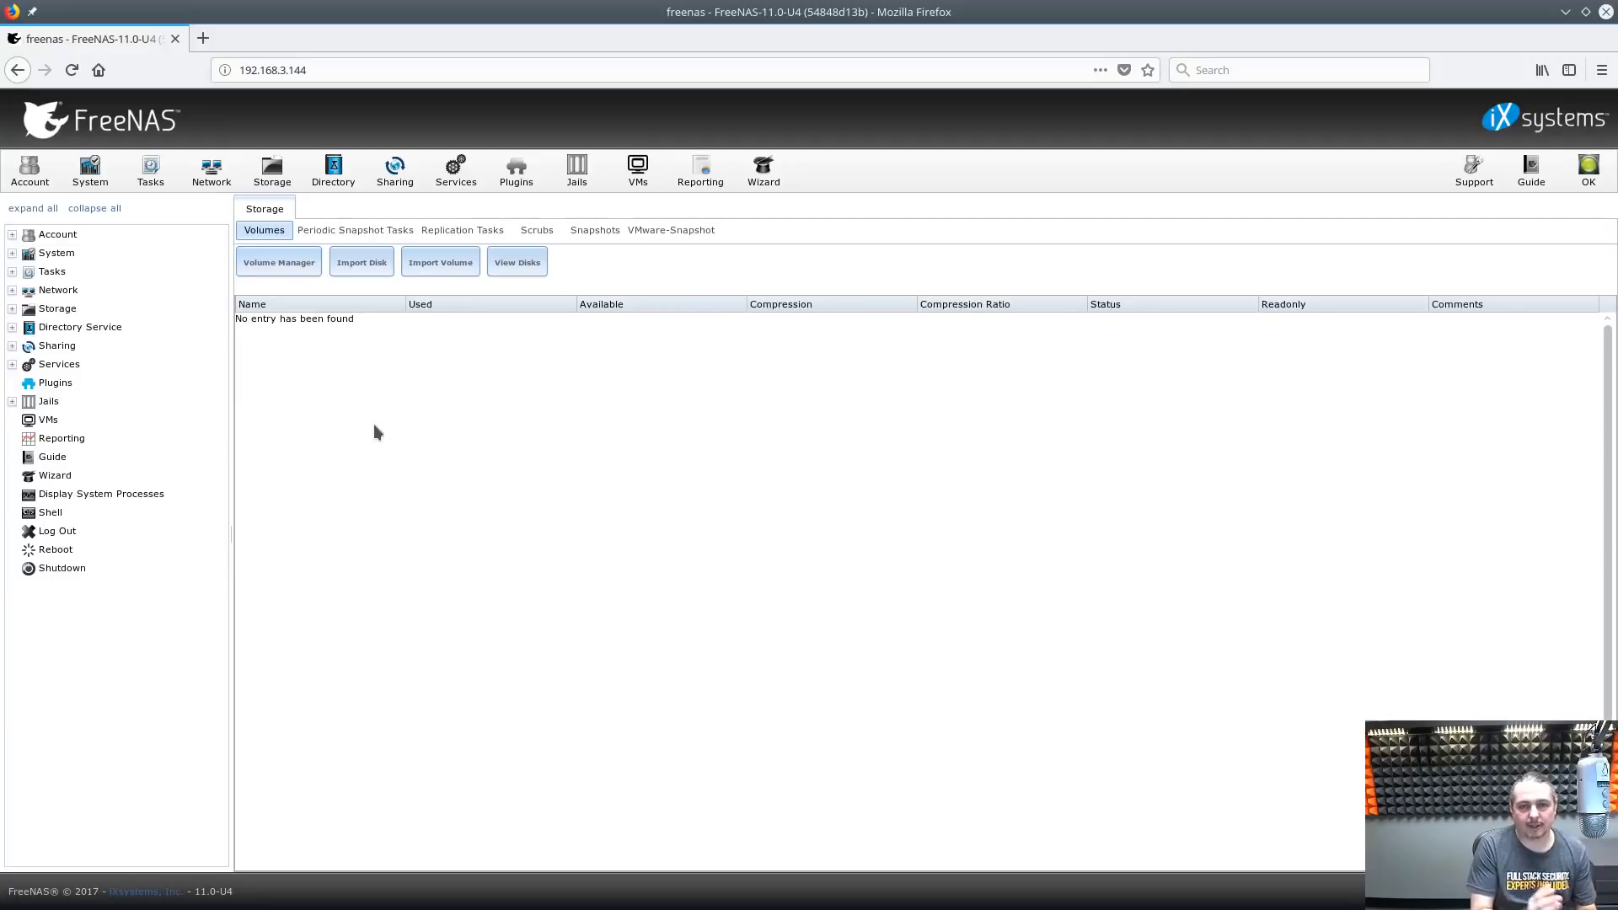
# Show the Account users list with the built-in system users and begin adding a user
pyautogui.click(32, 182)
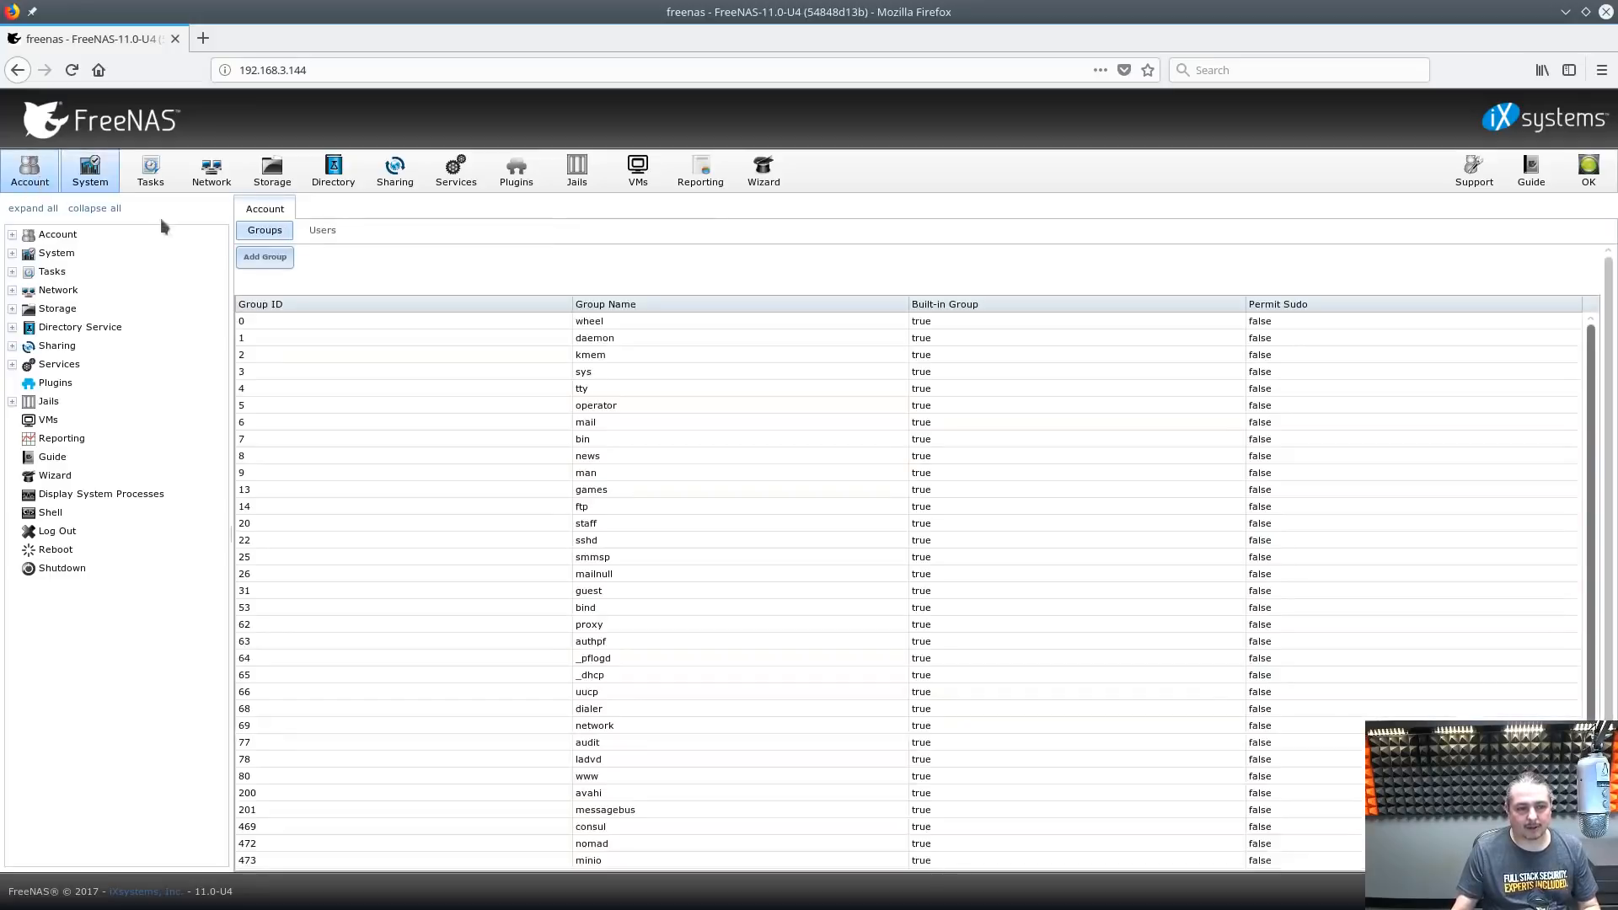
pyautogui.click(328, 238)
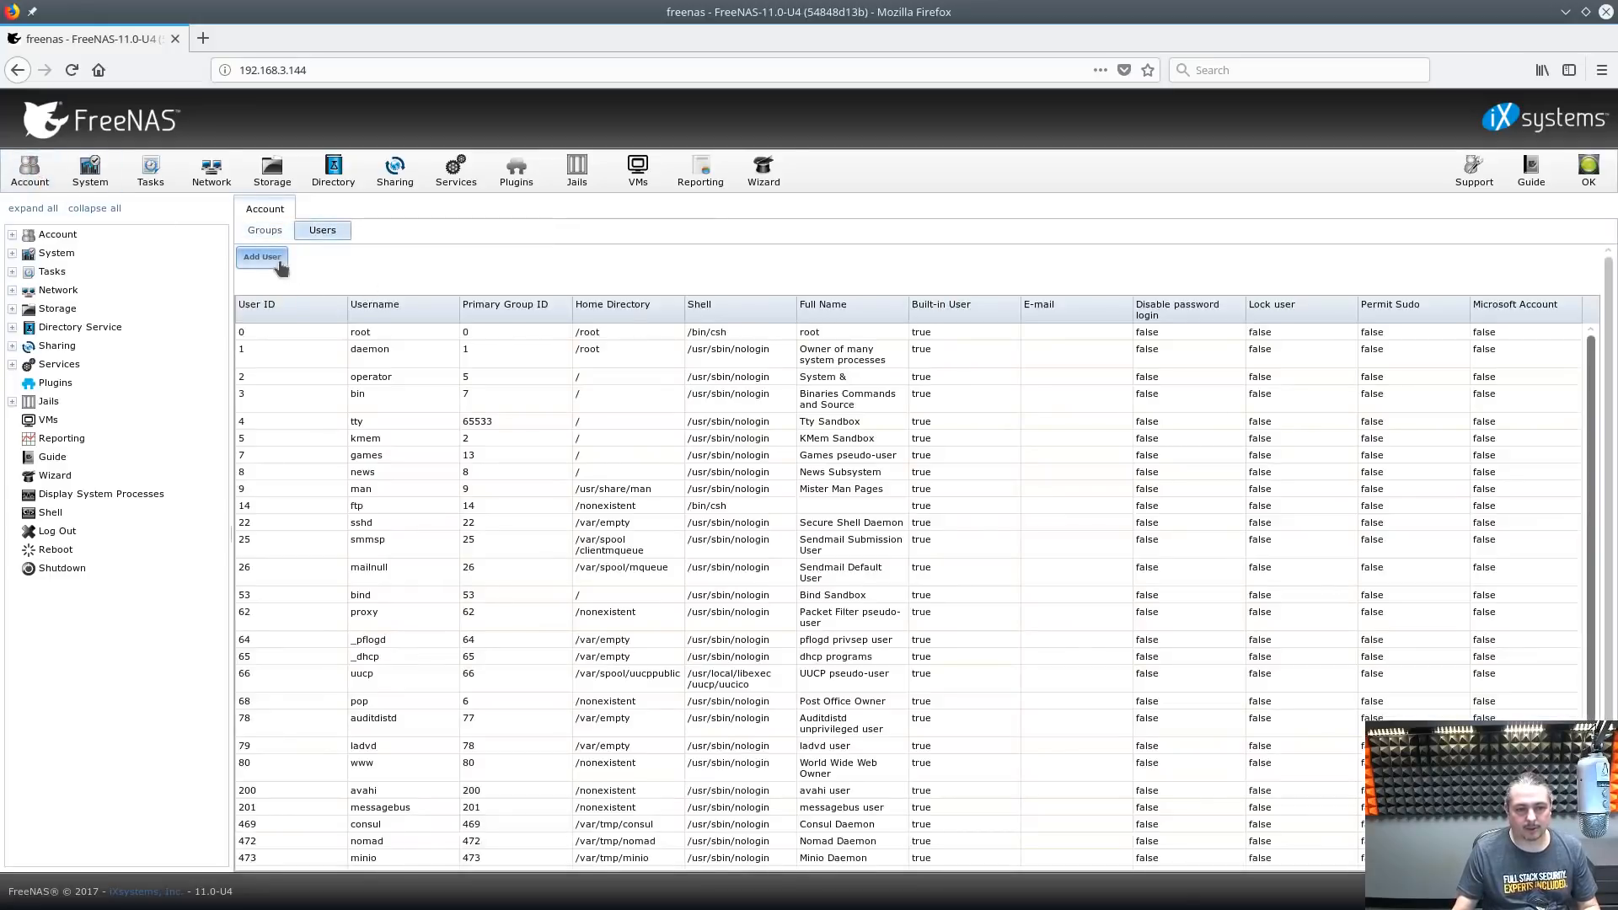
pyautogui.click(262, 257)
# Enter the new user's username and full name
pyautogui.click(804, 303)
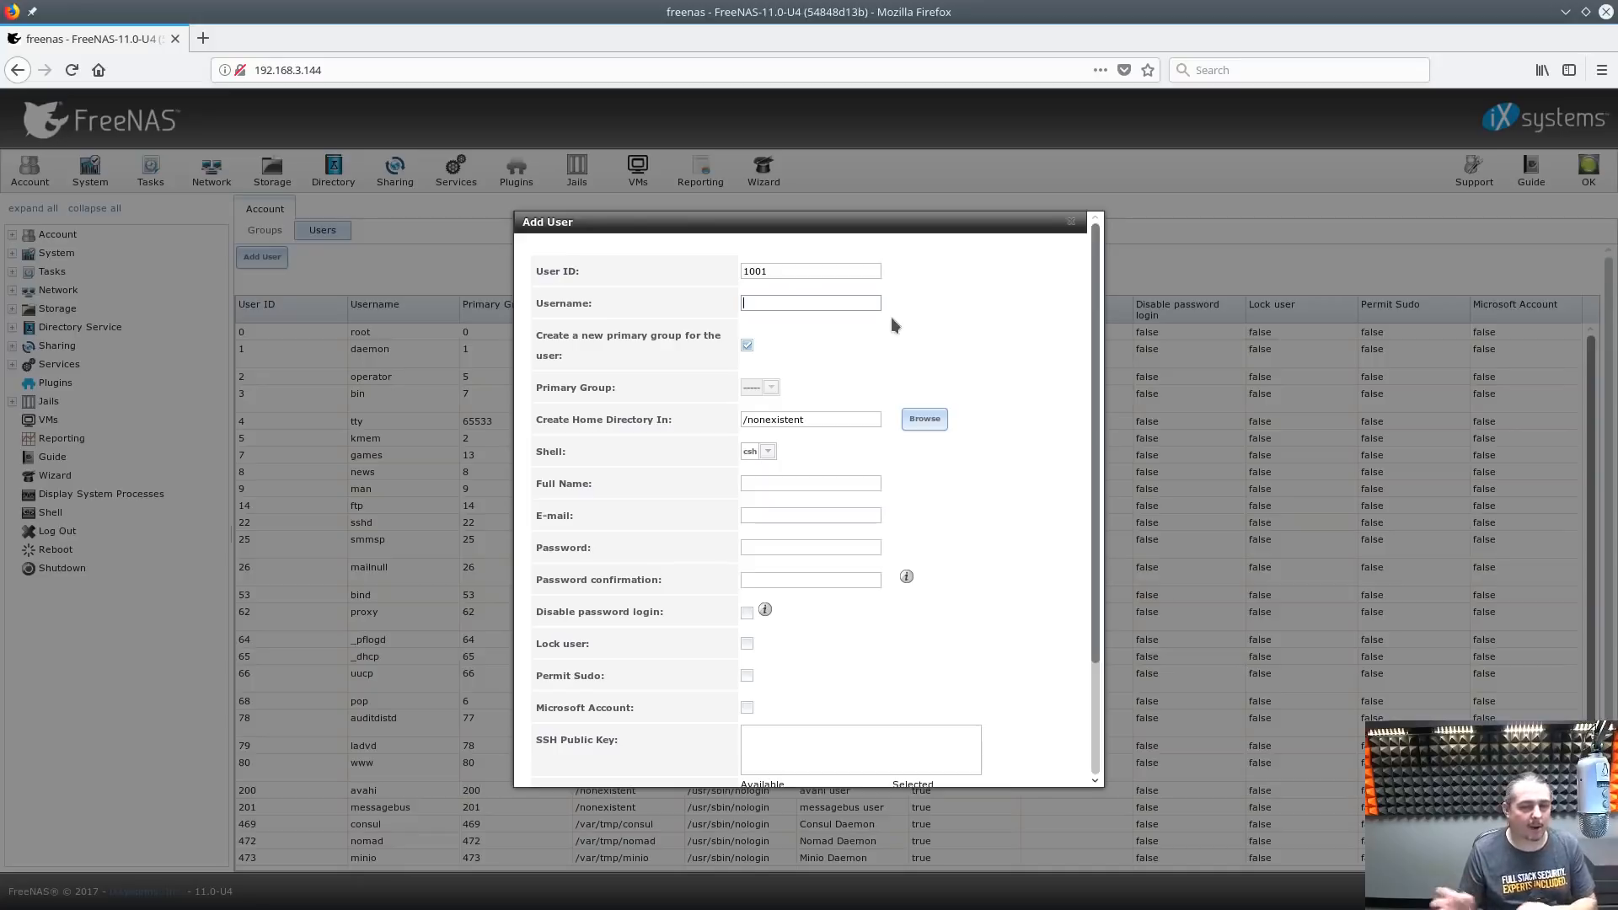
pyautogui.write('tom')
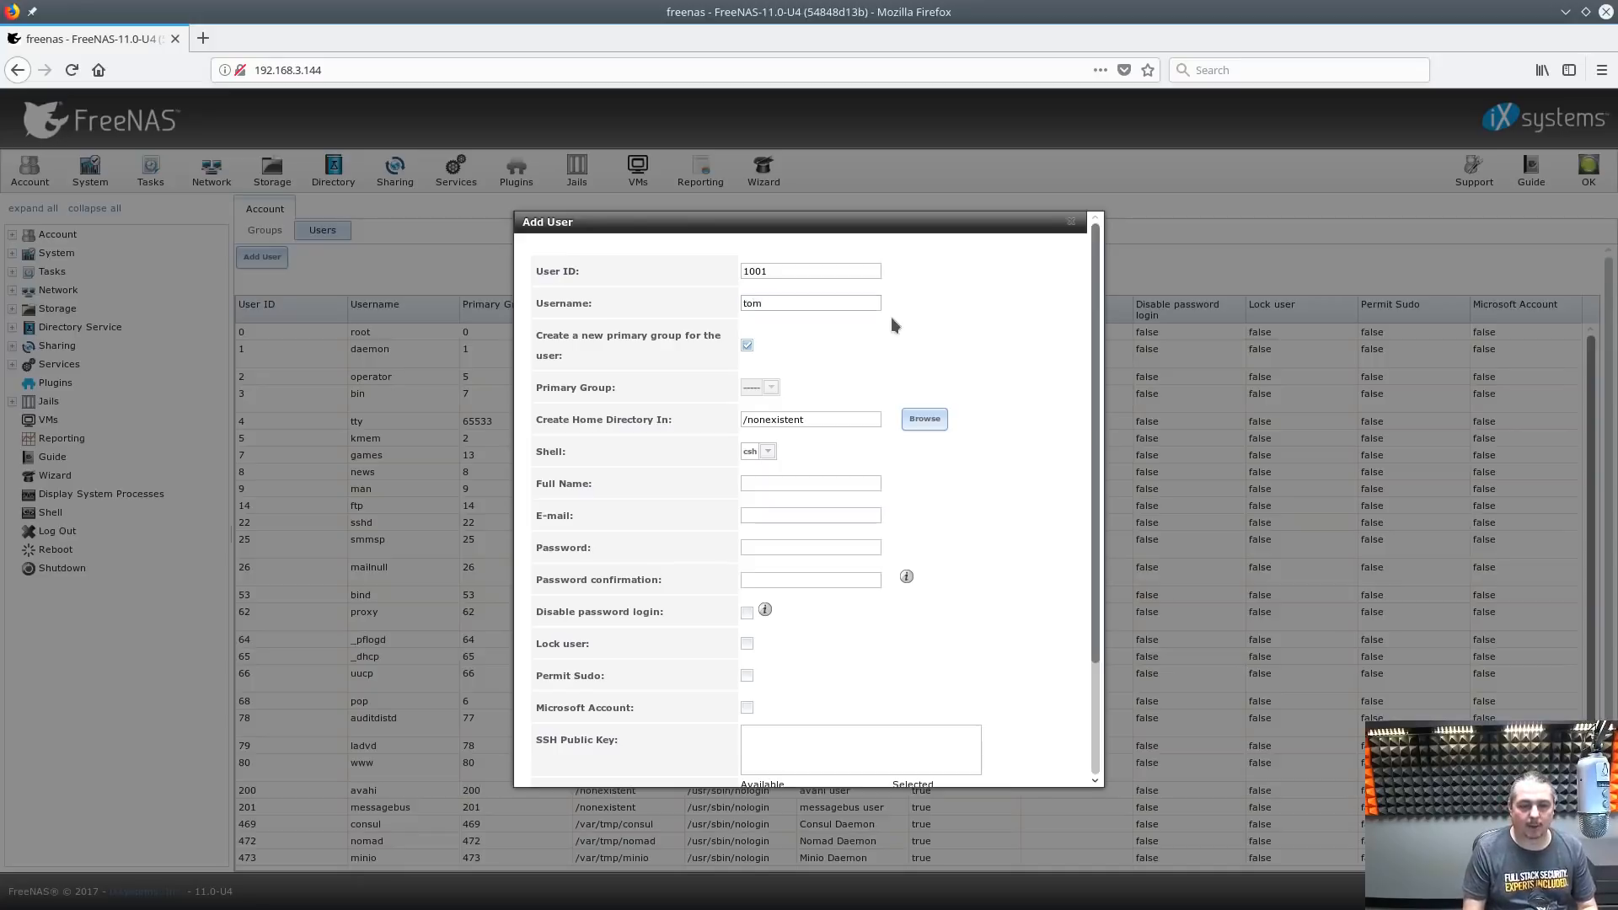
pyautogui.press('Tab')
pyautogui.press('Tab')
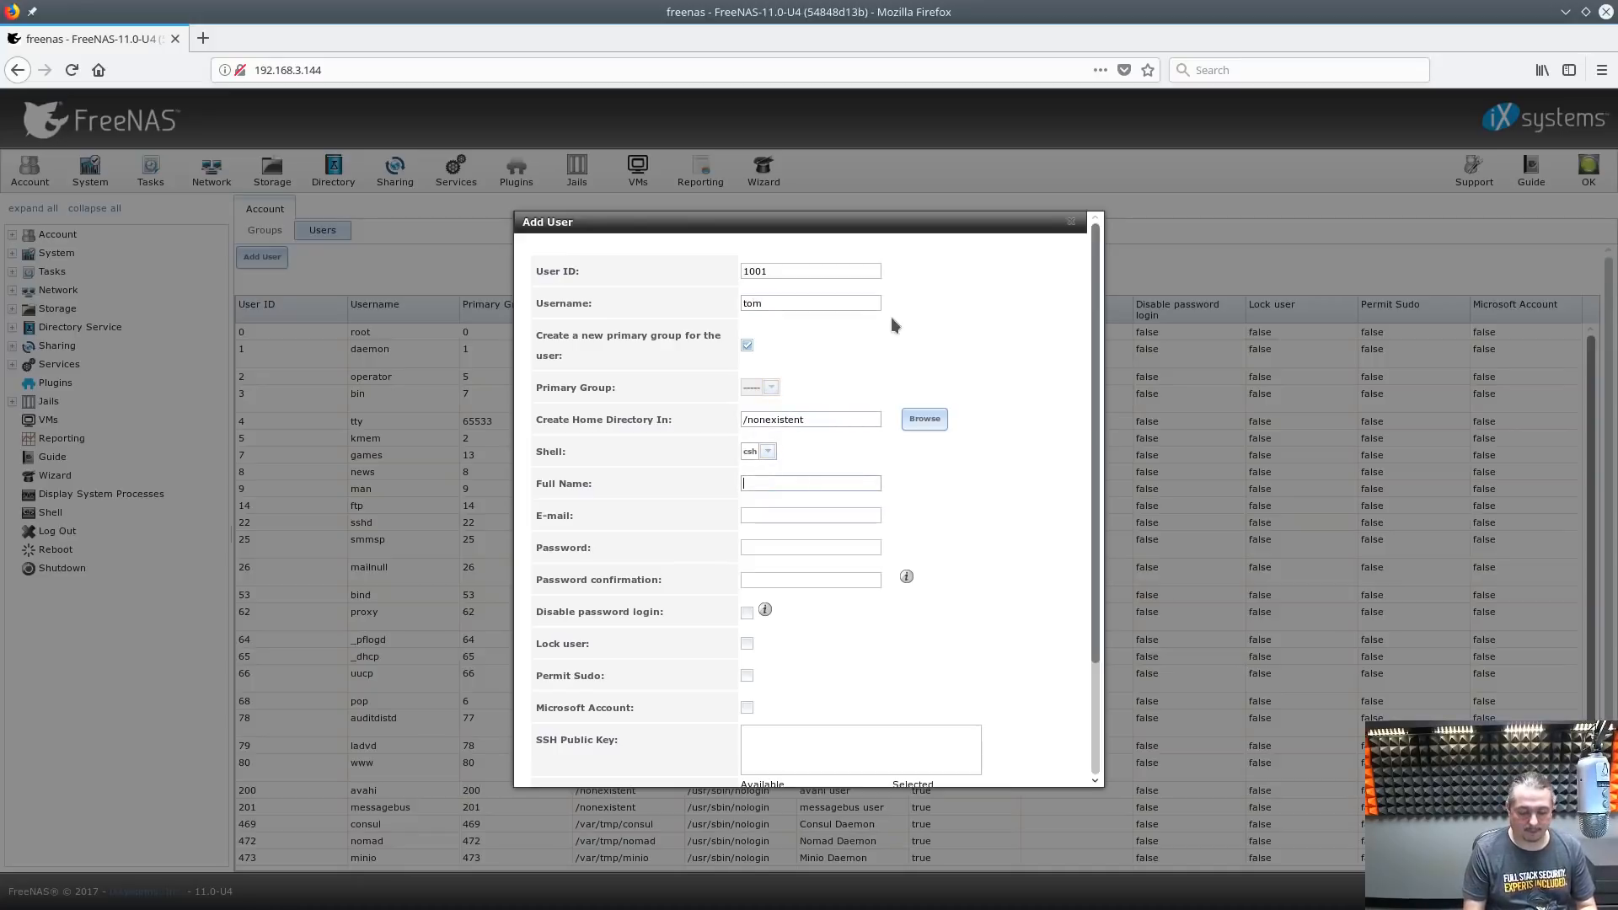
pyautogui.press('Tab')
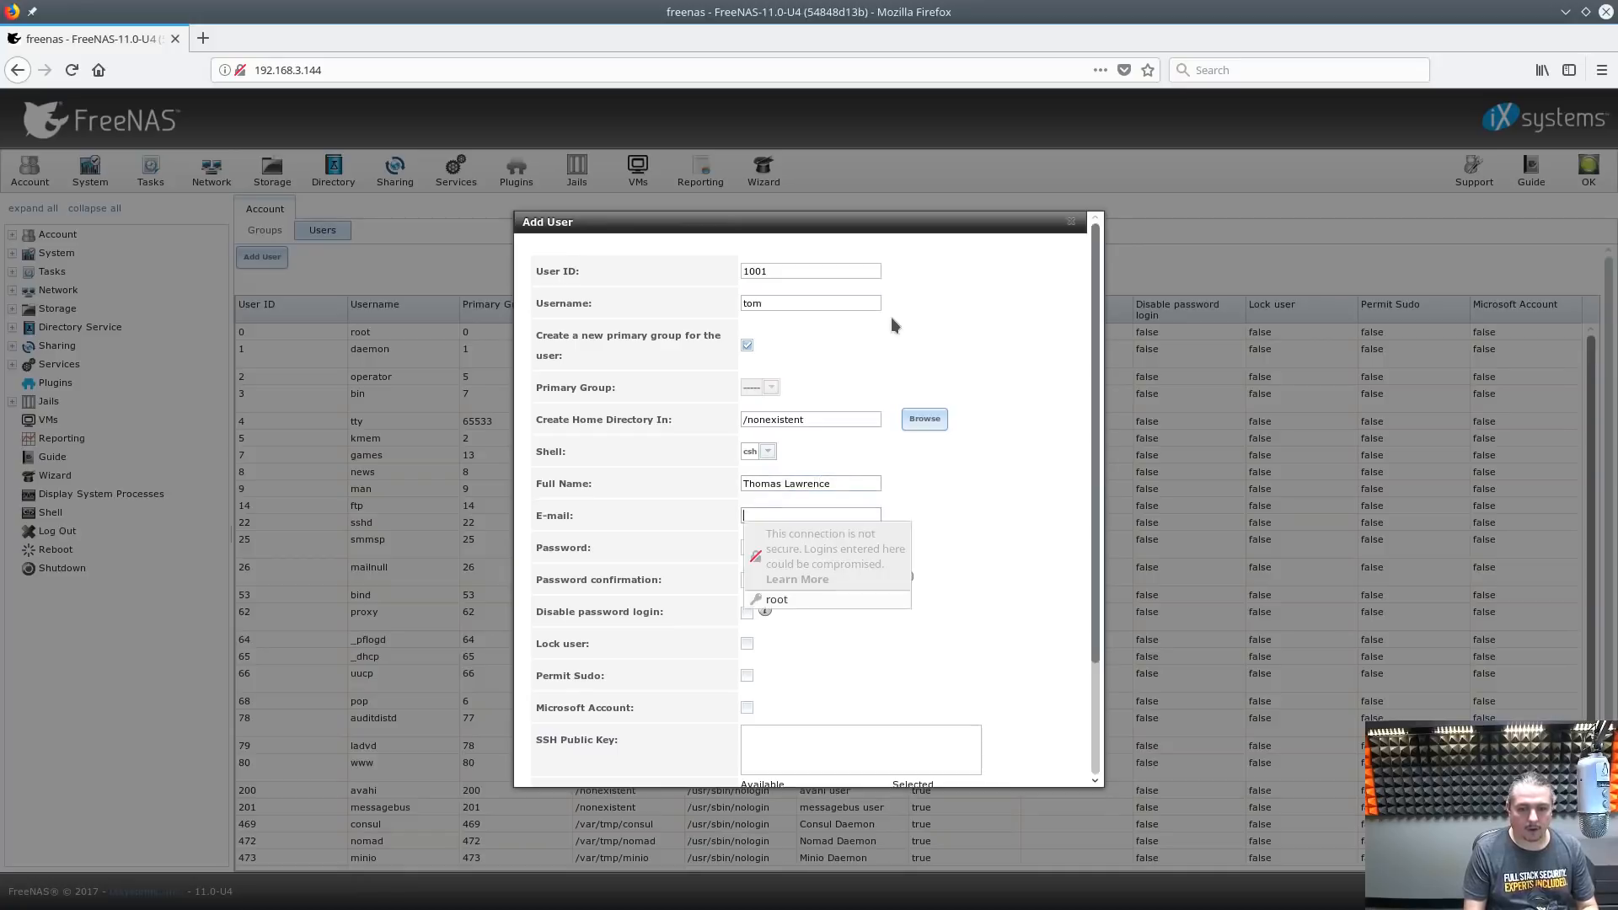
# Fill in the account password and its confirmation, correcting a mistyped confirmation
pyautogui.press('Tab')
pyautogui.write('test•••••')
pyautogui.press('Tab')
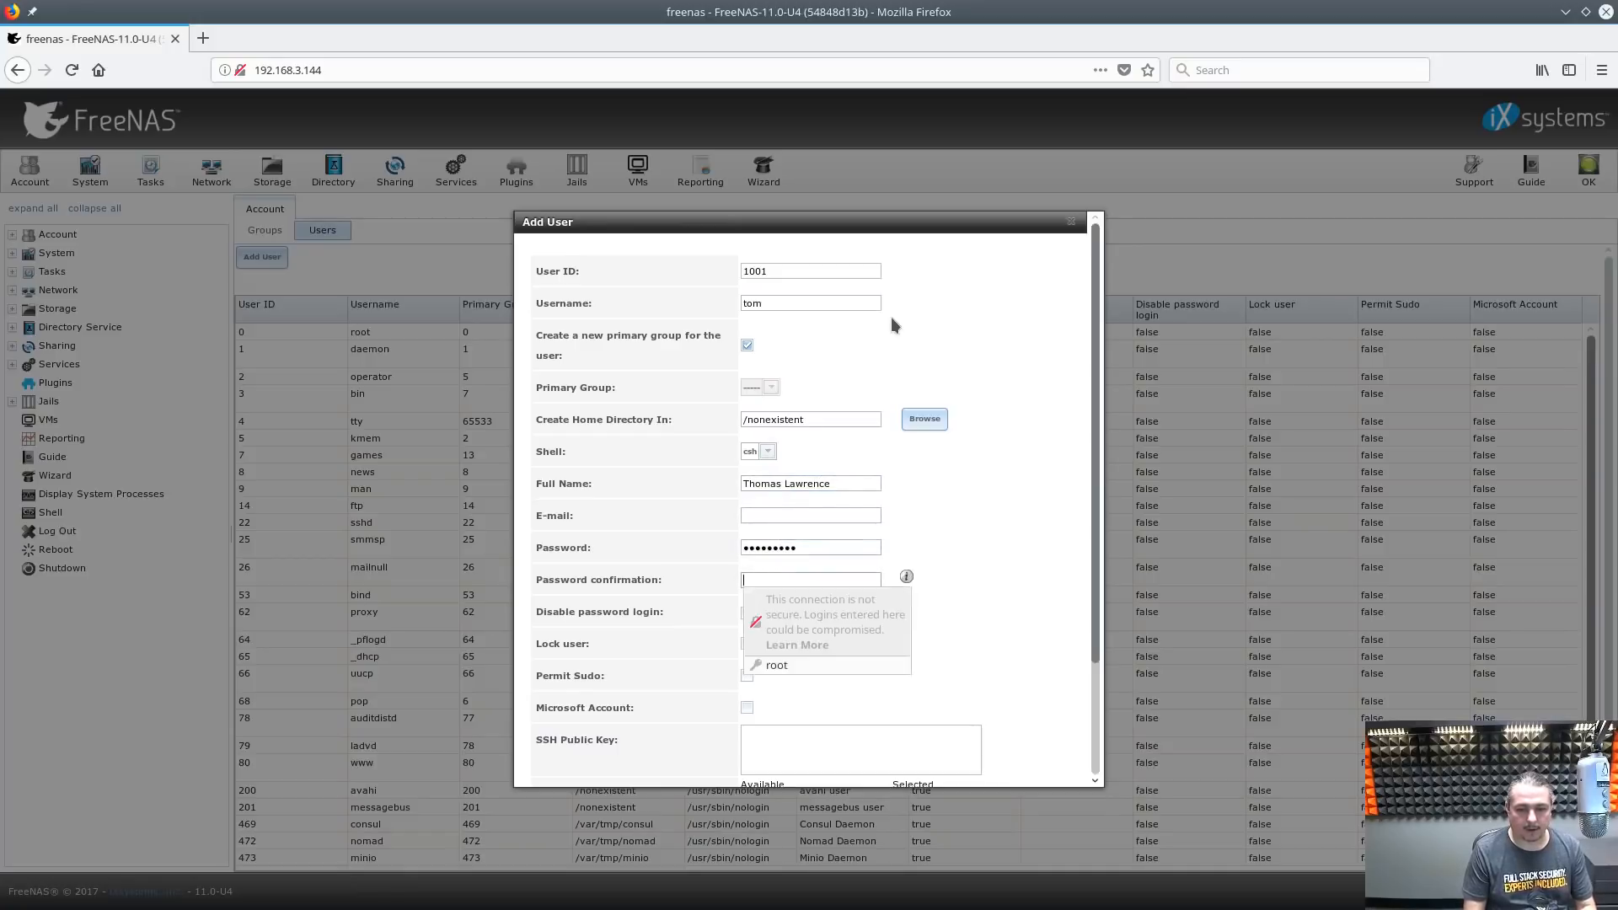
pyautogui.write('•••')
pyautogui.press('BackSpace')
pyautogui.press('BackSpace')
pyautogui.press('BackSpace')
pyautogui.write('•')
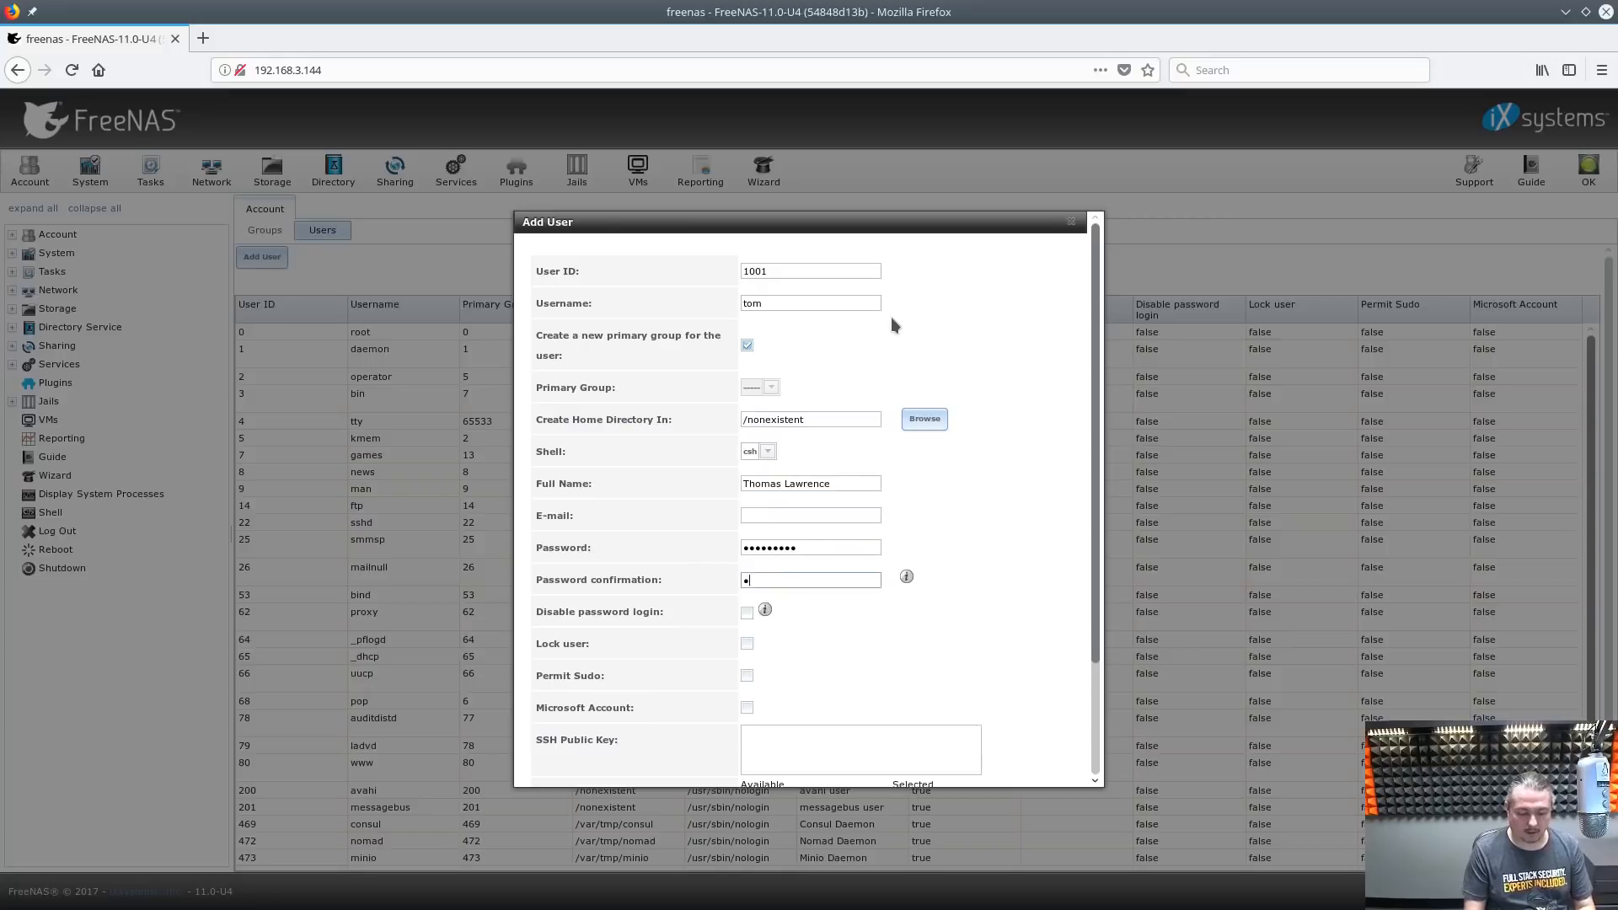
pyautogui.write('••••••••')
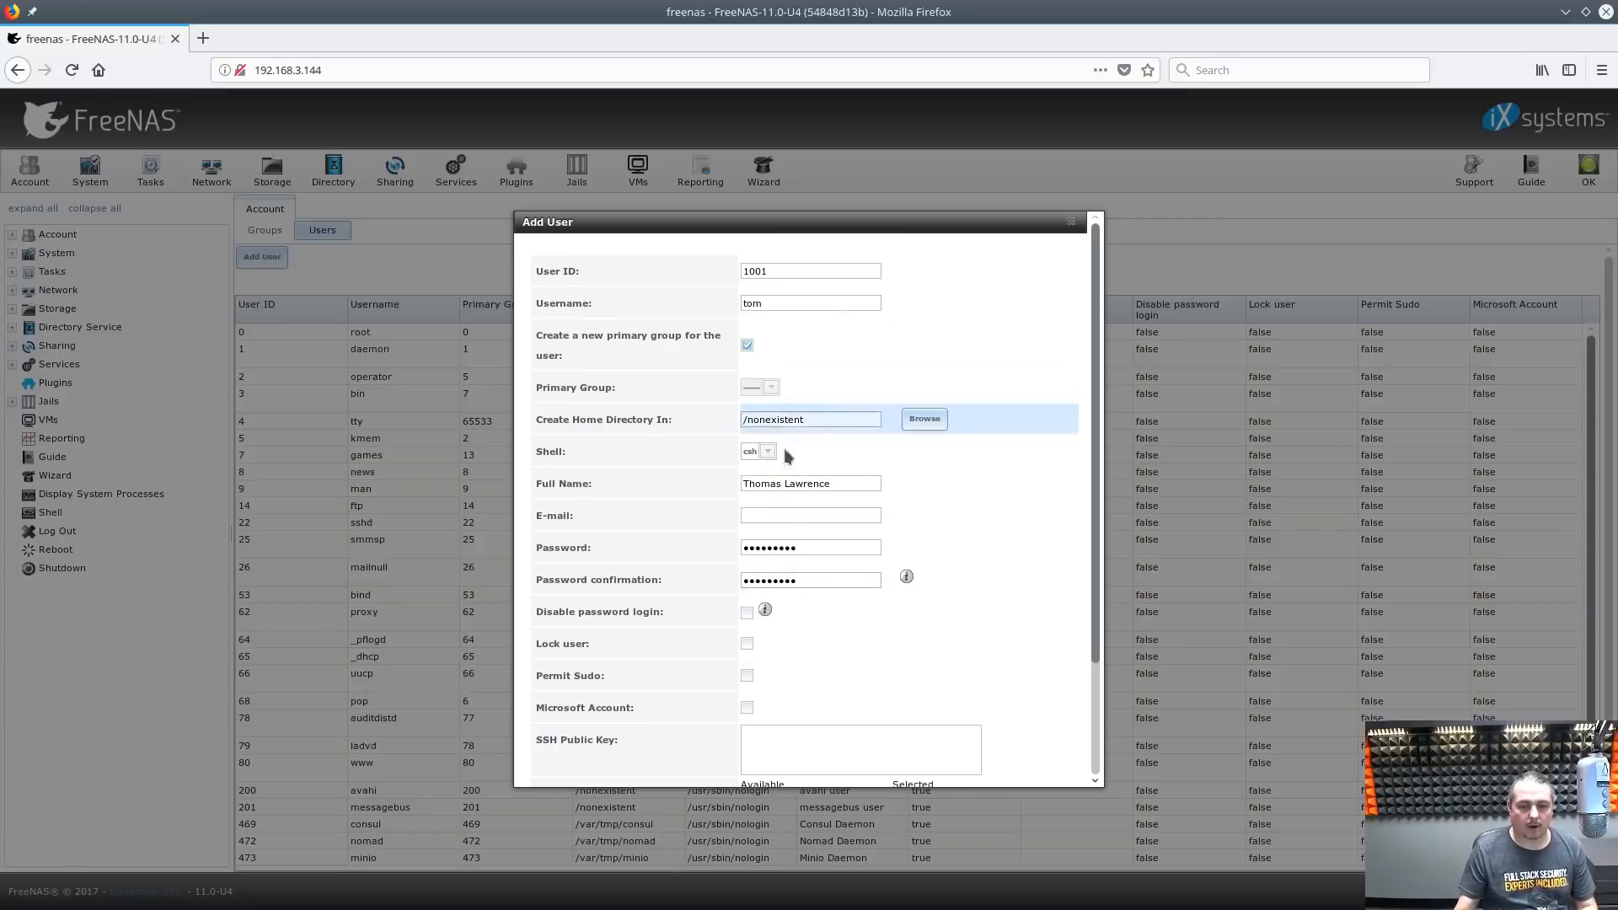
# Save the new user (ID 1001) and decline Firefox's offer to store the password
pyautogui.scroll(-3, 788, 455)
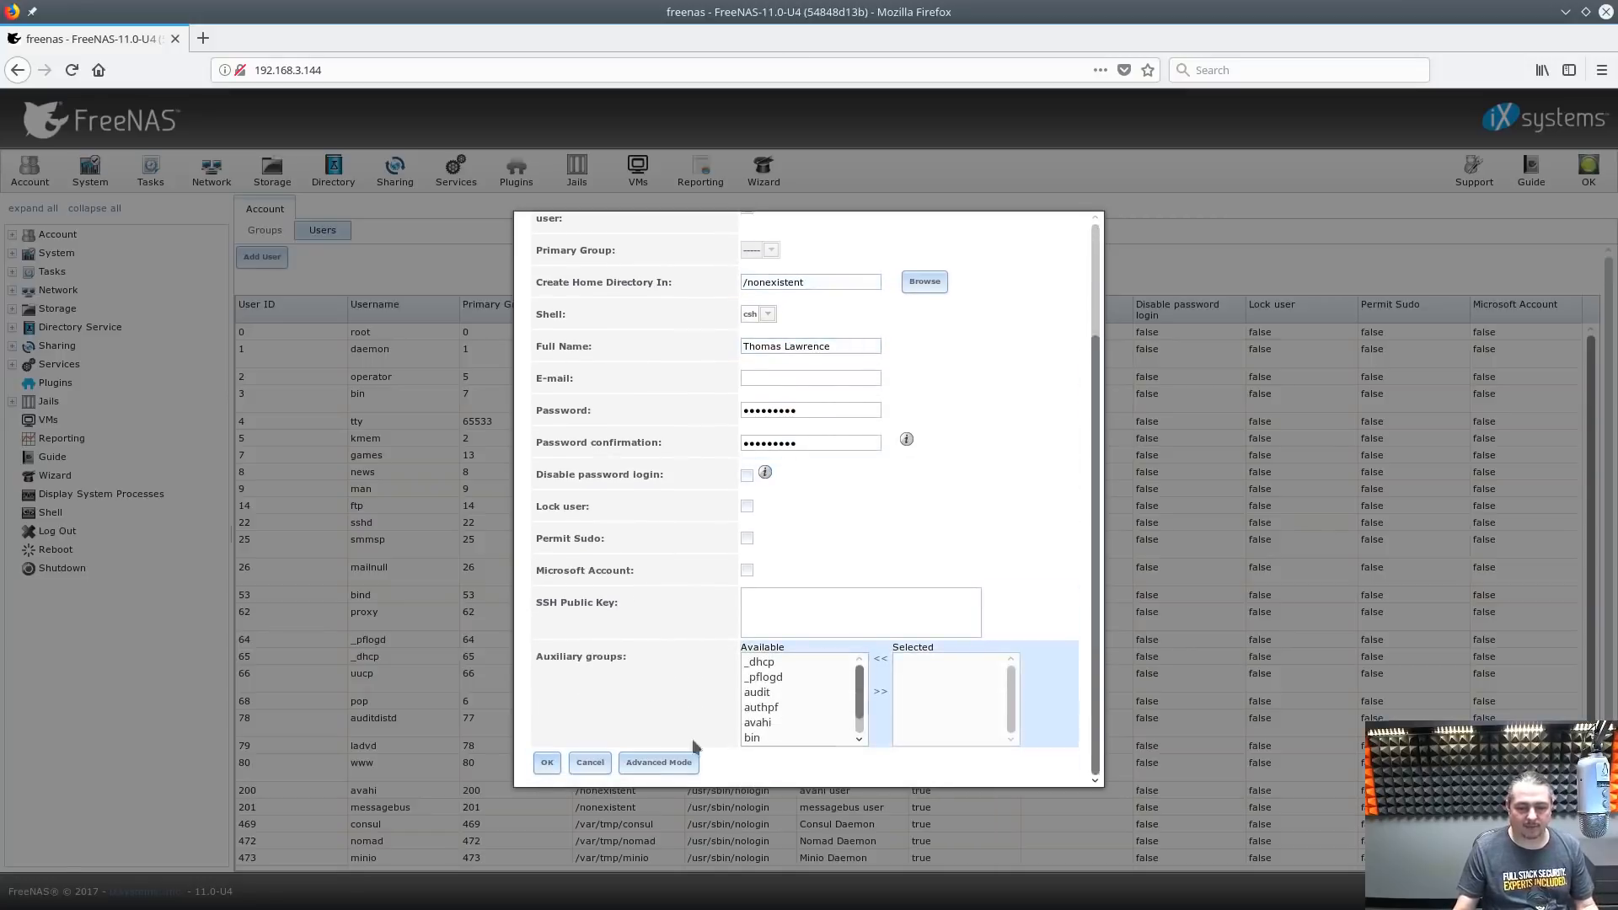
pyautogui.scroll(-5, 859, 704)
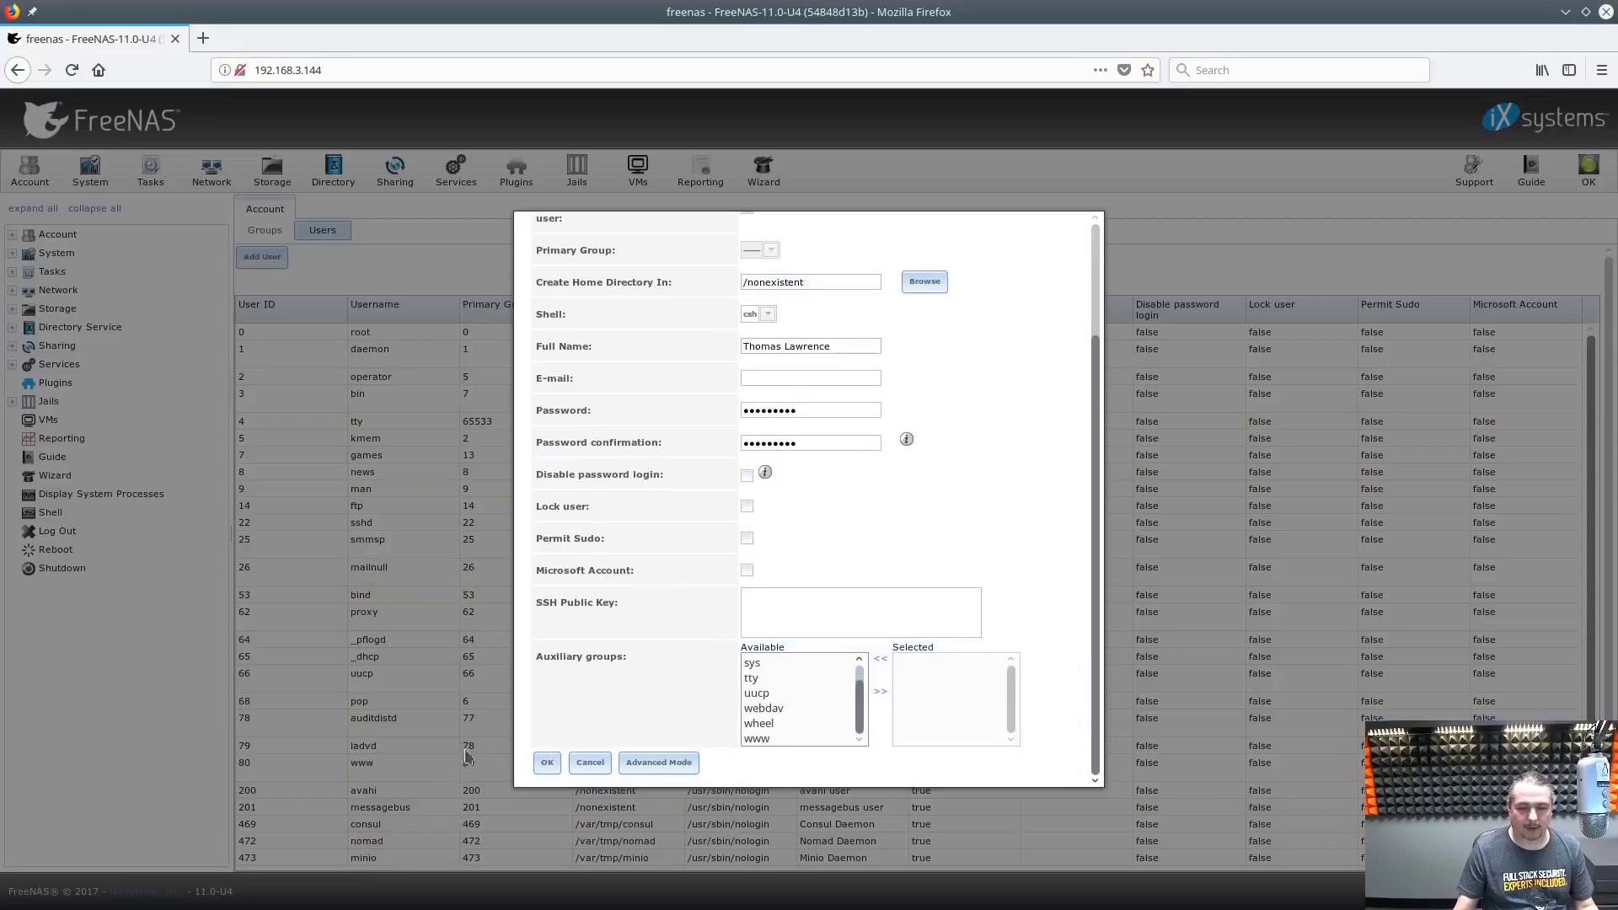
pyautogui.click(547, 763)
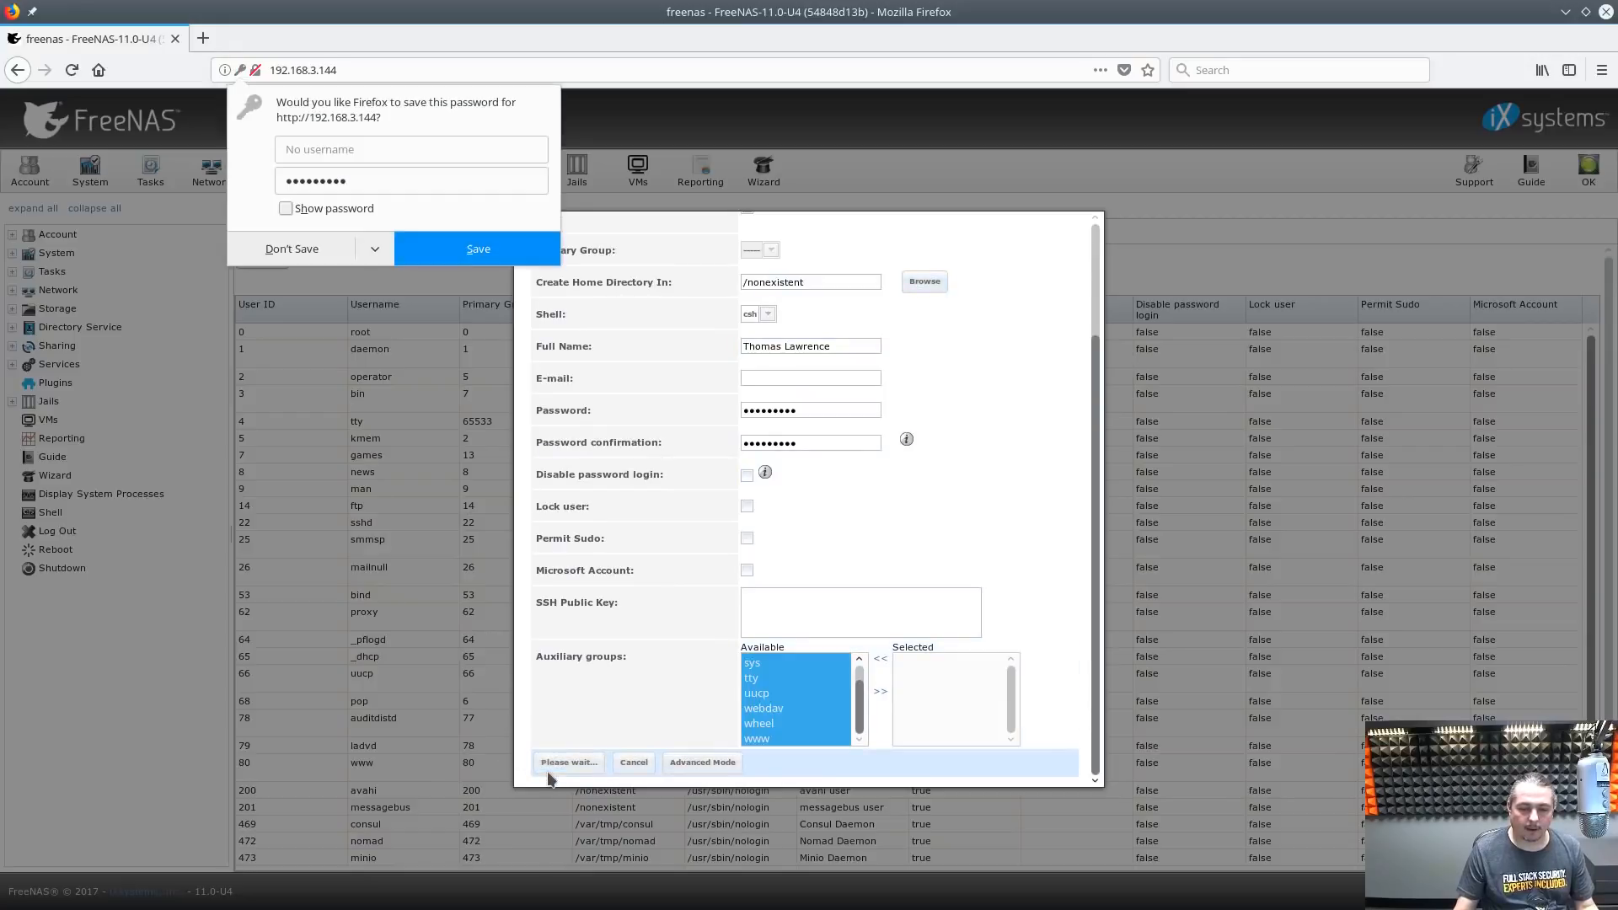
pyautogui.click(283, 261)
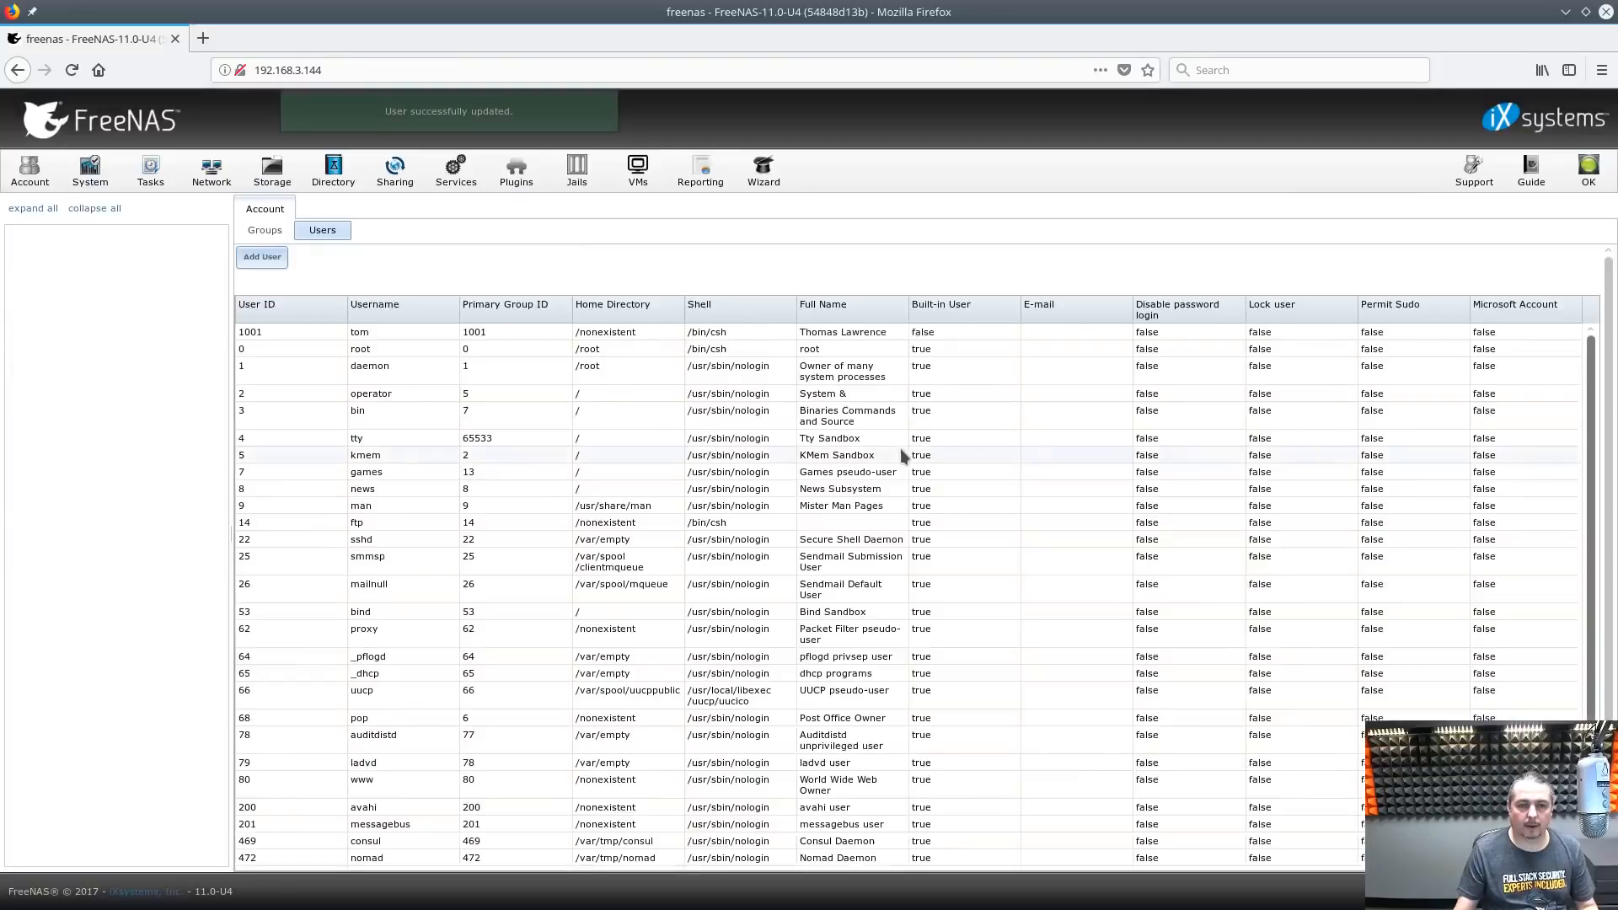
pyautogui.click(263, 180)
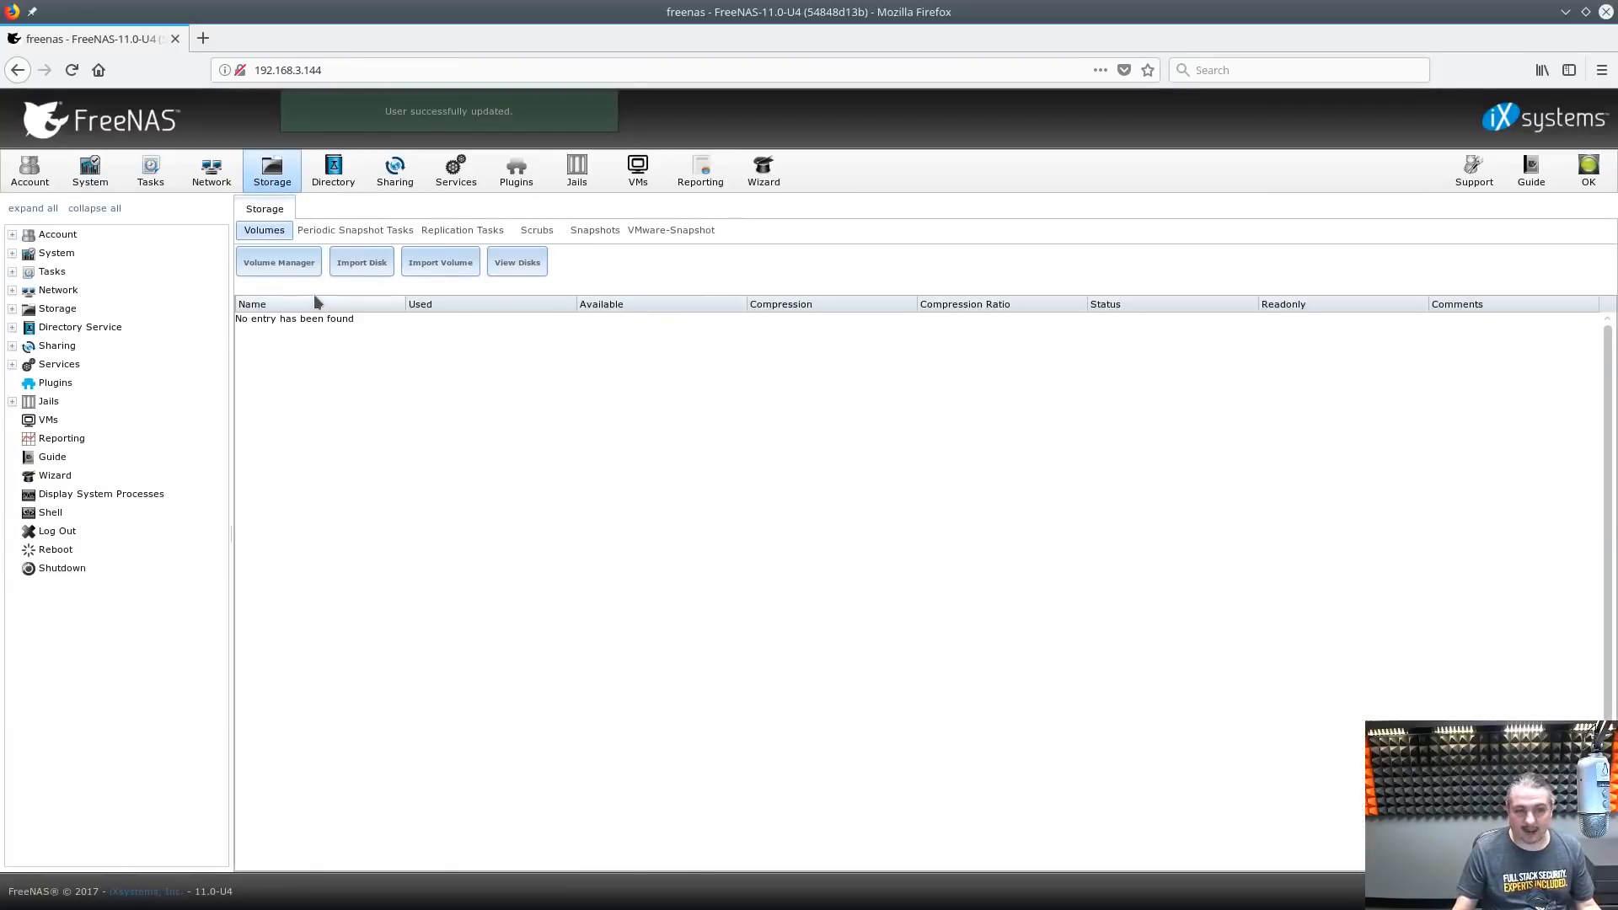
# Build a RaidZ volume named DrunkTank from all three 64.4 GB drives
pyautogui.click(291, 268)
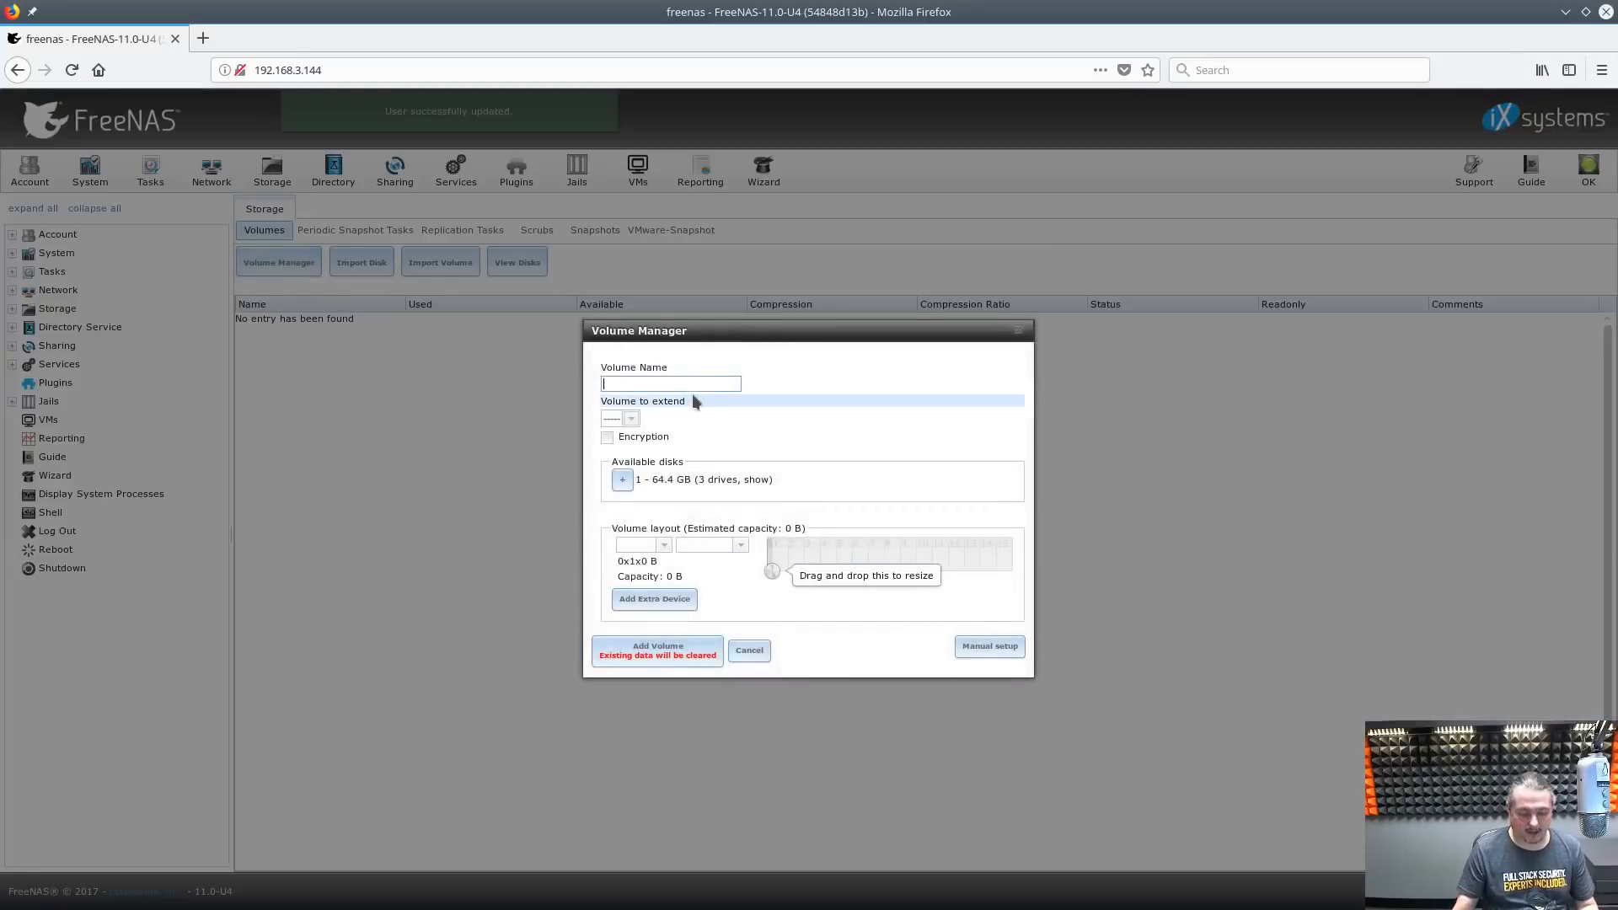
pyautogui.write('DrunkTank')
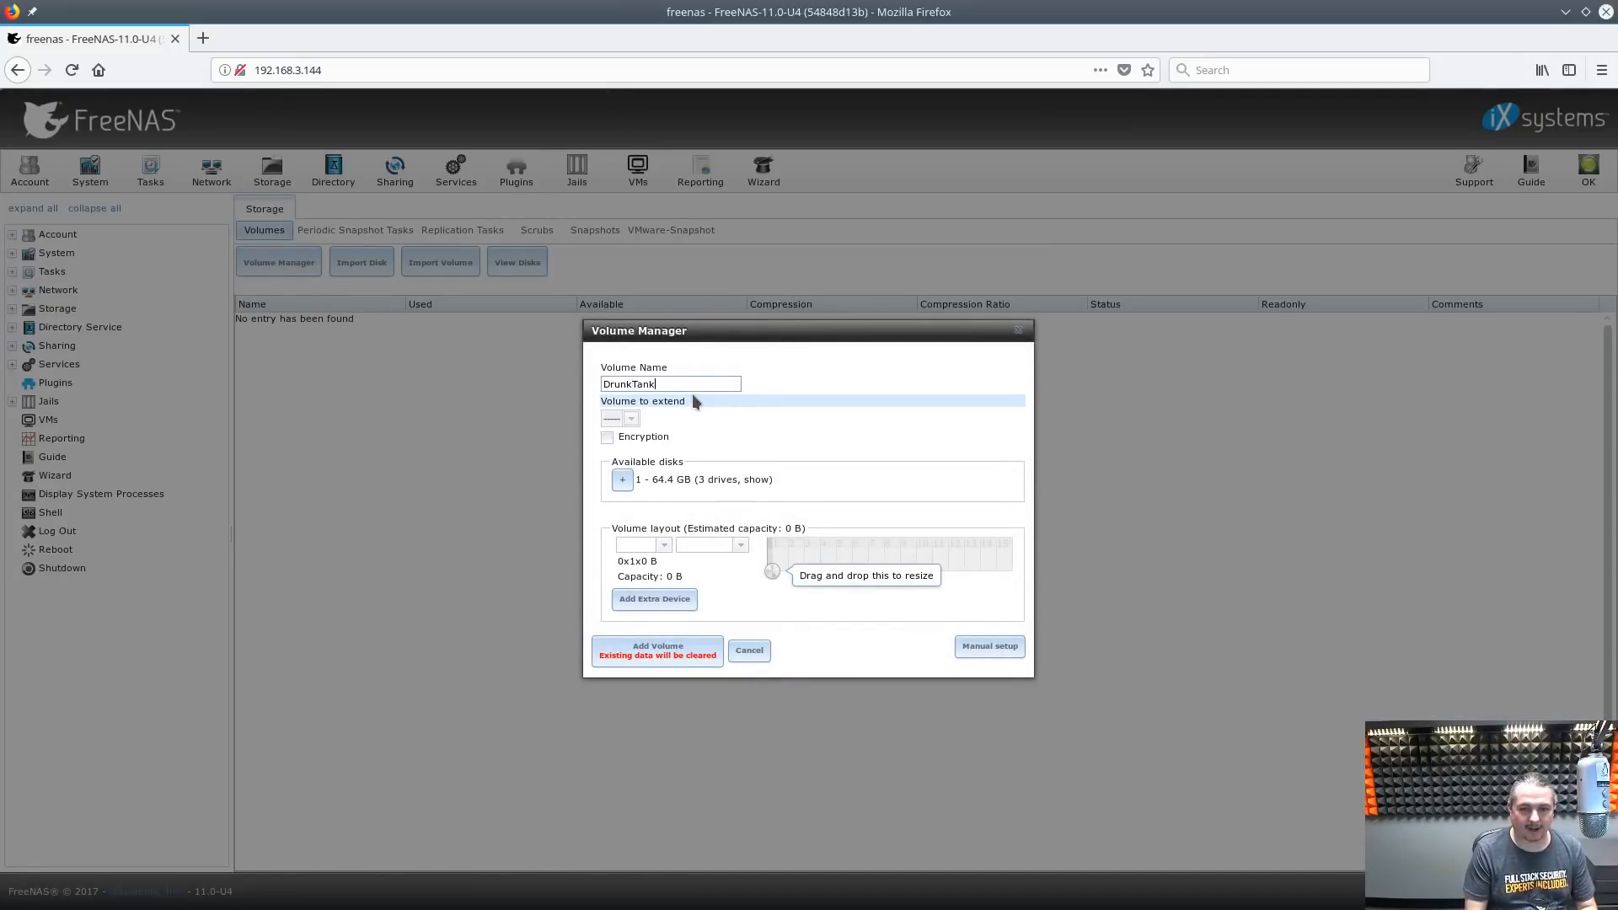
pyautogui.click(622, 480)
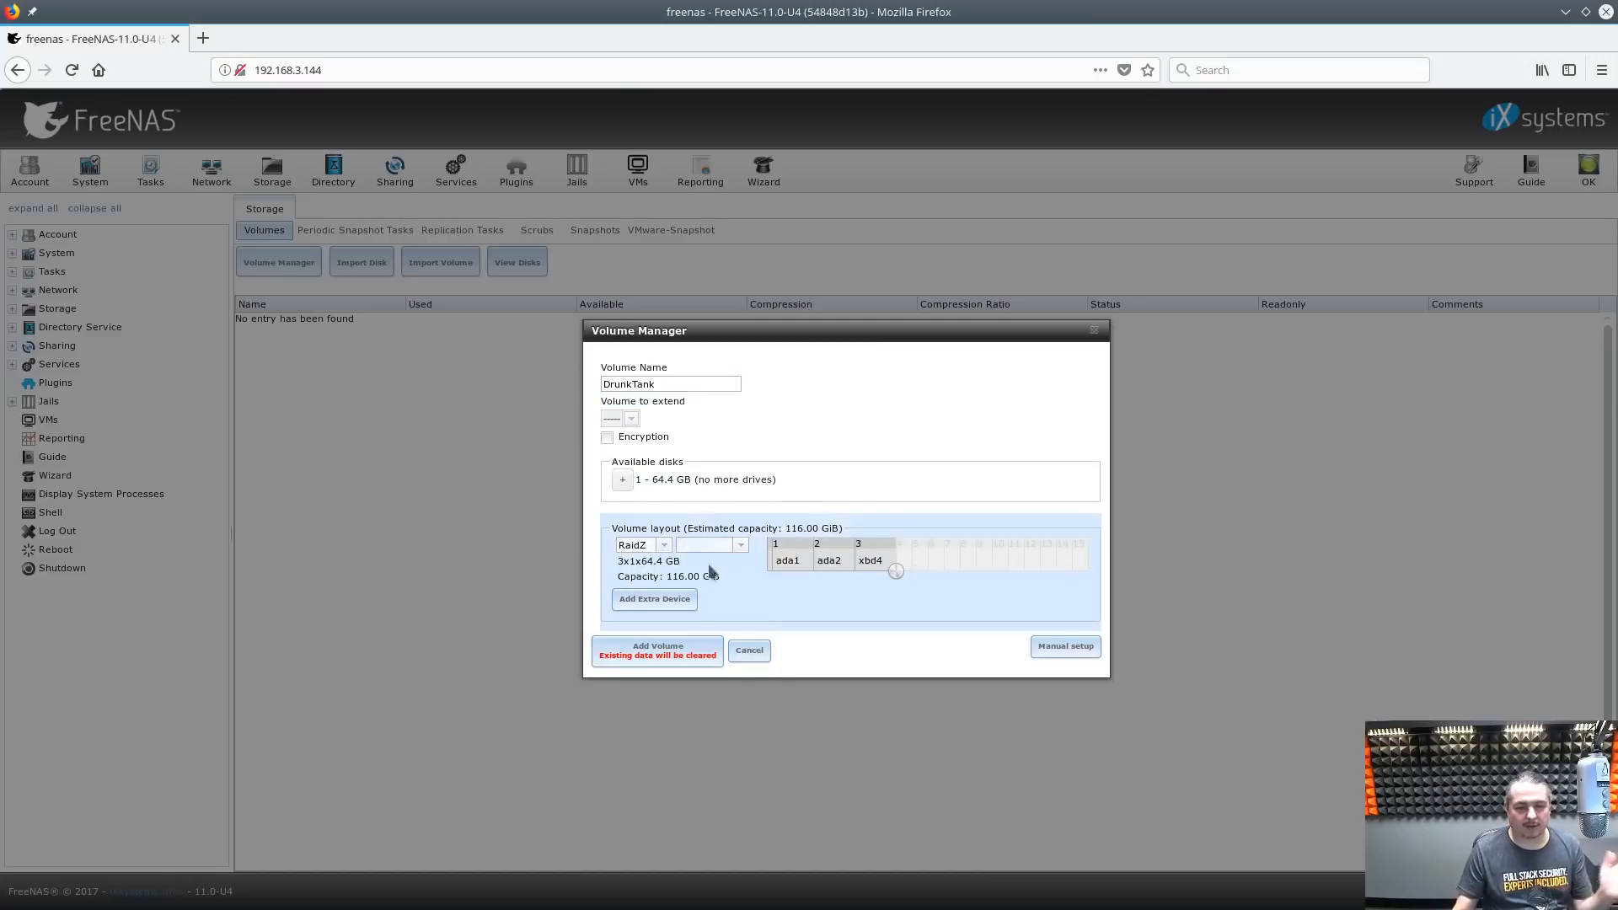
pyautogui.click(644, 659)
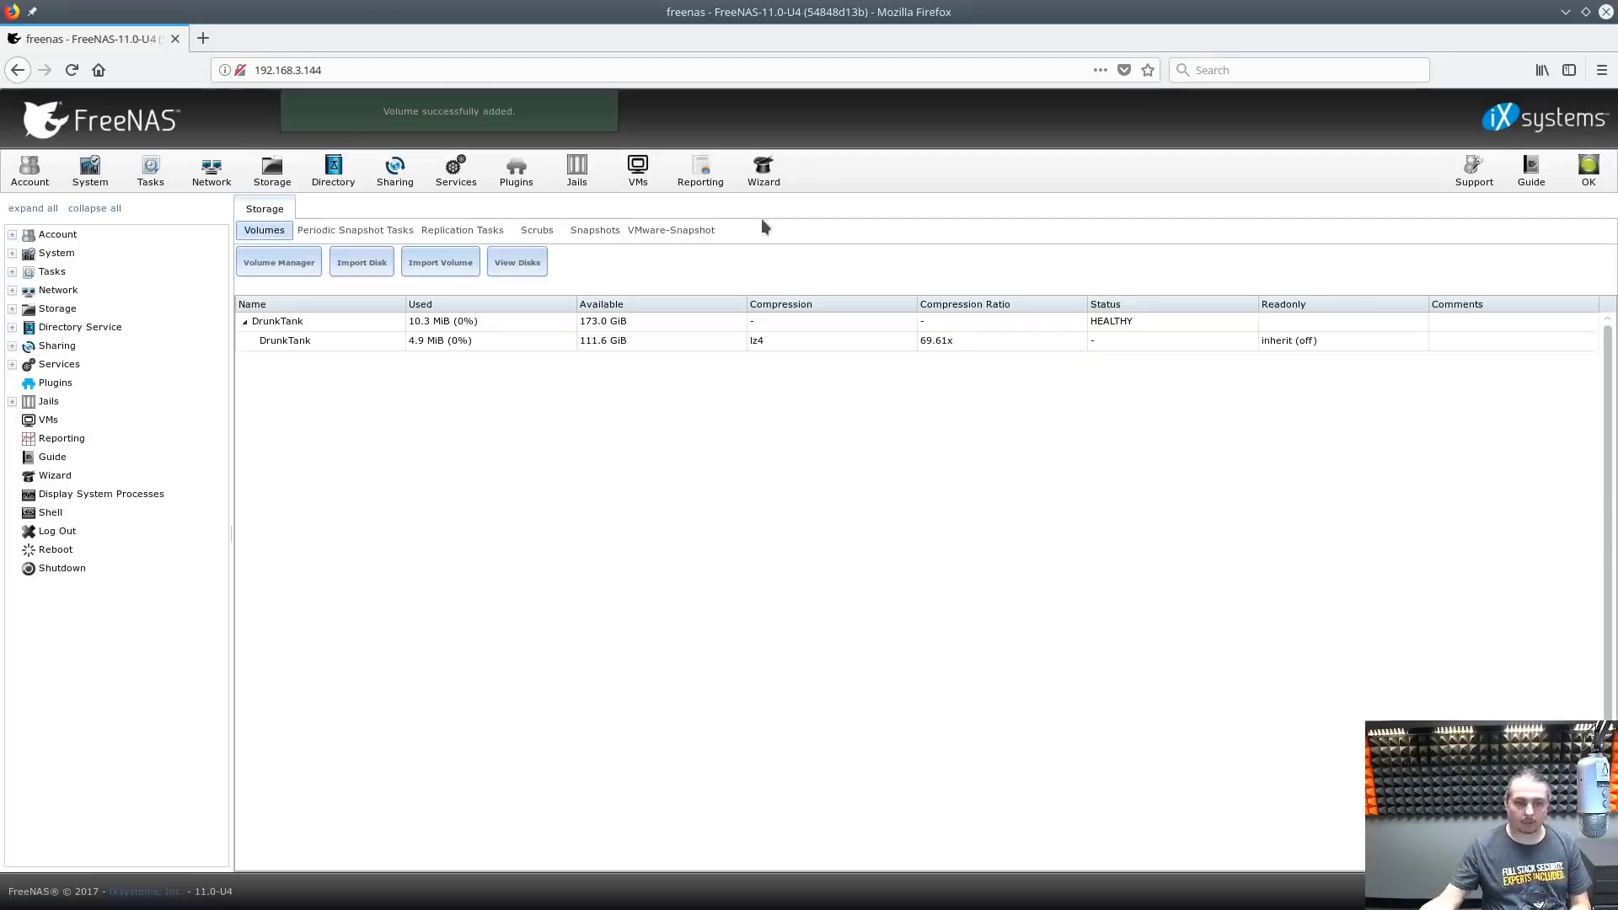
pyautogui.click(395, 340)
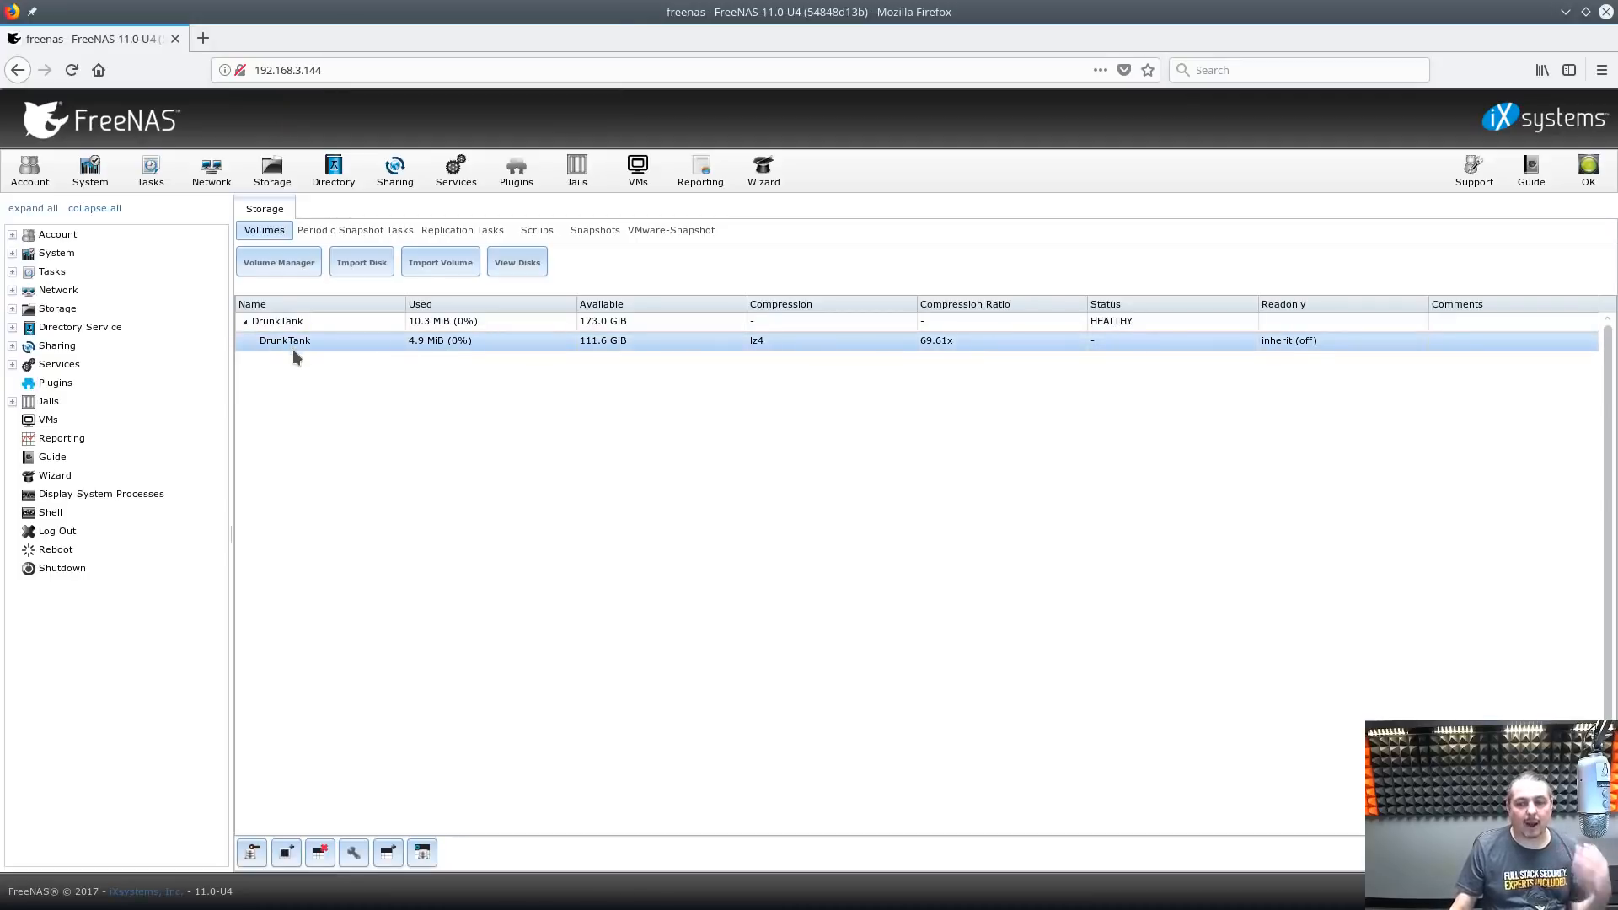
# Create dataset Tomzzzzz under DrunkTank with the comment 'Thomas Shares'
pyautogui.click(385, 853)
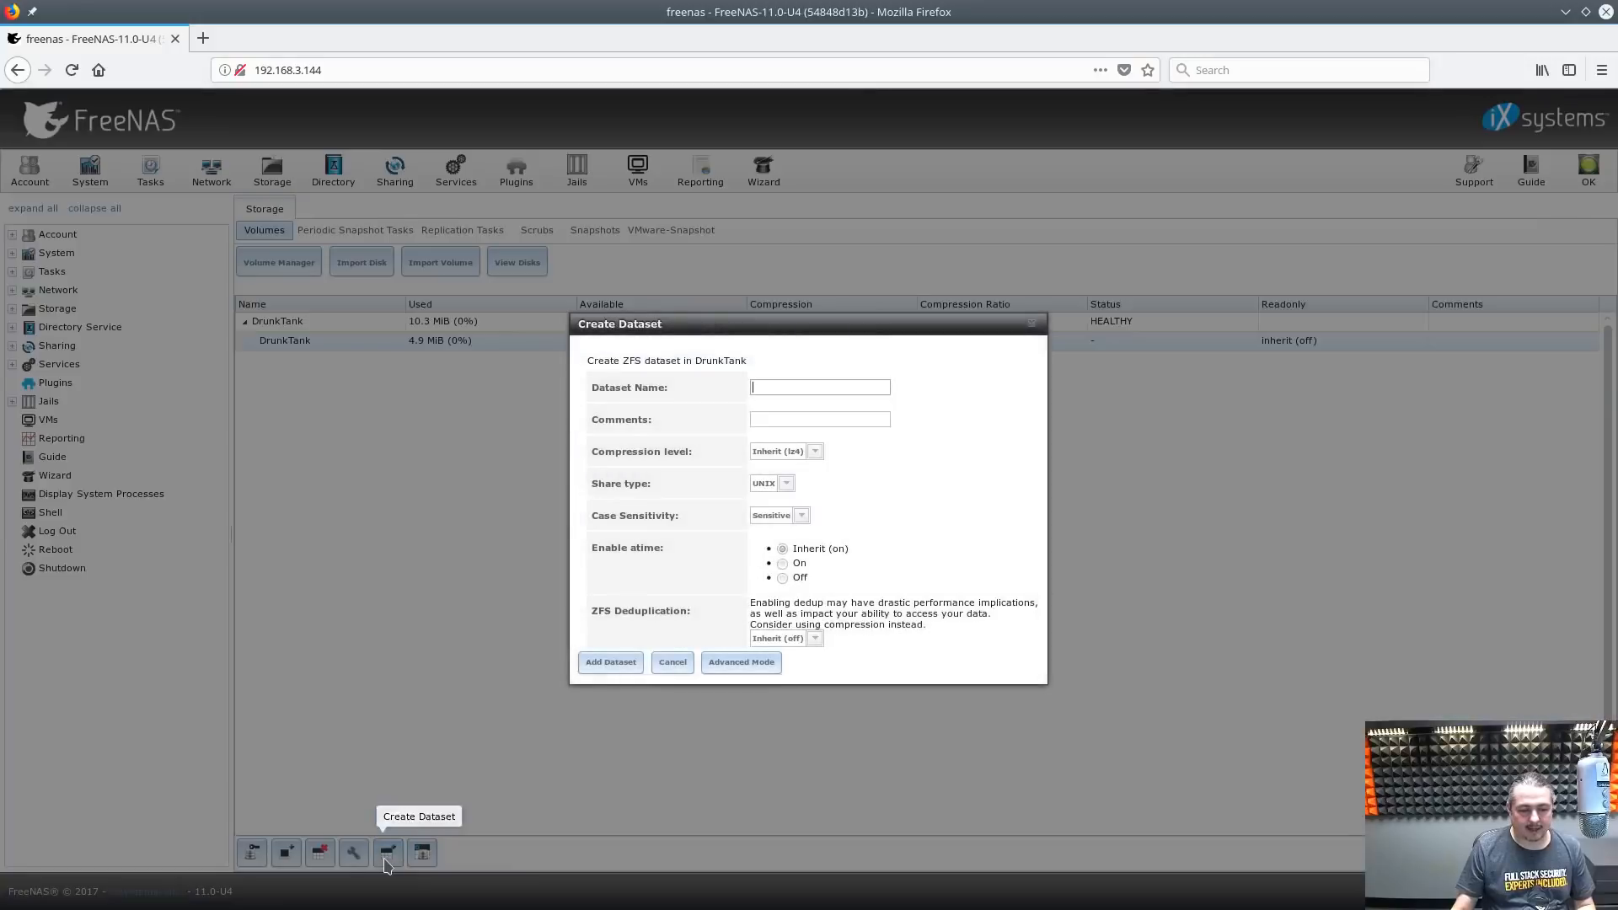
pyautogui.click(834, 384)
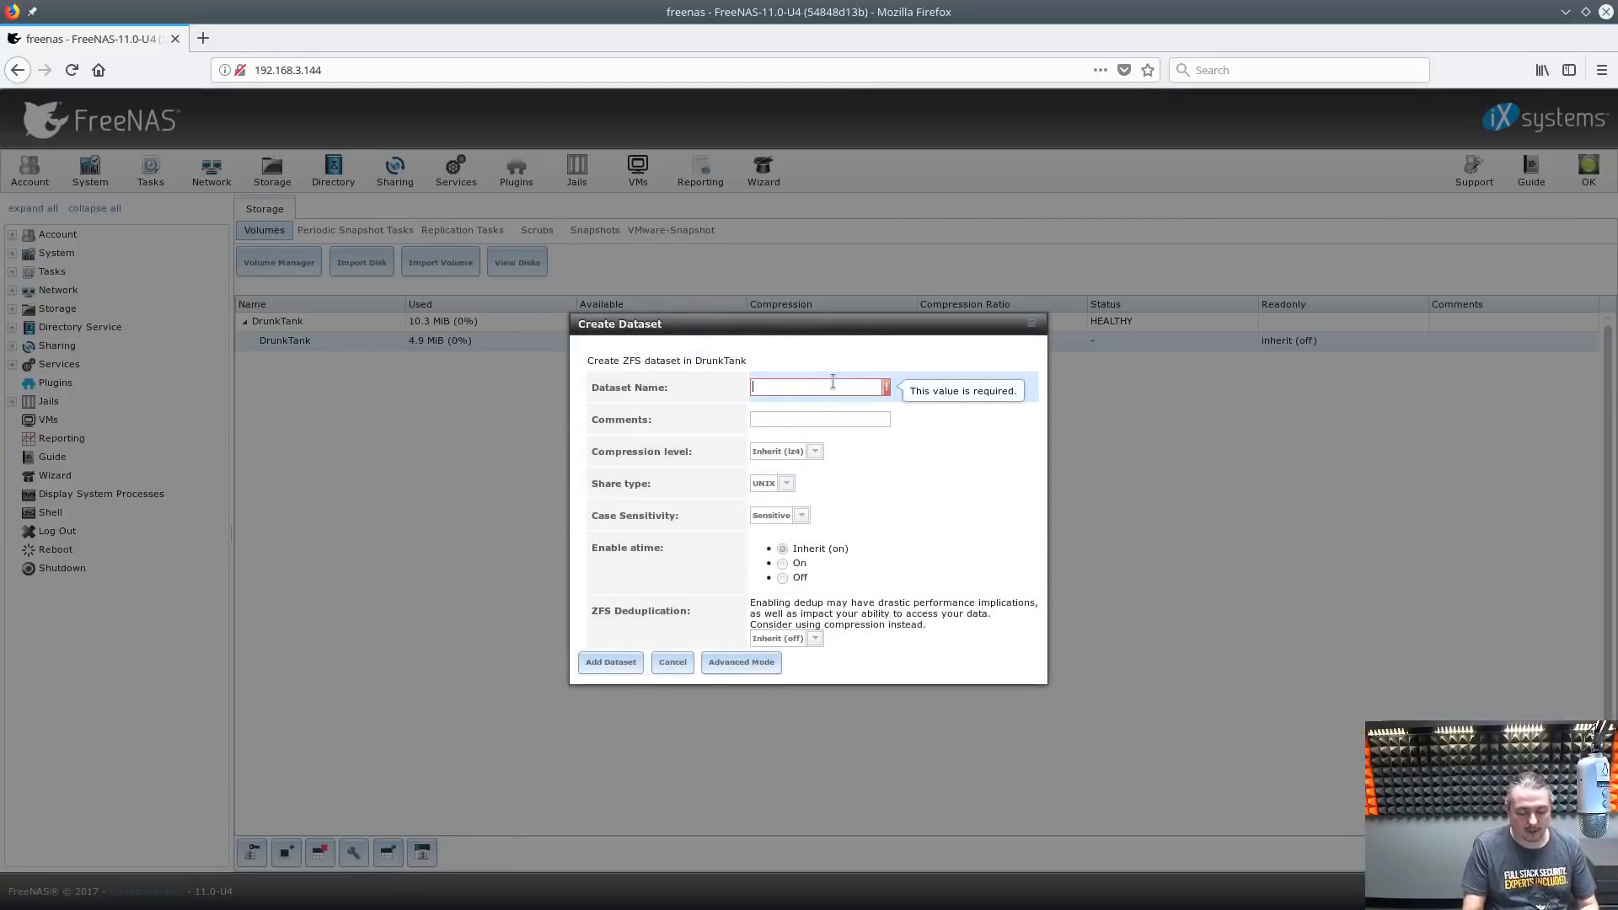
pyautogui.write('Tomzzzzz')
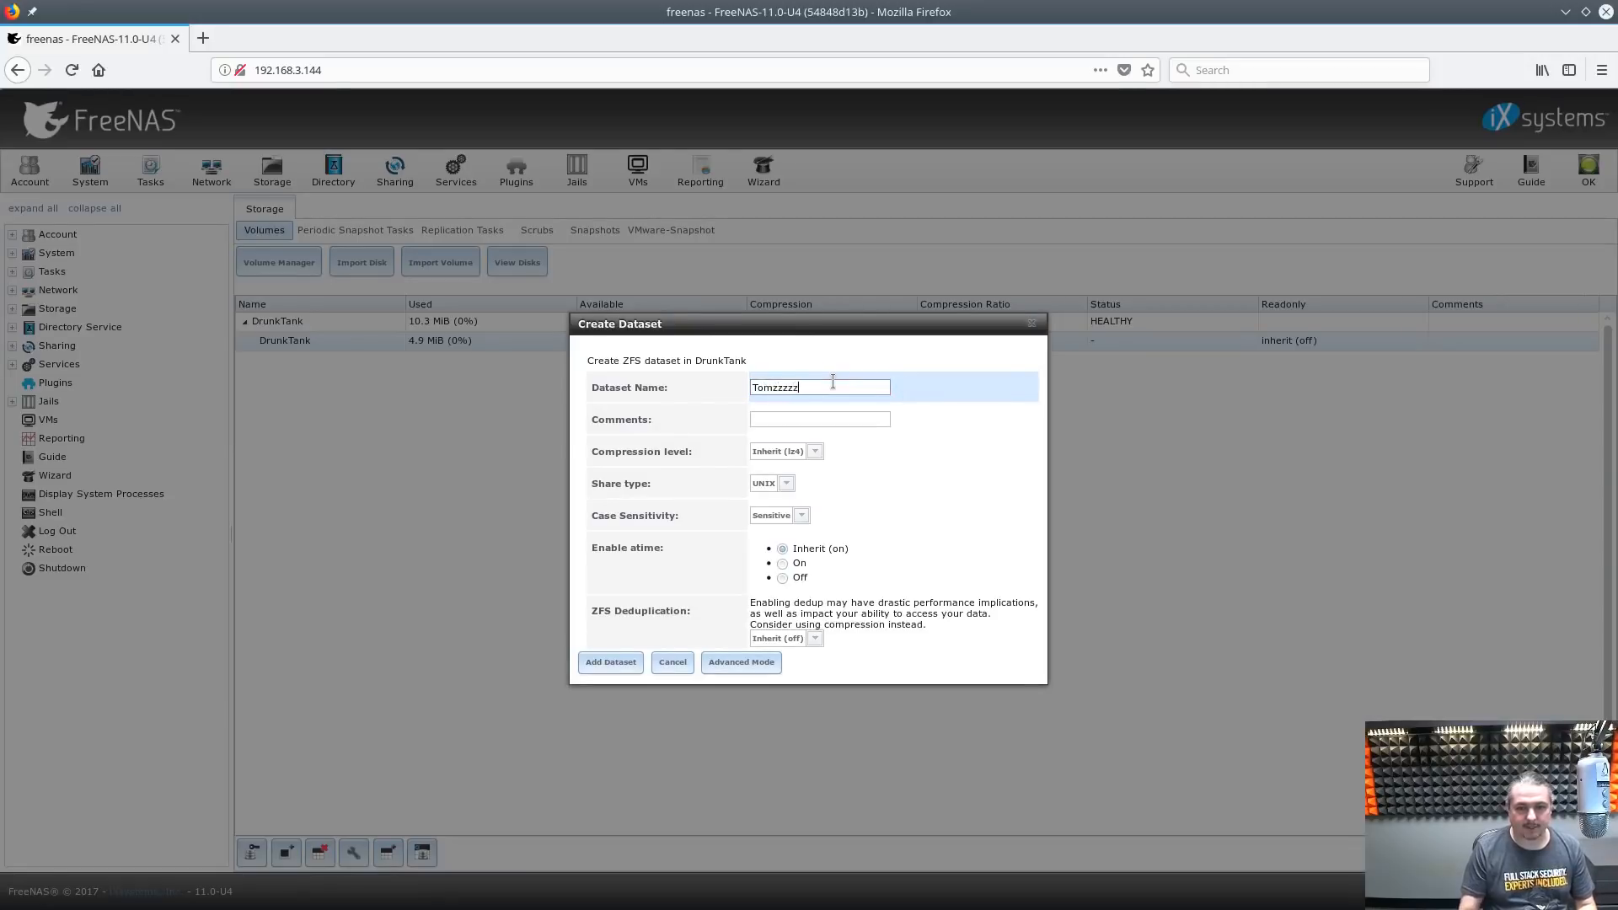
pyautogui.doubleClick(833, 382)
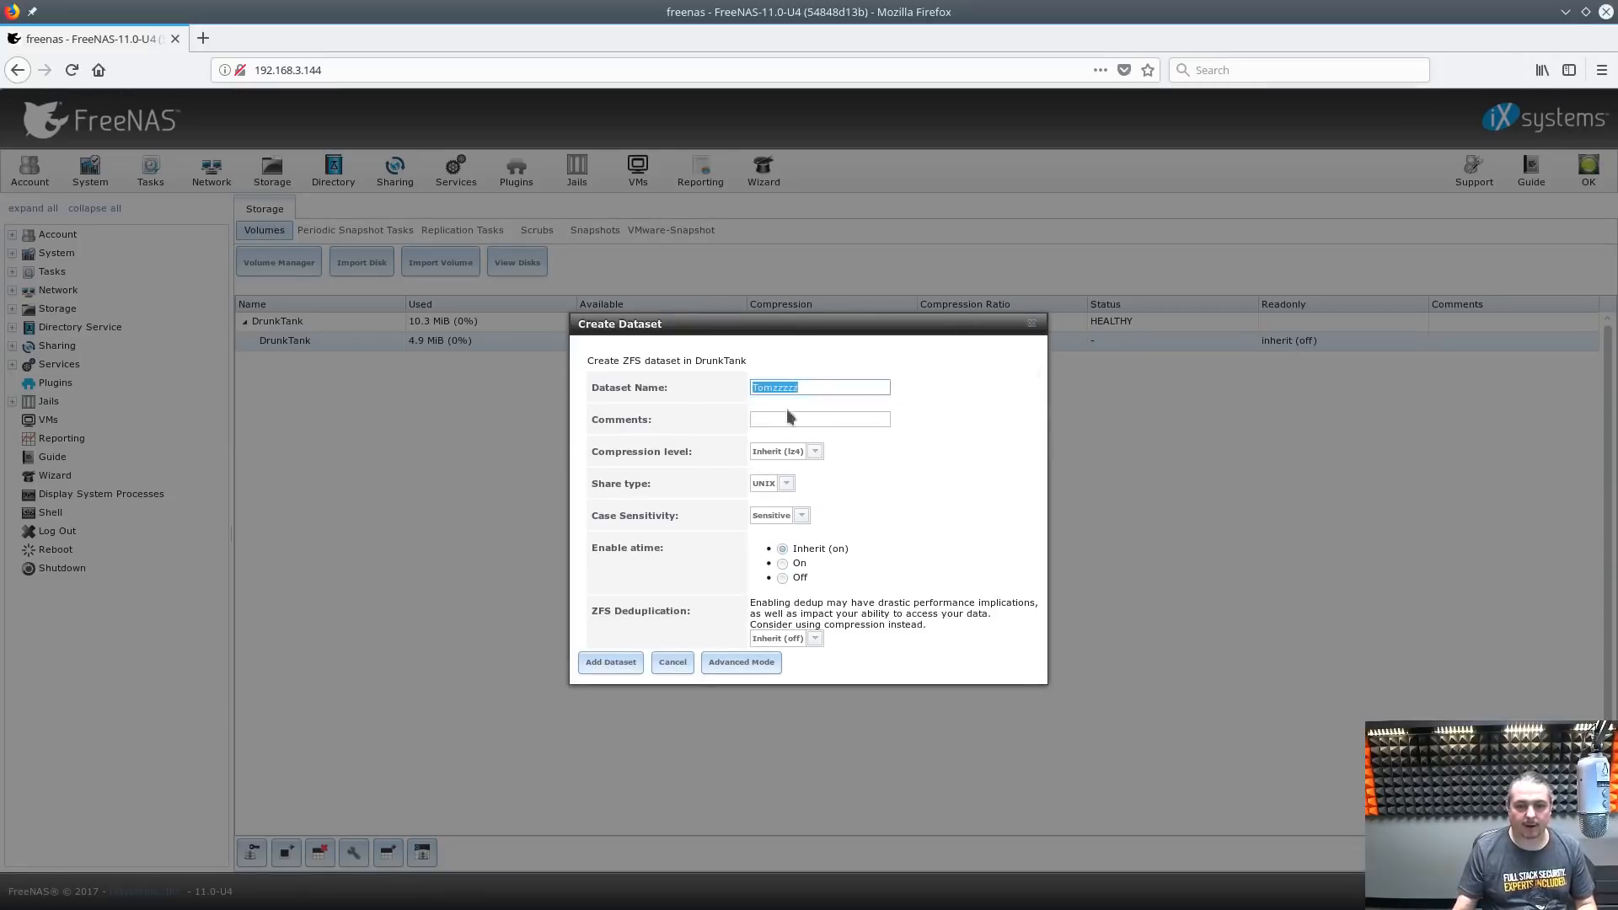
pyautogui.click(809, 419)
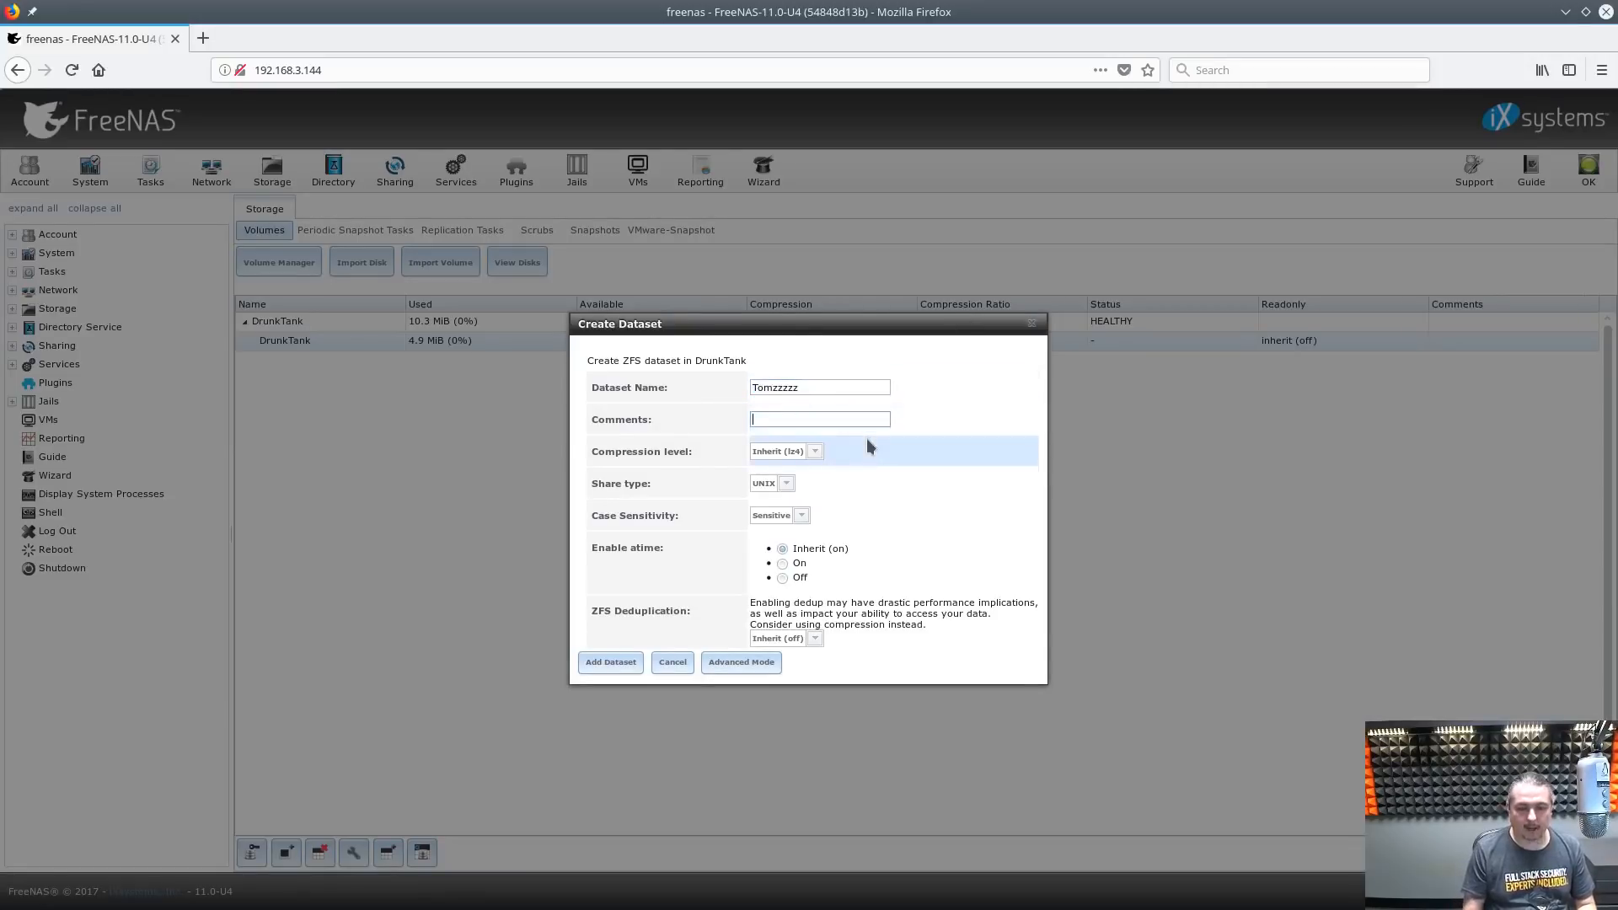
pyautogui.write('Thomas Shares')
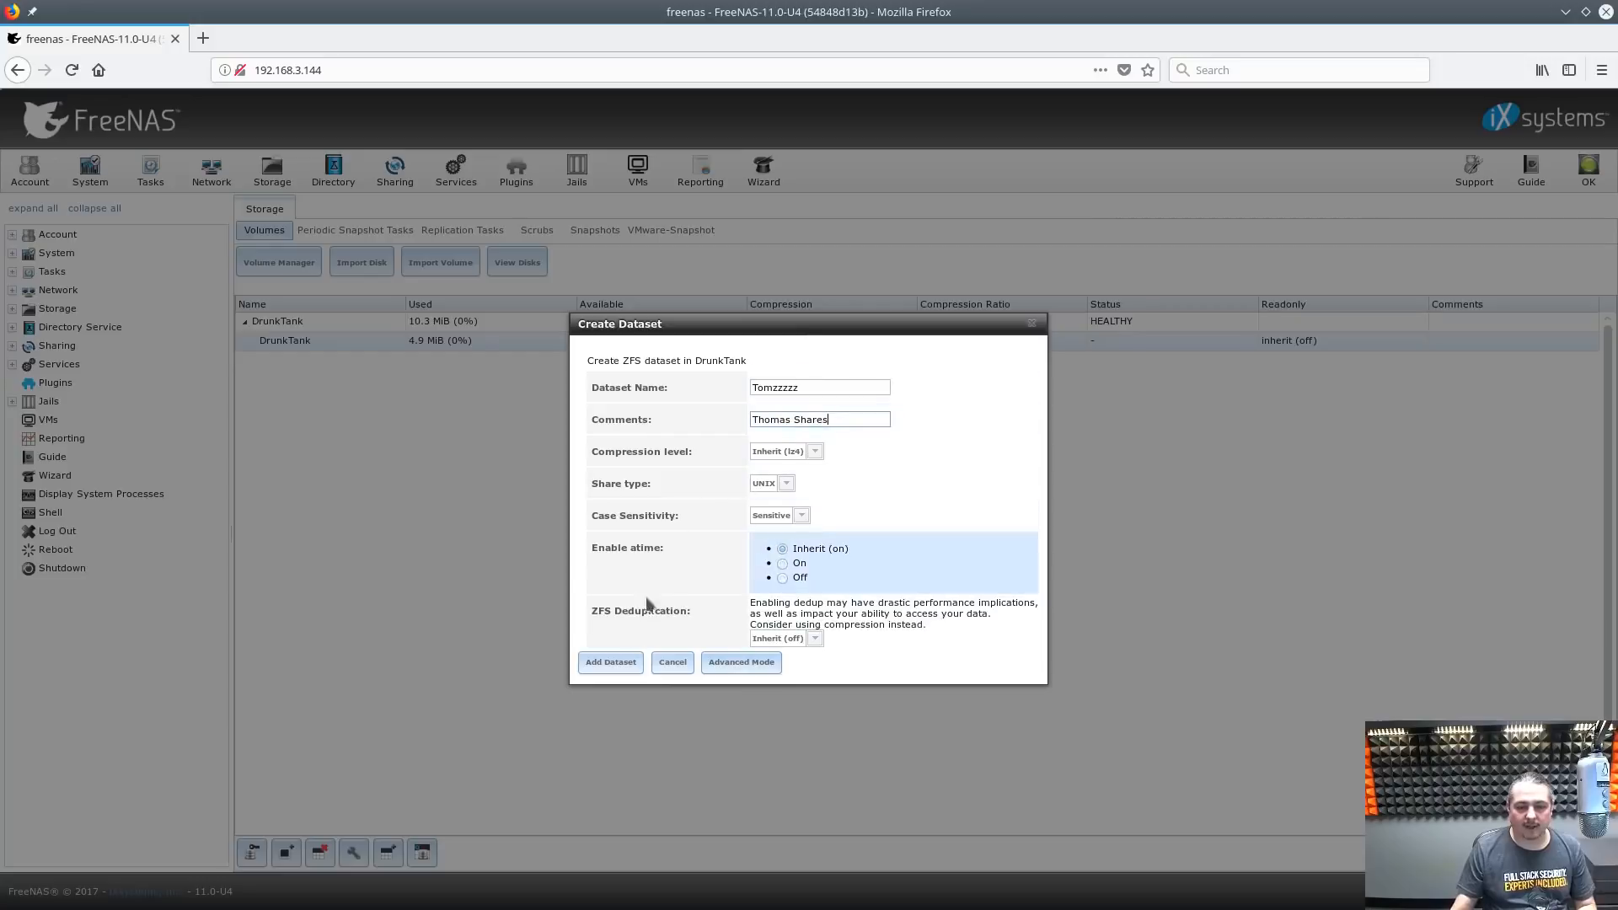
pyautogui.click(611, 663)
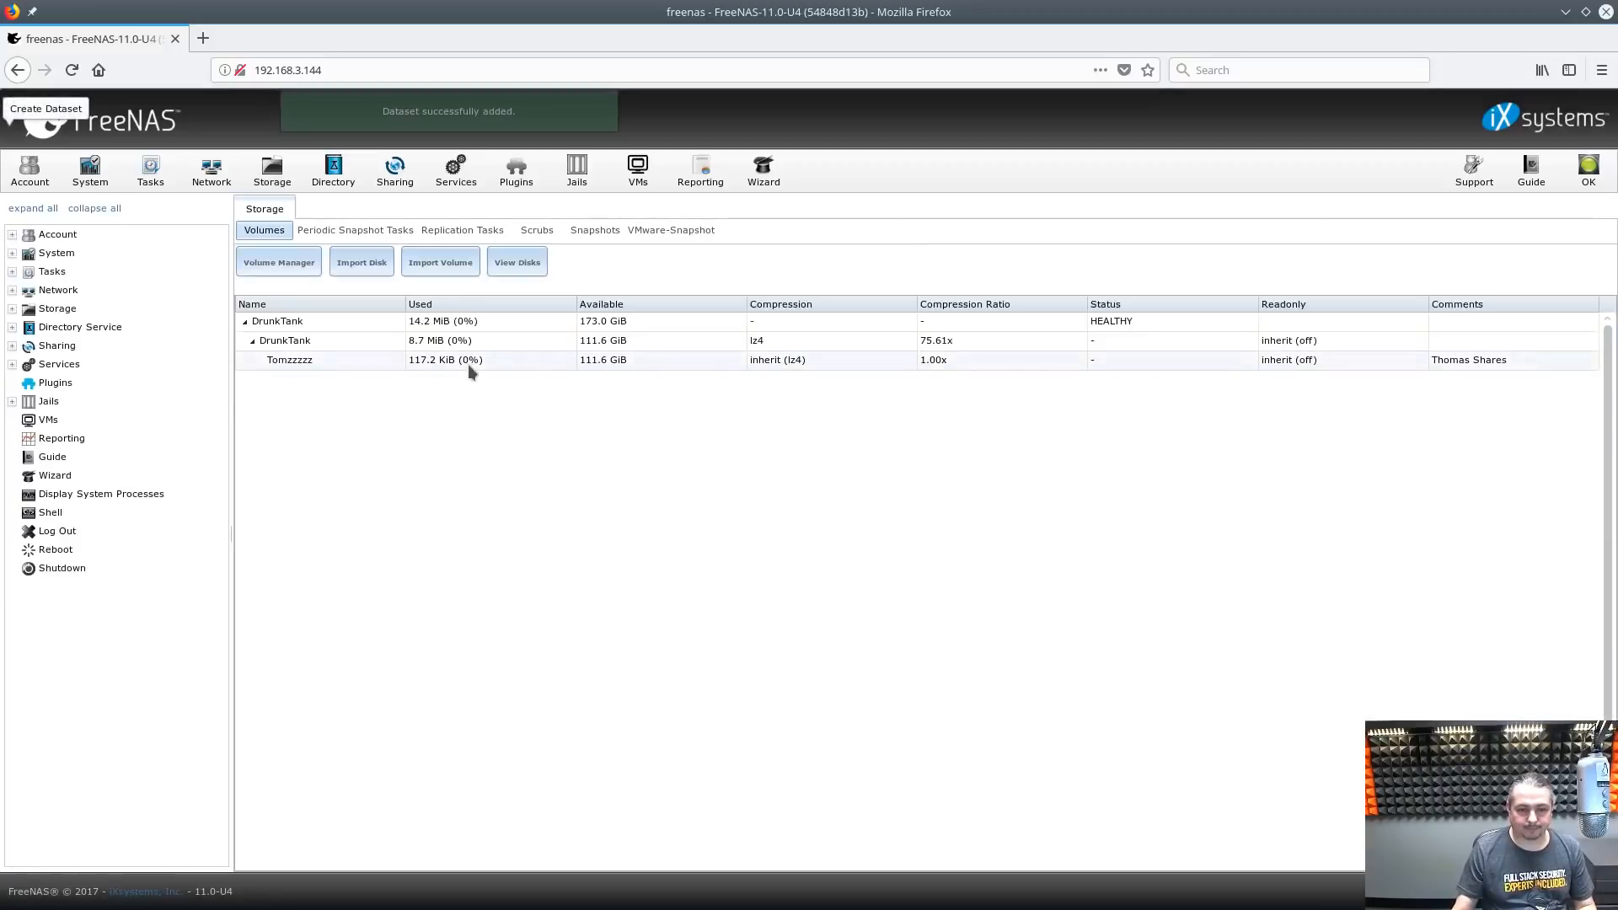
pyautogui.click(469, 364)
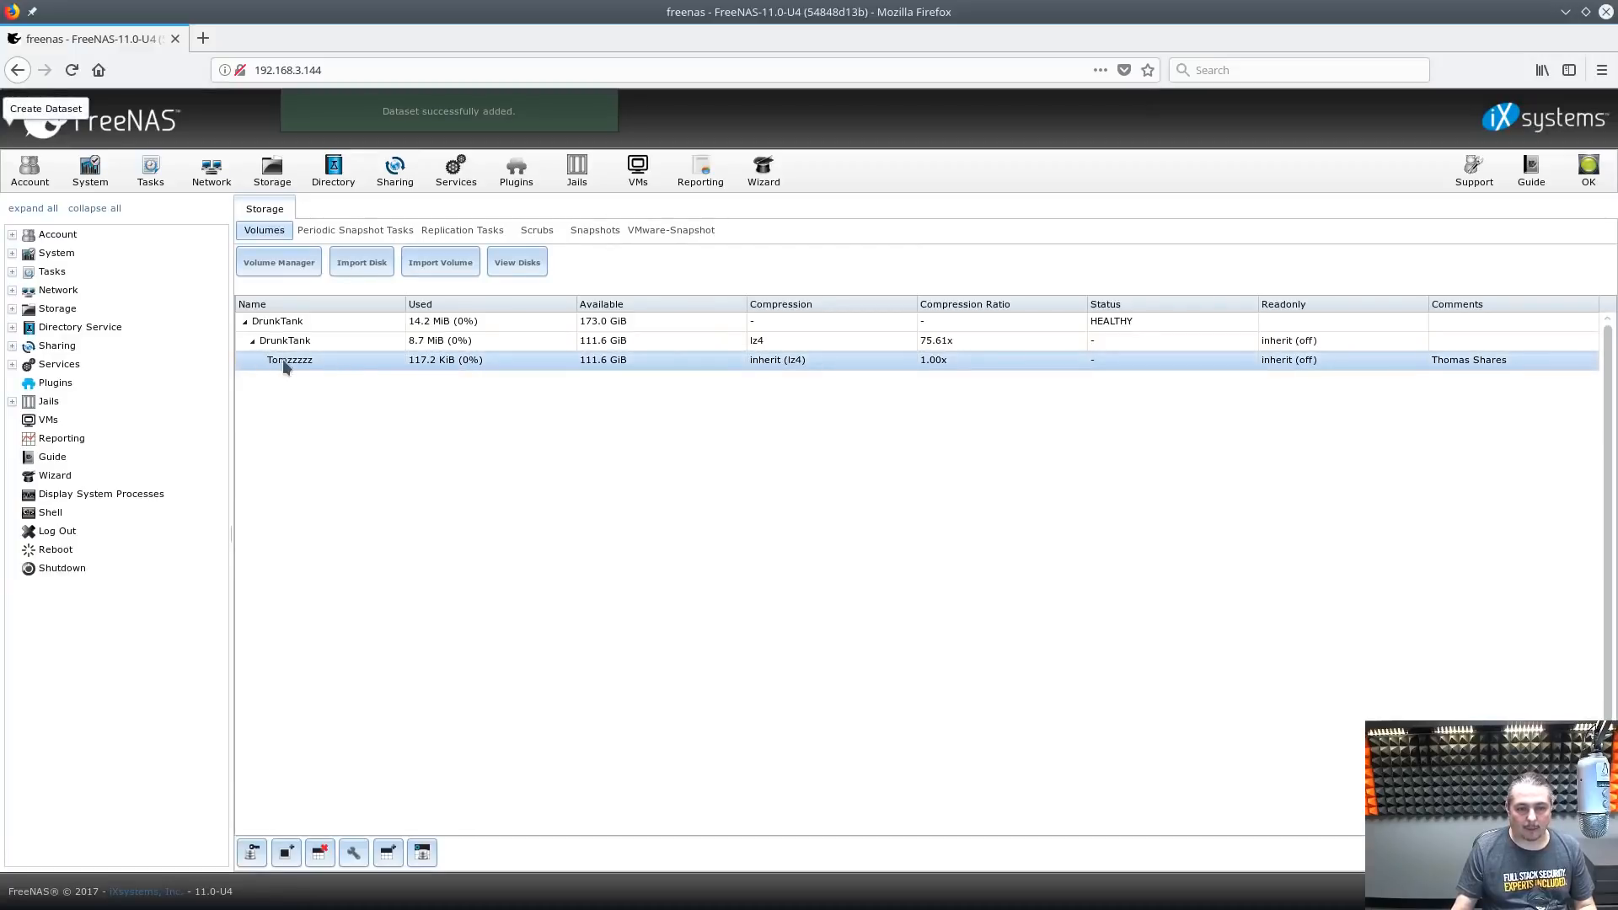
# Make the new user owner of Tomzzzzz with group wheel, no read/execute for others, recursively
pyautogui.click(250, 861)
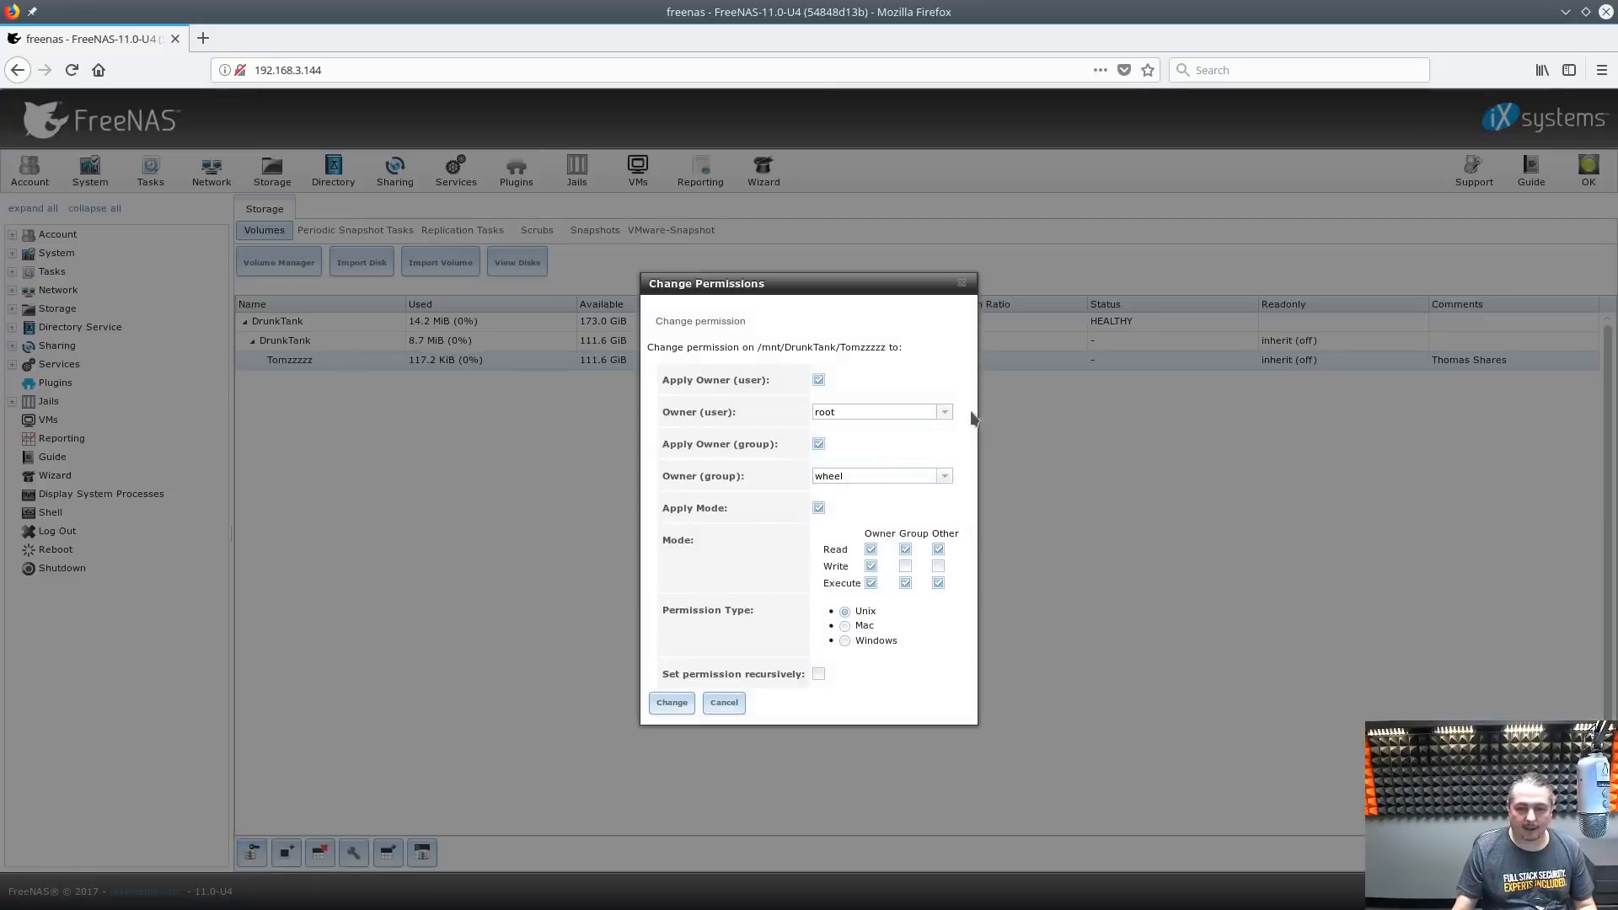
pyautogui.click(946, 413)
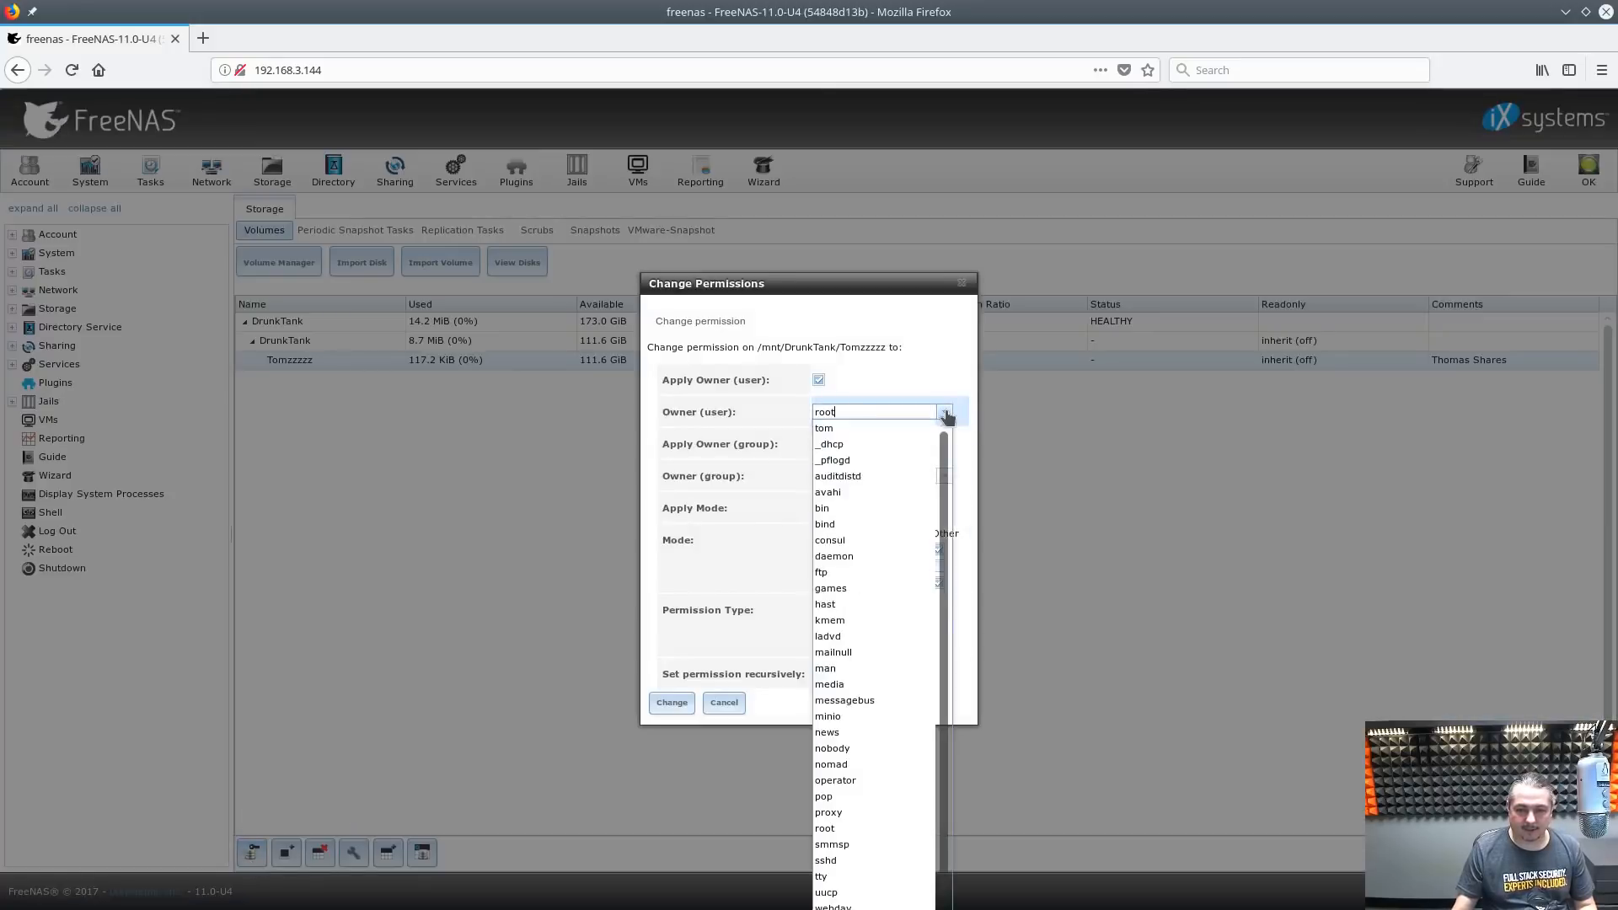
pyautogui.click(829, 428)
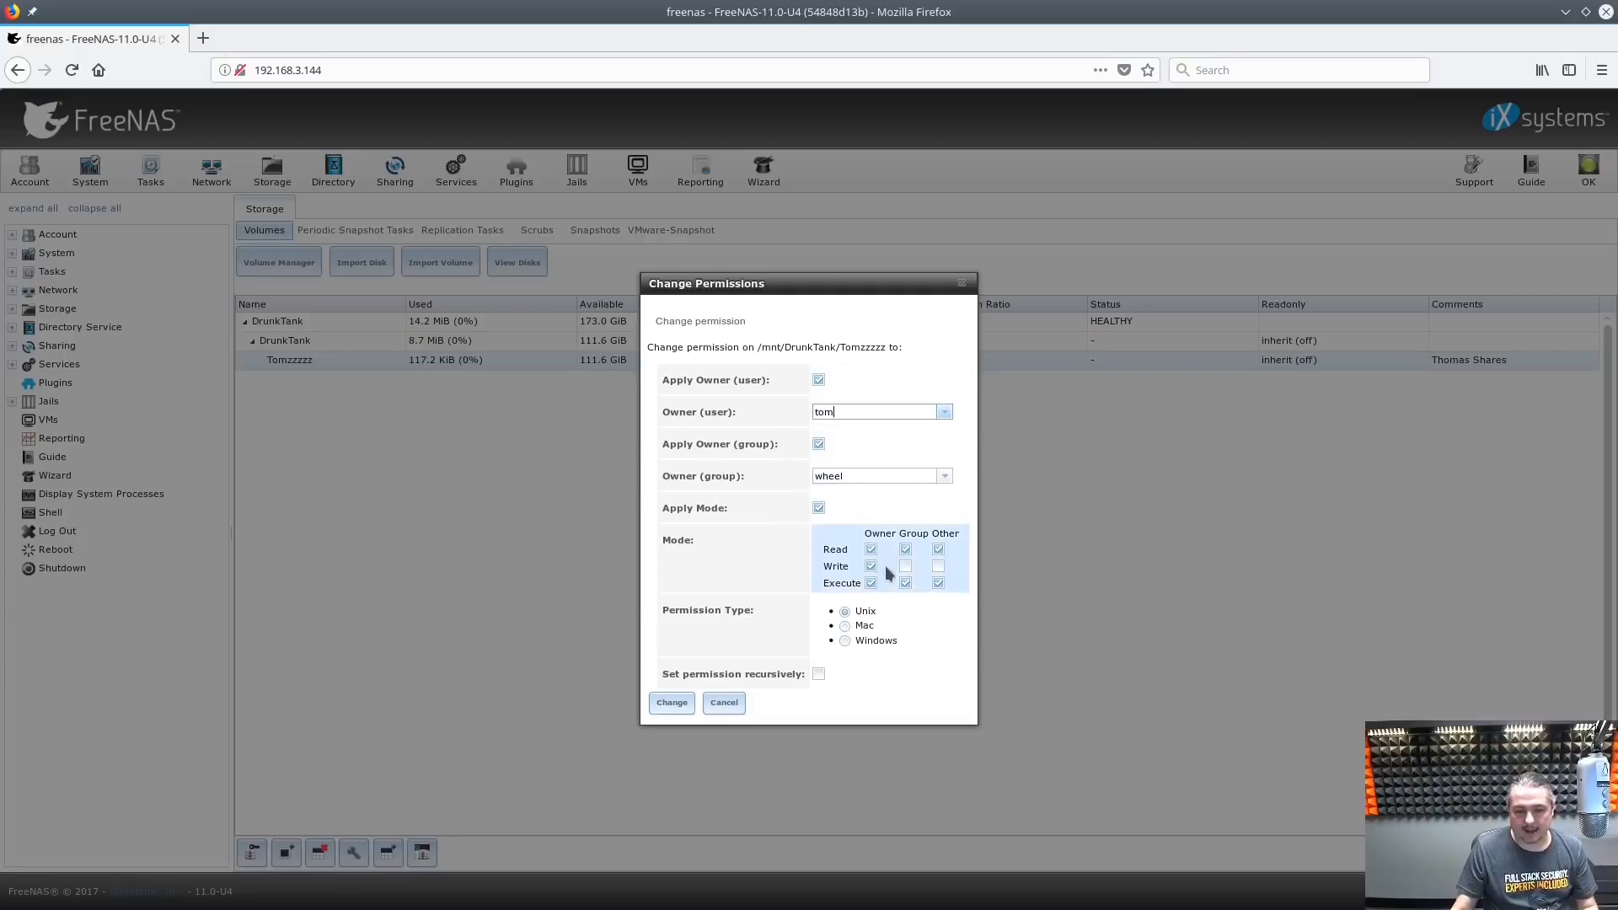
pyautogui.click(942, 548)
pyautogui.click(938, 583)
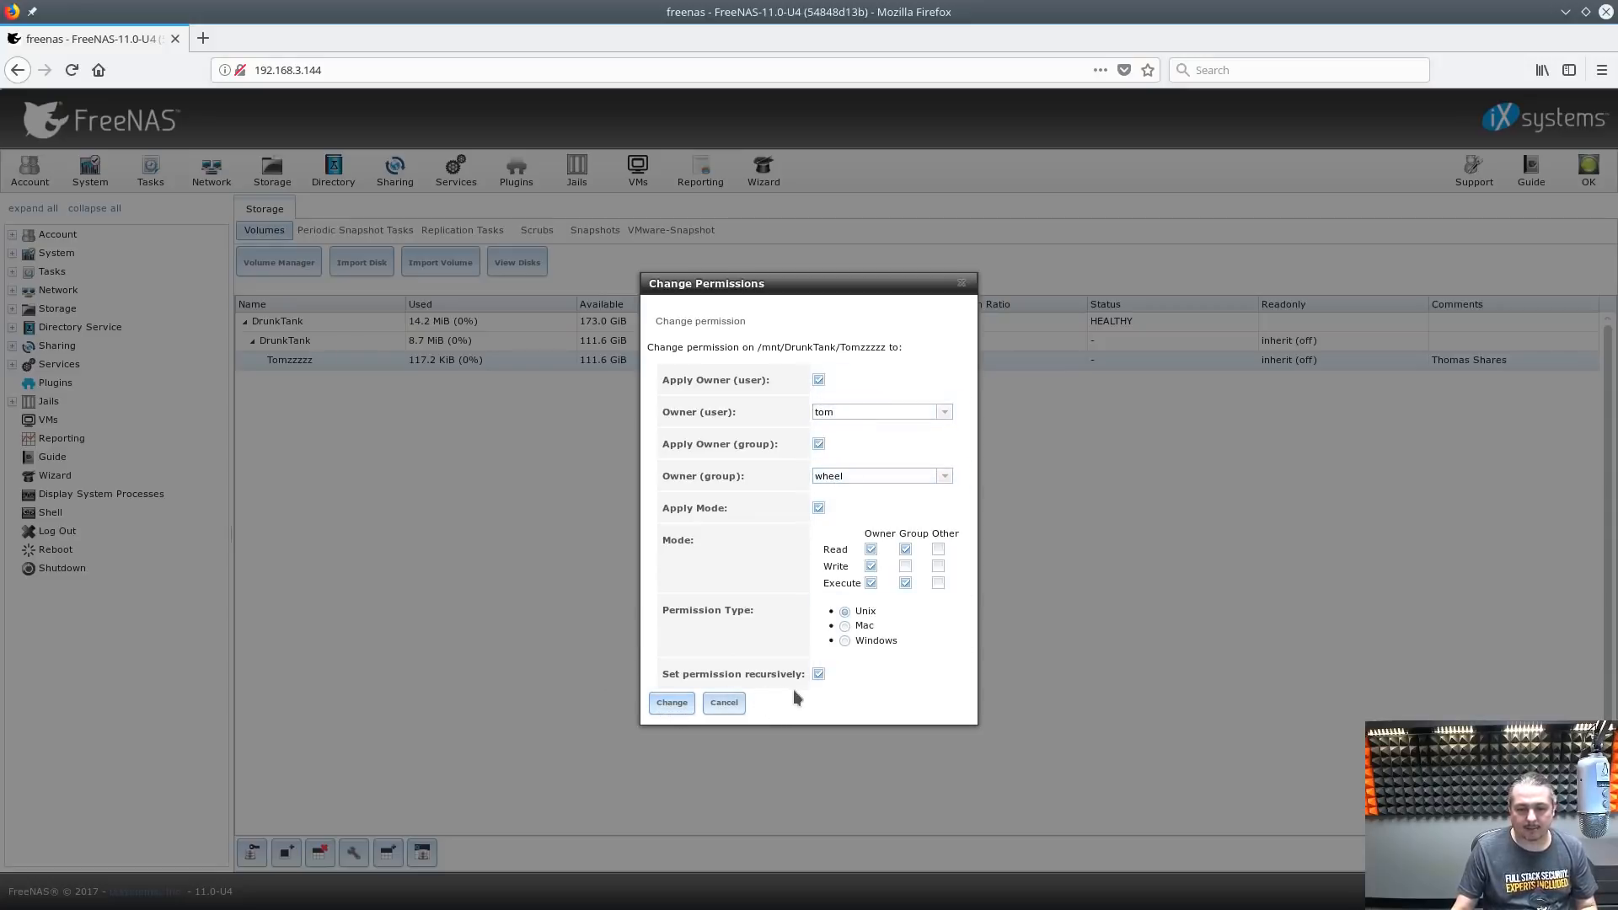
pyautogui.click(671, 706)
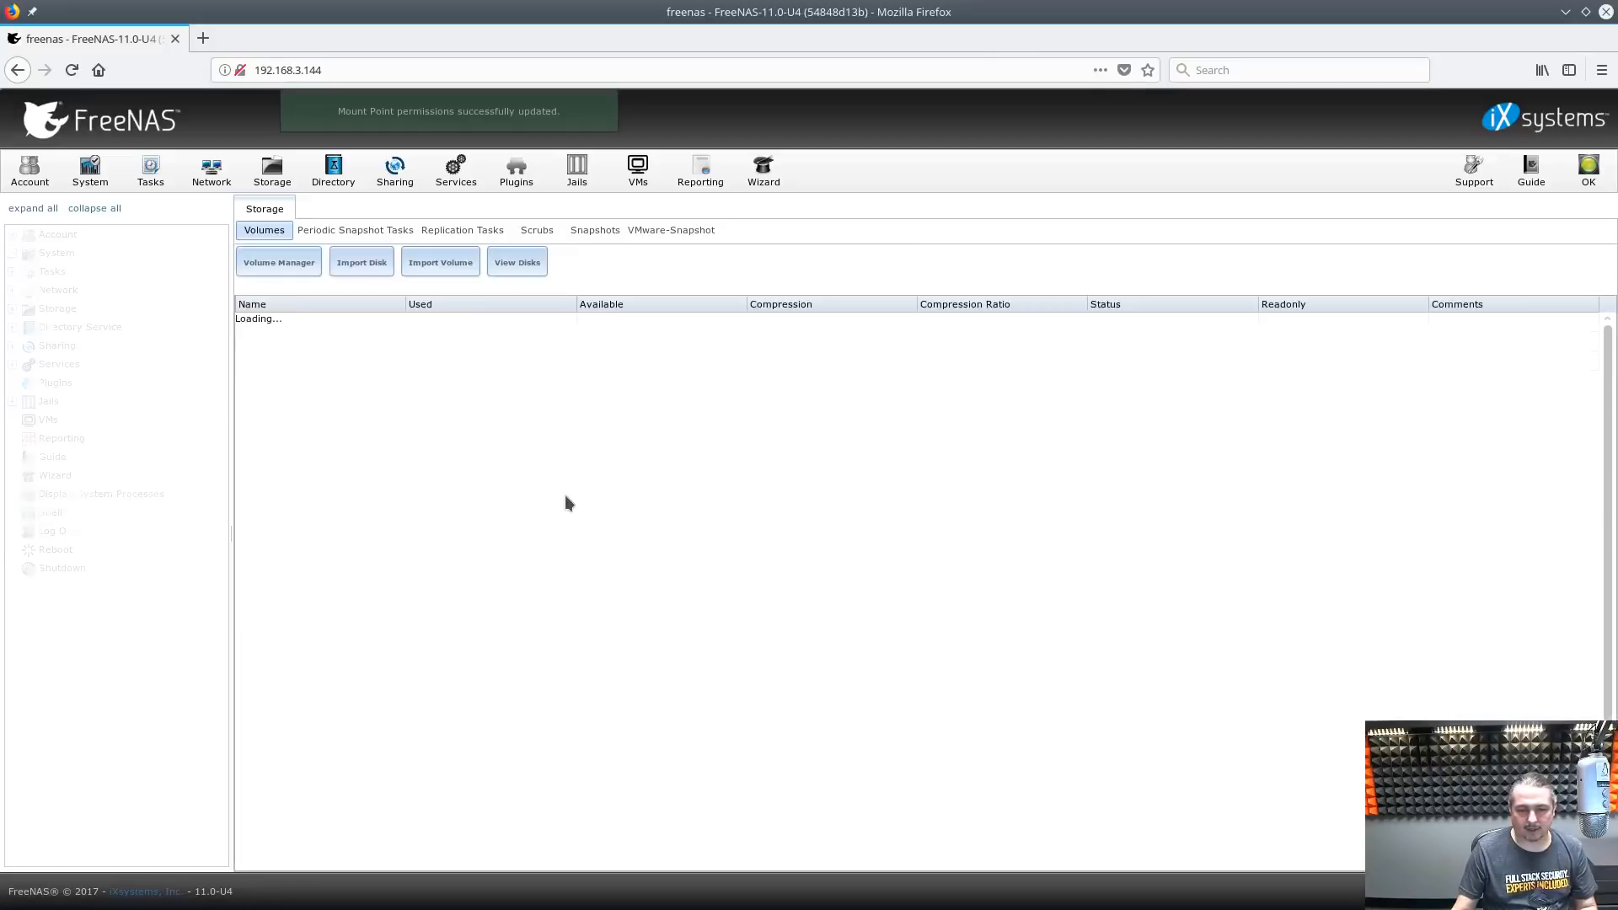
pyautogui.click(323, 362)
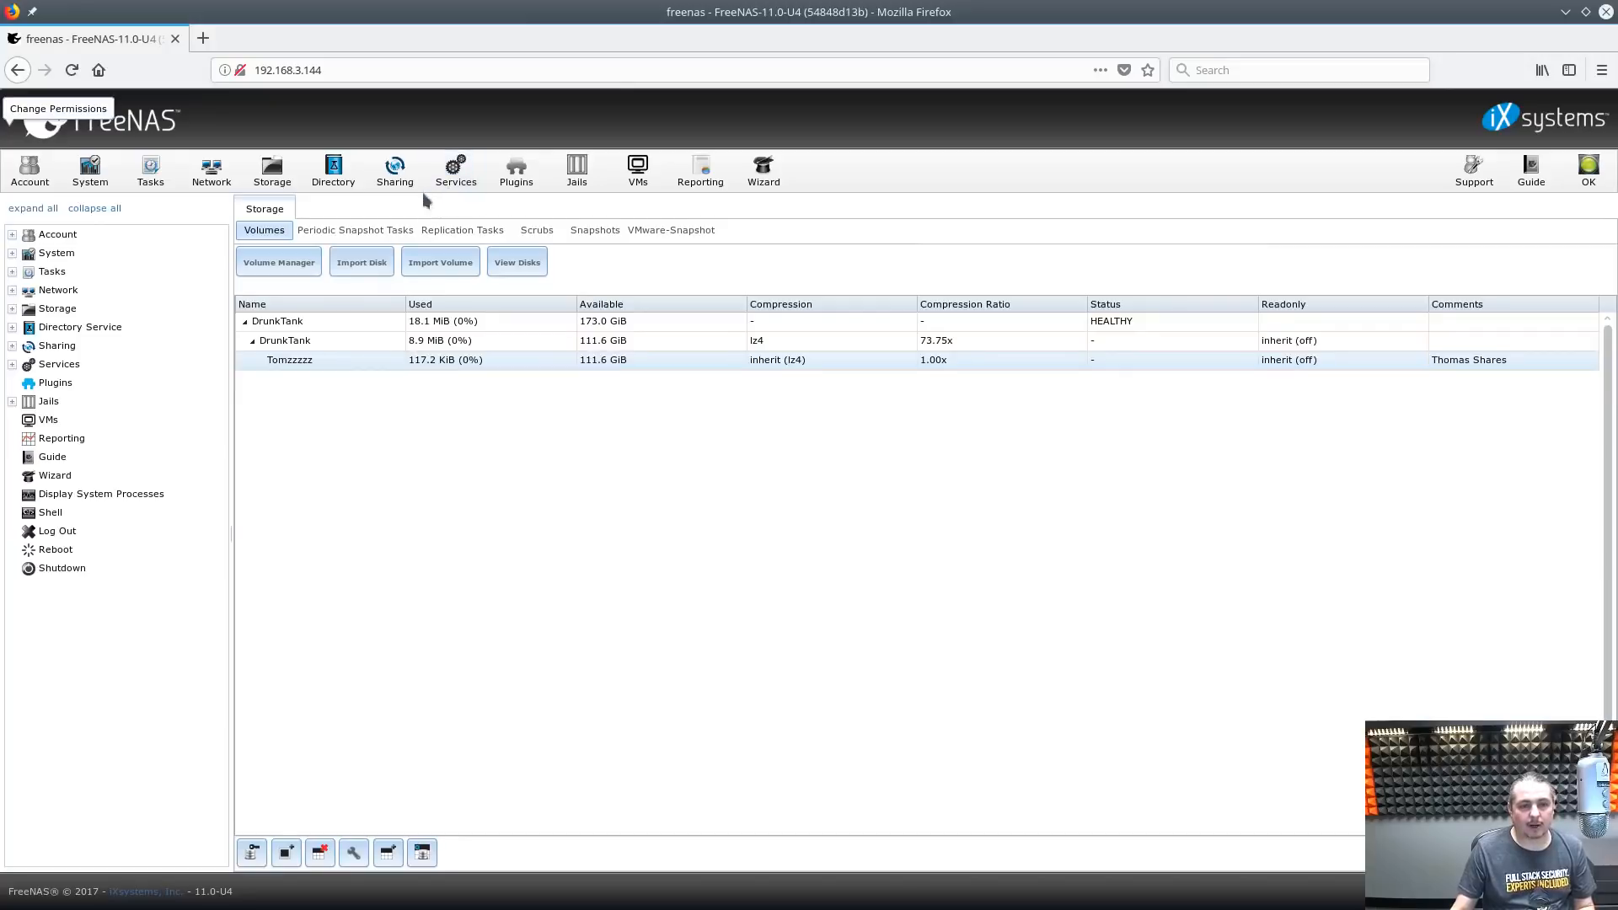
# Begin a Windows (SMB) share at /mnt/DrunkTank/Tomzzzzz named TomzShare
pyautogui.click(396, 178)
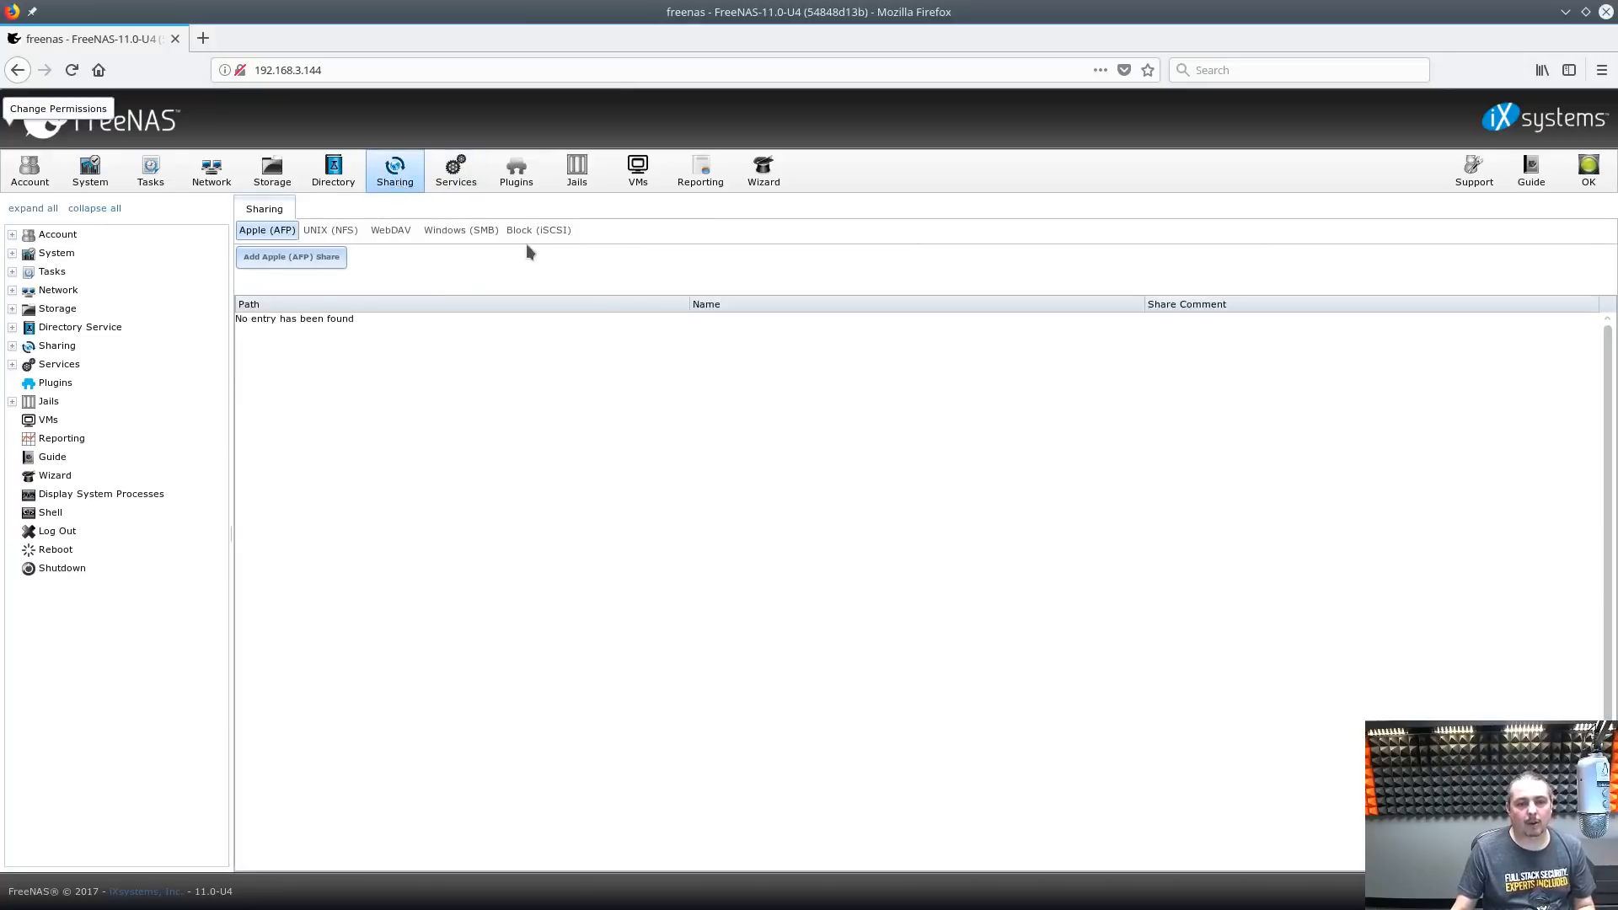
pyautogui.click(458, 234)
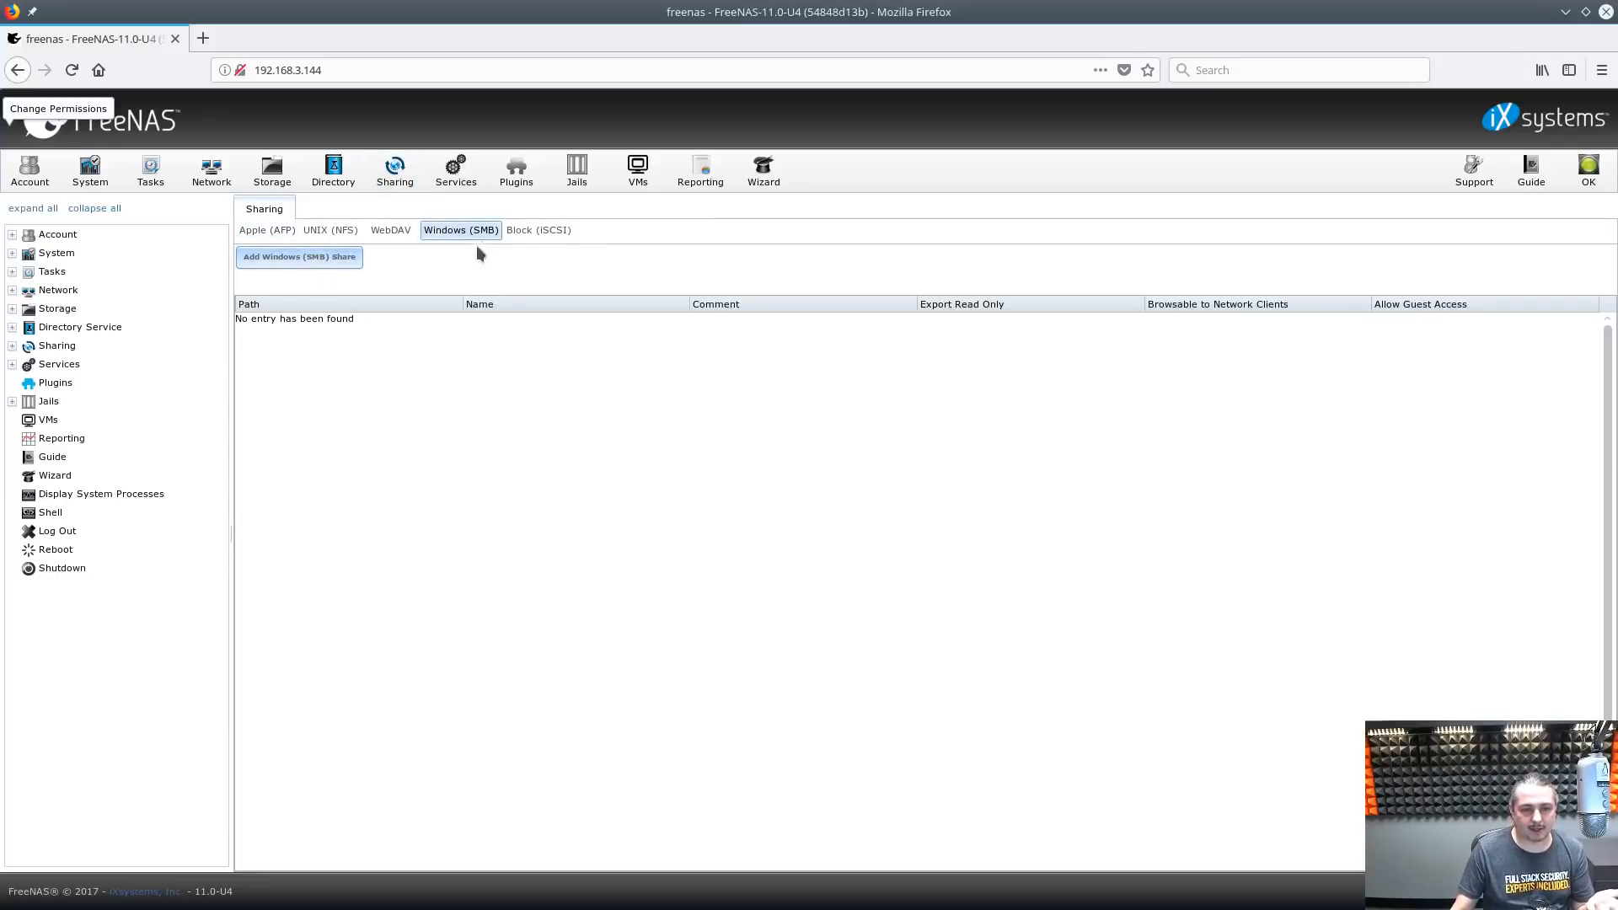
pyautogui.click(289, 258)
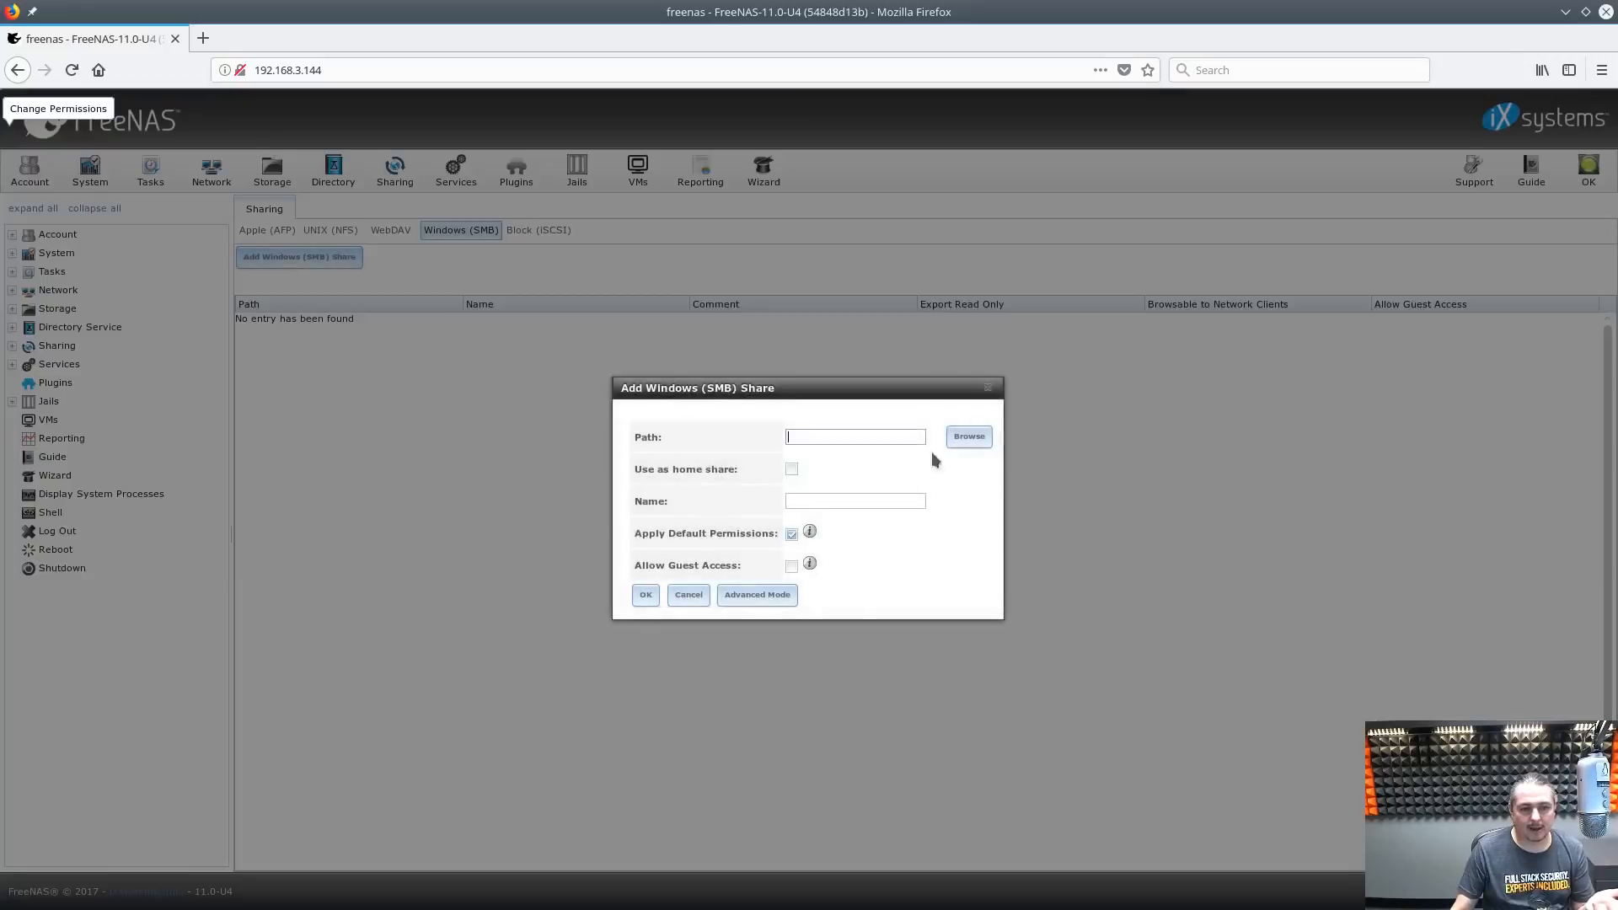
pyautogui.click(975, 438)
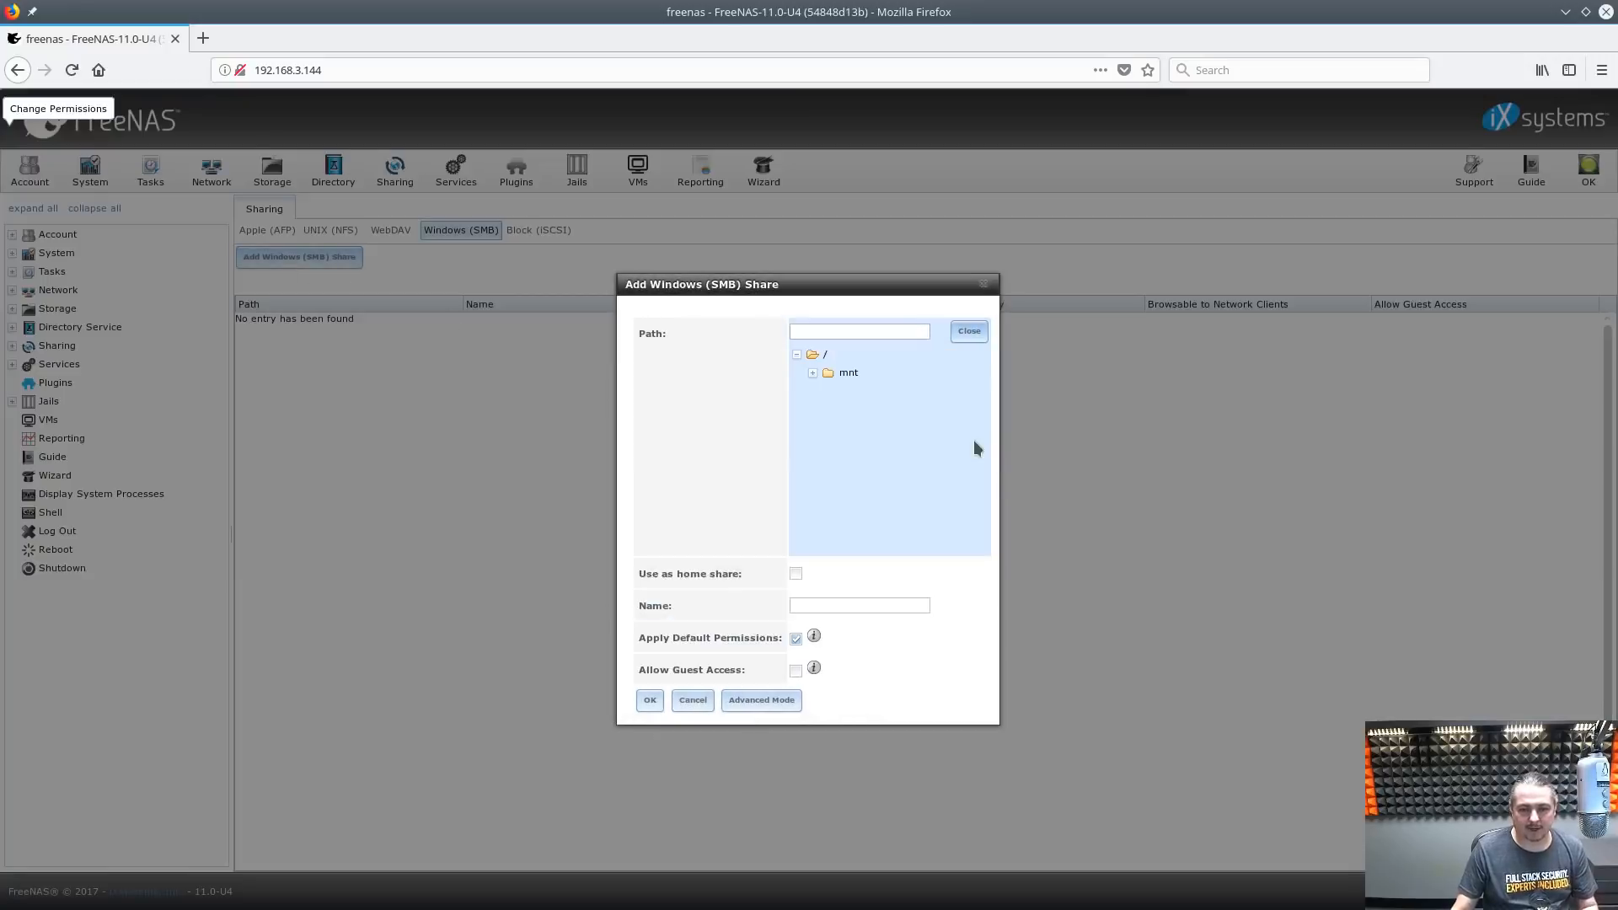
pyautogui.click(813, 375)
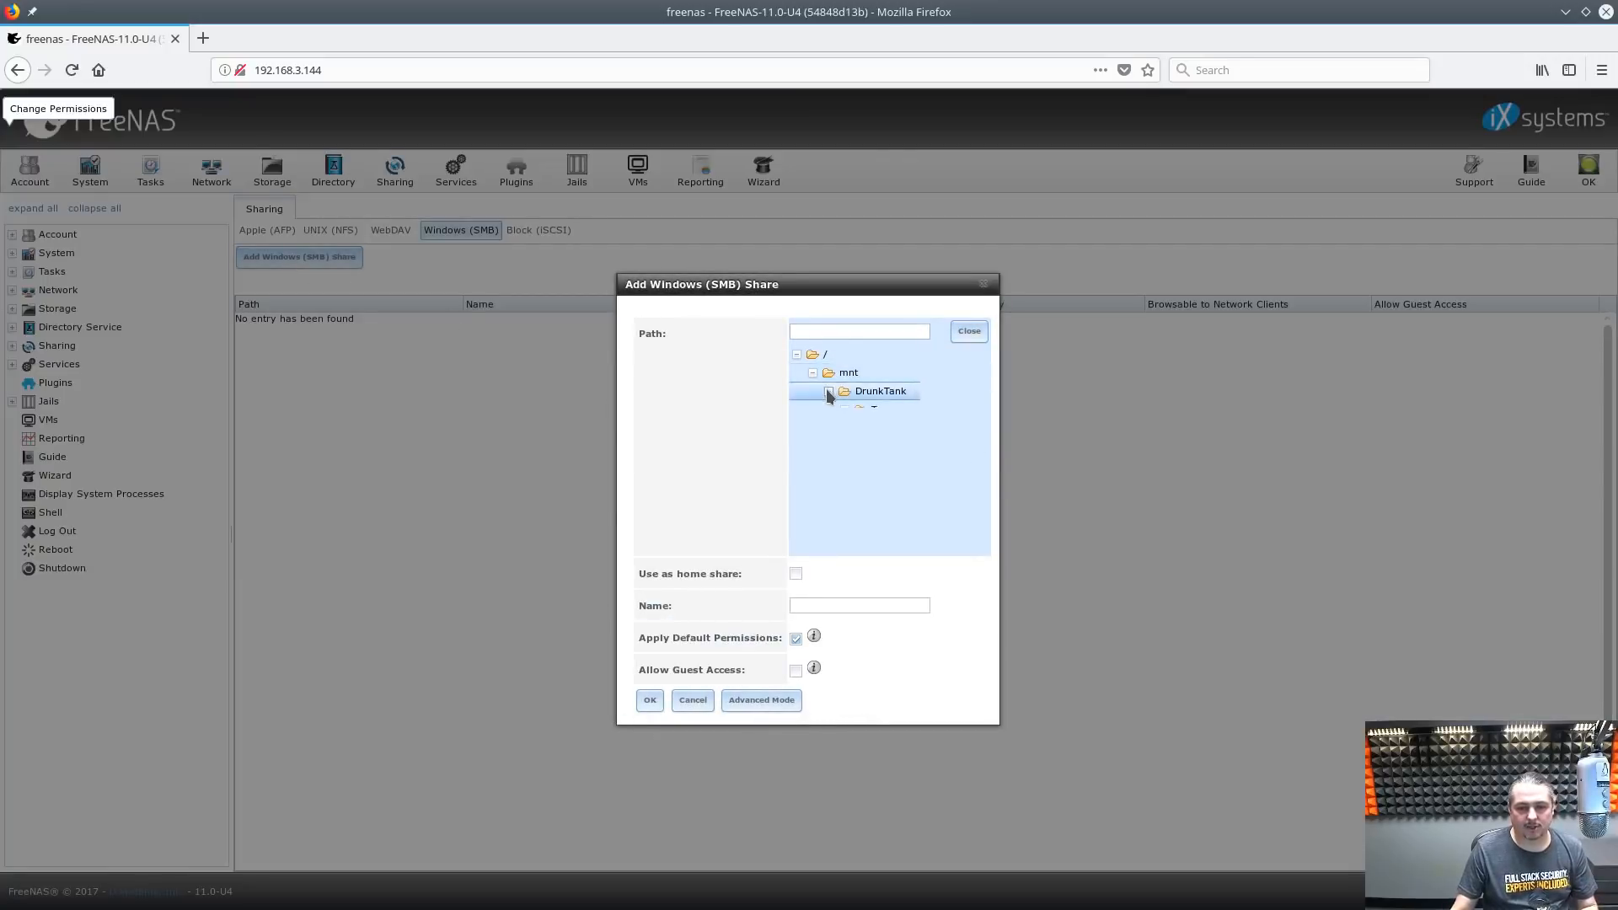
pyautogui.click(828, 391)
pyautogui.click(884, 412)
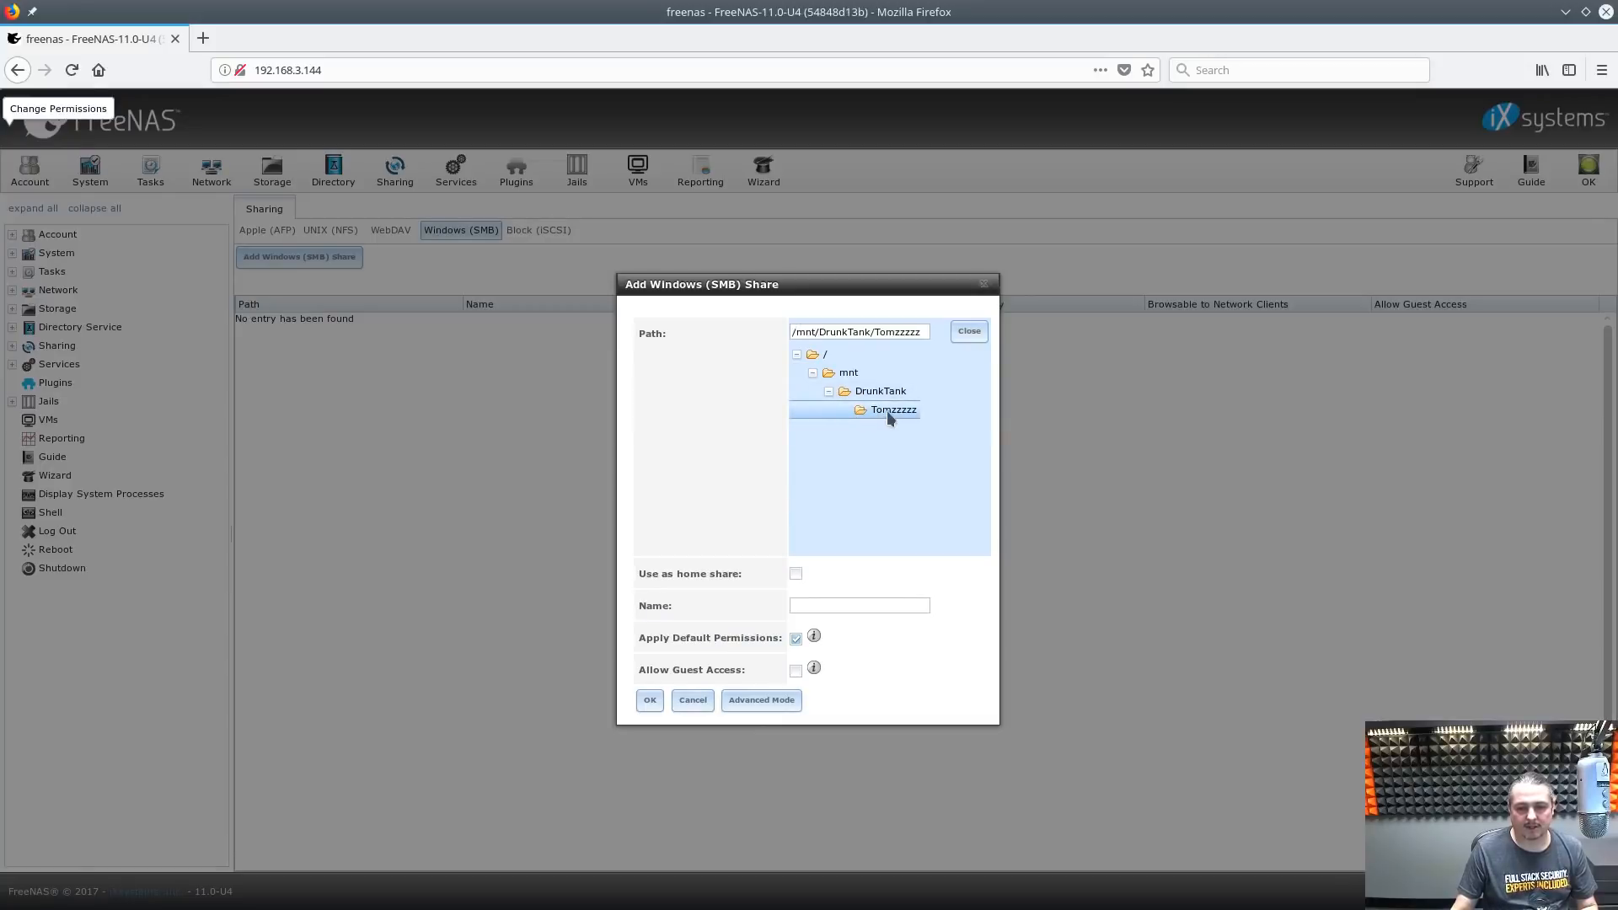
pyautogui.click(859, 604)
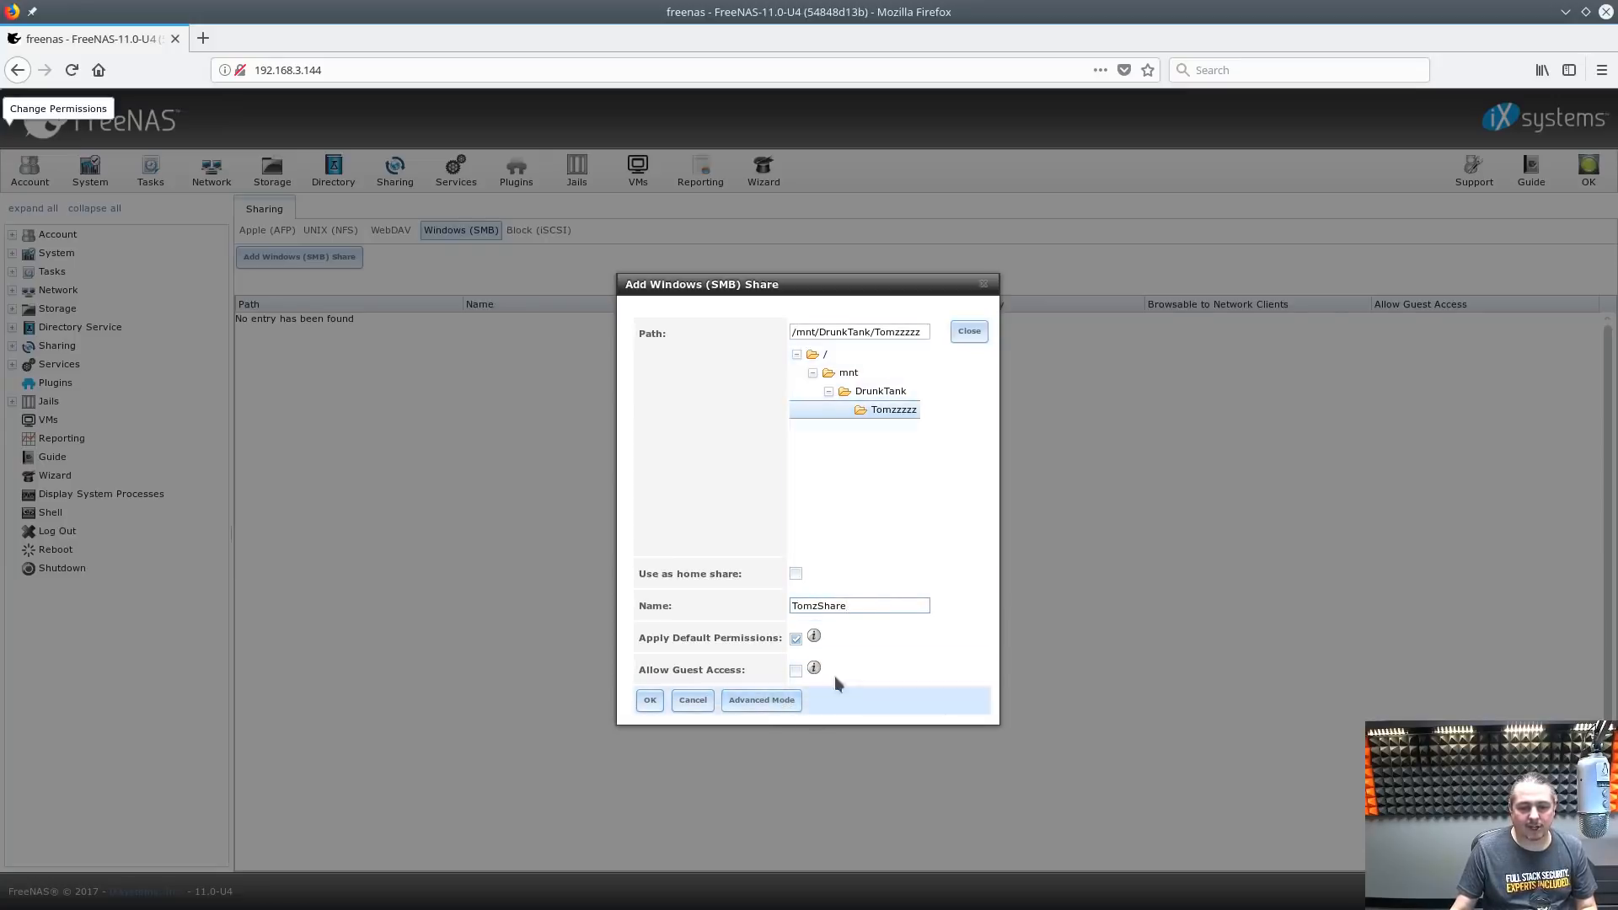
pyautogui.click(752, 710)
# Save TomzShare with comment 'Thomas Shares', enable the SMB service, and resize the browser
pyautogui.click(790, 575)
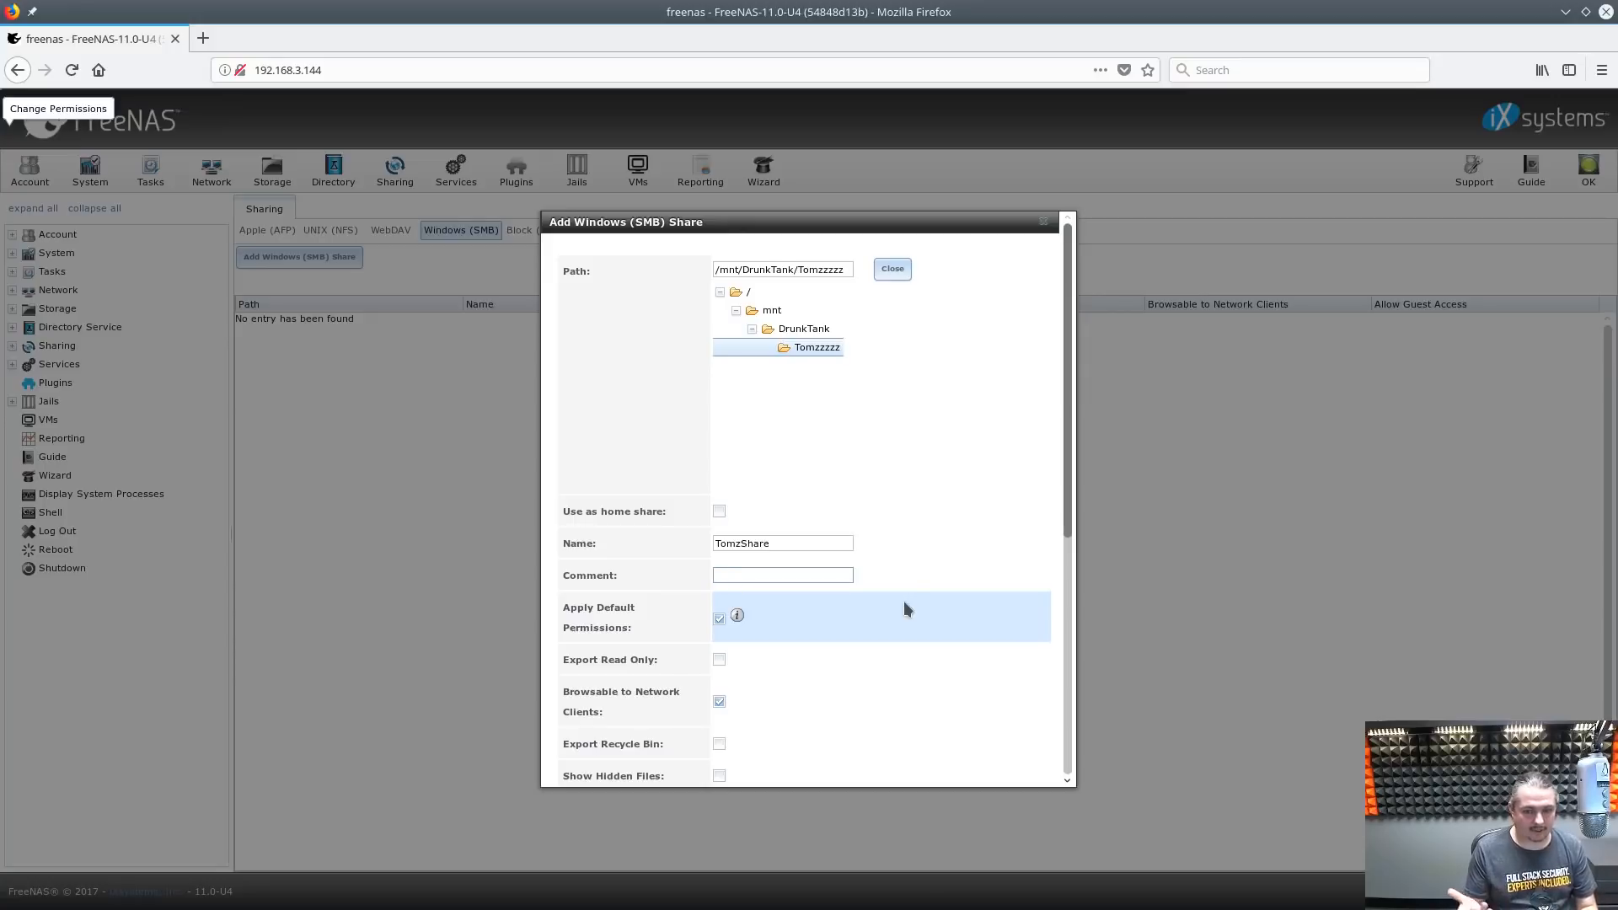
pyautogui.write('Thom')
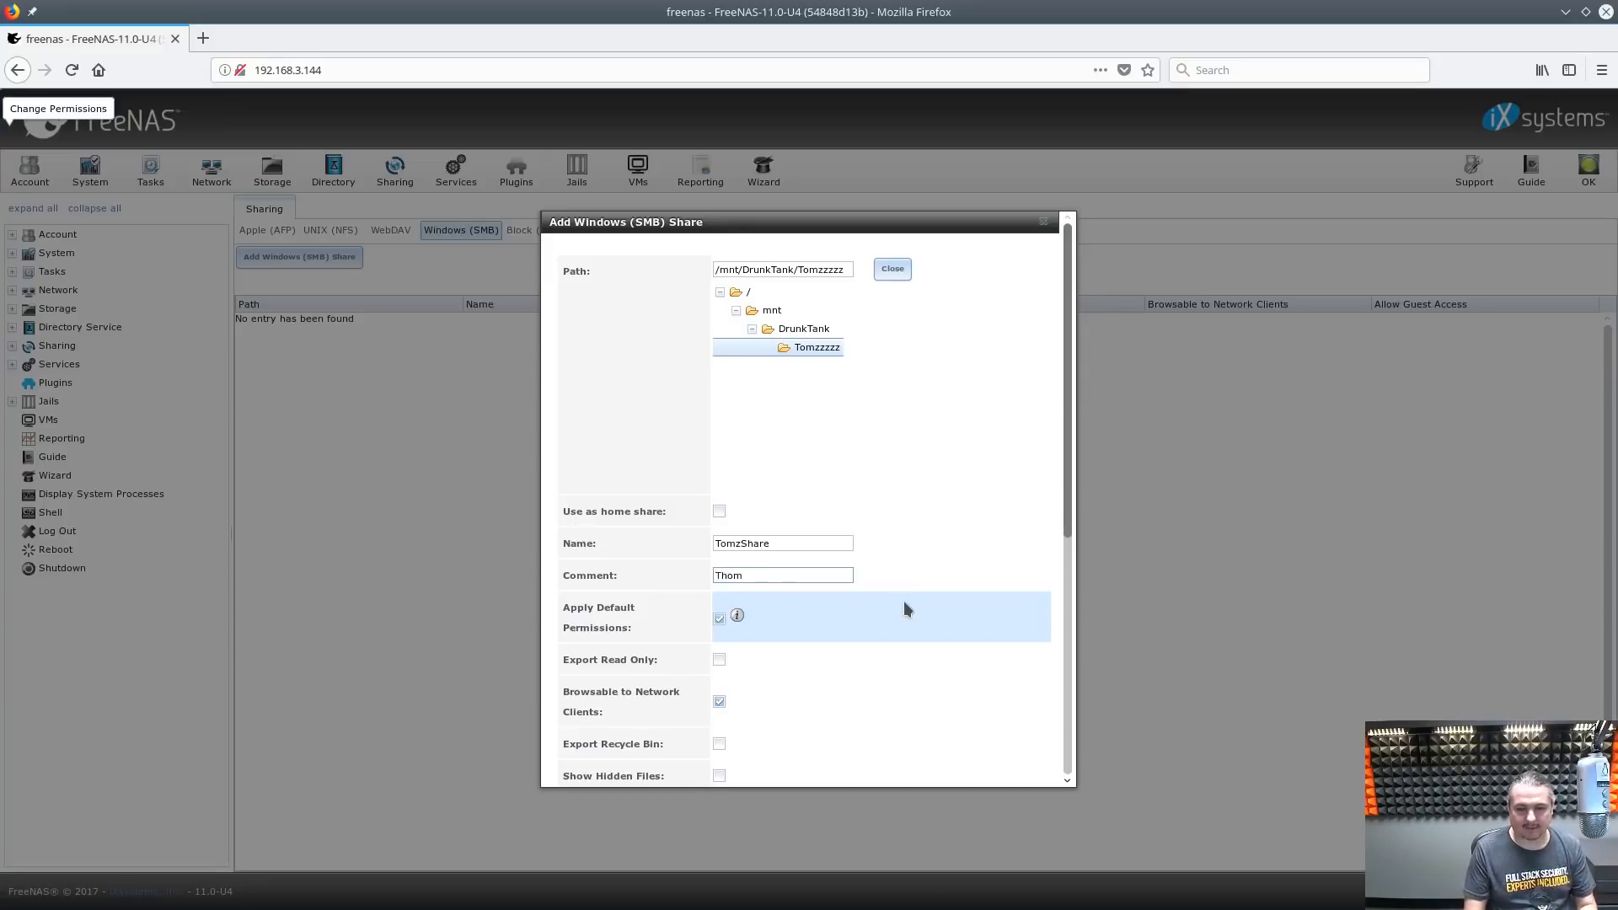
pyautogui.write('as Shares')
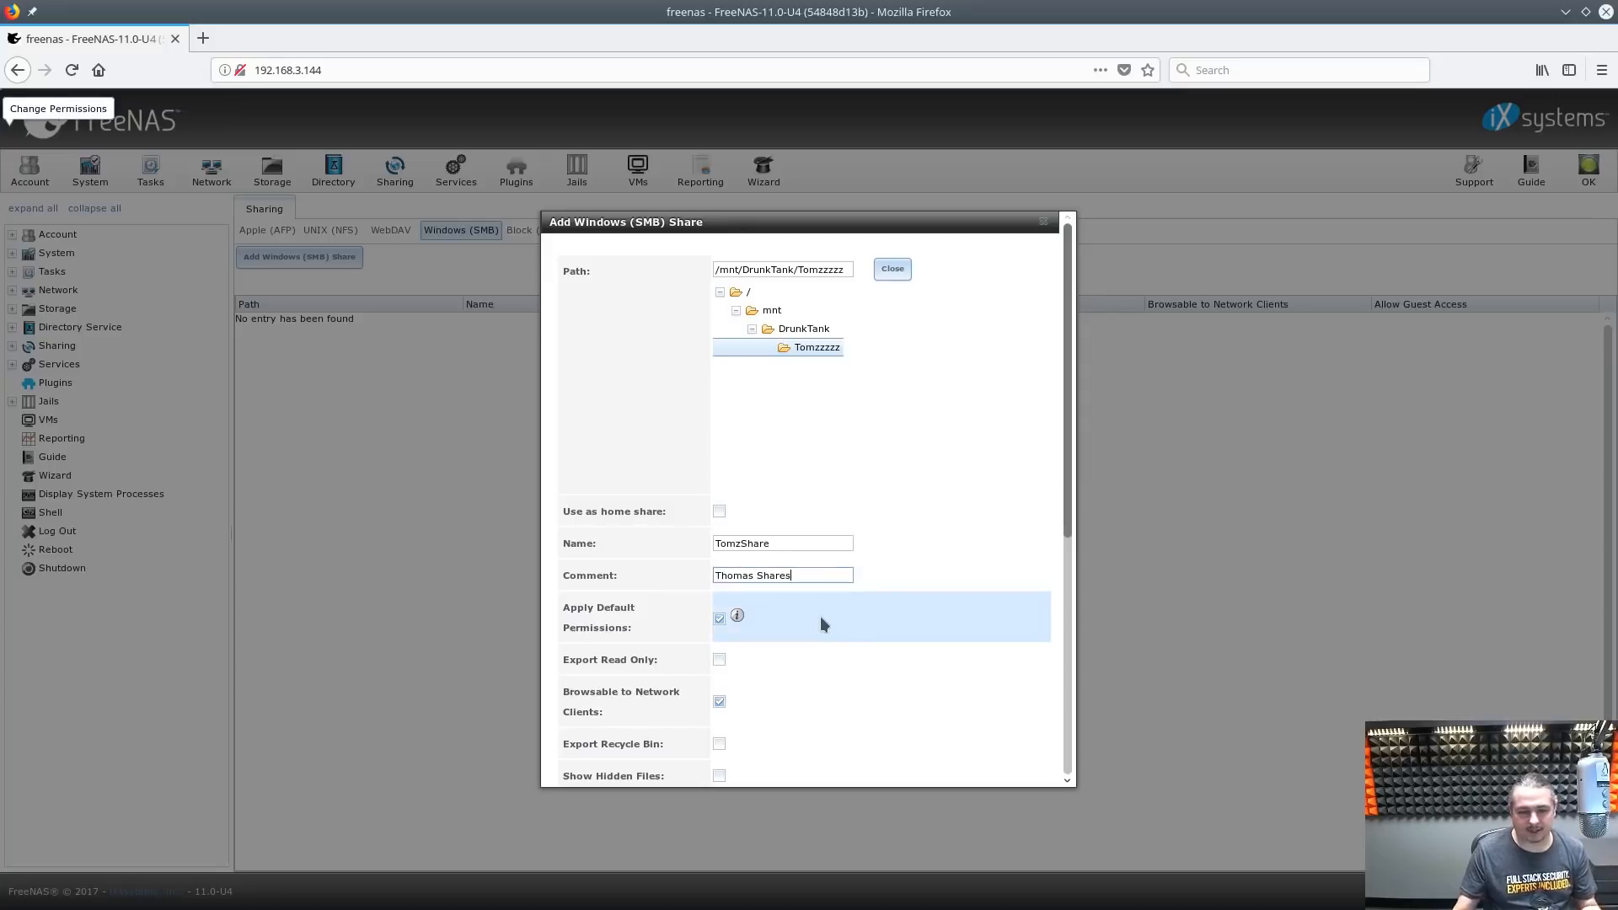
pyautogui.scroll(-8, 821, 606)
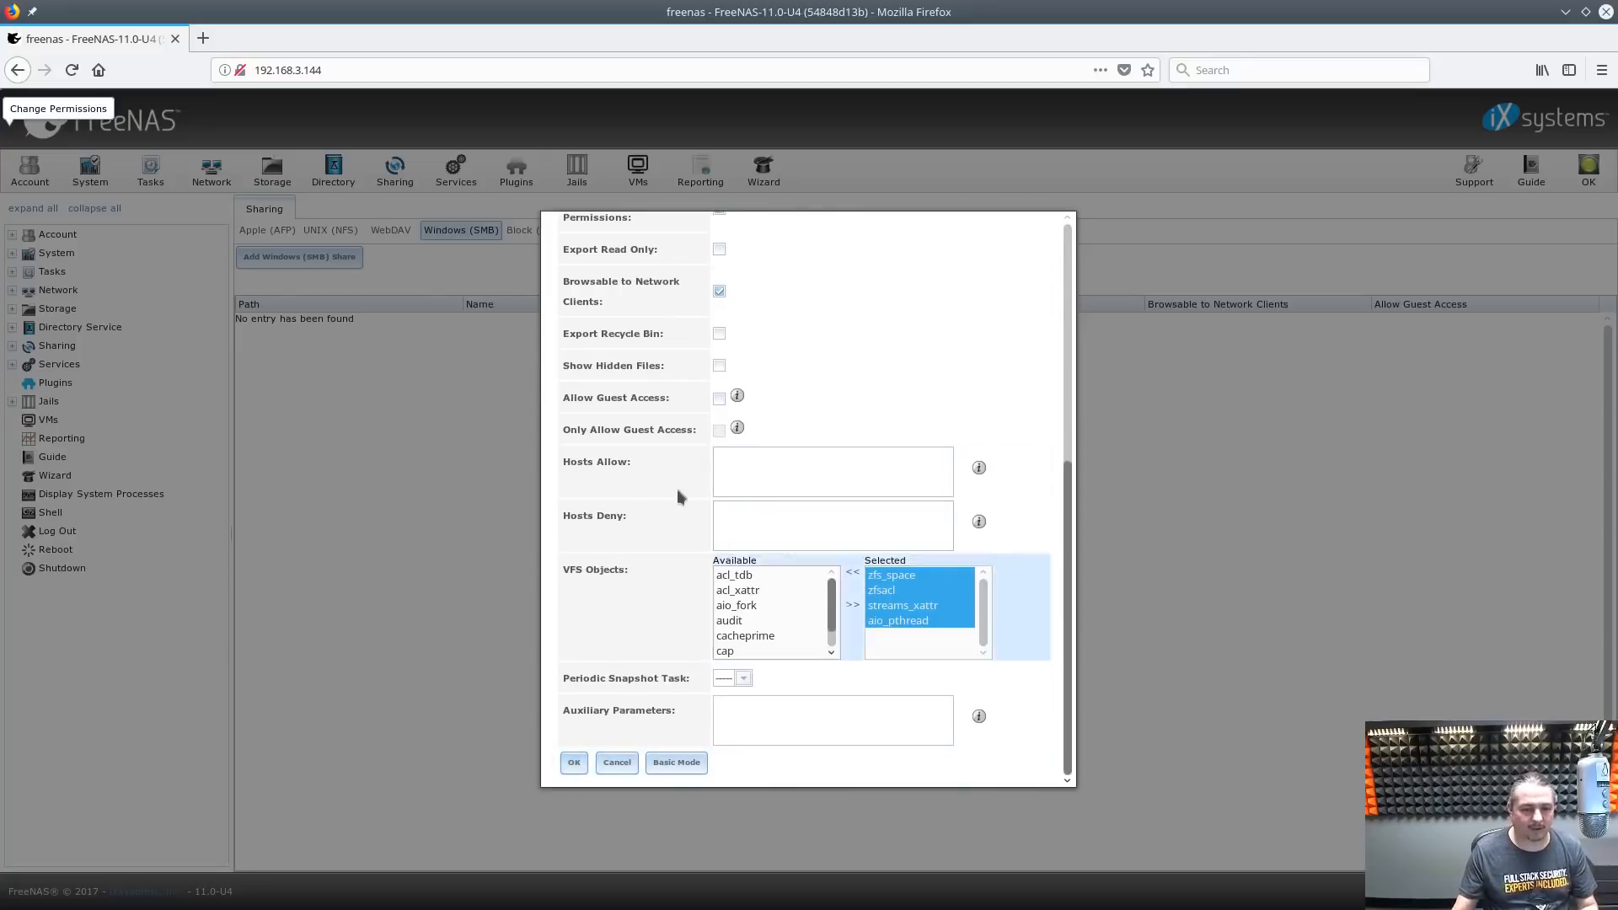
pyautogui.click(577, 763)
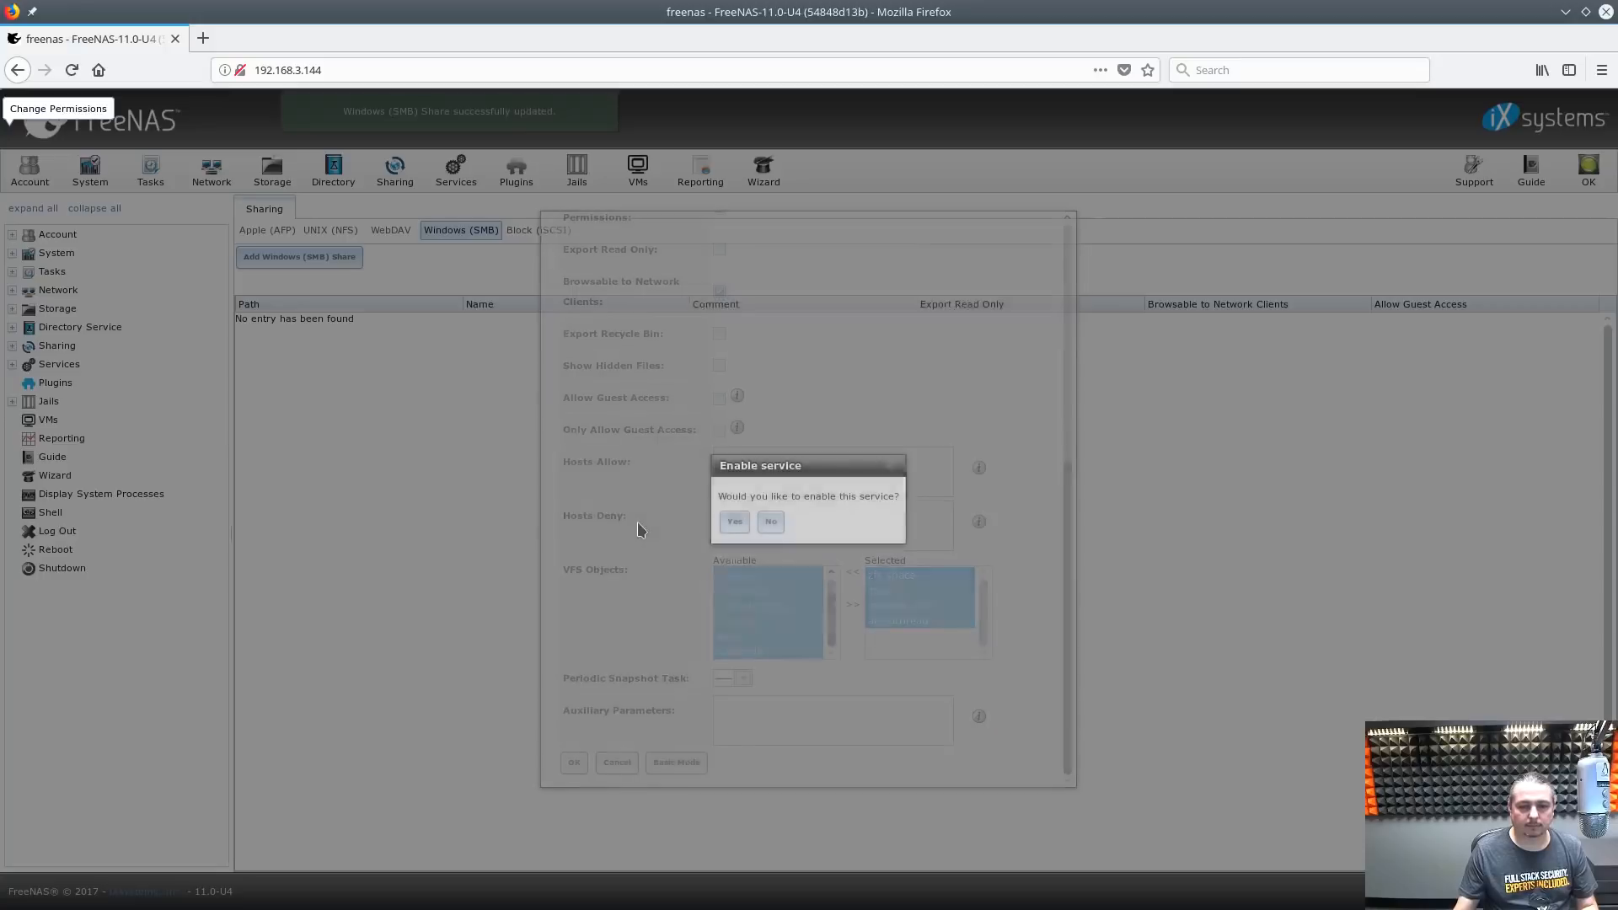
pyautogui.click(734, 522)
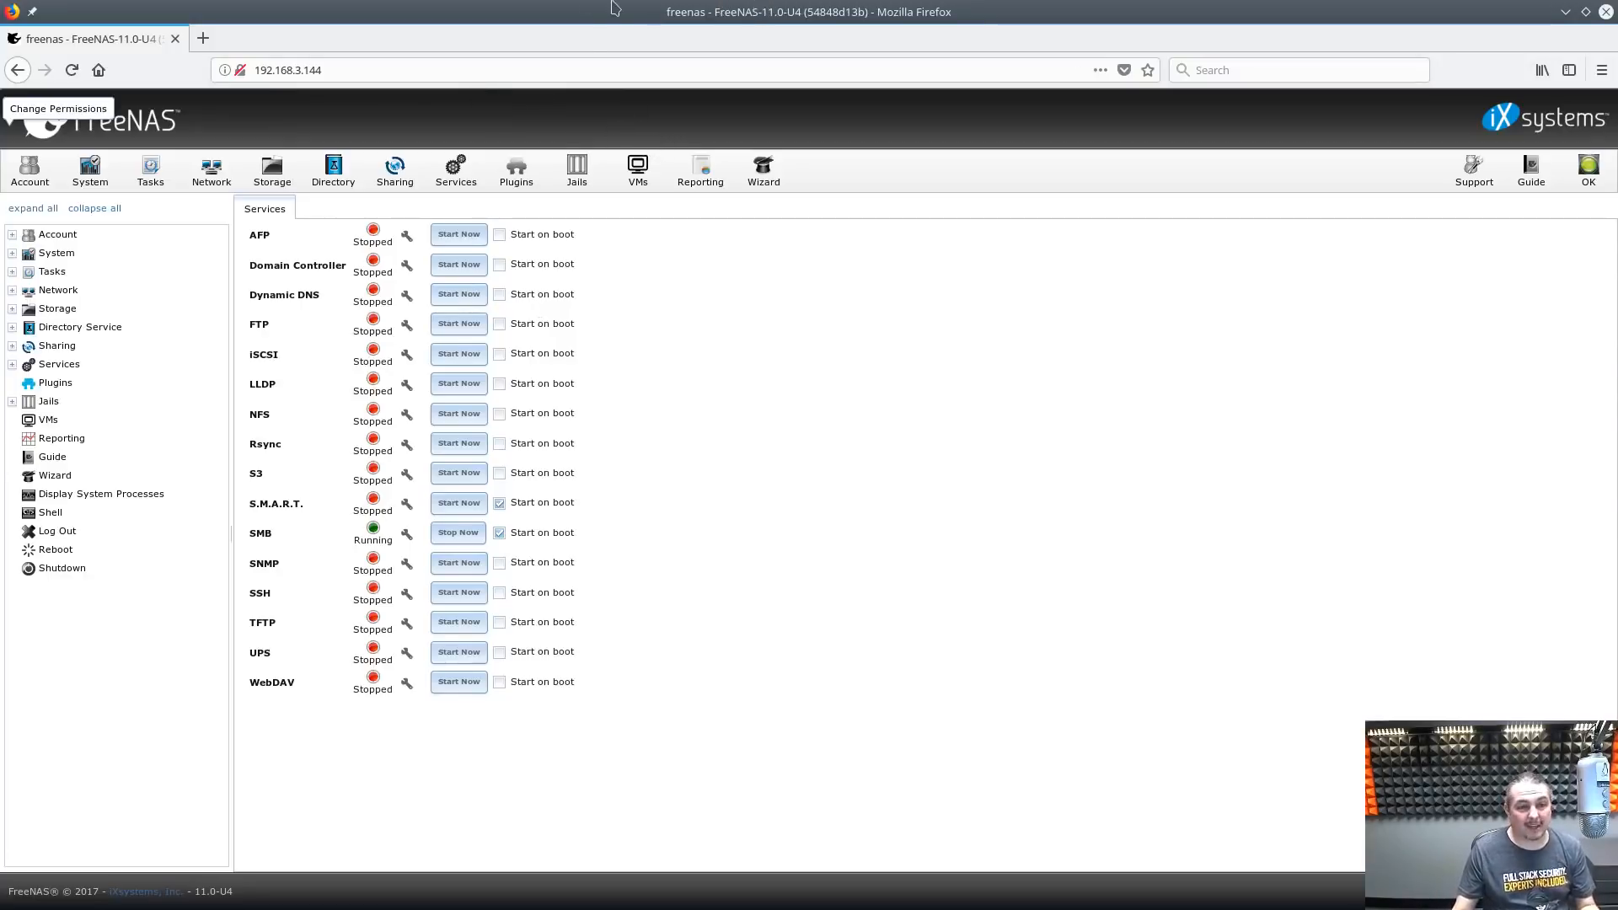
pyautogui.doubleClick(639, 10)
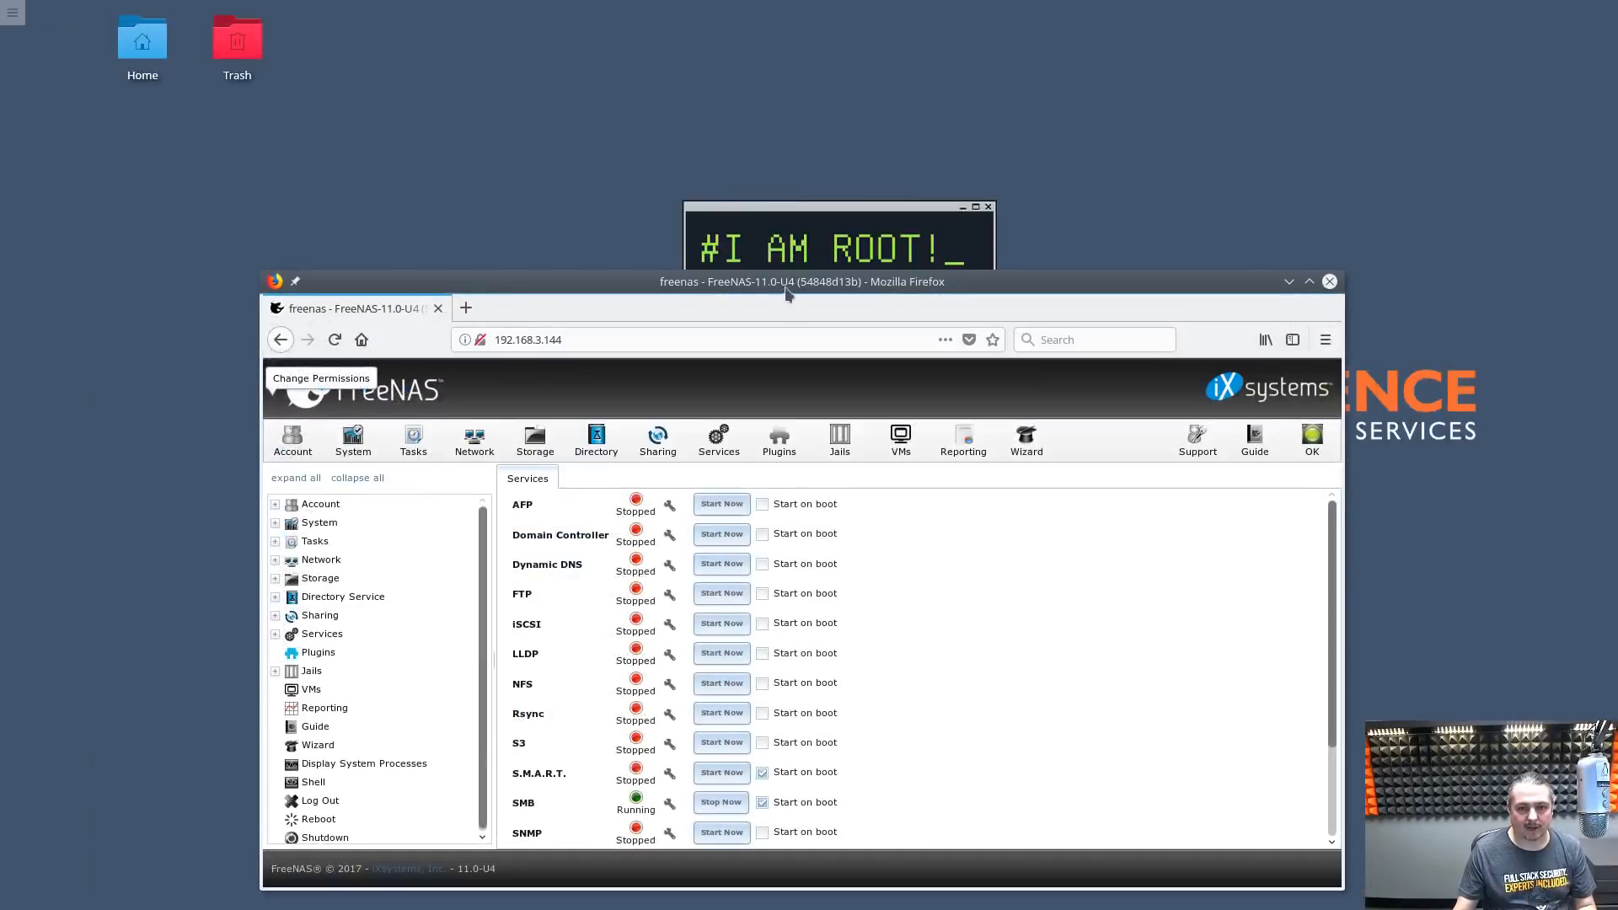
pyautogui.moveTo(787, 287); pyautogui.dragTo(788, 372)
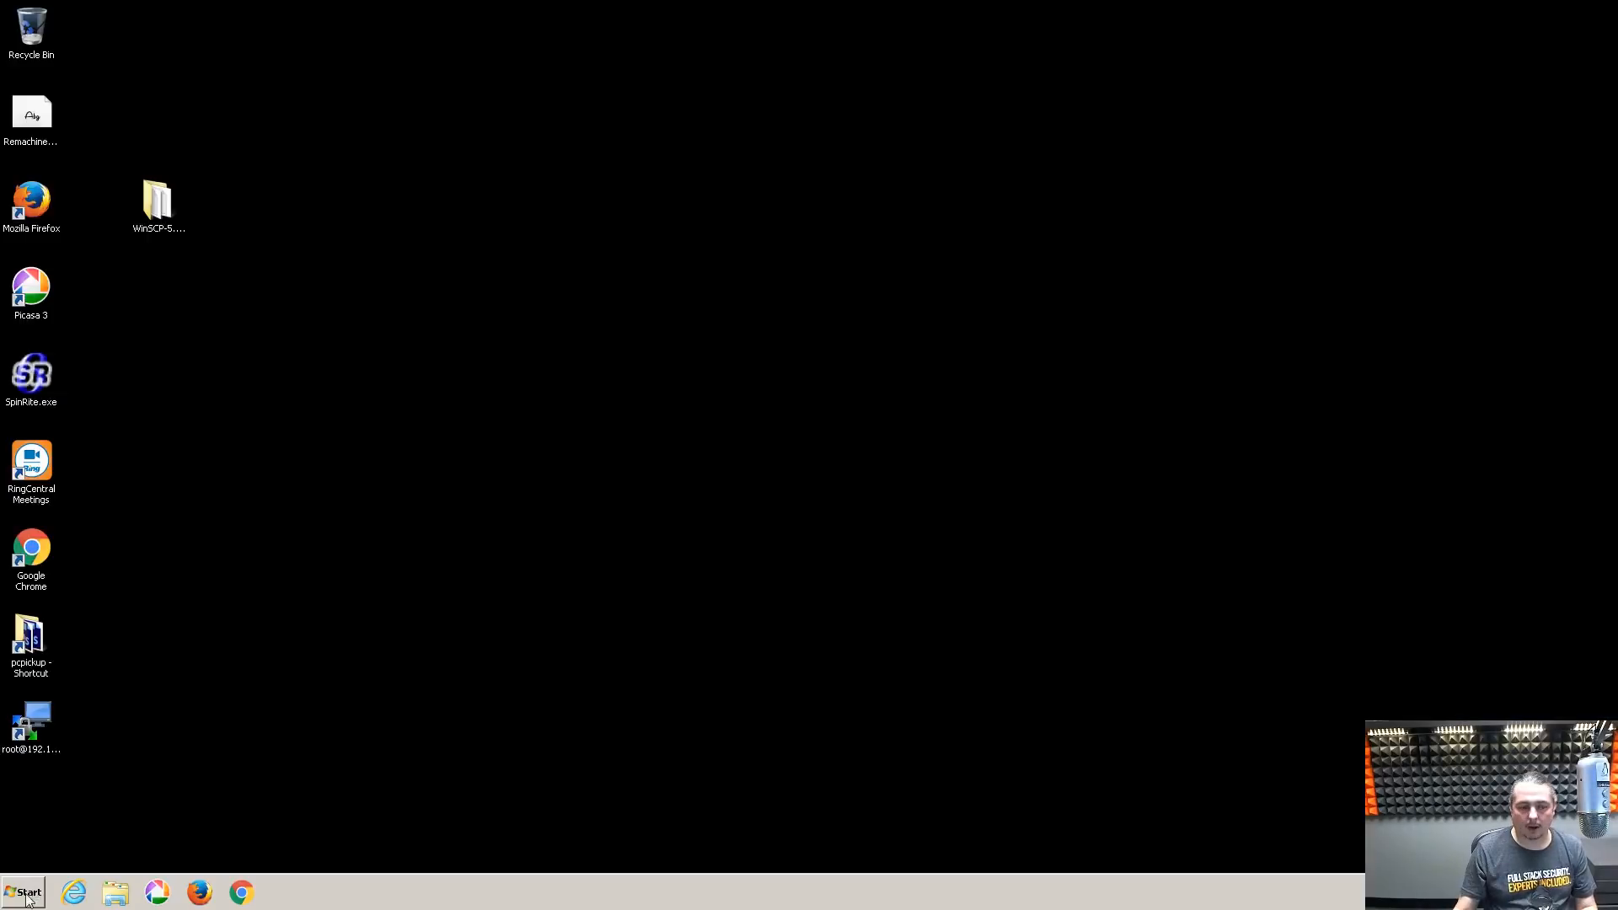
# Search for \\192.168.3.144 from the Start menu and open the server in Explorer
pyautogui.press('super')
pyautogui.click(87, 856)
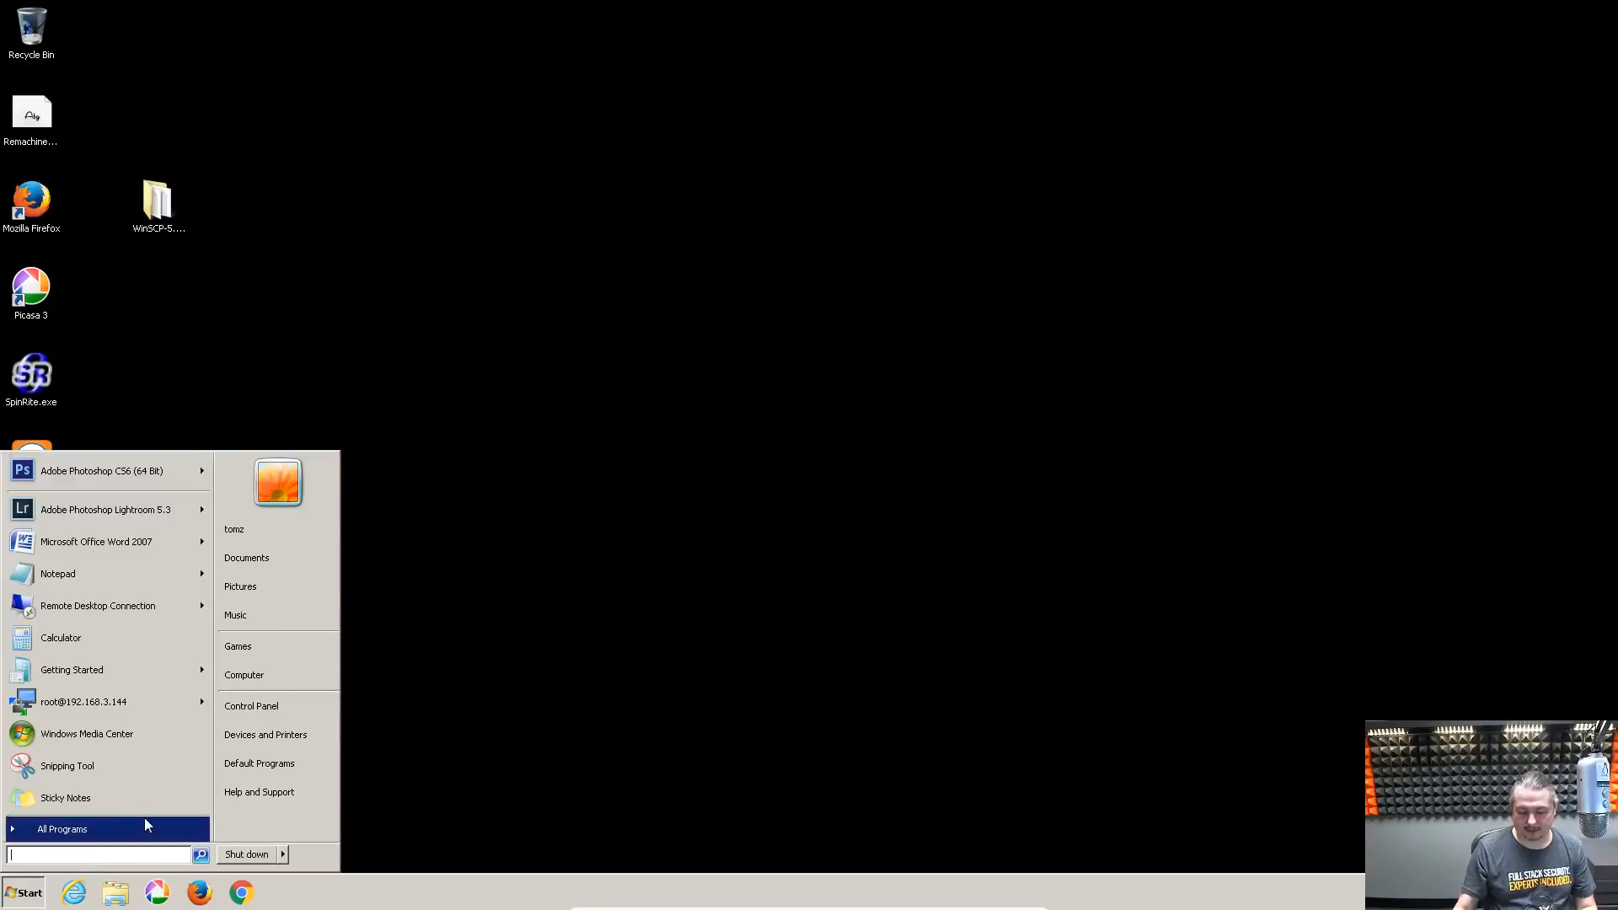
pyautogui.write('\\\\')
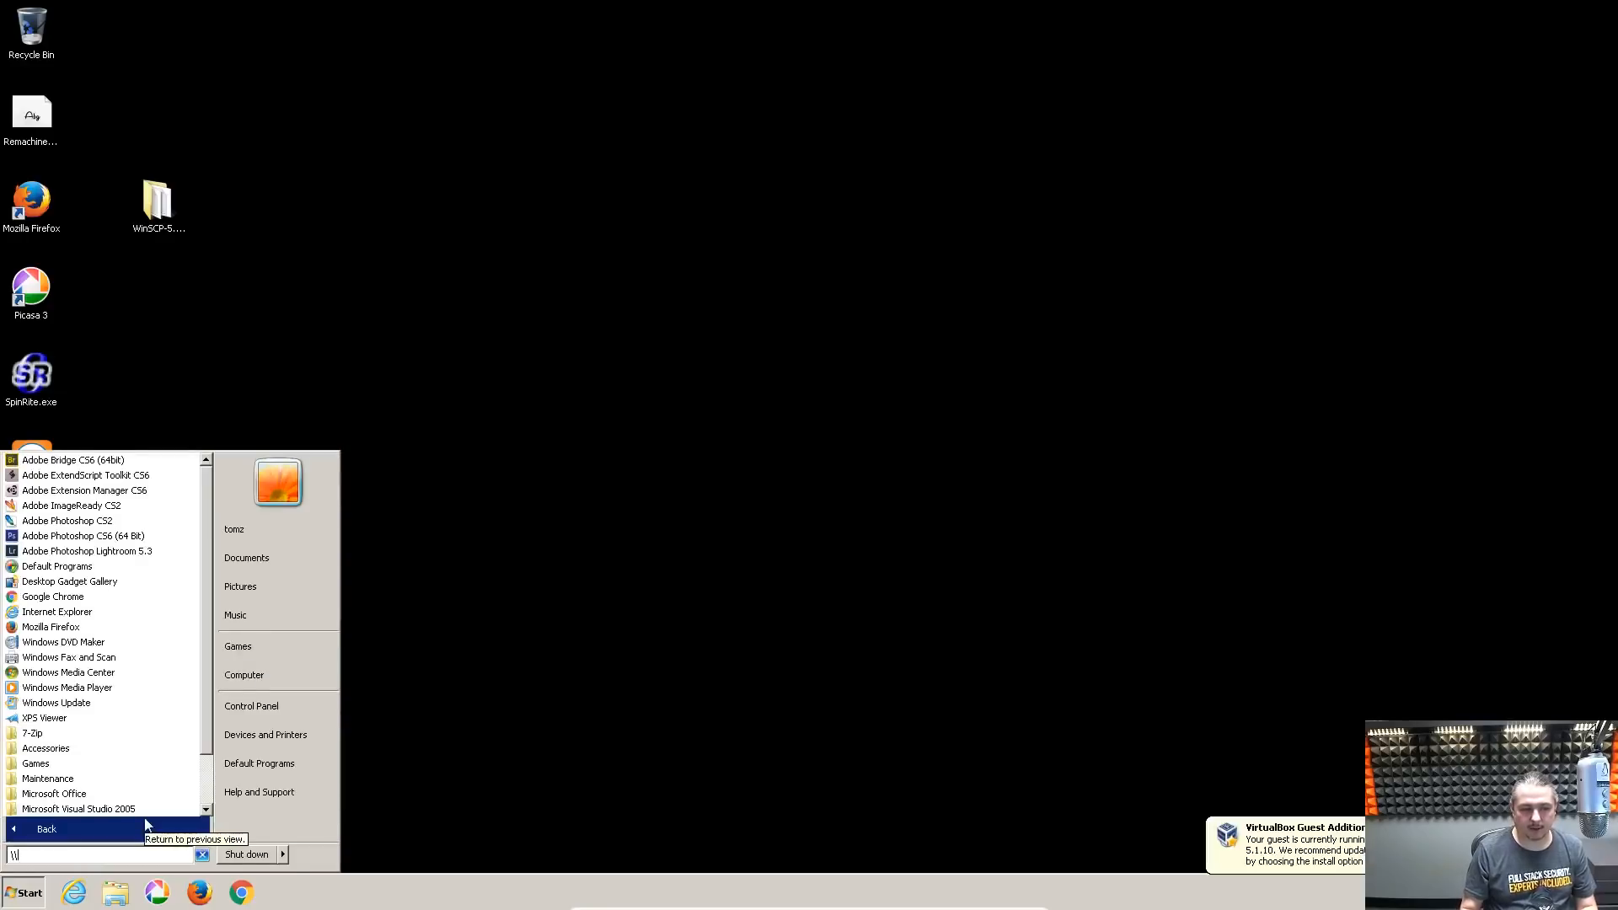
pyautogui.click(144, 829)
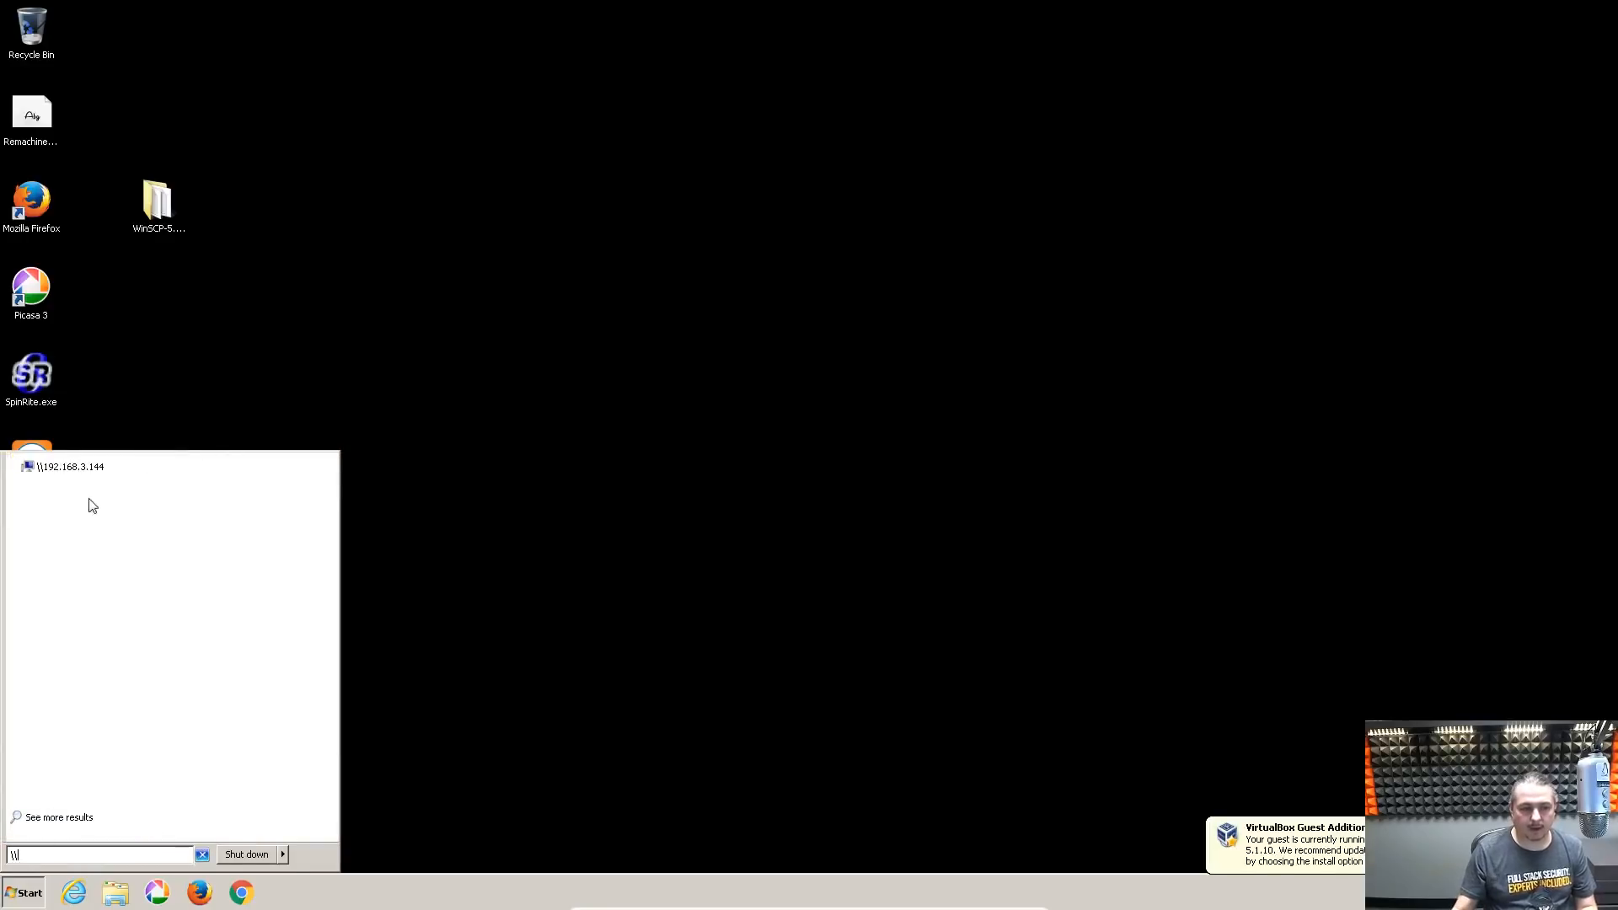
pyautogui.click(88, 468)
pyautogui.click(626, 140)
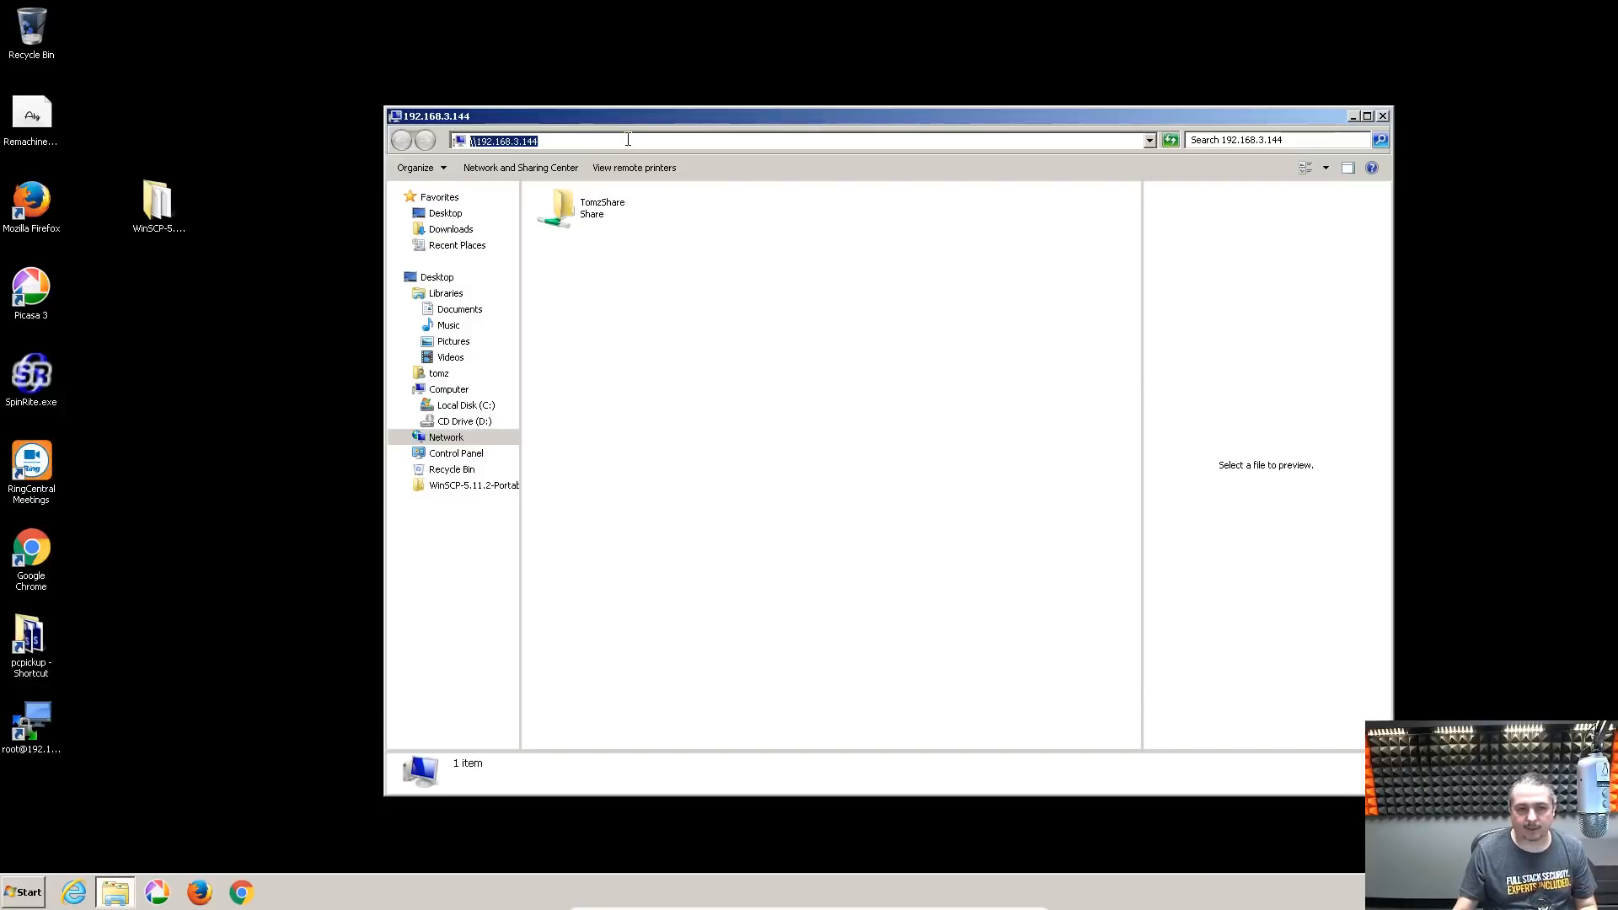
pyautogui.click(627, 139)
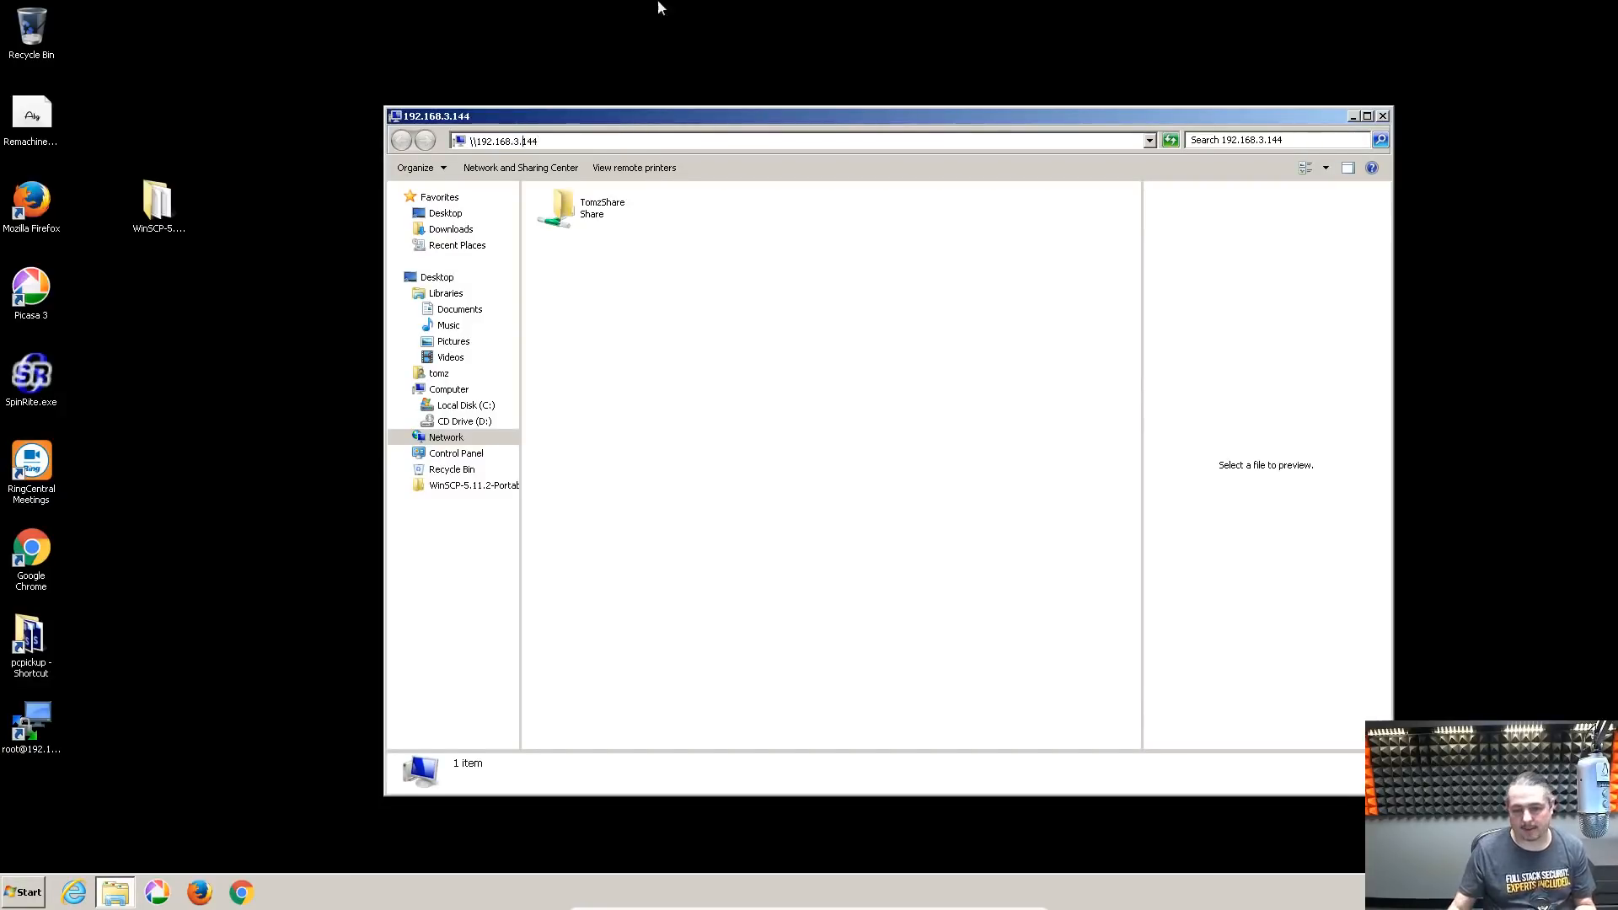
# Open TomzShare and sign in with the share user's name and password
pyautogui.hotkey('alt', 'Tab')
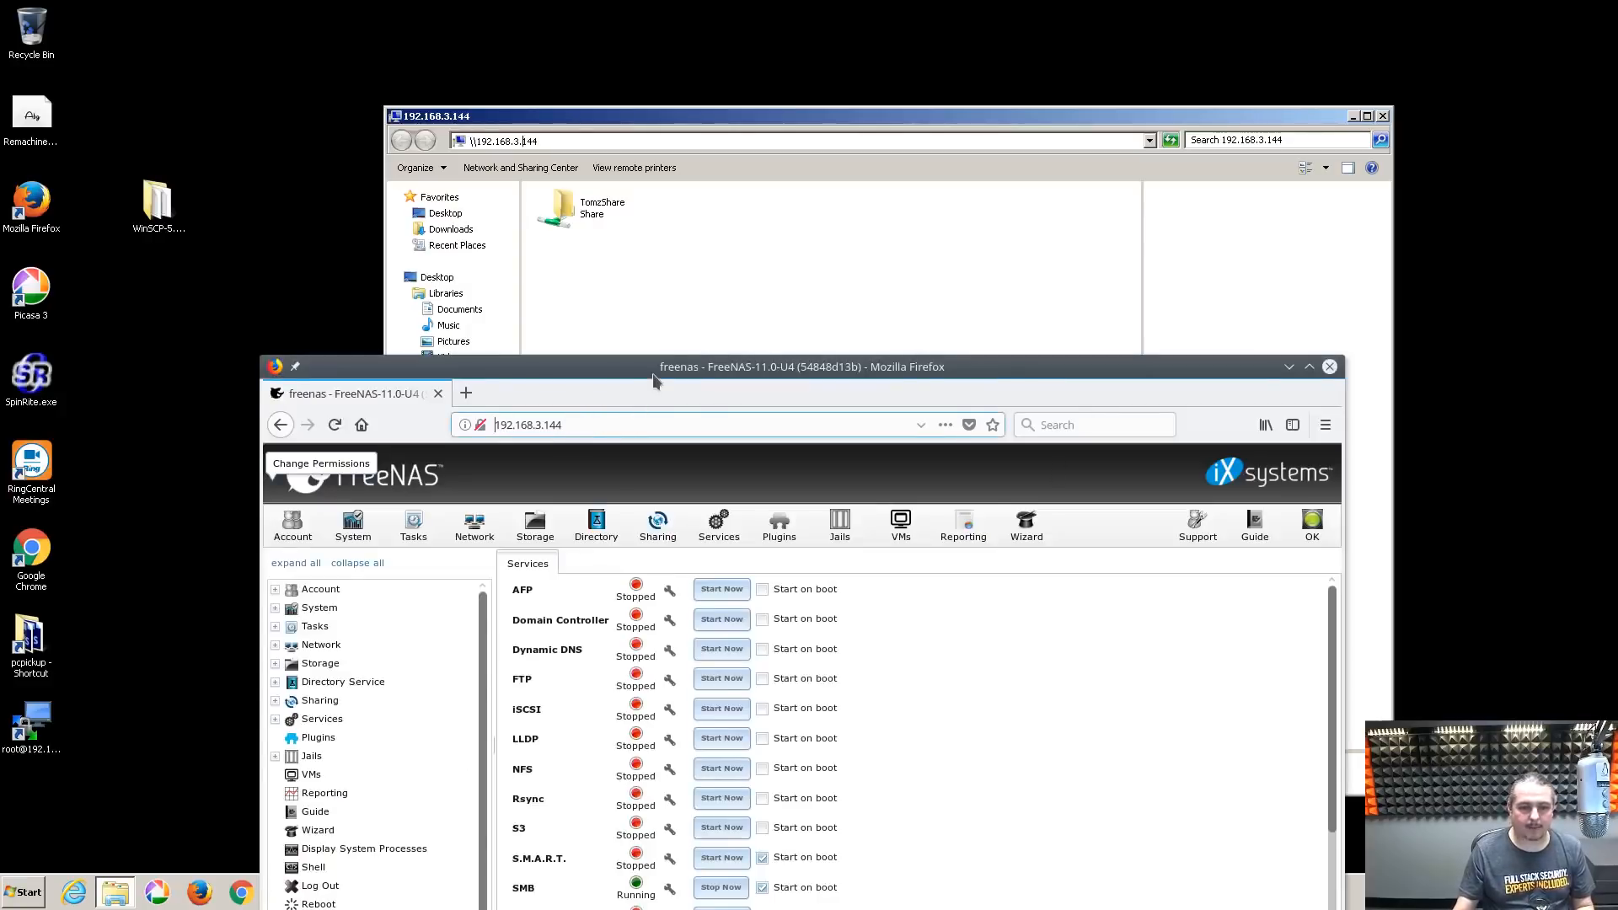
pyautogui.moveTo(653, 375); pyautogui.dragTo(875, 311)
pyautogui.hotkey('alt', 'Tab')
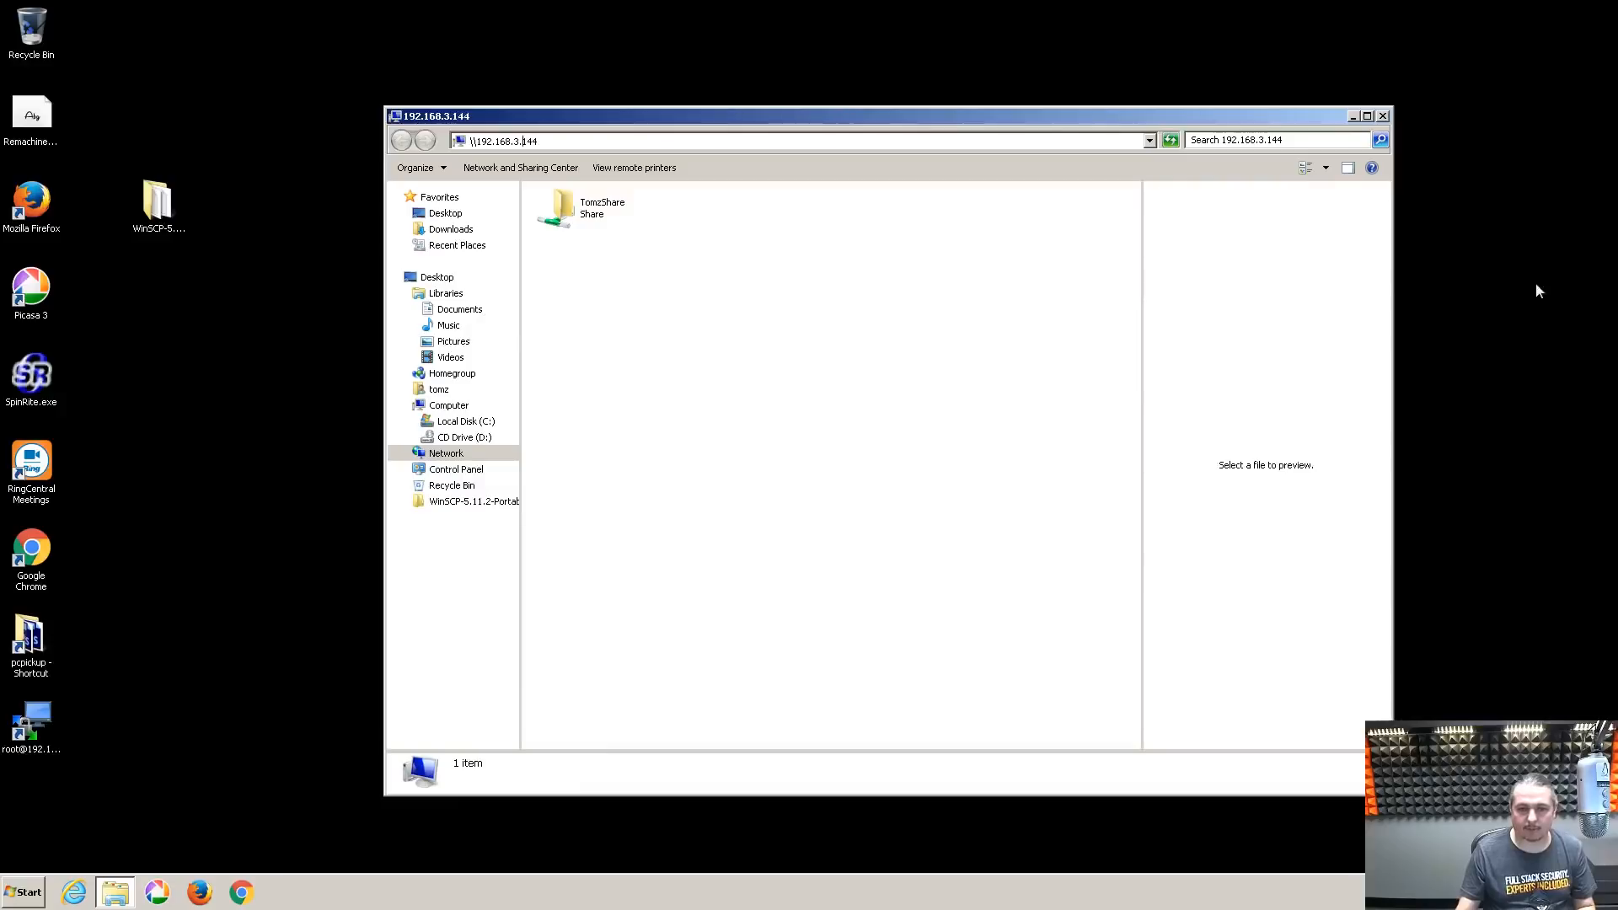
pyautogui.doubleClick(595, 214)
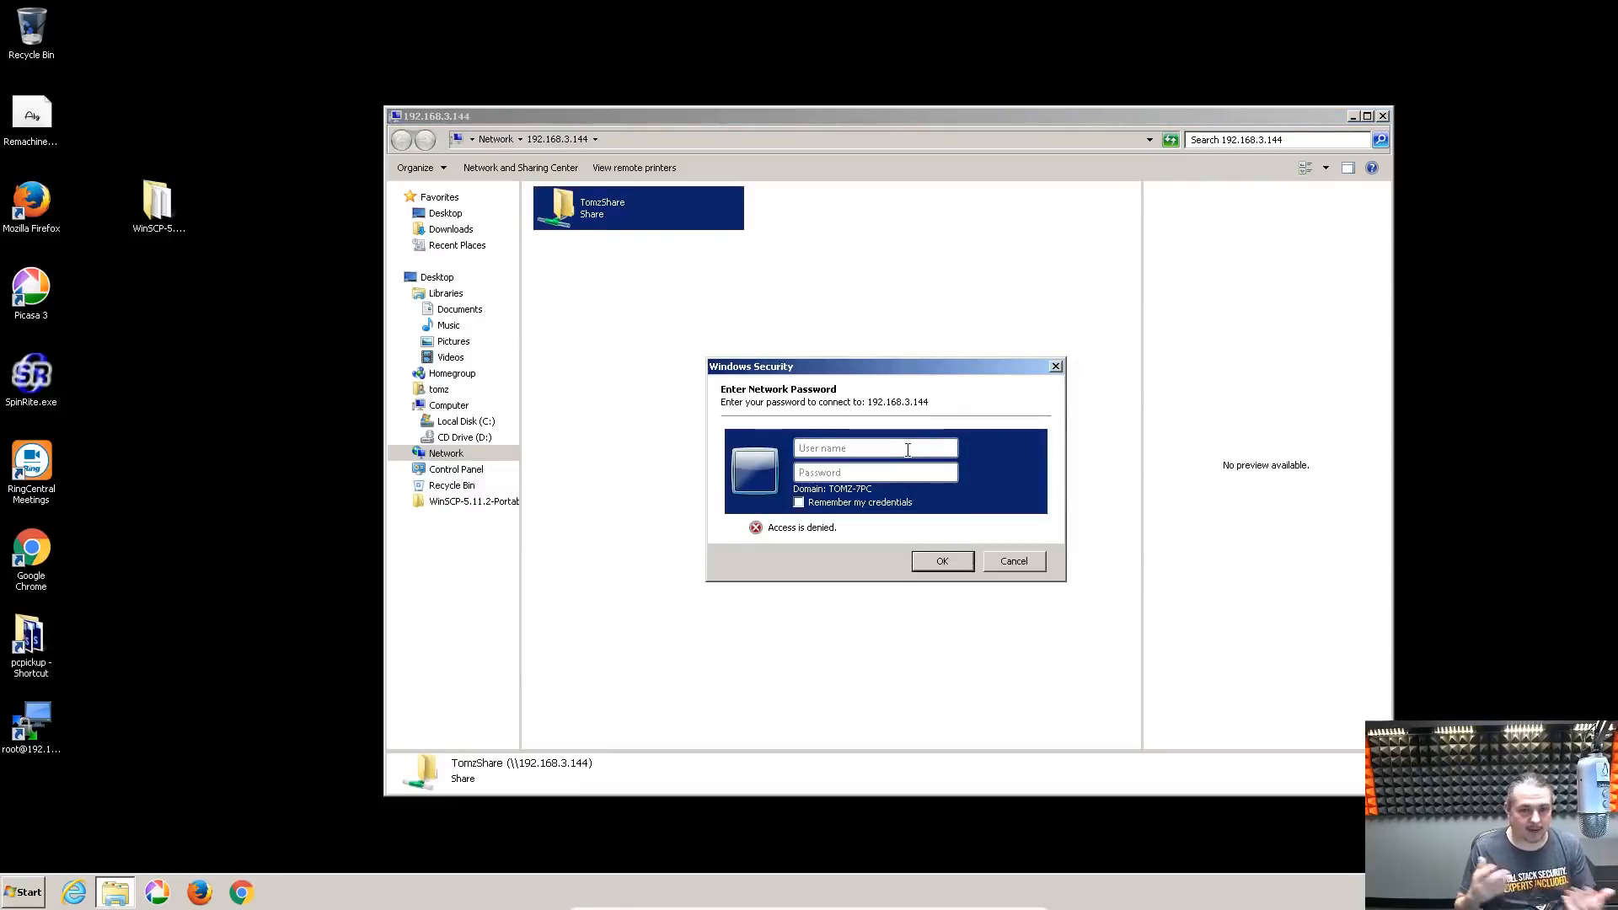
pyautogui.click(908, 450)
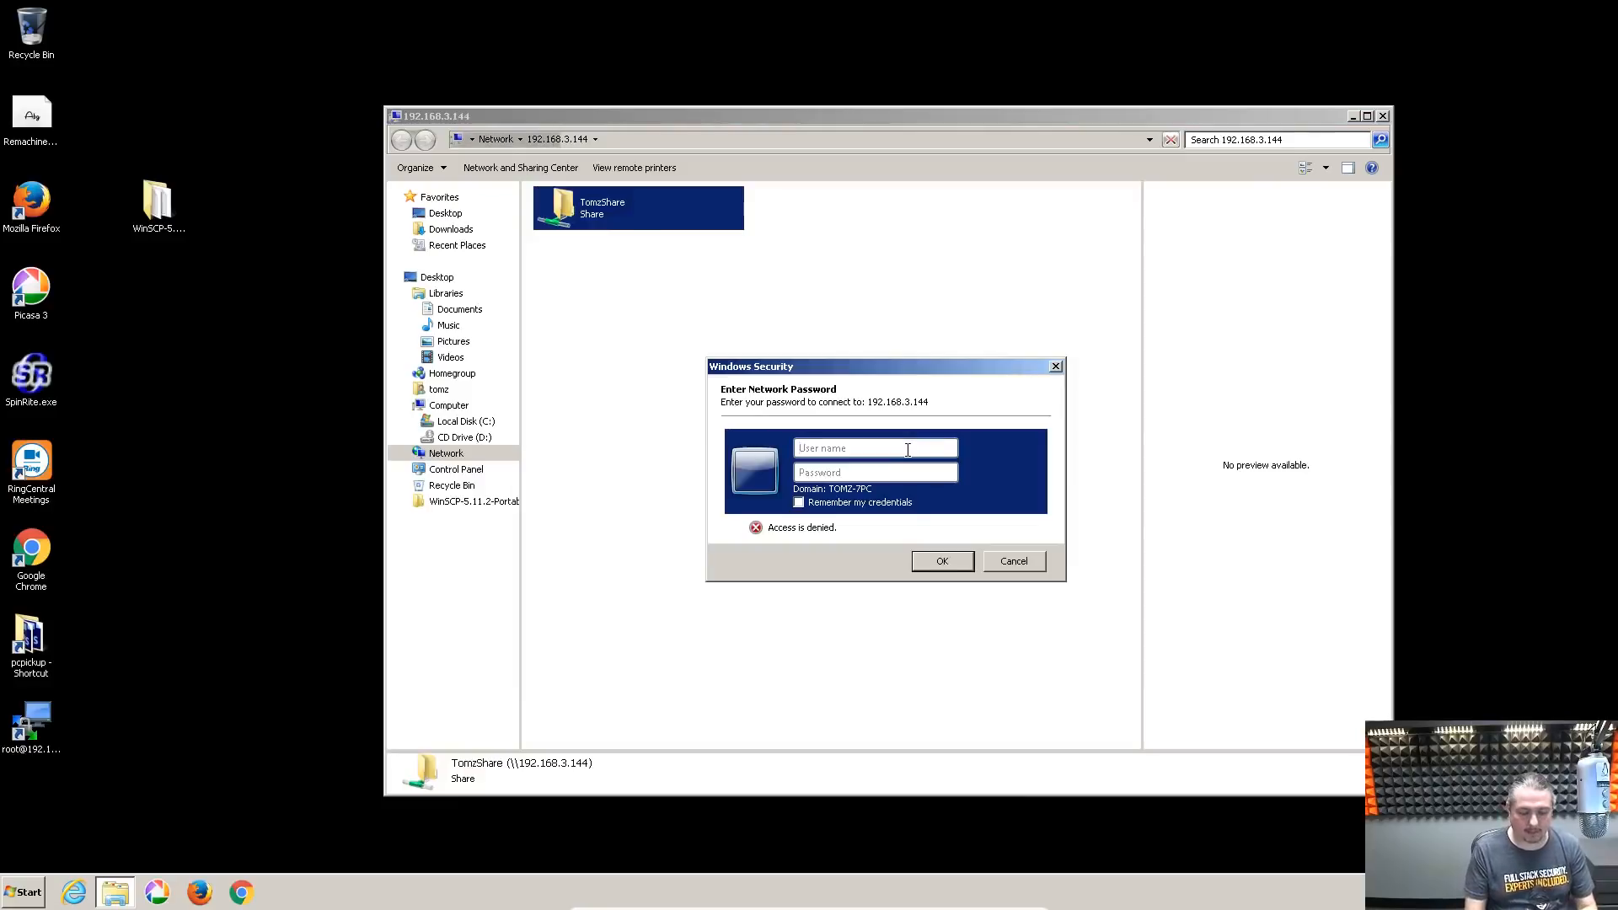
pyautogui.write('tom')
pyautogui.press('Tab')
pyautogui.write('p********')
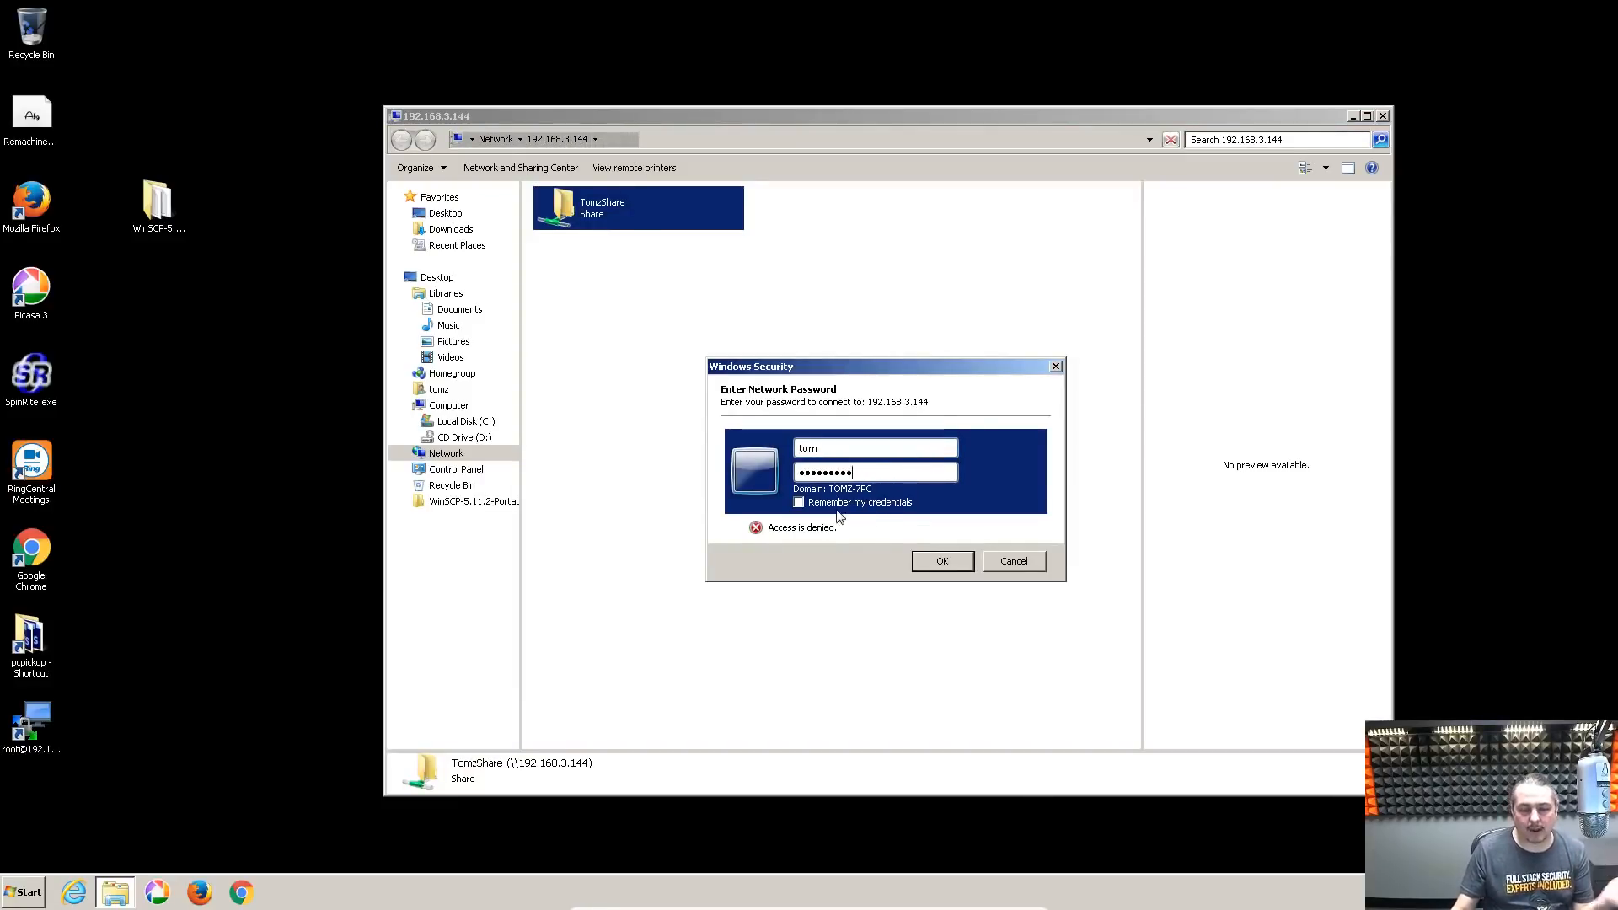
pyautogui.click(935, 563)
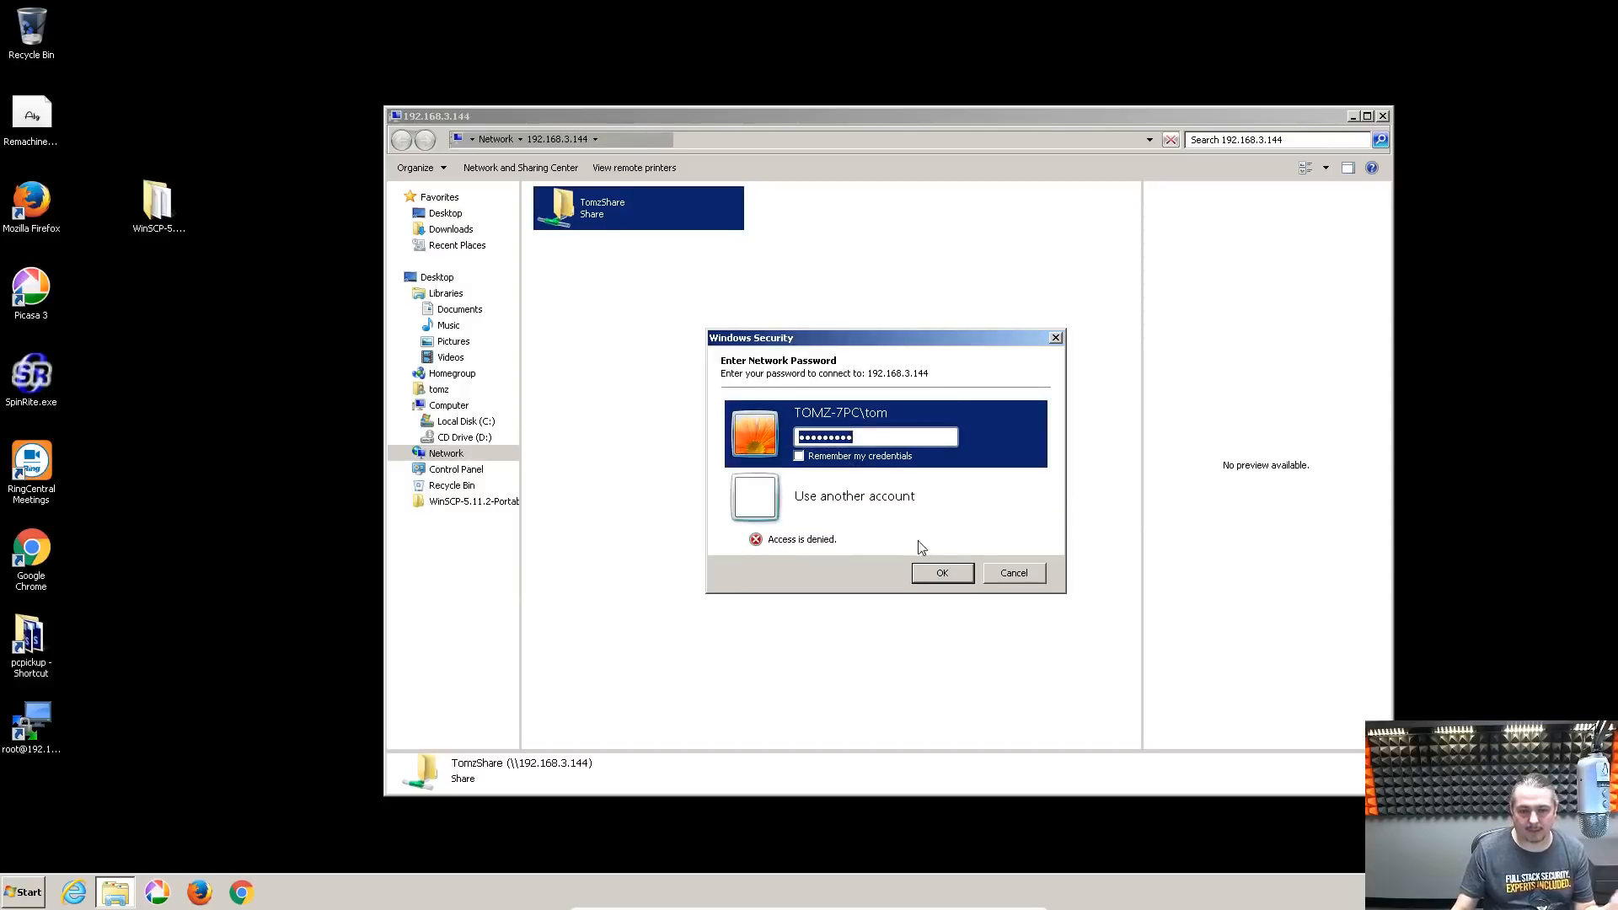
pyautogui.write('******')
pyautogui.press('Return')
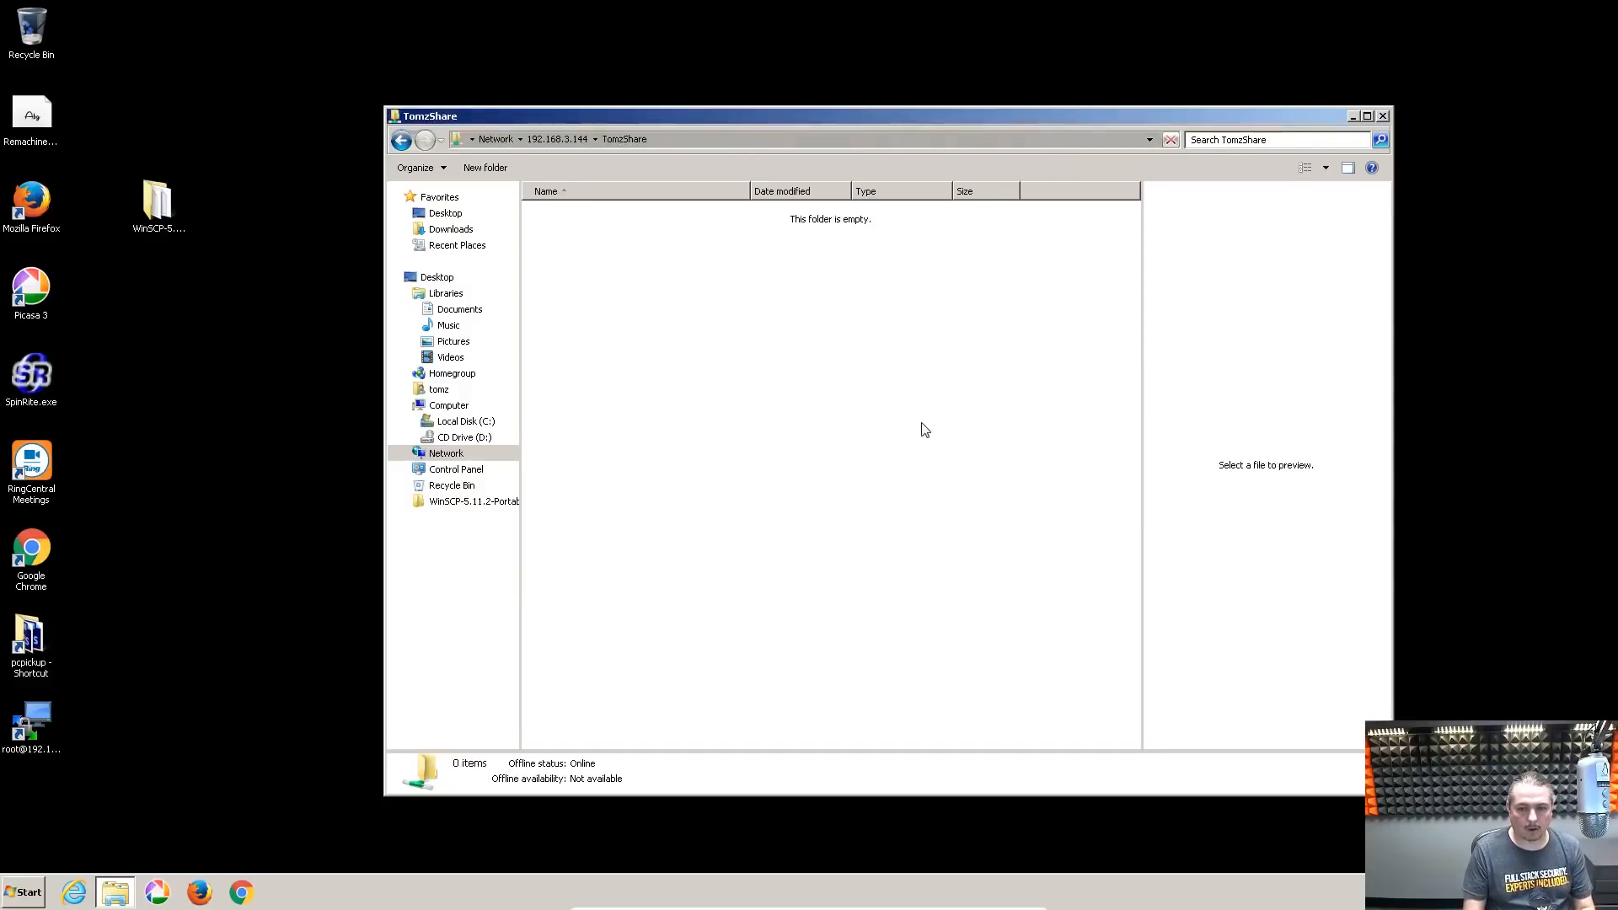
# Create a folder named dwqdwq in TomzShare and open it
pyautogui.moveTo(733, 115); pyautogui.dragTo(707, 99)
pyautogui.rightClick(631, 352)
pyautogui.moveTo(678, 481)
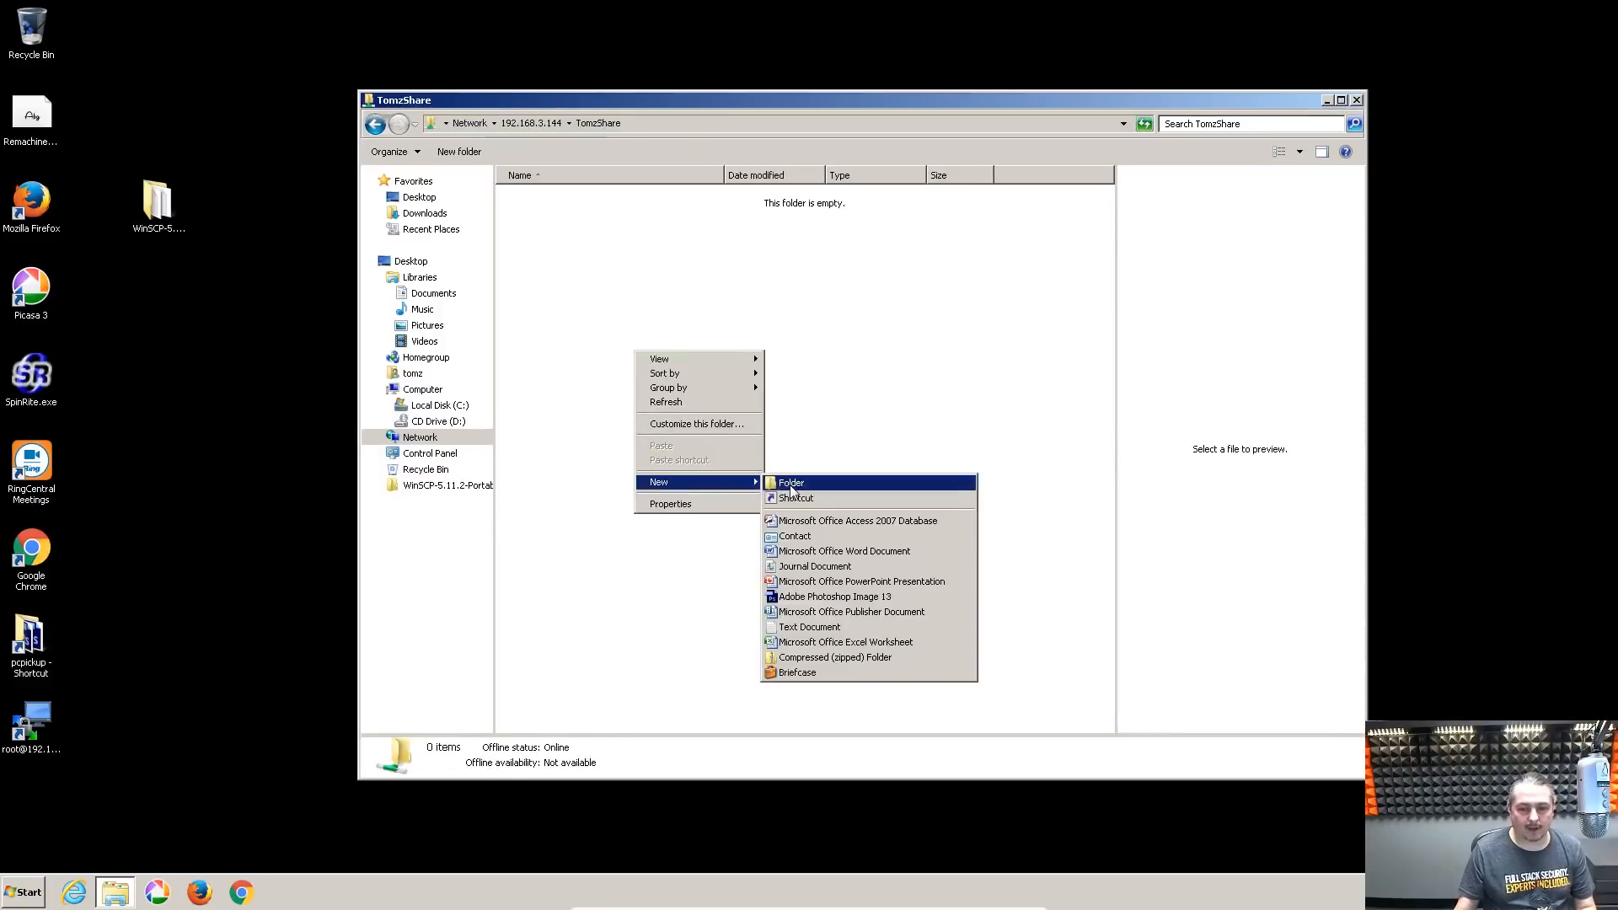
pyautogui.click(795, 483)
pyautogui.write('dwqdwq')
pyautogui.press('Return')
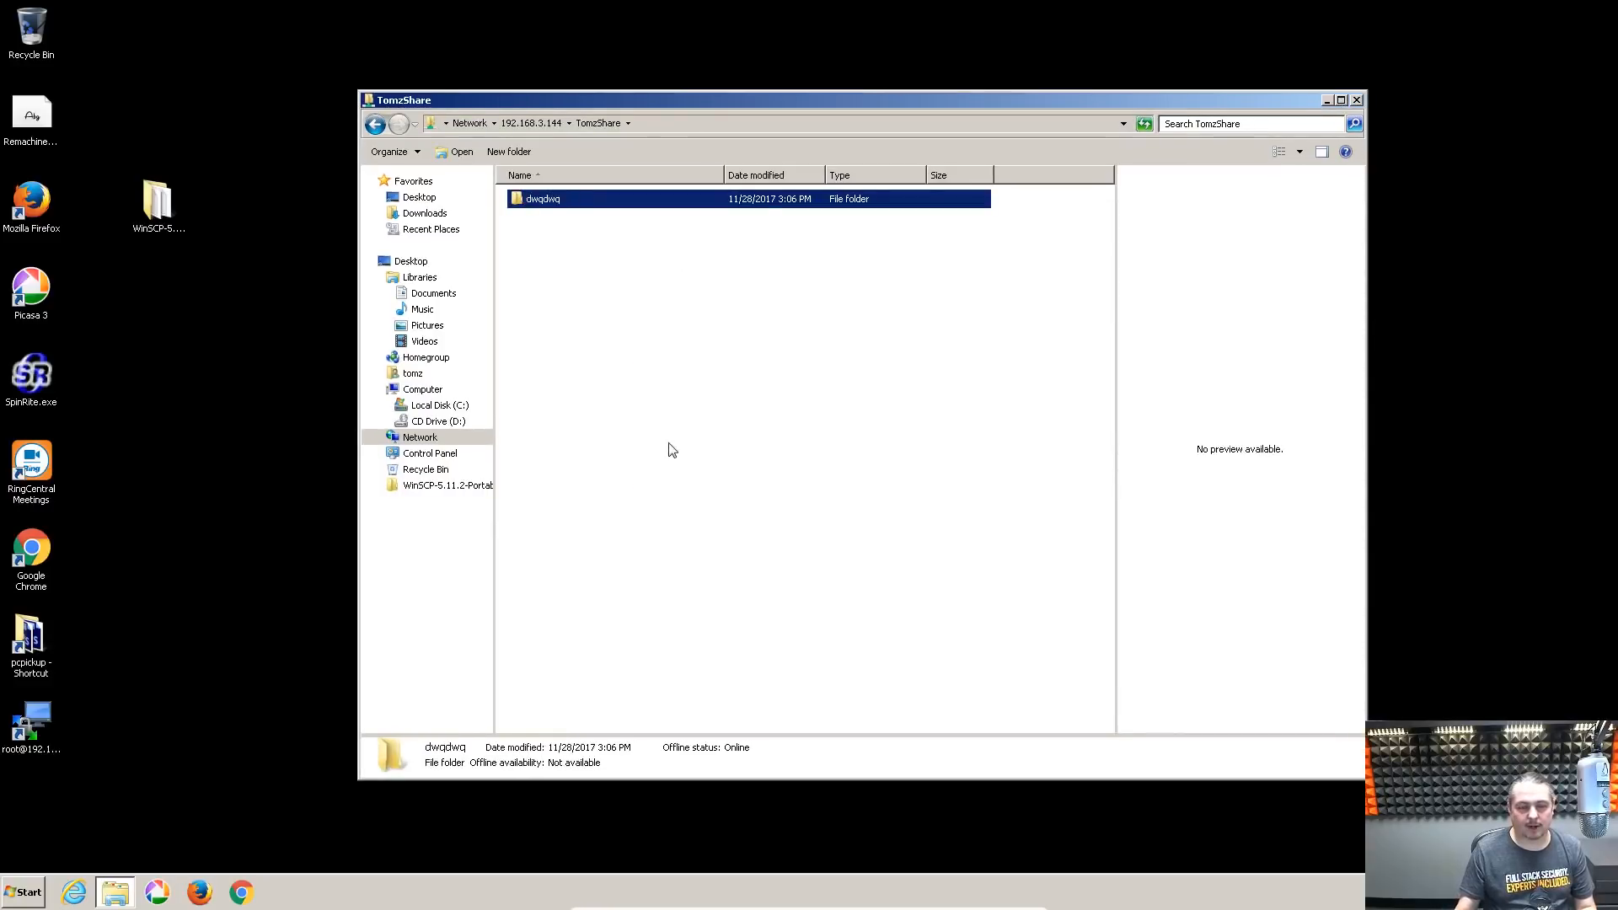
pyautogui.click(668, 452)
pyautogui.doubleClick(560, 206)
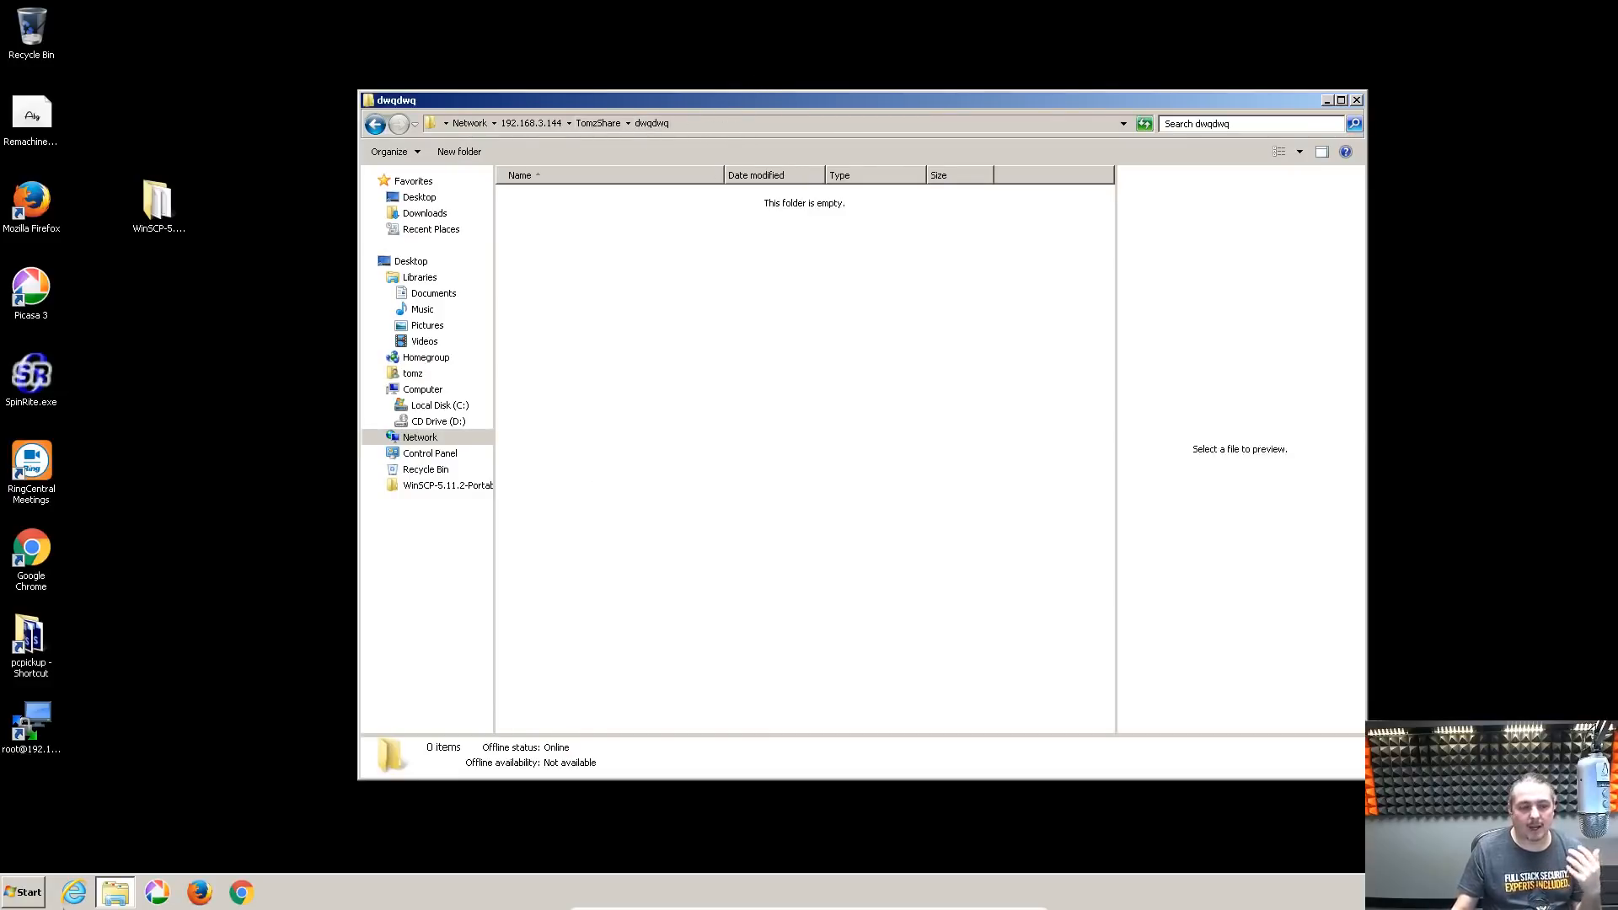
pyautogui.click(11, 897)
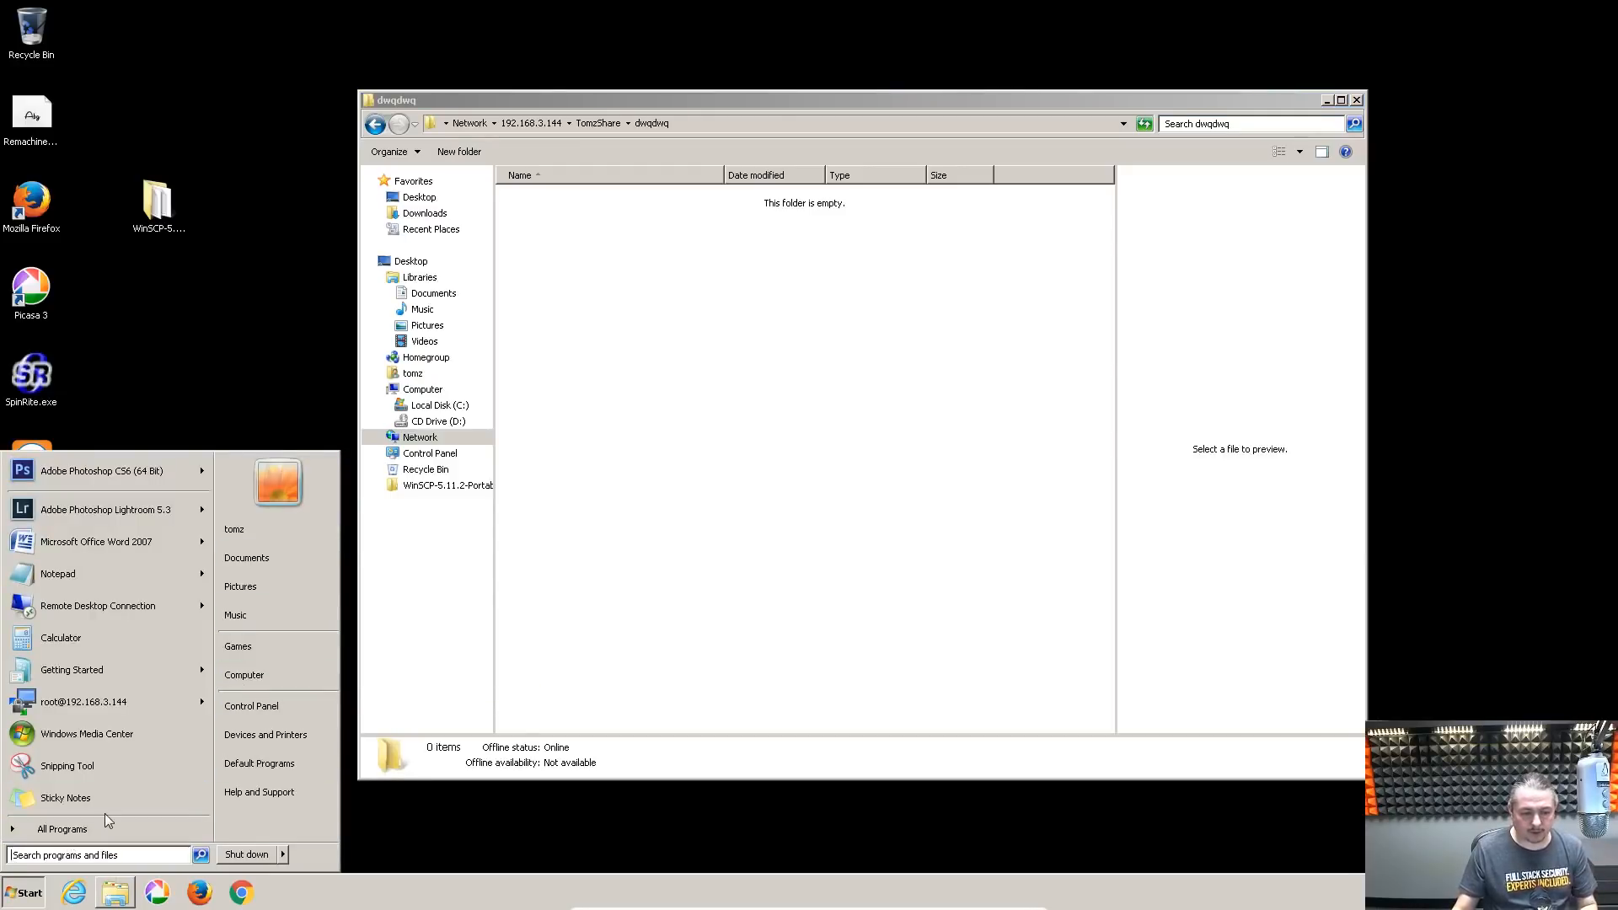
# Launch a command prompt by searching cmd
pyautogui.write('cmd')
pyautogui.press('Return')
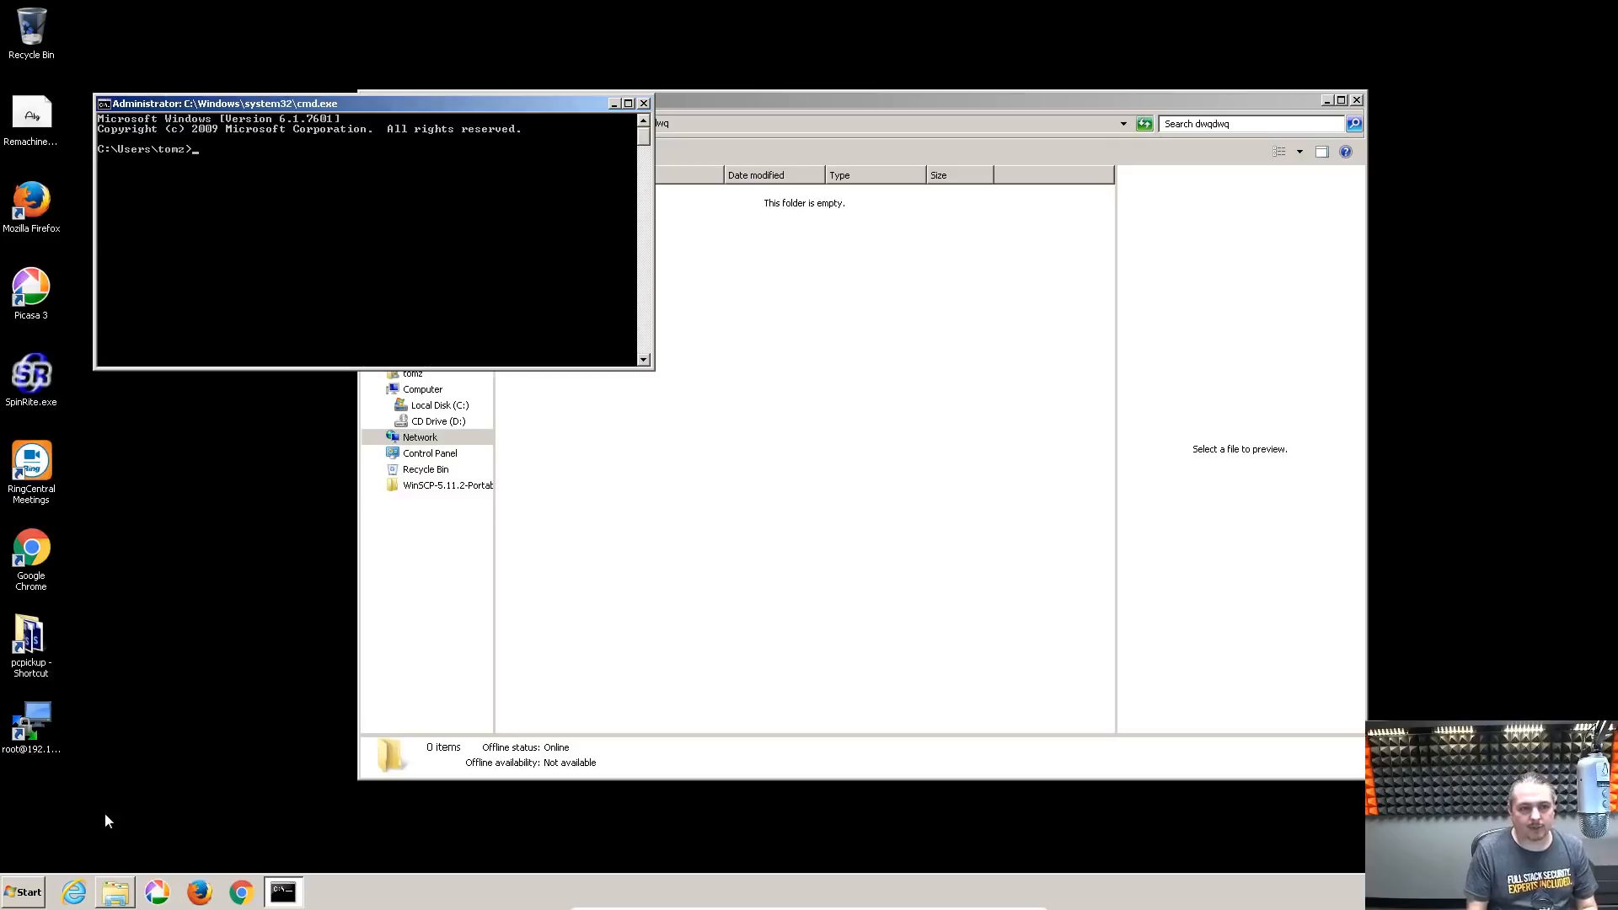
pyautogui.rightClick(179, 149)
pyautogui.click(379, 146)
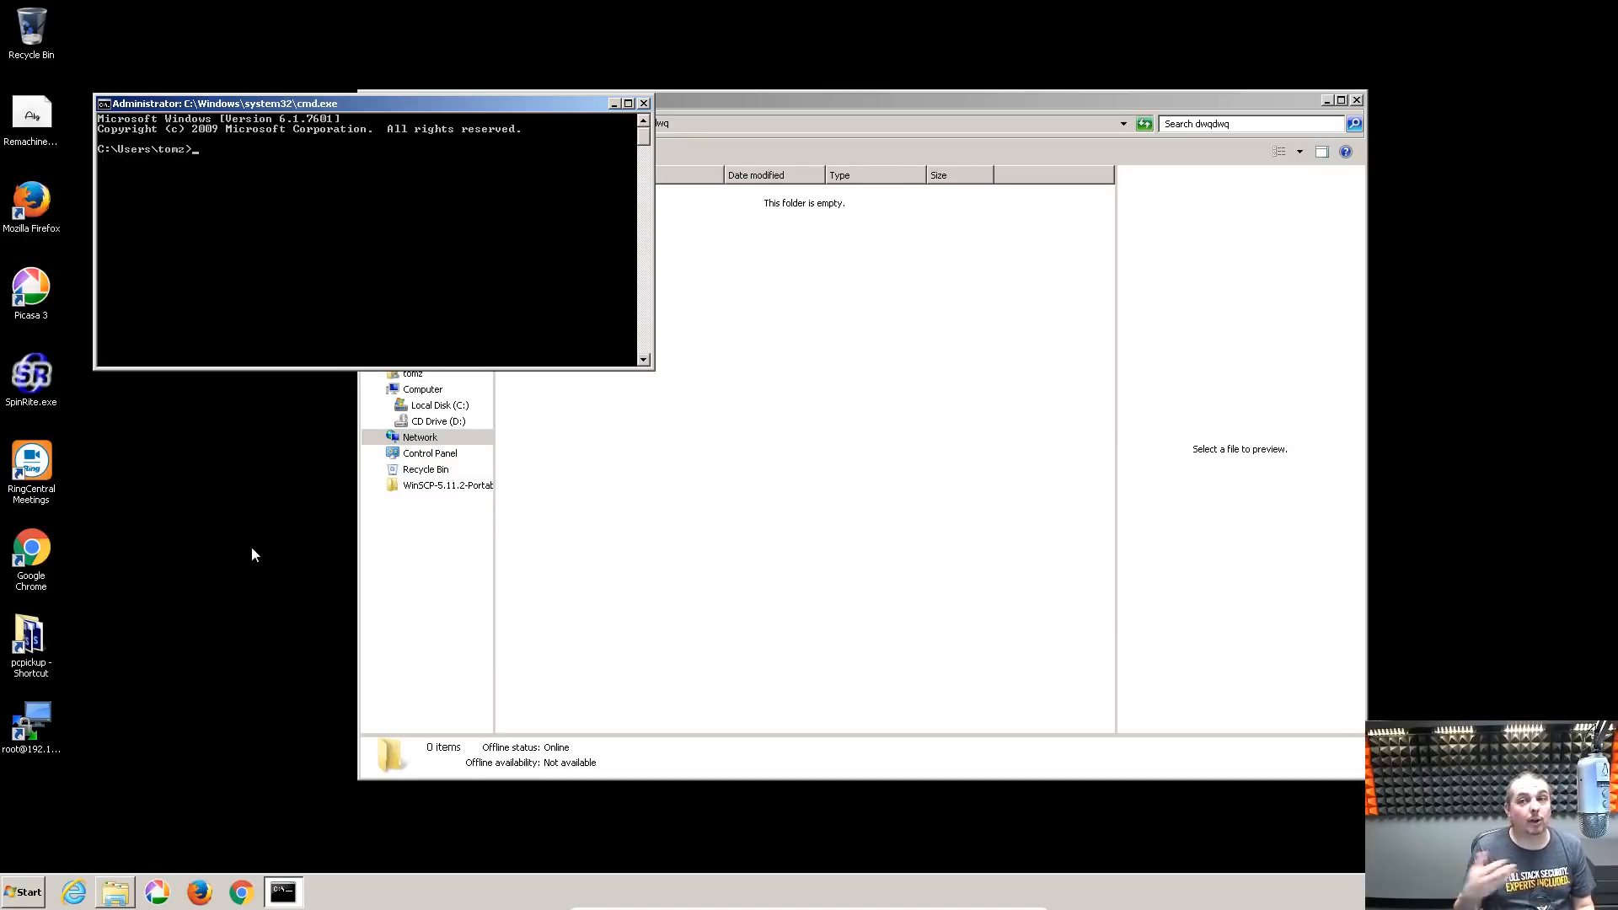
# Return to the 192.168.3.144 share list and cancel mapping TomzShare as a network drive
pyautogui.click(891, 102)
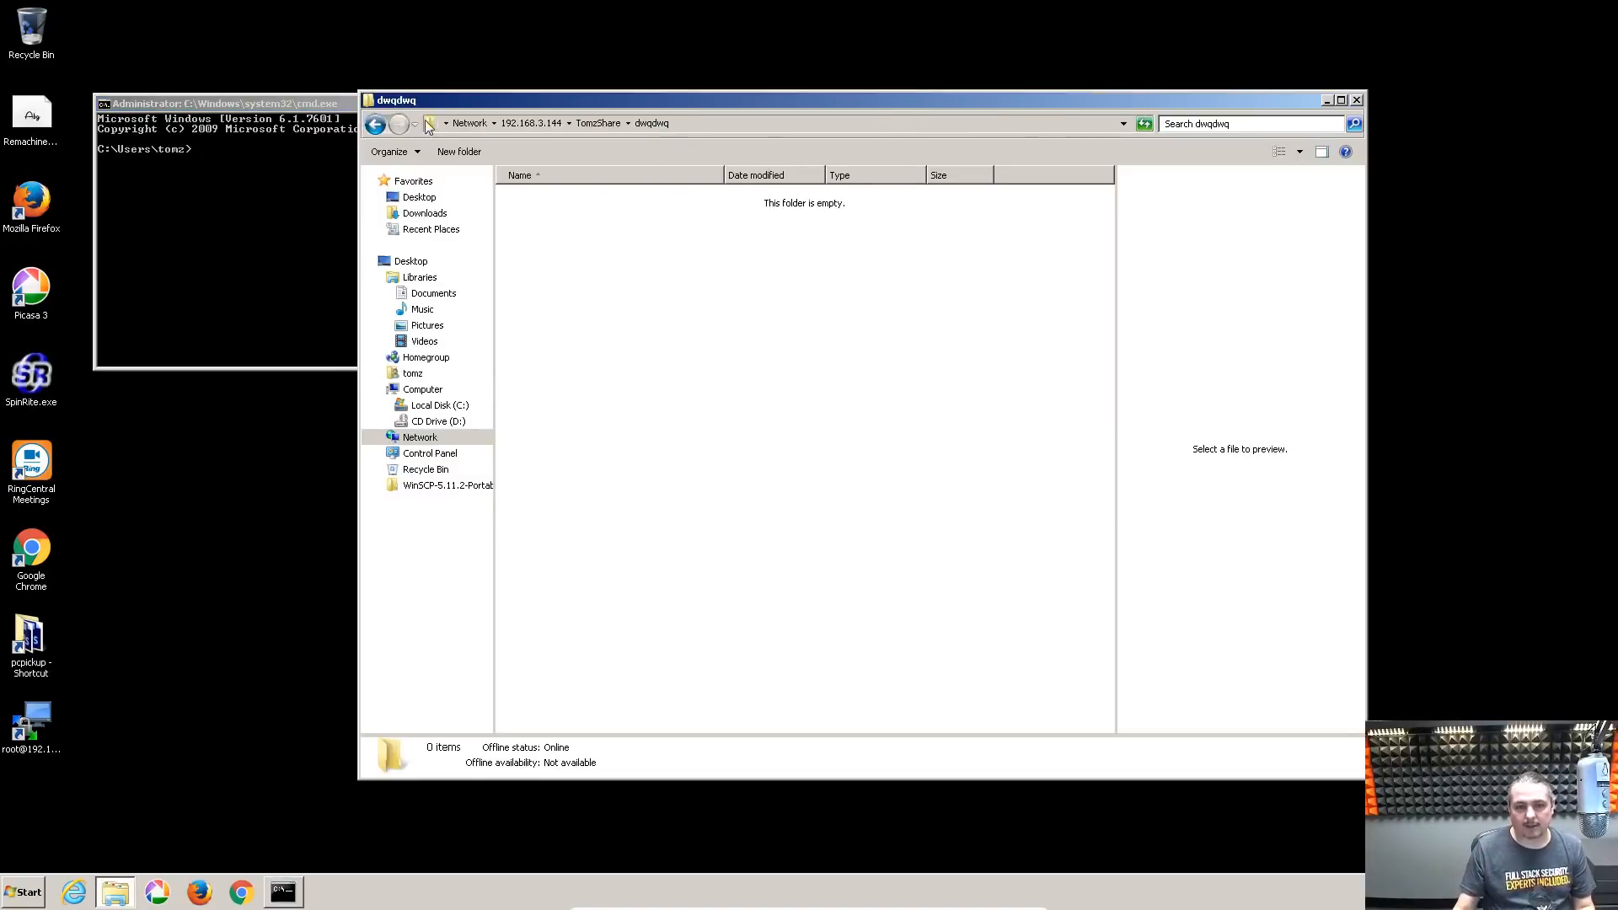
pyautogui.click(581, 125)
pyautogui.click(537, 125)
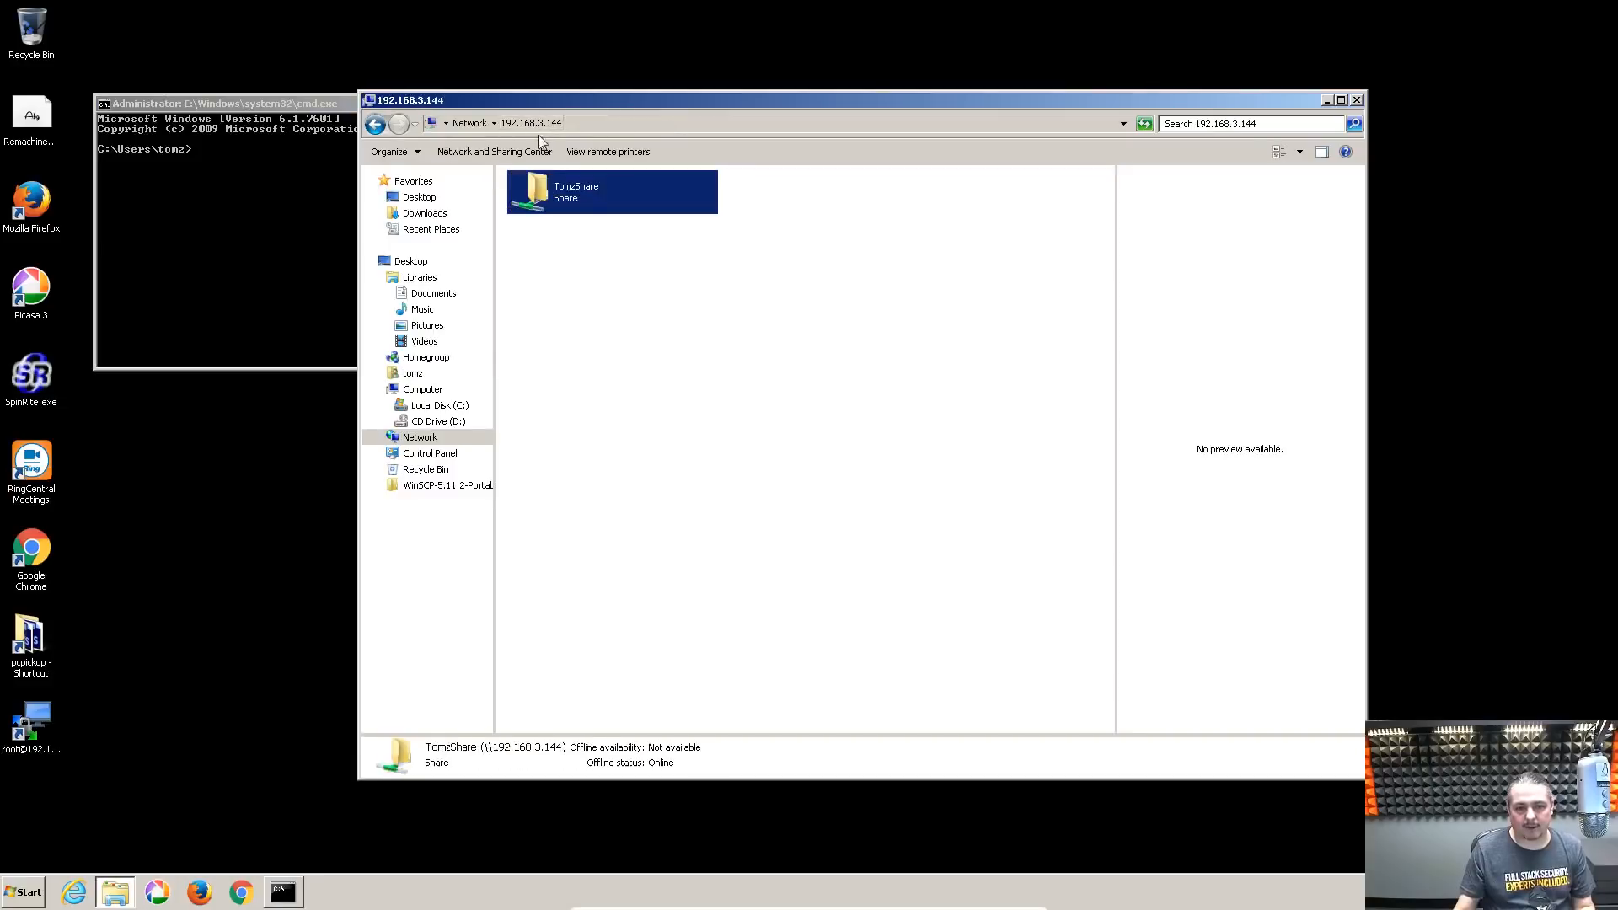
pyautogui.rightClick(552, 186)
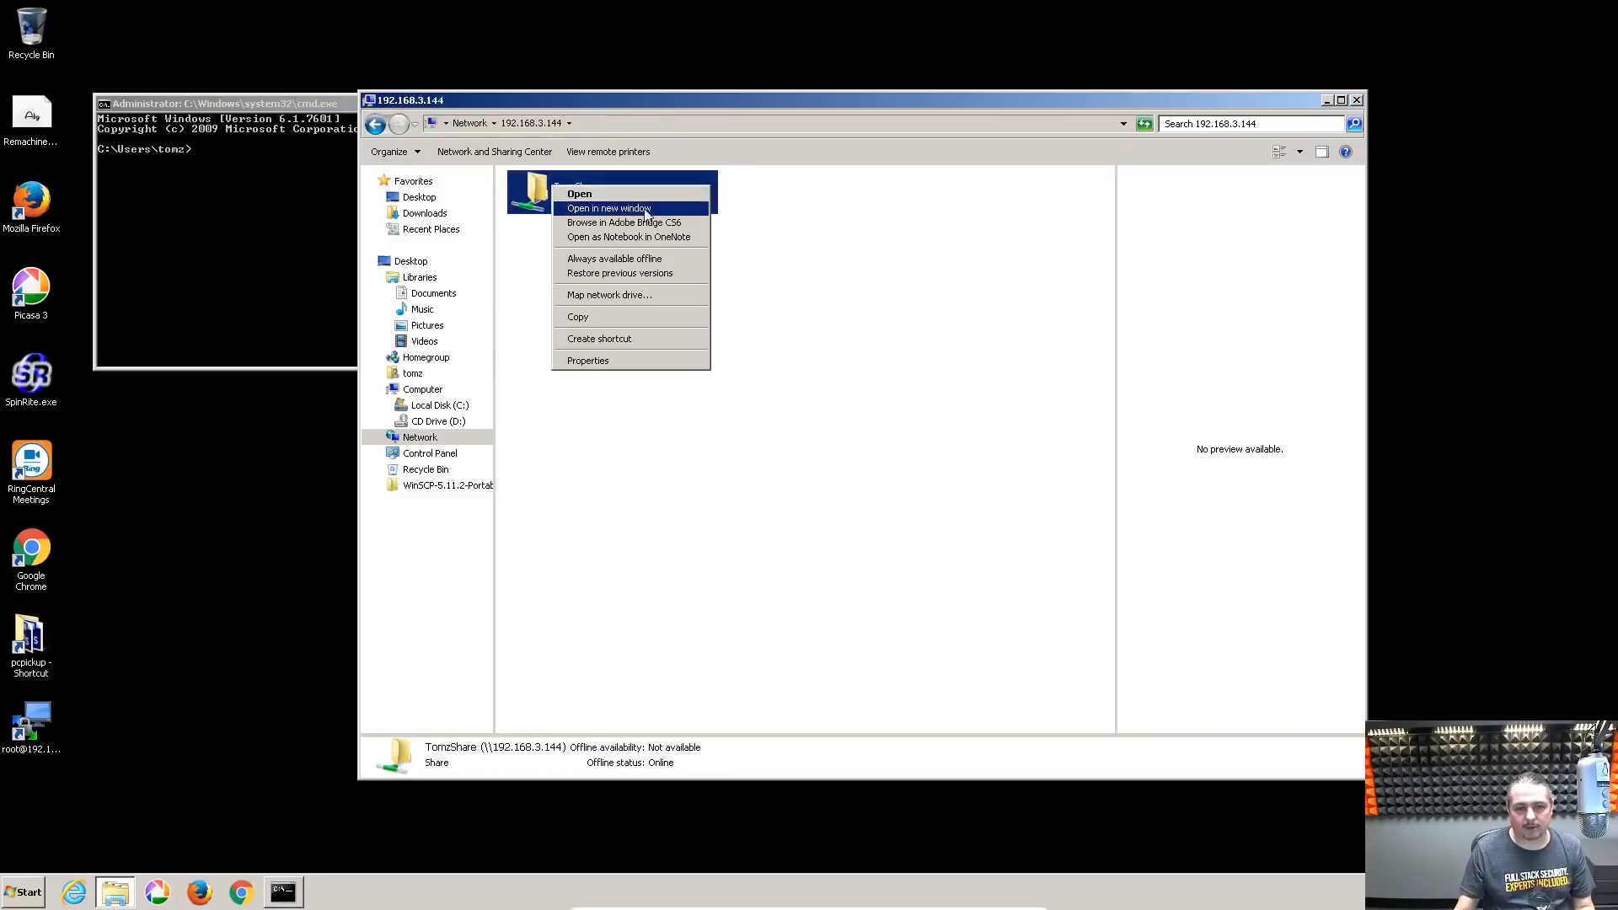
pyautogui.click(634, 296)
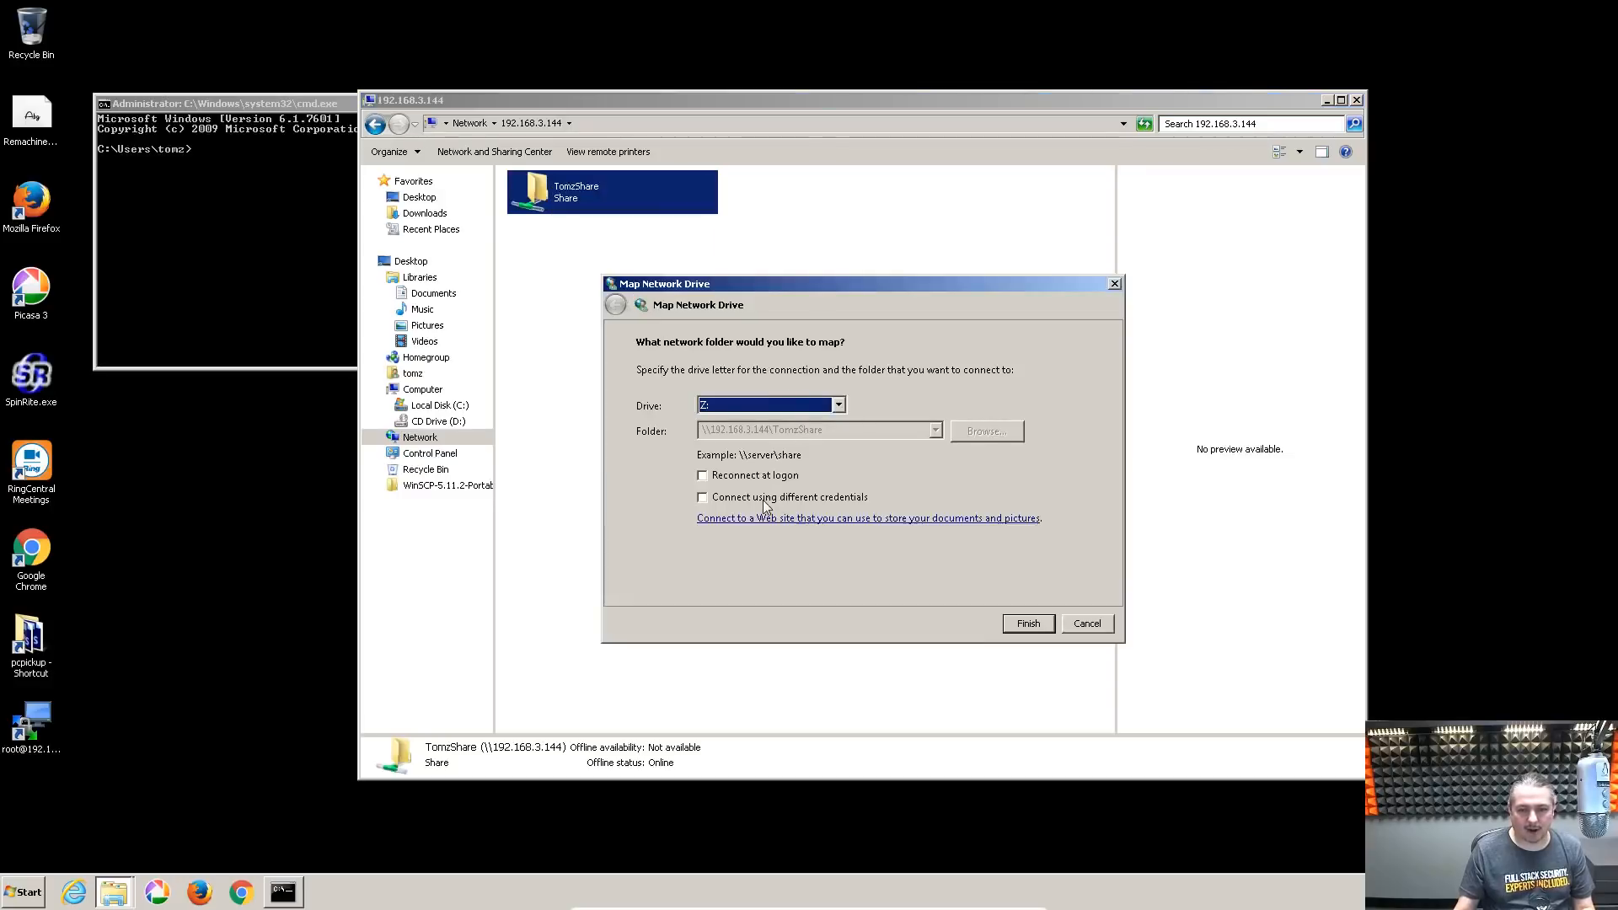
pyautogui.click(773, 500)
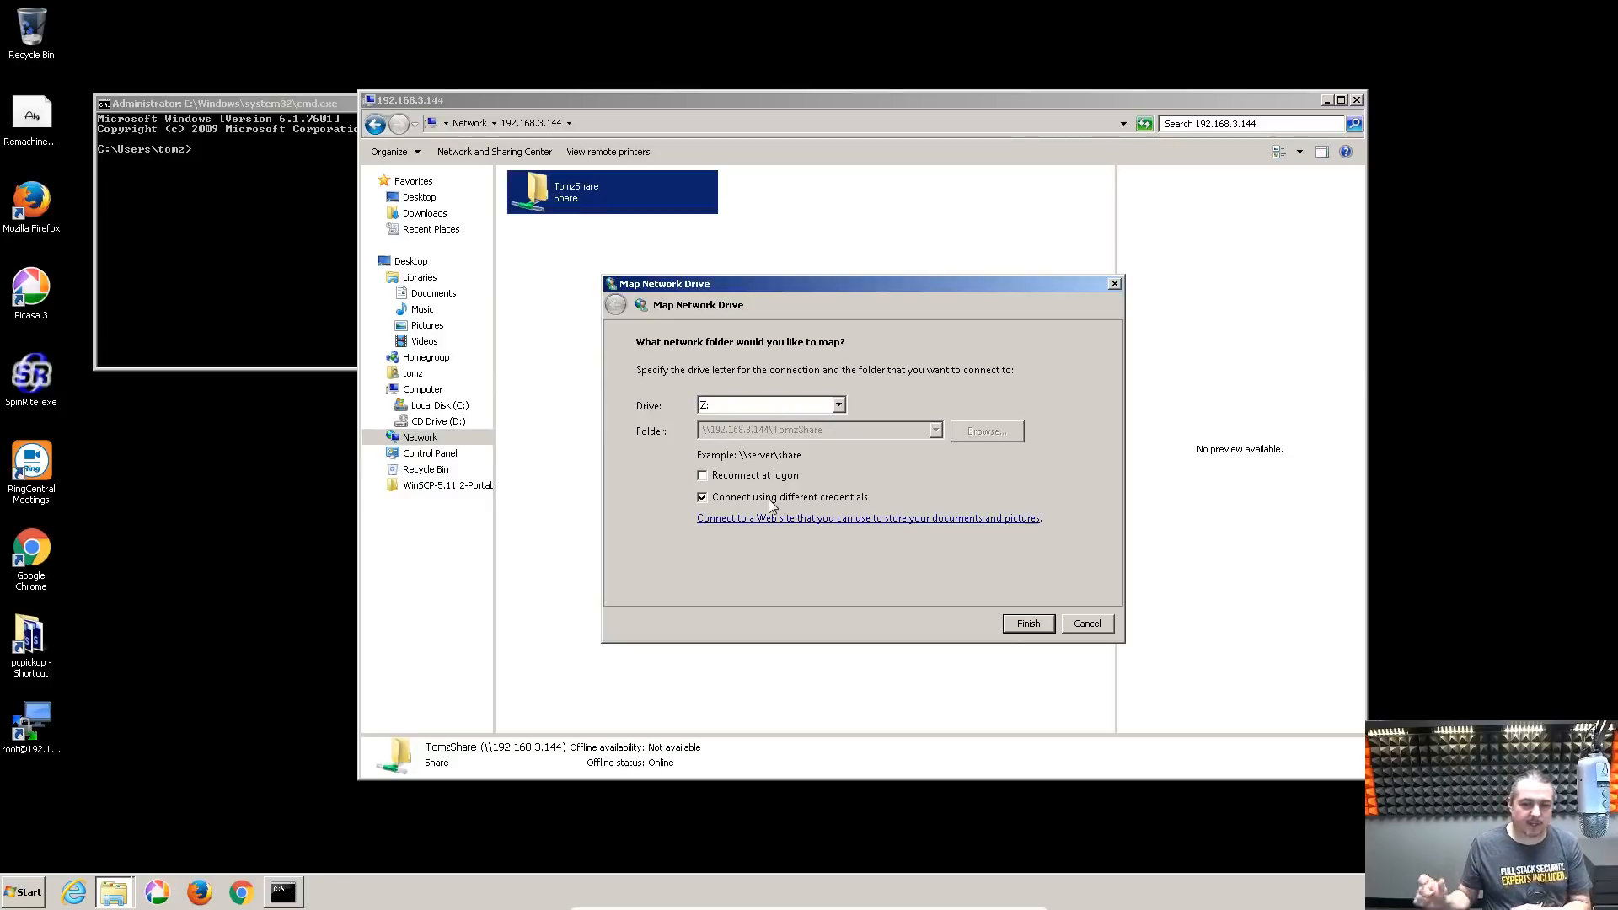
pyautogui.click(1075, 627)
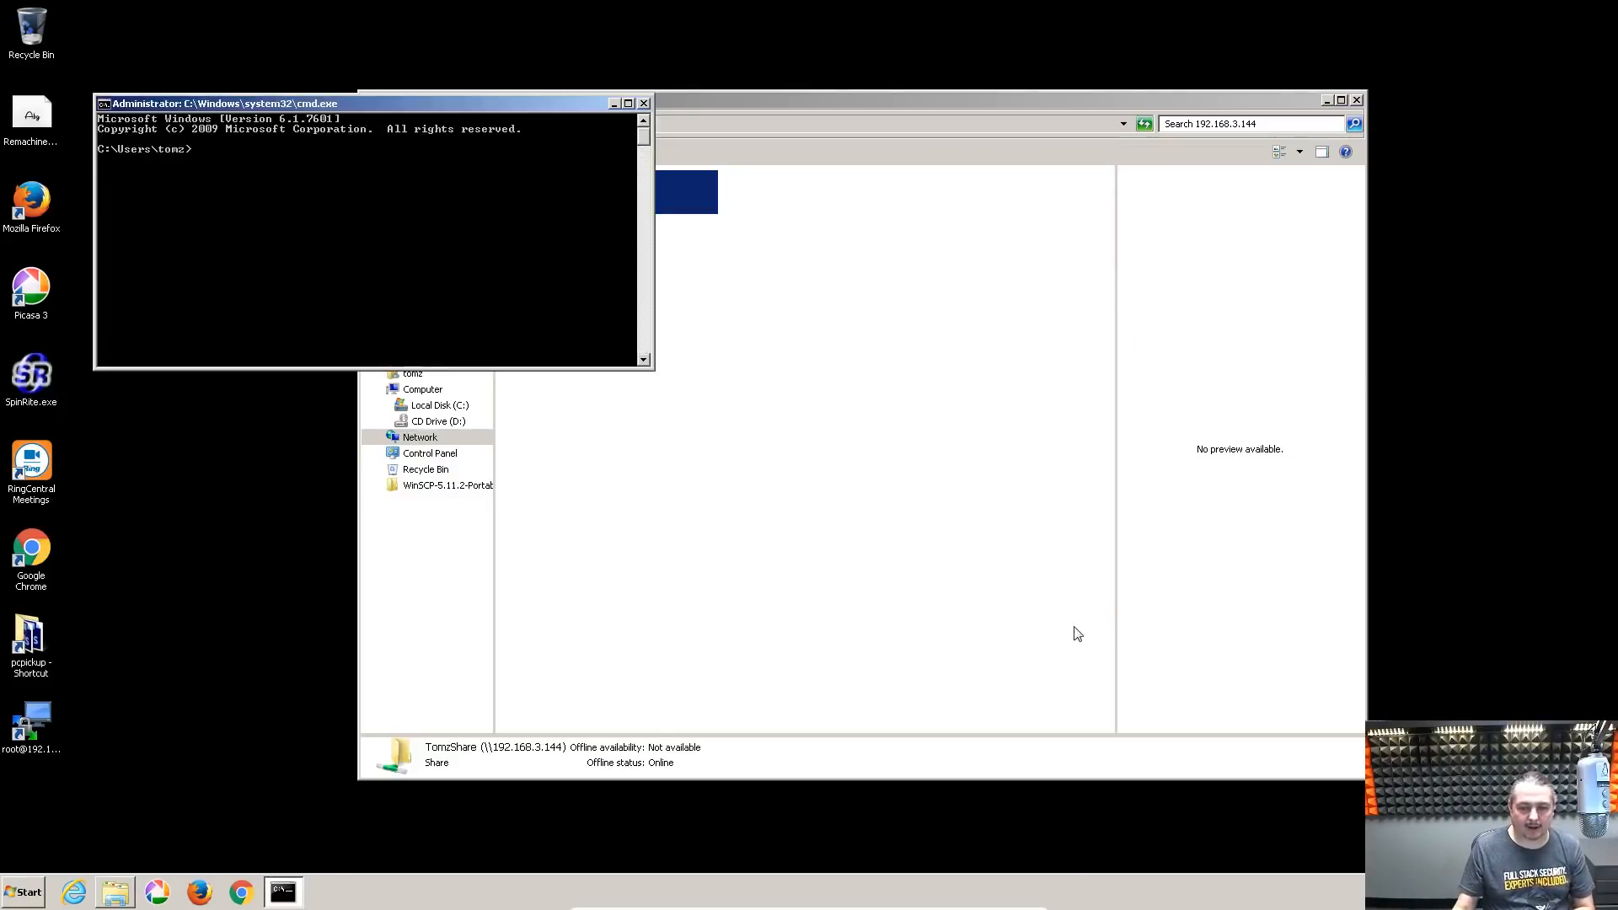
# Open TomzShare and create a new folder in it named 'Test Folder'
pyautogui.doubleClick(549, 205)
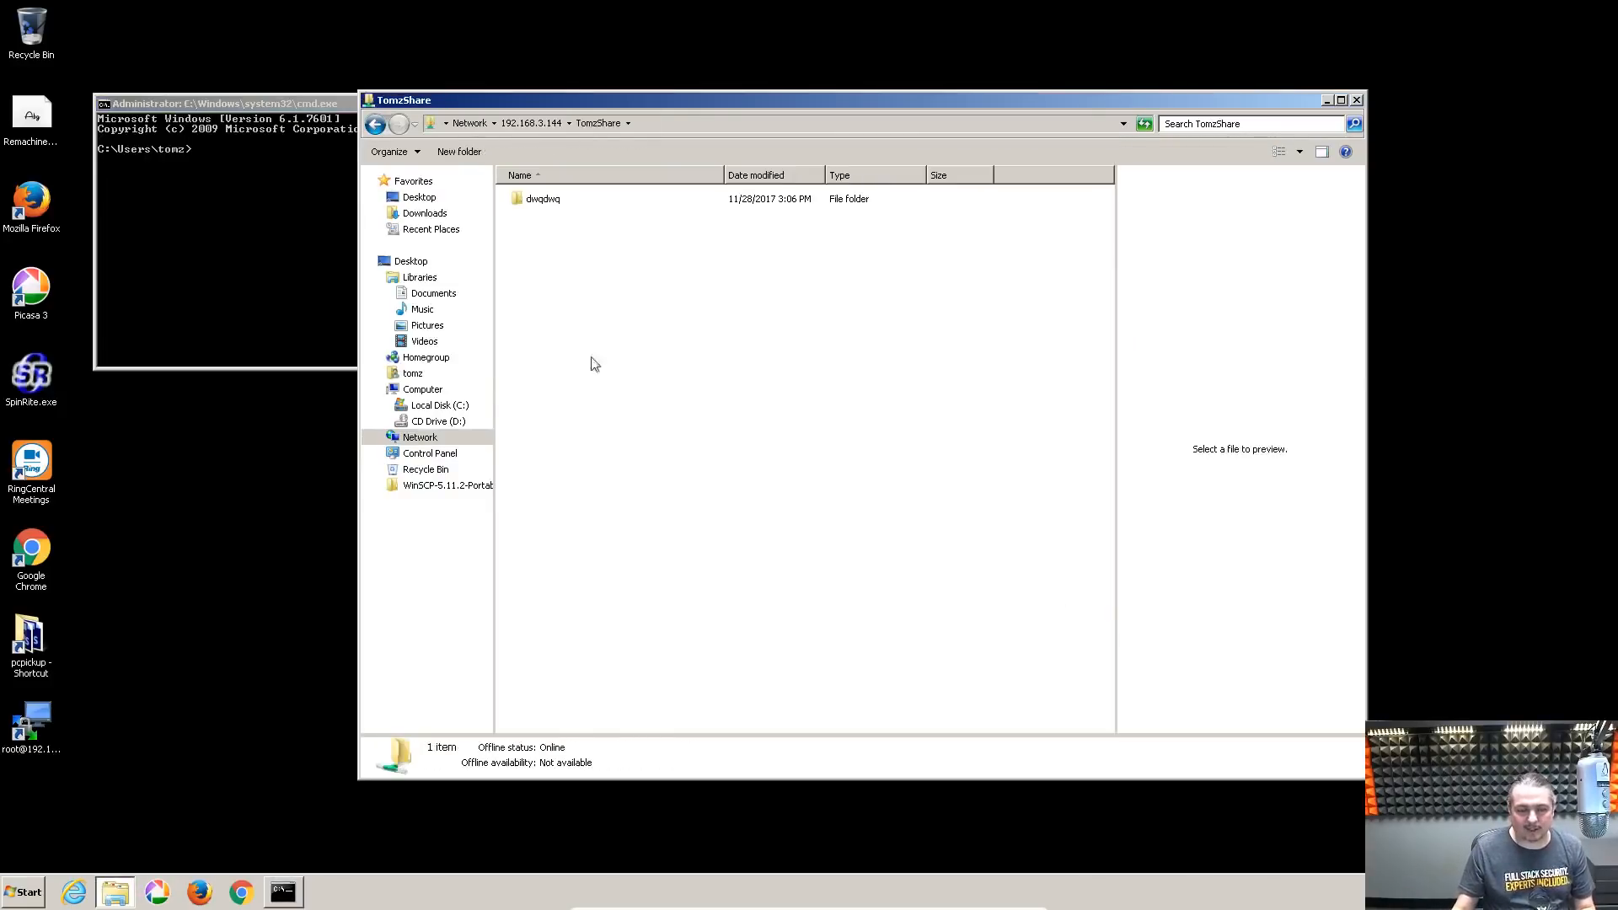
pyautogui.doubleClick(548, 200)
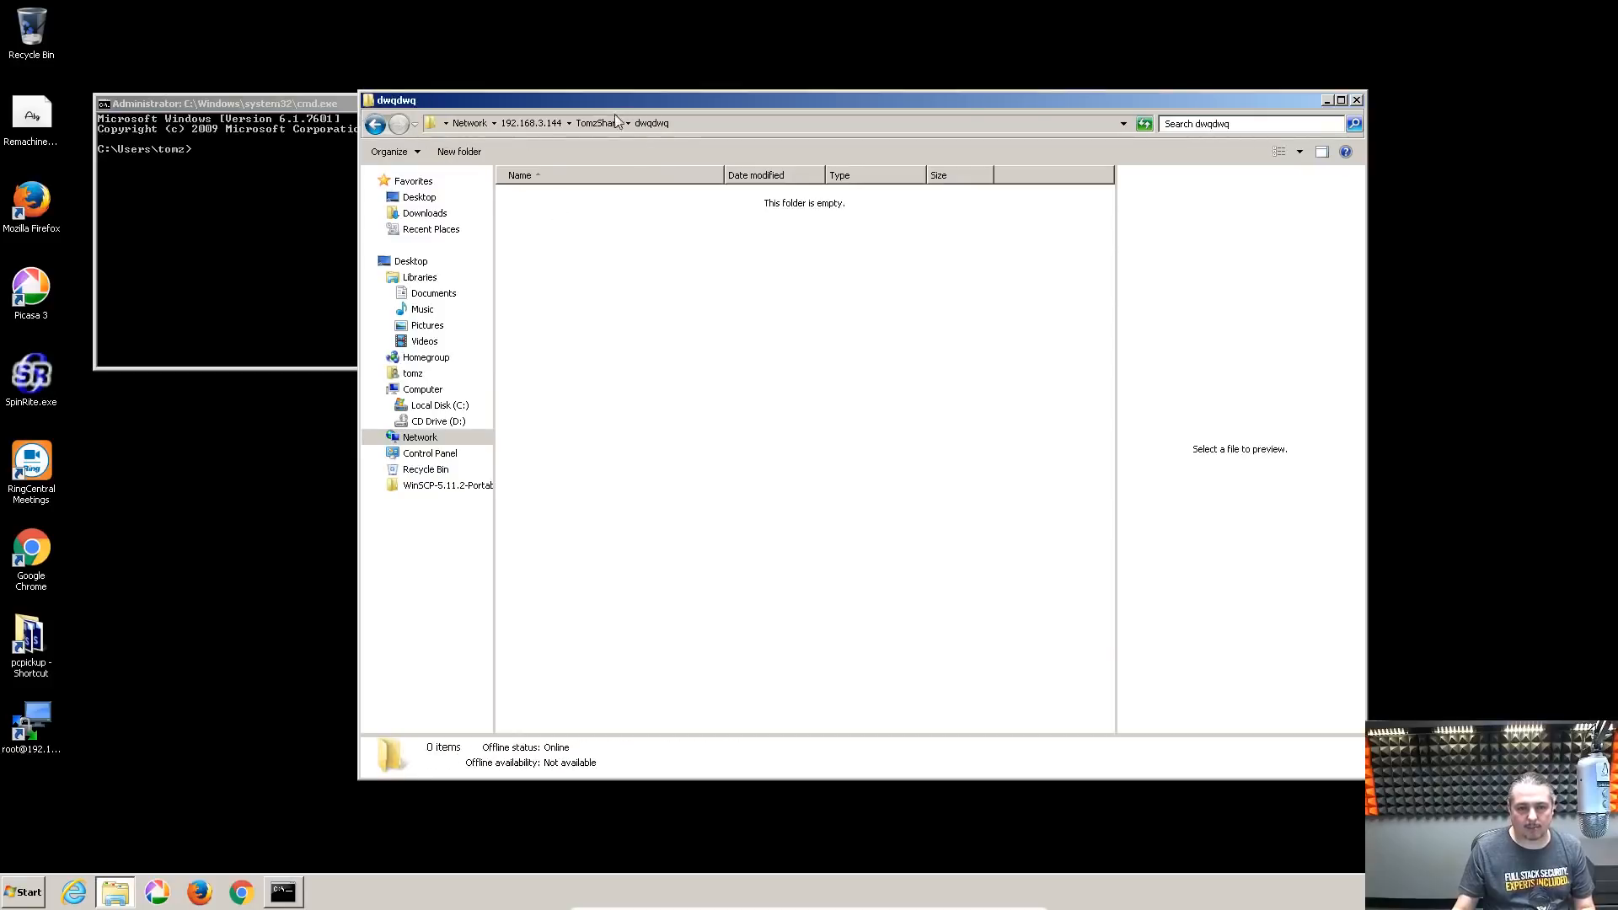
pyautogui.click(595, 123)
pyautogui.rightClick(553, 388)
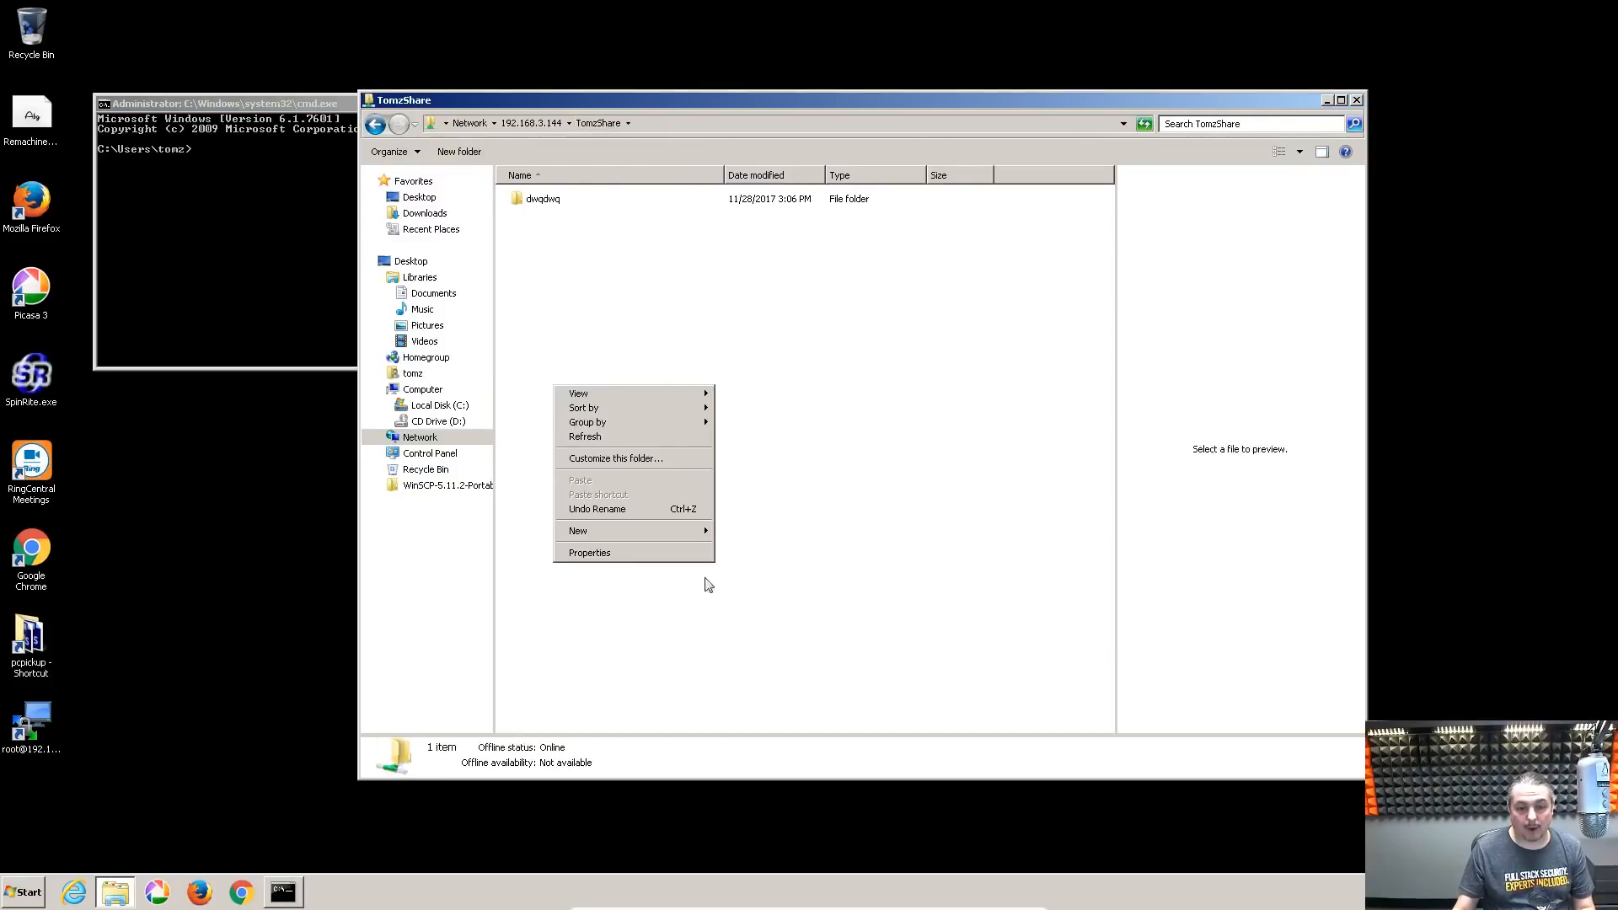
pyautogui.moveTo(704, 531)
pyautogui.click(774, 536)
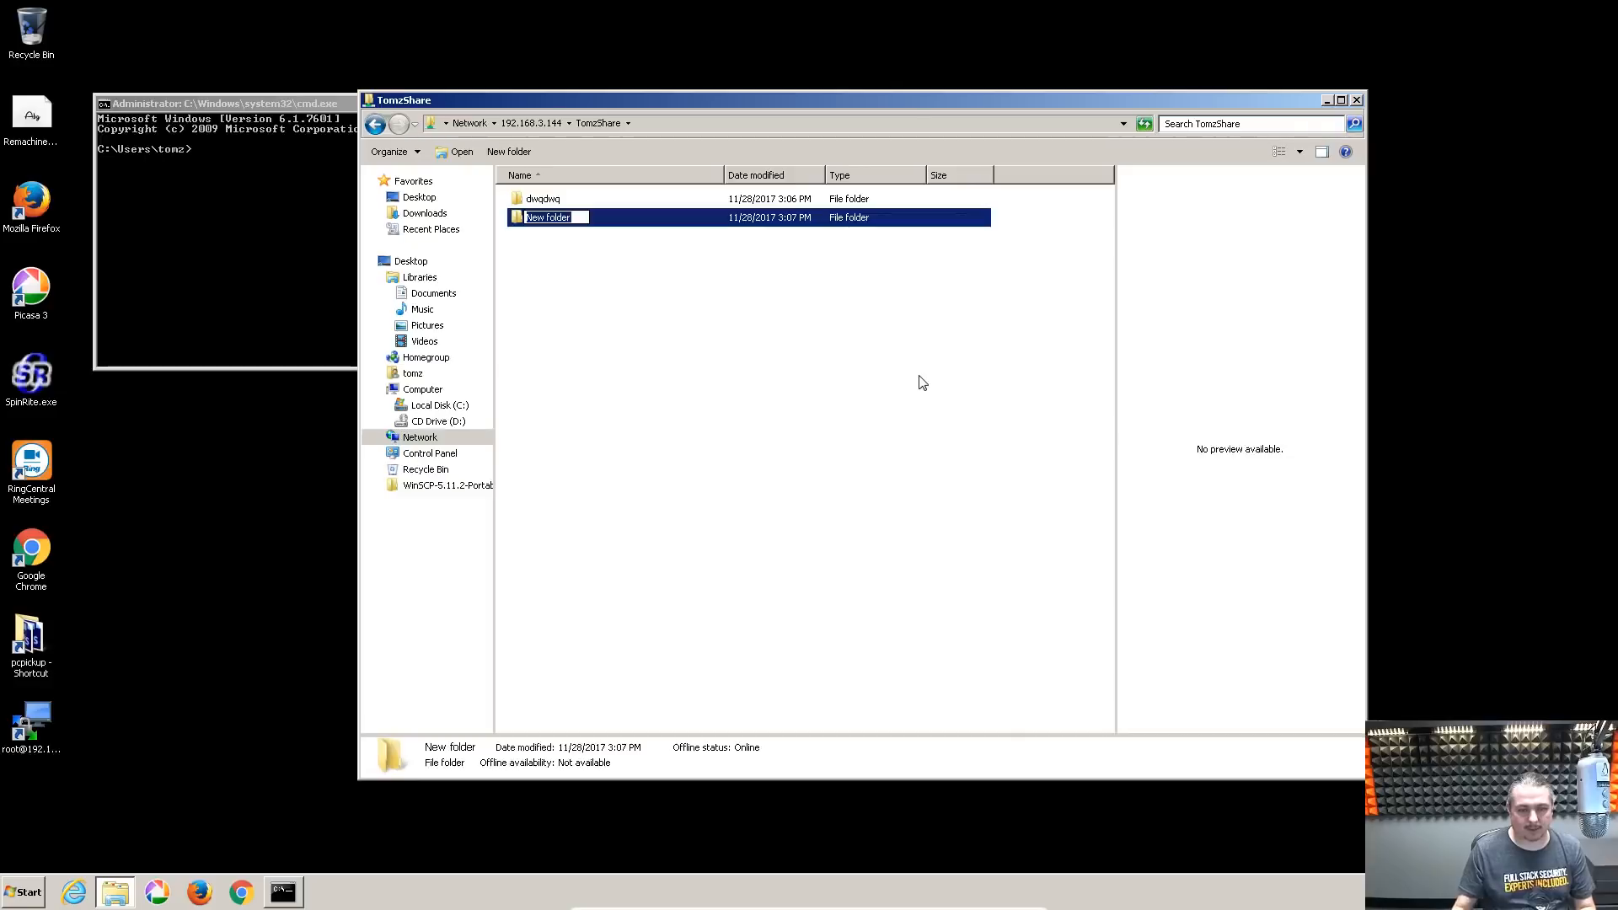
pyautogui.write('Ttest')
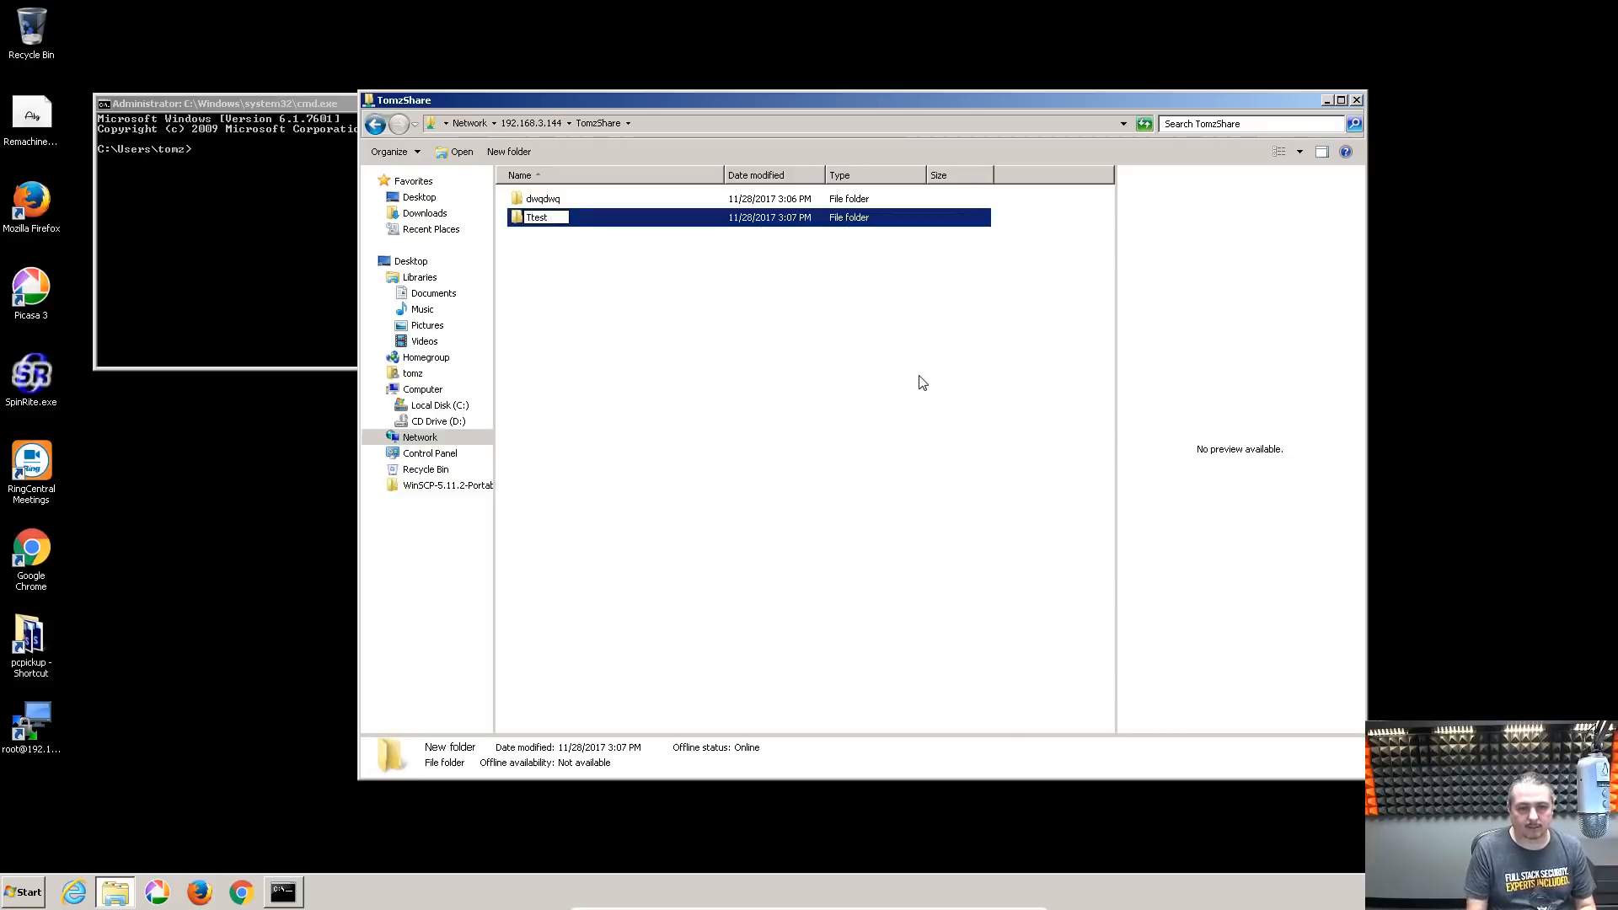
pyautogui.hotkey('ctrl', 'a')
pyautogui.write('Test Folder')
pyautogui.press('Return')
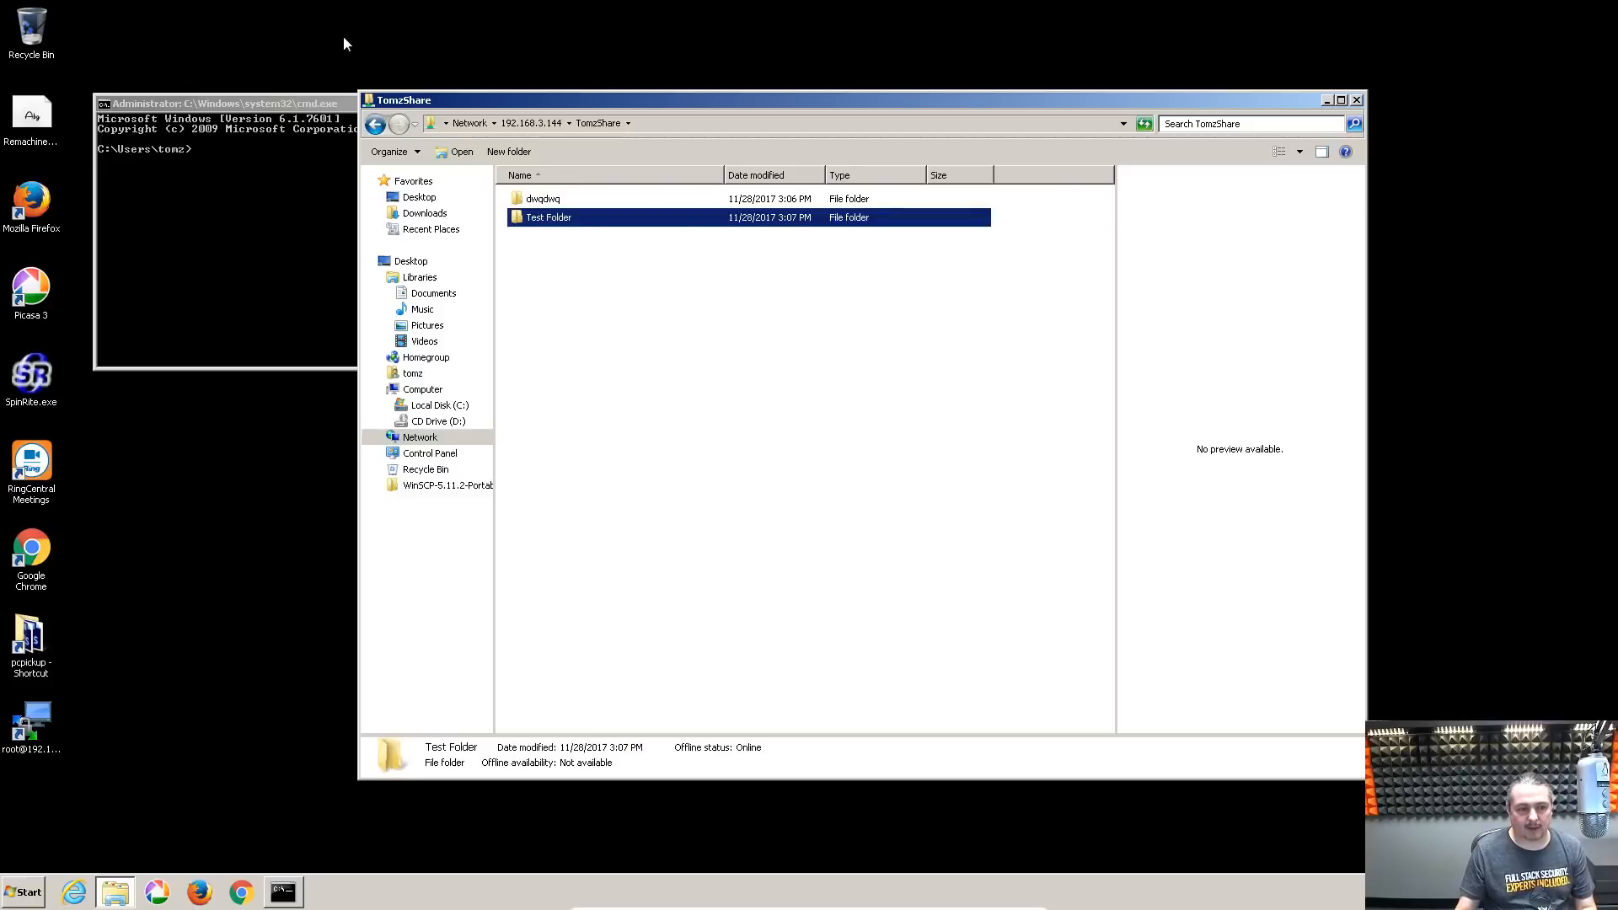
# Close the command prompt and copy the desktop WinSCP-5.11.2-Portable folder into TomzShare
pyautogui.moveTo(296, 104); pyautogui.dragTo(392, 382)
pyautogui.click(738, 382)
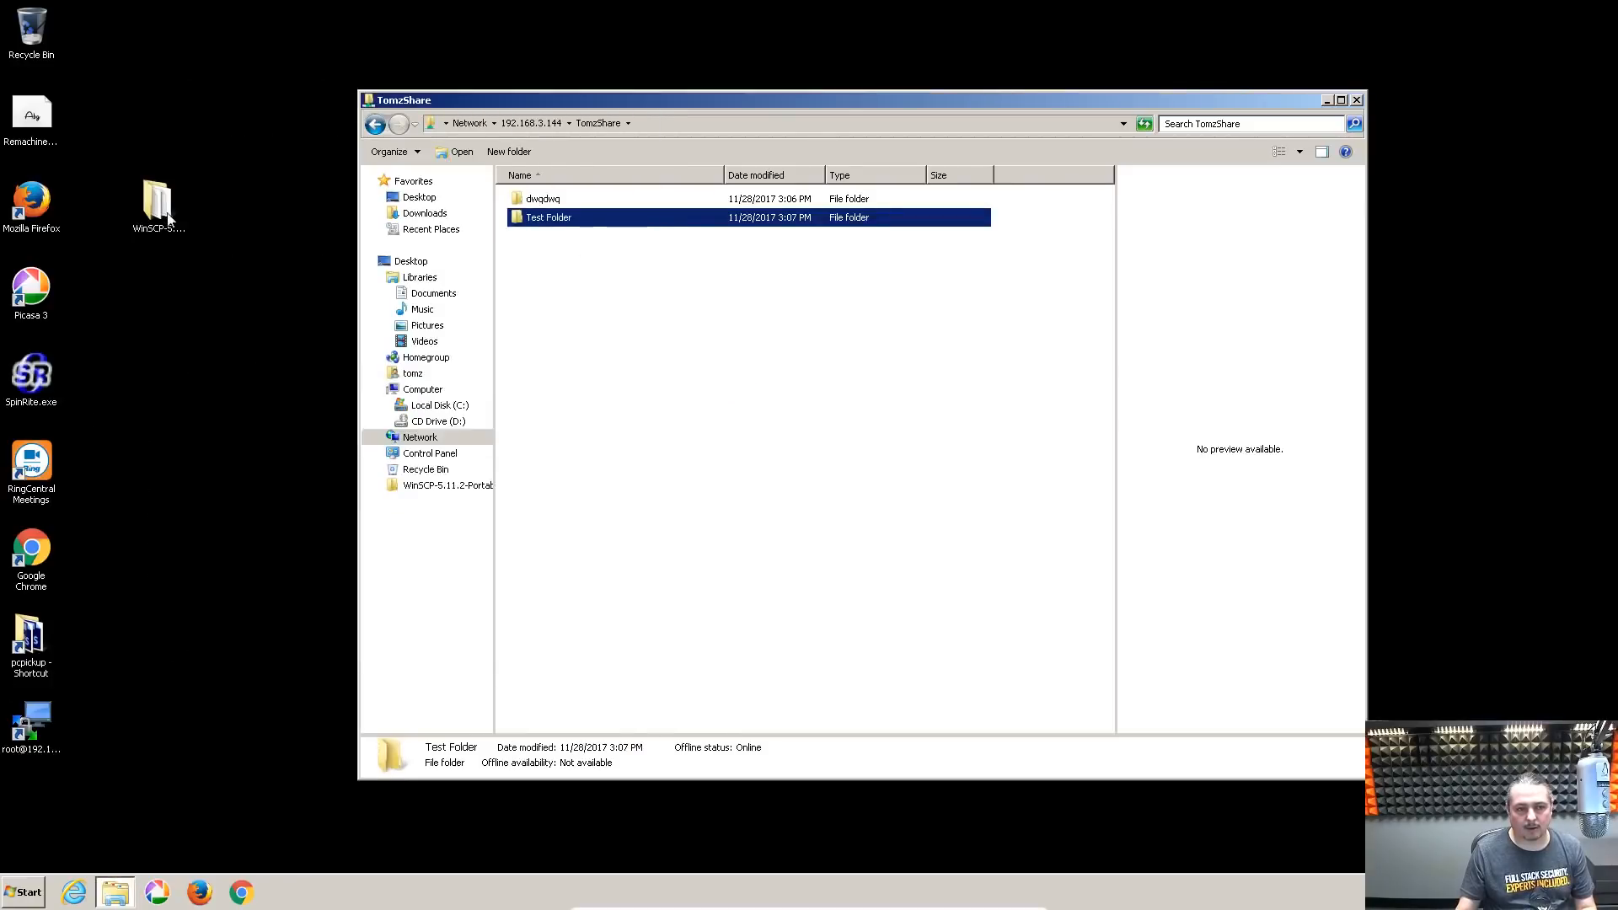
pyautogui.moveTo(169, 217); pyautogui.dragTo(868, 417)
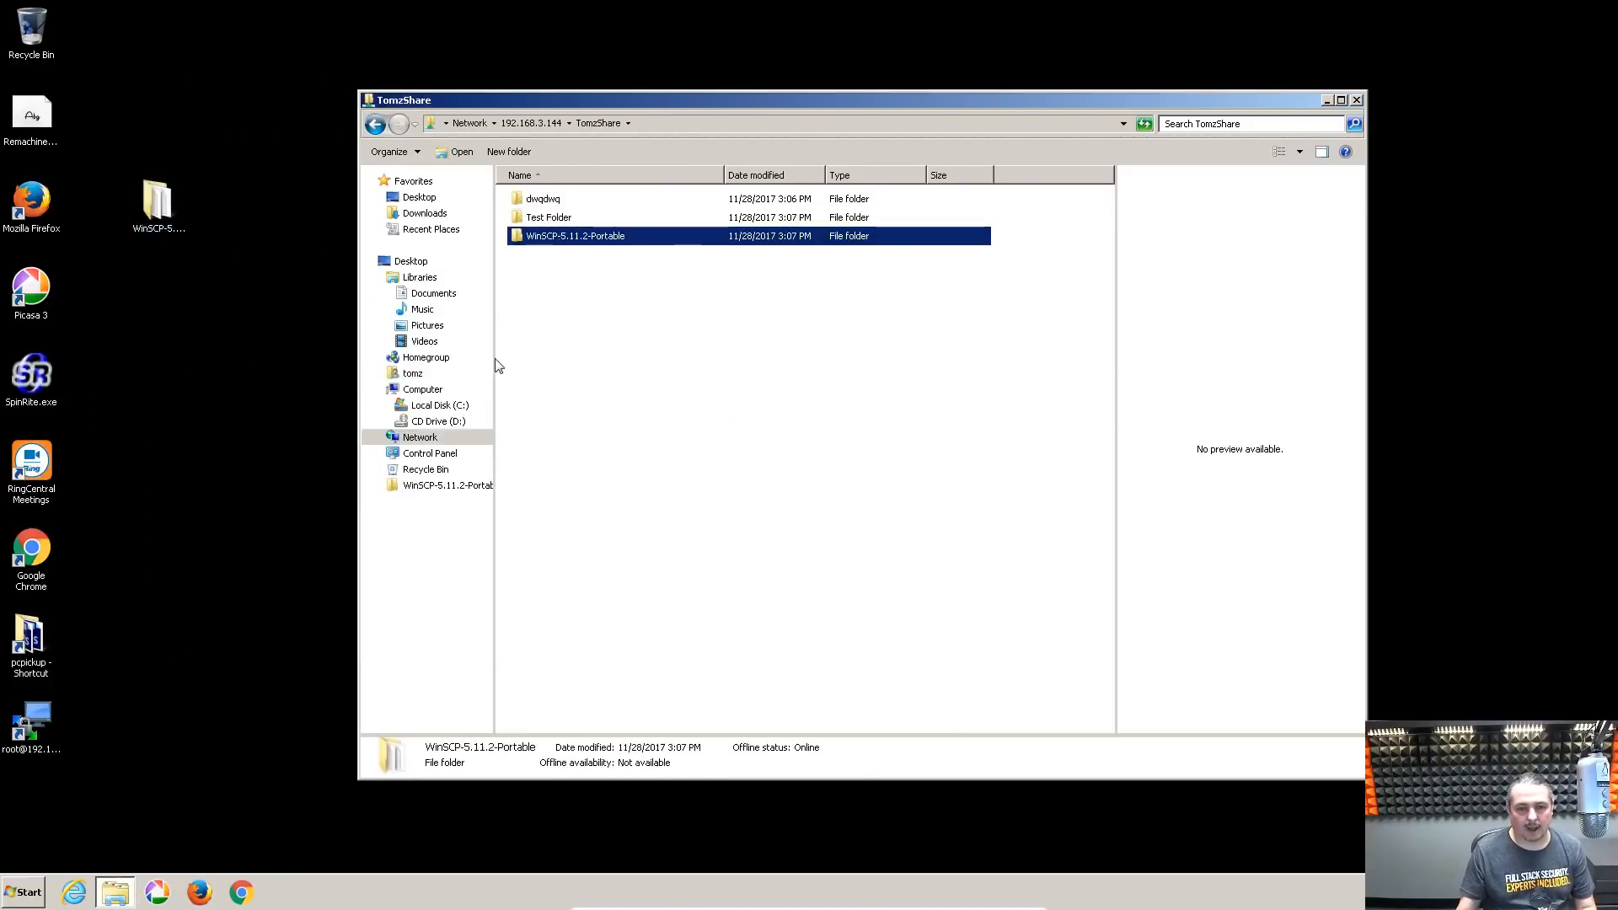
pyautogui.click(772, 351)
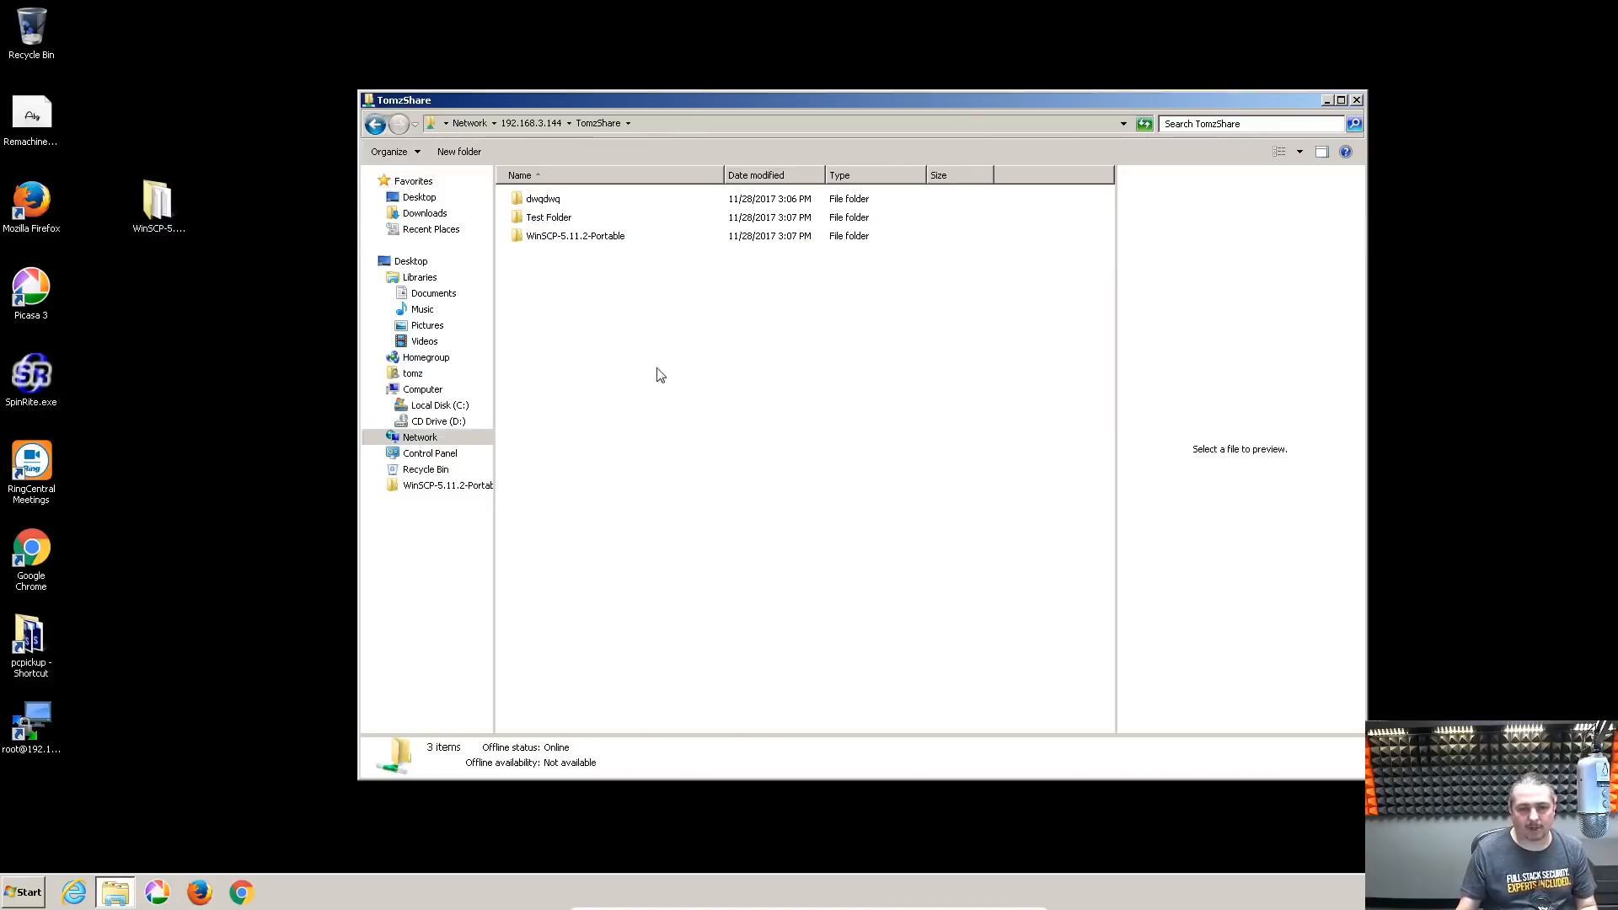
pyautogui.moveTo(668, 95); pyautogui.dragTo(655, 94)
pyautogui.click(536, 124)
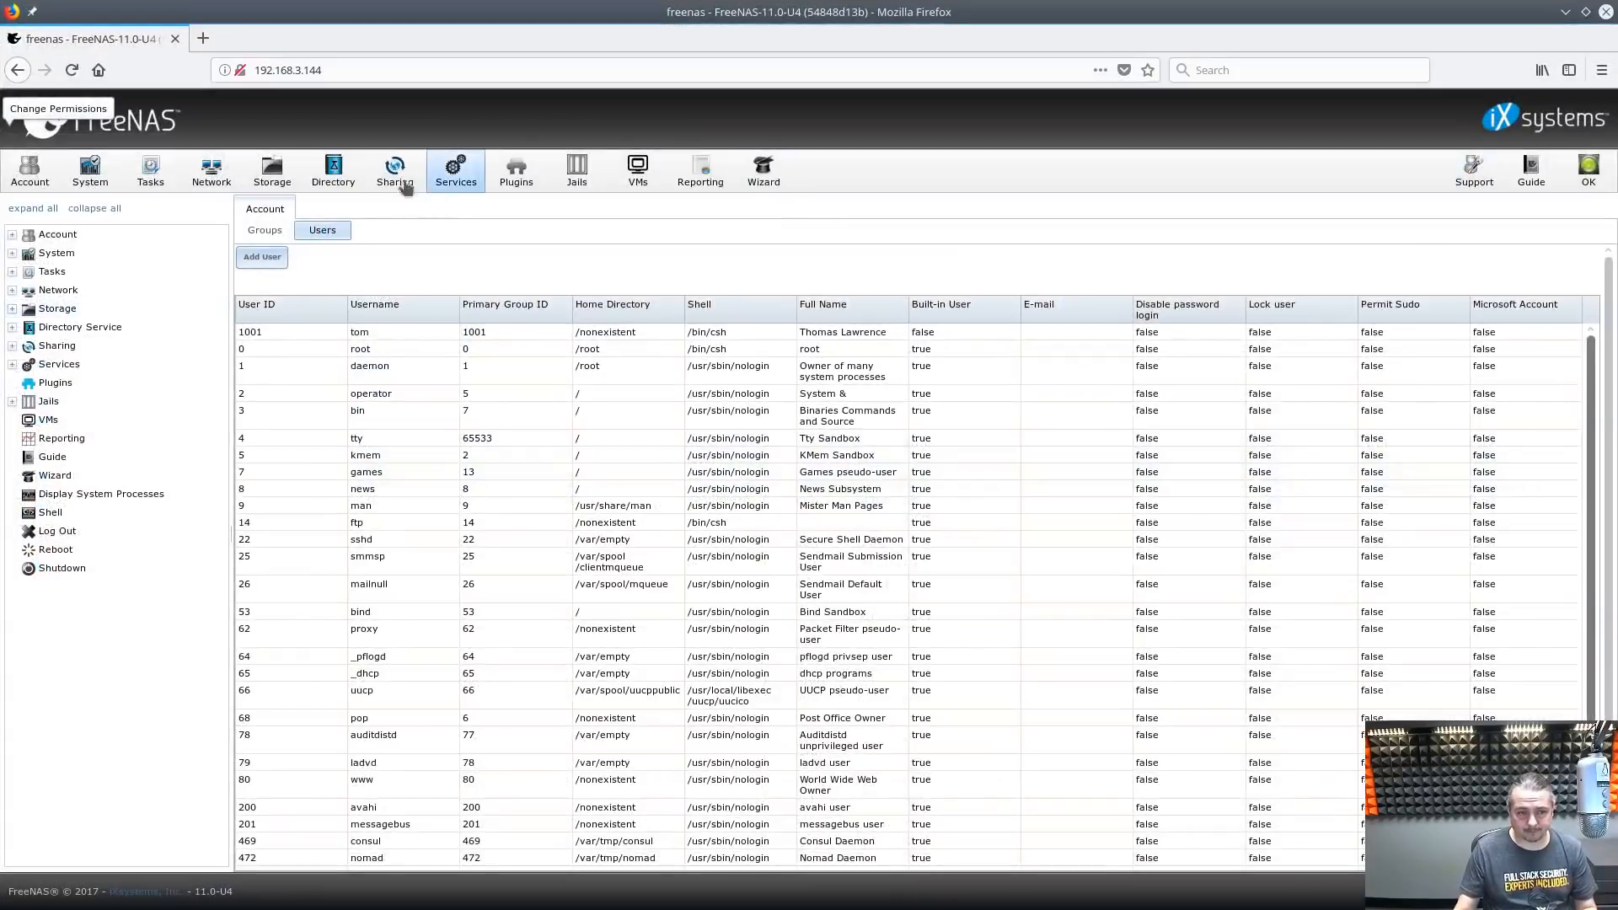
# Add a ShareAllTheThings dataset under DrunkTank with the comment 'Share All The Things'
pyautogui.click(271, 173)
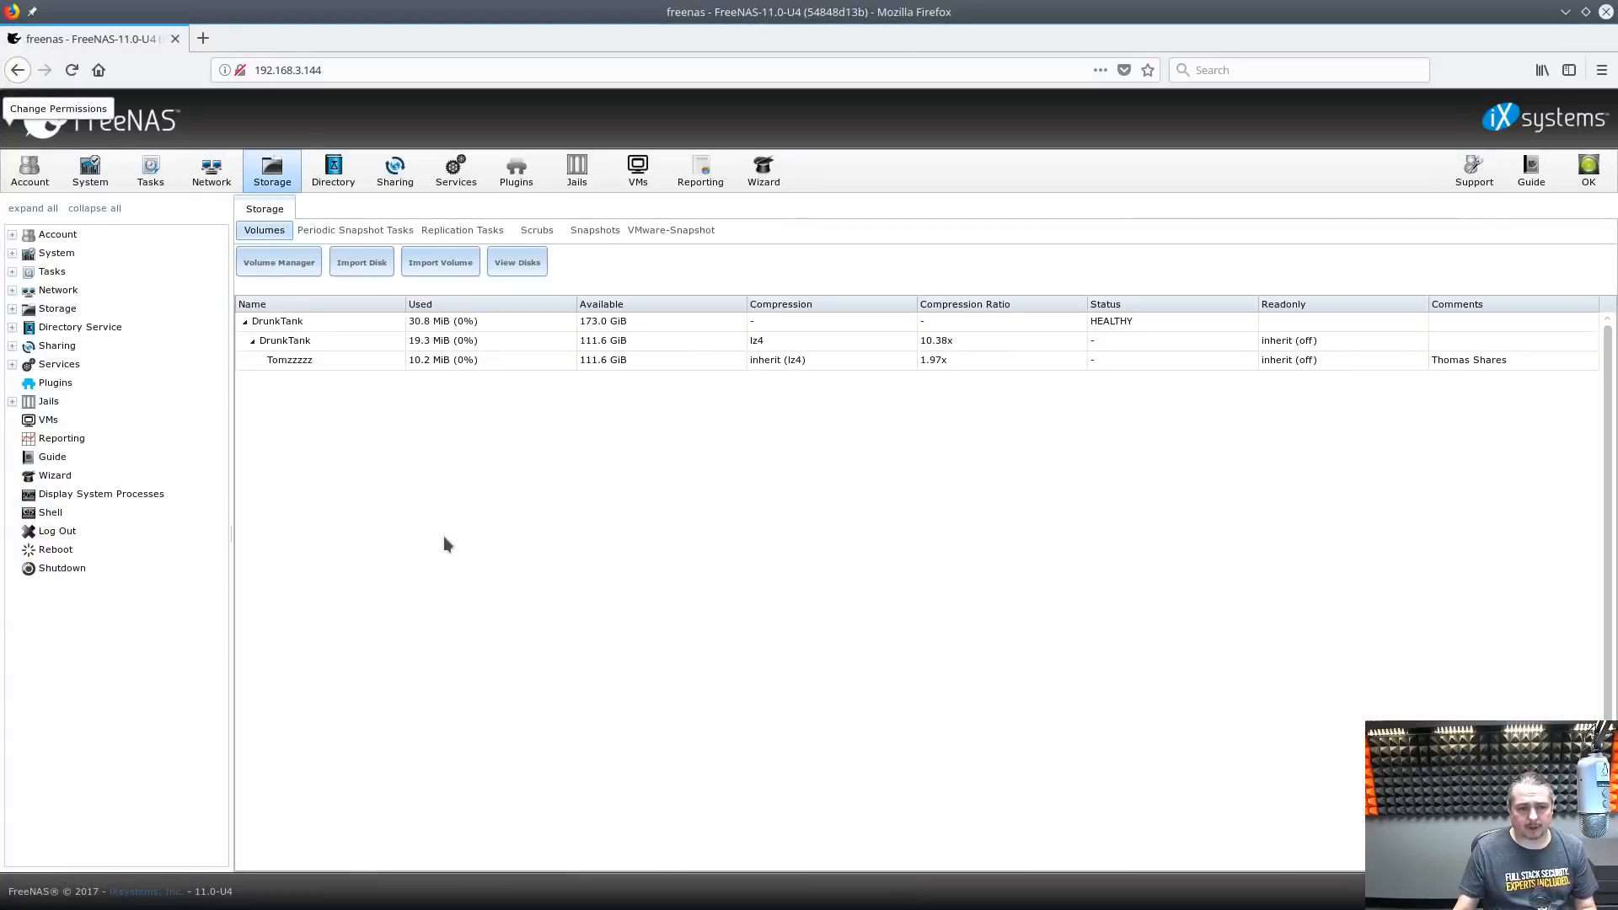
pyautogui.click(319, 340)
pyautogui.click(391, 855)
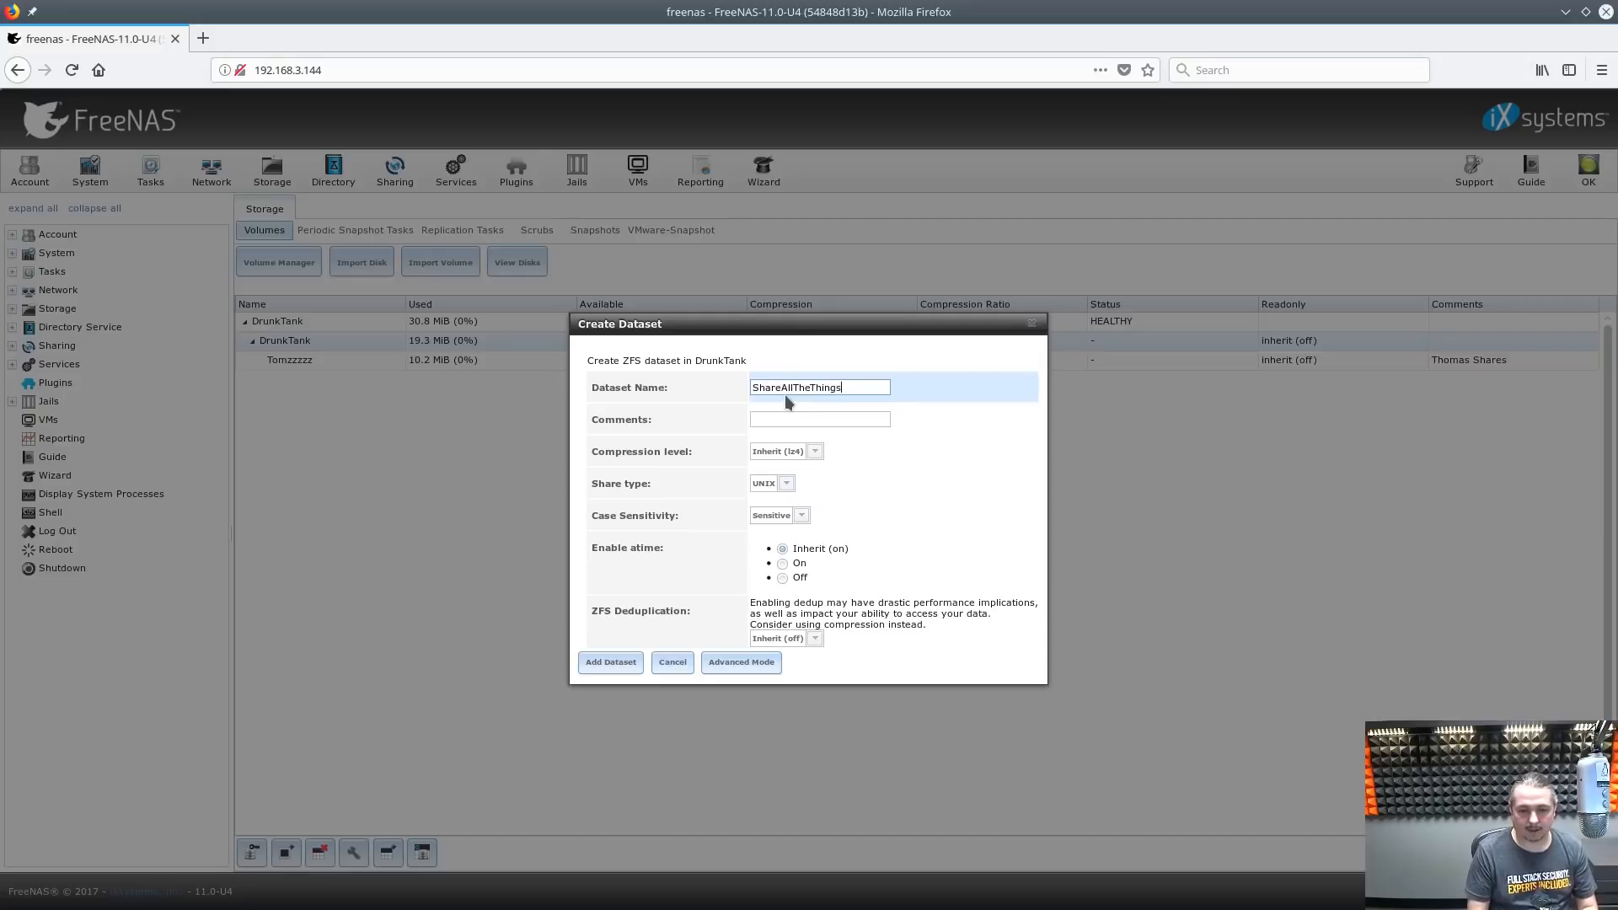
pyautogui.press('Tab')
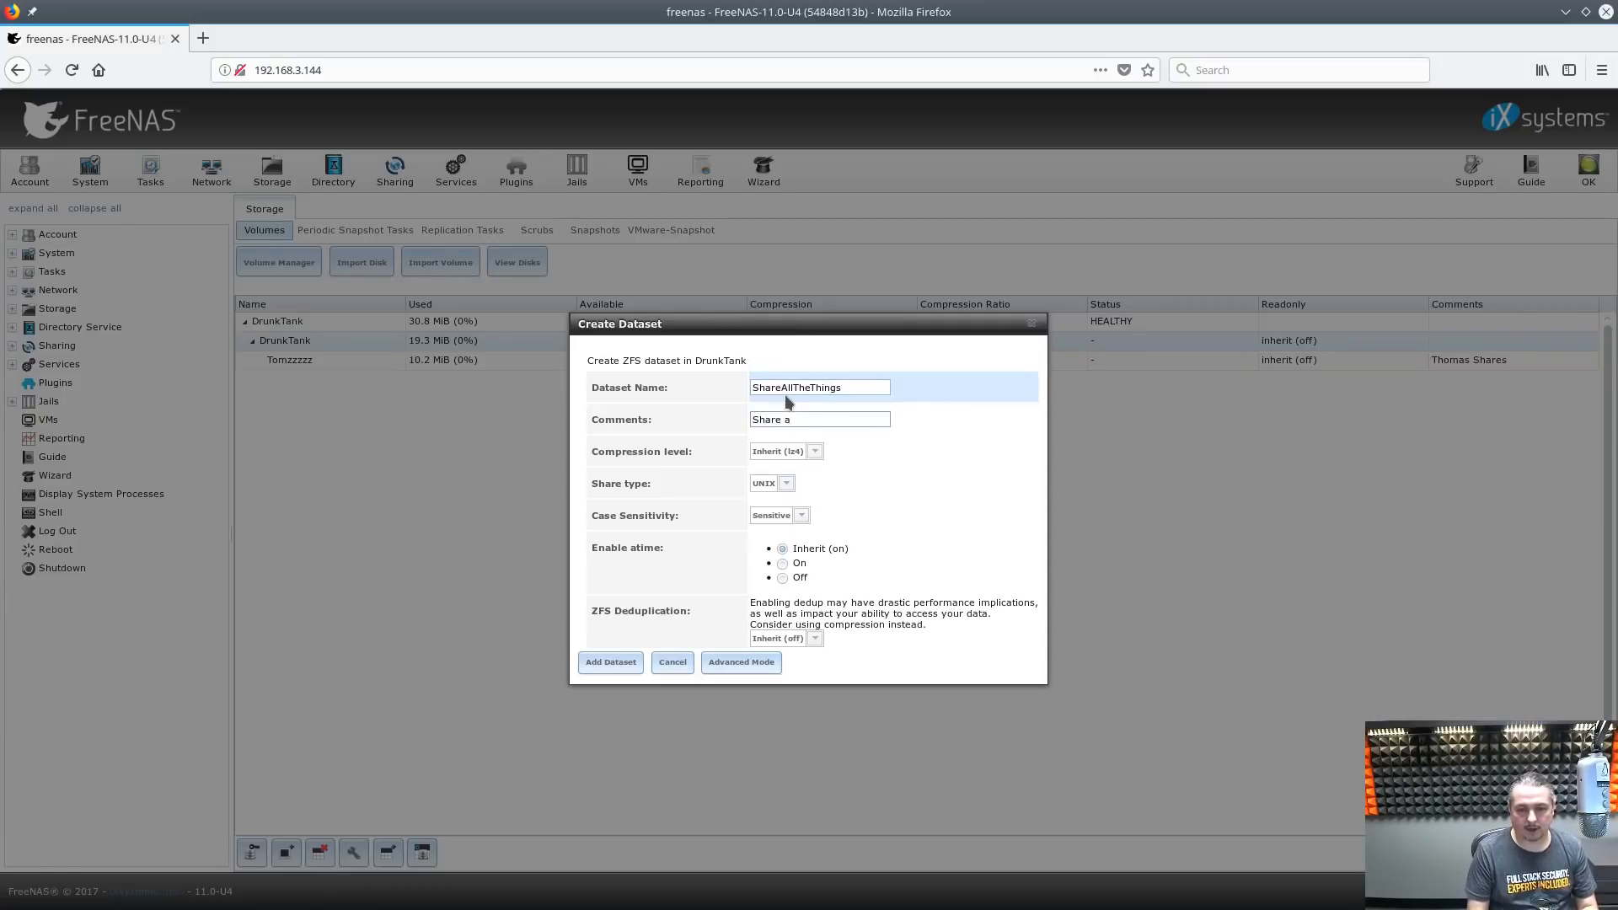
pyautogui.write('Share All The Things')
pyautogui.click(612, 663)
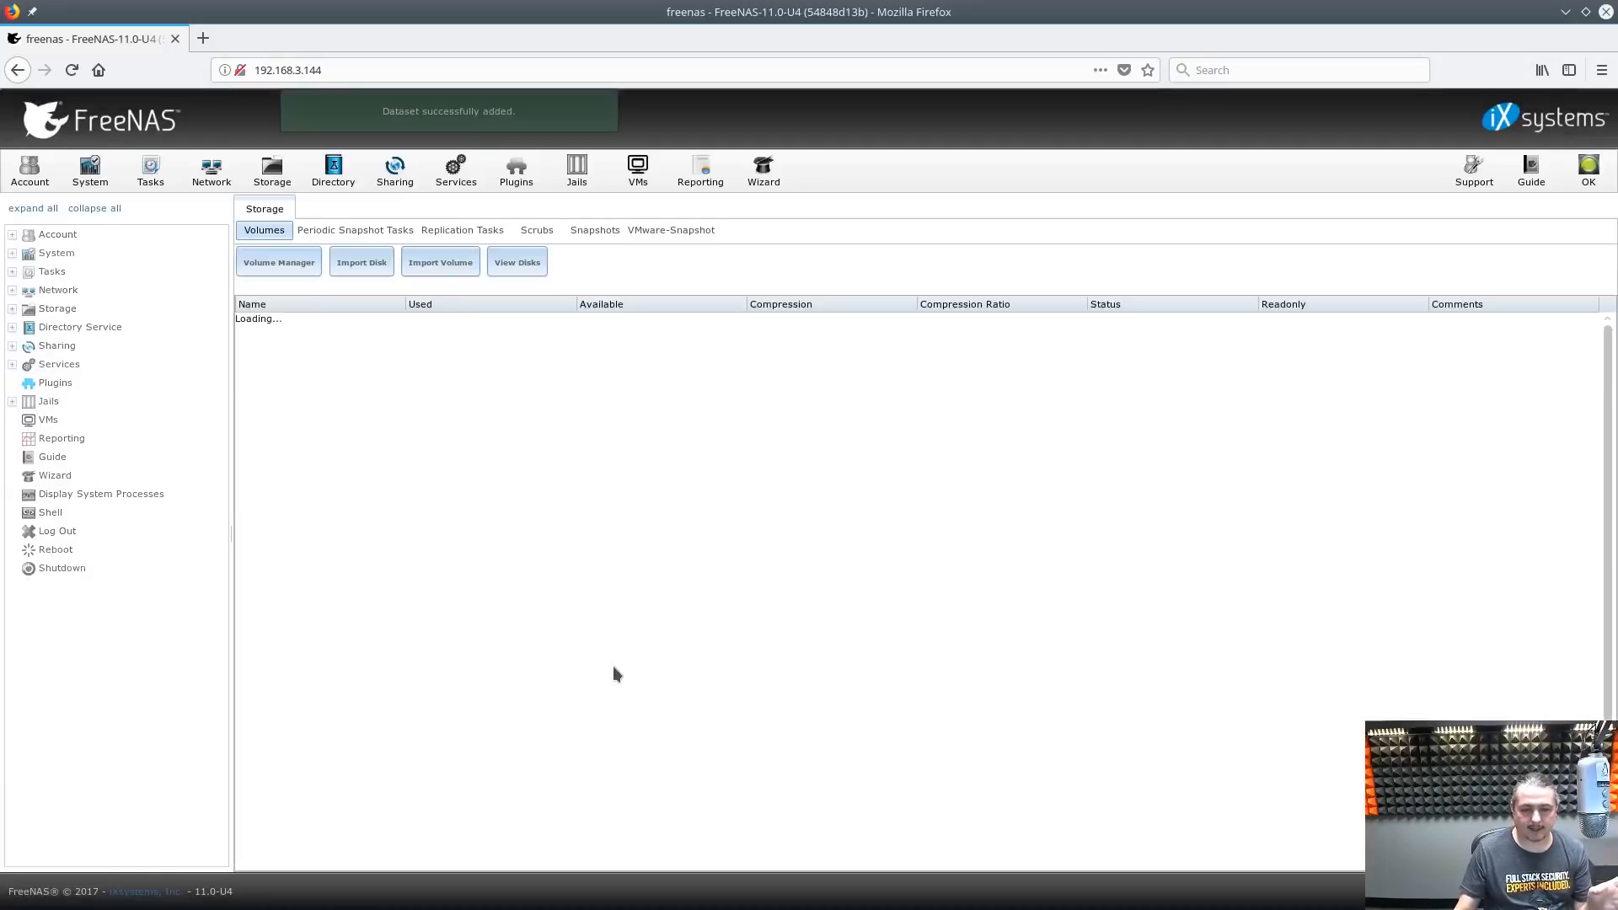
# Set ShareAllTheThings' owner user and owner group to nobody
pyautogui.click(336, 360)
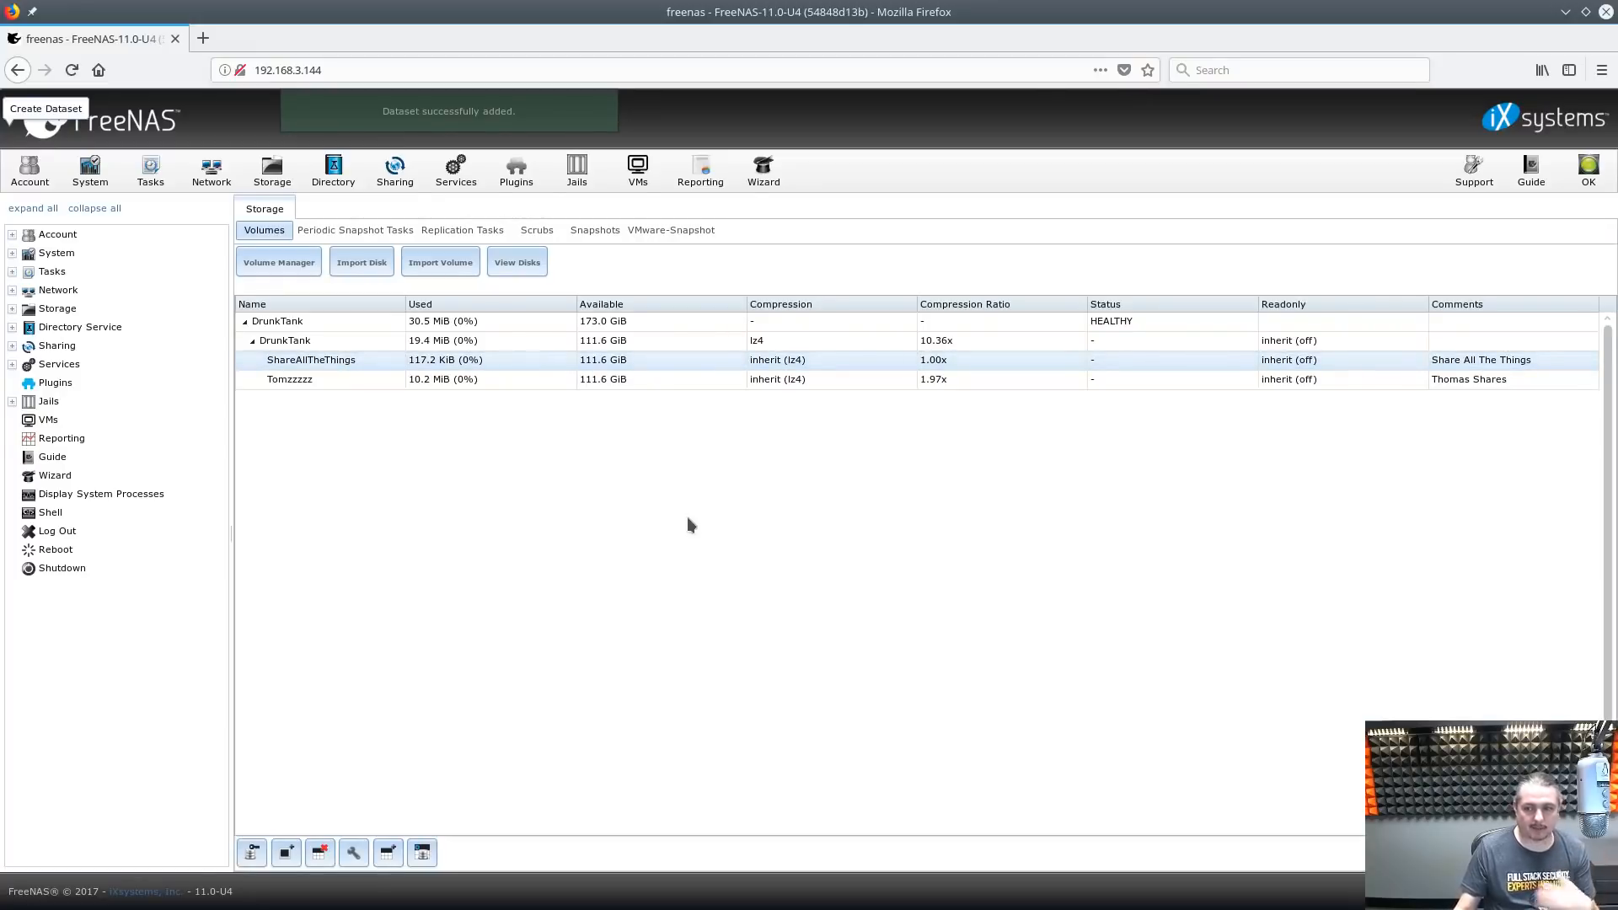
pyautogui.click(251, 853)
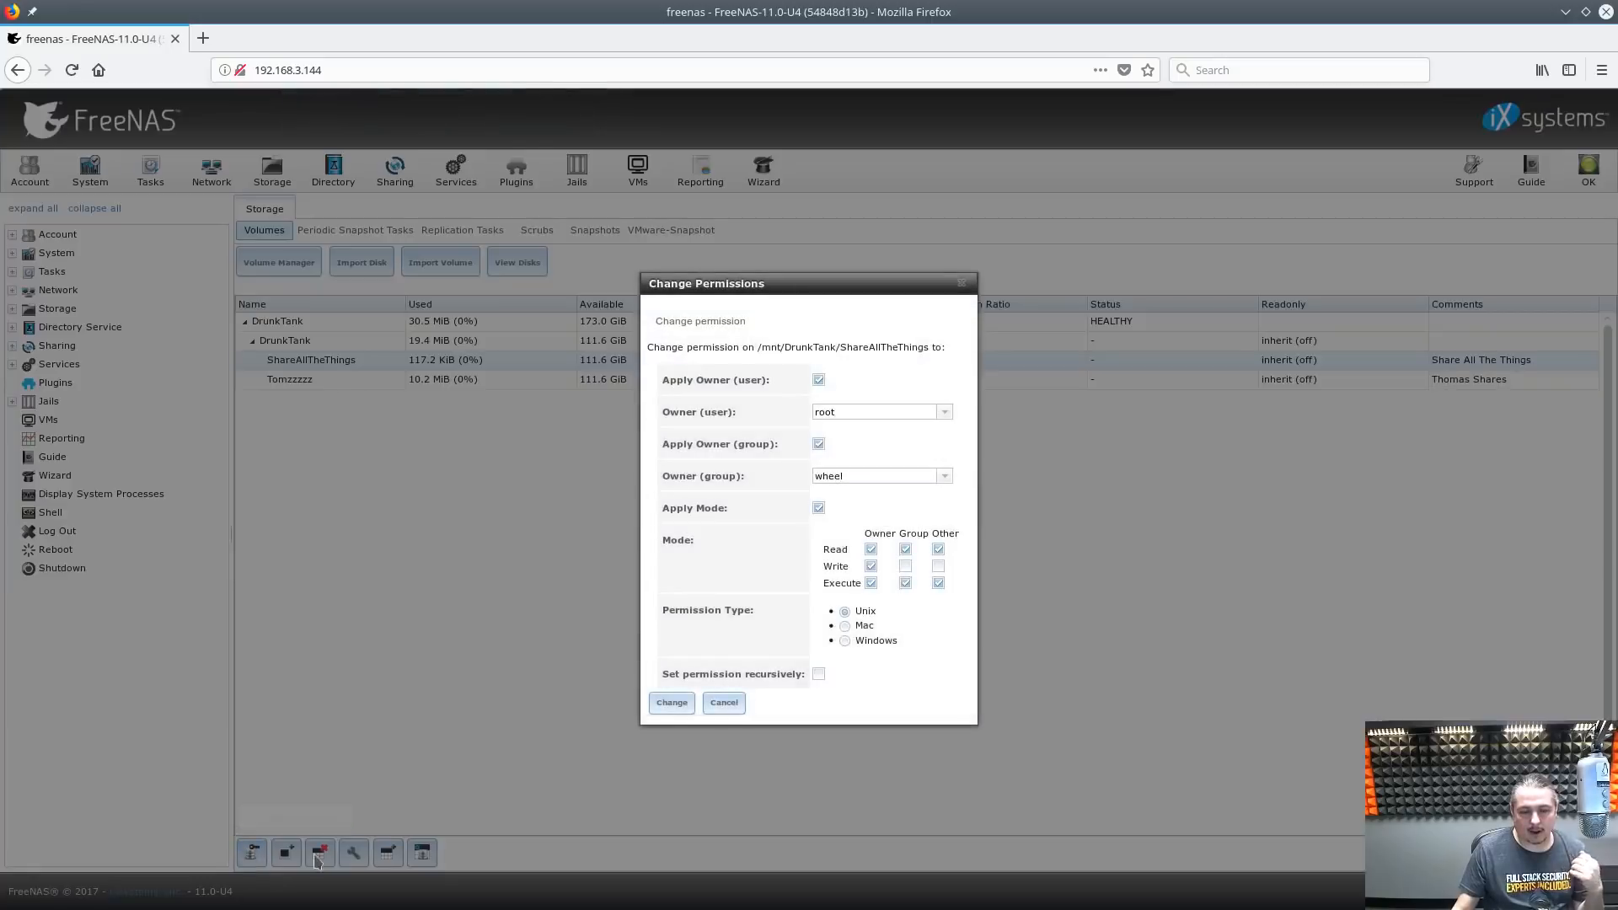
pyautogui.click(943, 412)
pyautogui.hotkey('ctrl', 'a')
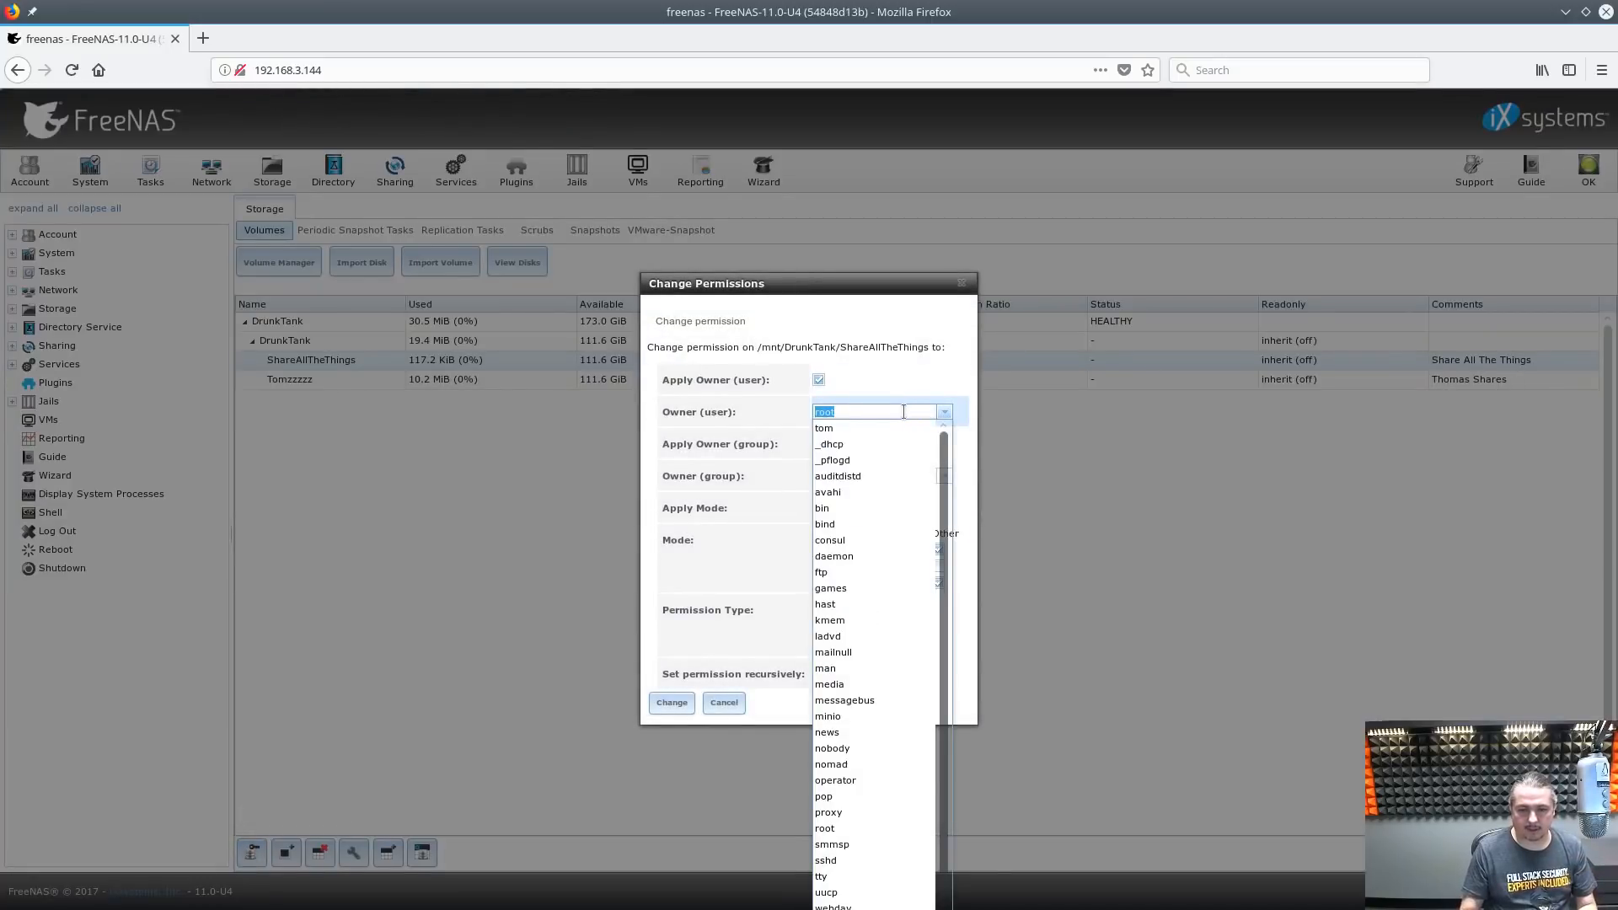
pyautogui.press('BackSpace')
pyautogui.write('no')
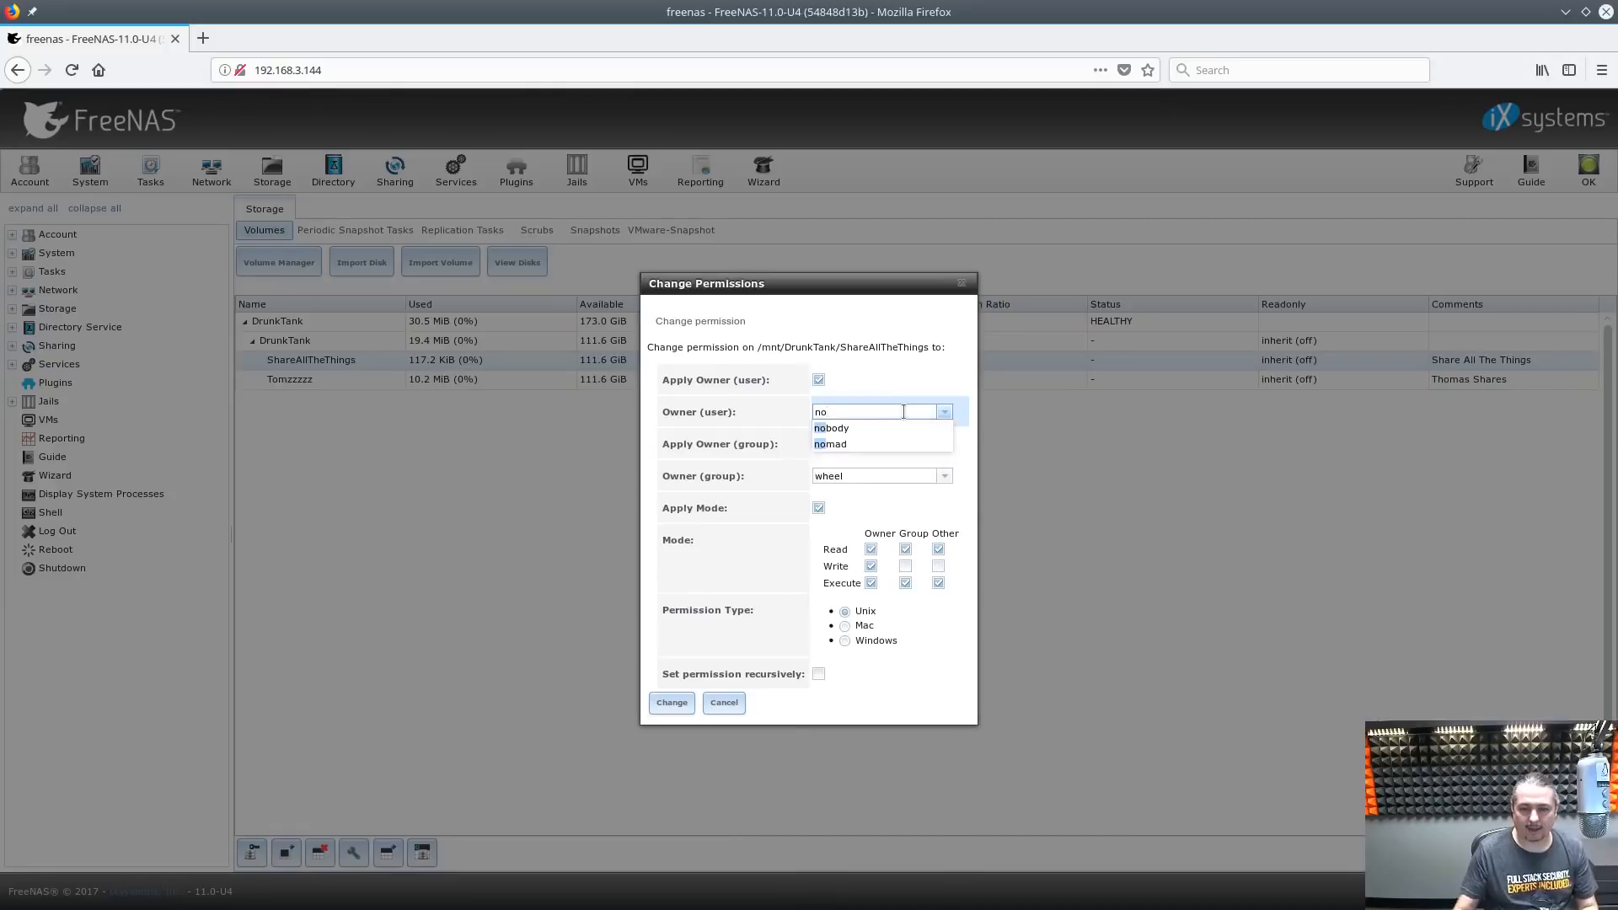
pyautogui.click(834, 428)
pyautogui.click(867, 476)
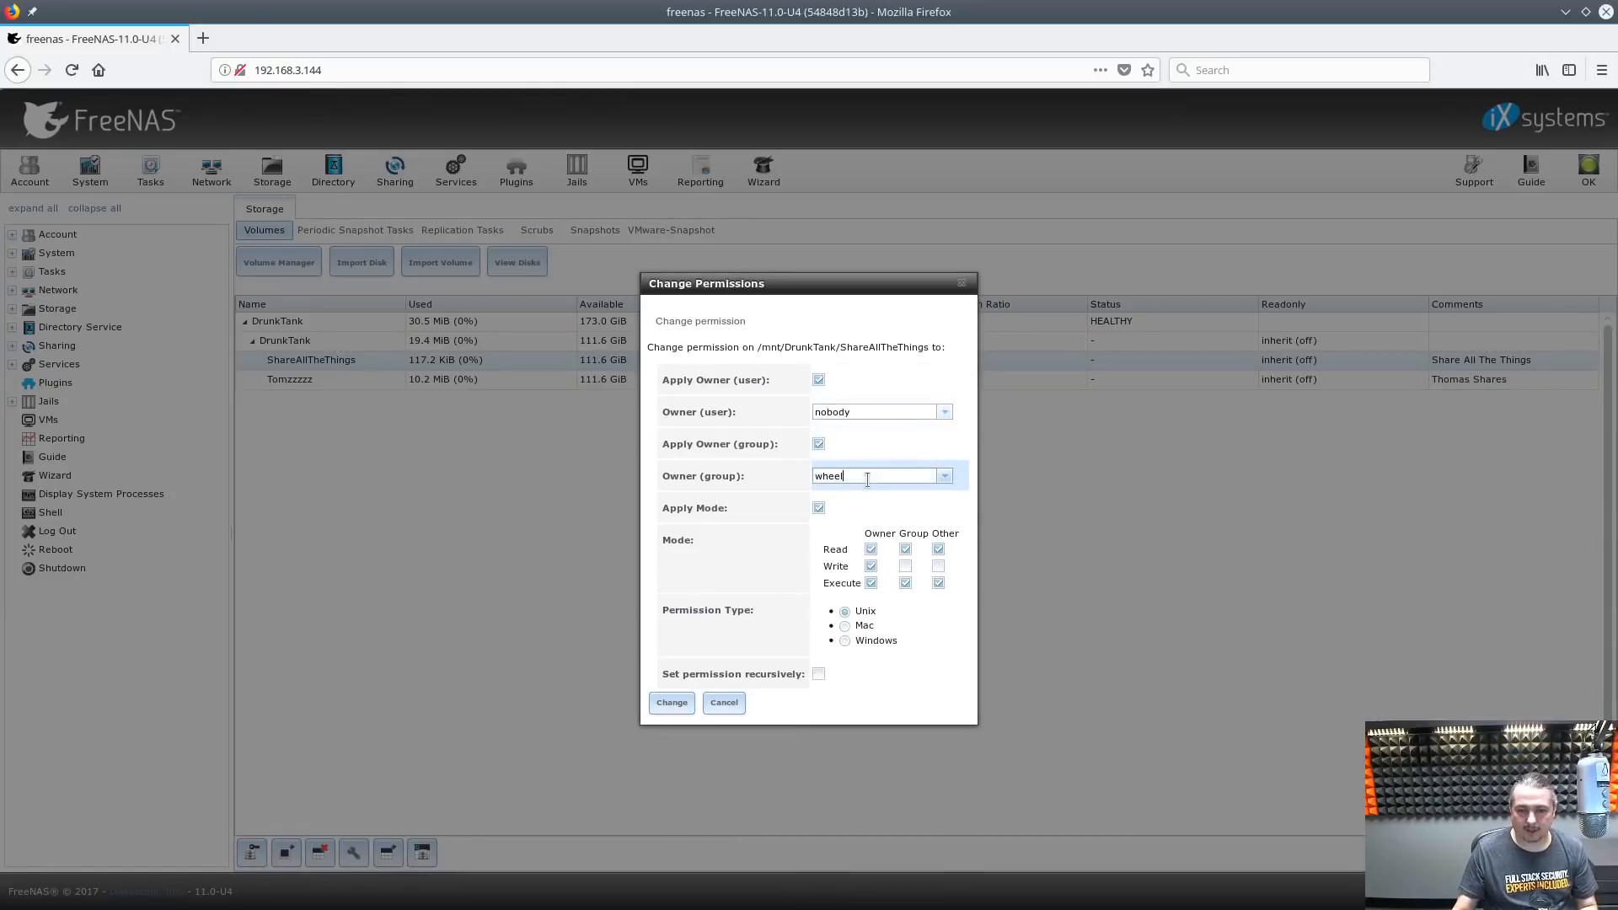
pyautogui.hotkey('ctrl', 'a')
pyautogui.press('BackSpace')
pyautogui.write('no')
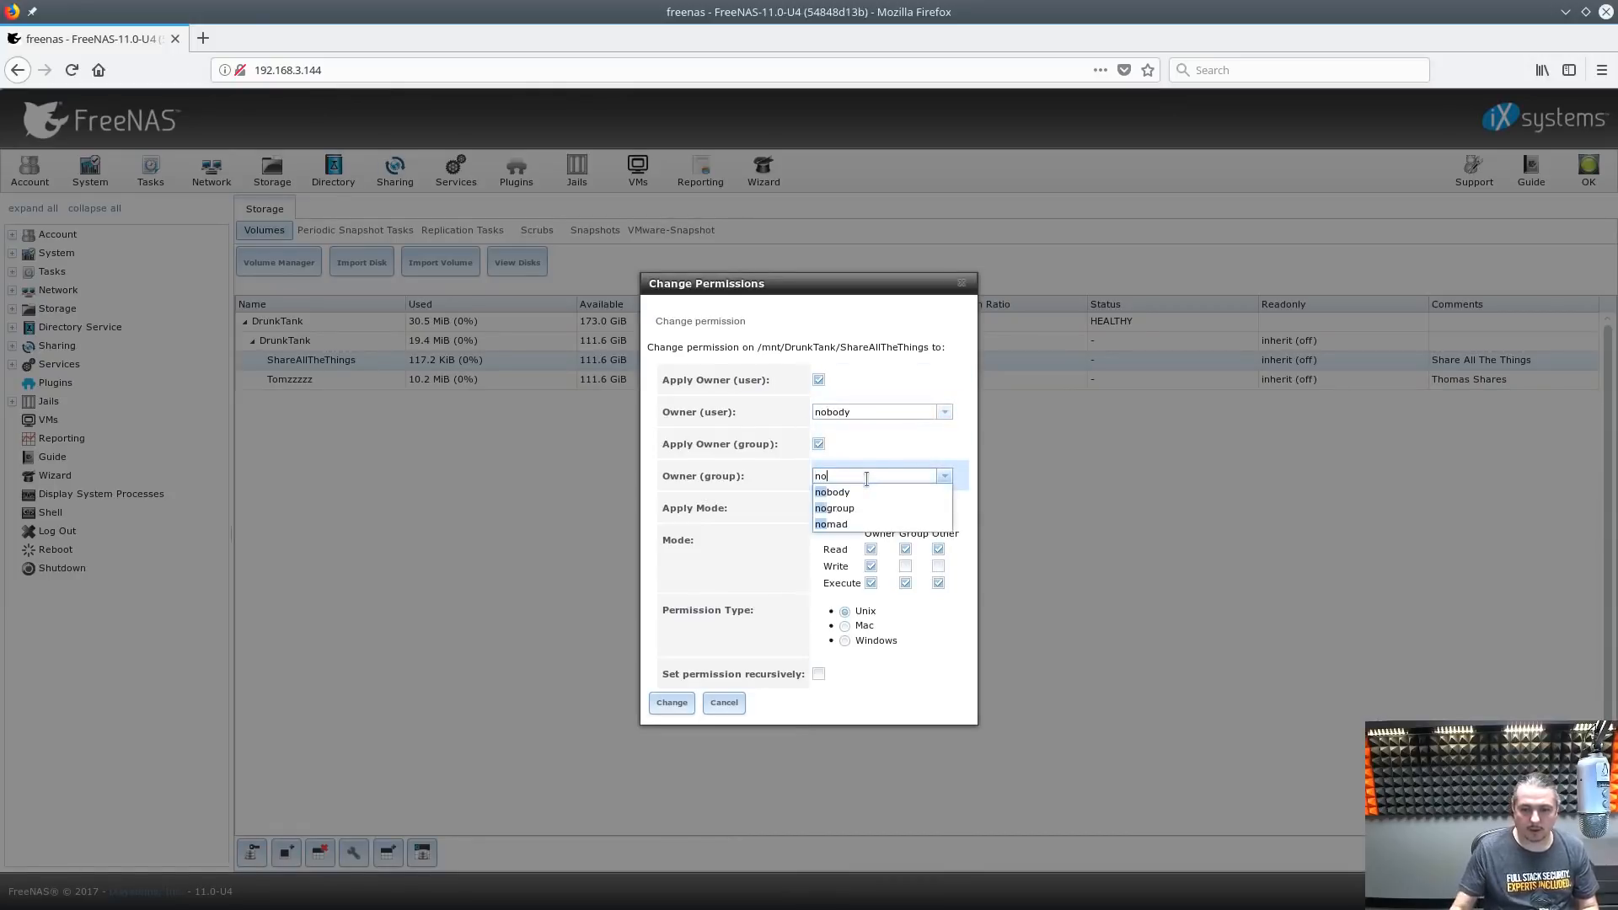
pyautogui.click(832, 492)
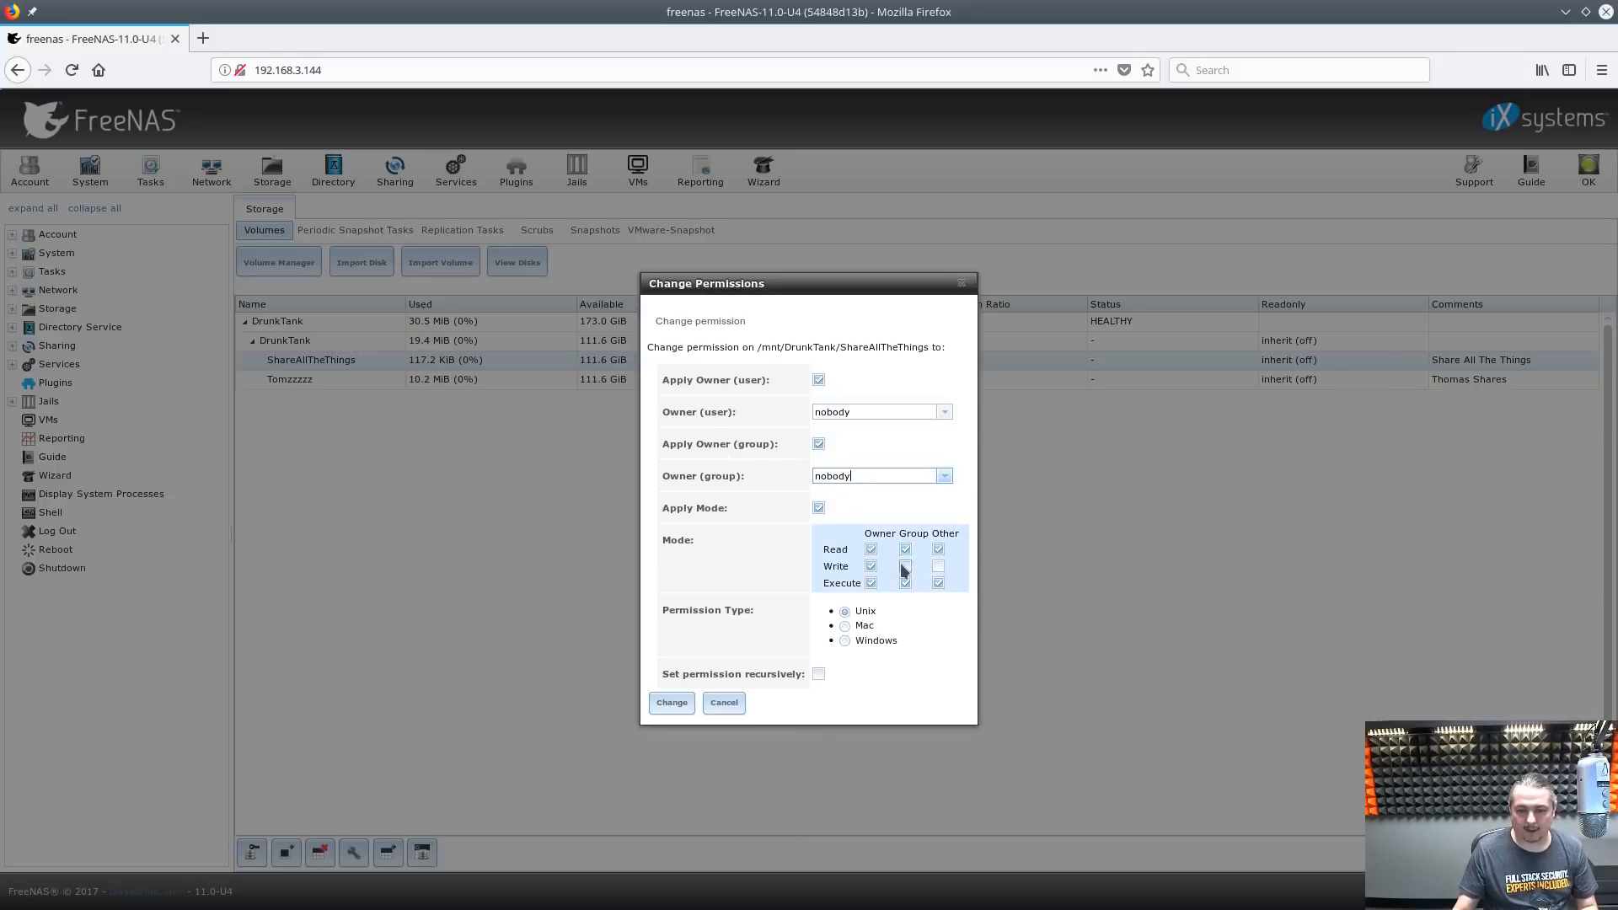
# Grant write to group and other, apply recursively, and save the permissions
pyautogui.click(904, 566)
pyautogui.click(938, 566)
pyautogui.click(818, 674)
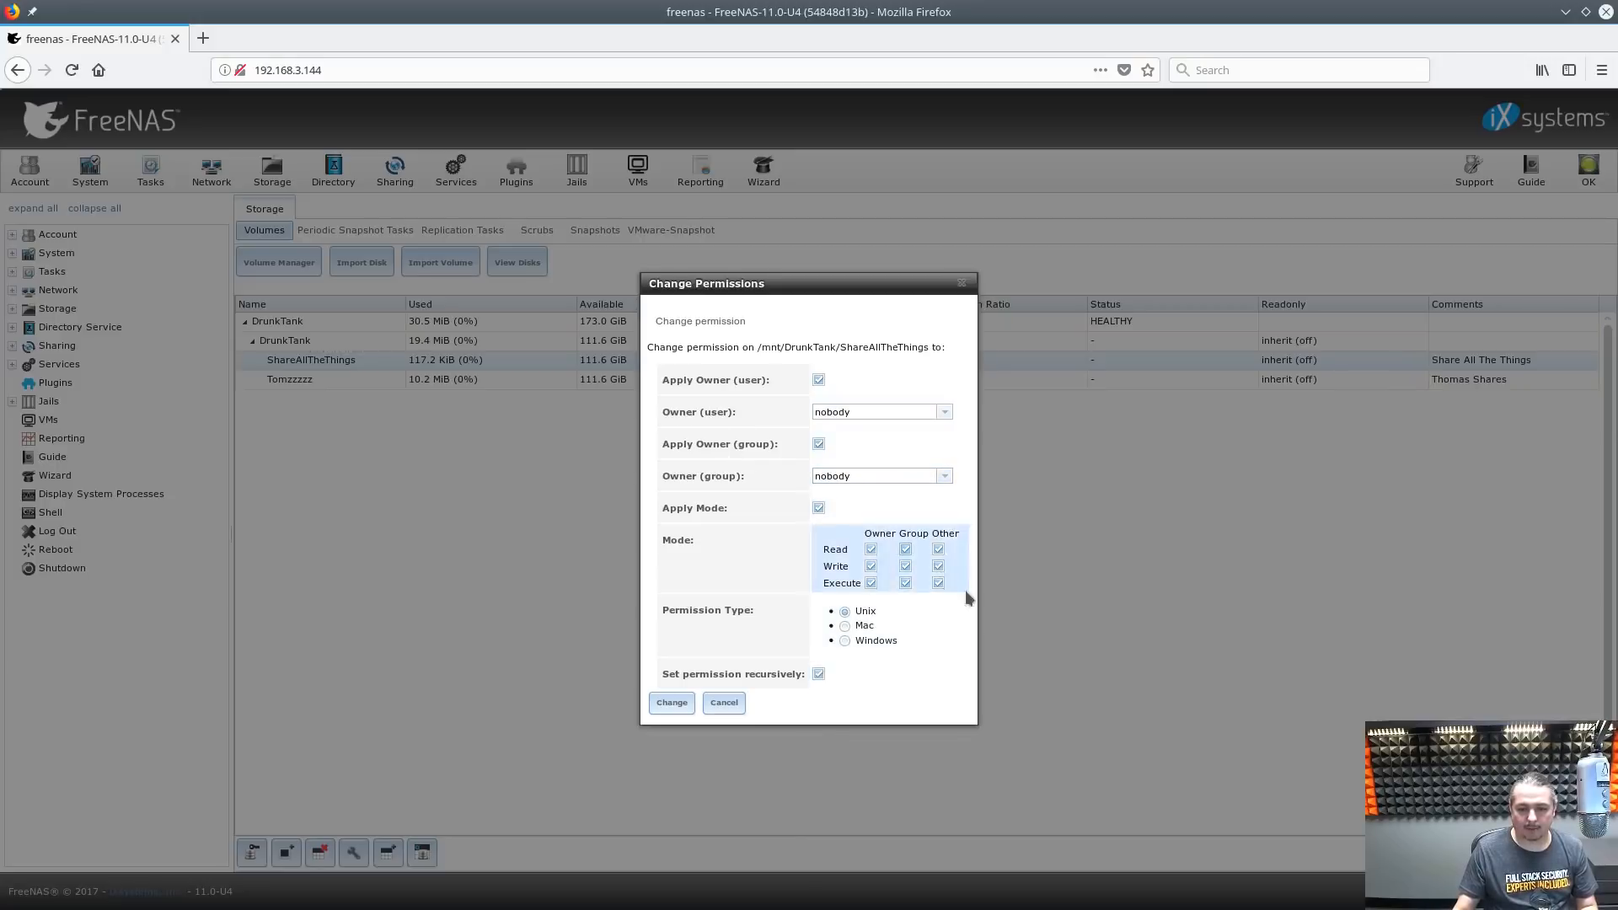
pyautogui.click(678, 704)
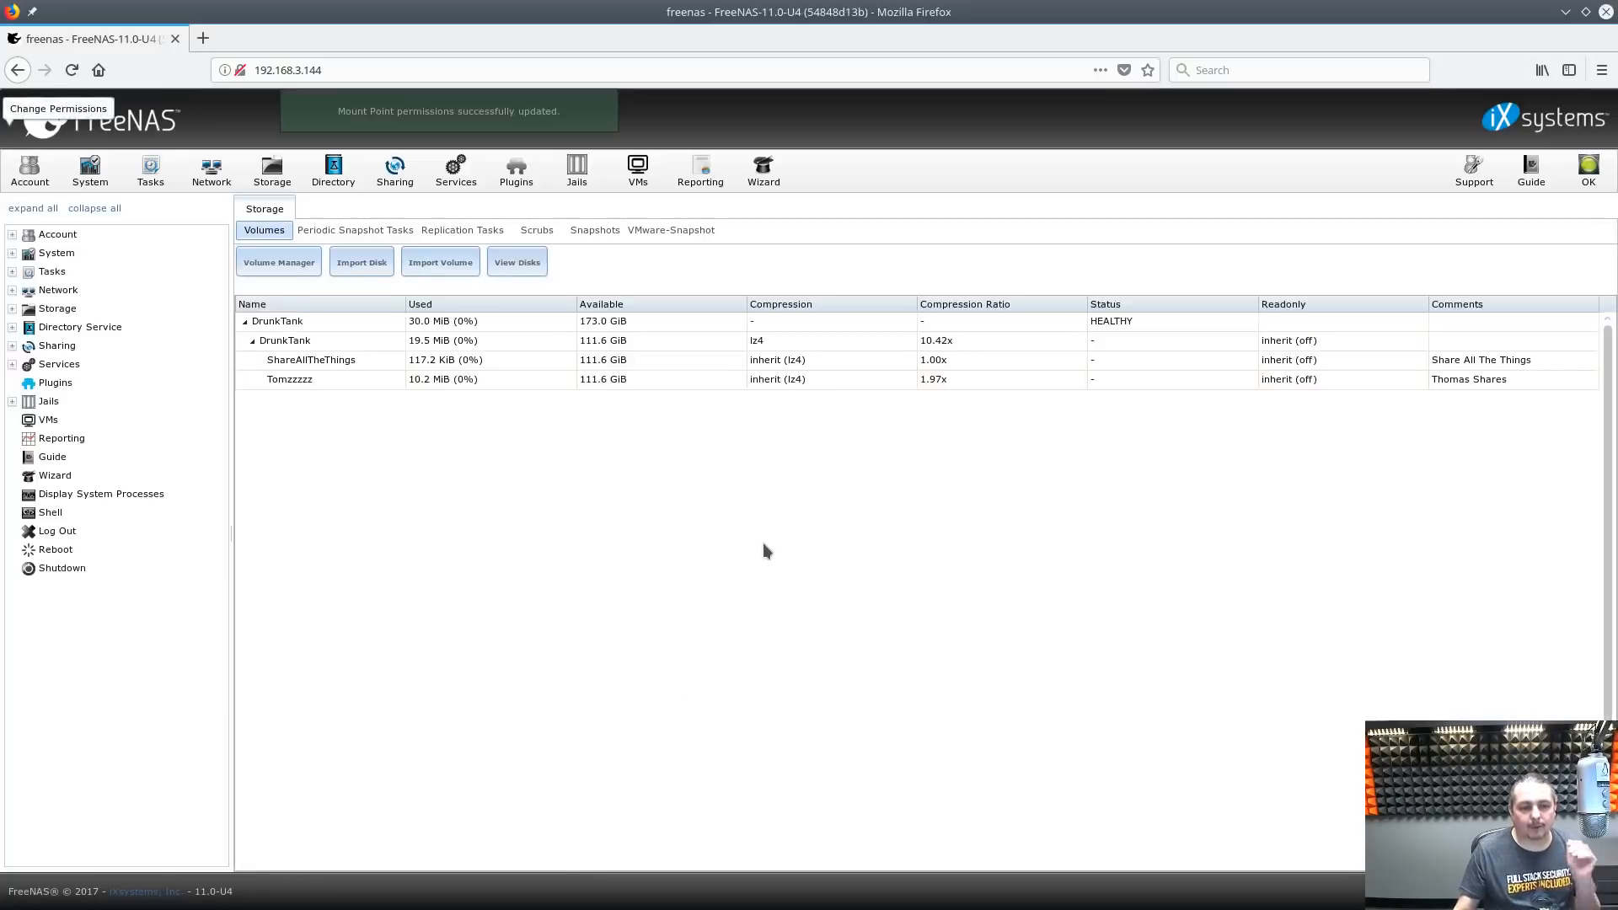
# Look through the SMB service settings (guest account nobody), cancel unchanged, and go to Sharing
pyautogui.click(464, 187)
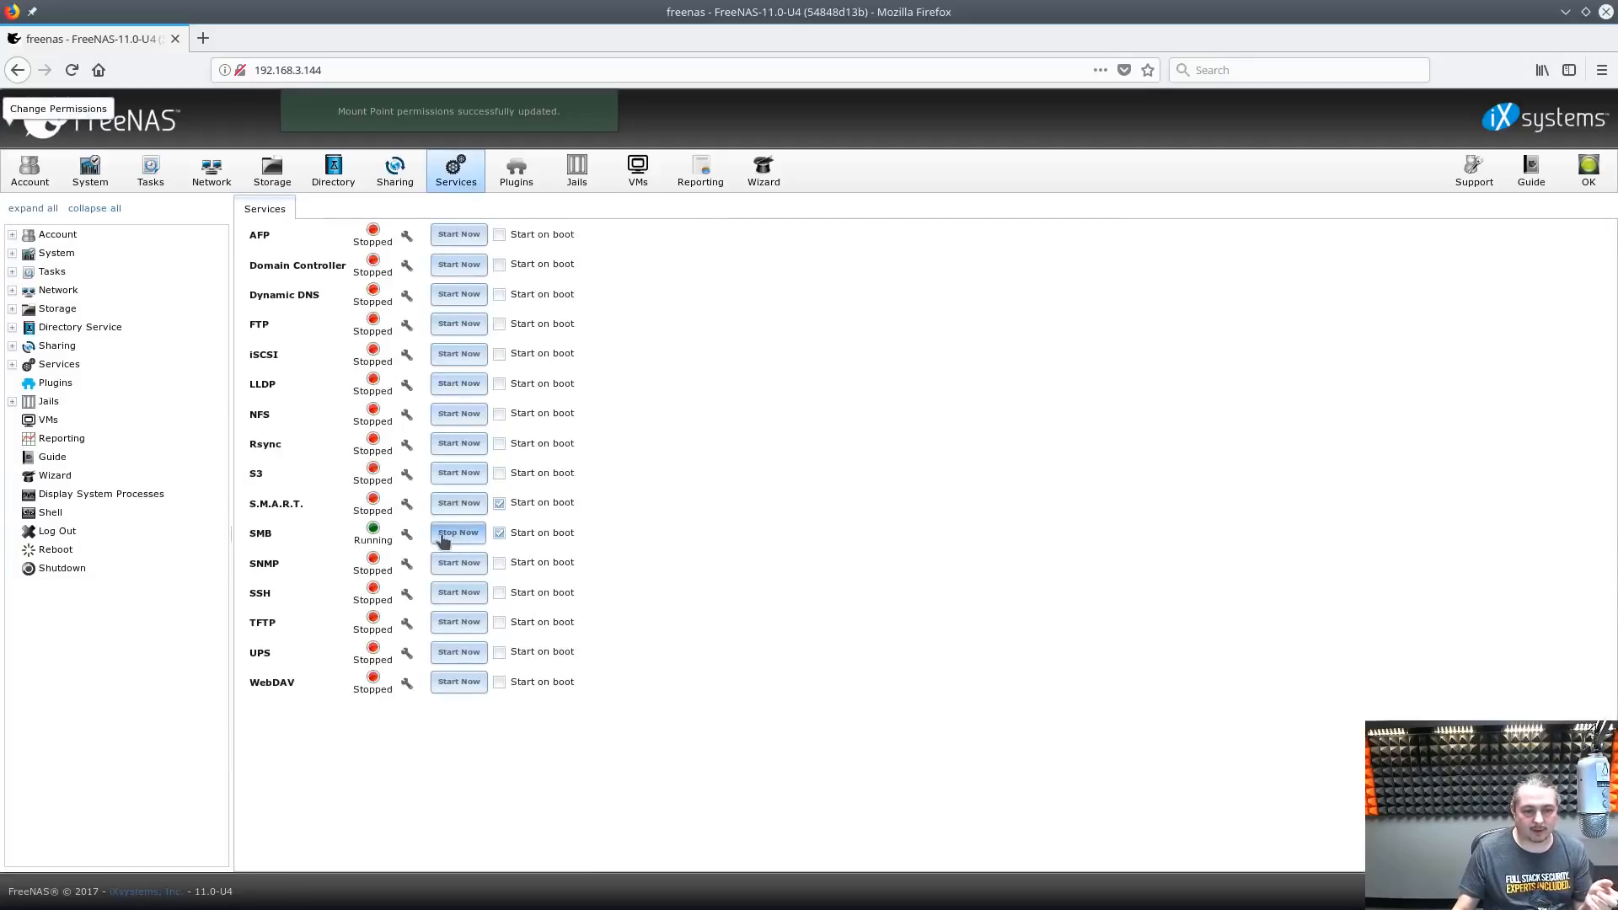
pyautogui.click(408, 536)
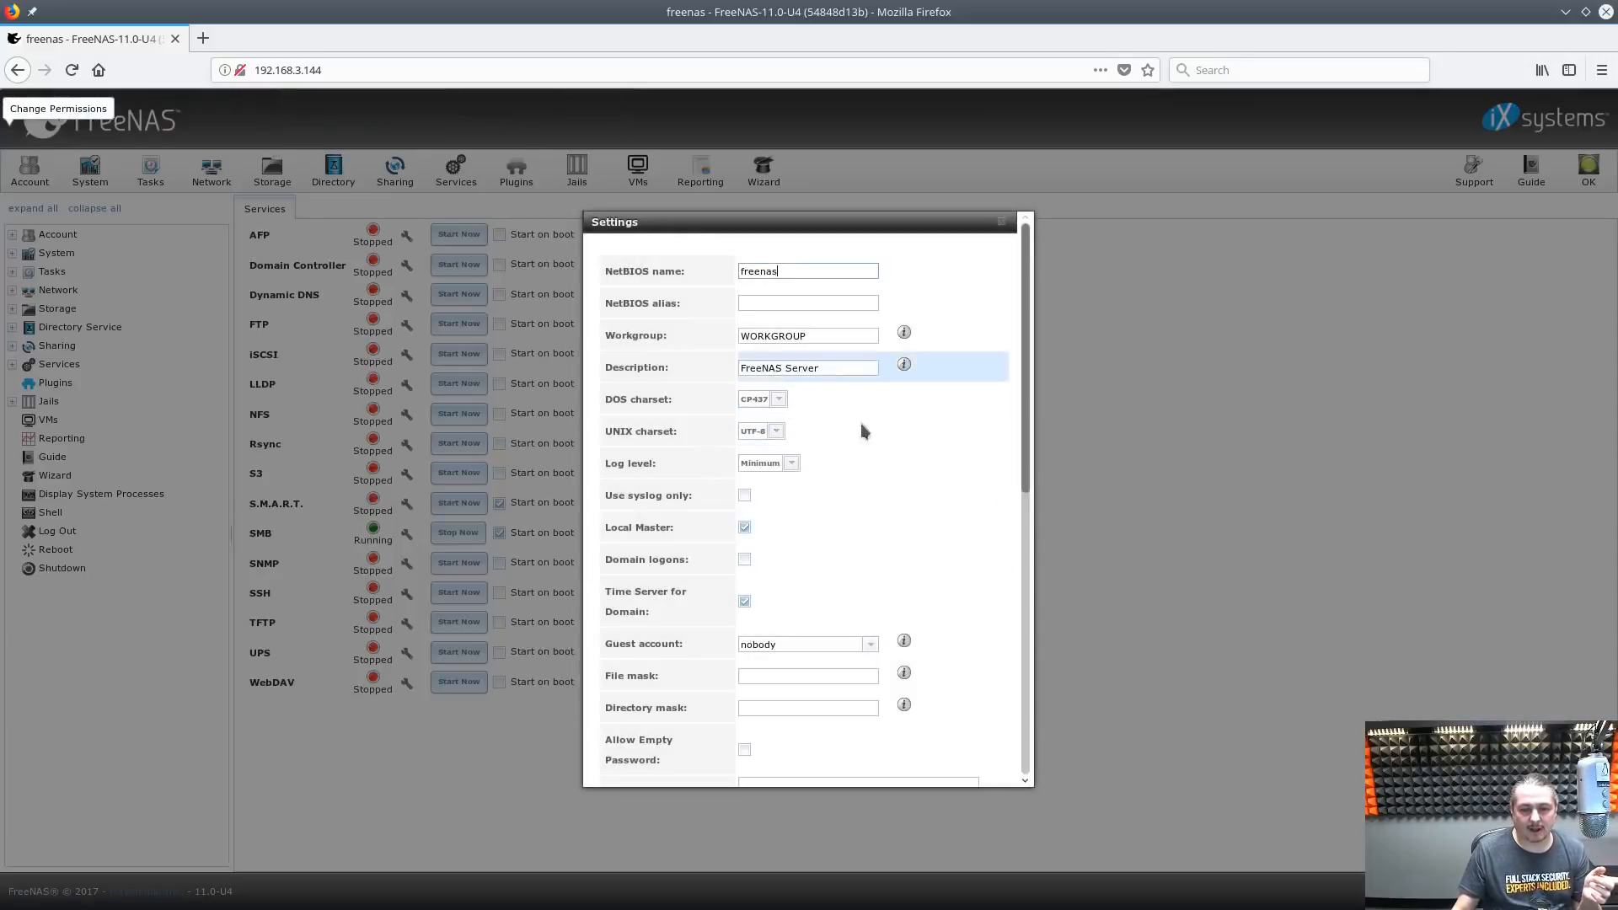
pyautogui.scroll(-1, 857, 539)
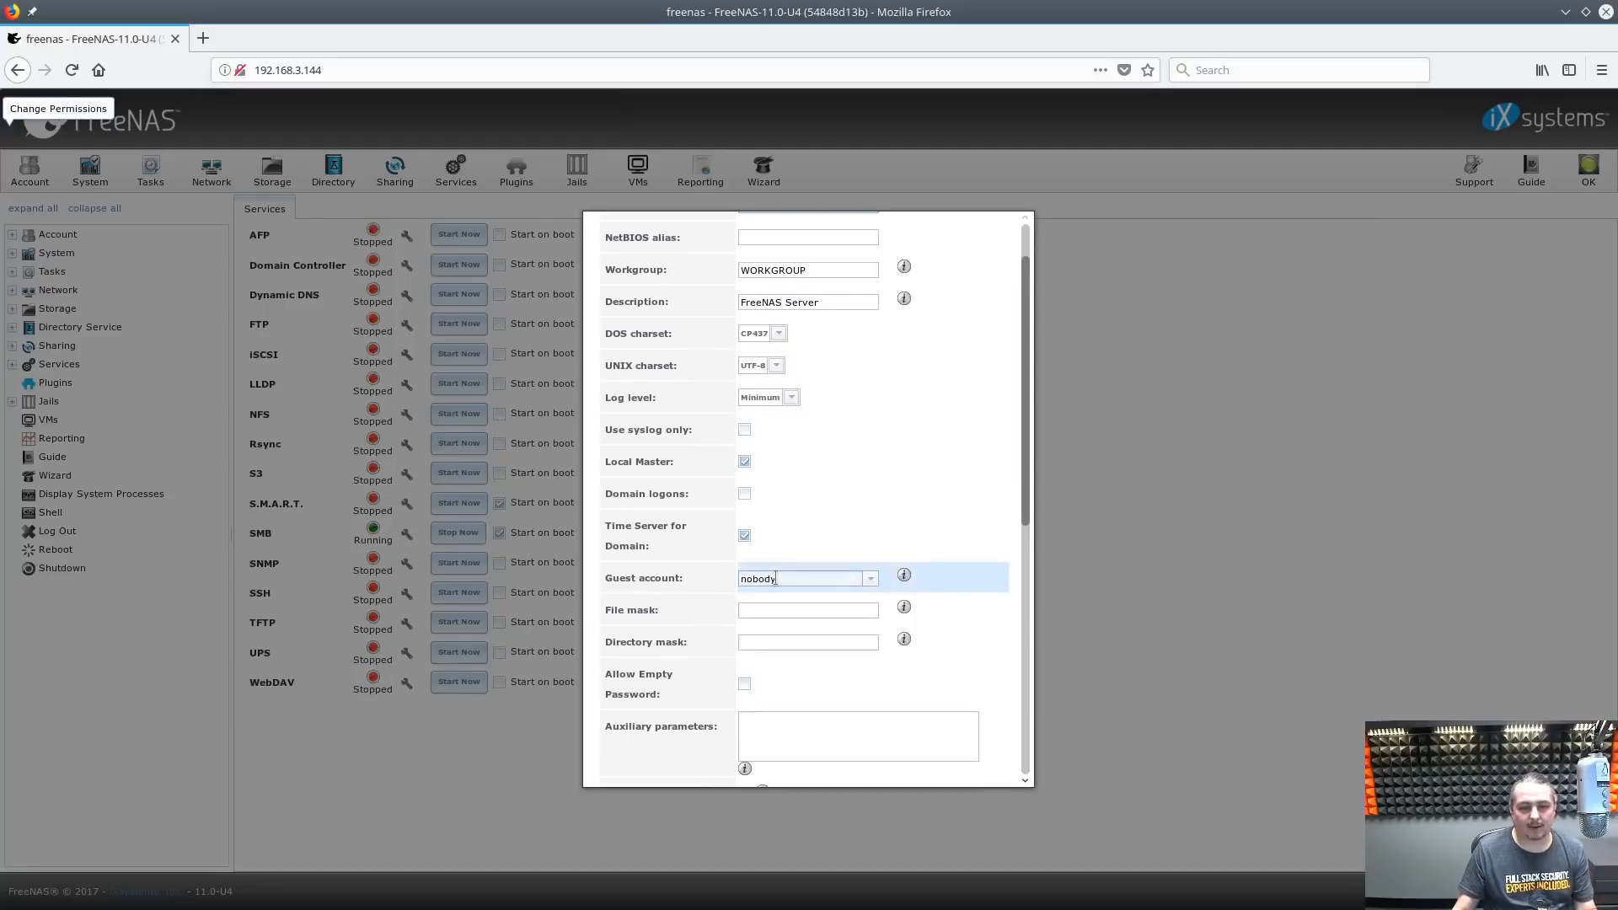
pyautogui.click(1129, 363)
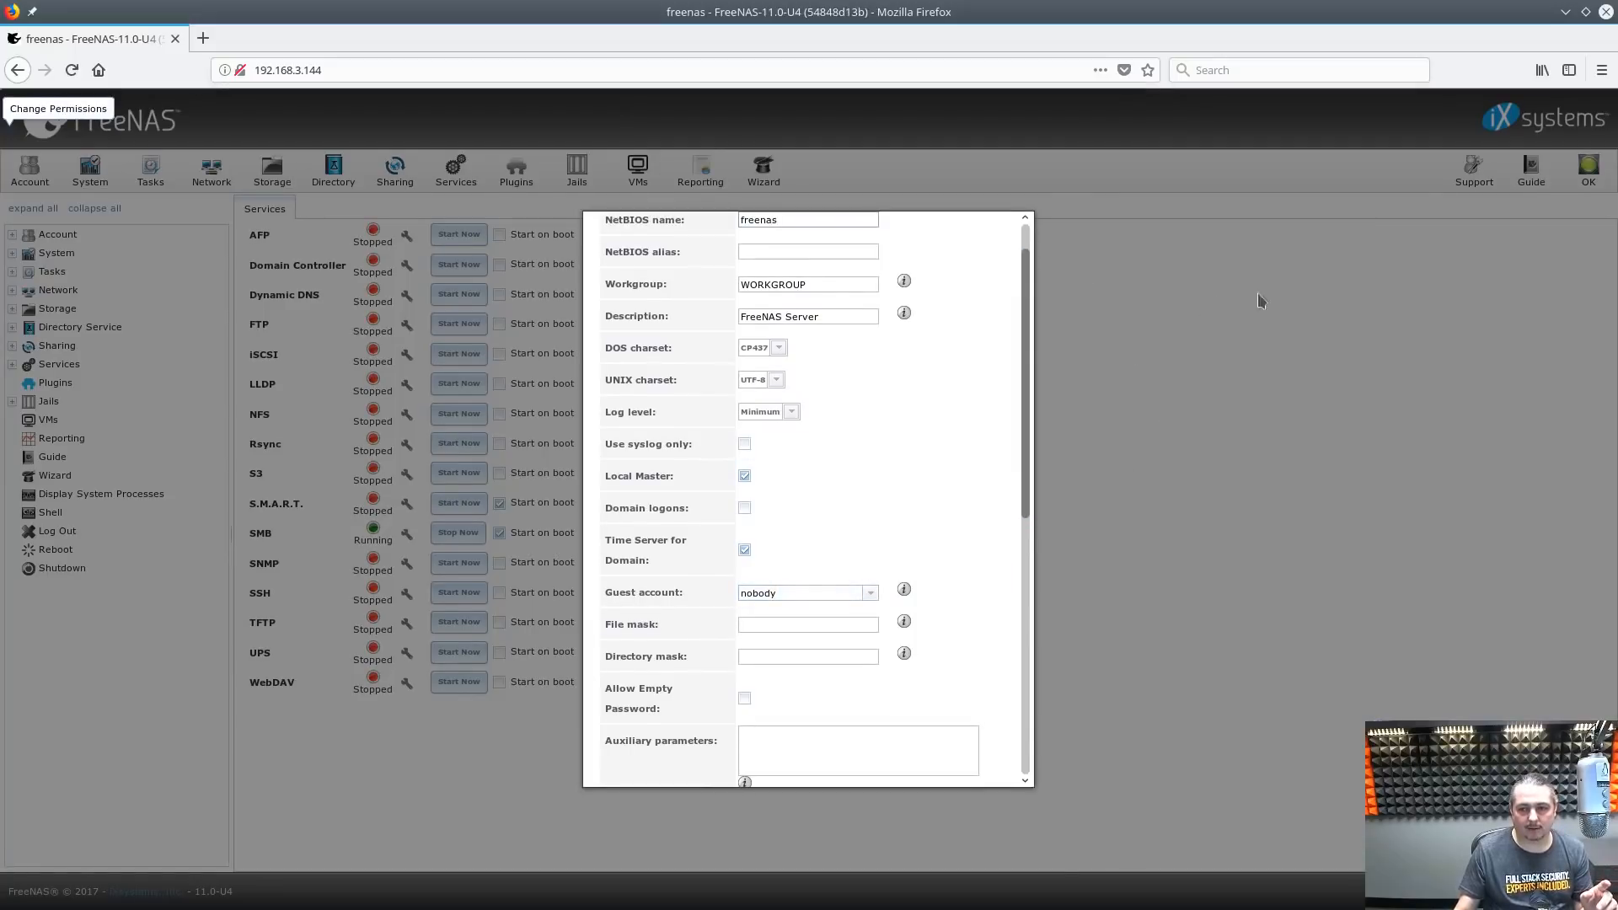
pyautogui.scroll(-3, 862, 697)
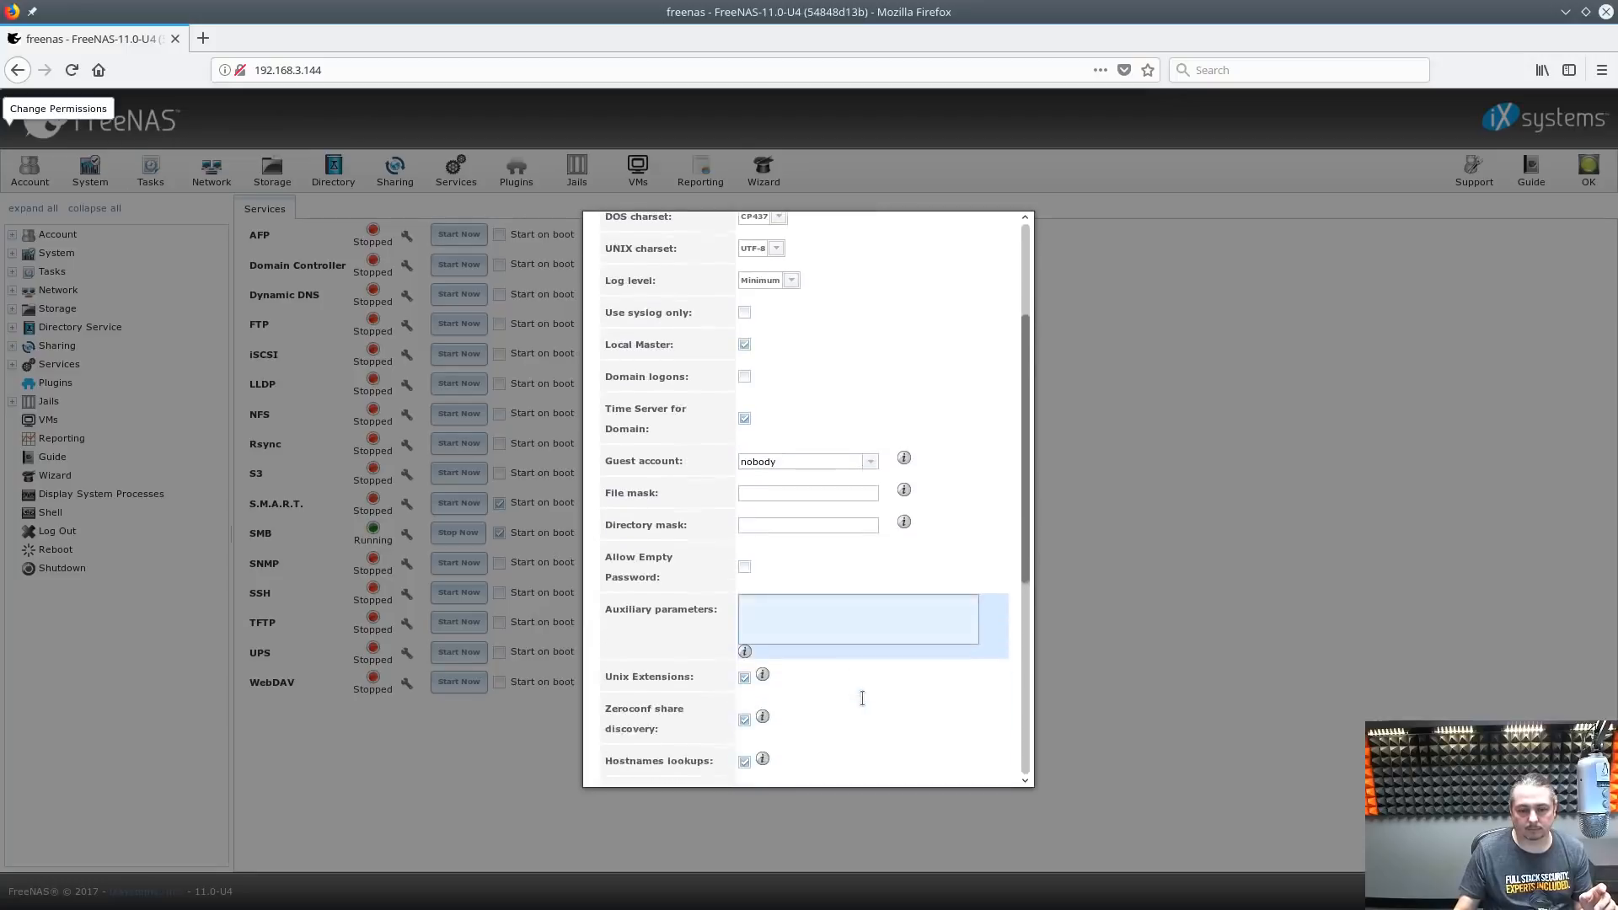
pyautogui.scroll(-8, 861, 698)
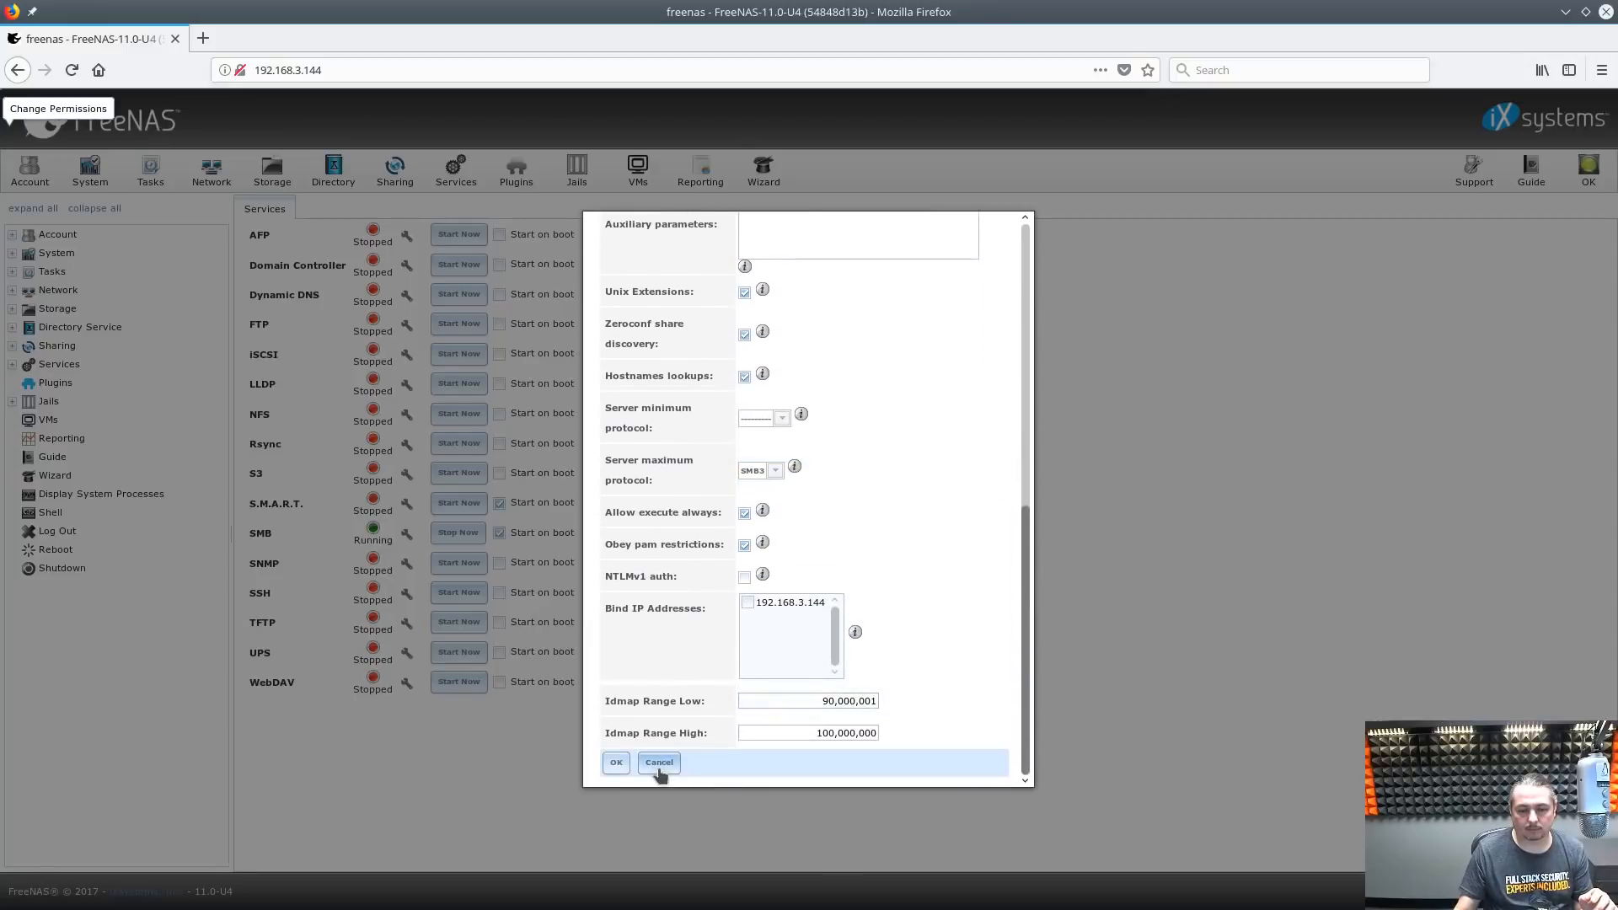
pyautogui.click(659, 764)
pyautogui.click(401, 187)
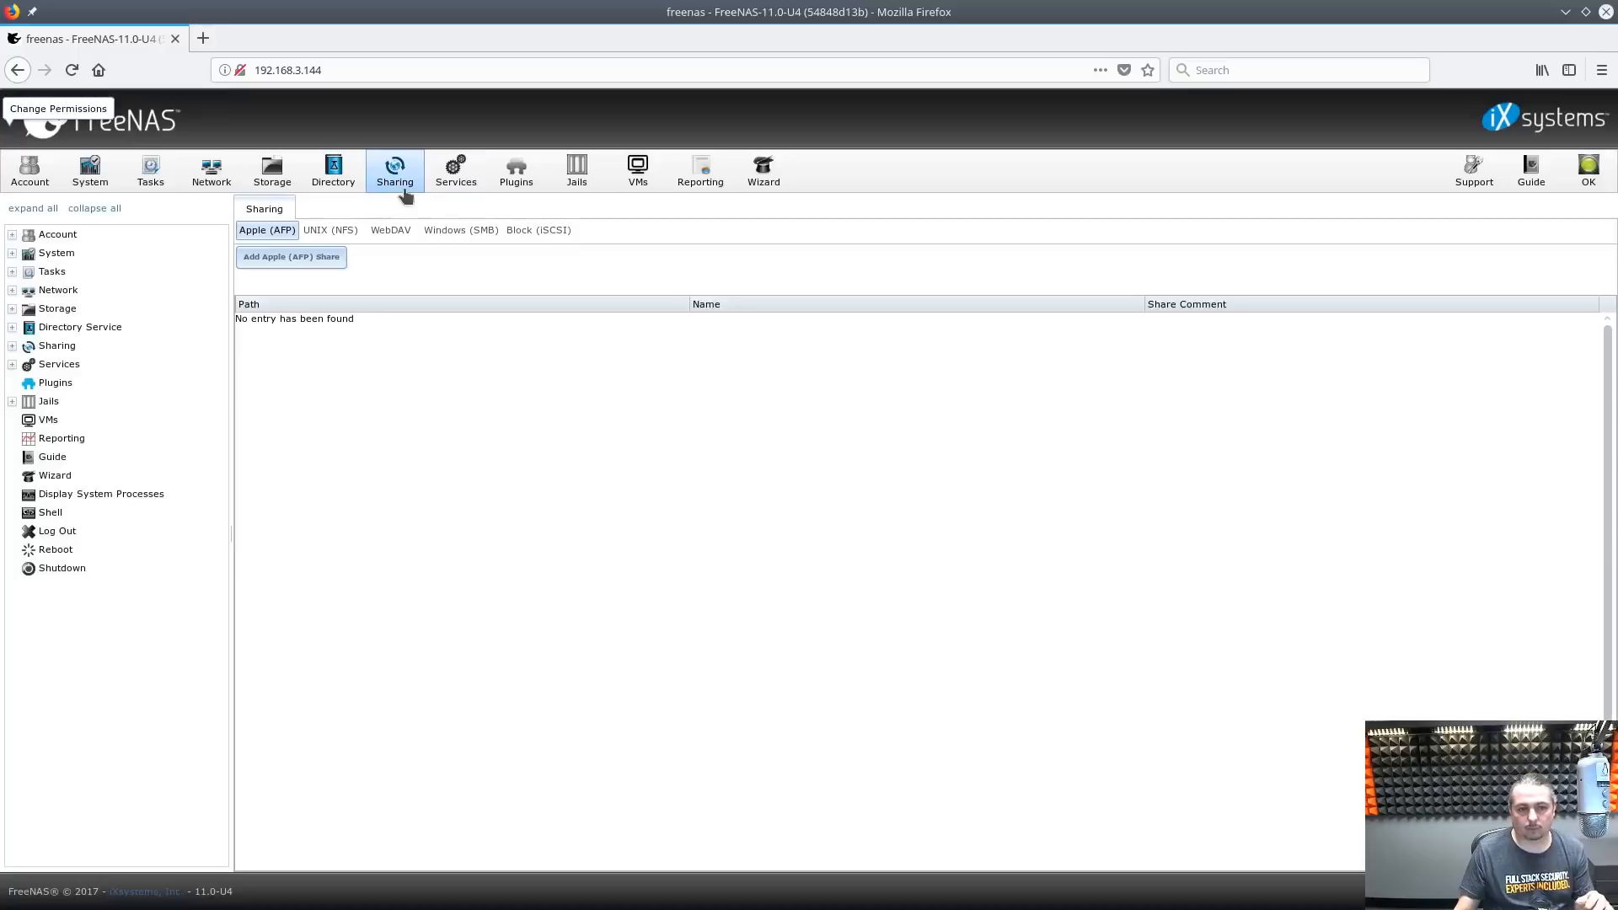
# Start a new SMB share with path /mnt/DrunkTank/ShareAllTheThings and name ShareAllThings
pyautogui.click(440, 232)
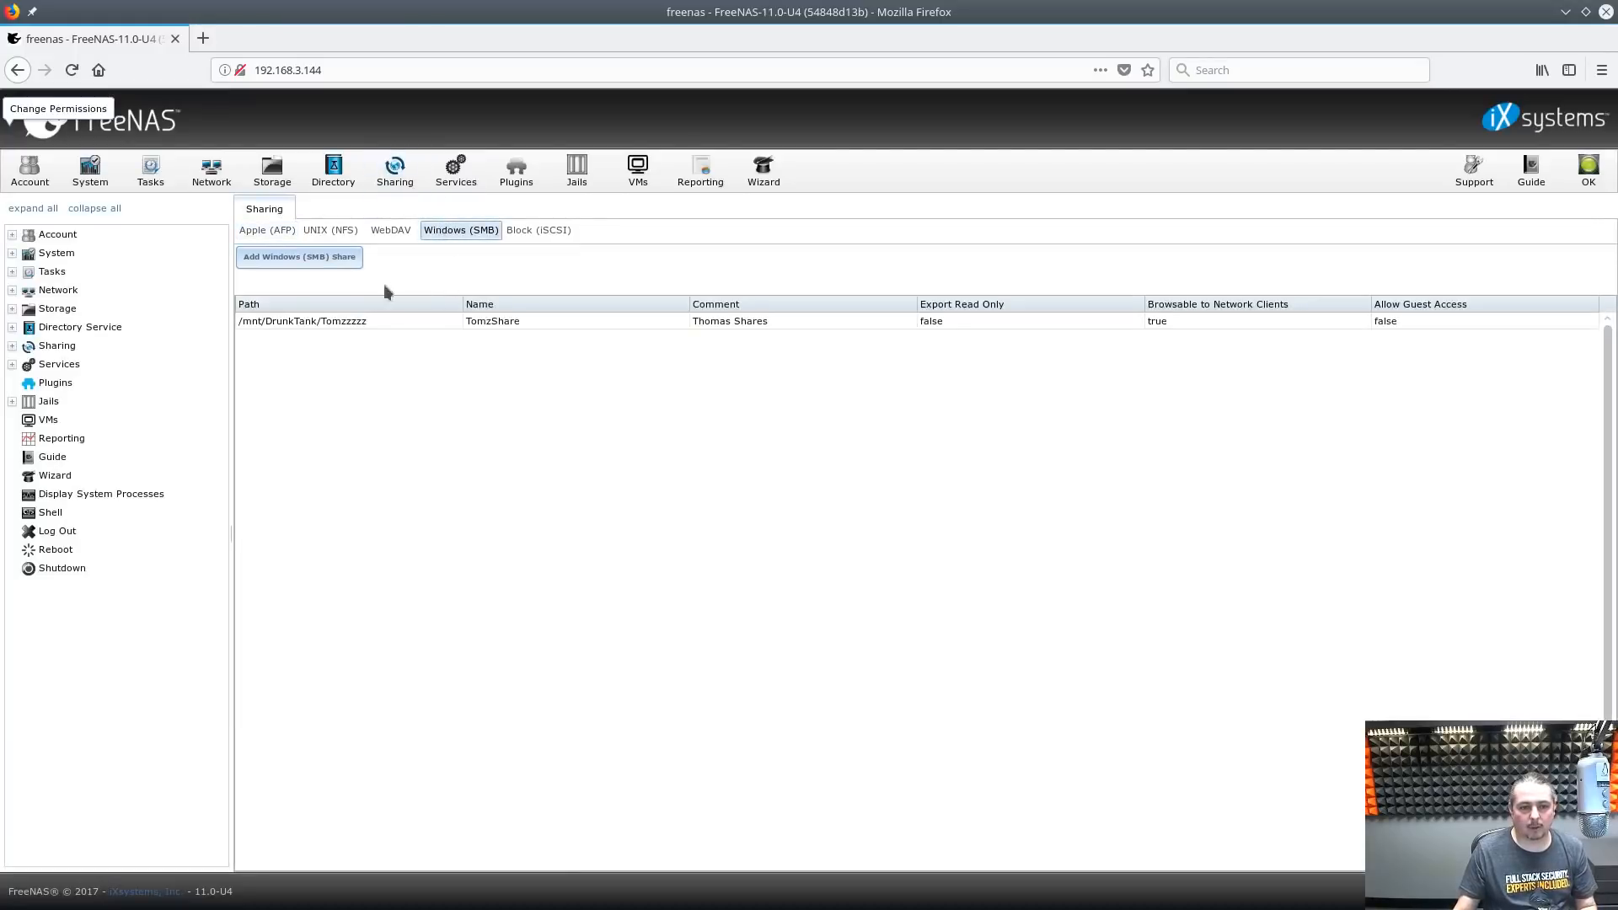
pyautogui.click(319, 261)
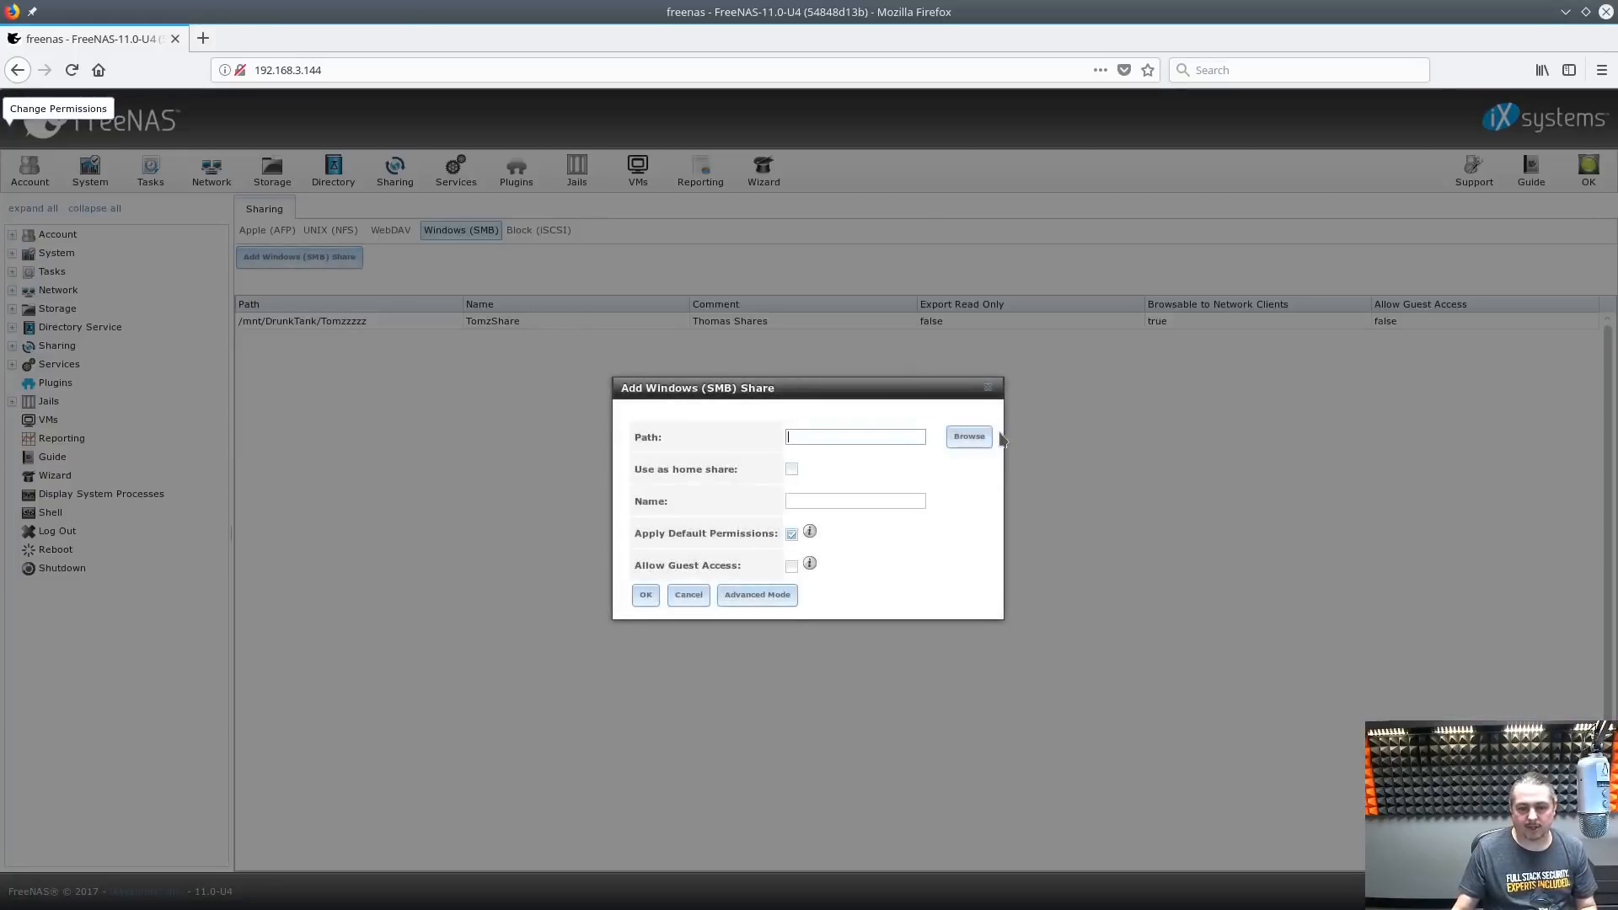
pyautogui.click(969, 436)
pyautogui.click(812, 372)
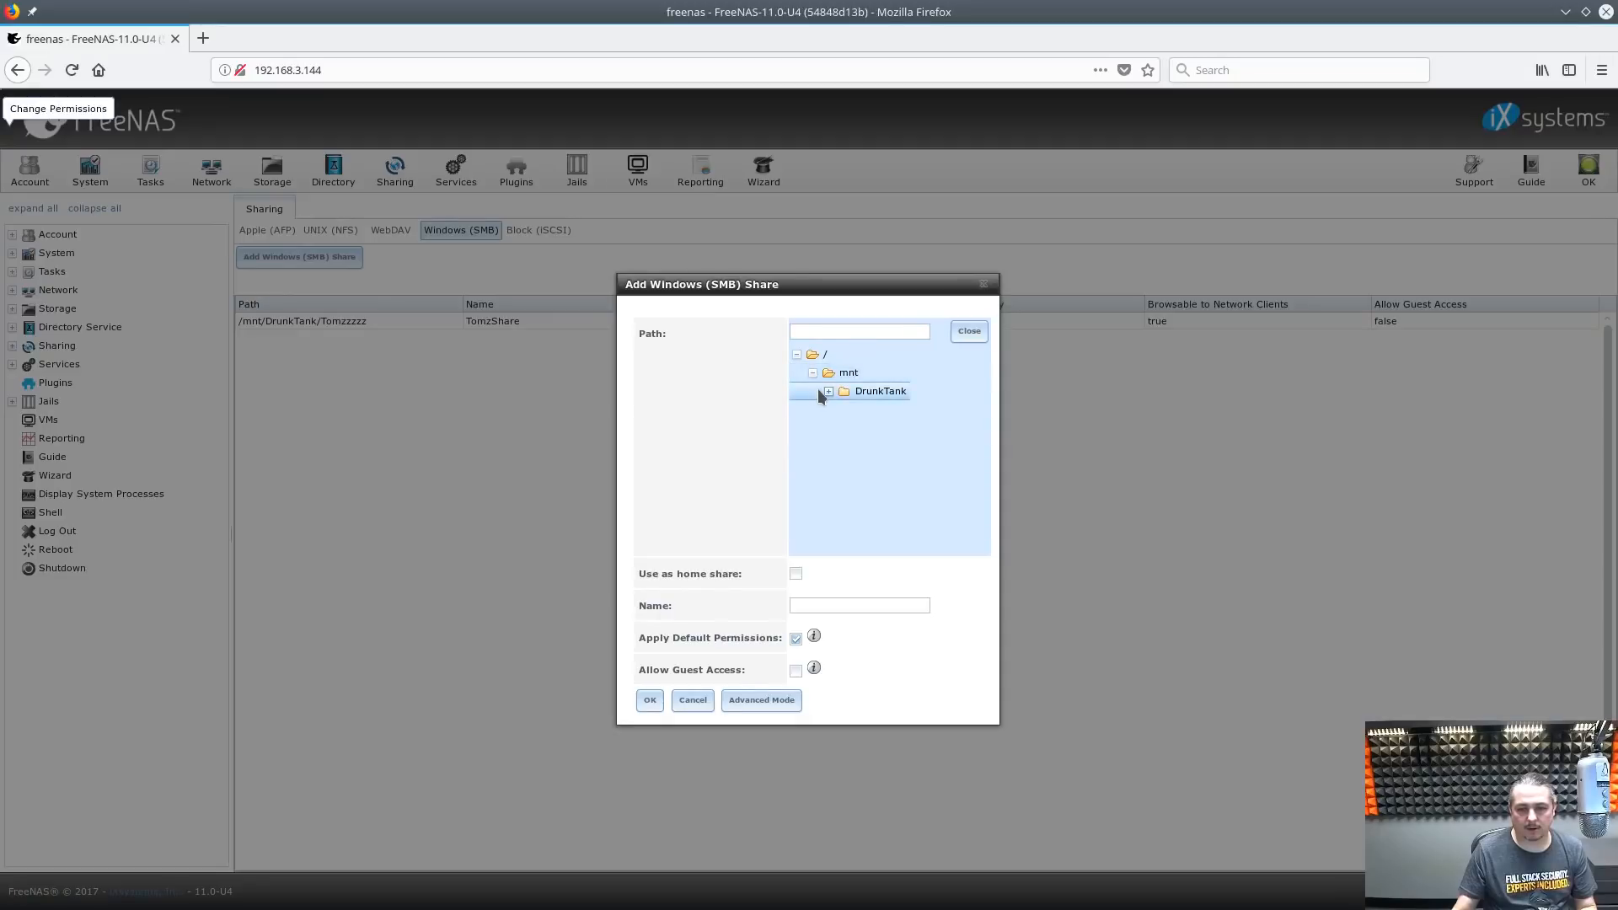
pyautogui.click(828, 391)
pyautogui.click(912, 409)
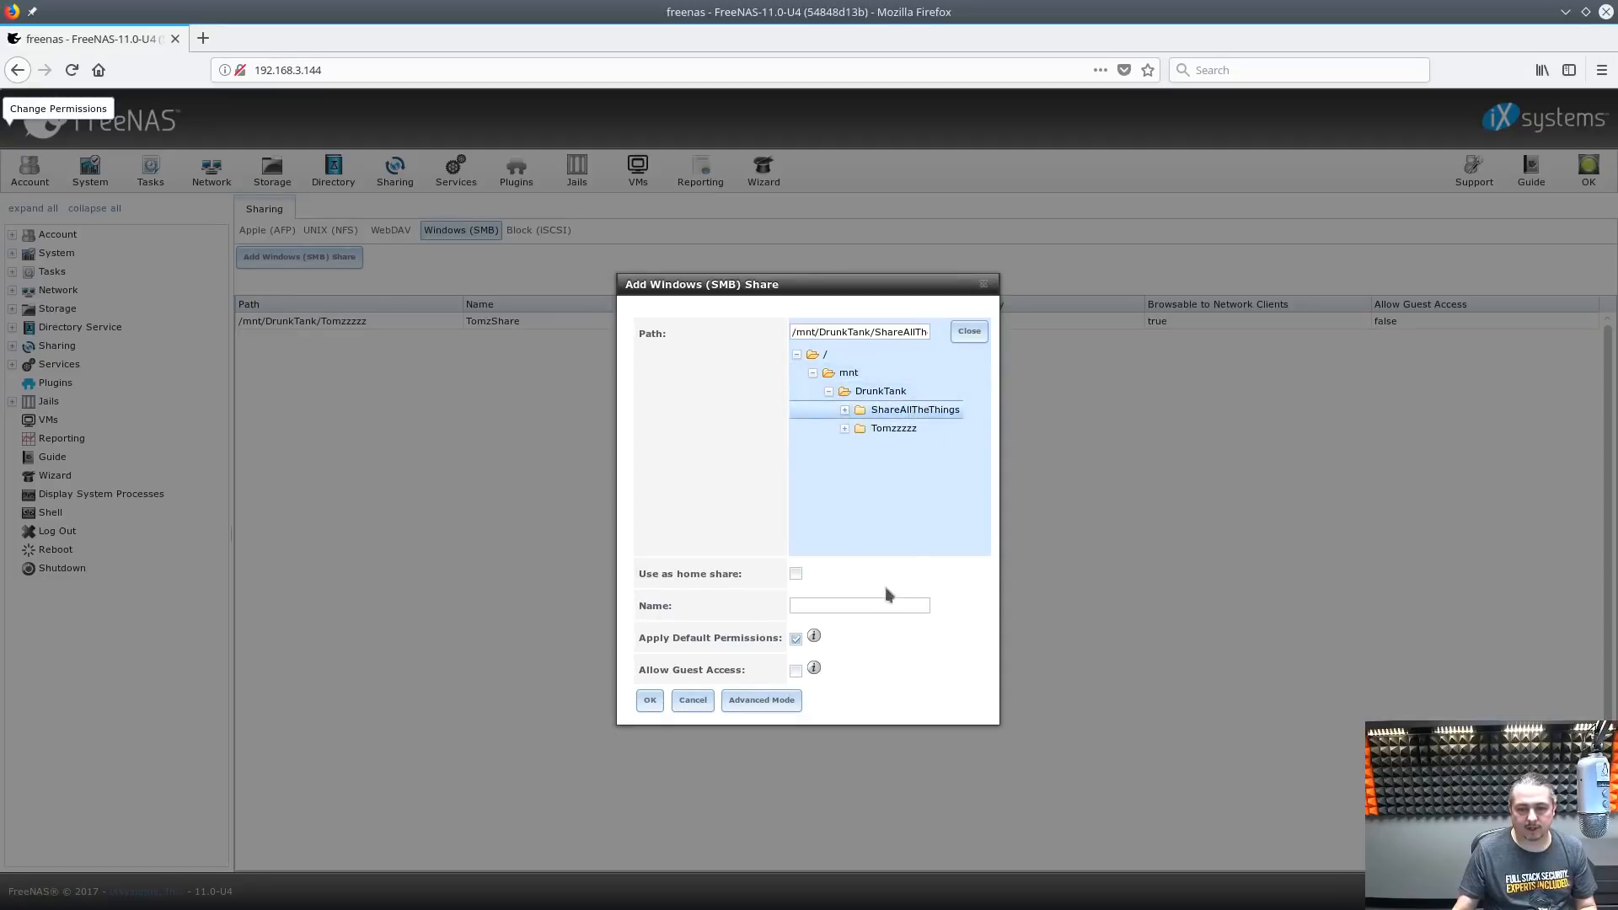
pyautogui.click(844, 607)
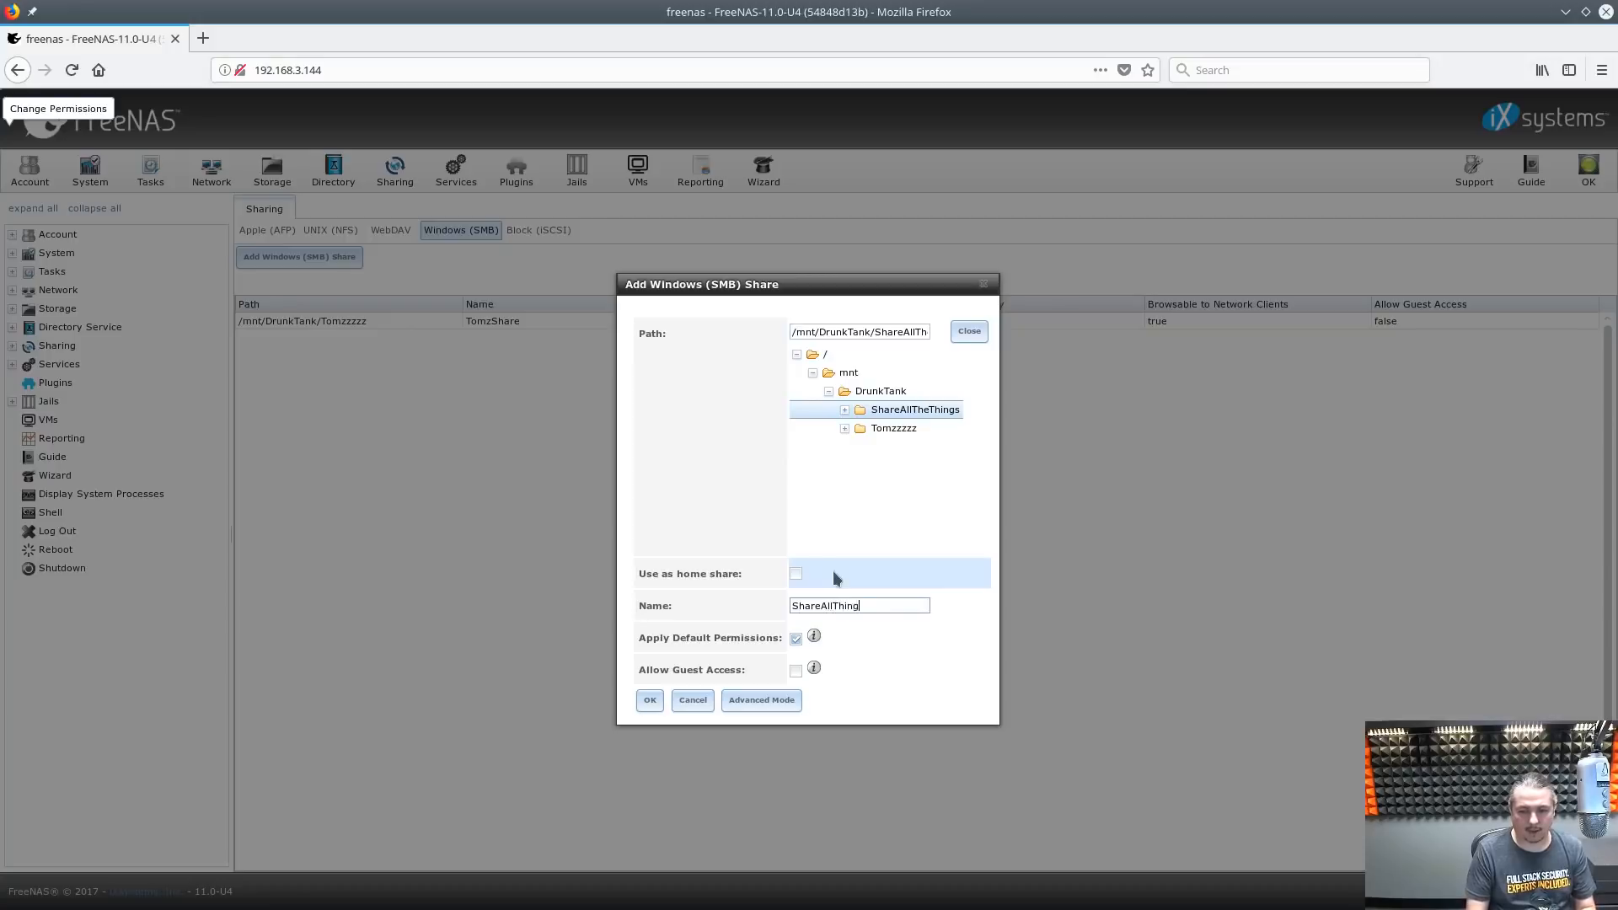
pyautogui.doubleClick(889, 603)
pyautogui.hotkey('ctrl', 'c')
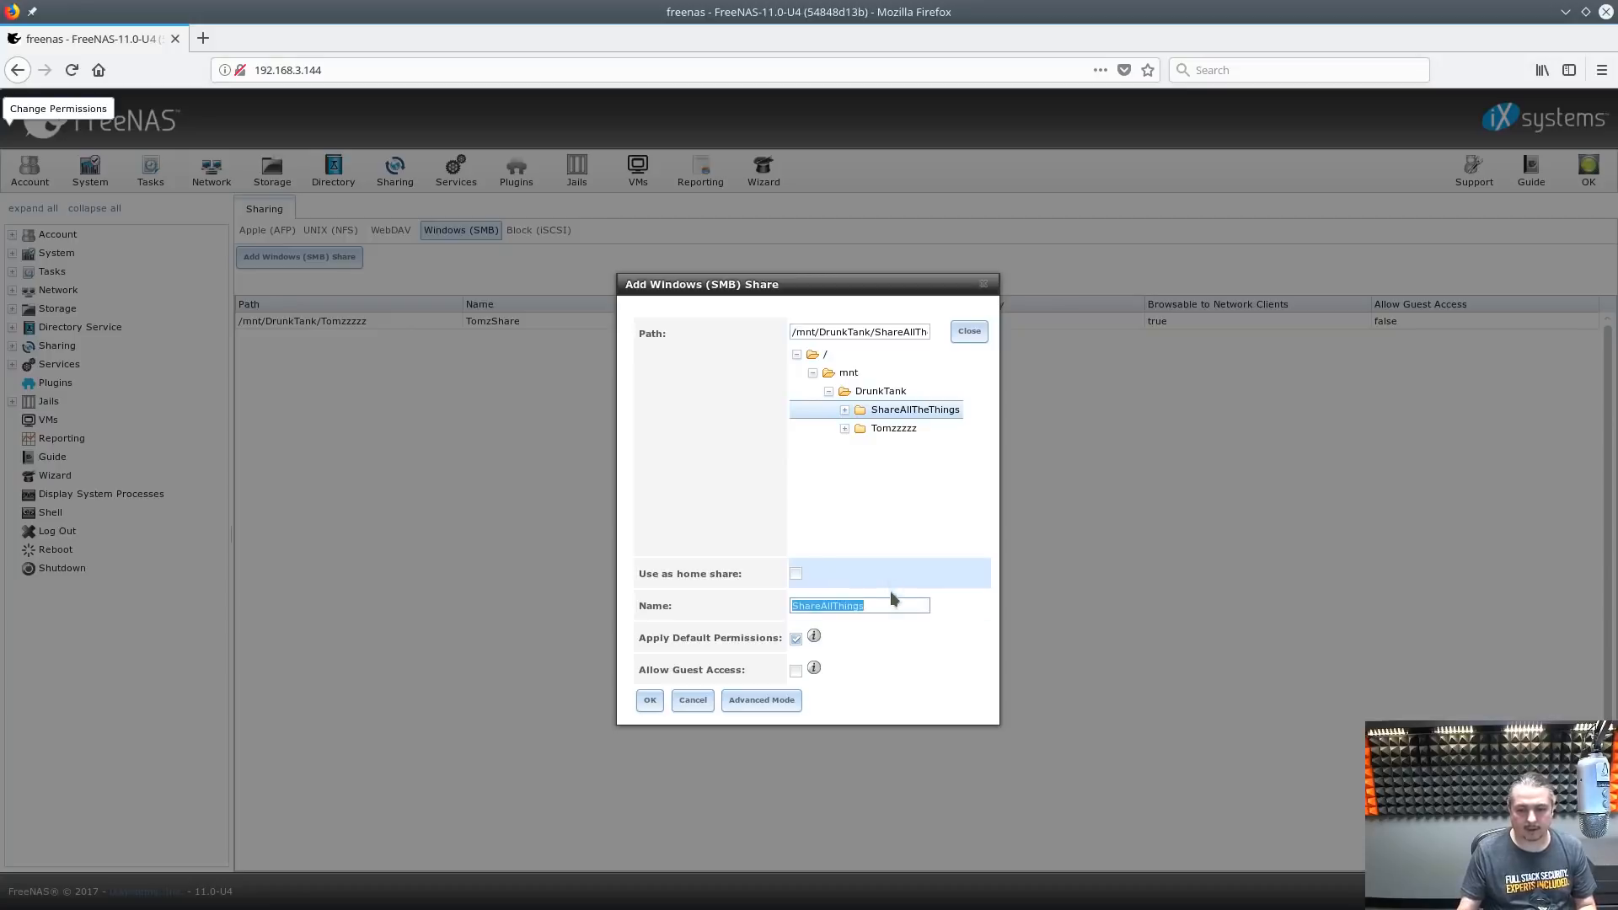
# Give the share the comment 'Share All Things', allow guest access, and confirm
pyautogui.click(759, 701)
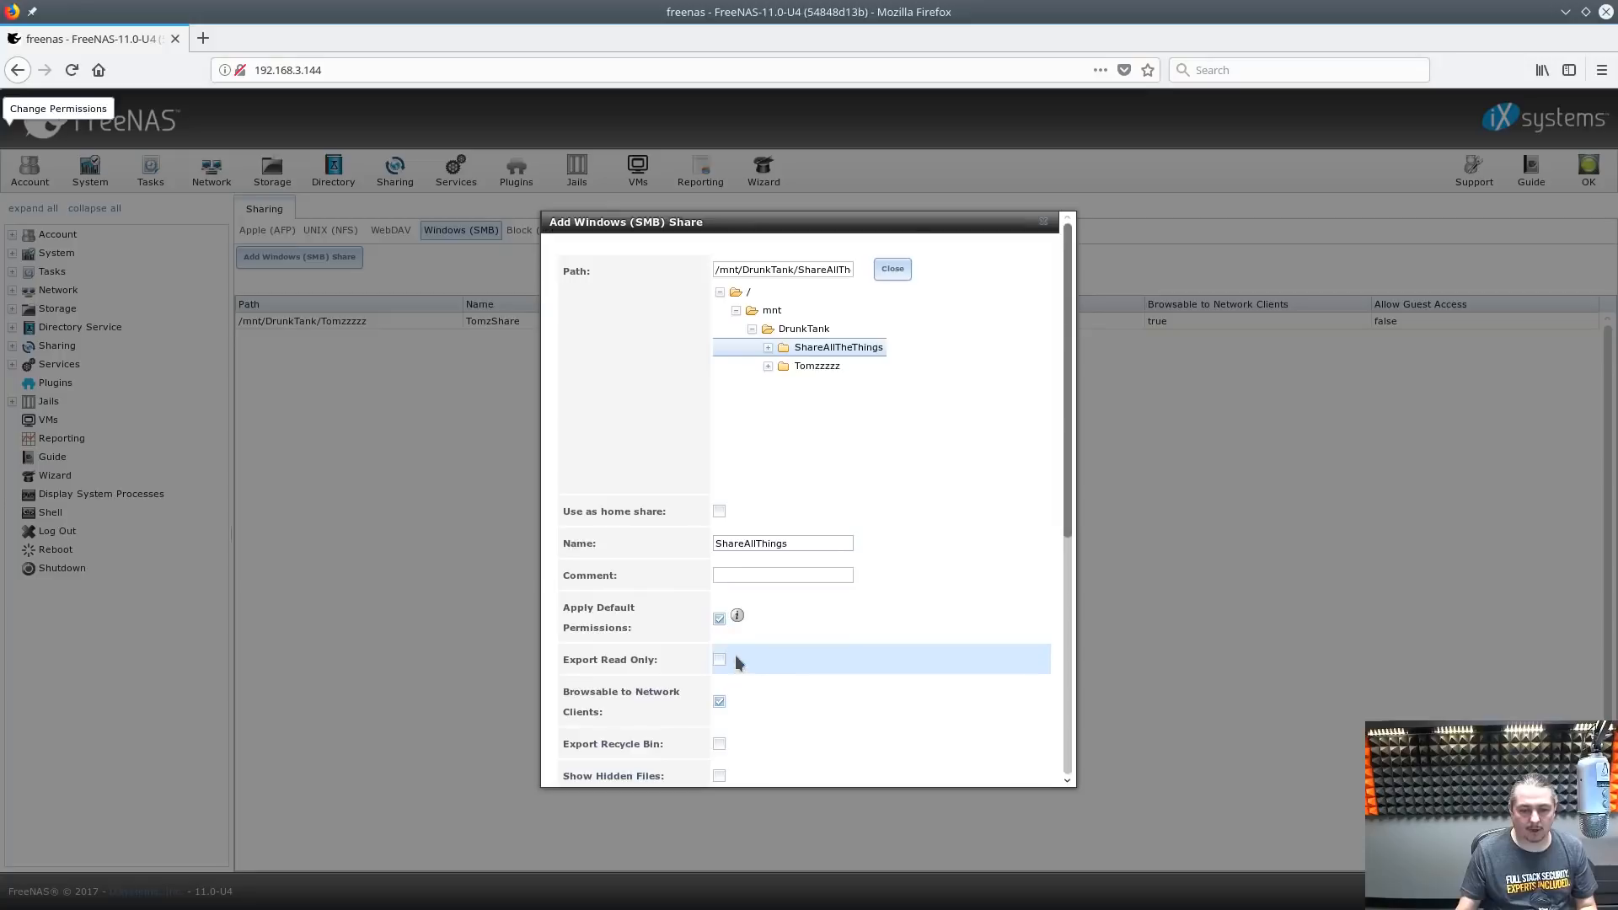
pyautogui.click(761, 576)
pyautogui.hotkey('ctrl', 'v')
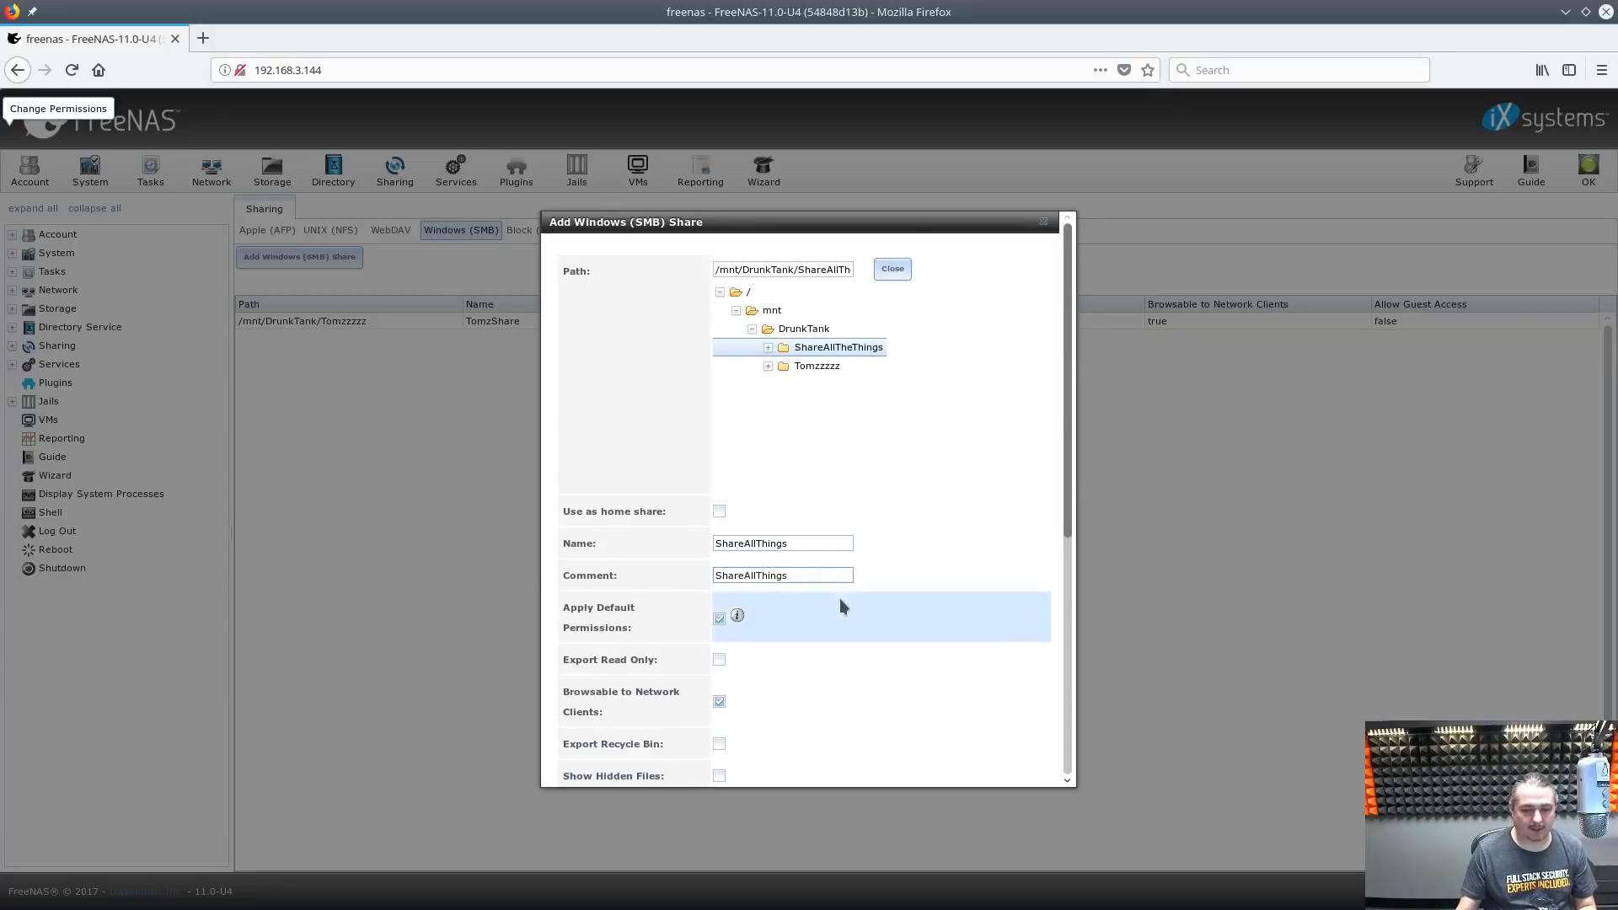
pyautogui.press('Left')
pyautogui.press('Left')
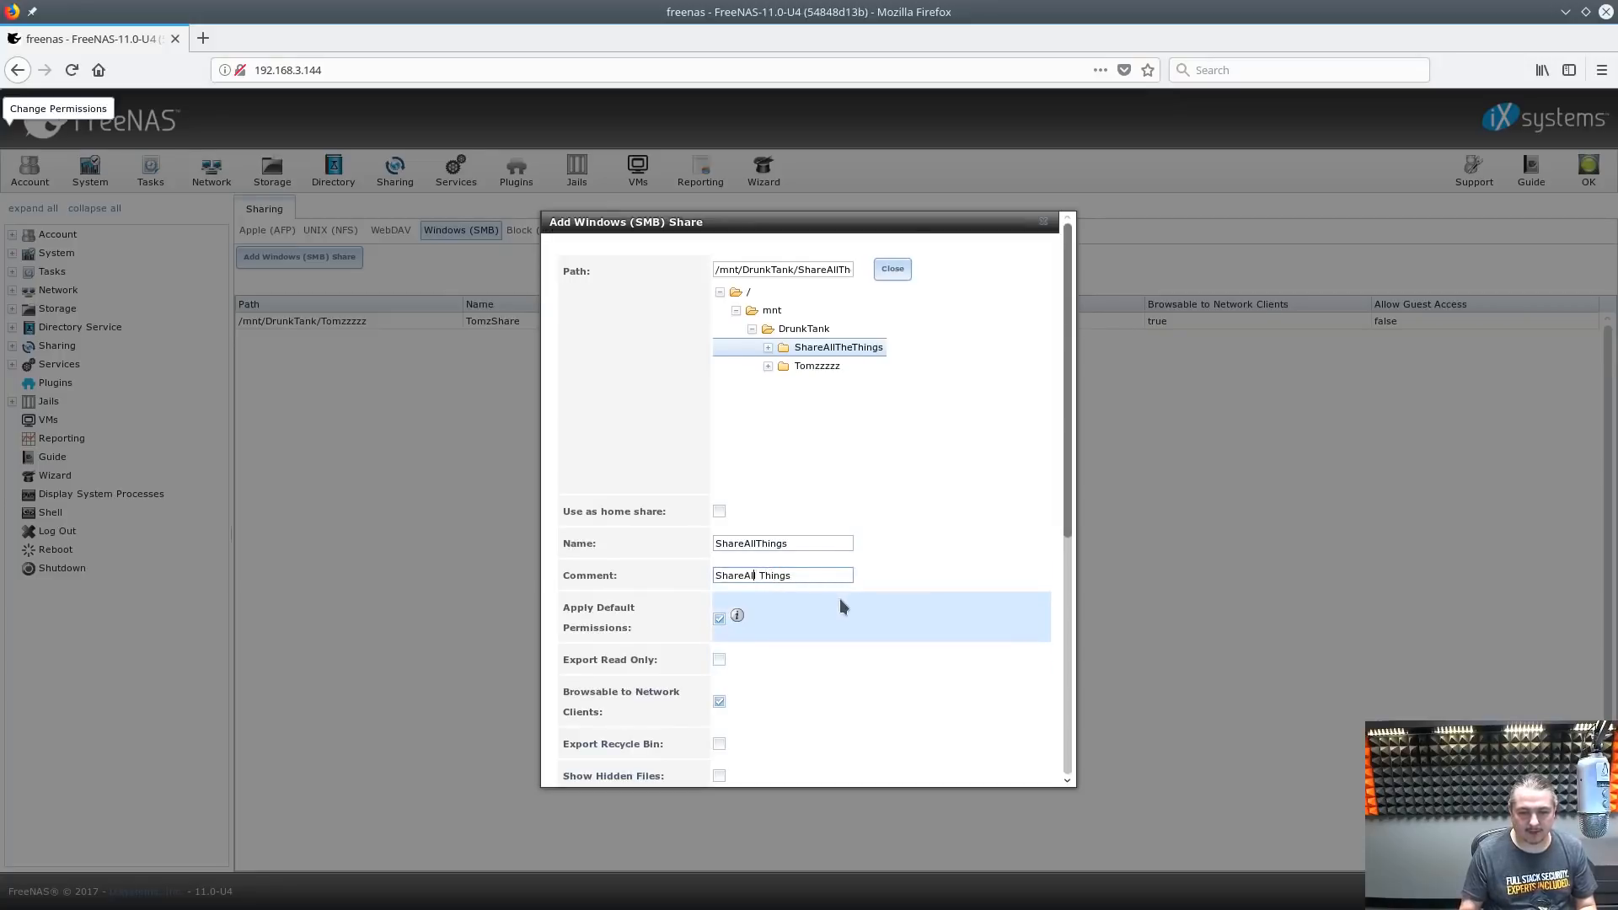
pyautogui.press('Left')
pyautogui.press('Left')
pyautogui.press('Left')
pyautogui.press('Left')
pyautogui.scroll(-5, 839, 600)
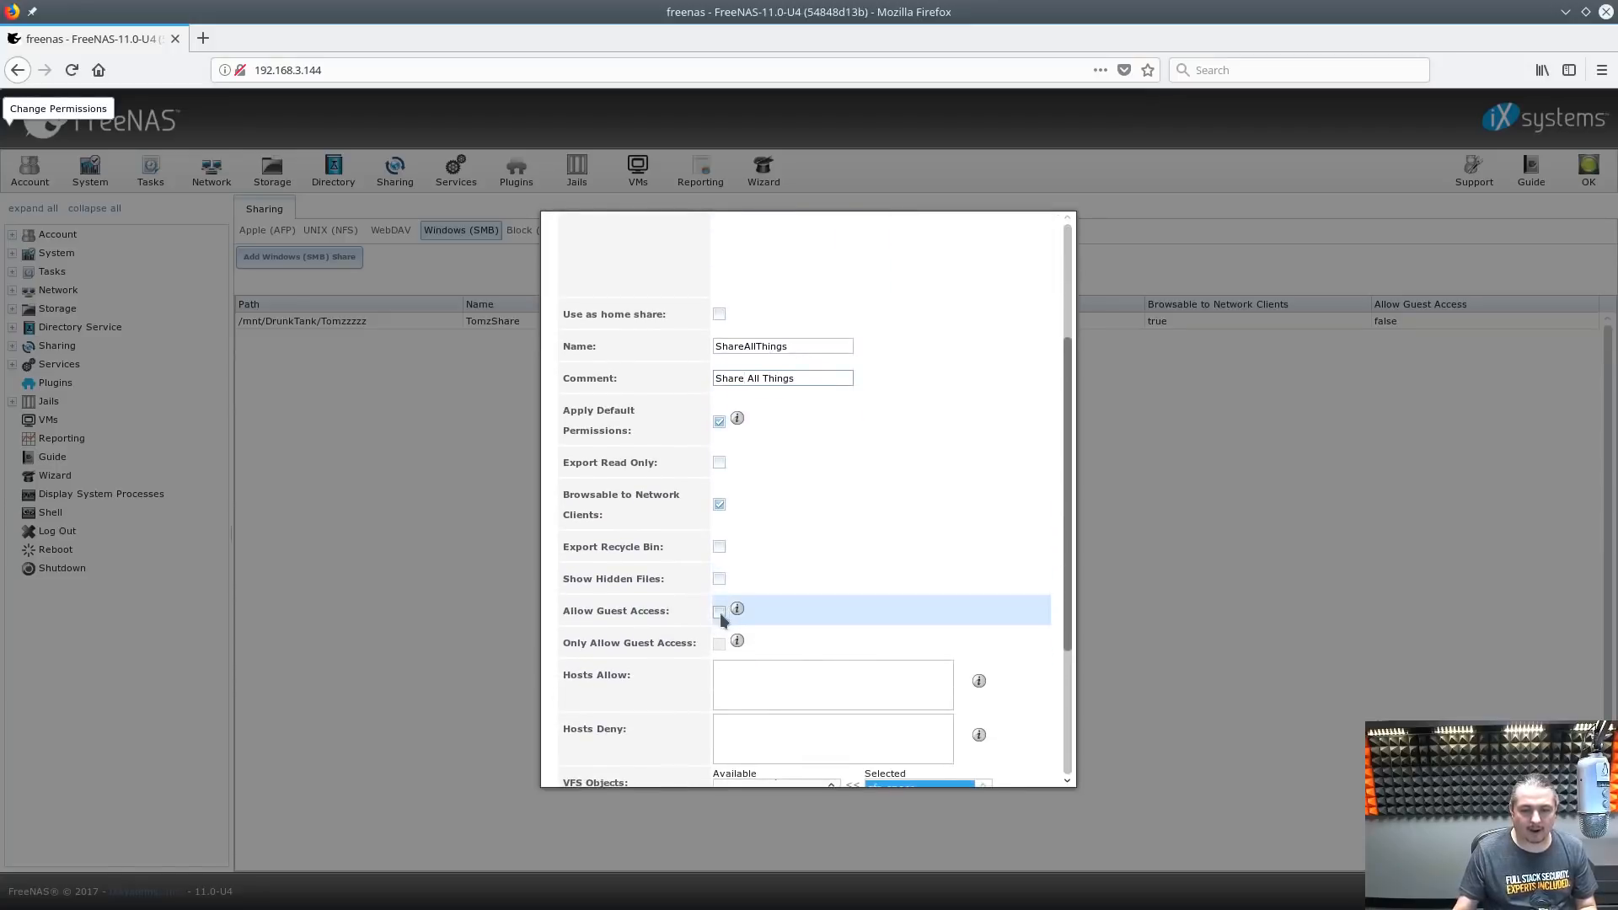
pyautogui.click(719, 613)
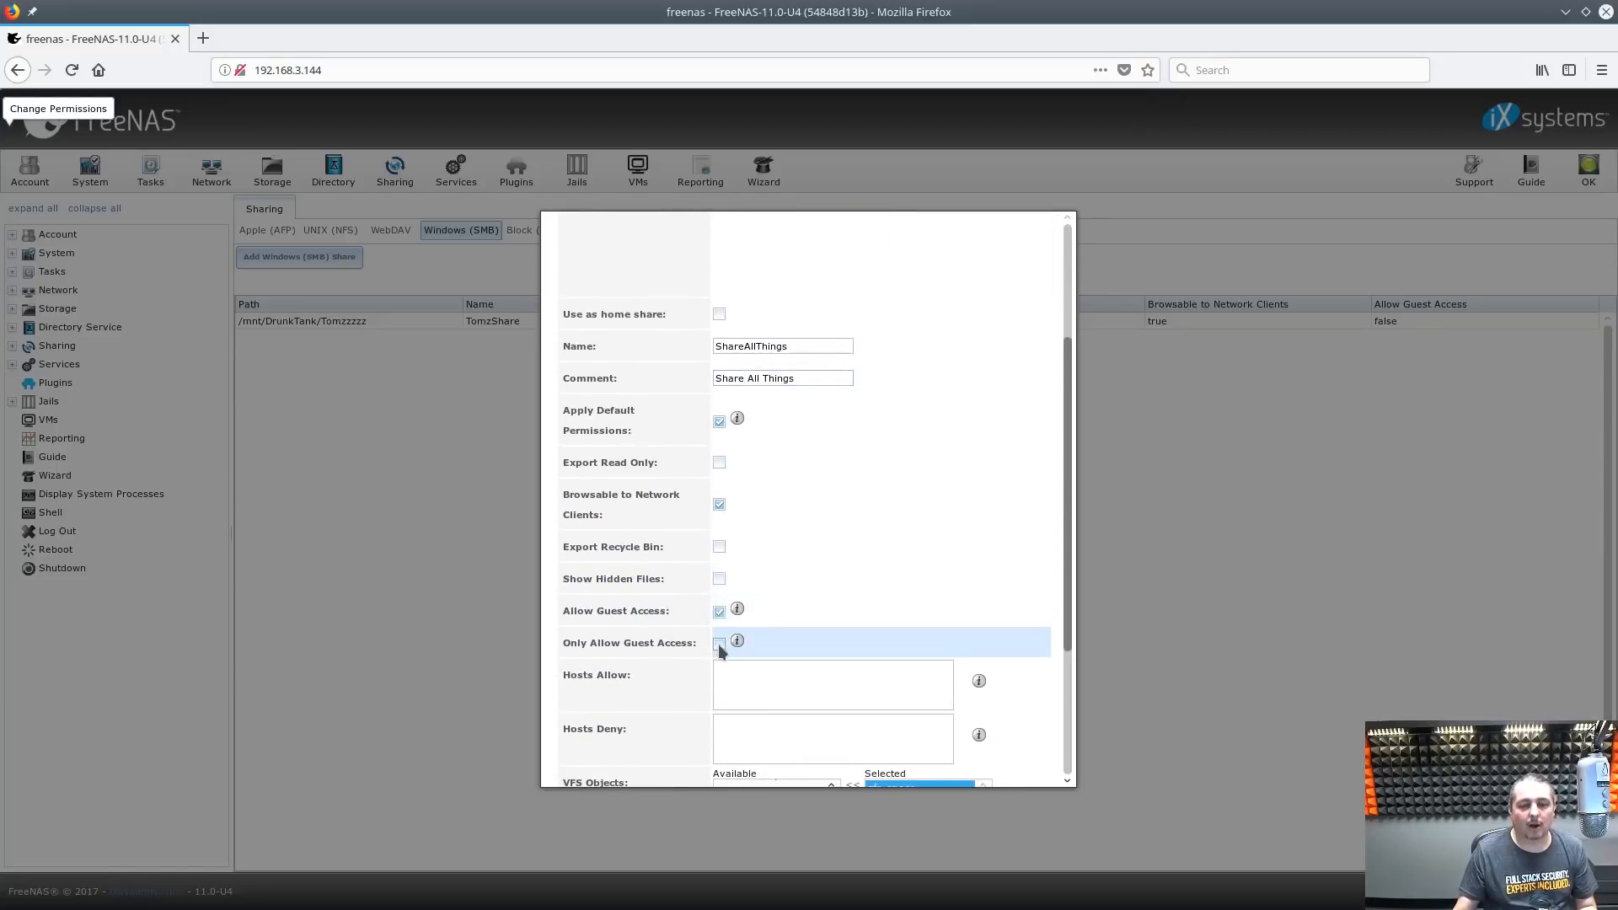
pyautogui.scroll(-5, 736, 620)
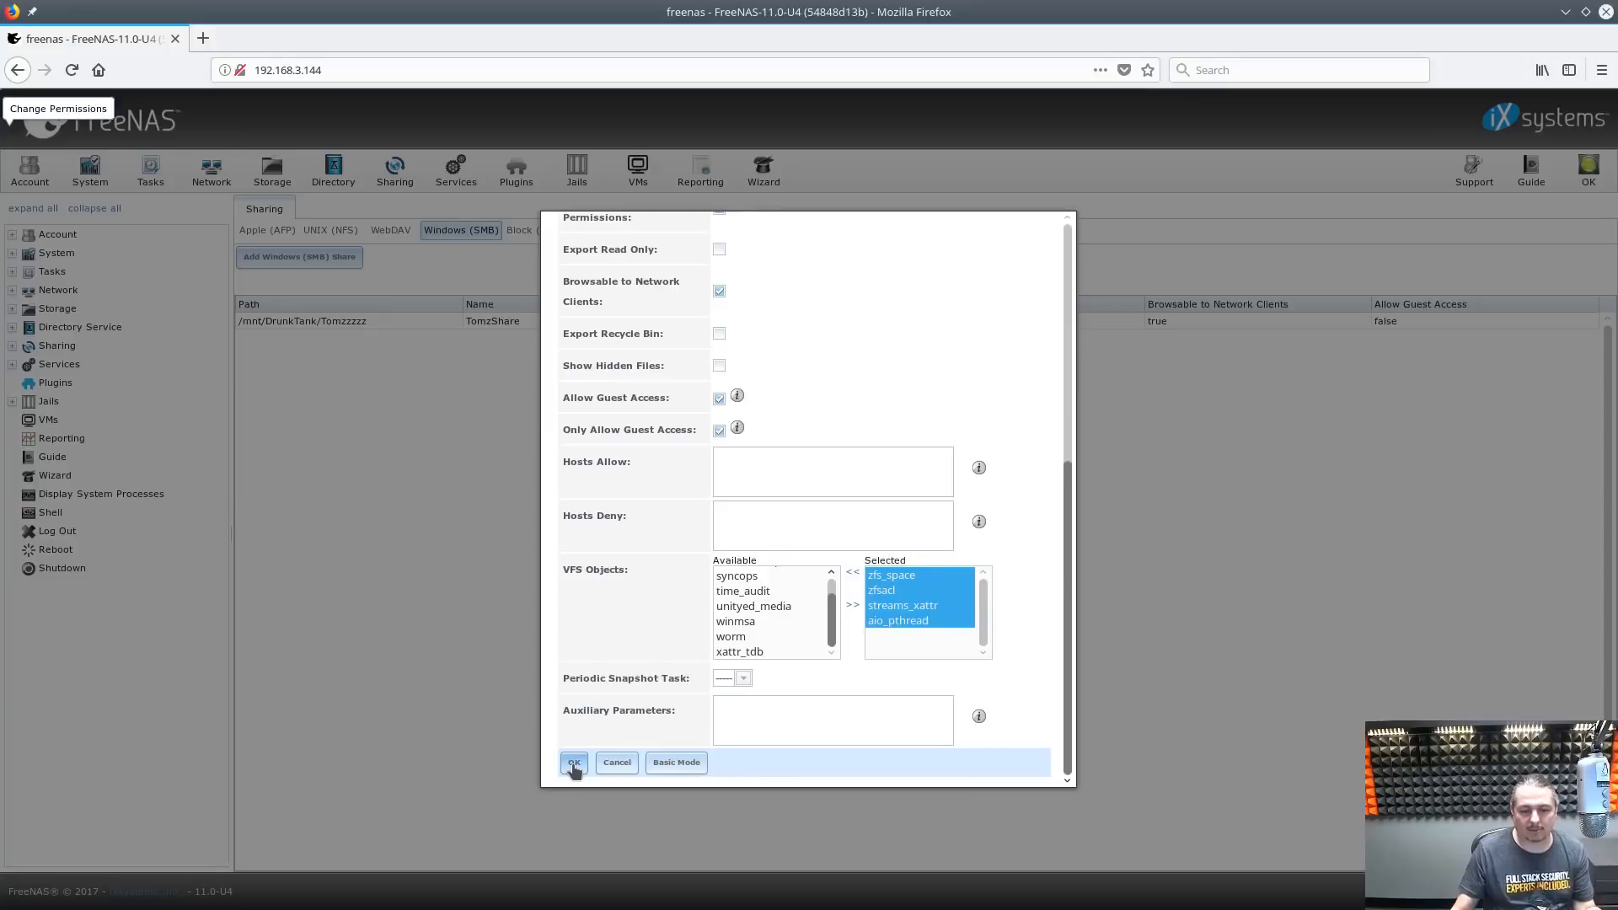
pyautogui.click(573, 763)
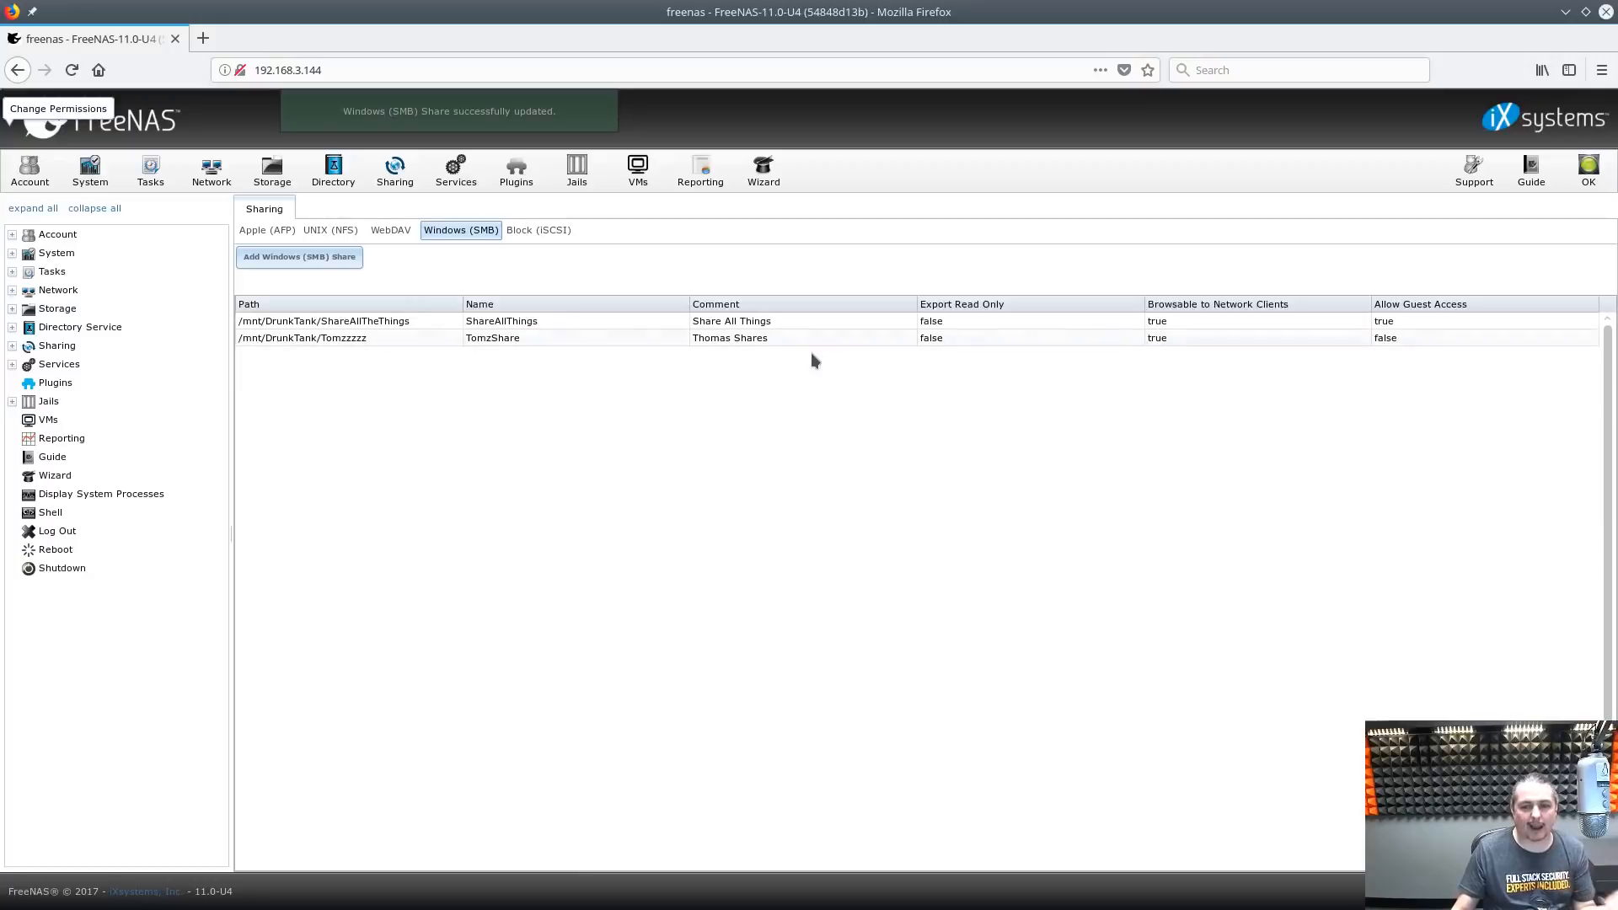
# Move Firefox aside, close the network folder window, and log off and back on to Windows
pyautogui.doubleClick(536, 4)
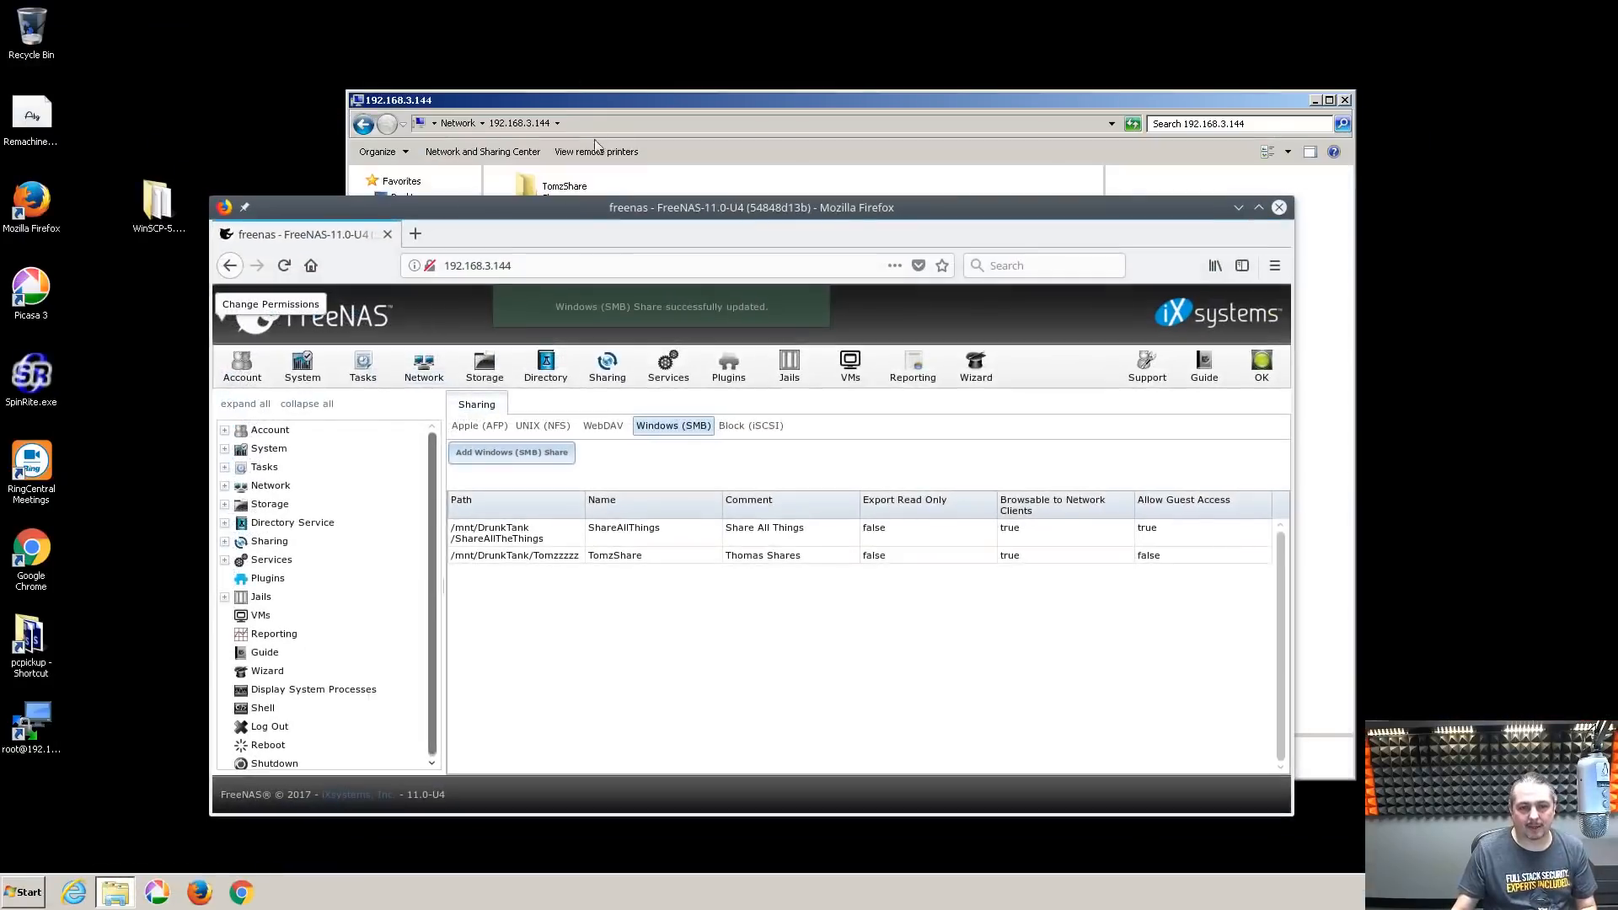
pyautogui.moveTo(599, 213); pyautogui.dragTo(1617, 404)
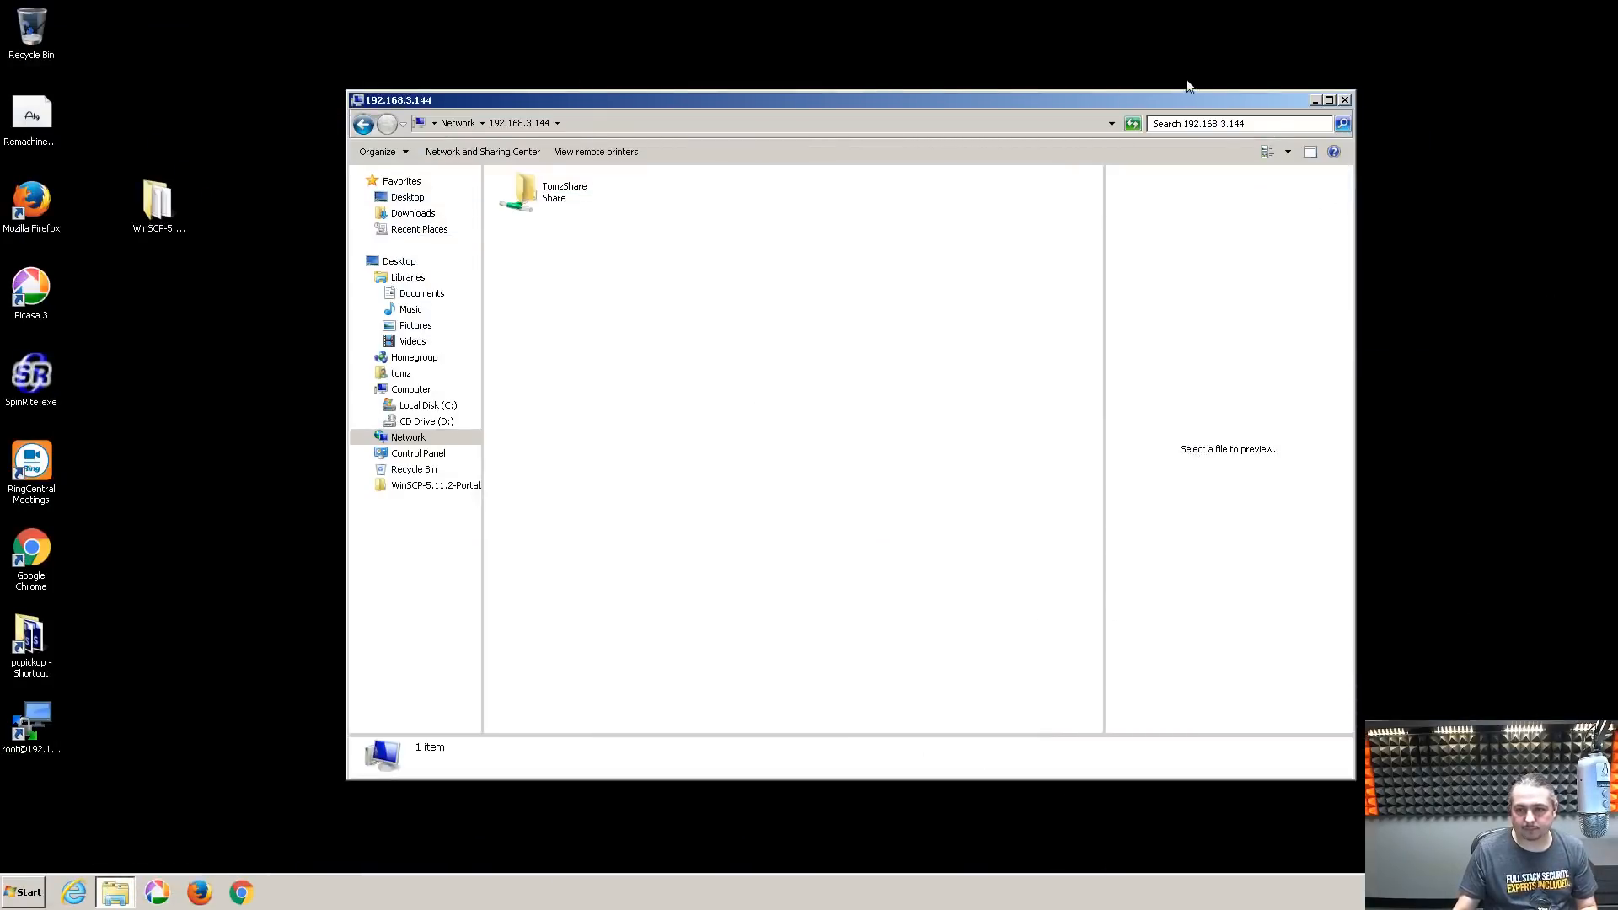
pyautogui.click(1344, 99)
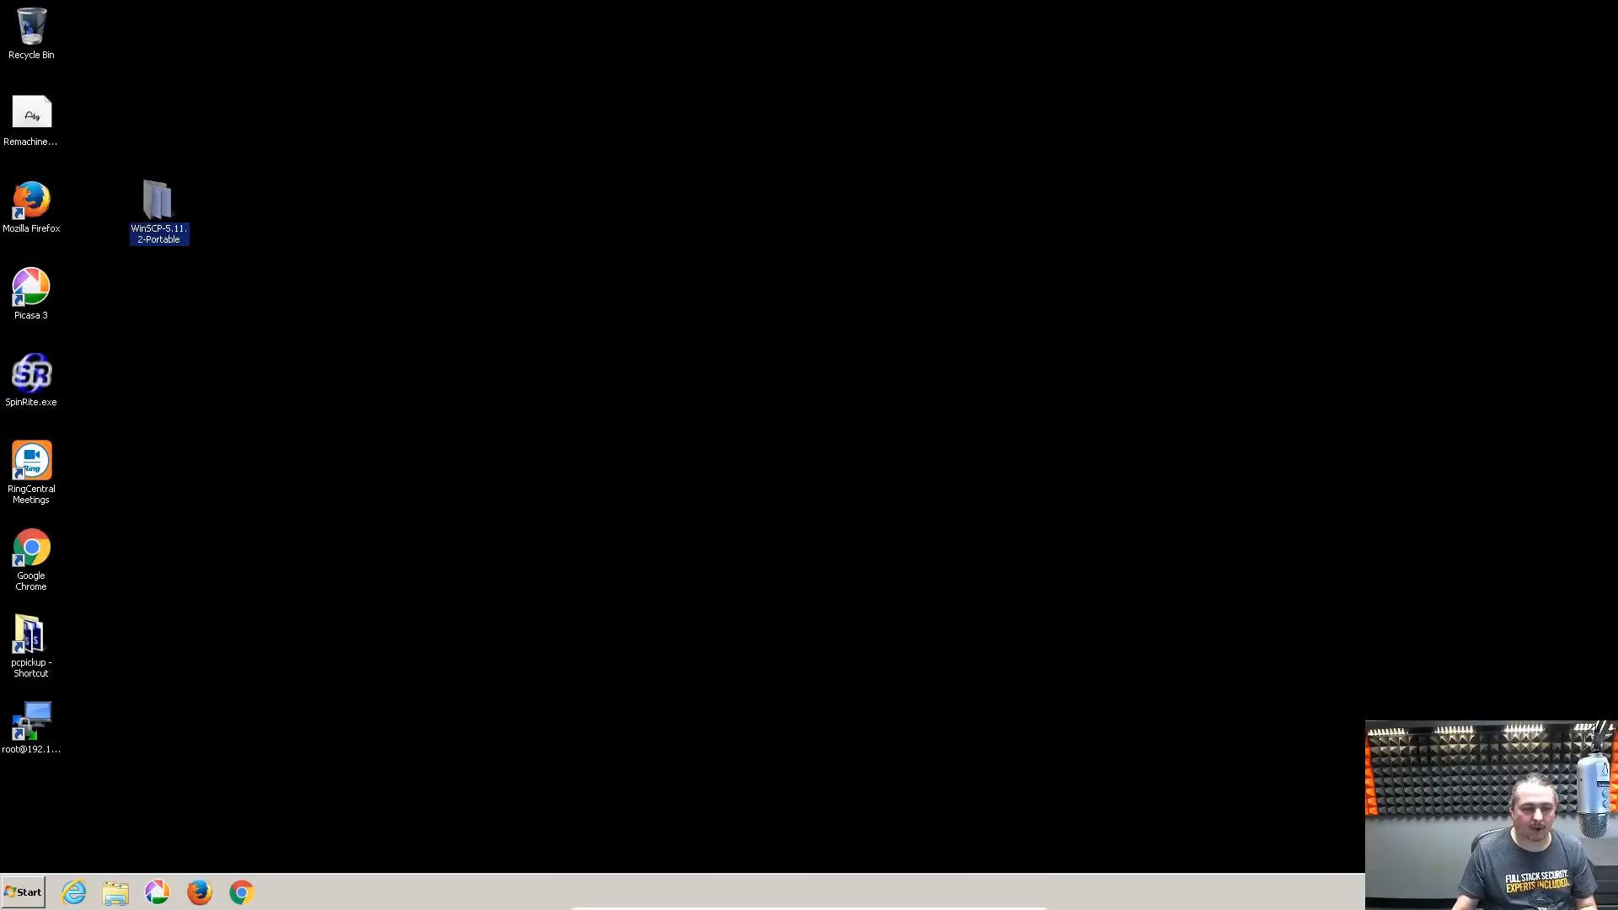
pyautogui.click(24, 892)
pyautogui.click(286, 856)
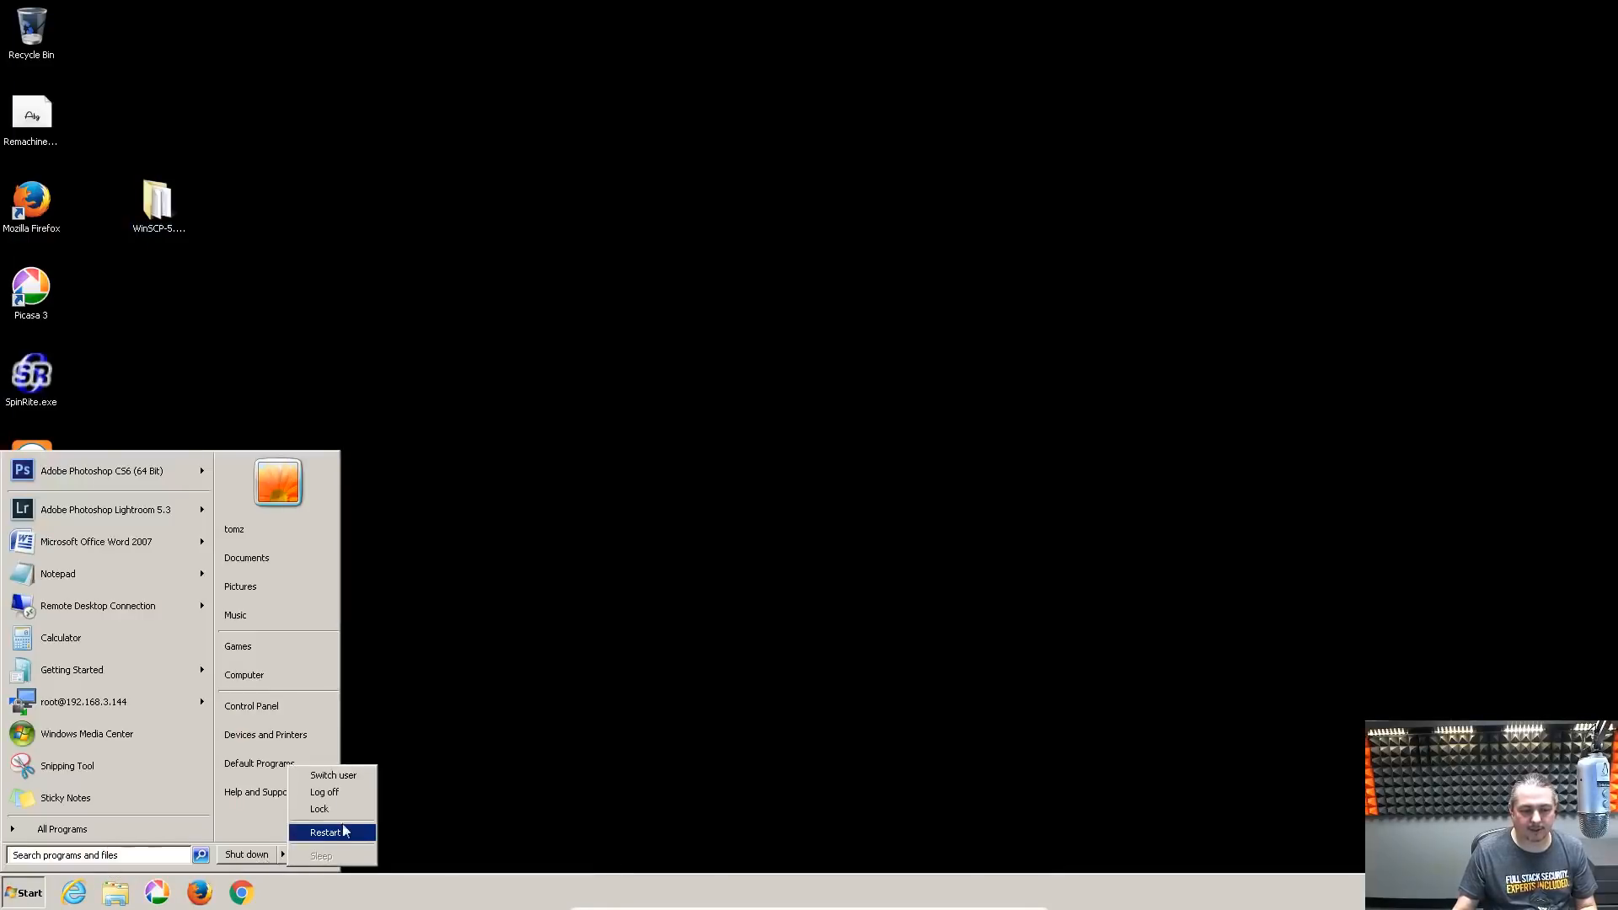
pyautogui.click(328, 787)
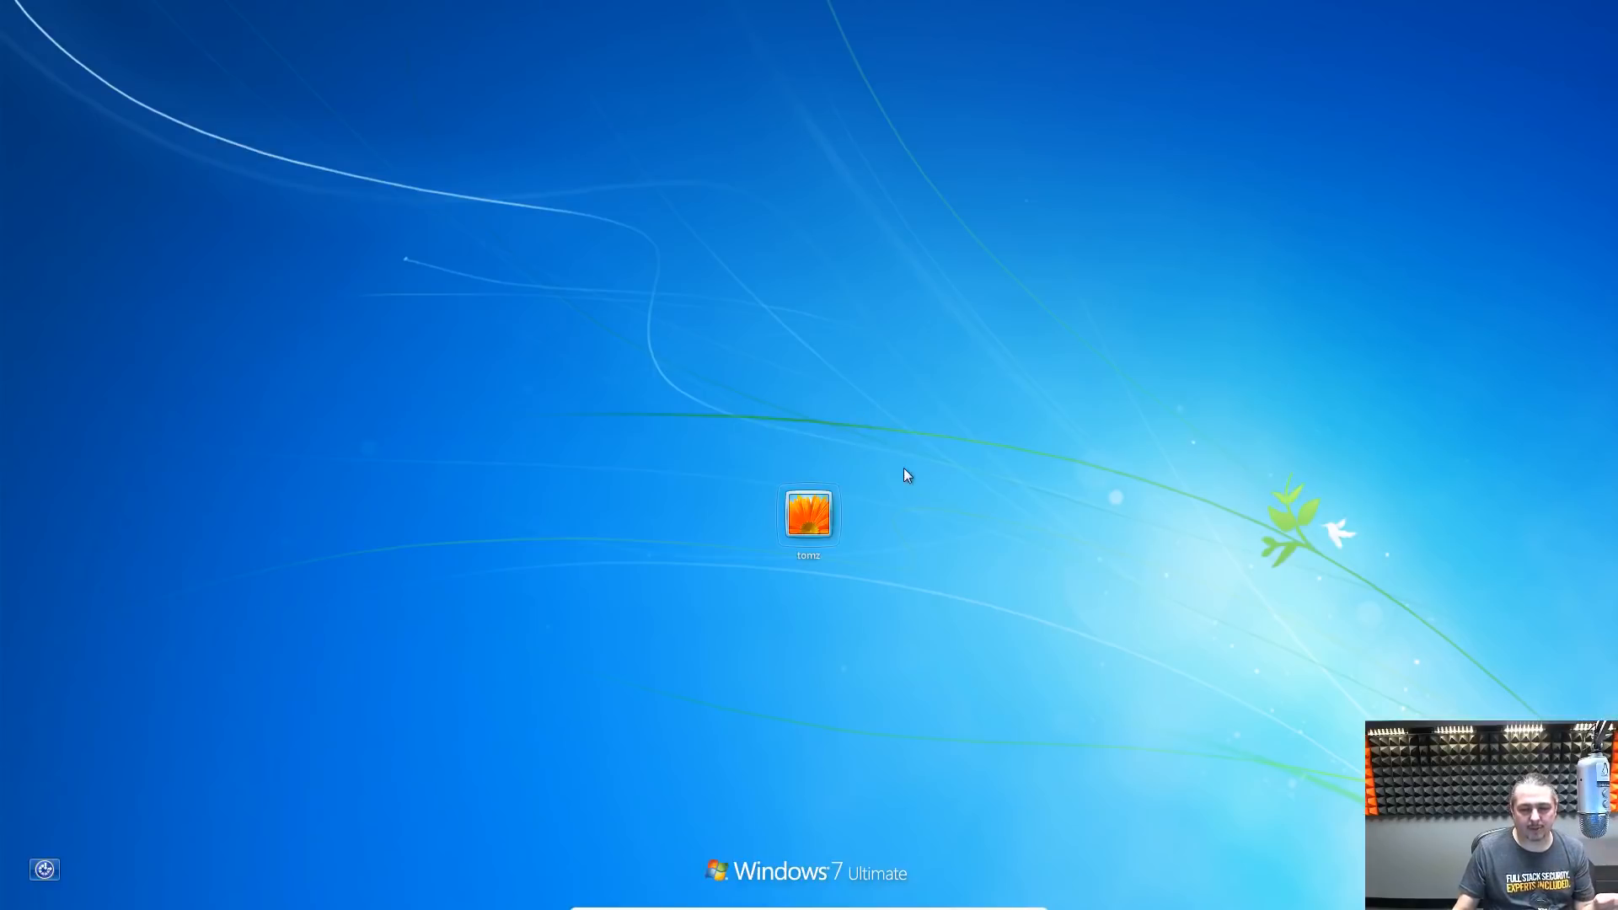
pyautogui.click(809, 526)
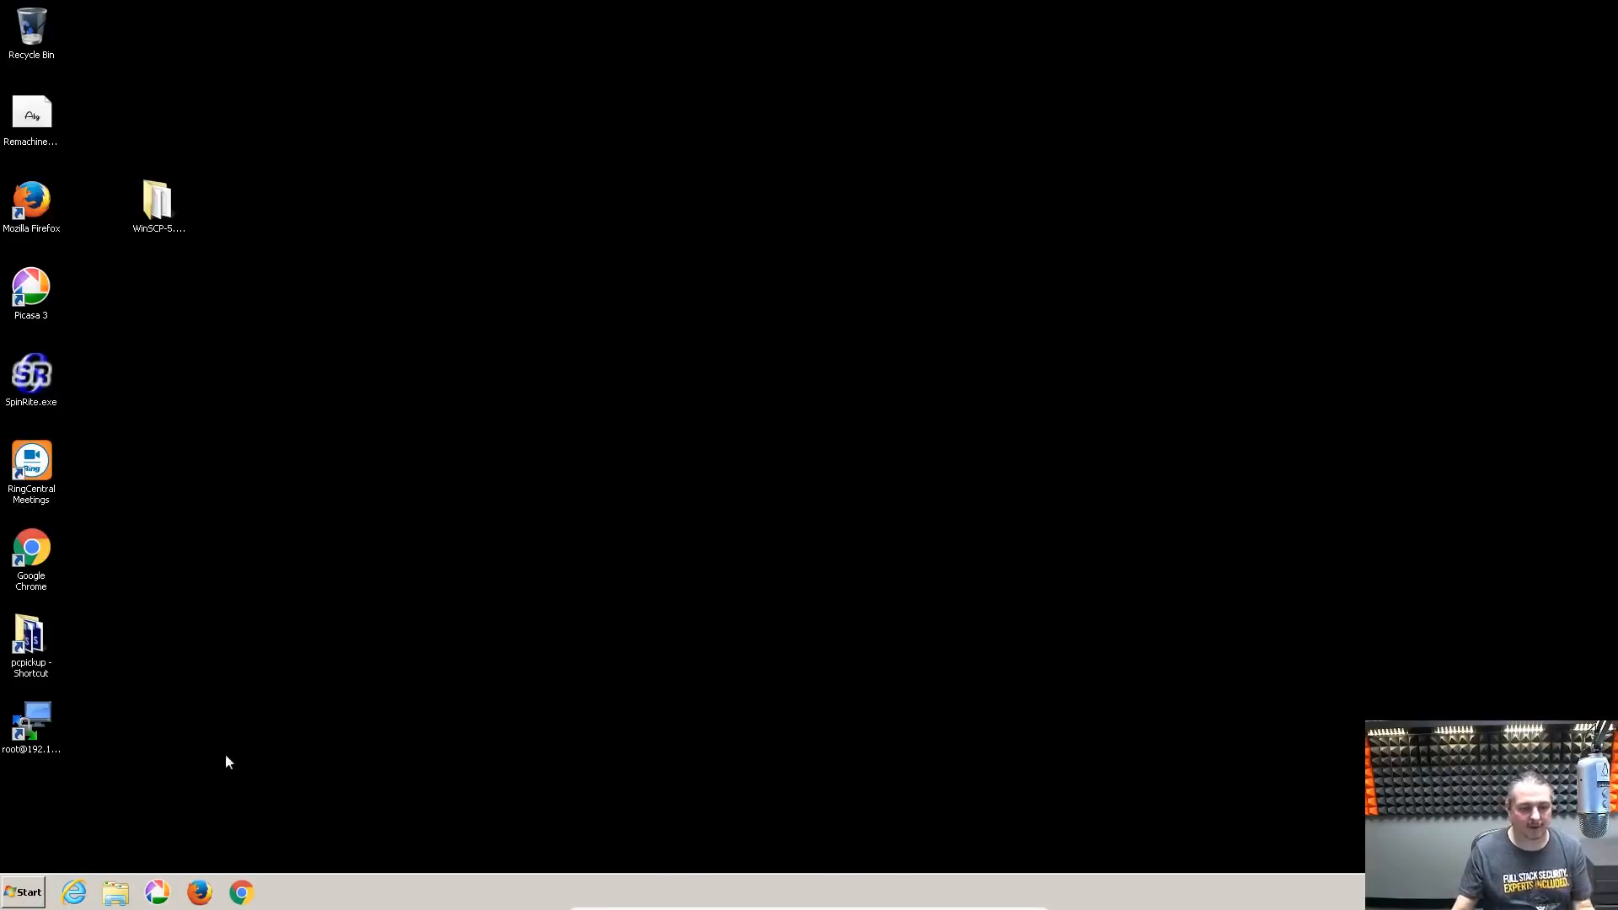
pyautogui.click(36, 893)
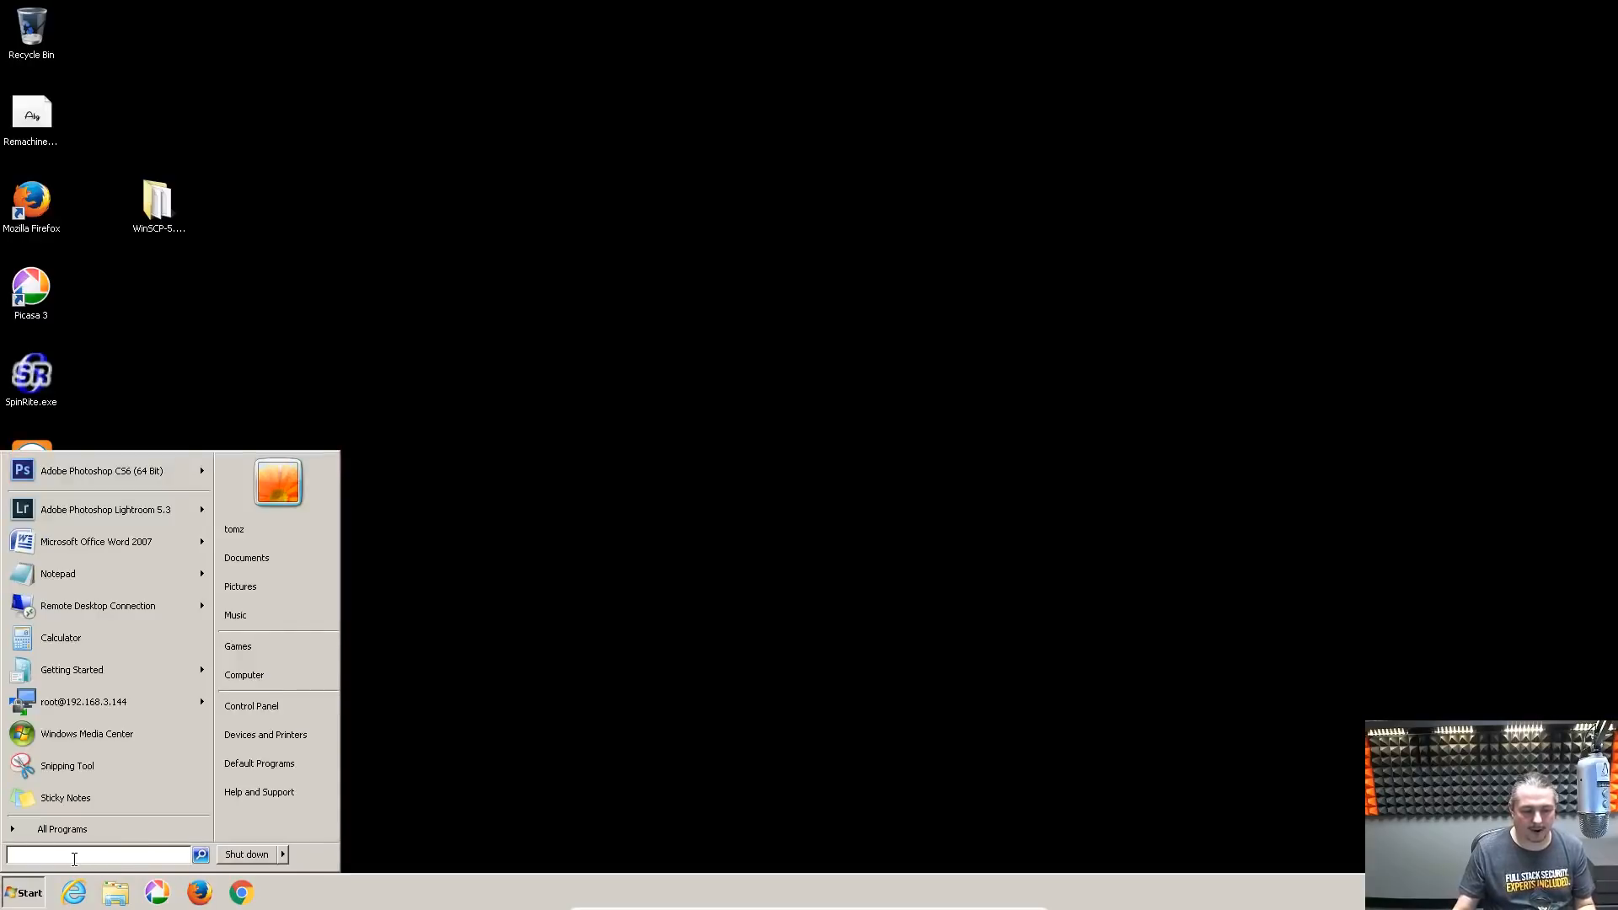
pyautogui.write('\\192.168.3.144')
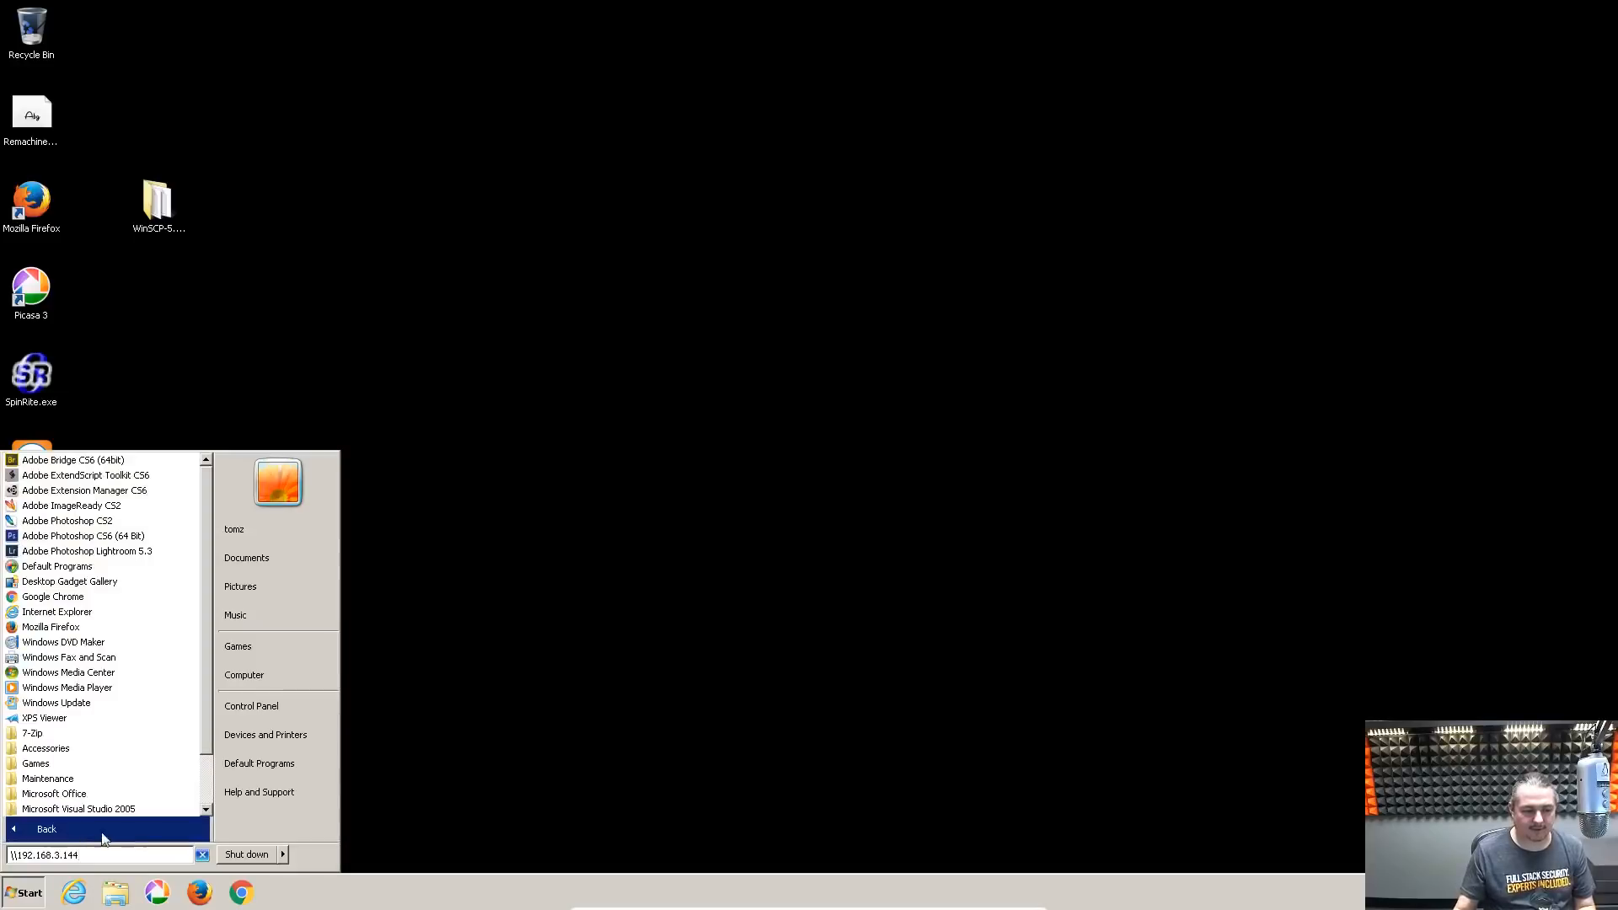
pyautogui.press('Return')
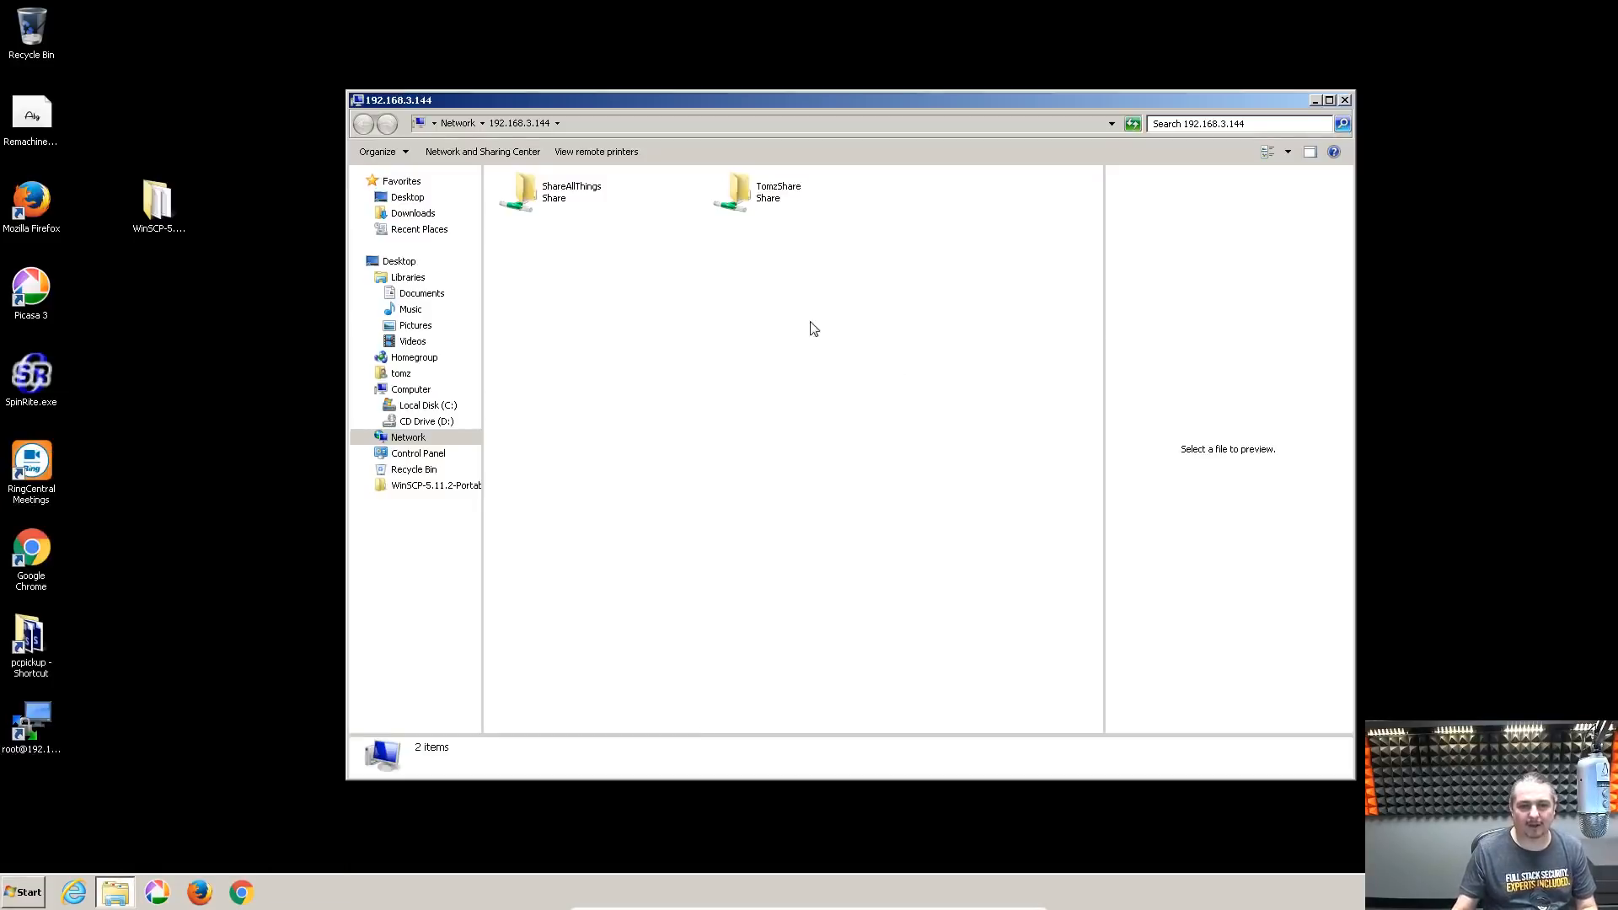
pyautogui.doubleClick(803, 203)
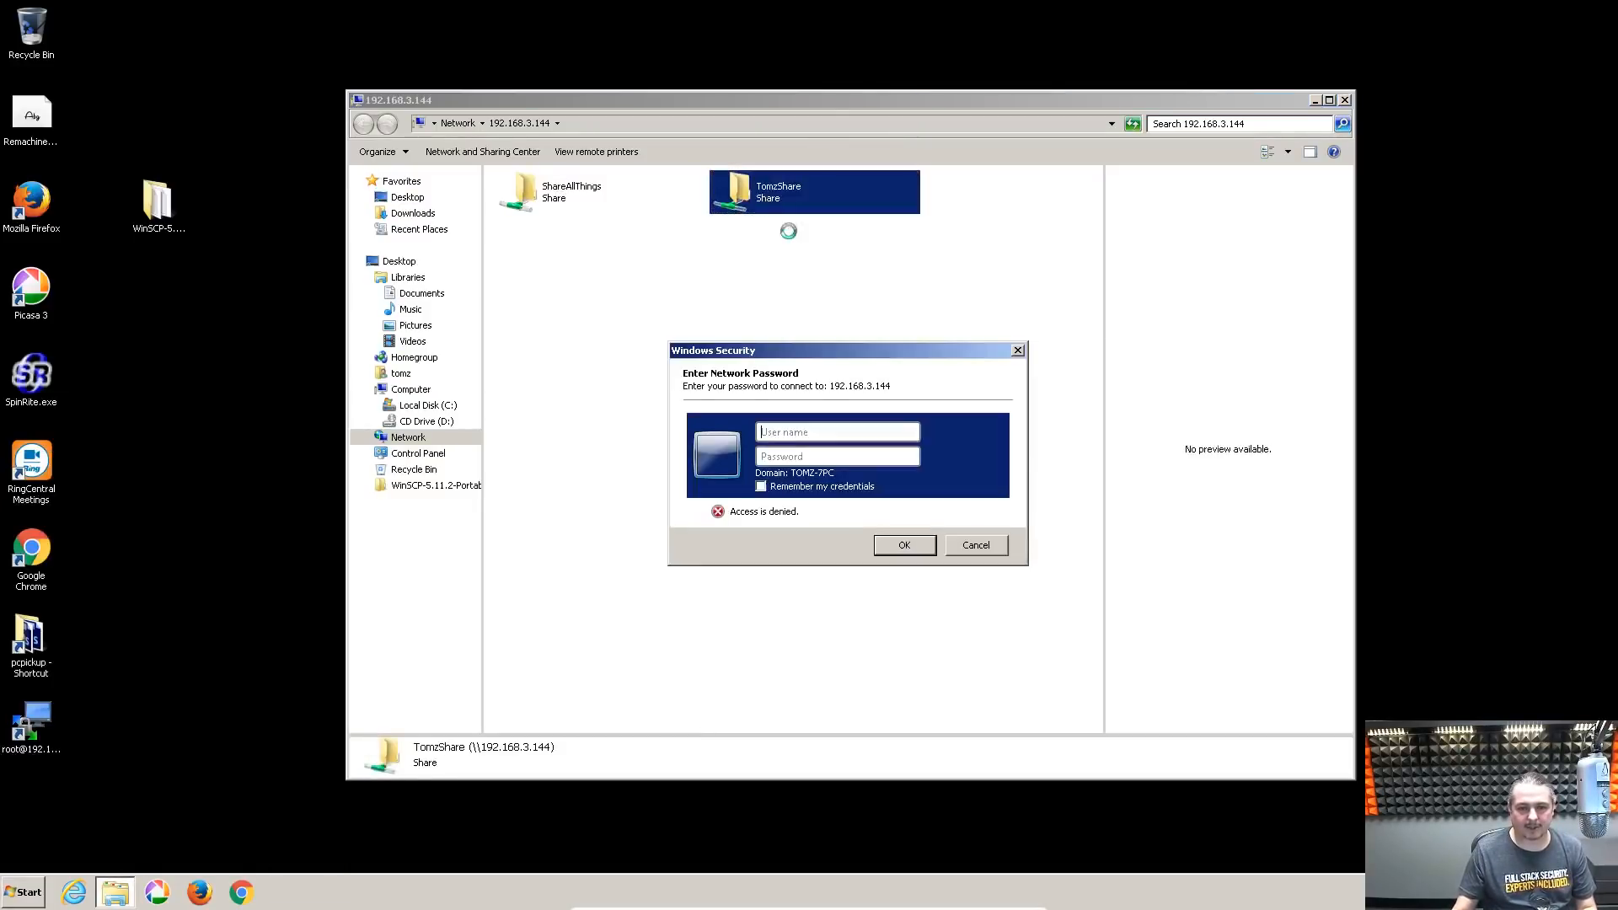
pyautogui.press('Escape')
pyautogui.click(784, 331)
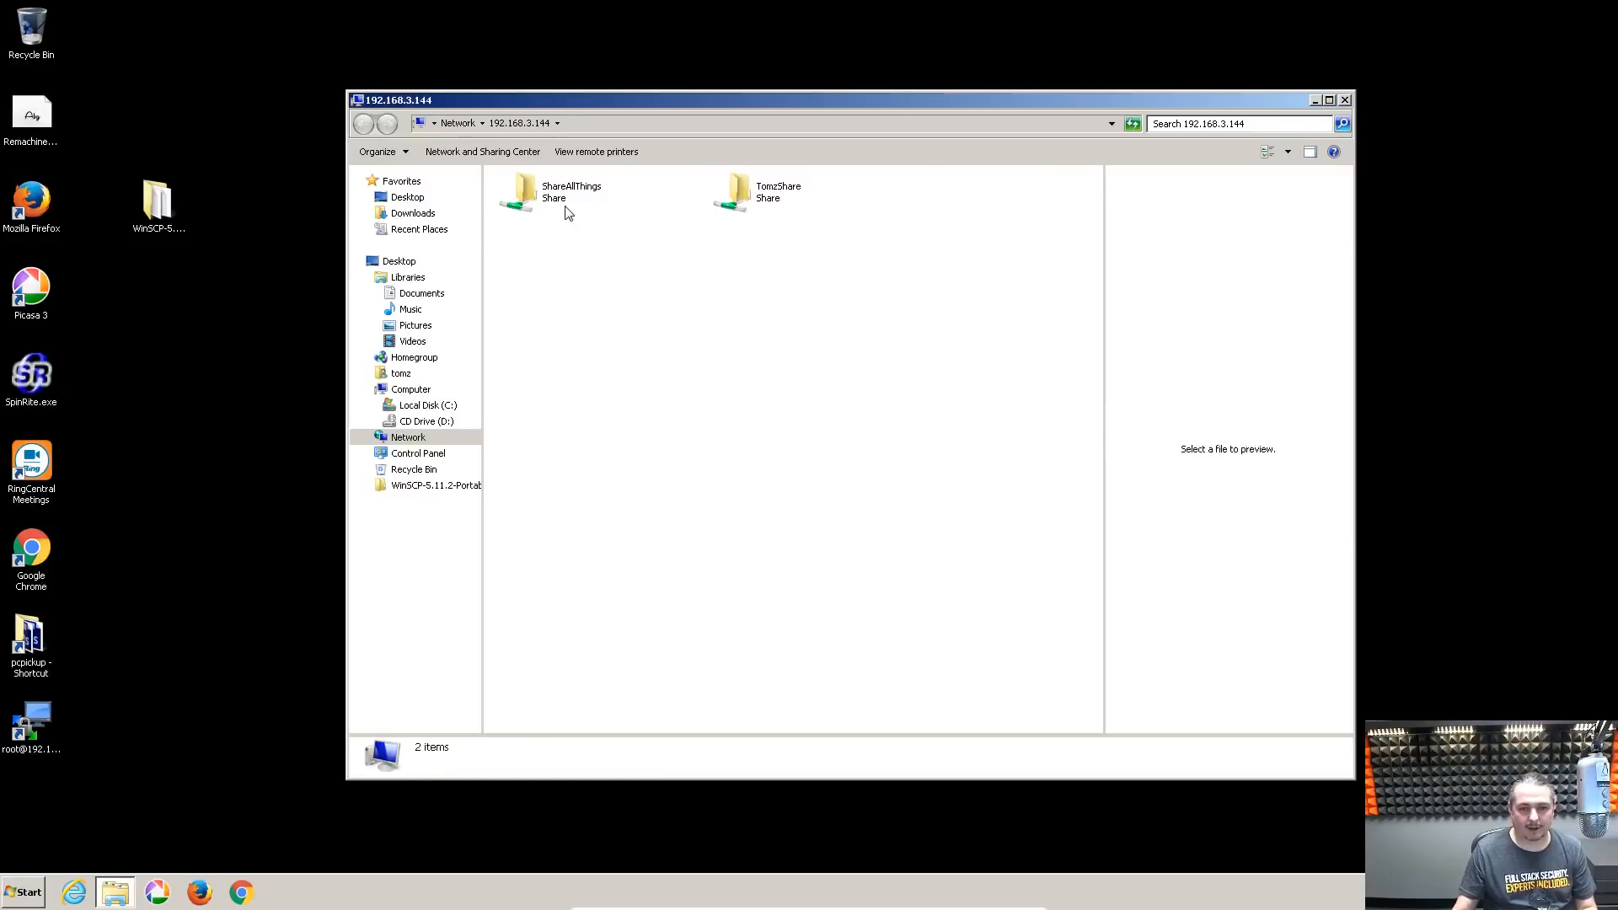
pyautogui.doubleClick(566, 211)
# Create a new folder named 'test' in the ShareAllThings share
pyautogui.rightClick(623, 339)
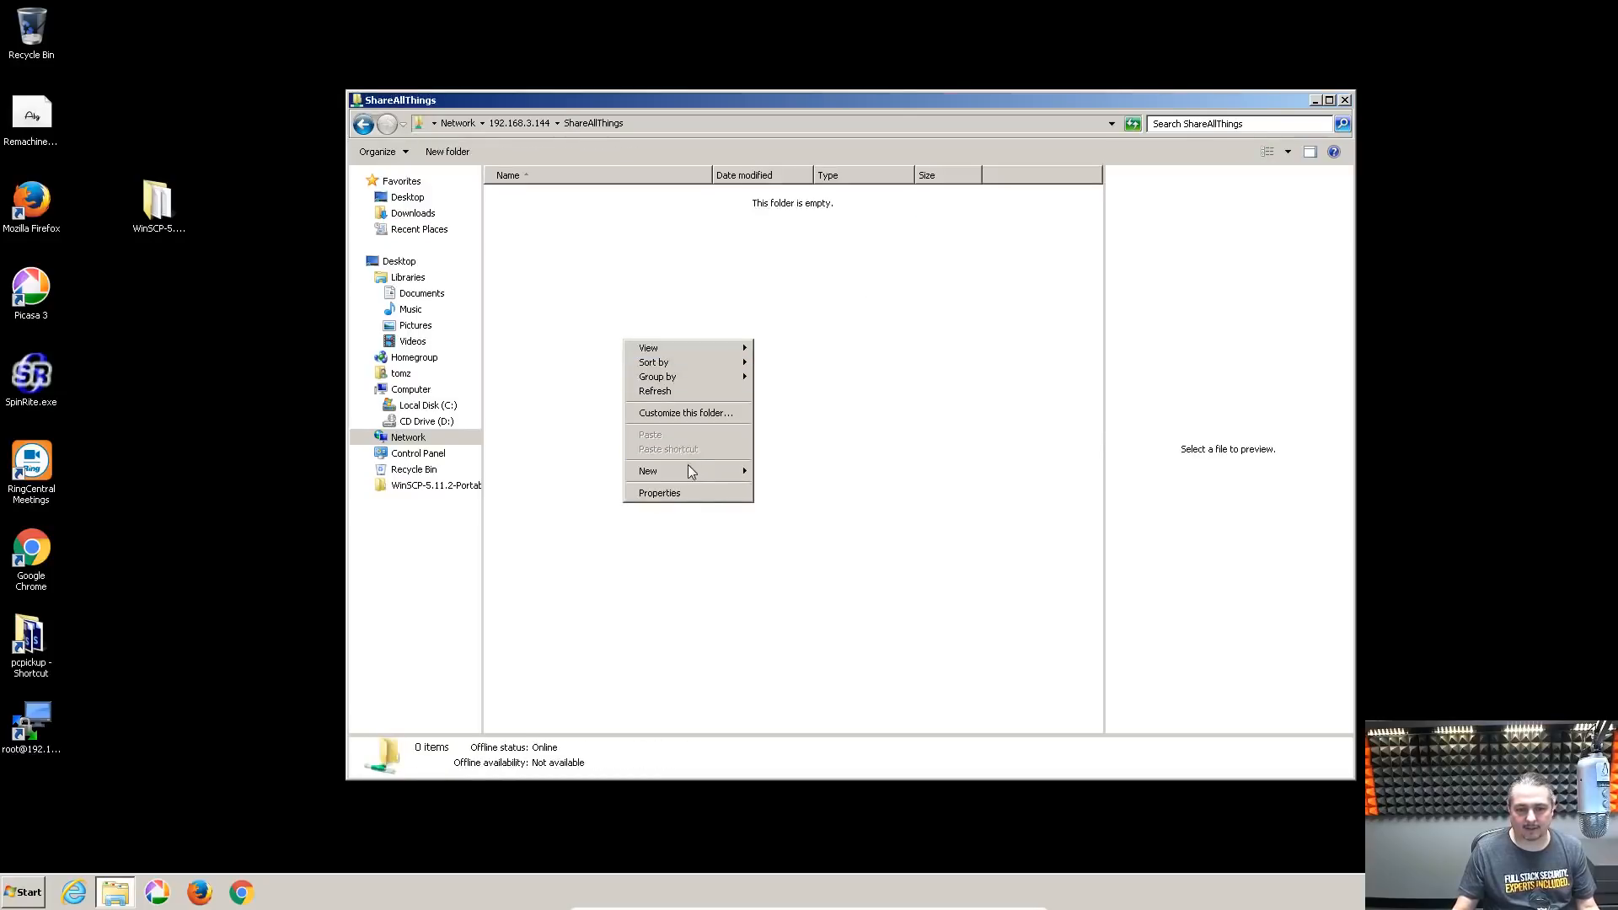
pyautogui.moveTo(687, 465)
pyautogui.click(775, 476)
pyautogui.write('test')
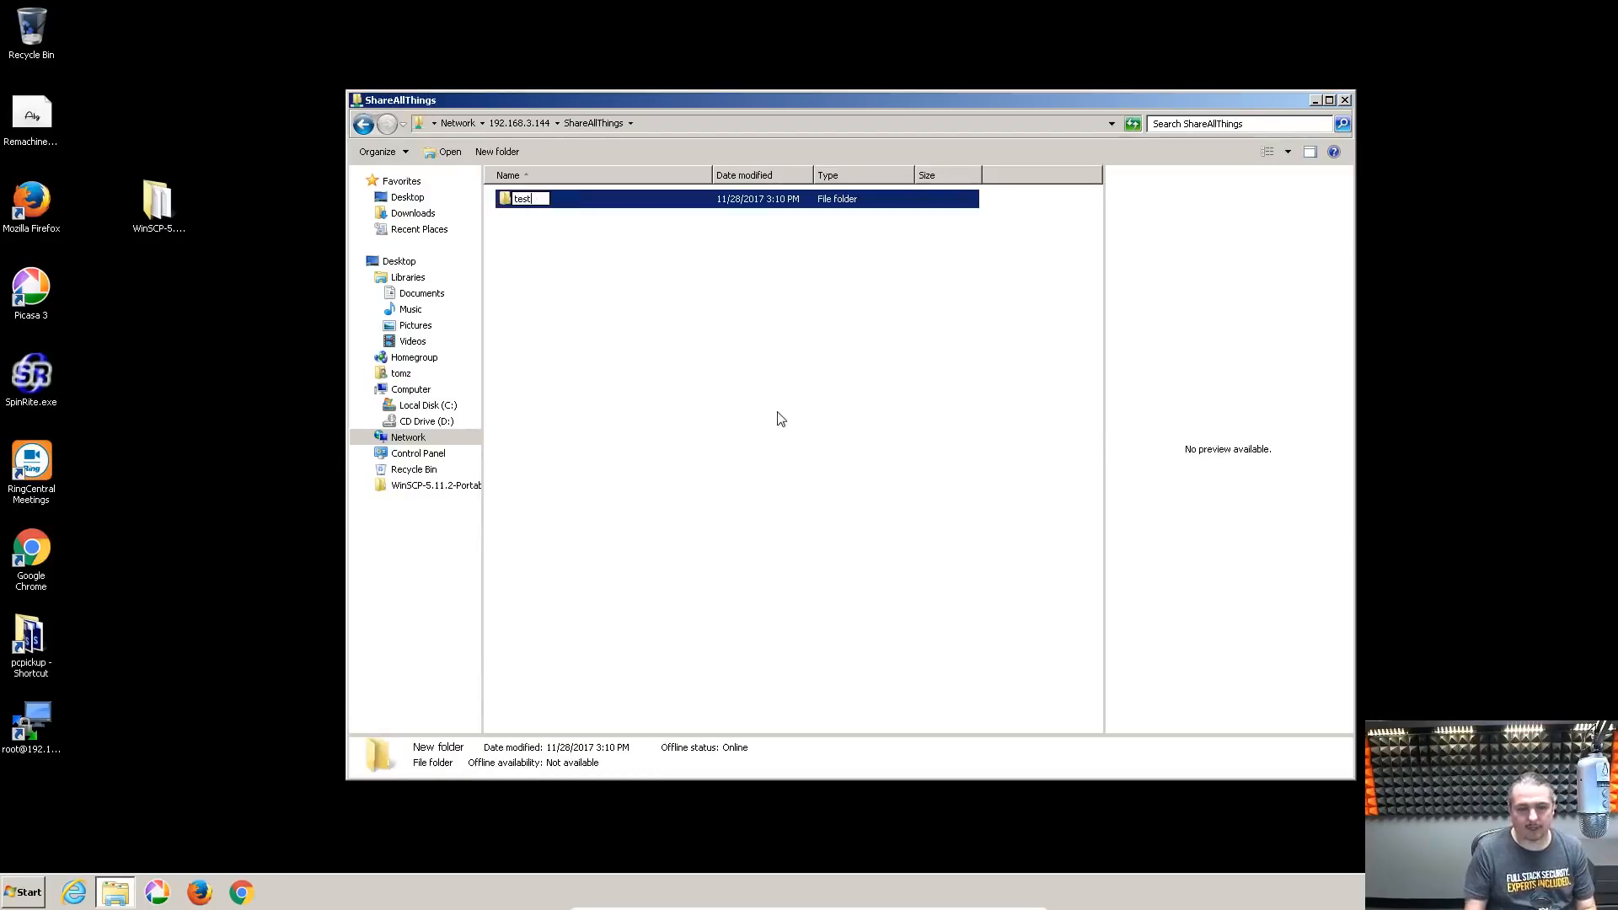
pyautogui.press('Return')
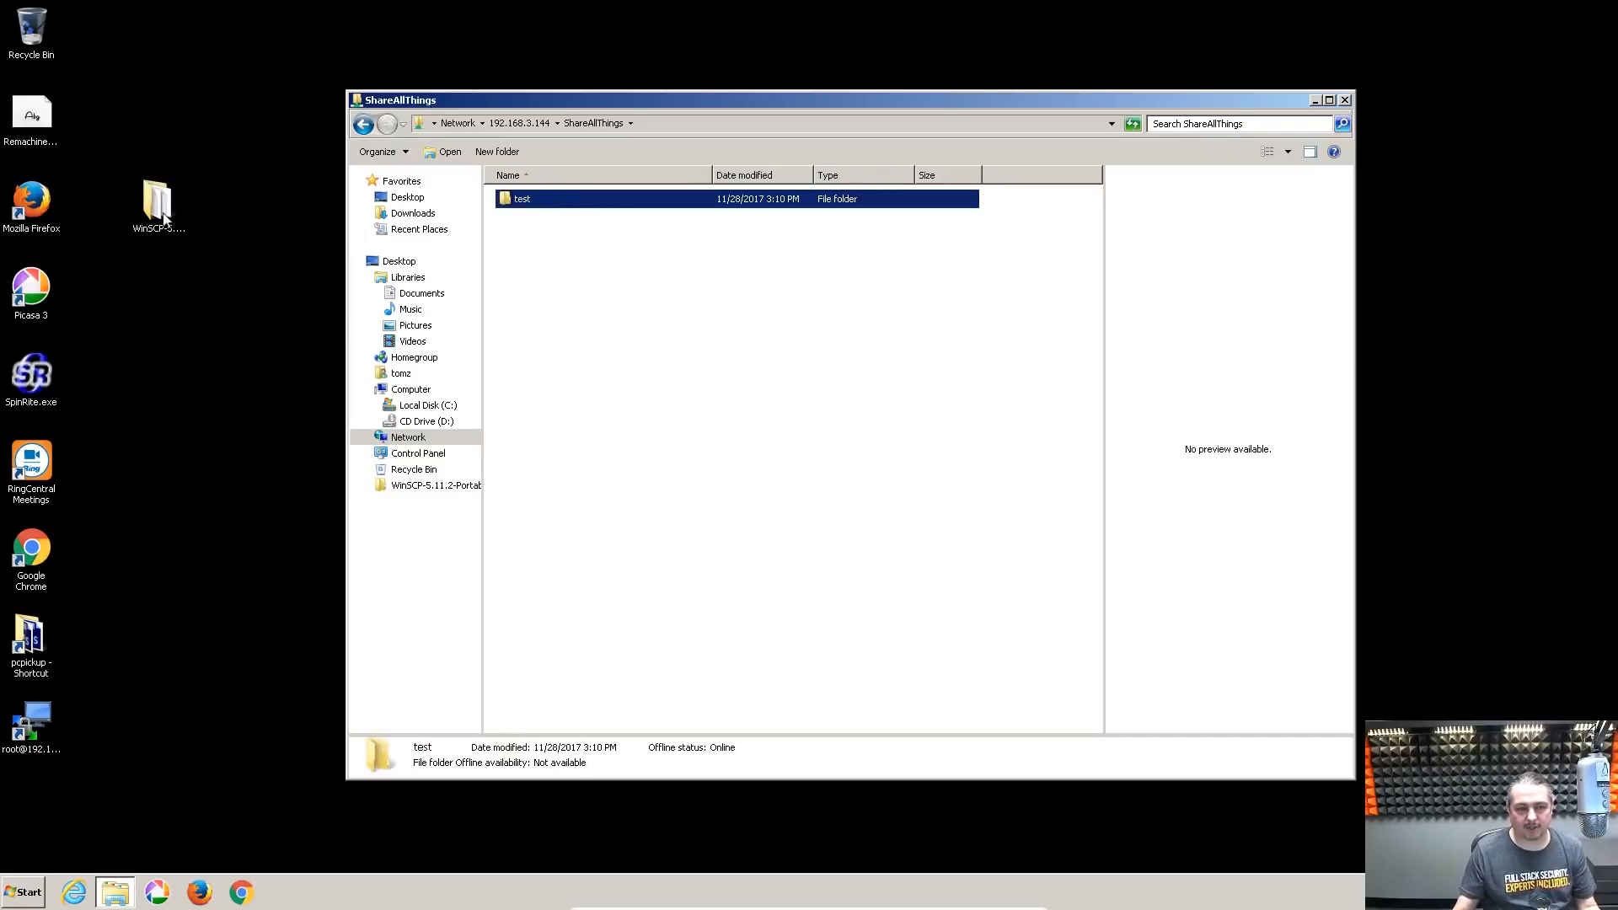
# Paste the WinSCP portable folder and copy the Remachine font file into the share
pyautogui.hotkey('ctrl', 'v')
pyautogui.moveTo(90, 102); pyautogui.dragTo(776, 452)
pyautogui.click(766, 422)
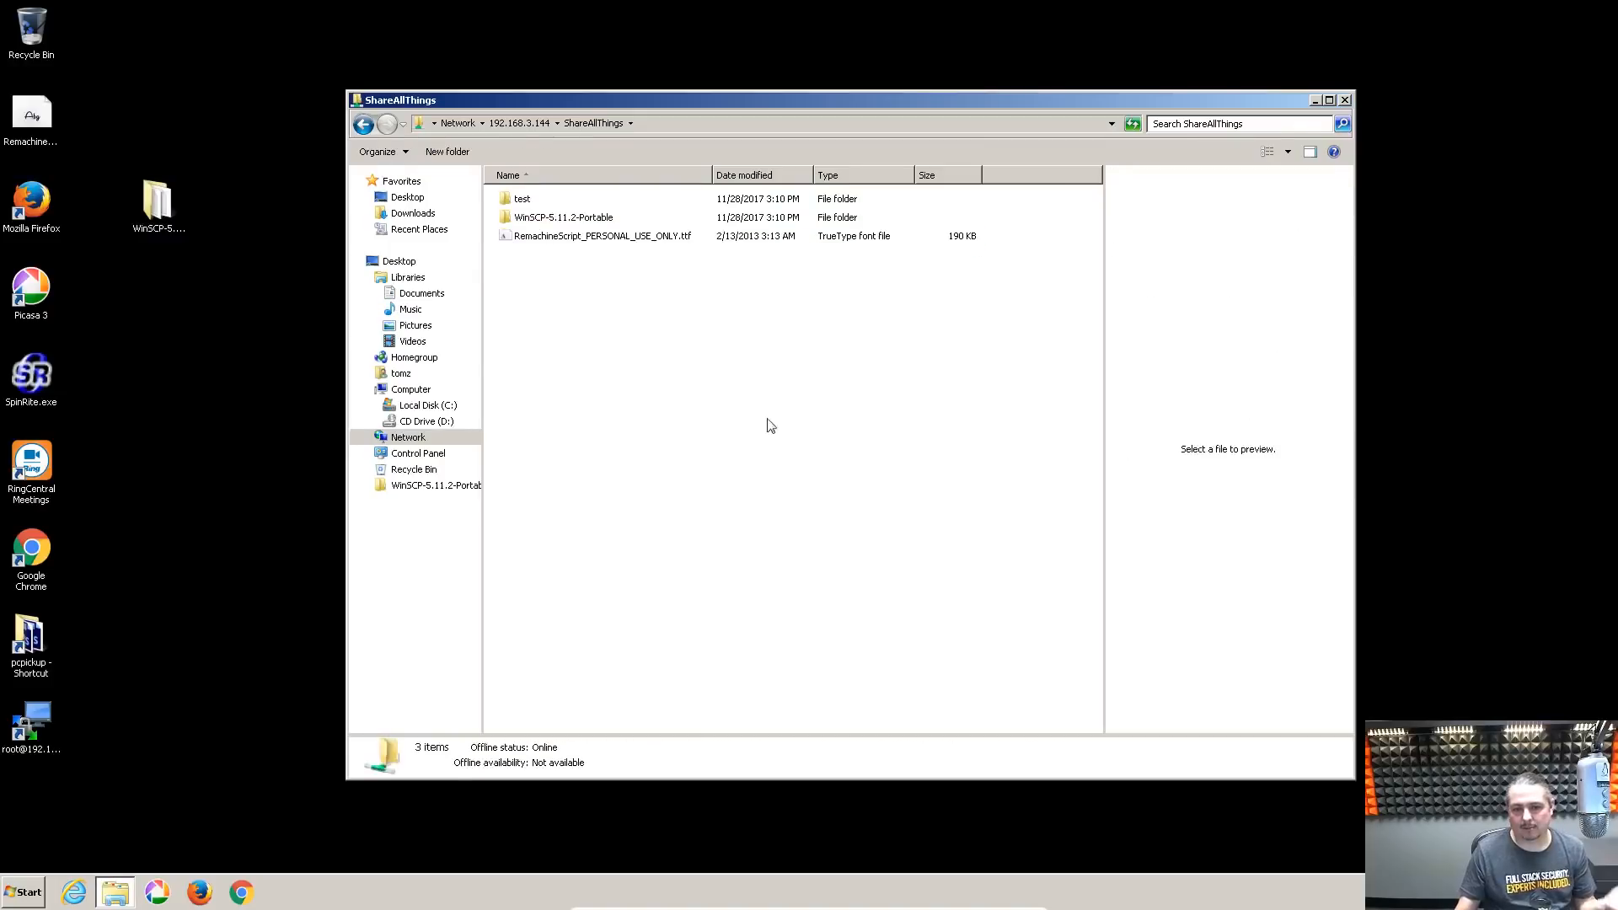
pyautogui.moveTo(808, 99); pyautogui.dragTo(810, 144)
pyautogui.click(549, 168)
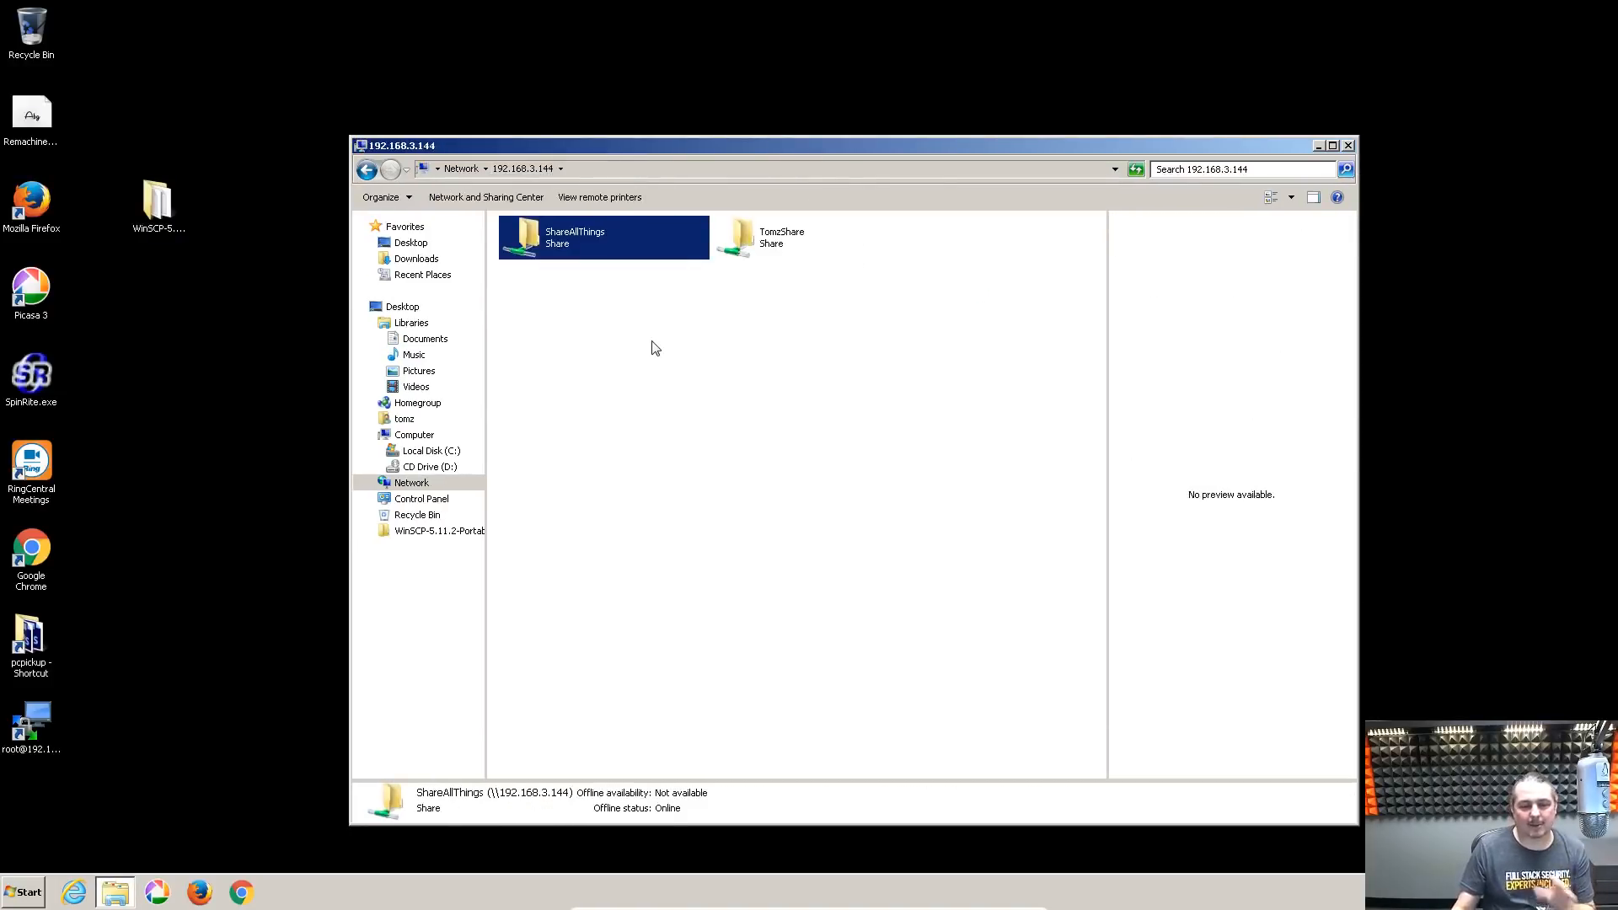
pyautogui.moveTo(881, 148); pyautogui.dragTo(889, 95)
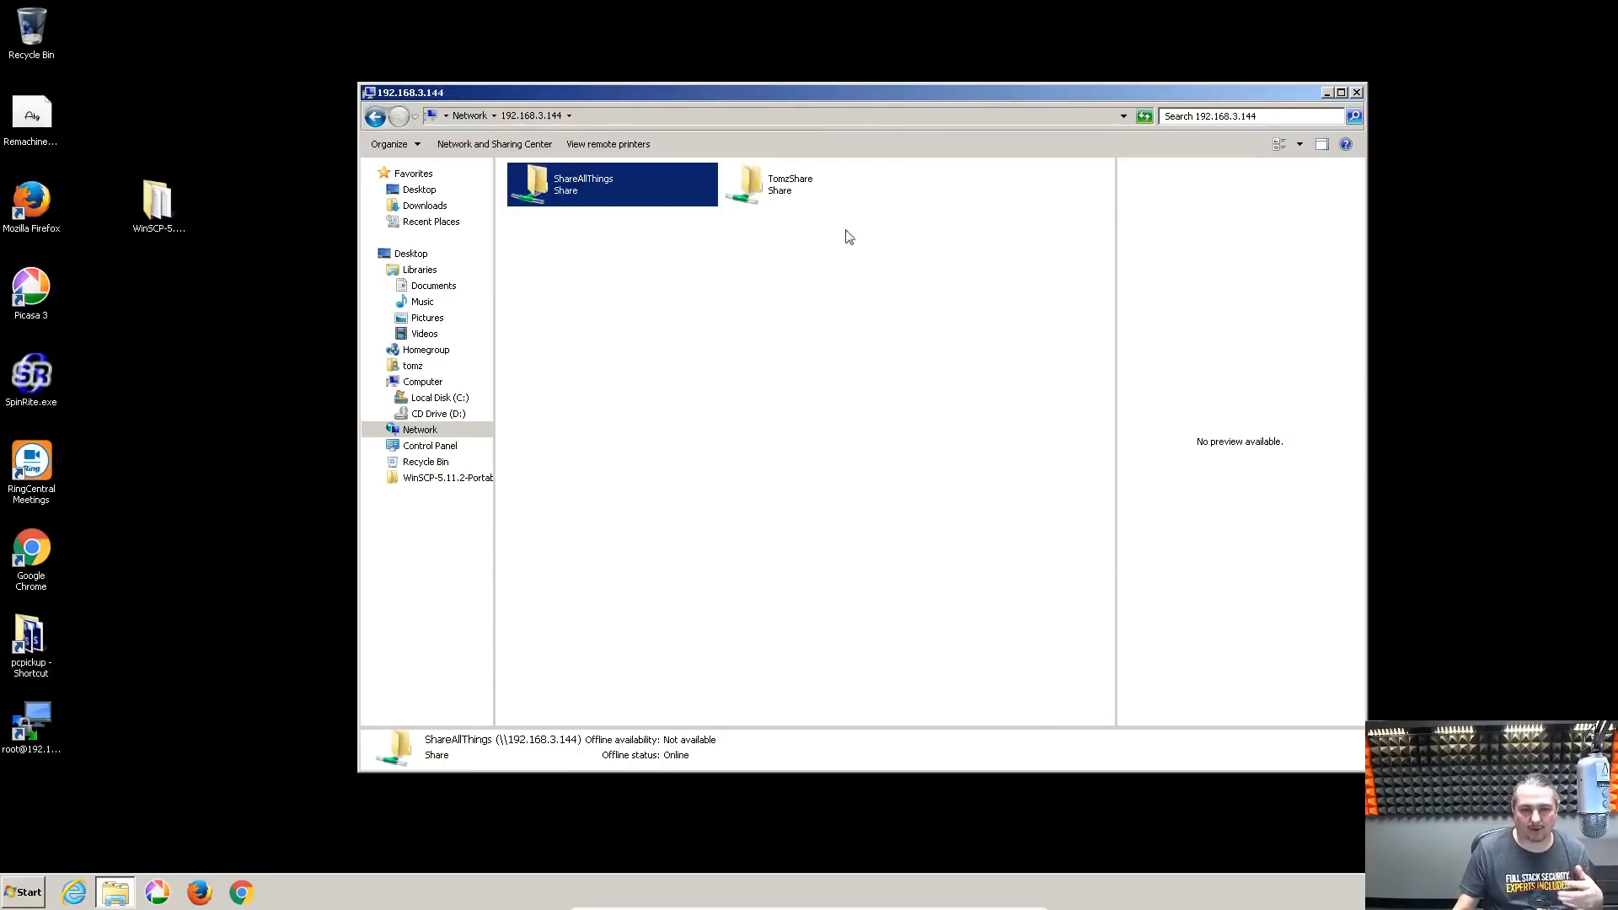
pyautogui.click(832, 275)
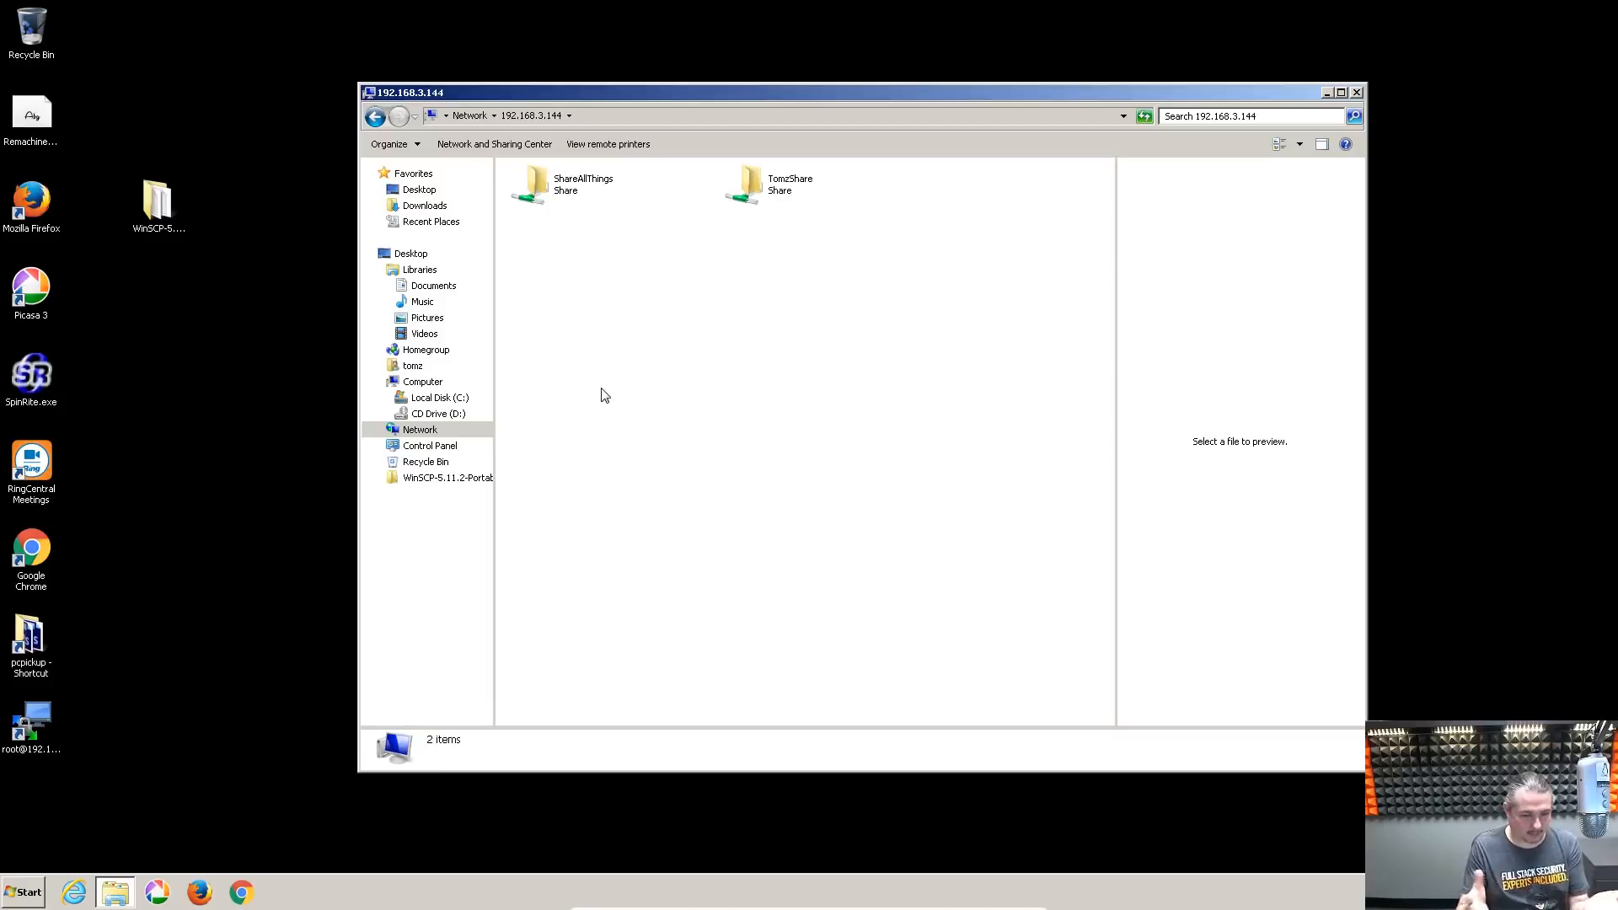
pyautogui.doubleClick(784, 188)
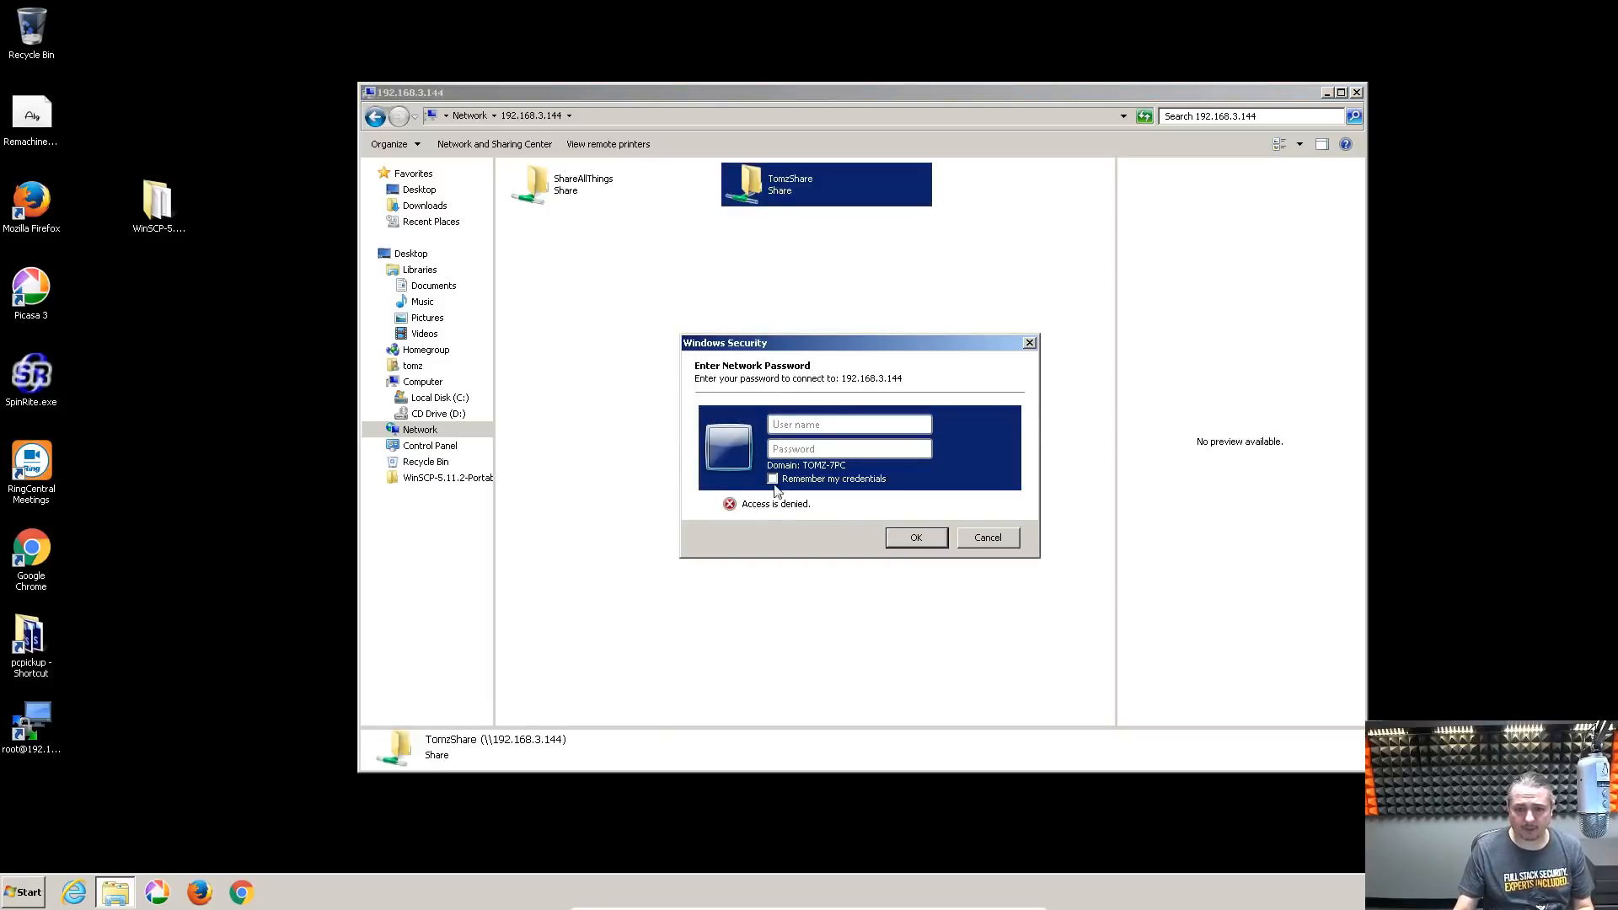
pyautogui.write('tom')
pyautogui.press('Tab')
pyautogui.write('t')
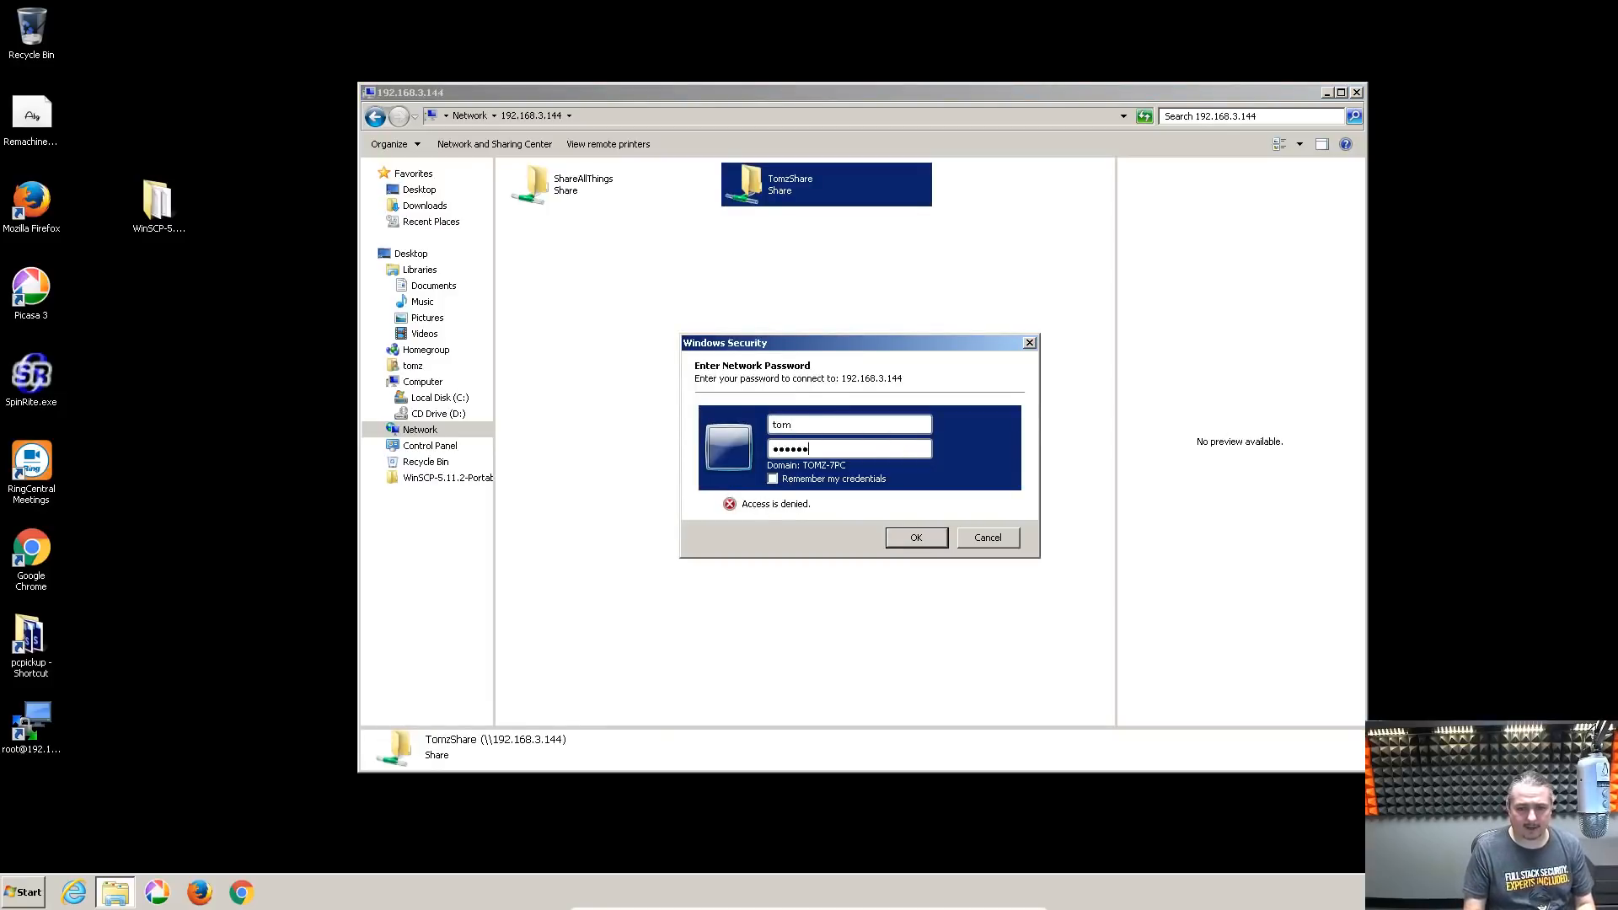
pyautogui.press('Return')
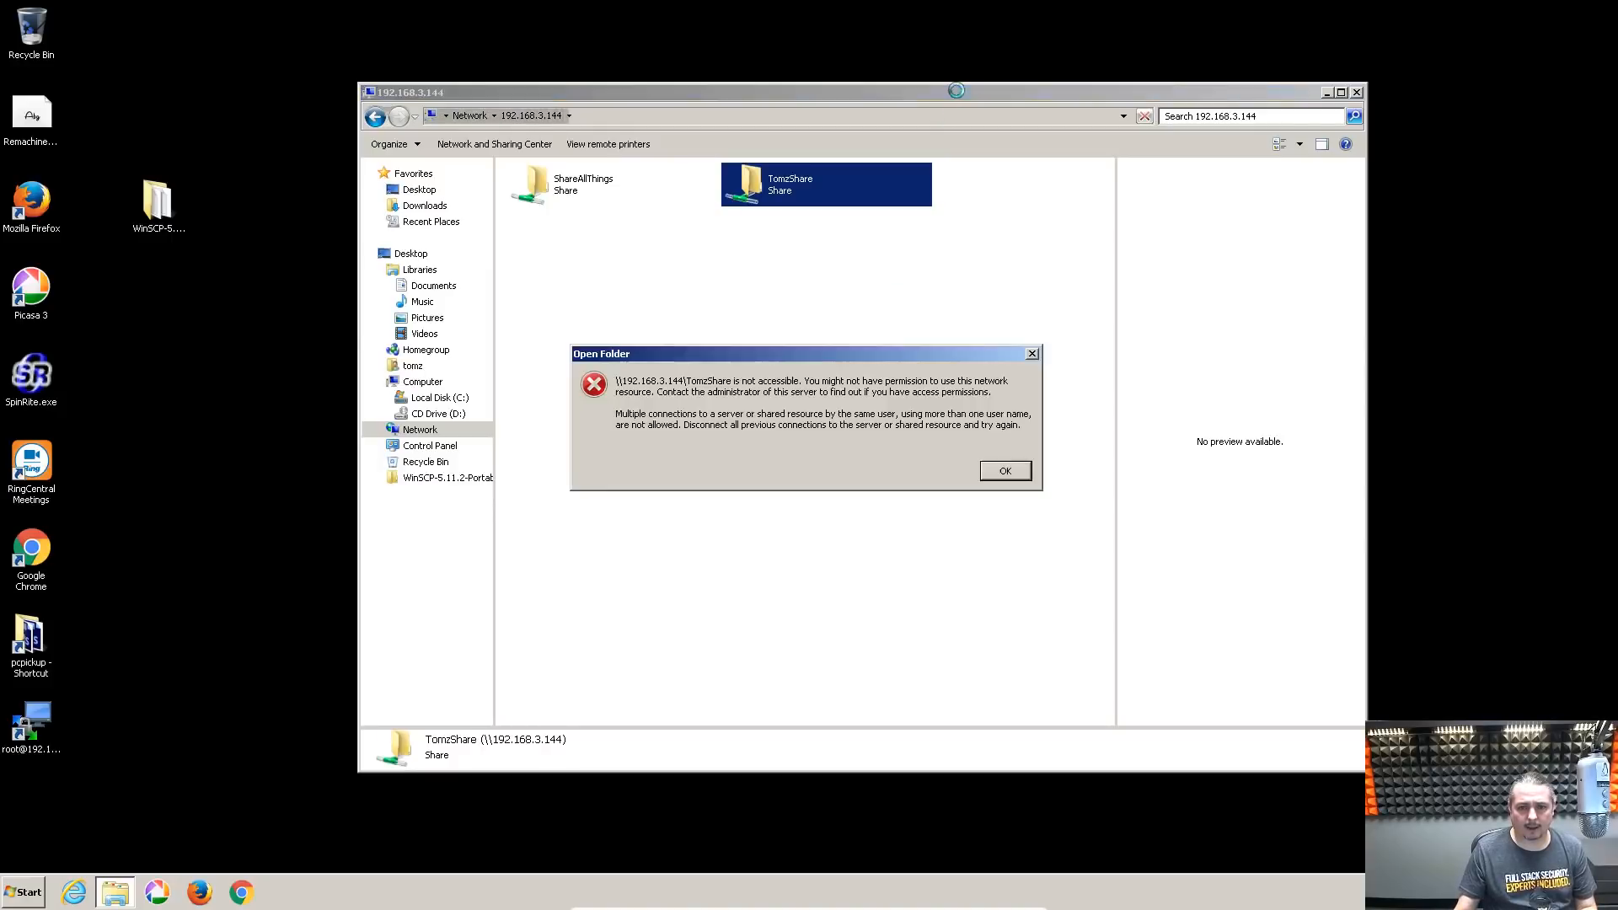
pyautogui.press('Return')
pyautogui.doubleClick(775, 199)
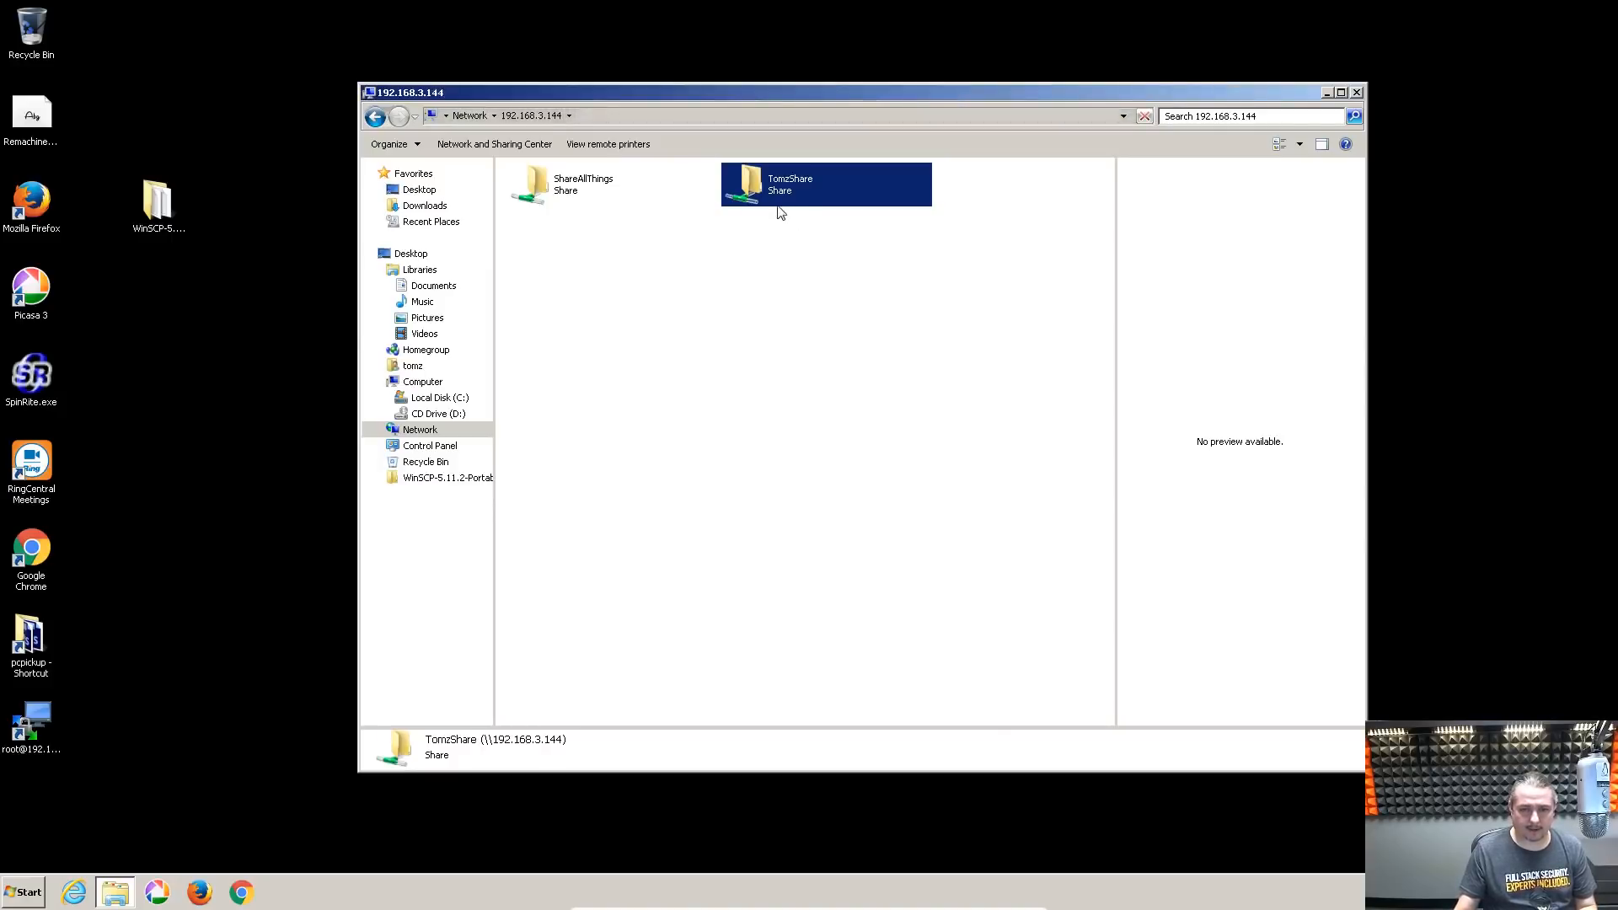
# Sign in to TomzShare with the owner's credentials and browse the WinSCP and Test Folder folders
pyautogui.write('tom')
pyautogui.press('Tab')
pyautogui.write('**********')
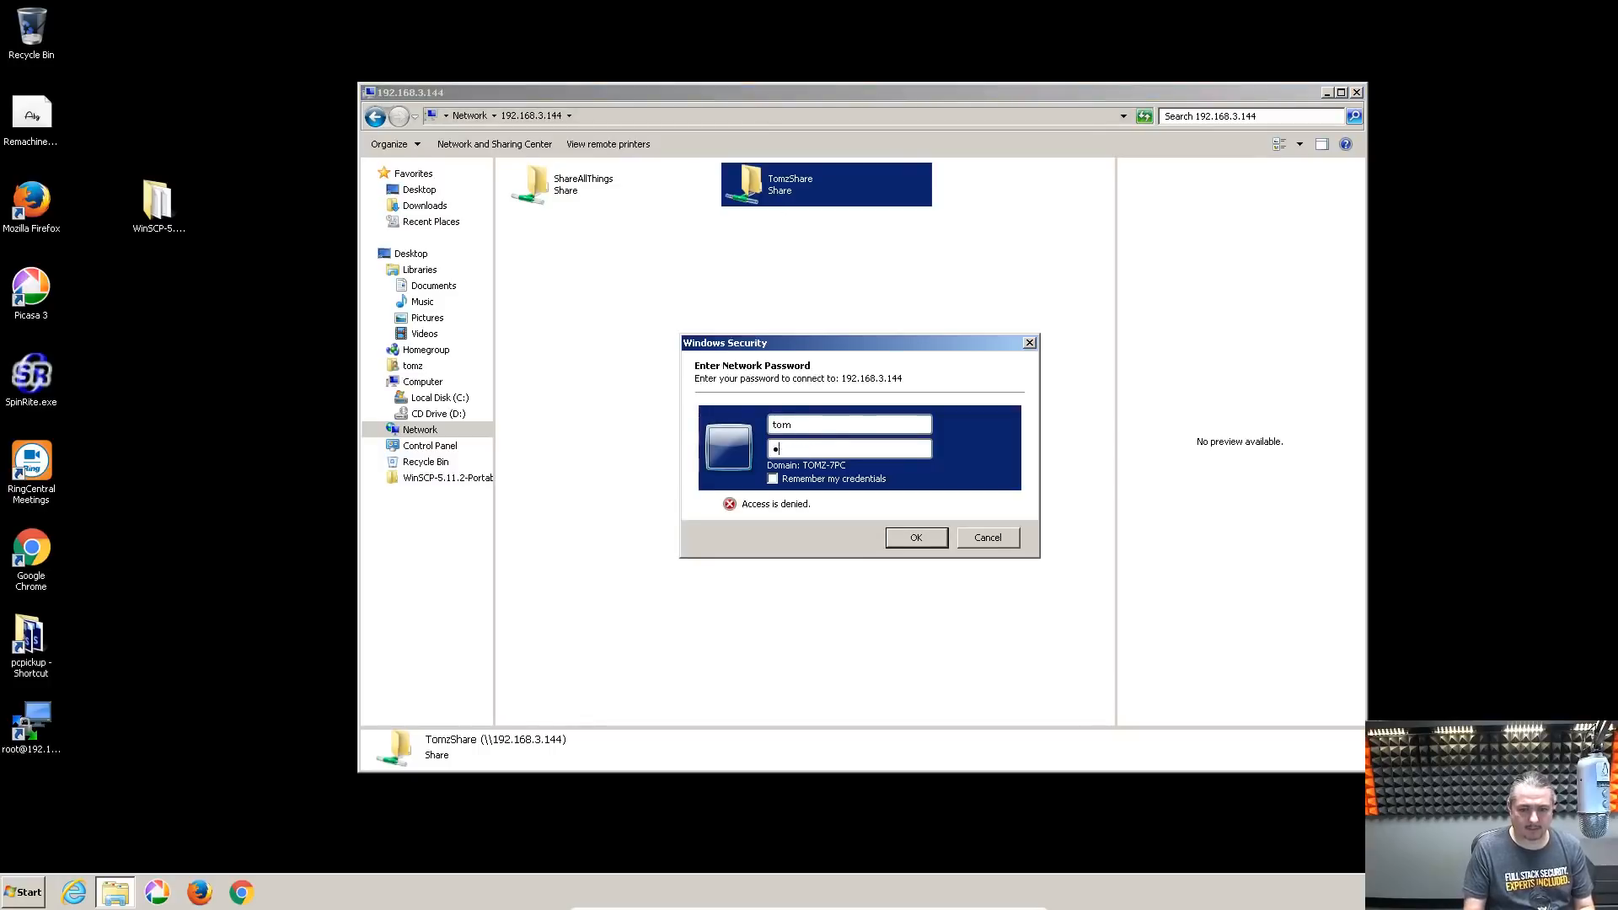
pyautogui.press('Return')
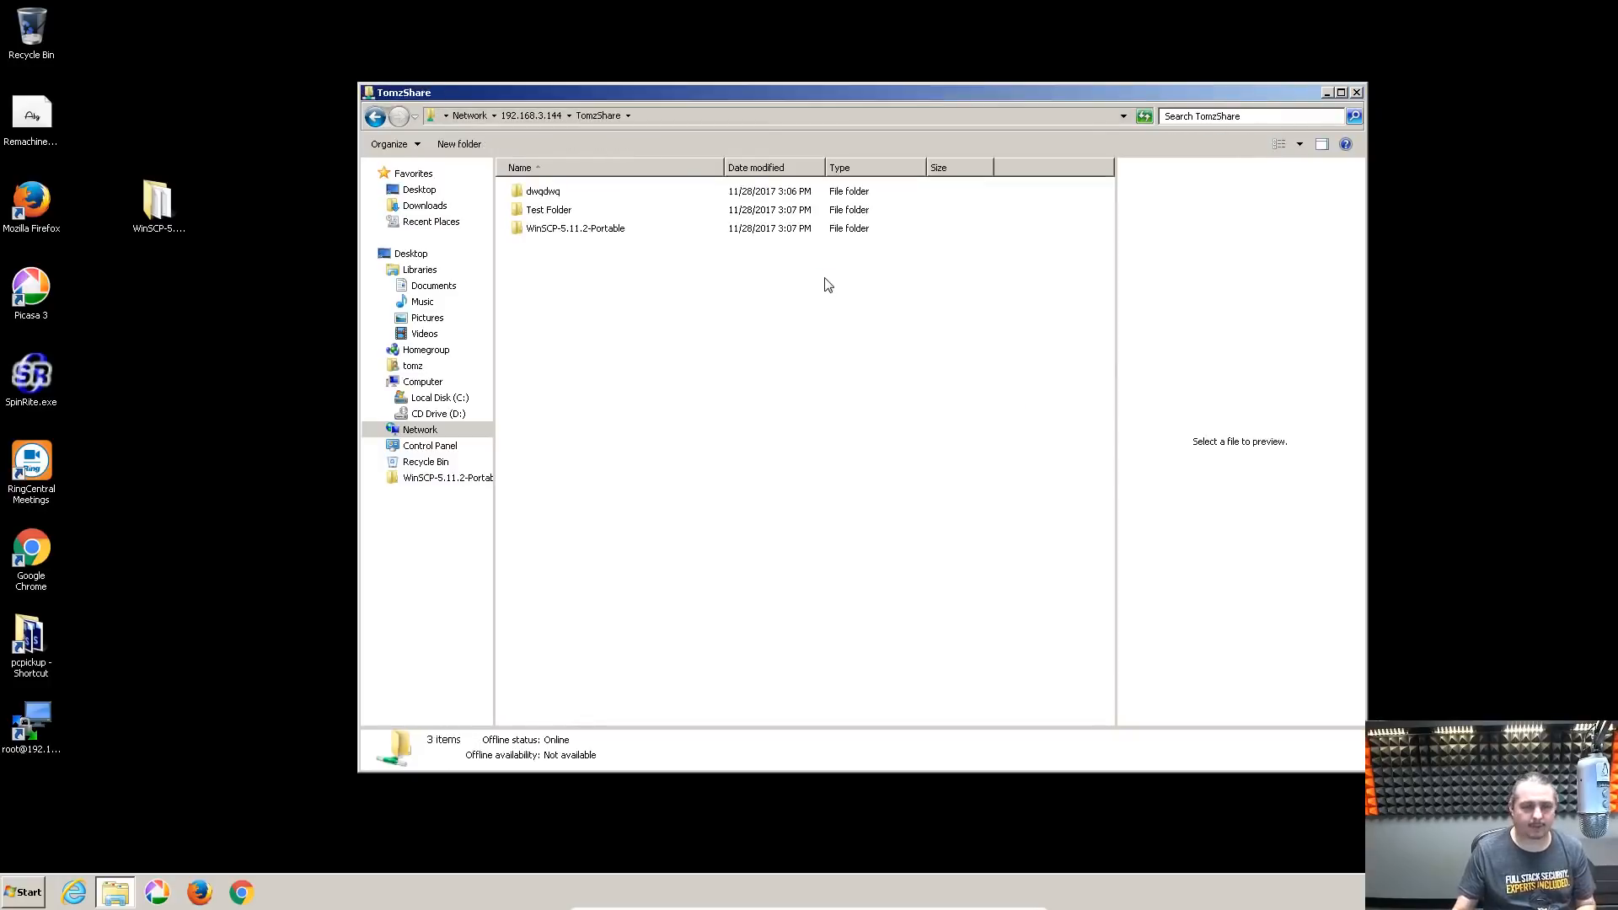
pyautogui.doubleClick(540, 229)
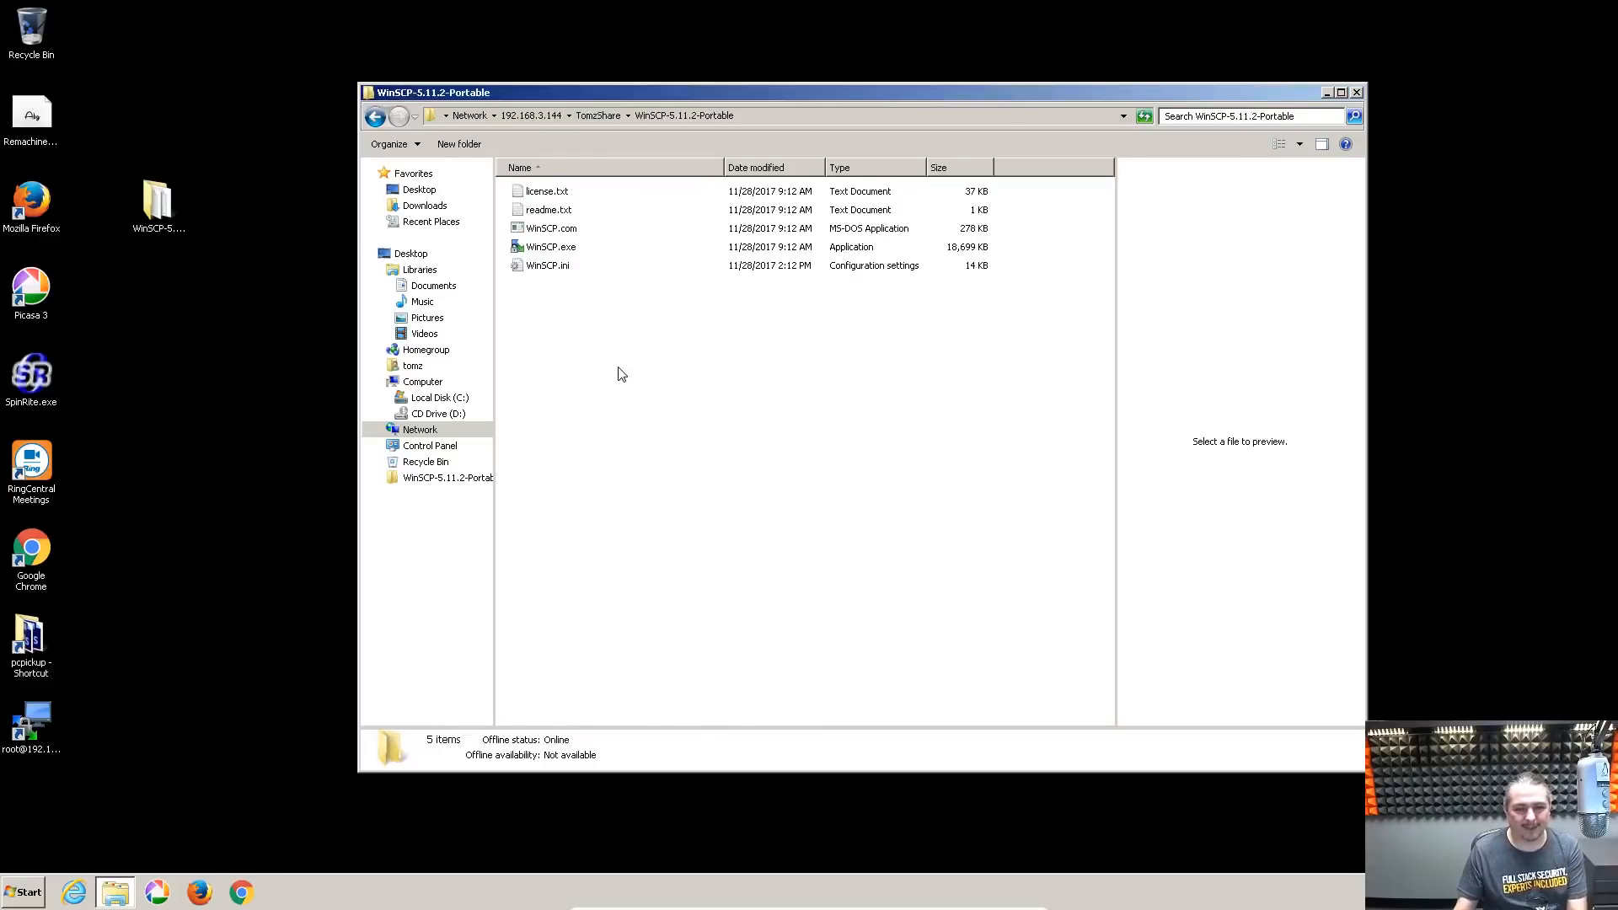
pyautogui.press('BackSpace')
pyautogui.moveTo(710, 95); pyautogui.dragTo(674, 107)
pyautogui.click(571, 419)
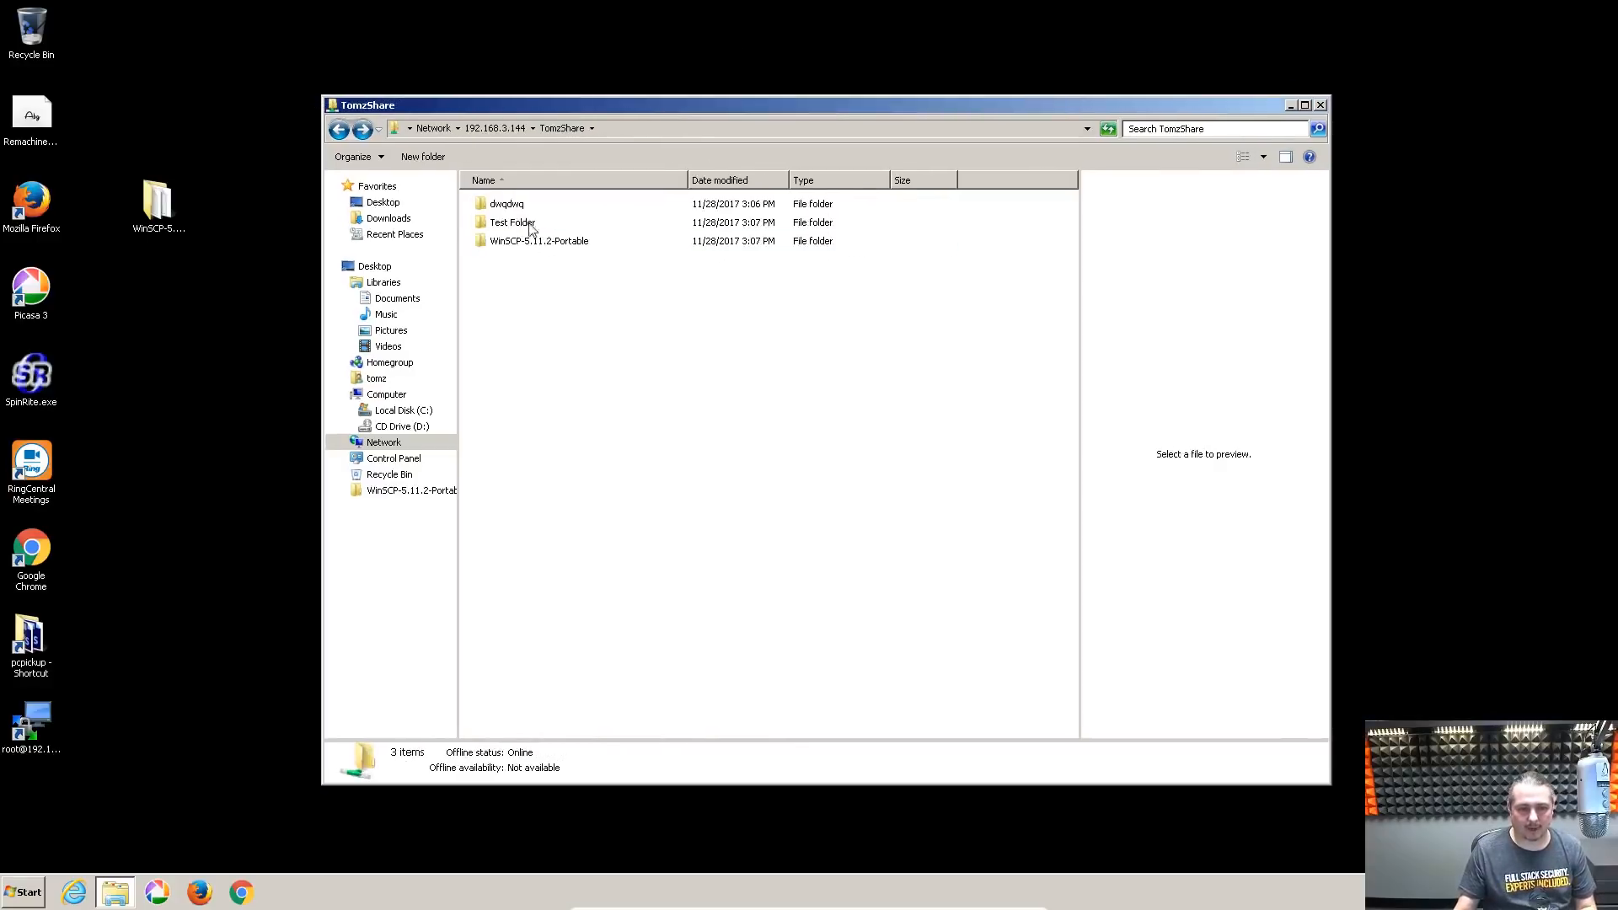
pyautogui.doubleClick(527, 222)
pyautogui.click(562, 131)
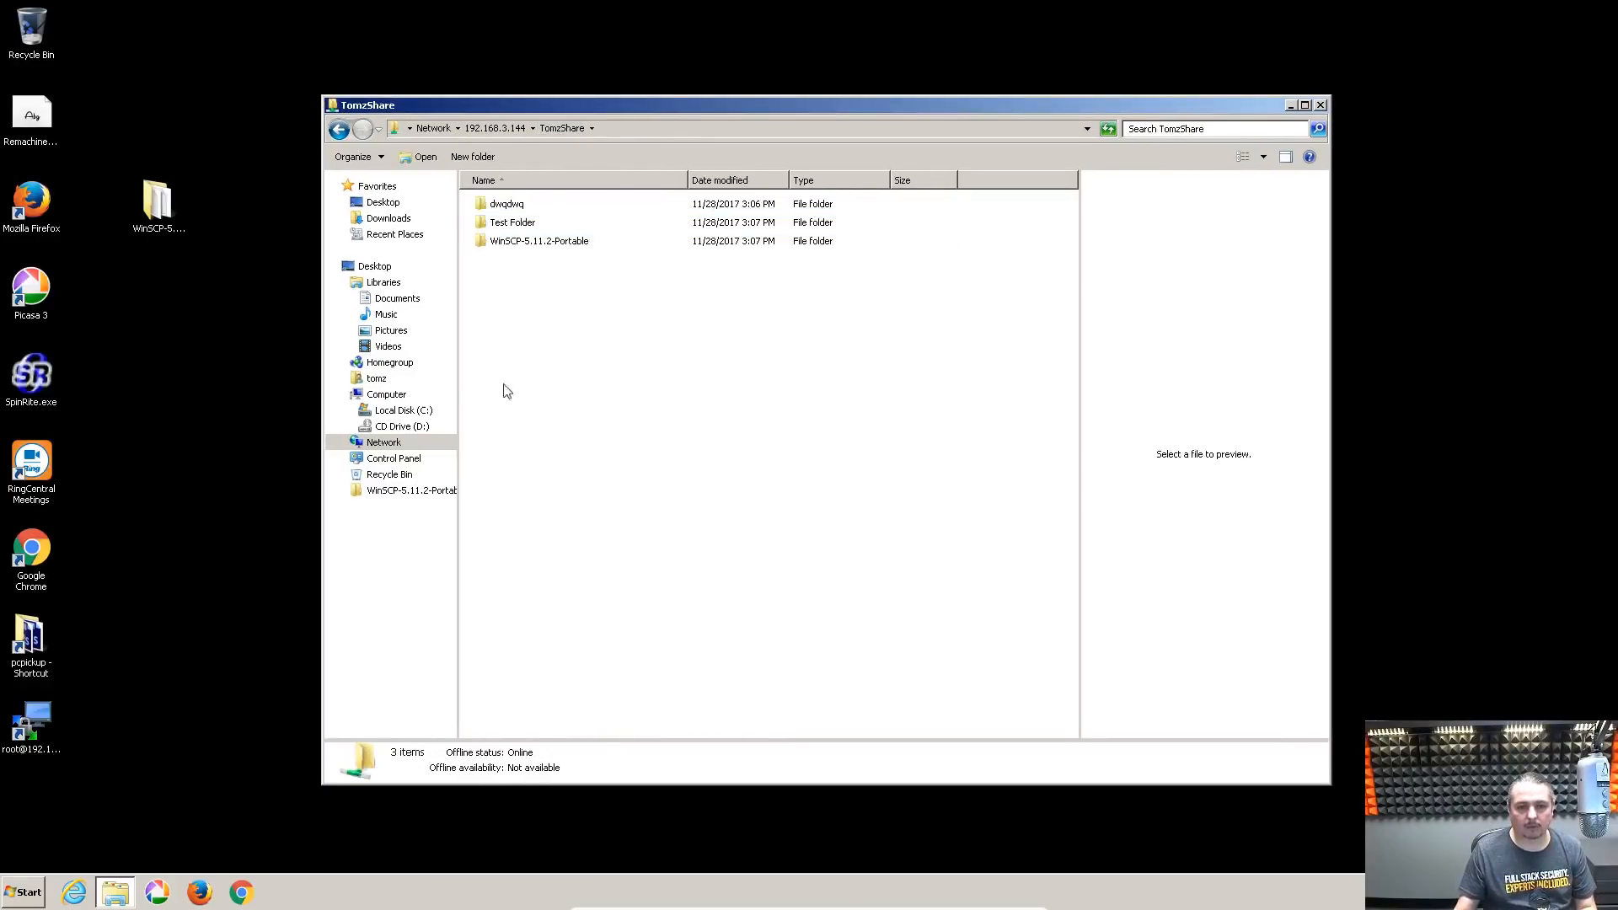
# Move Explorer aside and bring the FreeNAS browser window up maximized
pyautogui.moveTo(811, 108); pyautogui.dragTo(721, 64)
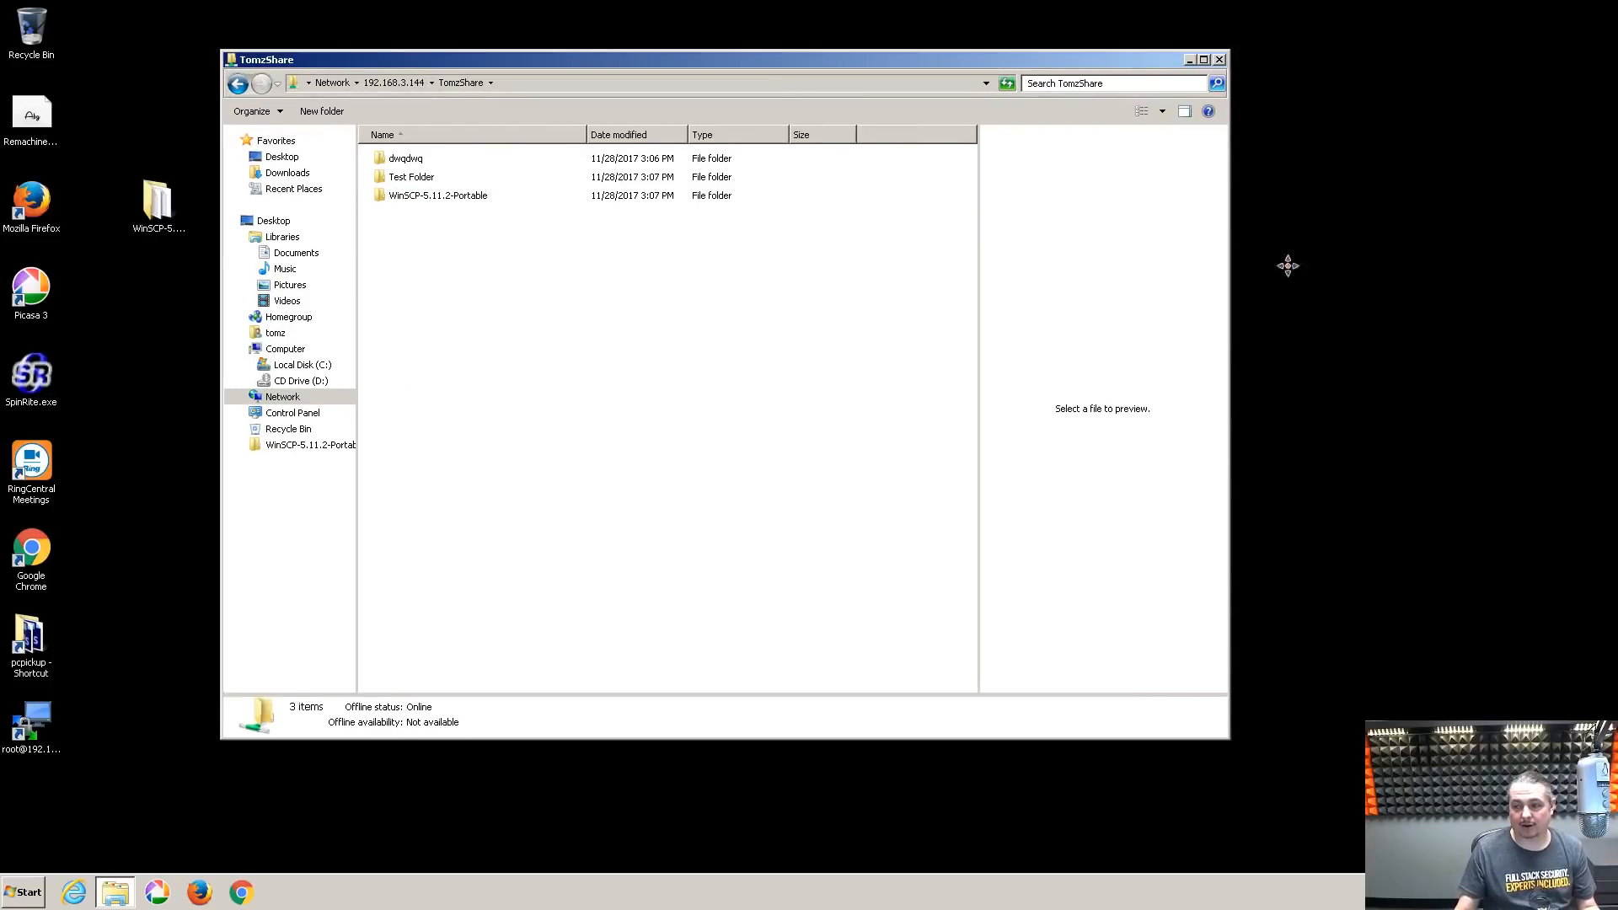
pyautogui.moveTo(1287, 265); pyautogui.dragTo(840, 242)
pyautogui.doubleClick(840, 243)
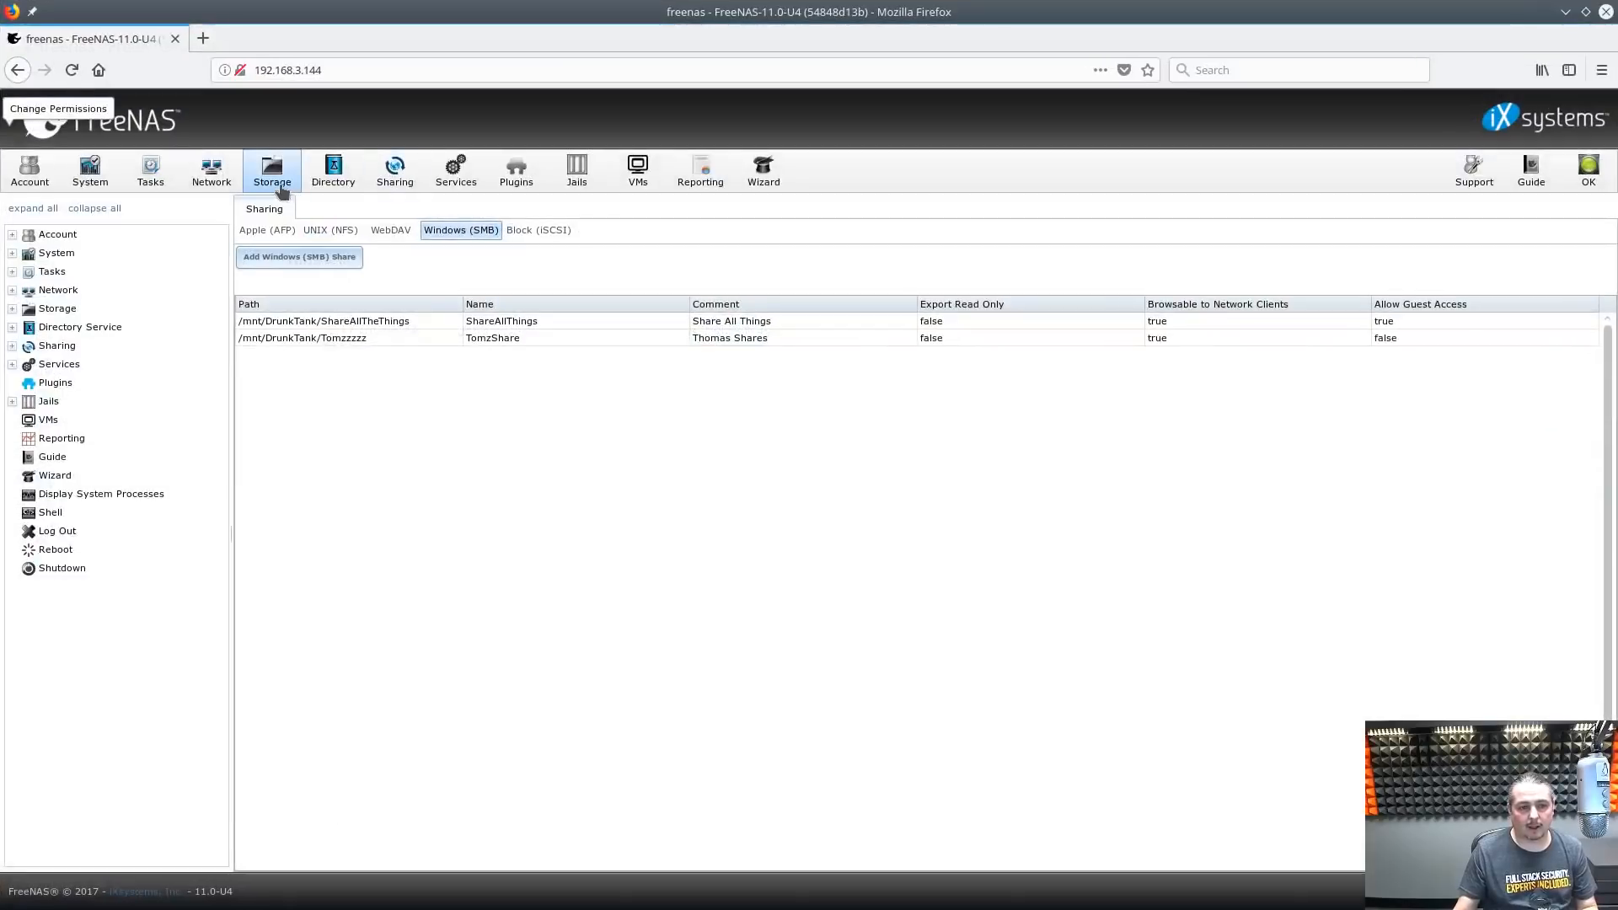
# Create a Company dataset under DrunkTank with the comment 'Company Files'
pyautogui.click(282, 191)
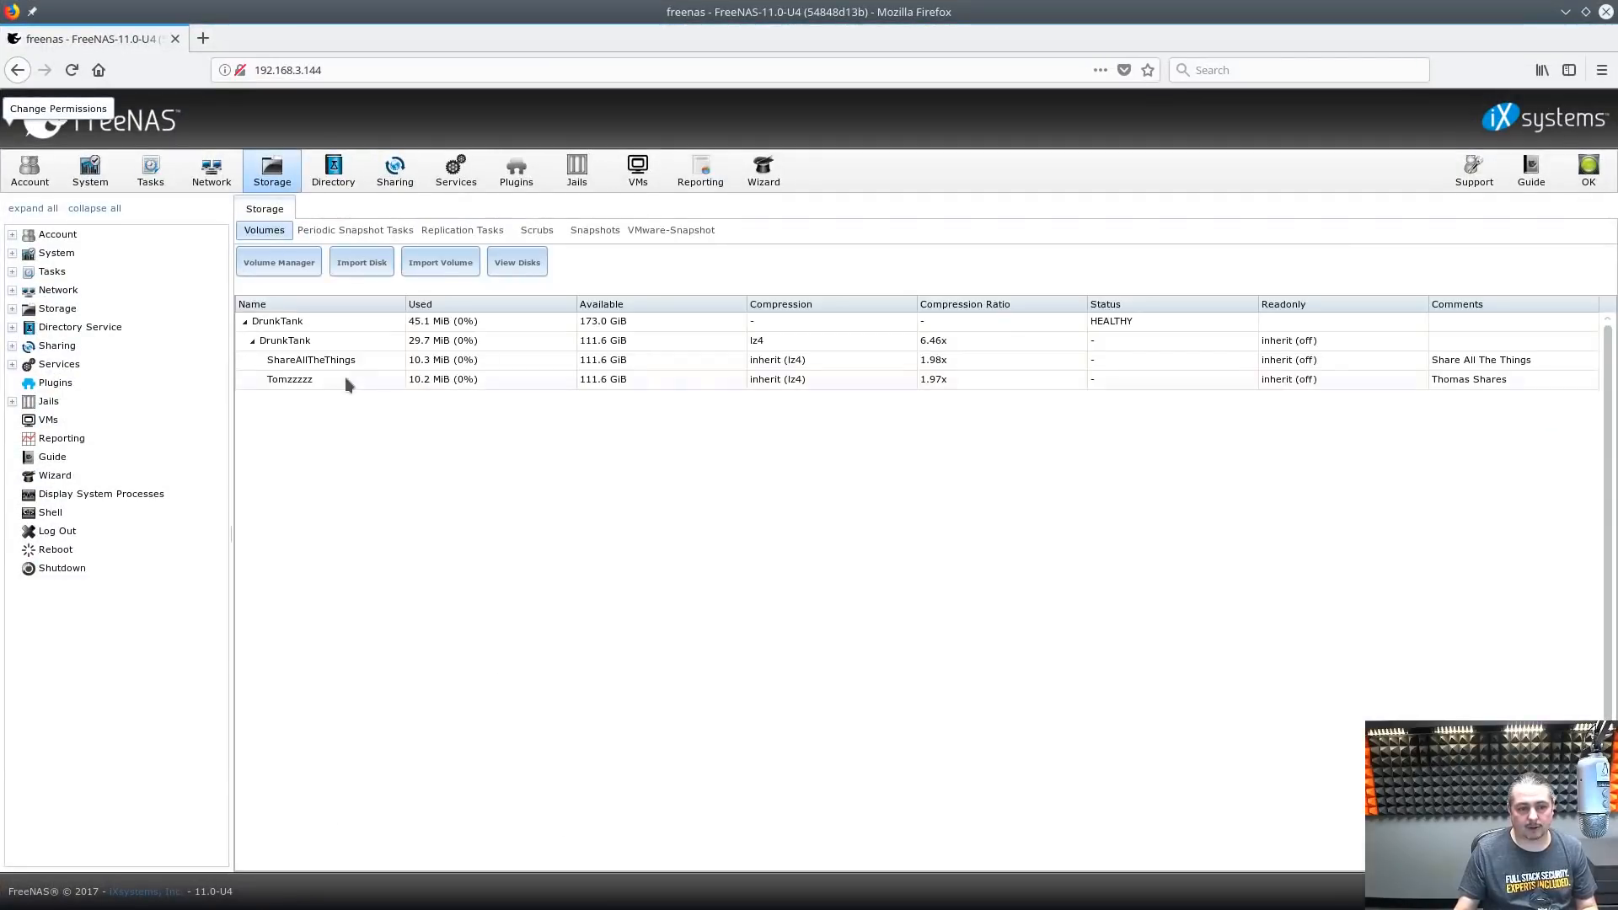
pyautogui.click(321, 341)
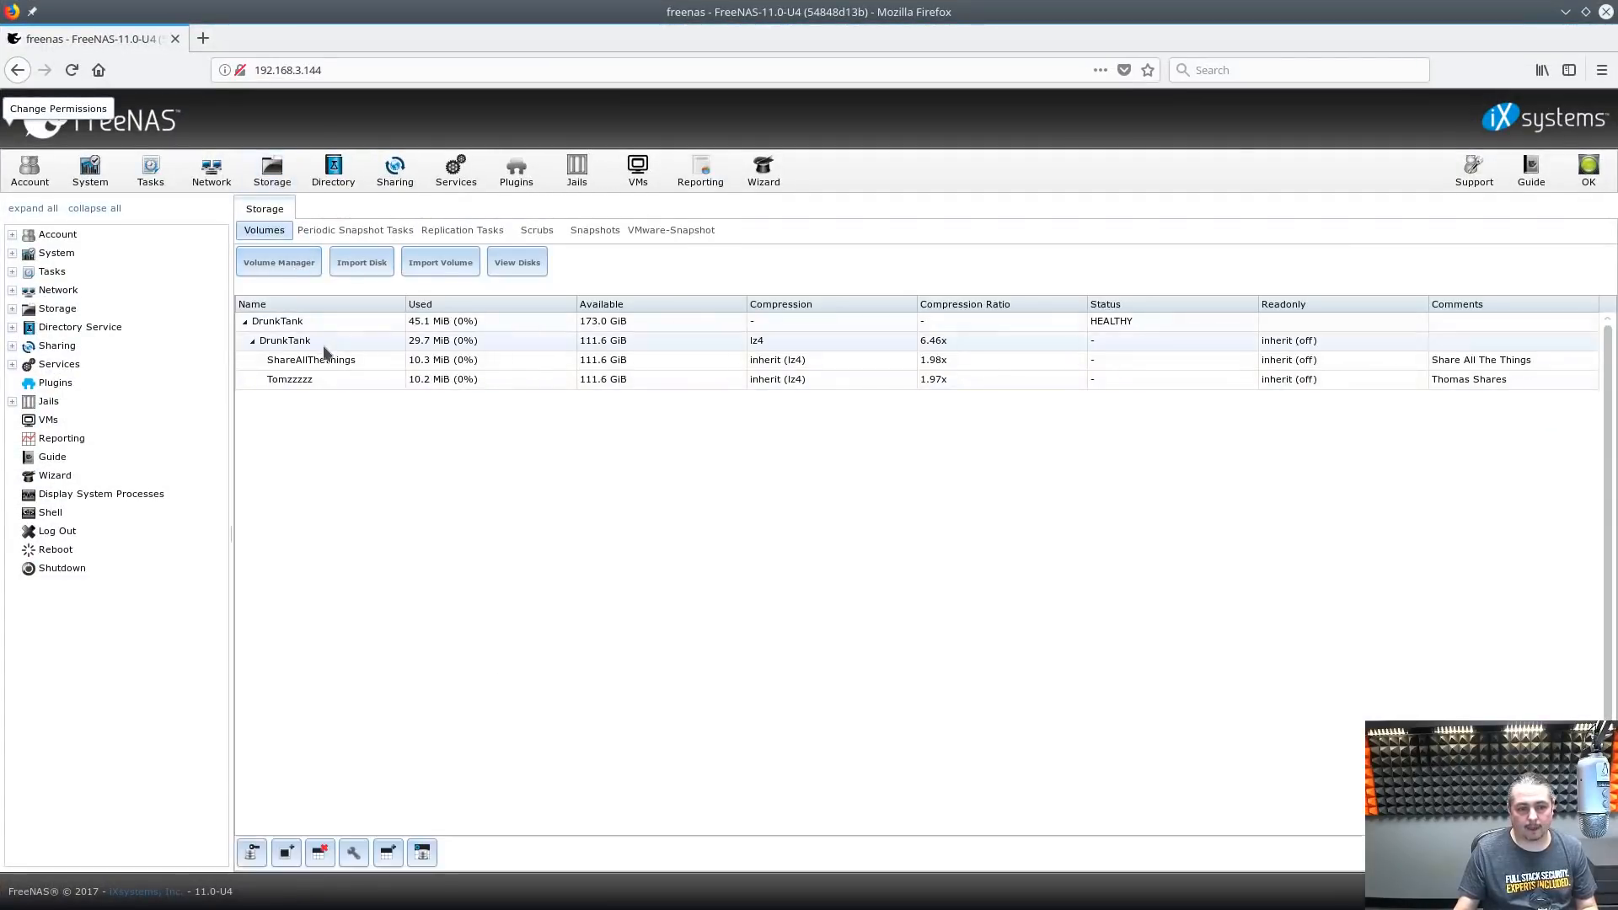
pyautogui.click(389, 853)
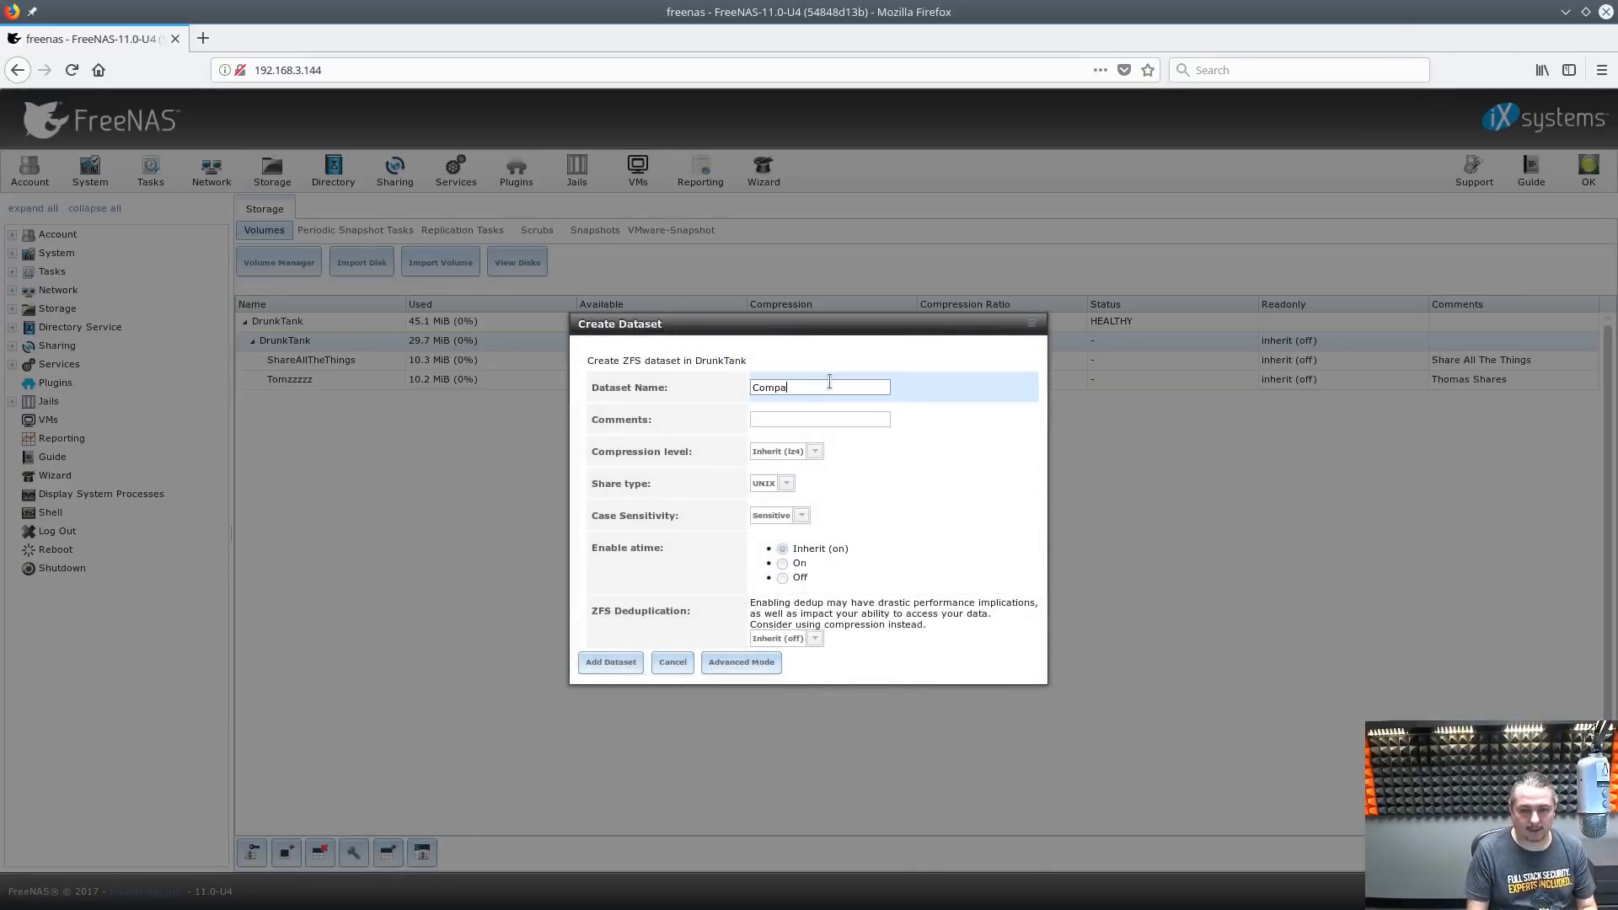
pyautogui.click(827, 418)
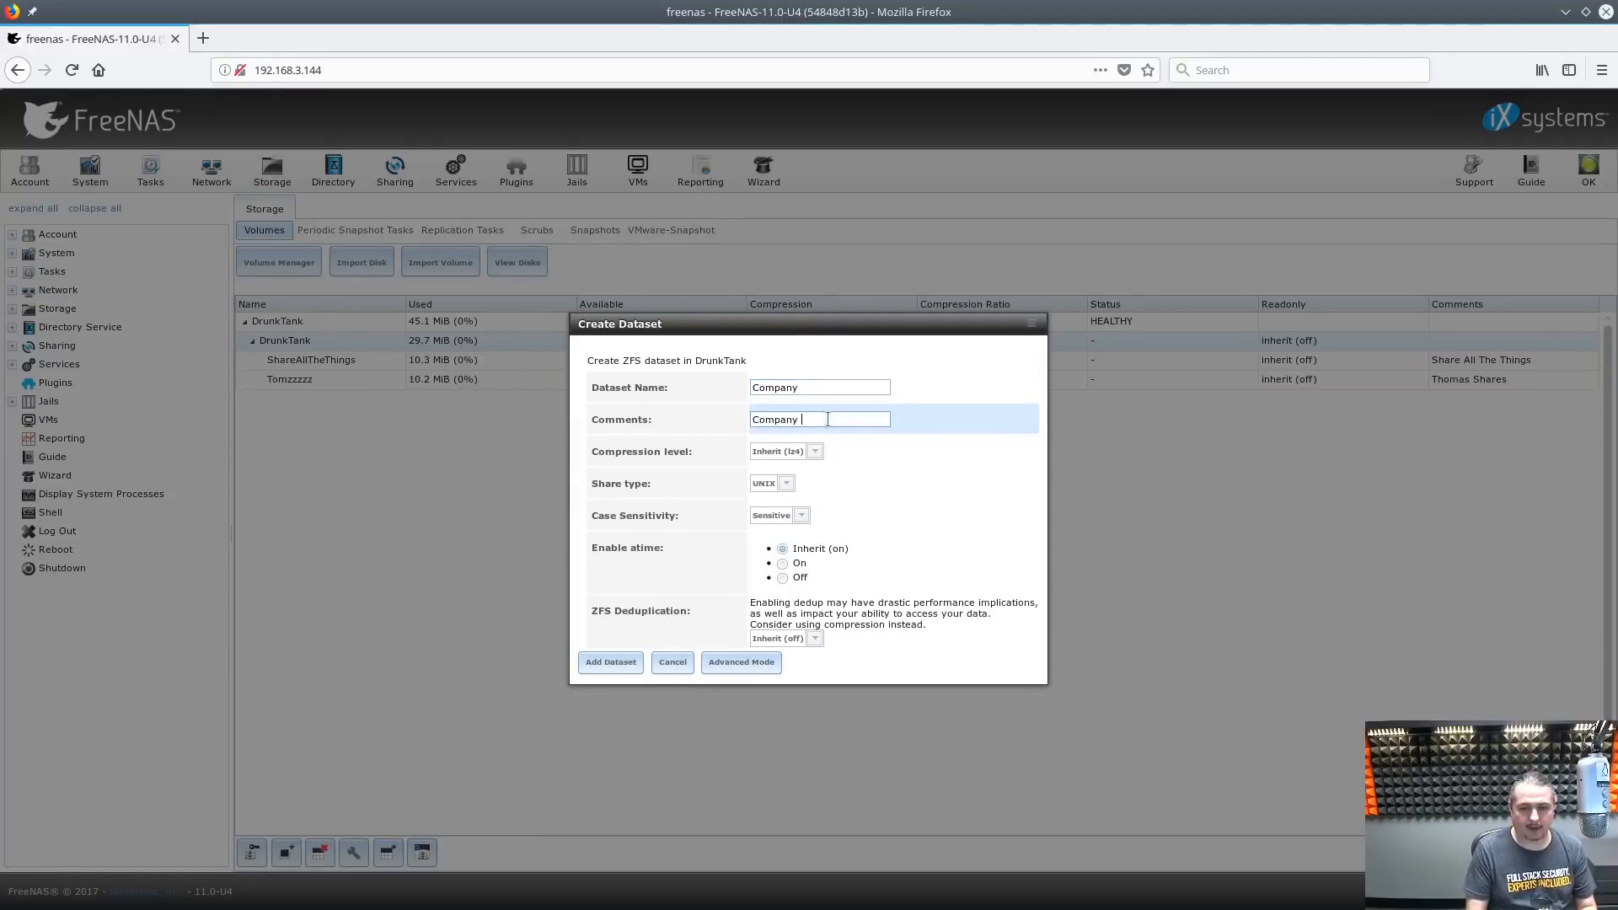
pyautogui.click(613, 663)
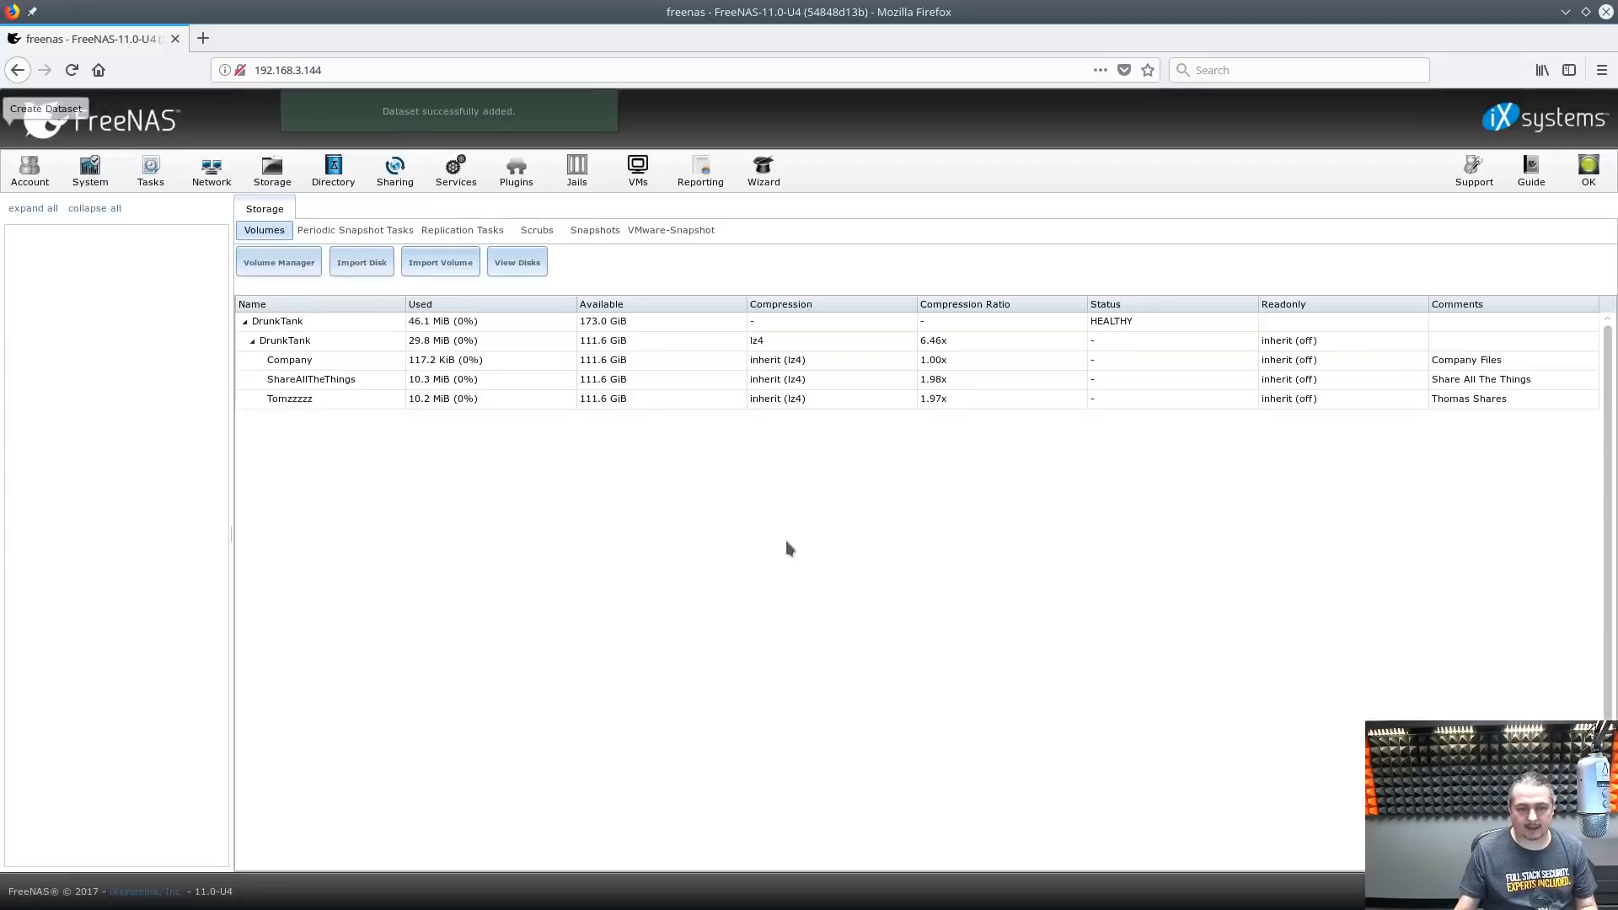
pyautogui.click(317, 365)
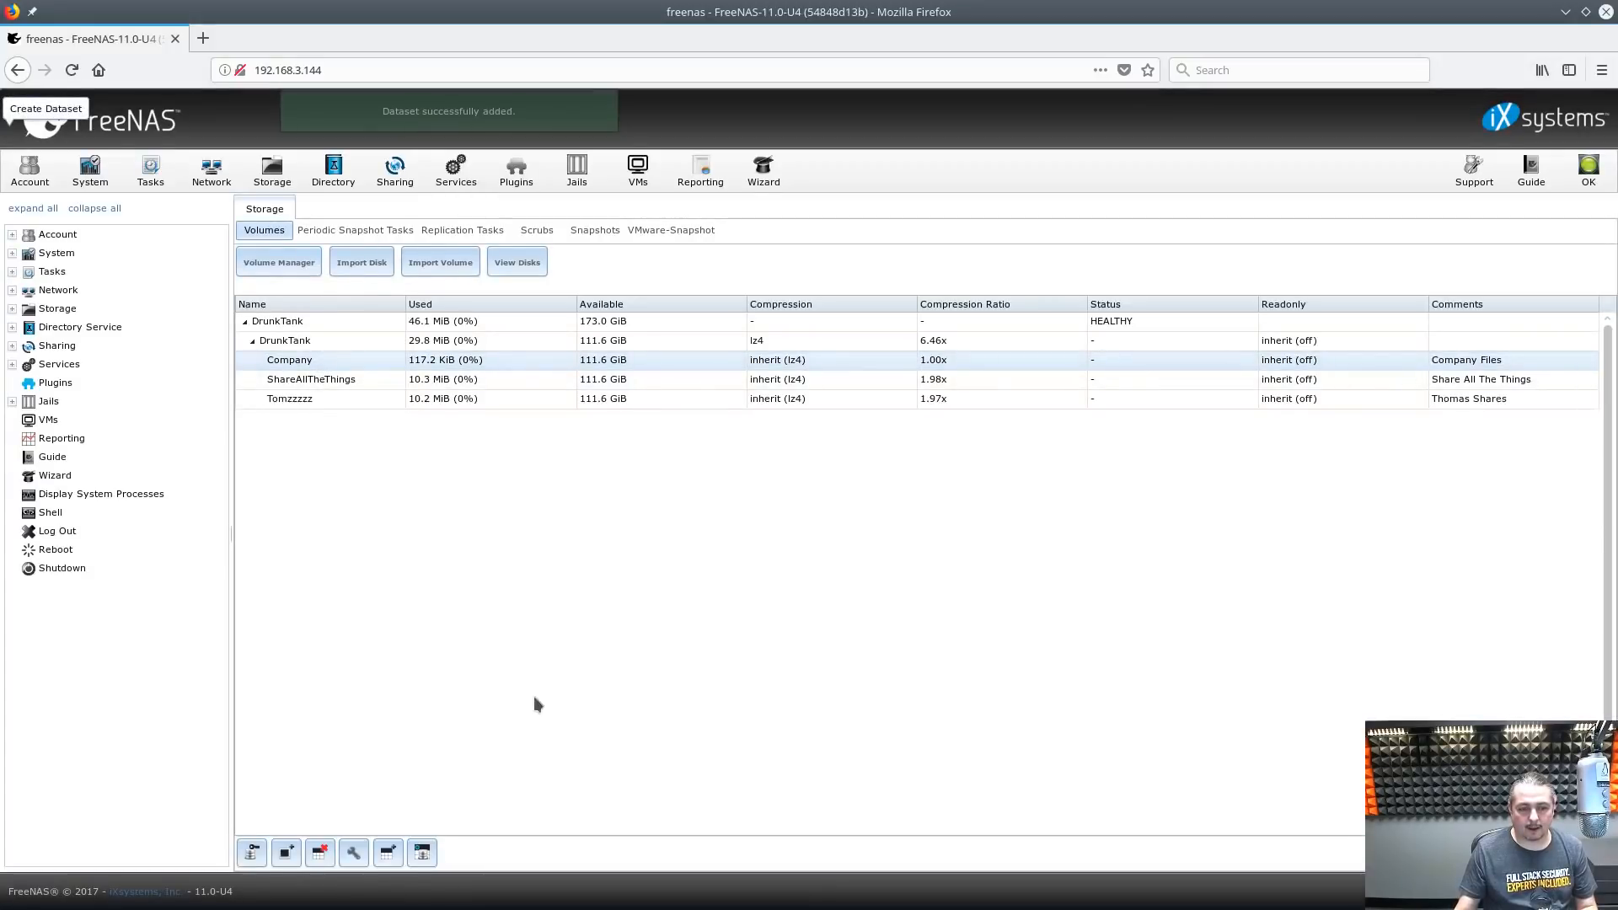
# Set Company's owner to the share owner's user, add group write, and remove all access for others
pyautogui.click(251, 854)
pyautogui.doubleClick(910, 412)
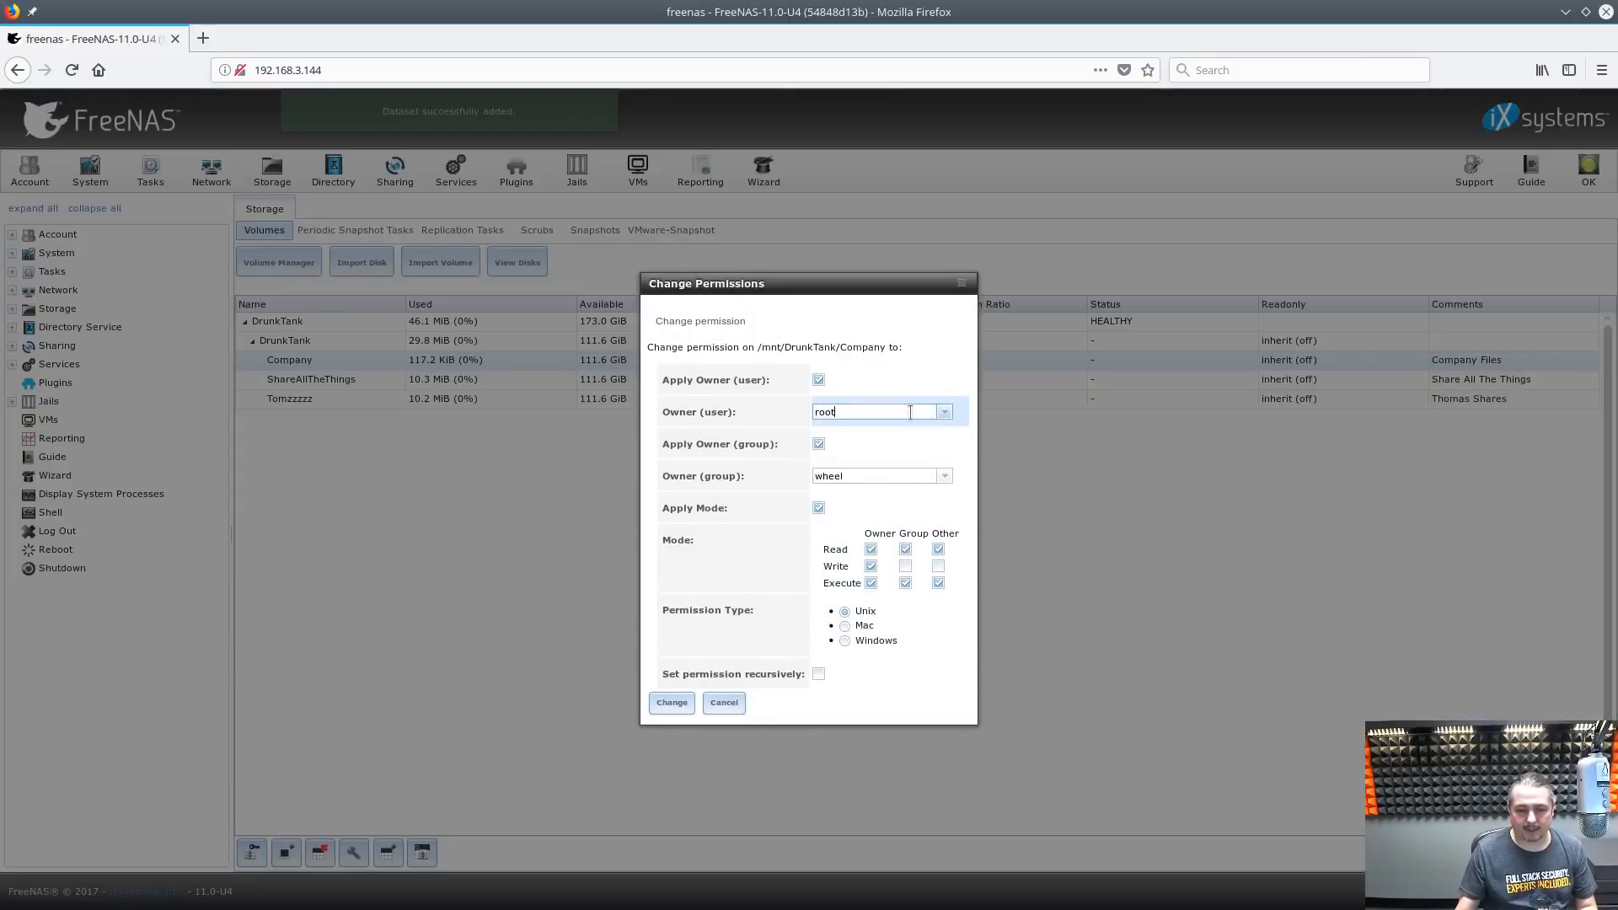
pyautogui.write('tom')
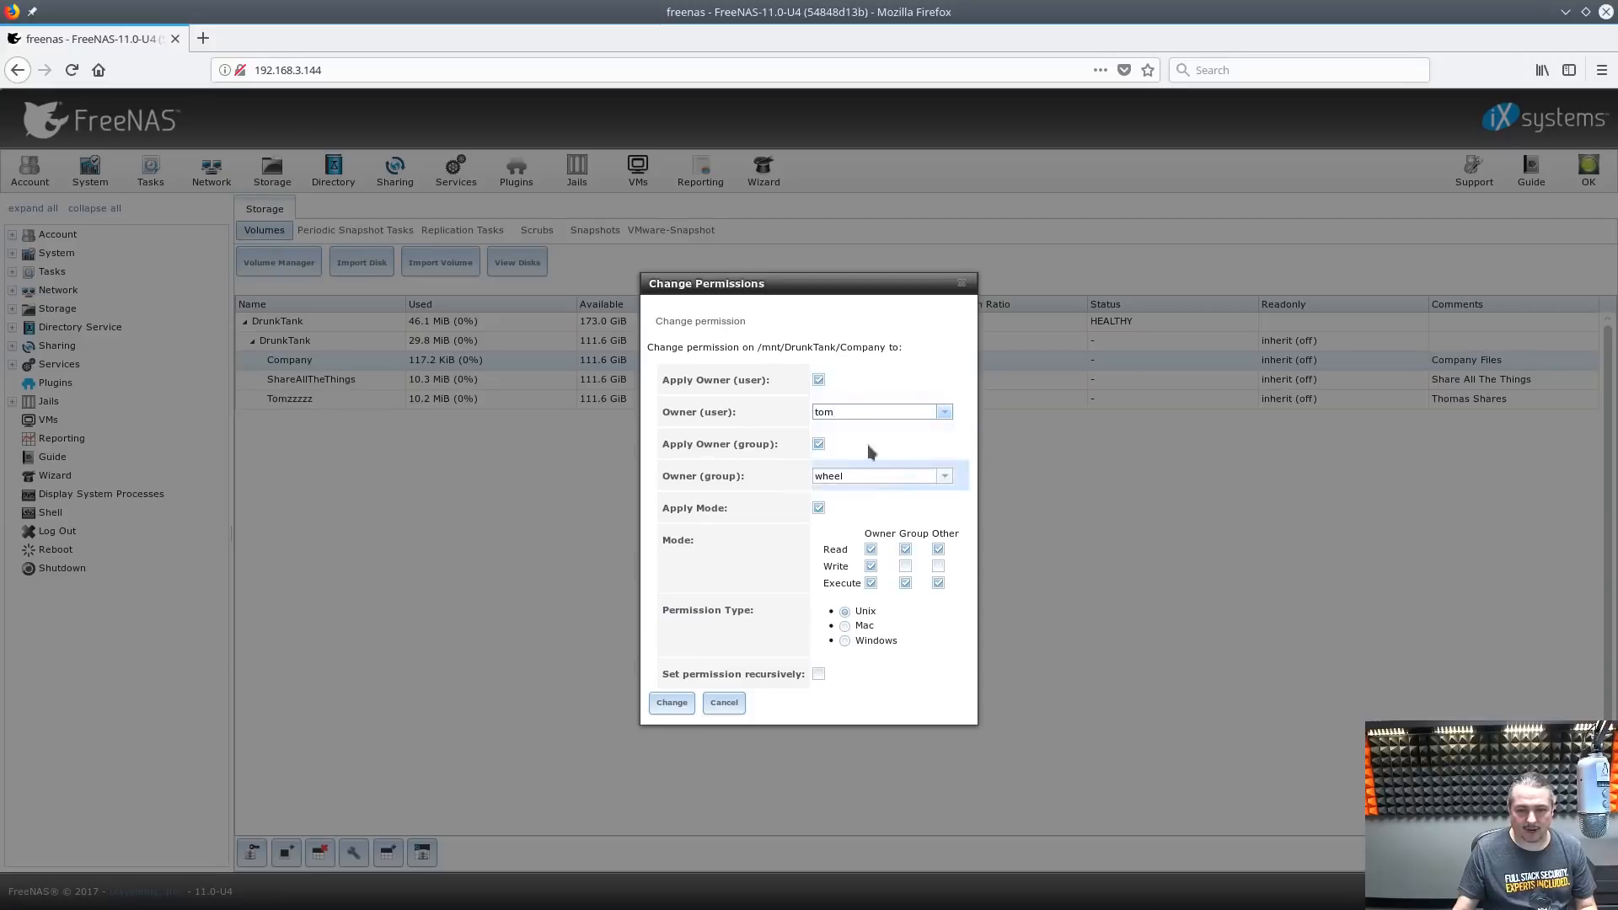
pyautogui.click(905, 566)
pyautogui.click(938, 583)
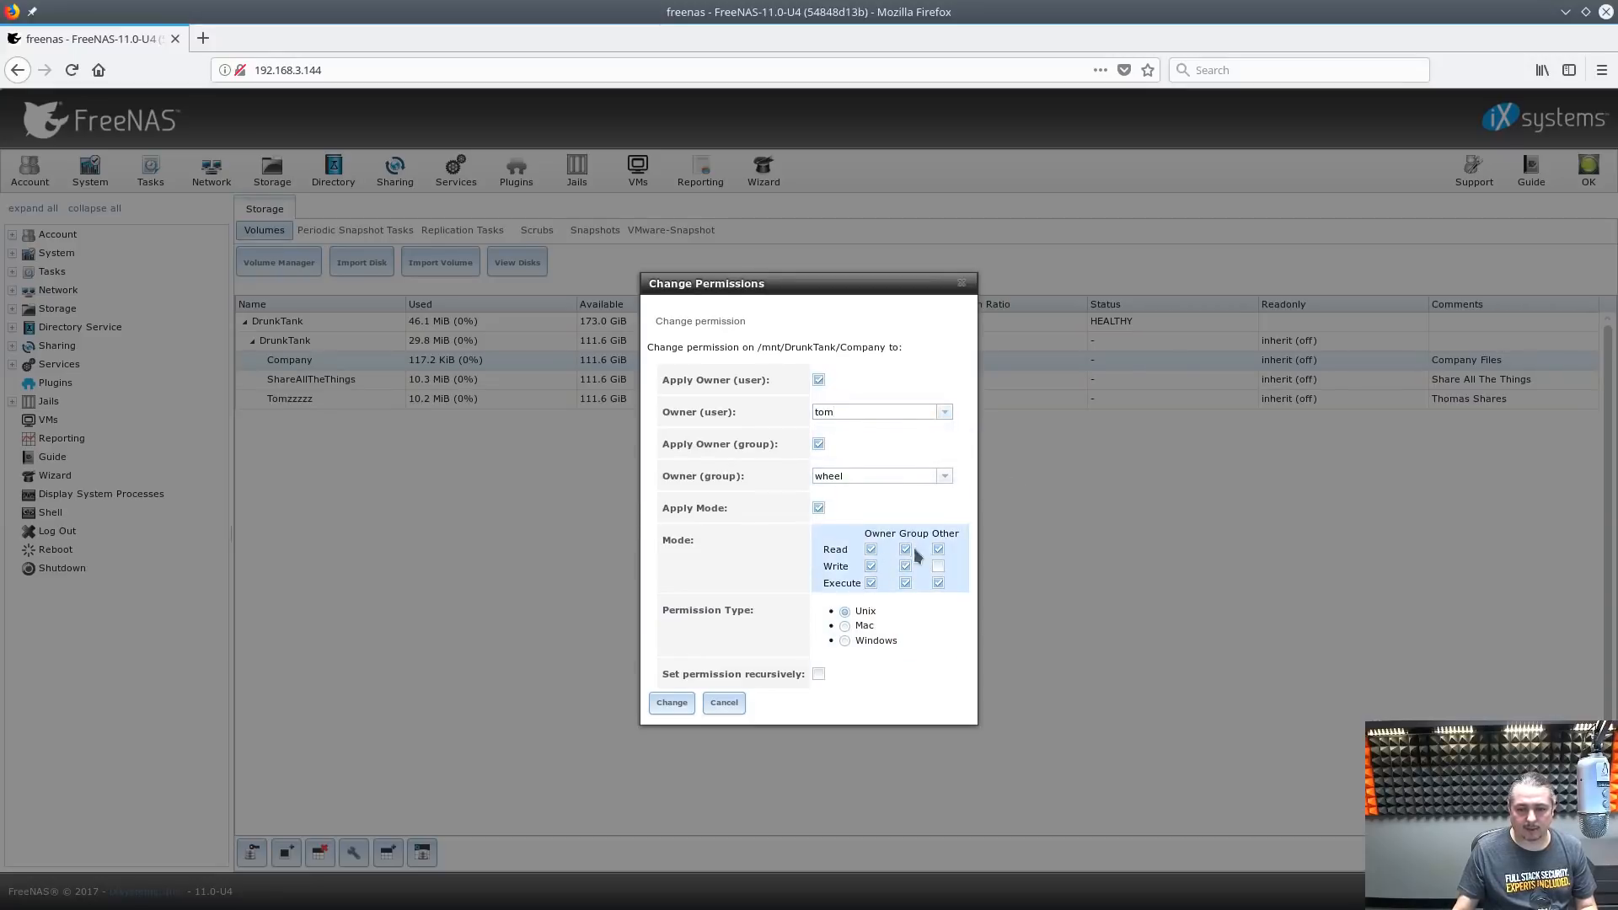
pyautogui.click(939, 585)
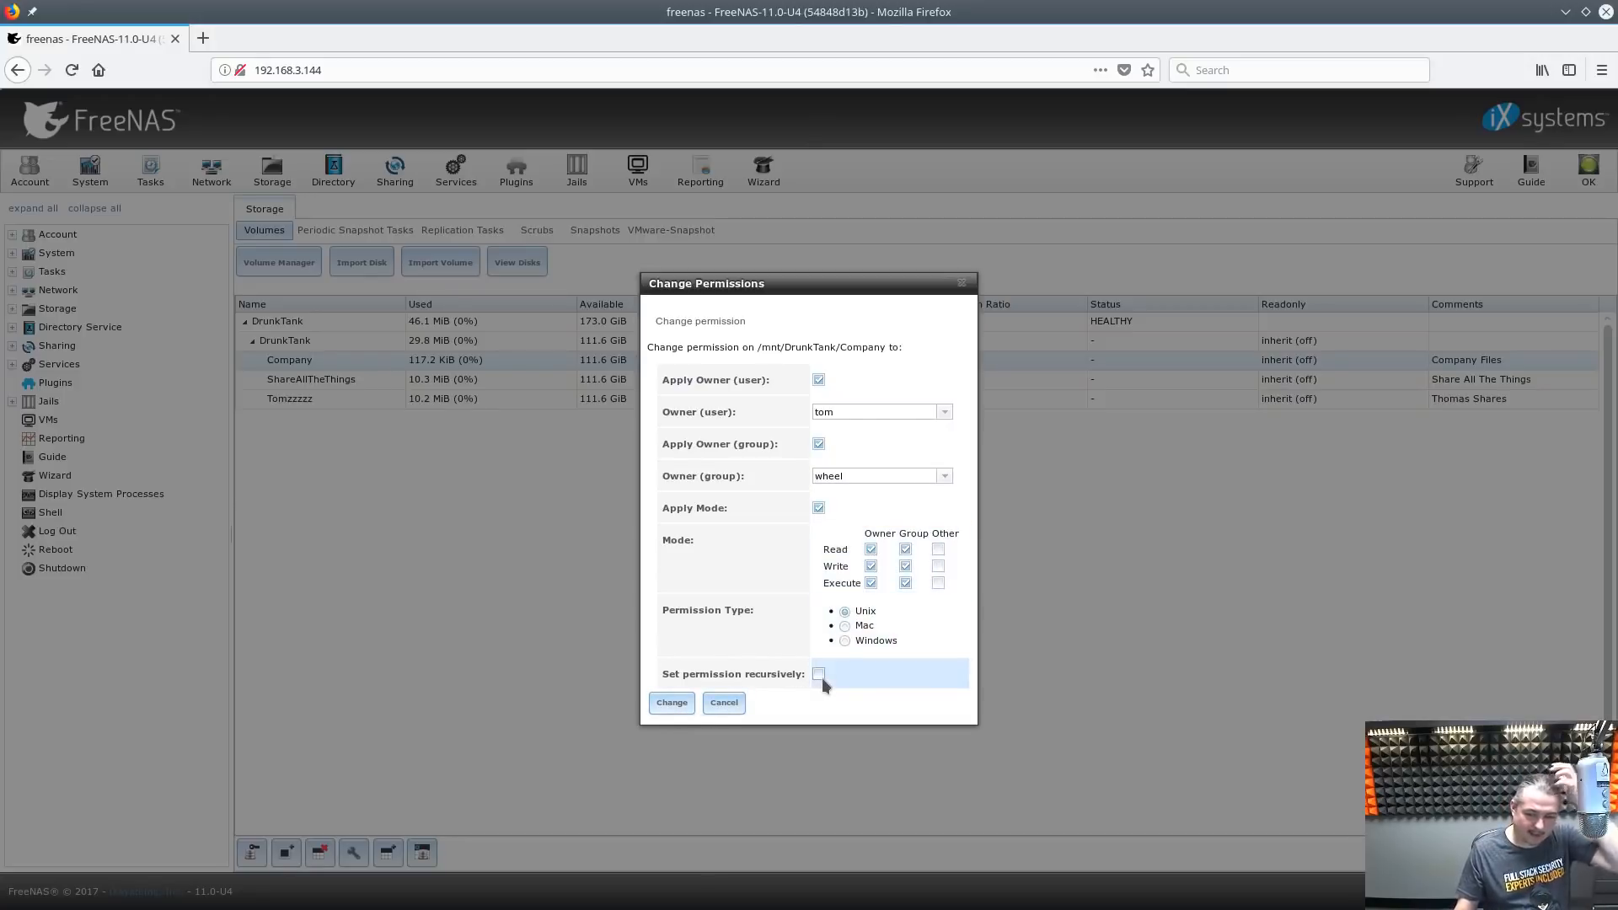
pyautogui.click(667, 706)
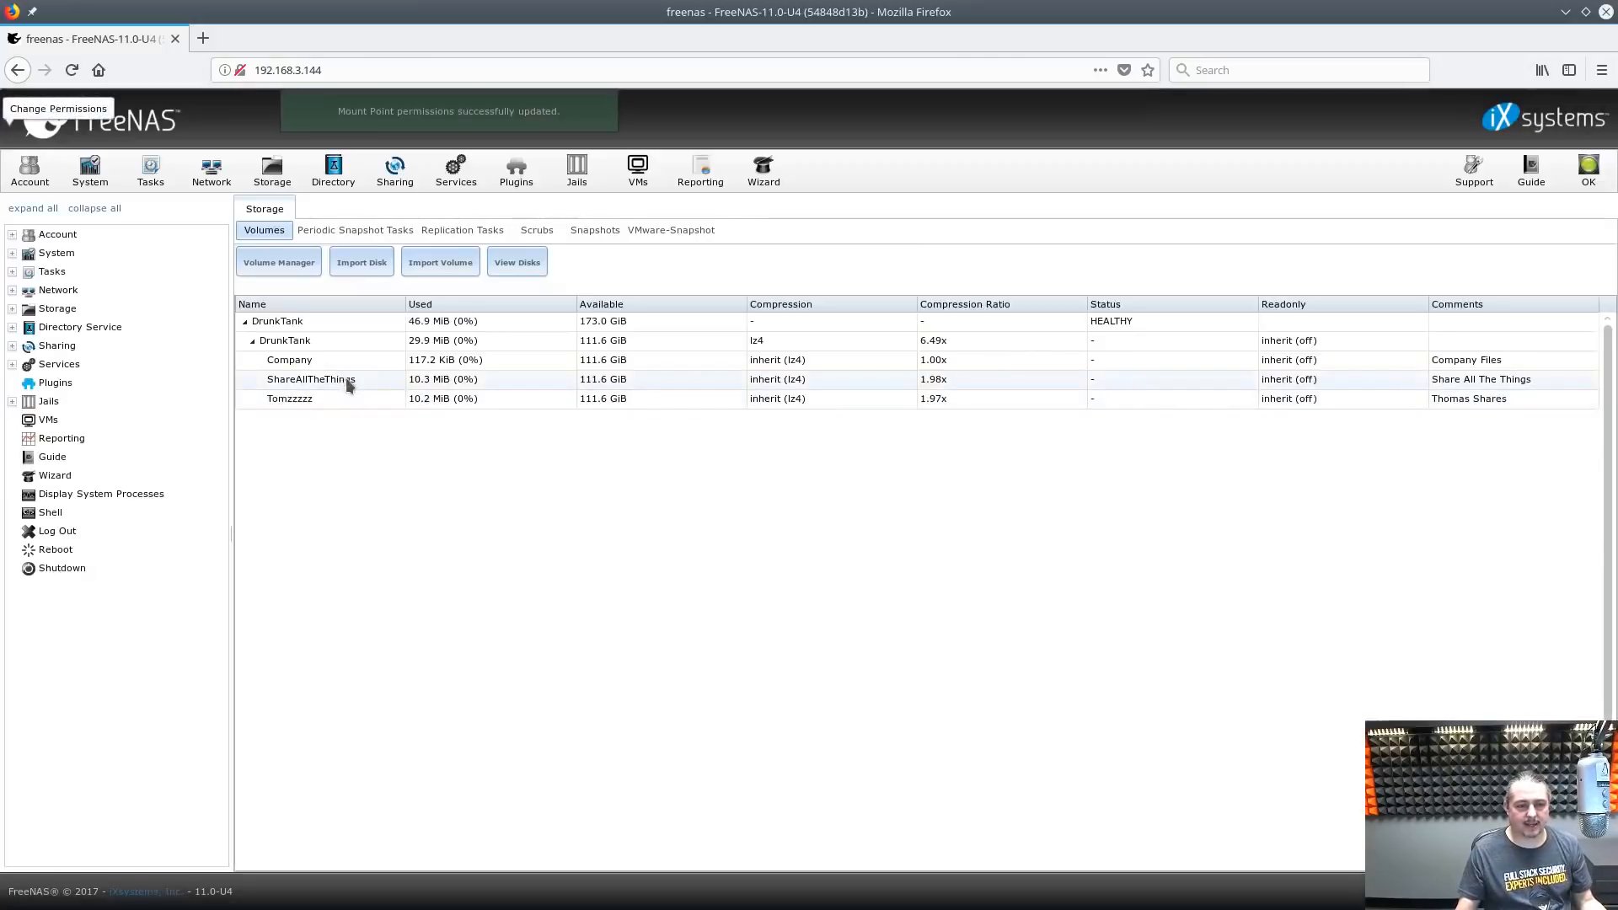
# Create a new group named Management with ID 1002 and select it in the Groups list
pyautogui.click(29, 173)
pyautogui.click(272, 259)
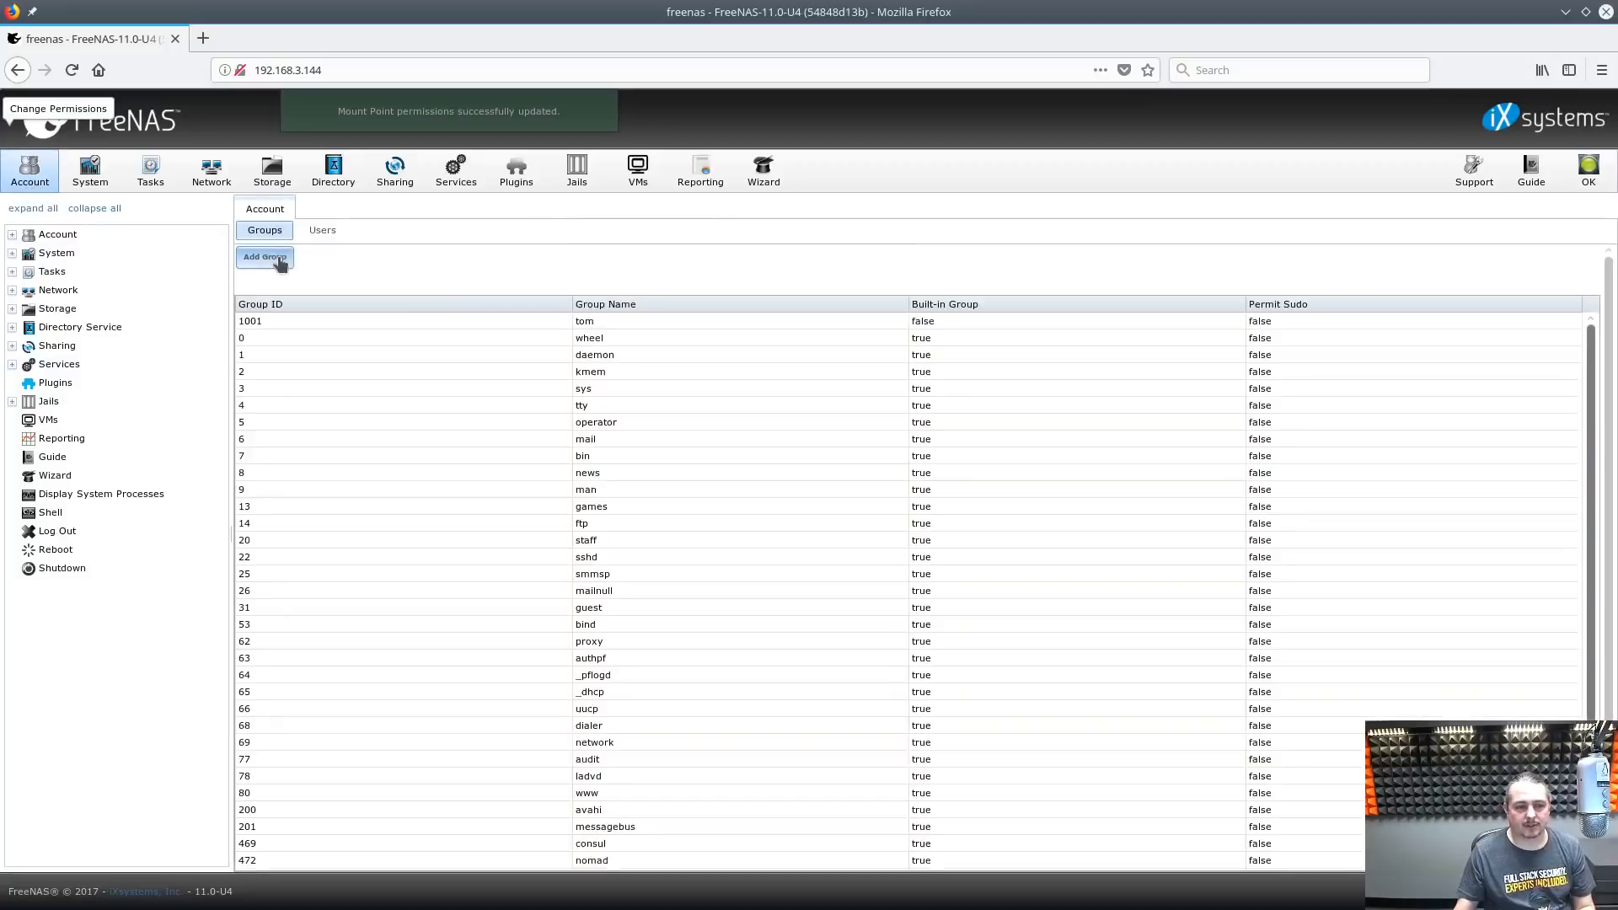
pyautogui.click(863, 482)
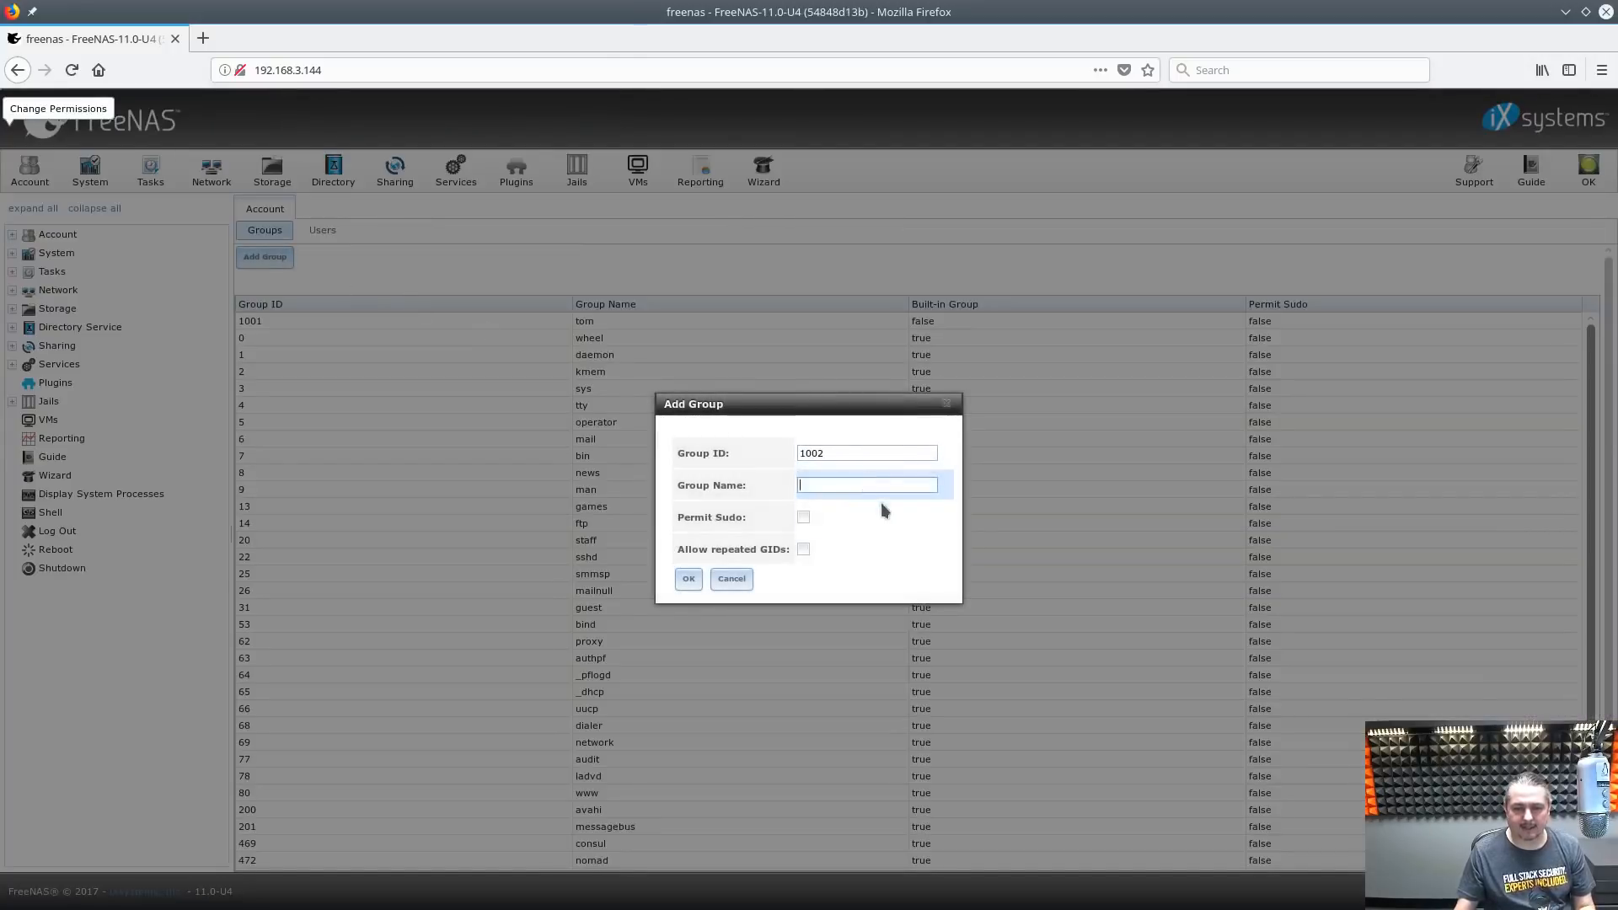
pyautogui.write('Manage')
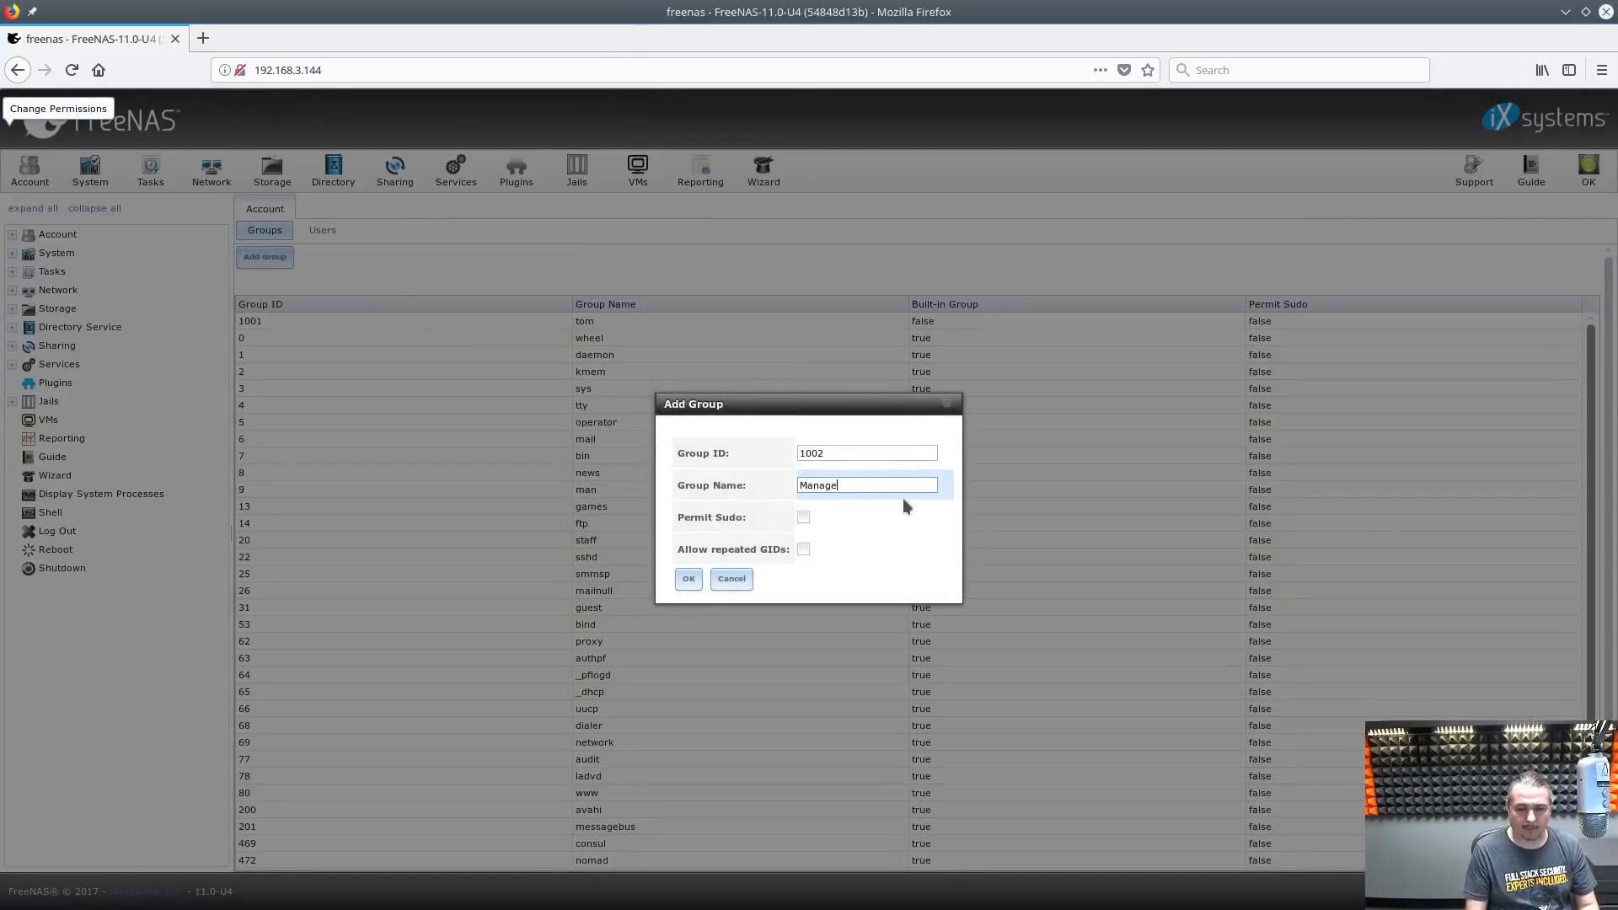
pyautogui.write('ment')
pyautogui.hotkey('ctrl', 'a')
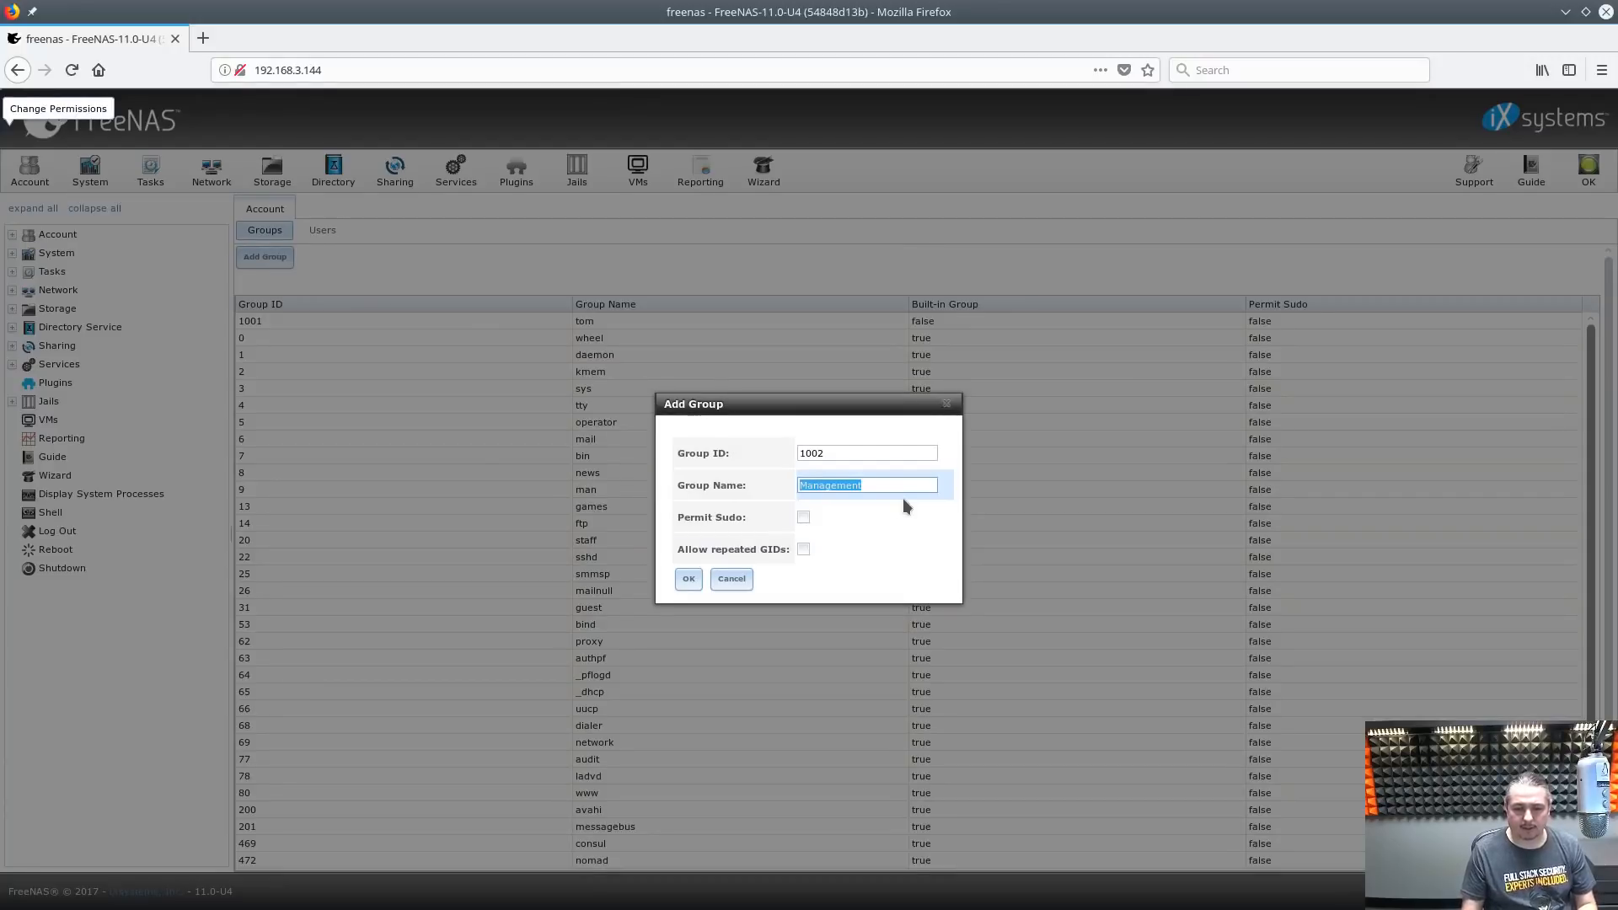
pyautogui.click(686, 580)
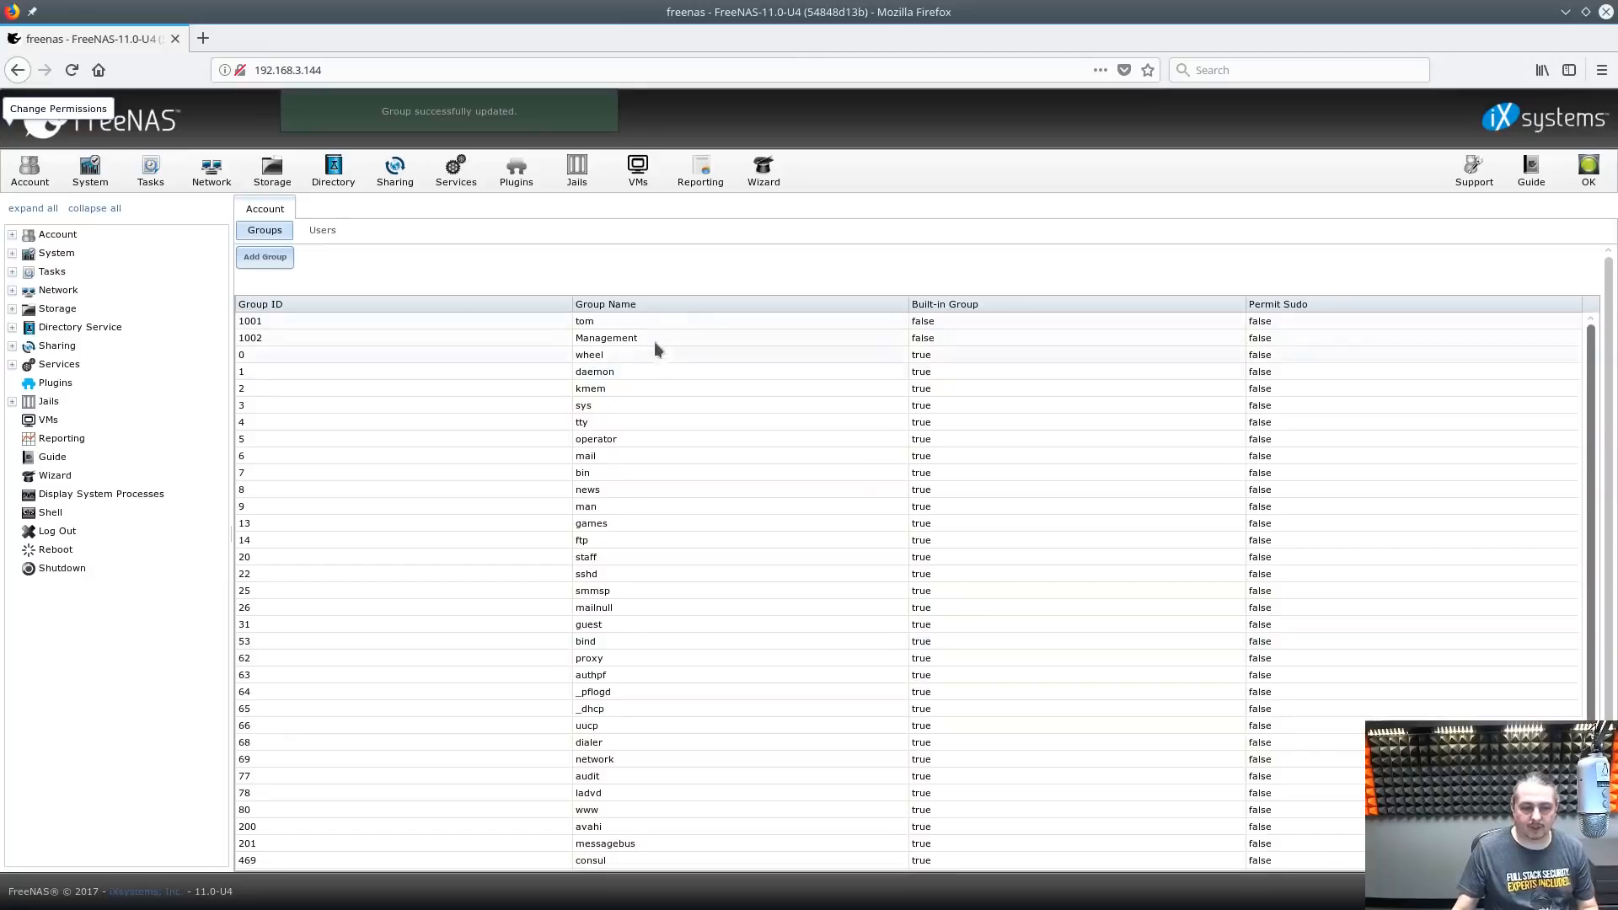
pyautogui.click(597, 340)
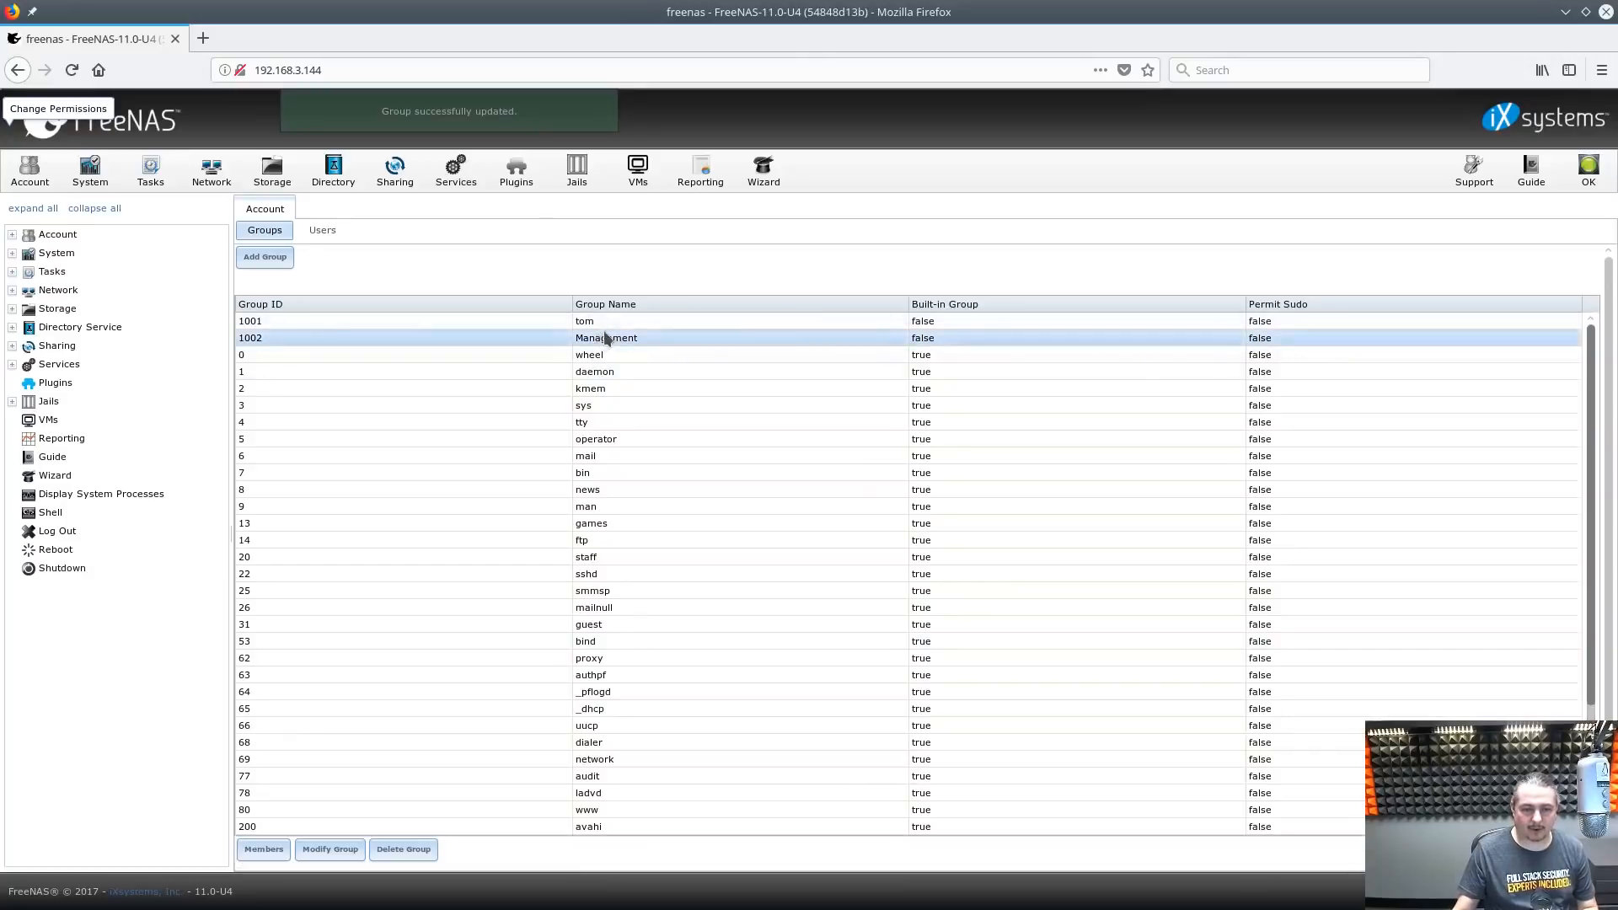
# Add the existing user account to the Management auxiliary group, save, and begin another new group
pyautogui.click(334, 238)
pyautogui.click(285, 334)
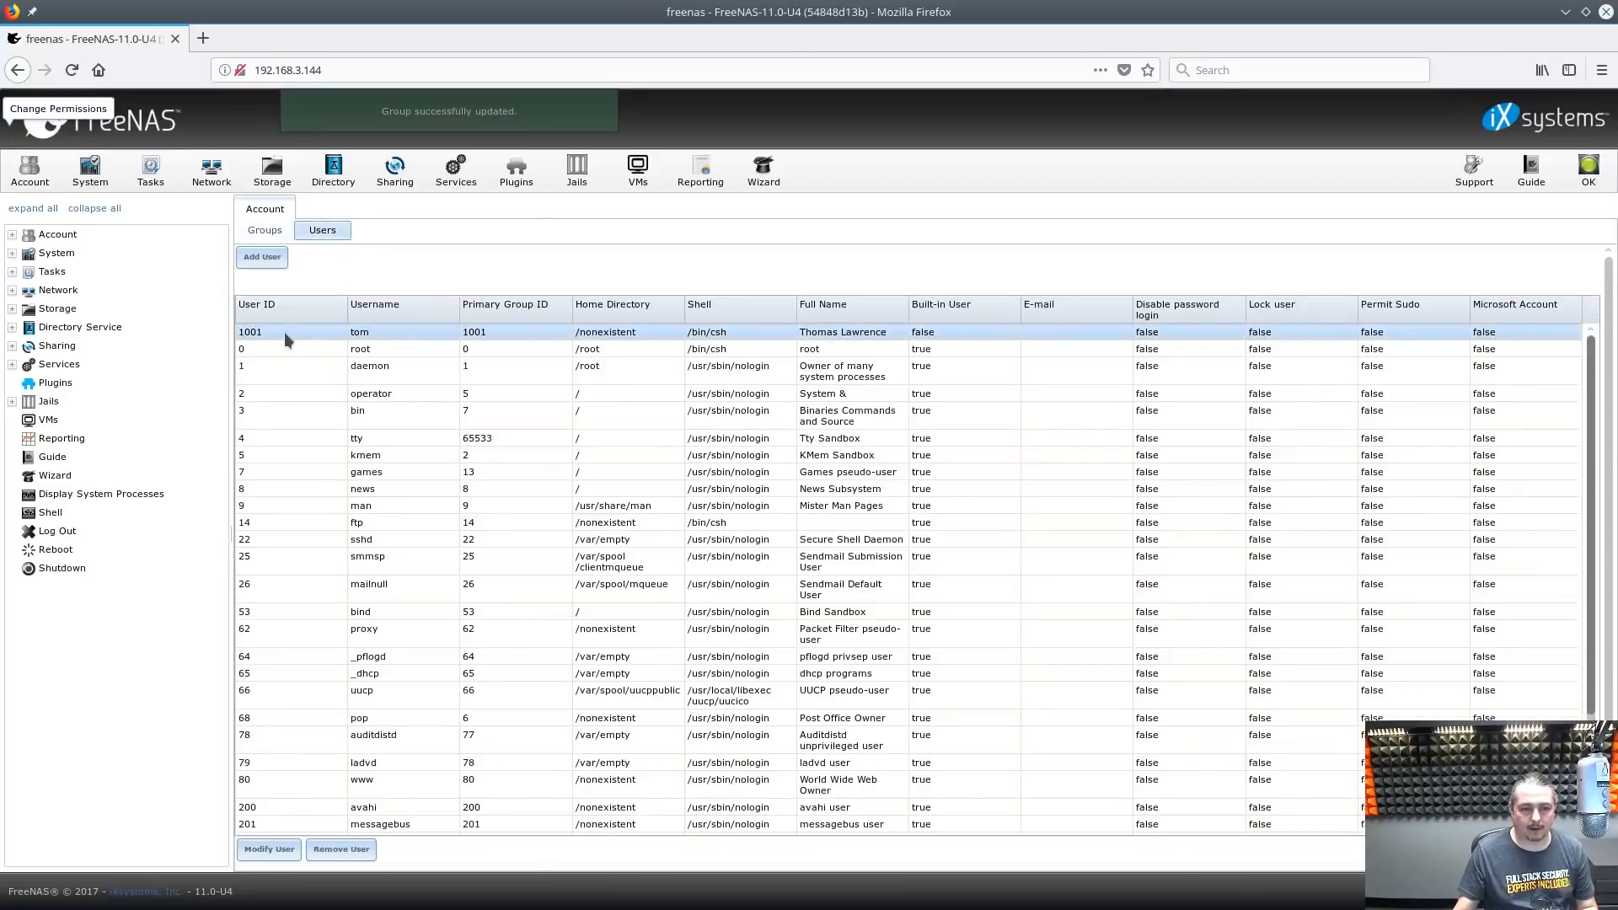
pyautogui.doubleClick(285, 332)
pyautogui.scroll(-5, 877, 658)
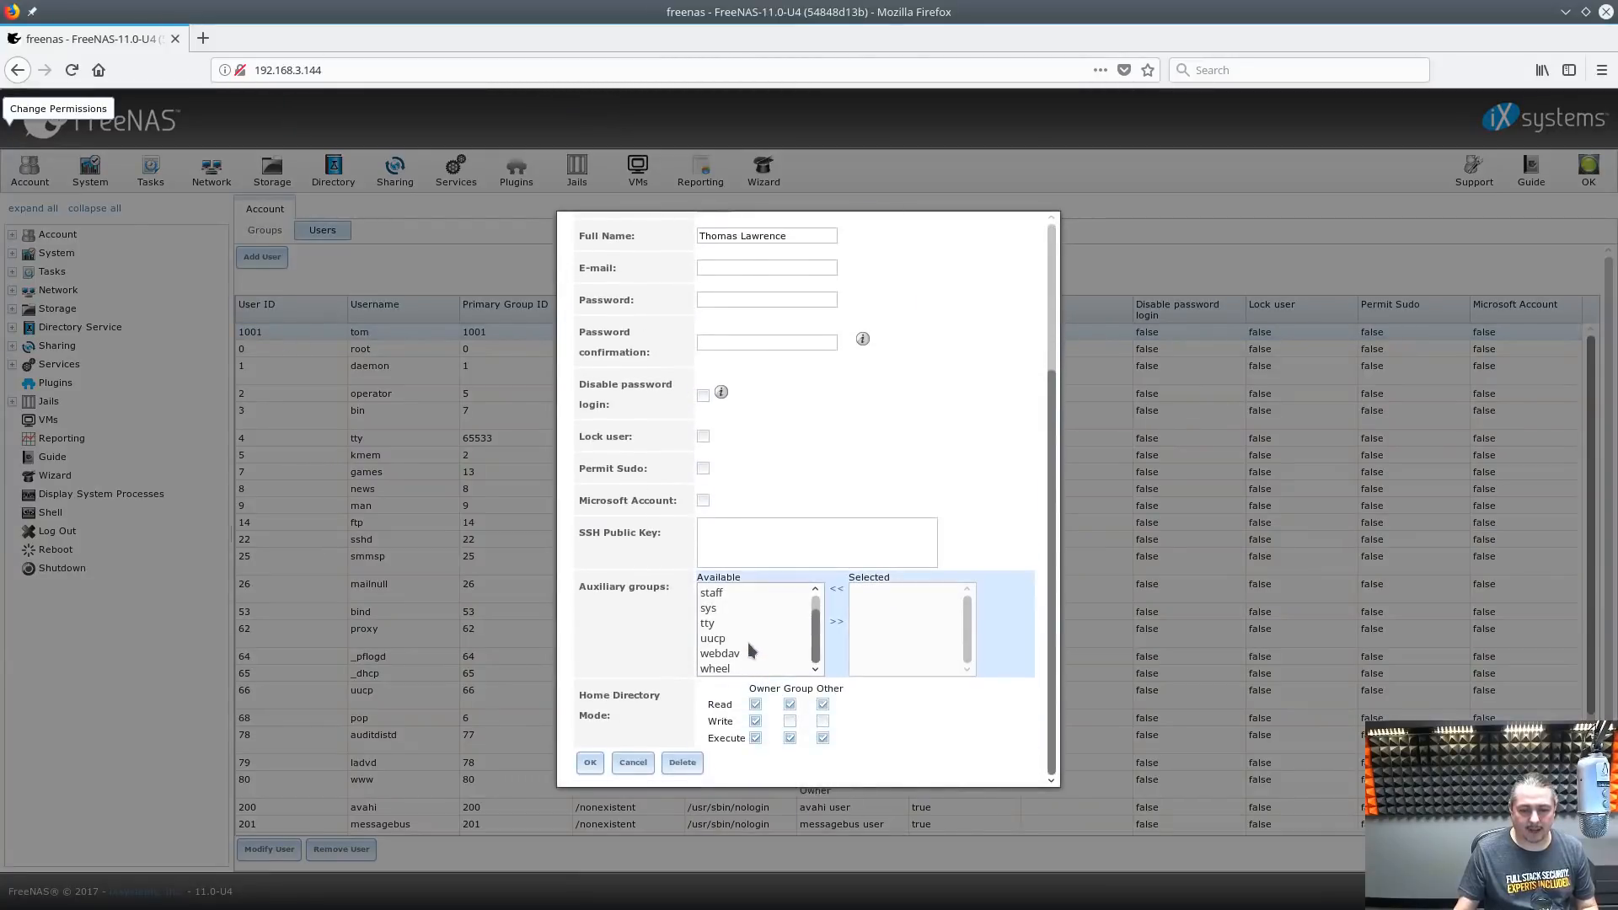
pyautogui.click(748, 642)
pyautogui.press('m')
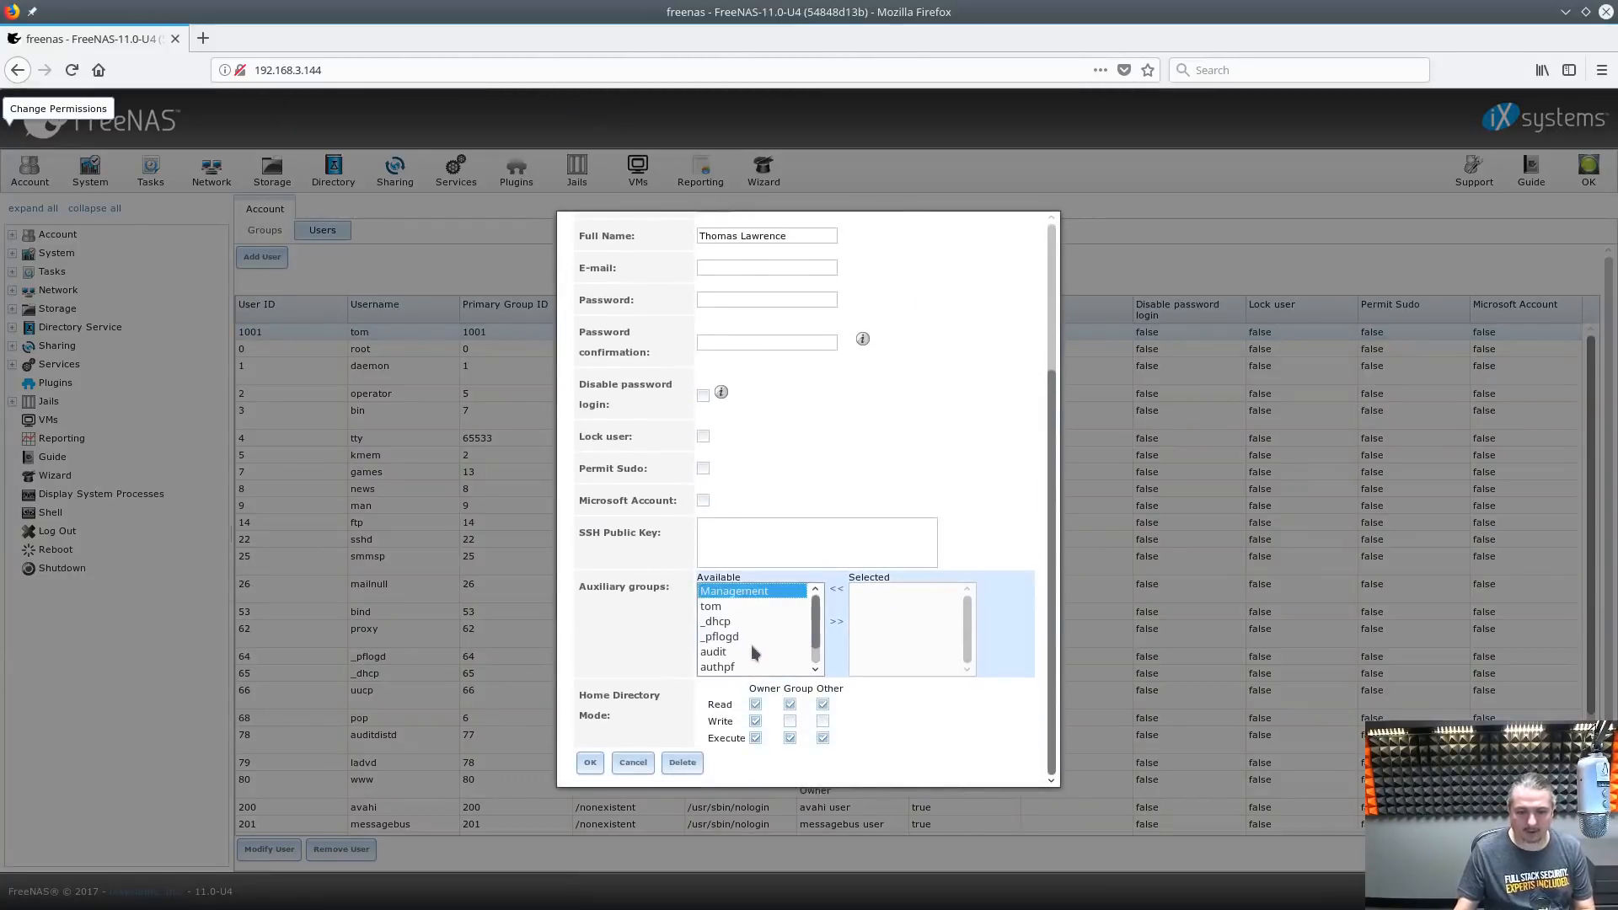
pyautogui.doubleClick(765, 589)
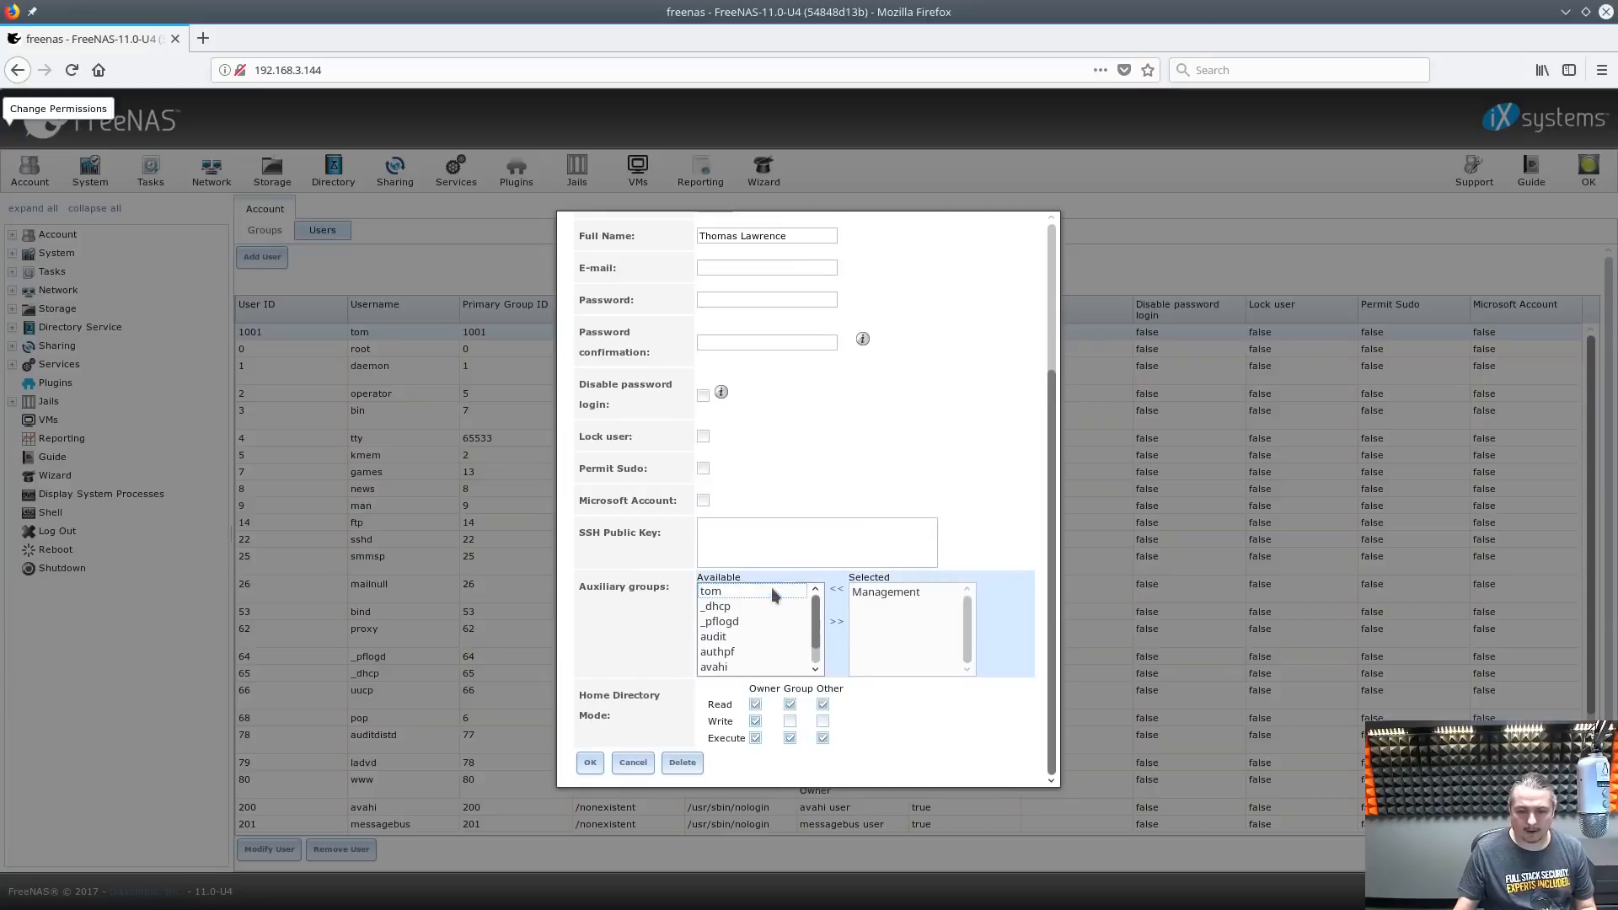
pyautogui.click(789, 738)
pyautogui.click(589, 762)
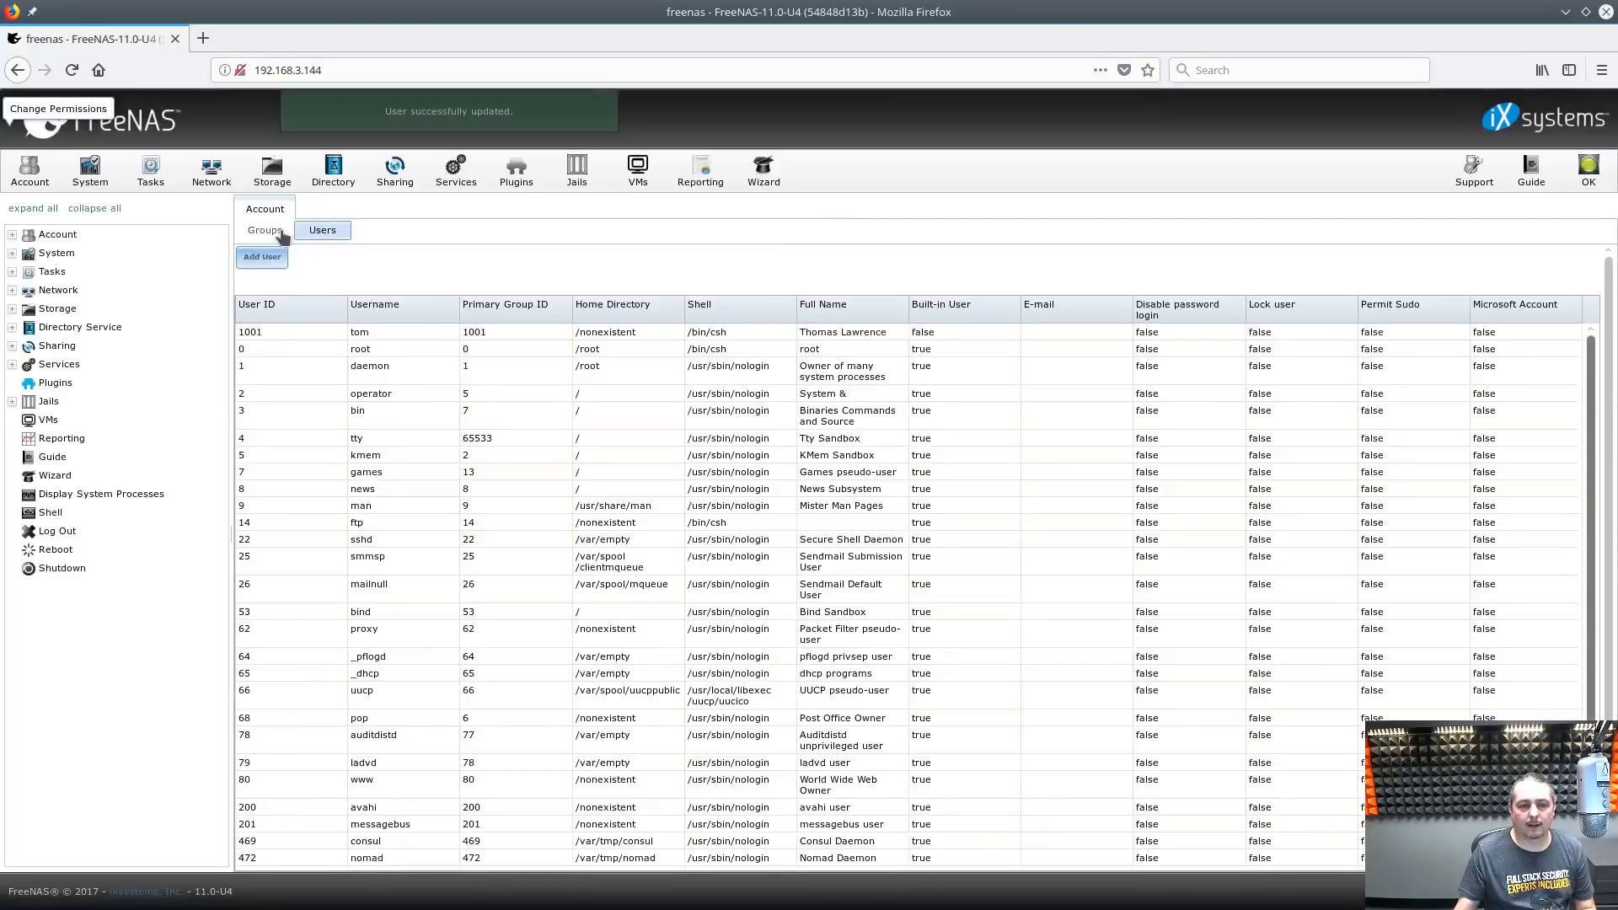
pyautogui.click(281, 234)
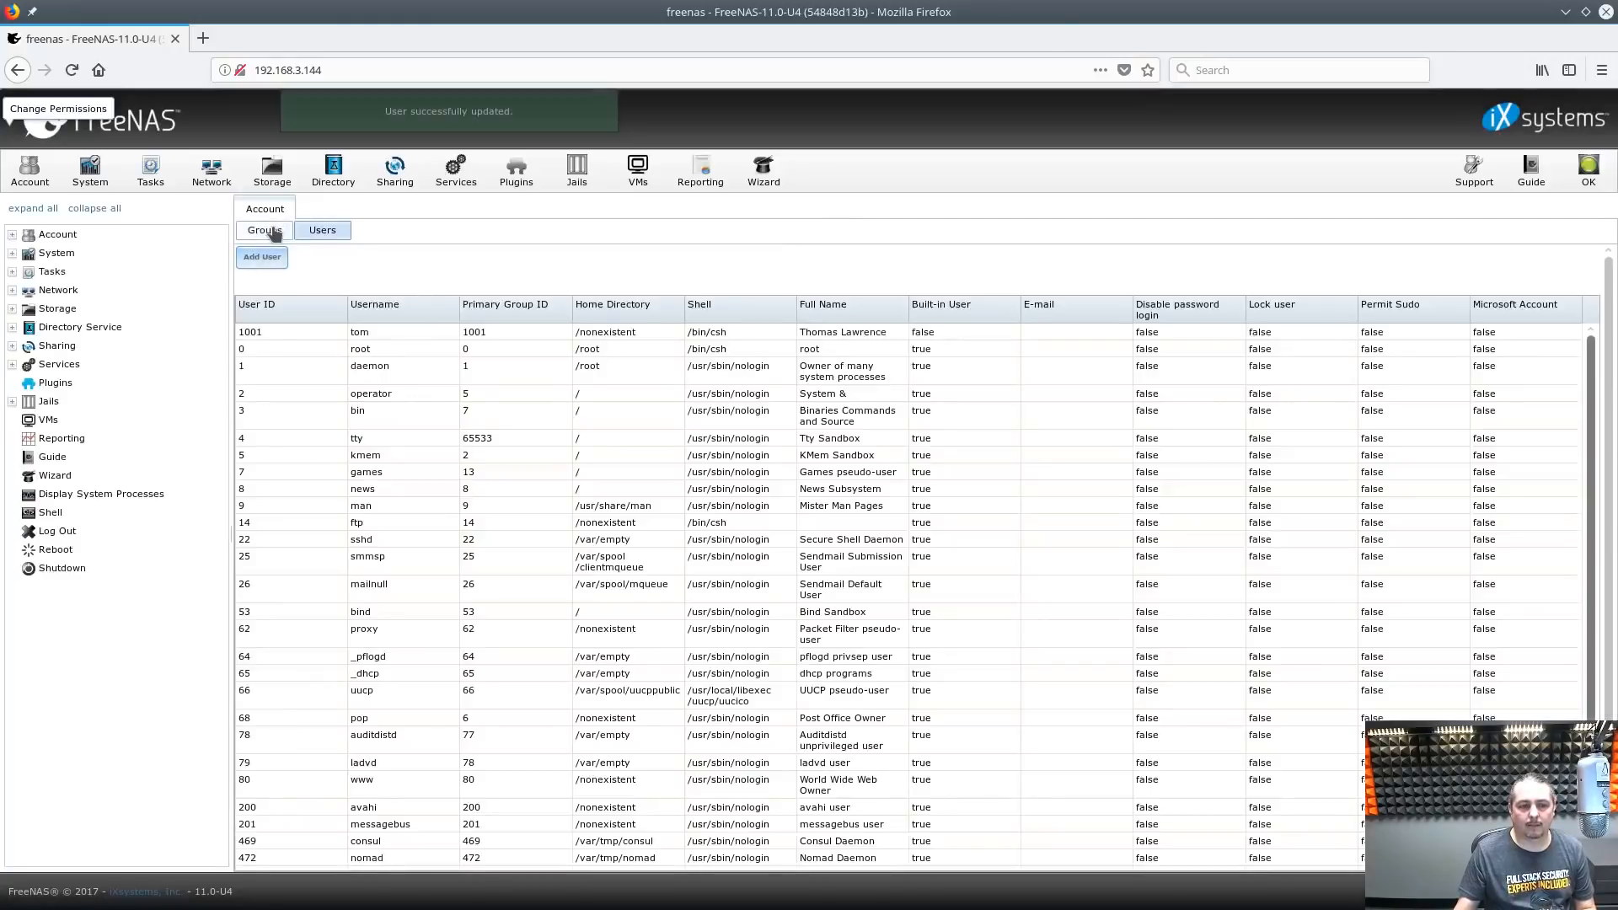
pyautogui.click(267, 257)
# Save a new Finance group with ID 1003, then return to the Storage volumes list
pyautogui.click(838, 484)
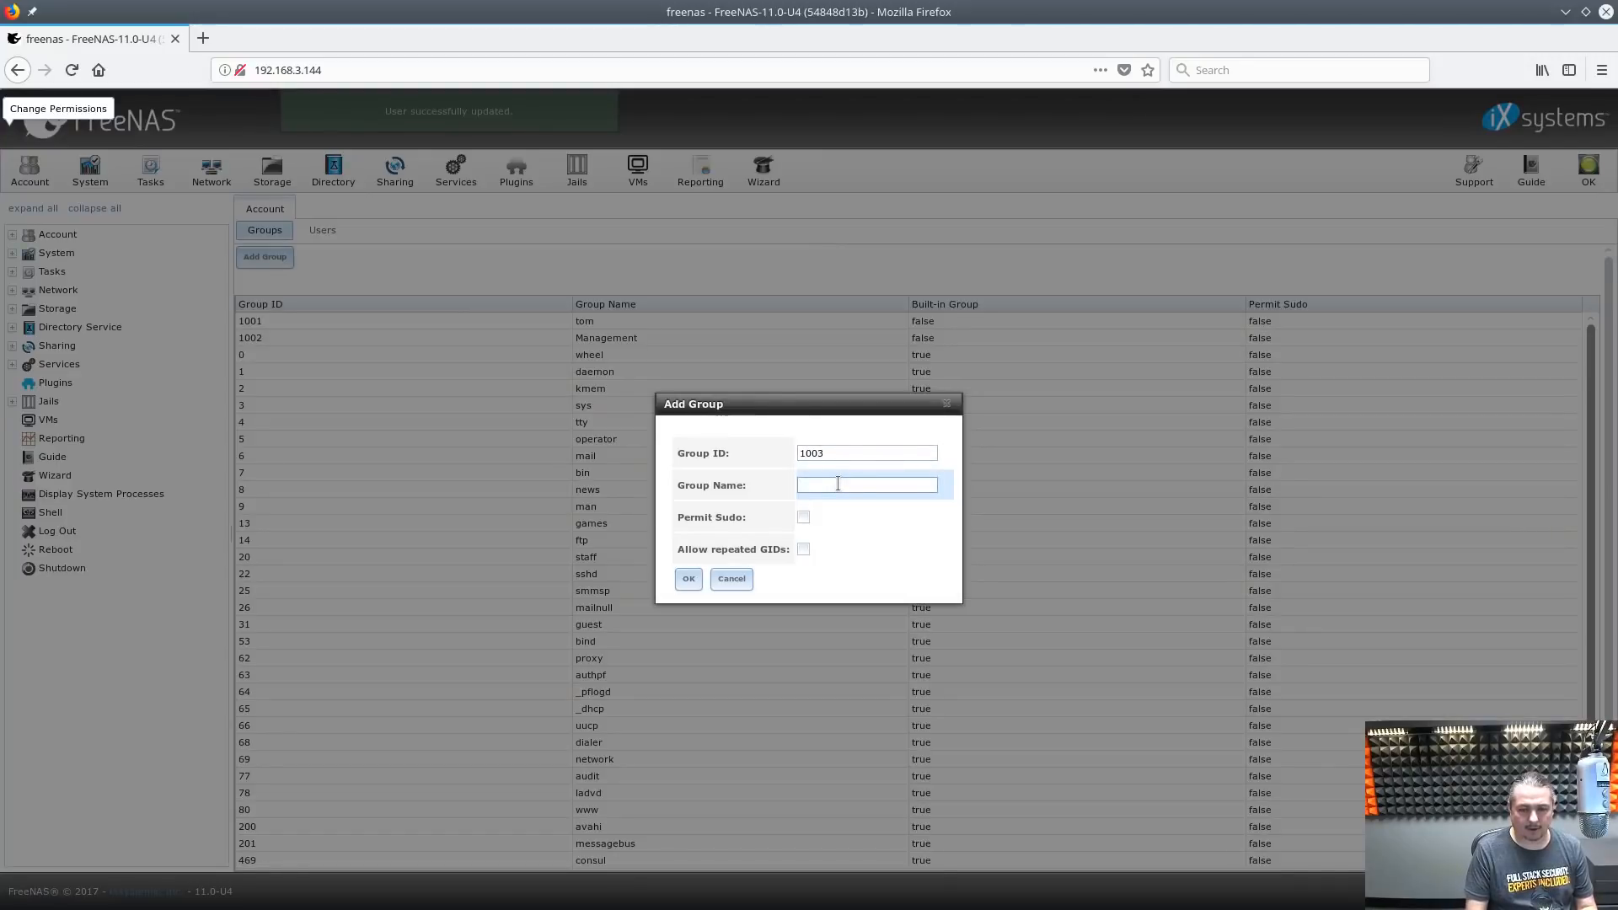
pyautogui.write('Finance')
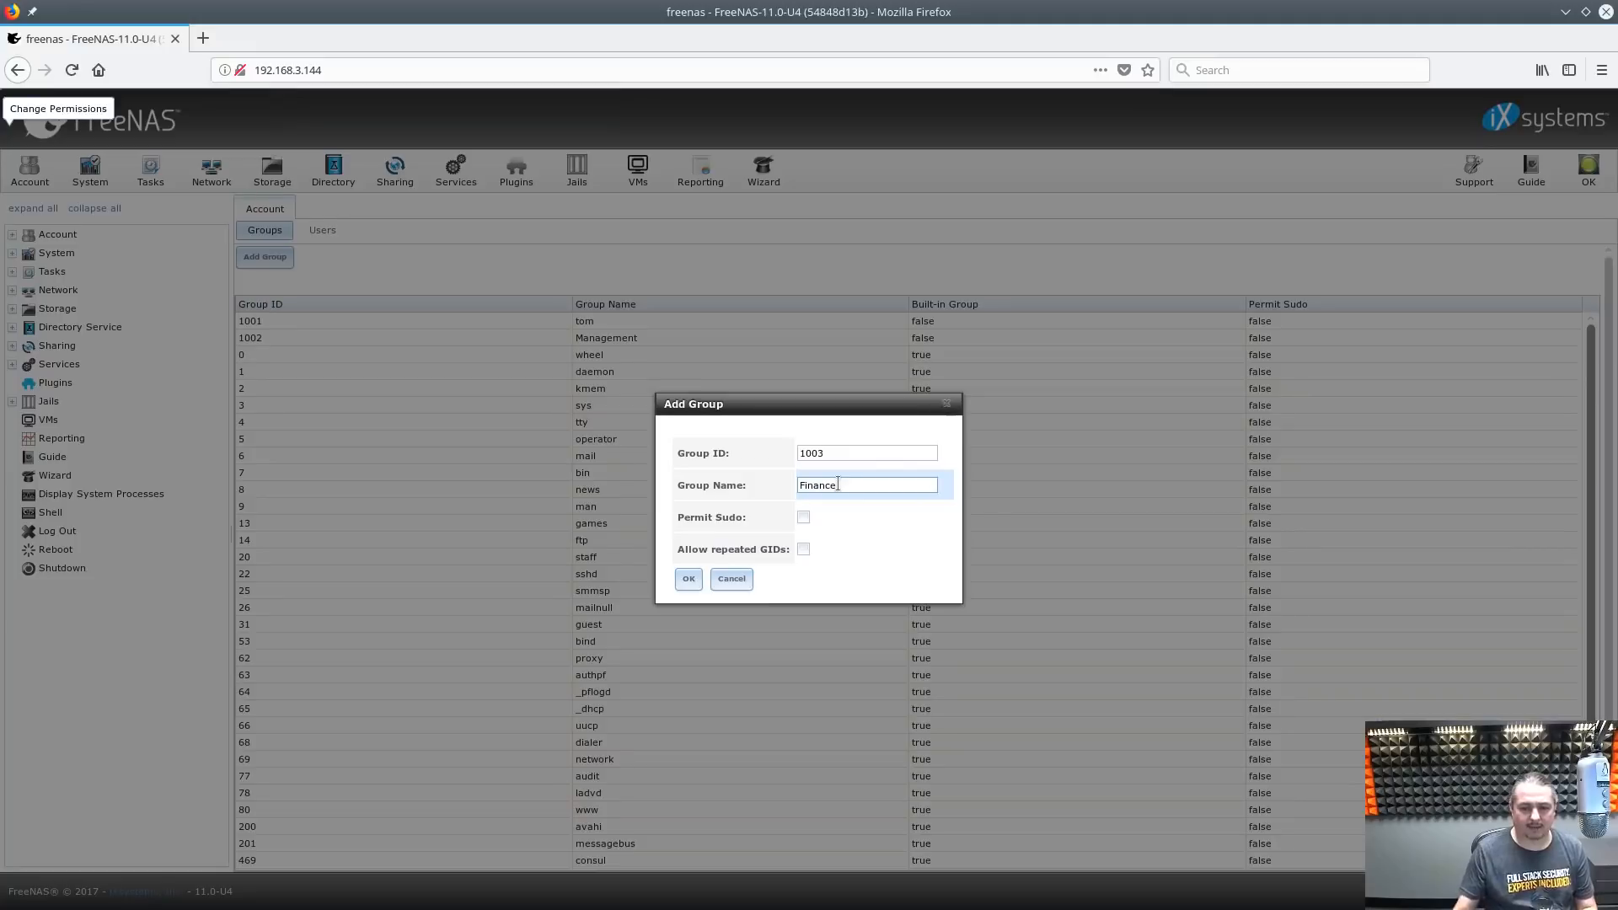
pyautogui.click(689, 581)
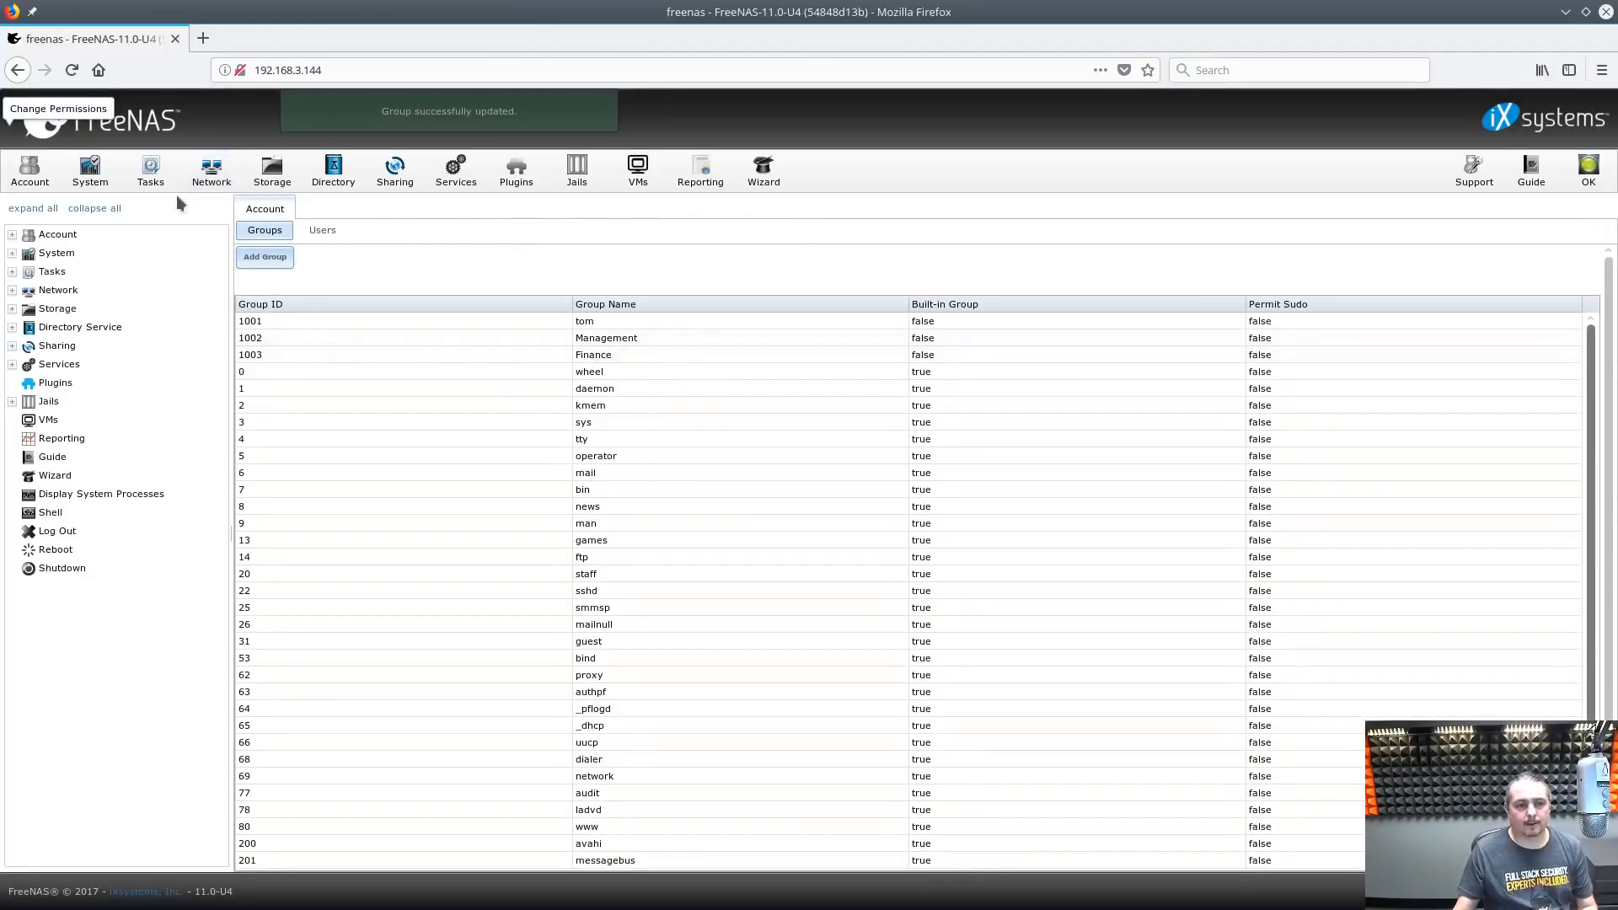
pyautogui.click(271, 170)
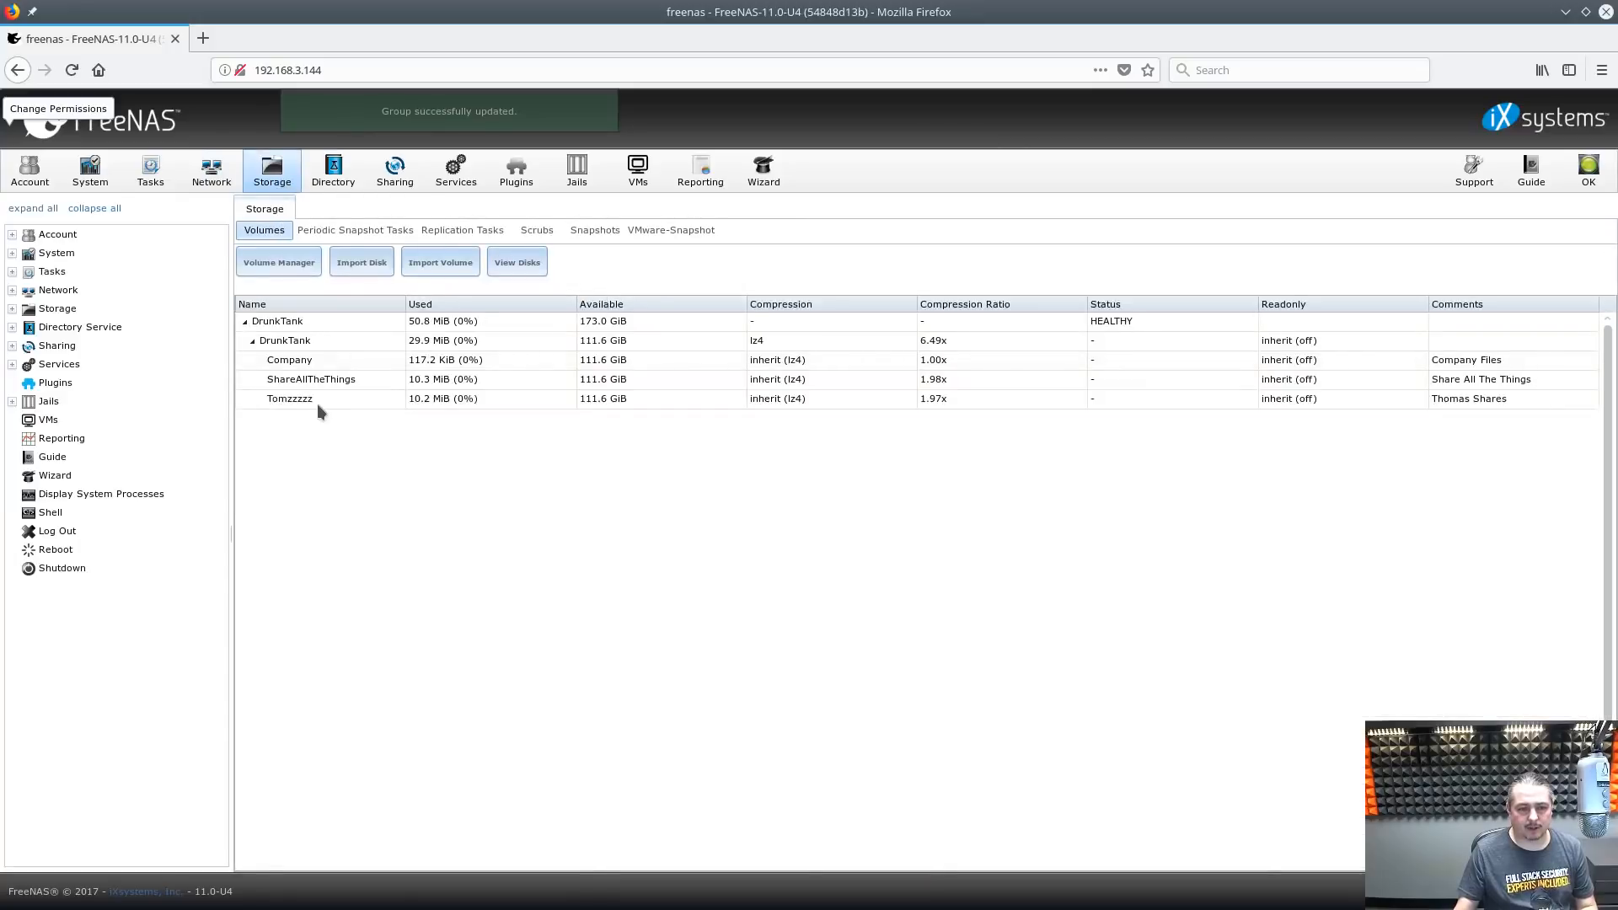
# Change the Company dataset's owning group from wheel to Management, applied recursively
pyautogui.click(317, 360)
pyautogui.click(251, 852)
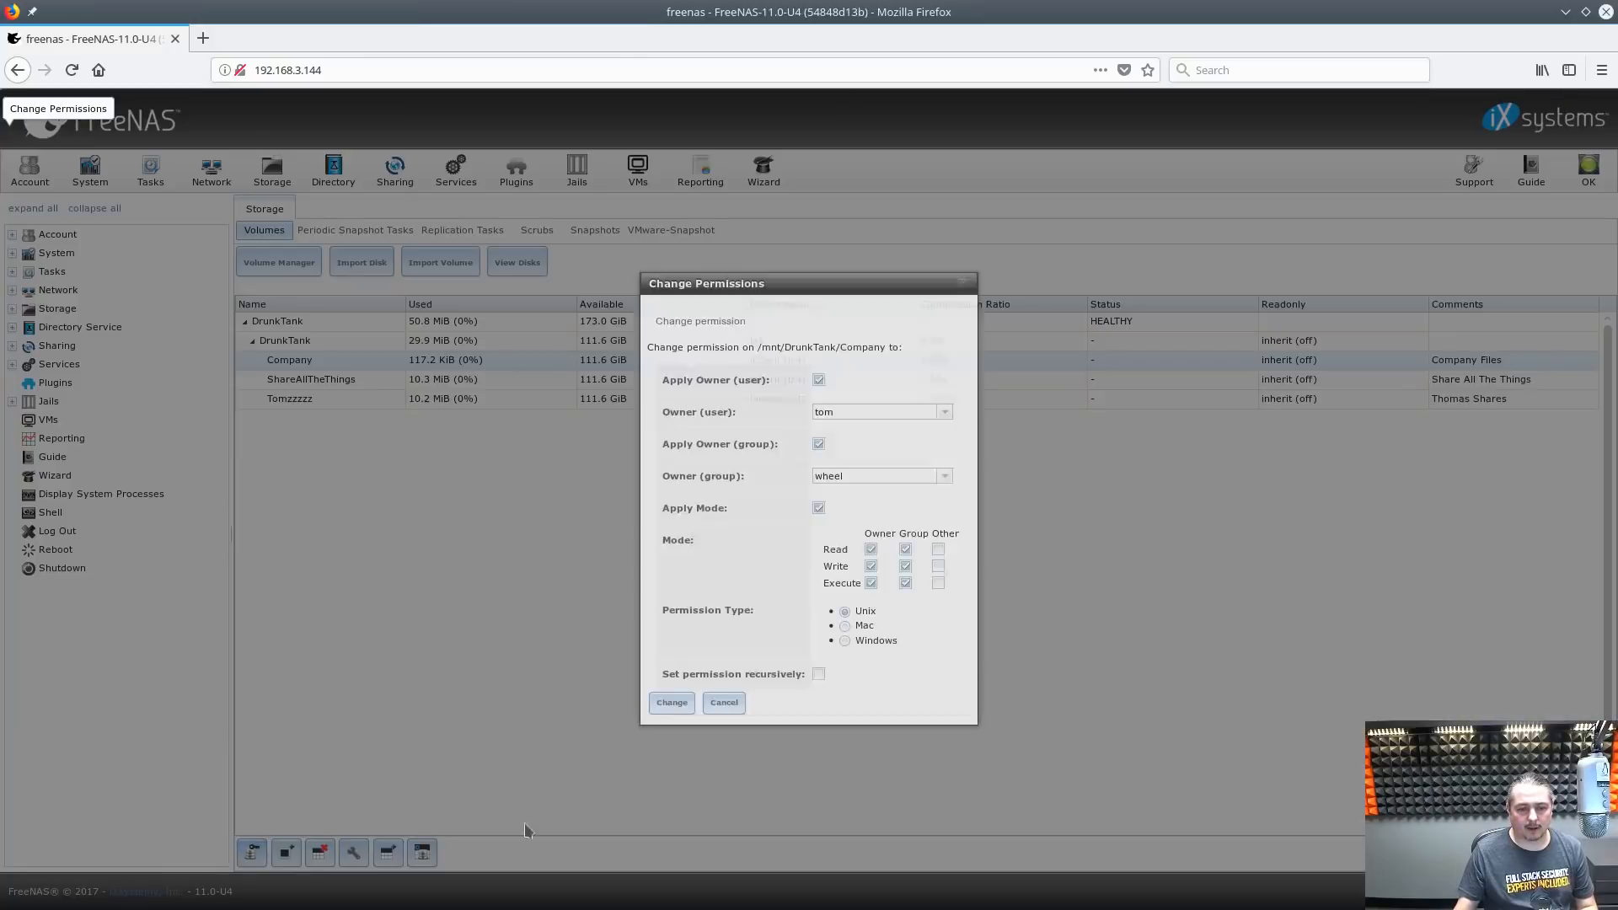
pyautogui.click(871, 480)
pyautogui.doubleClick(871, 483)
pyautogui.write('M')
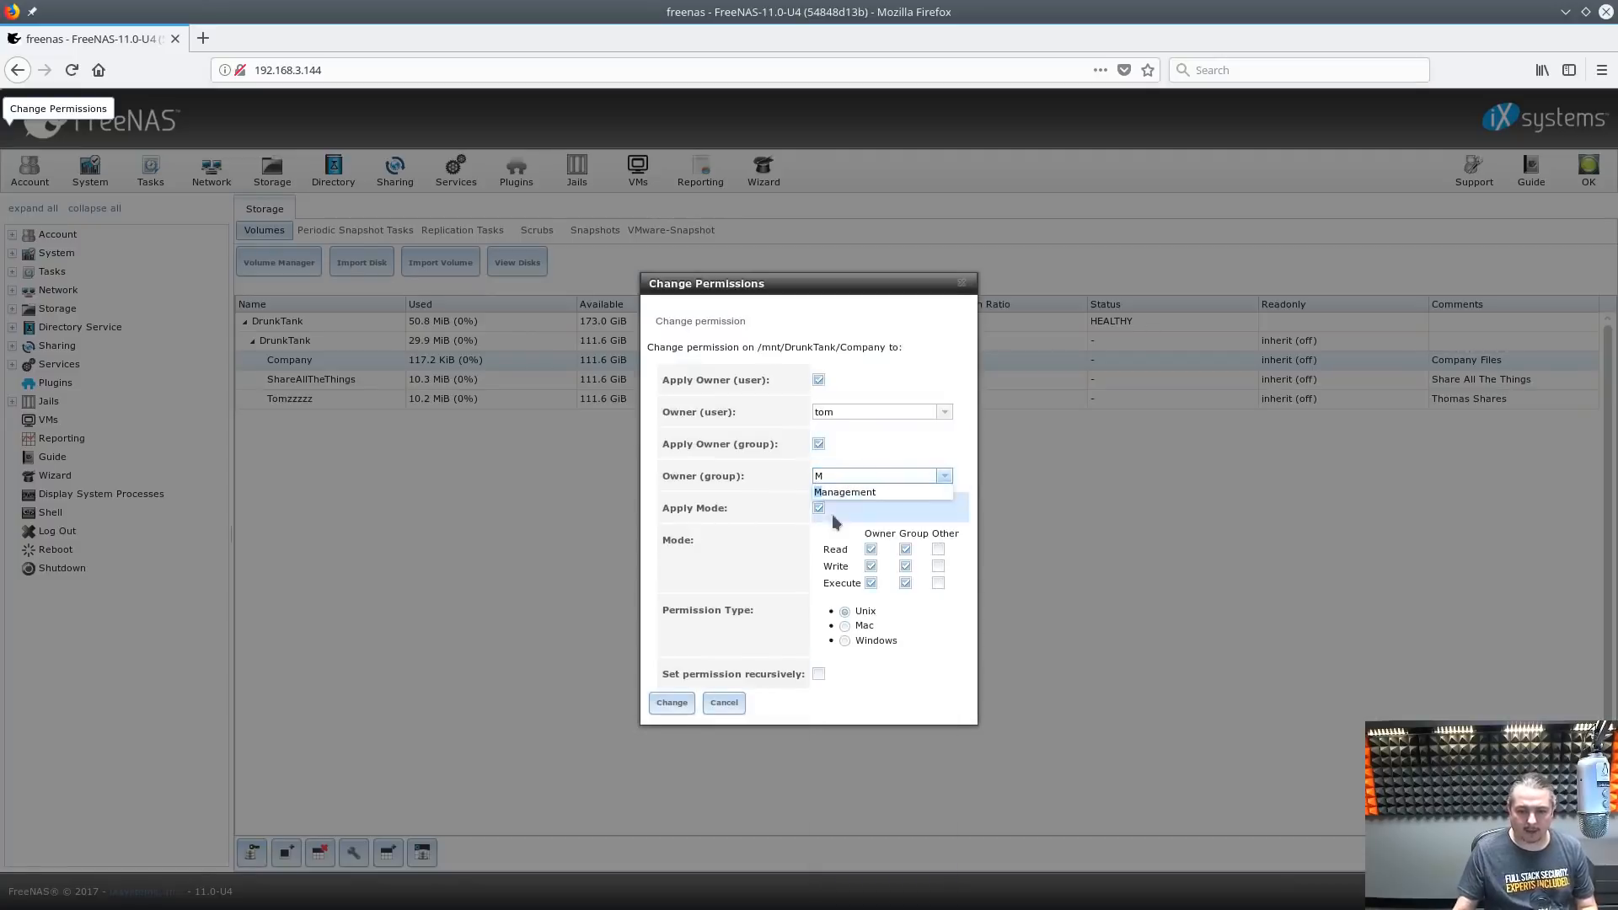
pyautogui.click(855, 494)
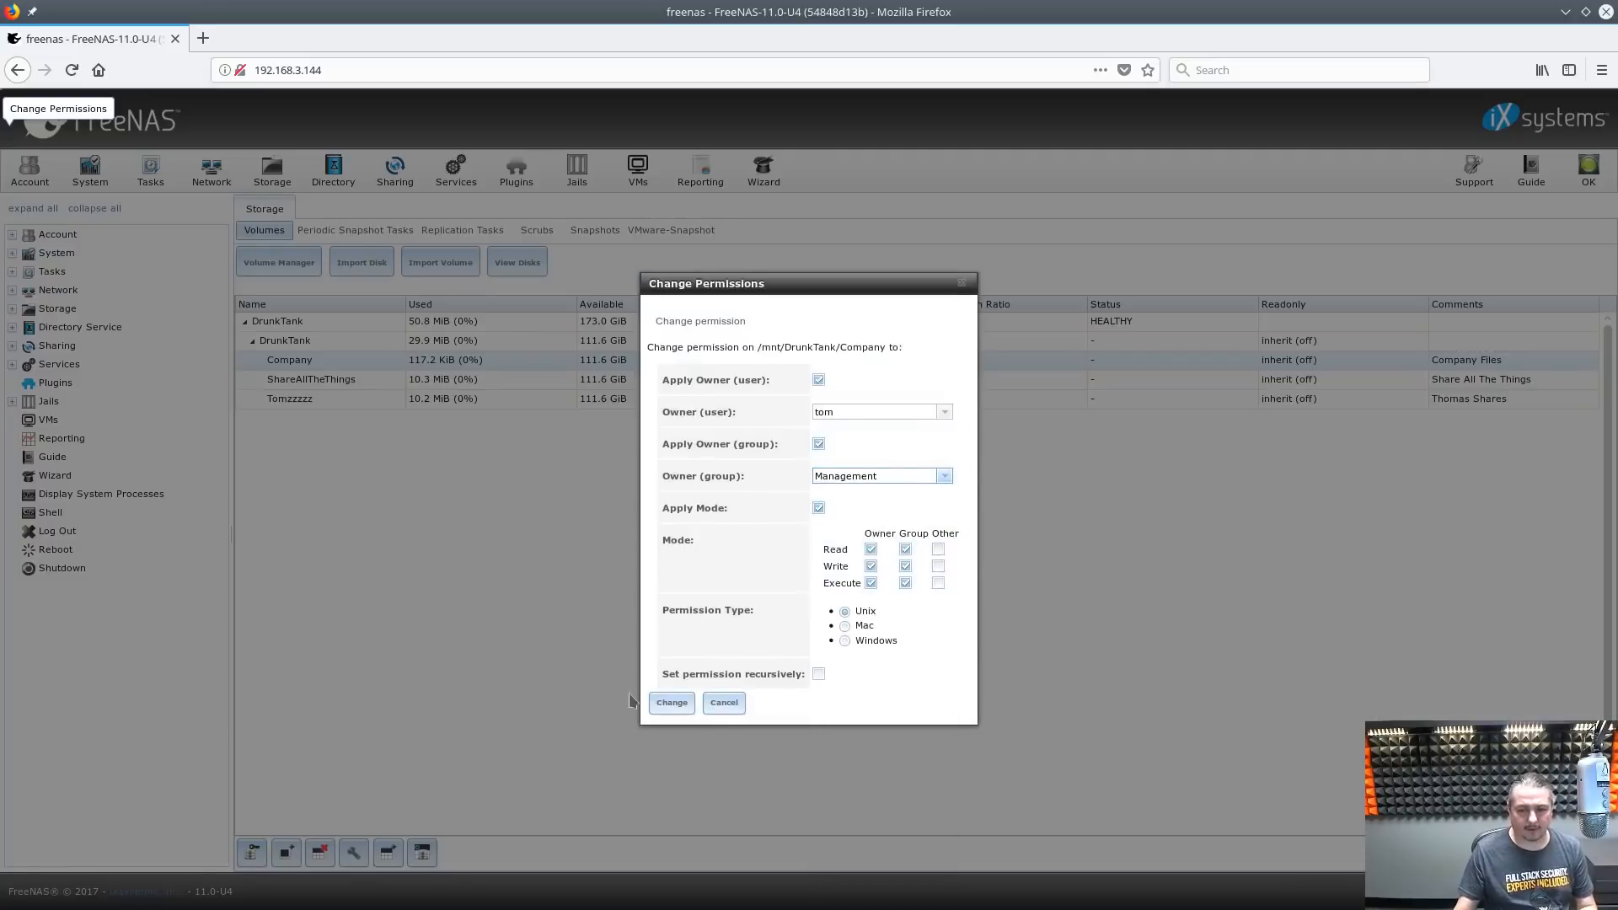
pyautogui.click(818, 674)
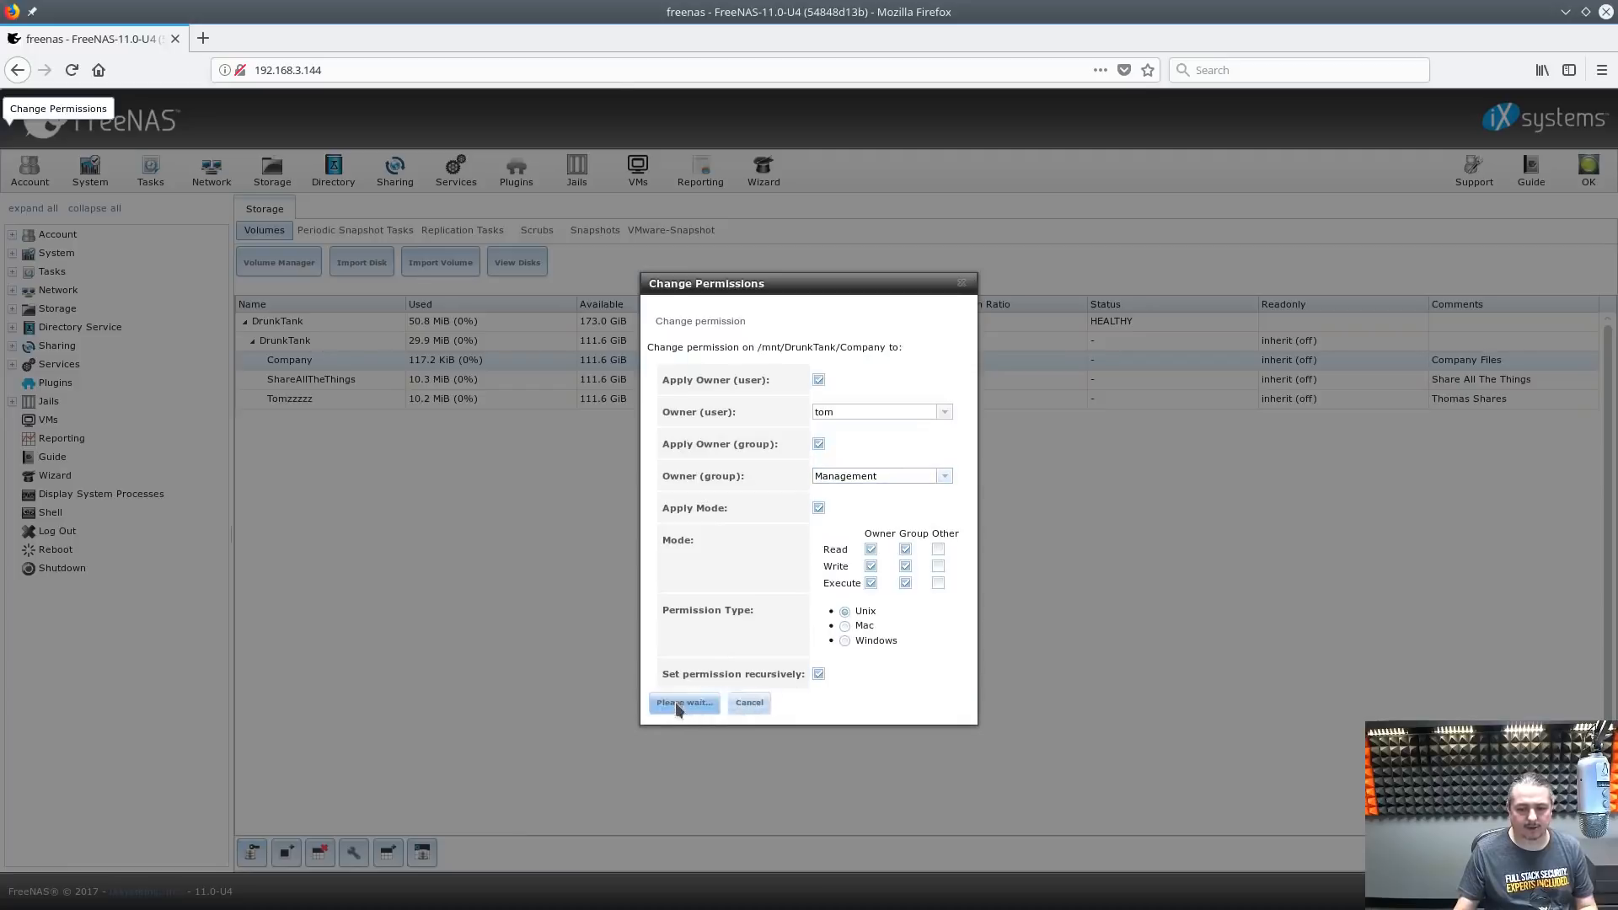
pyautogui.click(672, 702)
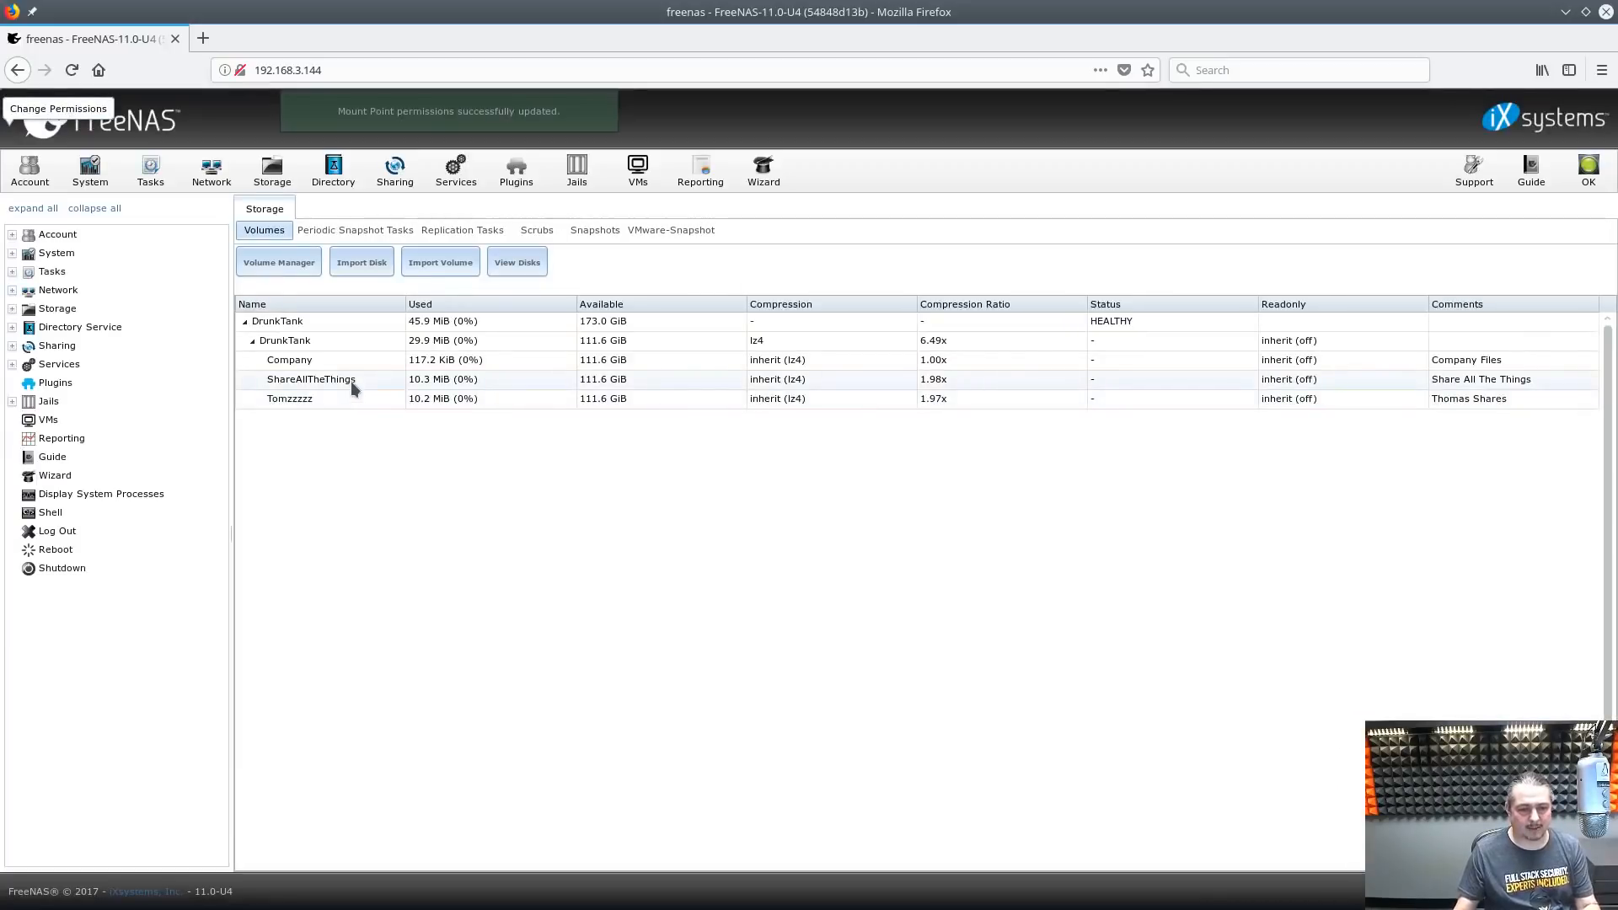
pyautogui.click(402, 192)
# Start a new Windows SMB share with path /mnt/DrunkTank/Company
pyautogui.click(464, 238)
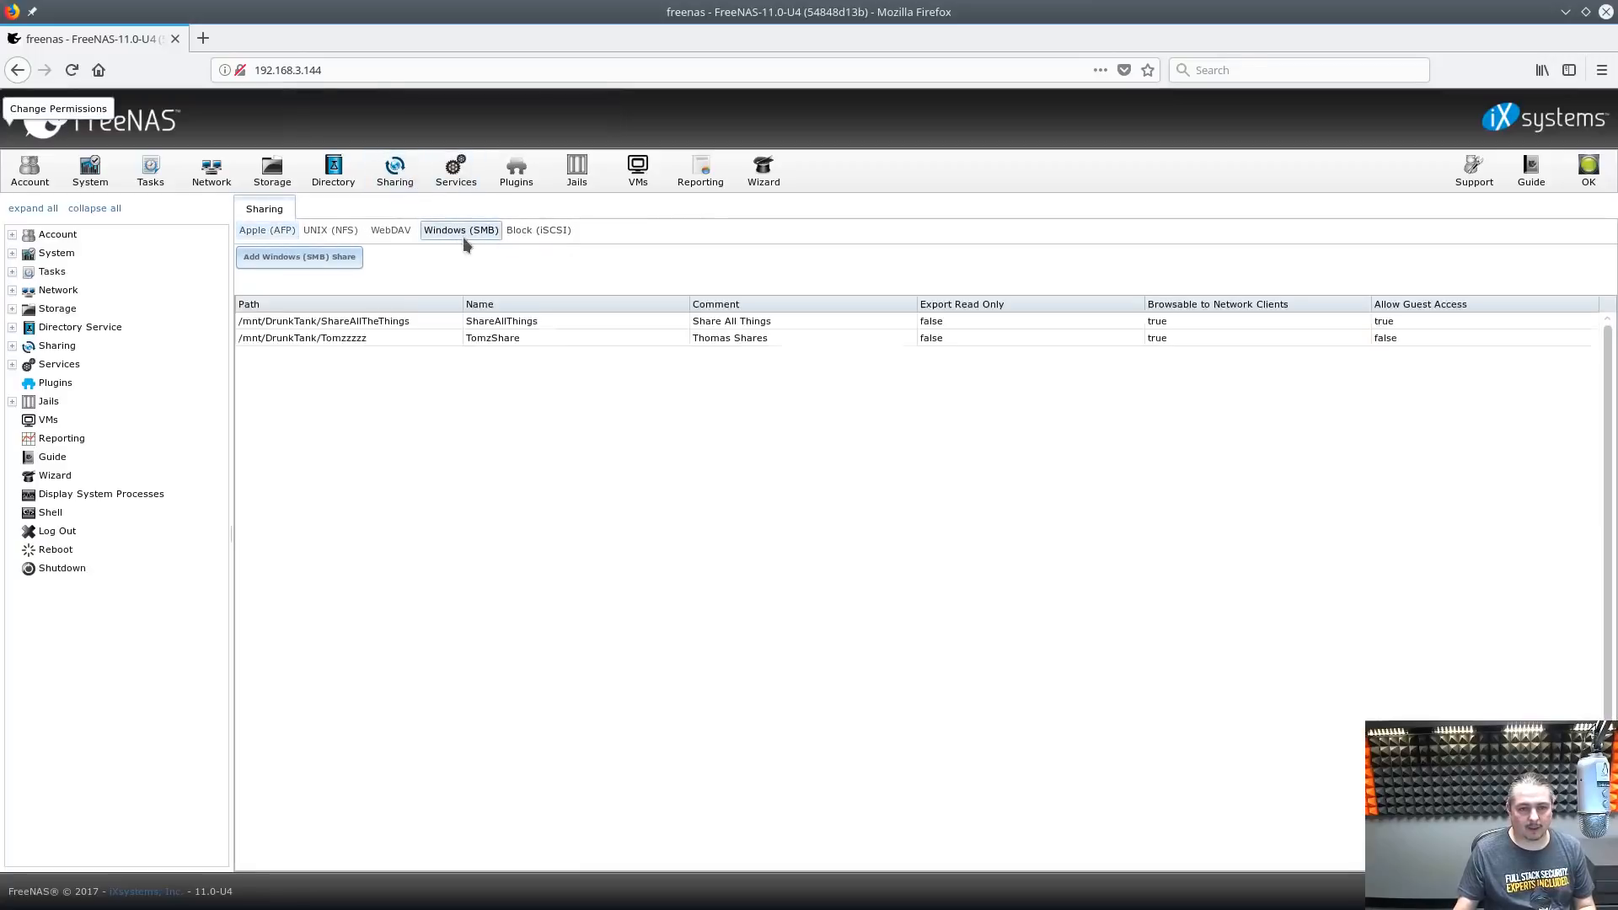
pyautogui.click(270, 258)
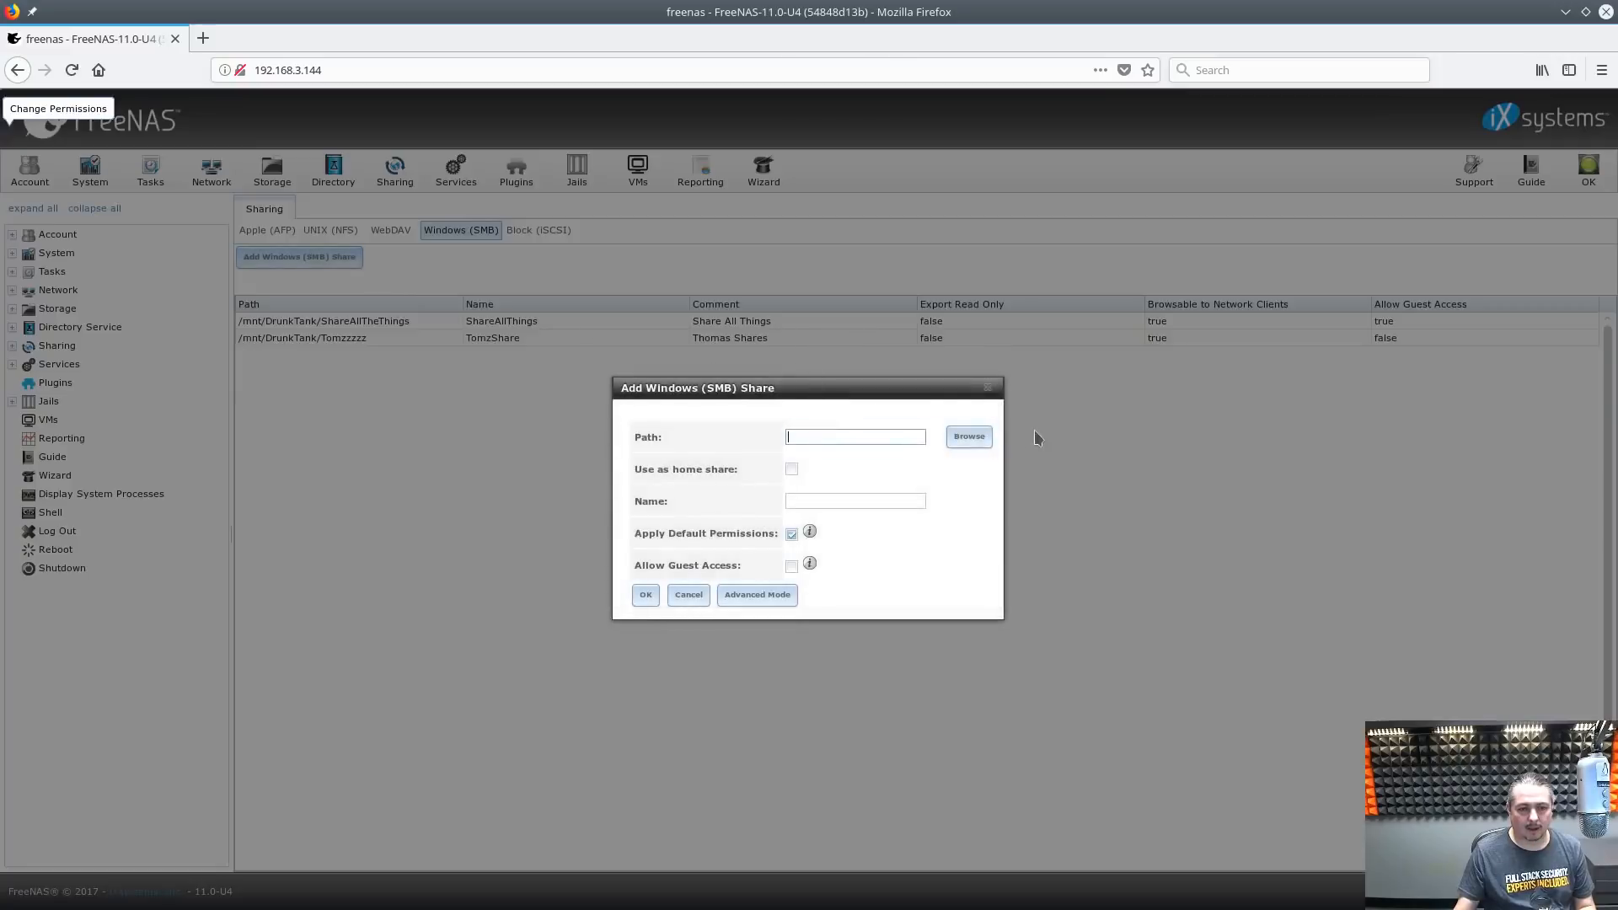
pyautogui.click(965, 438)
pyautogui.click(812, 373)
pyautogui.click(828, 391)
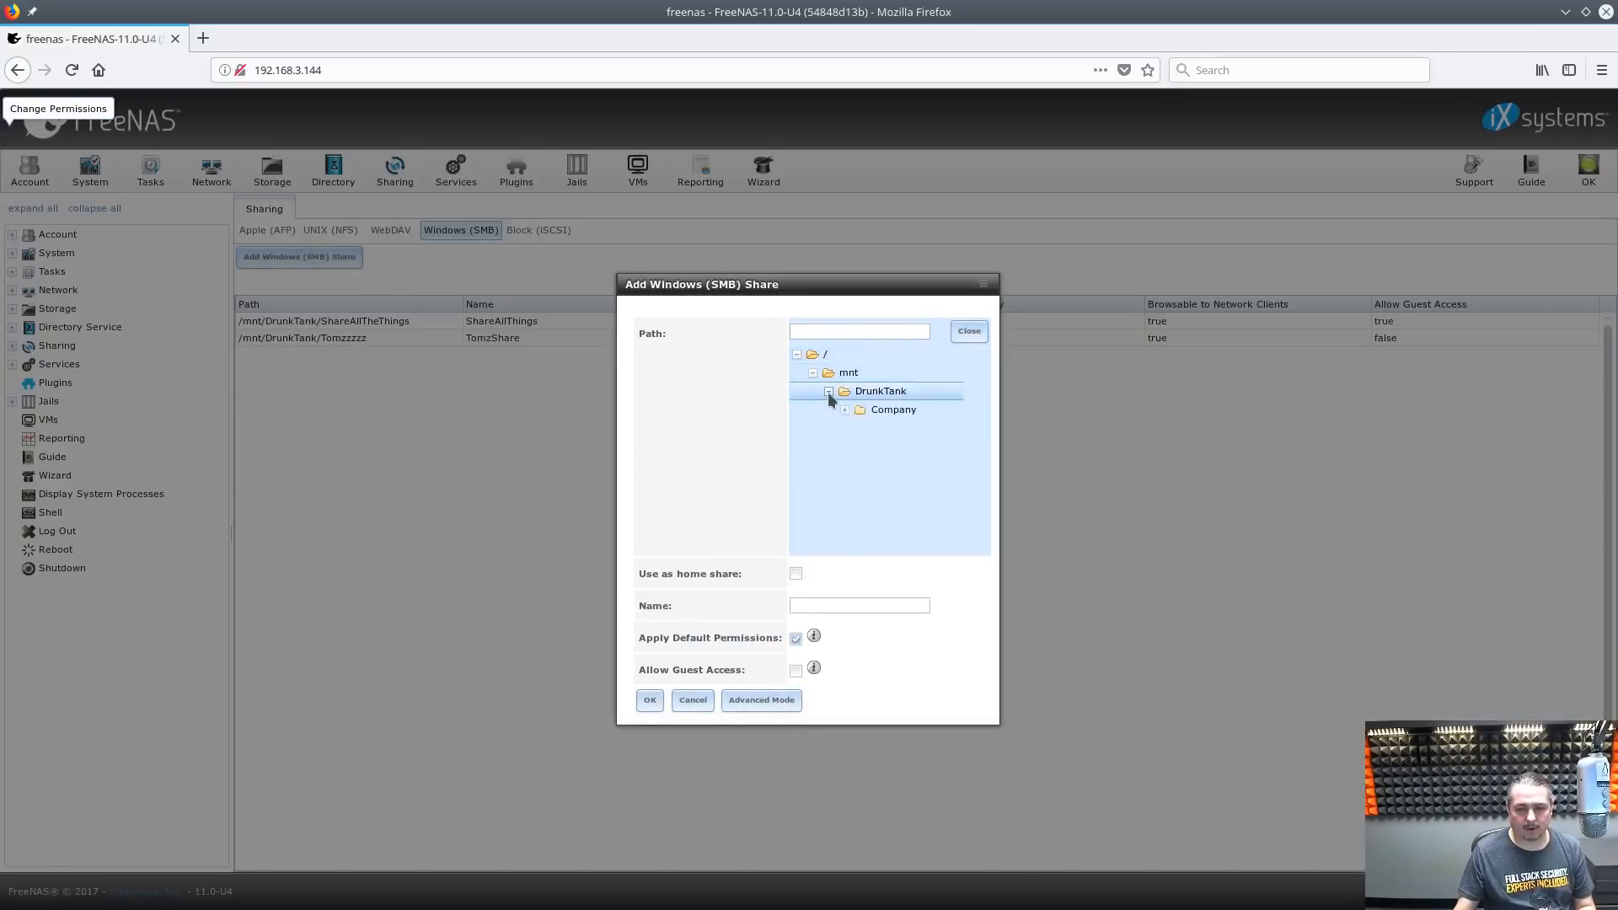
pyautogui.click(891, 411)
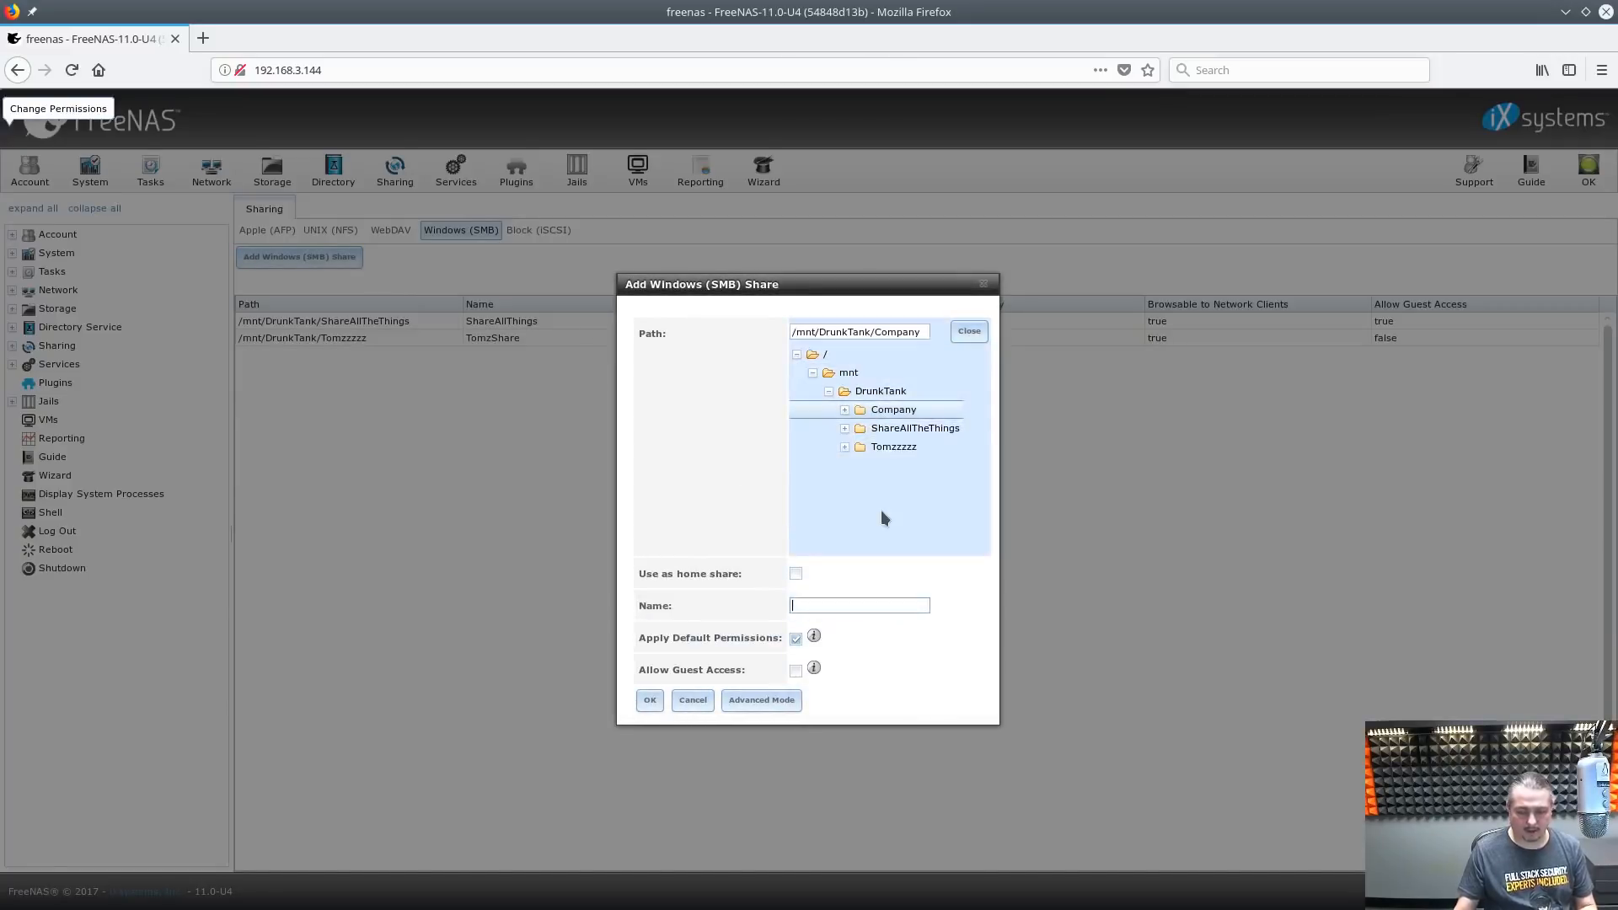
# Name the share Company, add the comment 'Company Files', and save it
pyautogui.write('Conmp')
pyautogui.press('BackSpace')
pyautogui.press('BackSpace')
pyautogui.press('BackSpace')
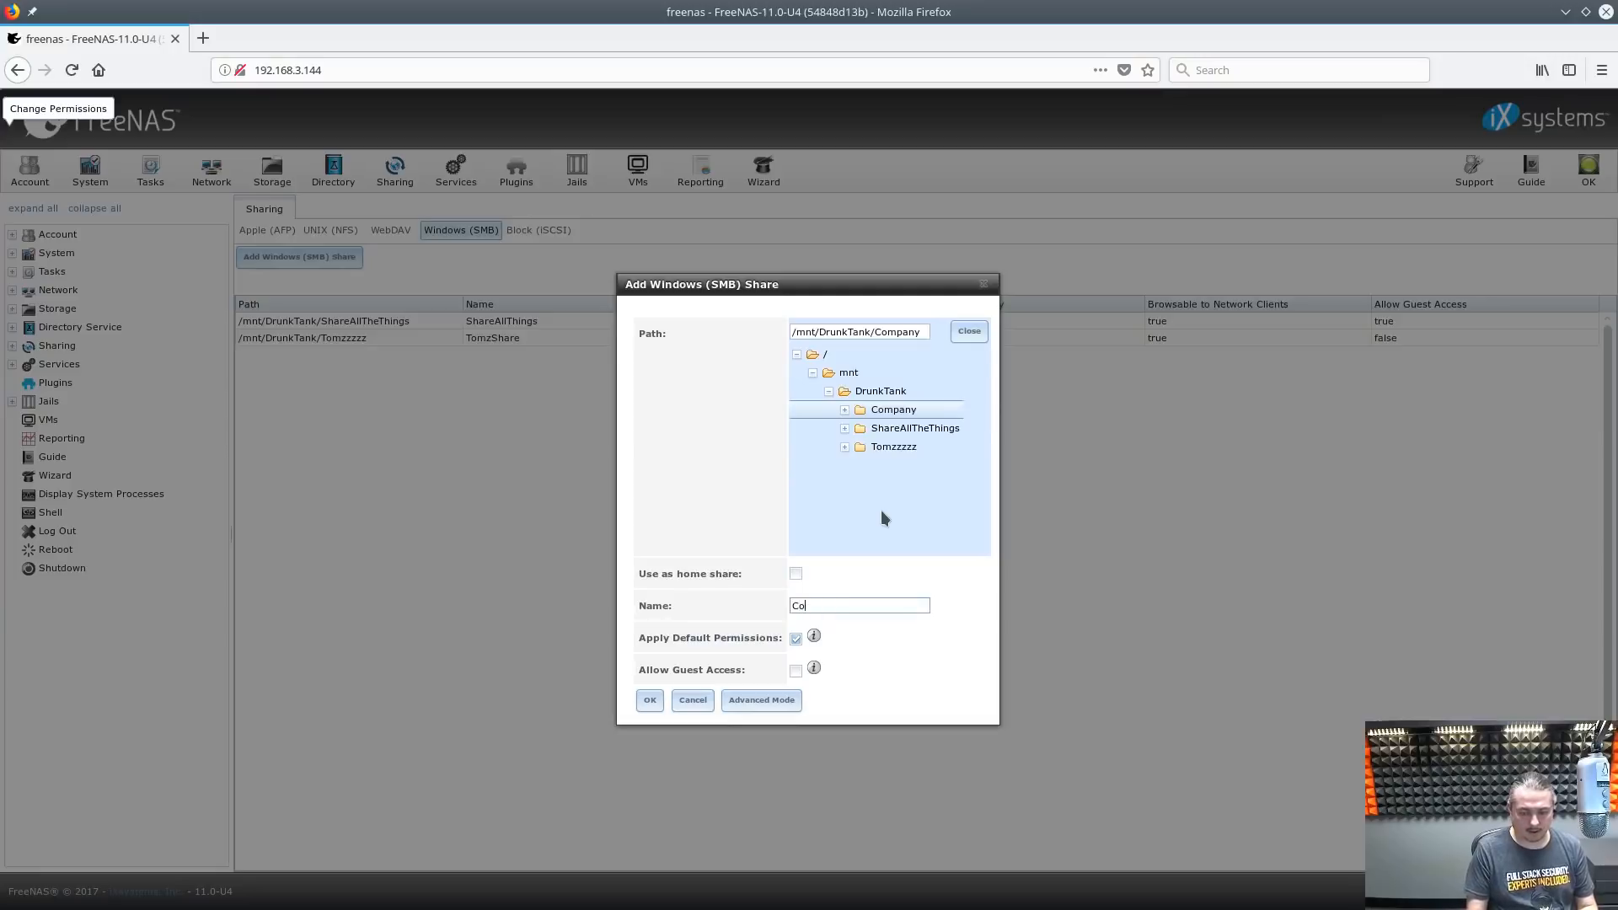
pyautogui.write('mpany')
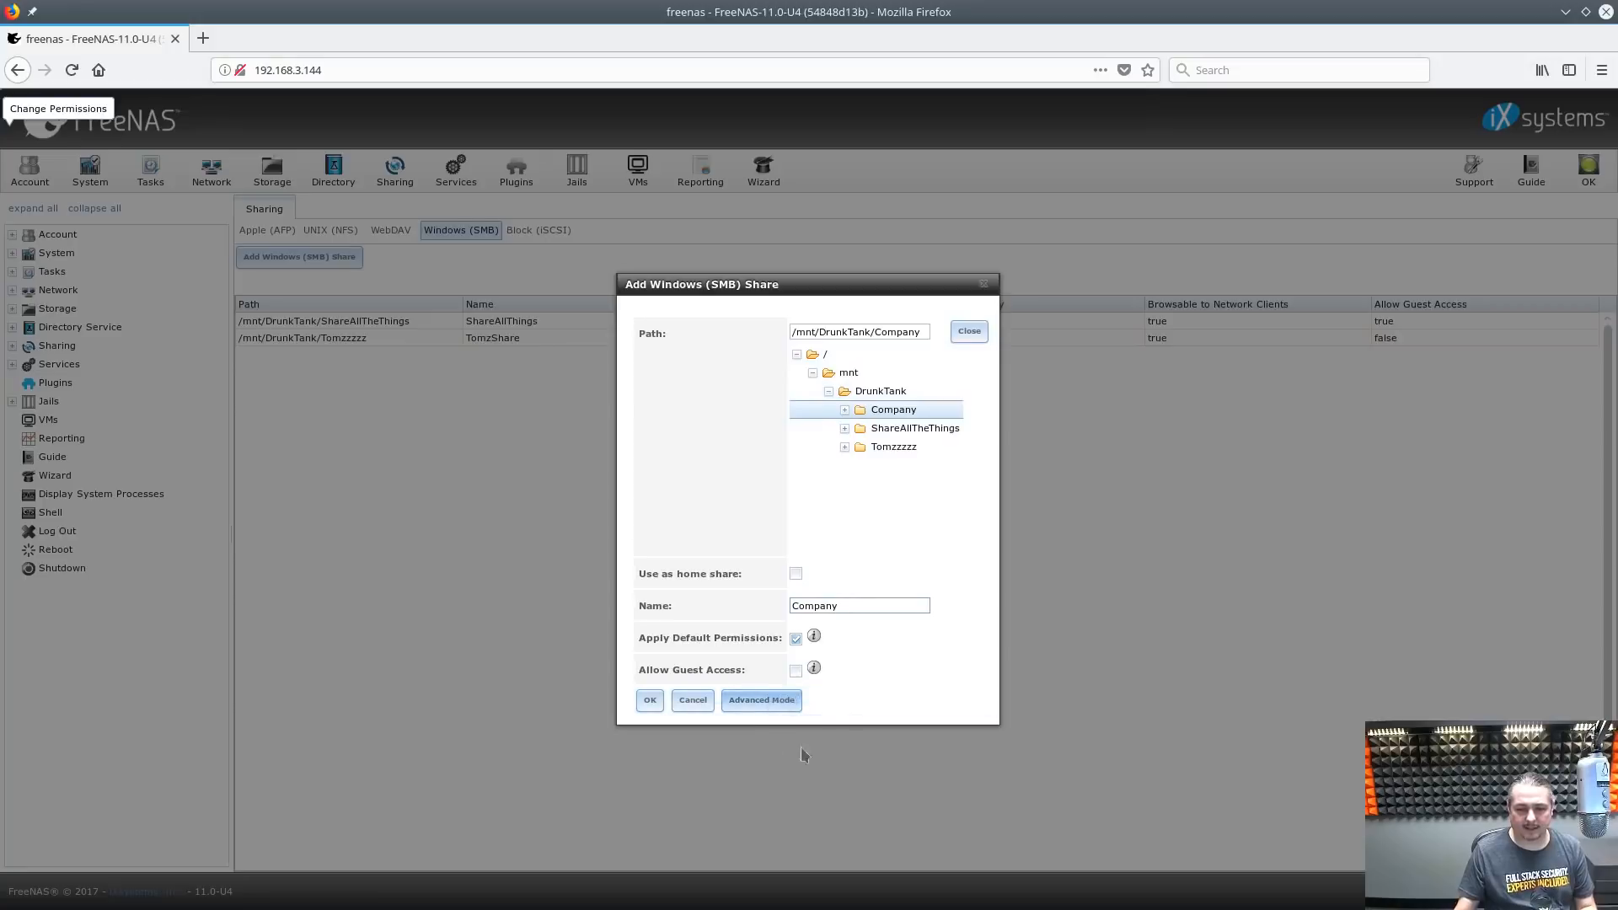
pyautogui.click(763, 701)
pyautogui.click(801, 579)
pyautogui.write('C')
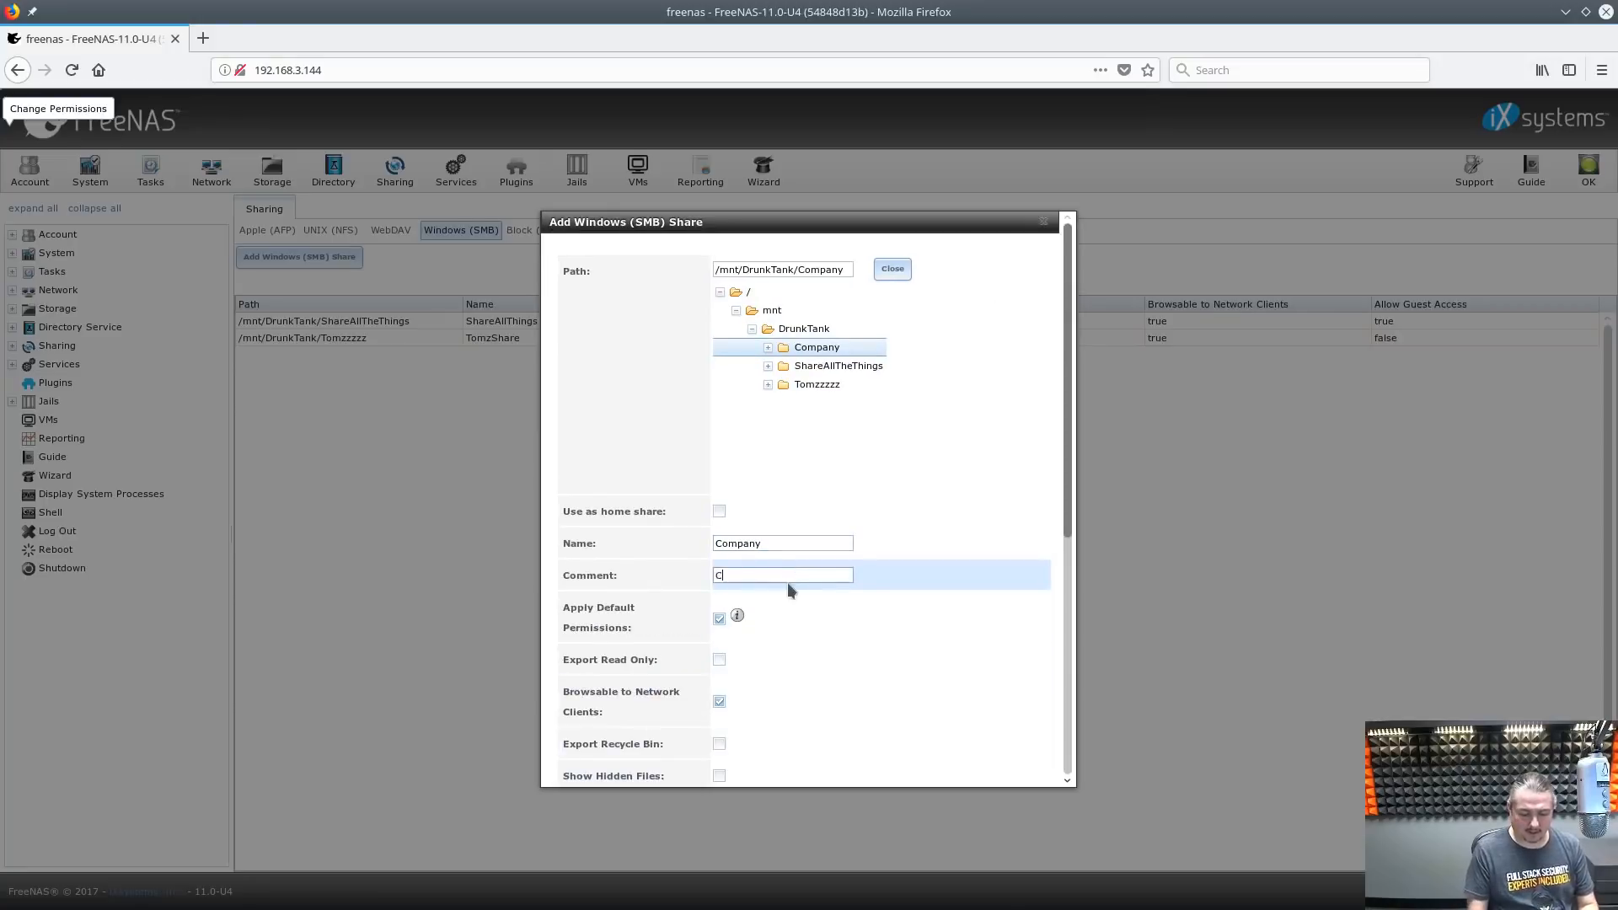
pyautogui.write('ompany Files')
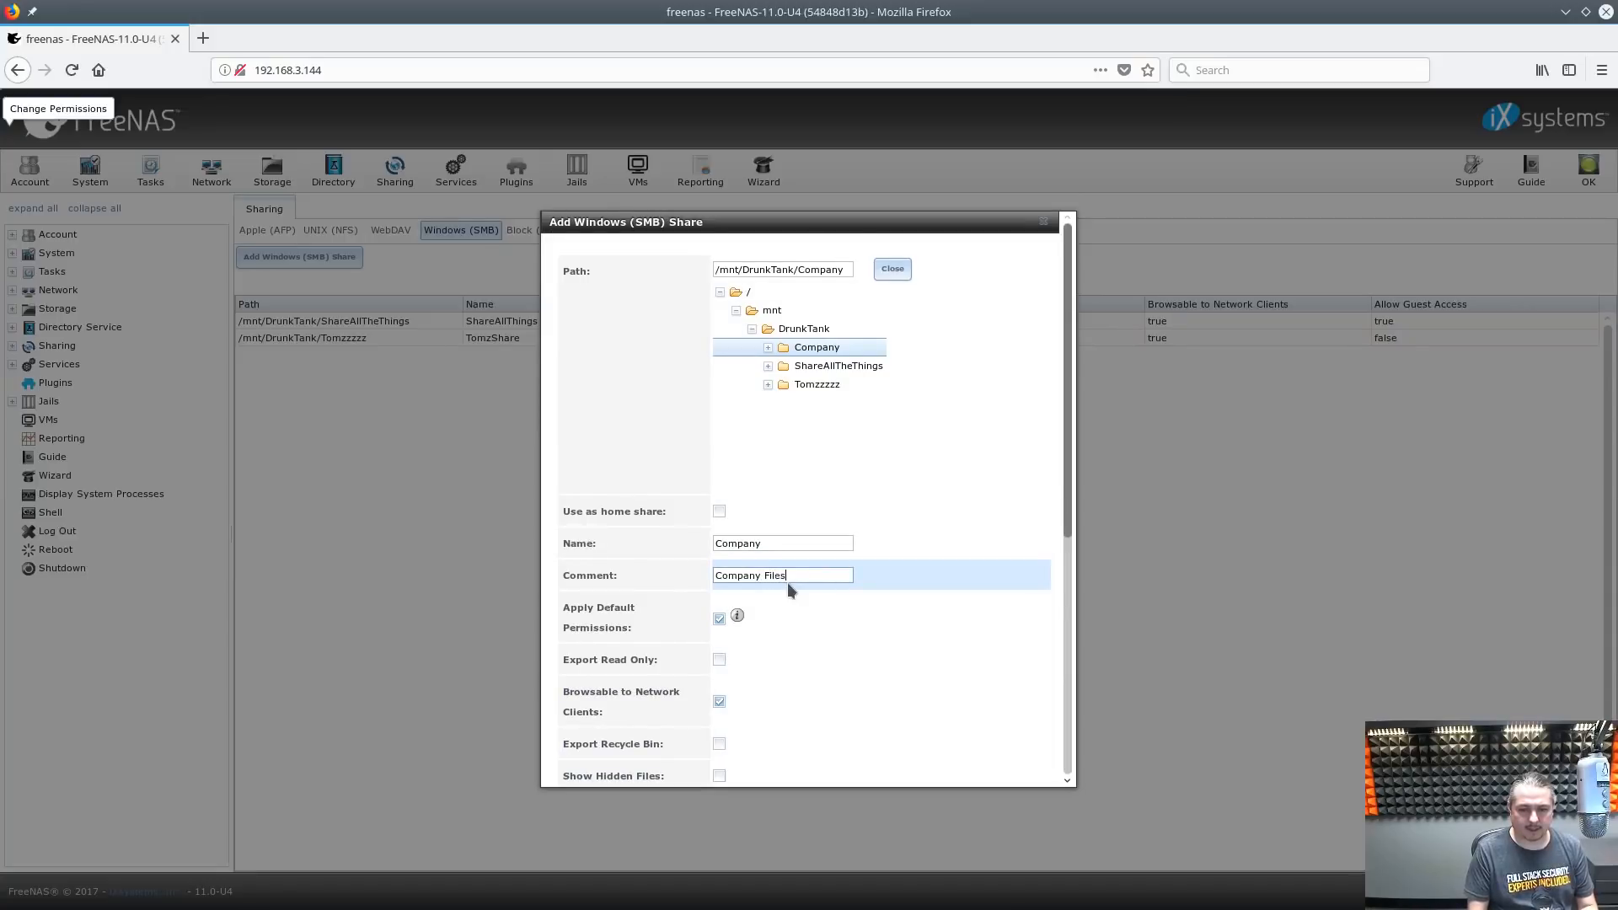
pyautogui.scroll(-5, 907, 460)
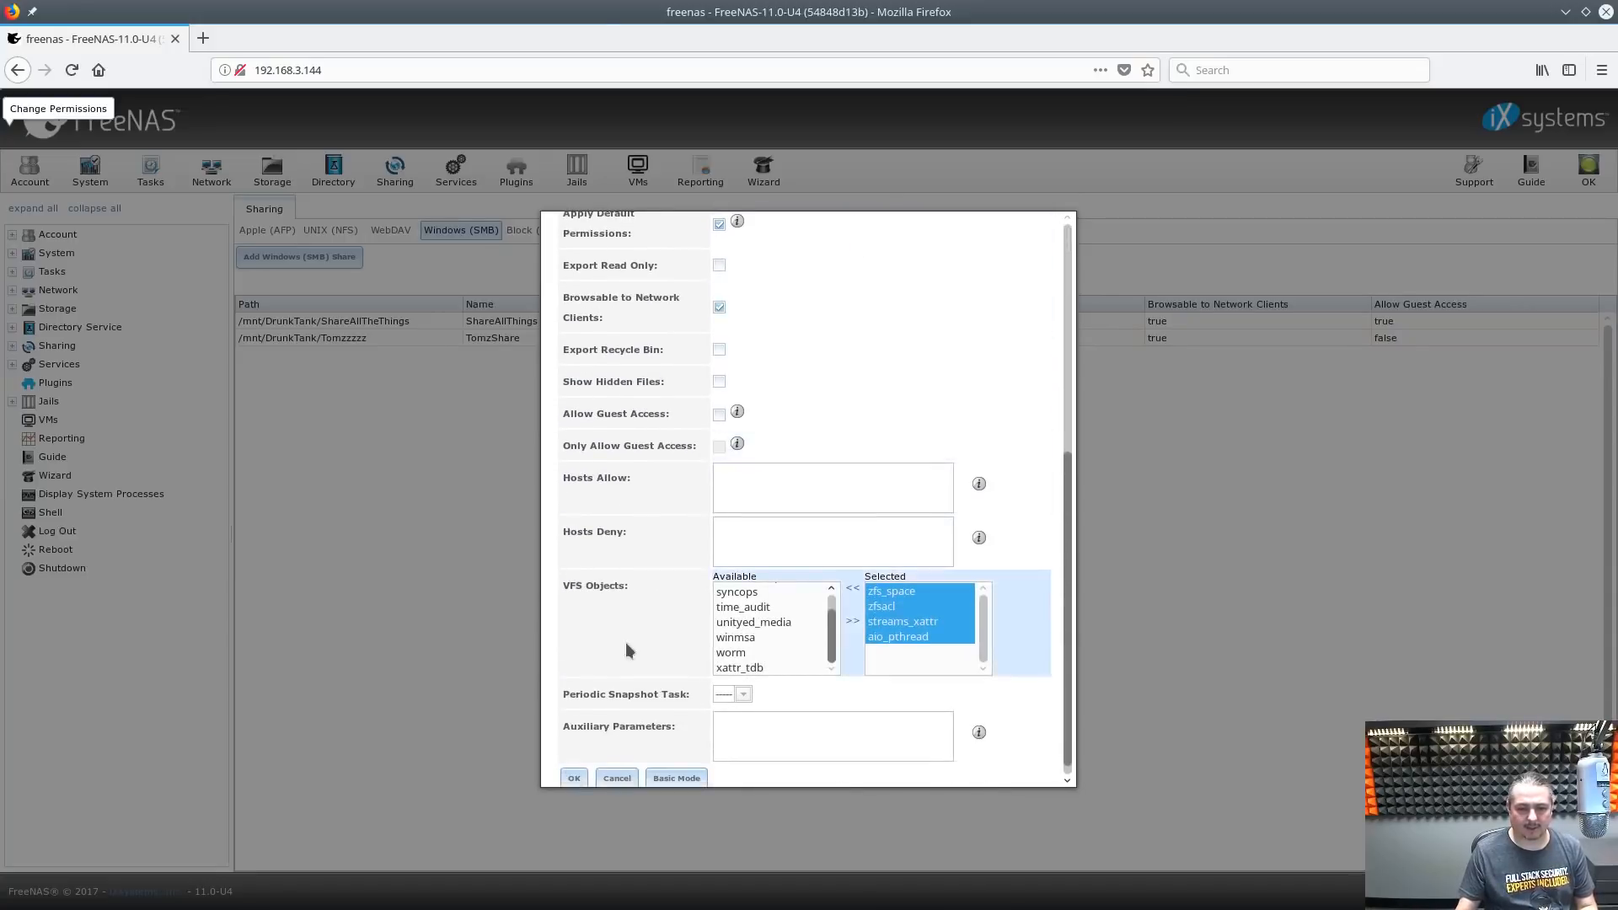
pyautogui.click(575, 762)
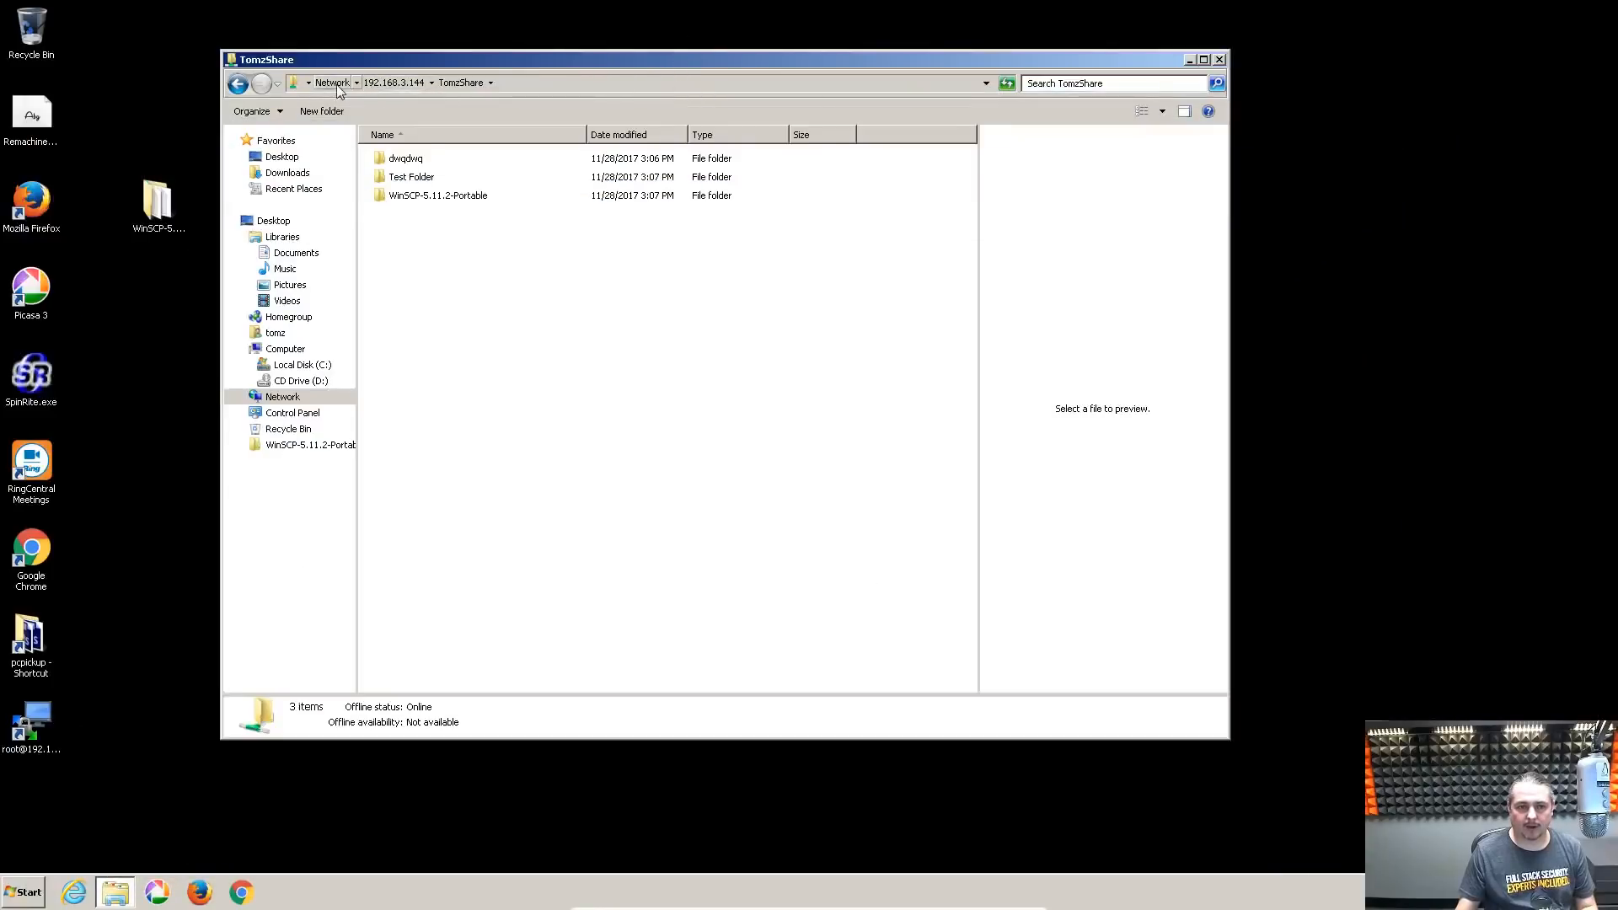
# Open \\192.168.3.144 in Explorer from the Network view
pyautogui.click(332, 83)
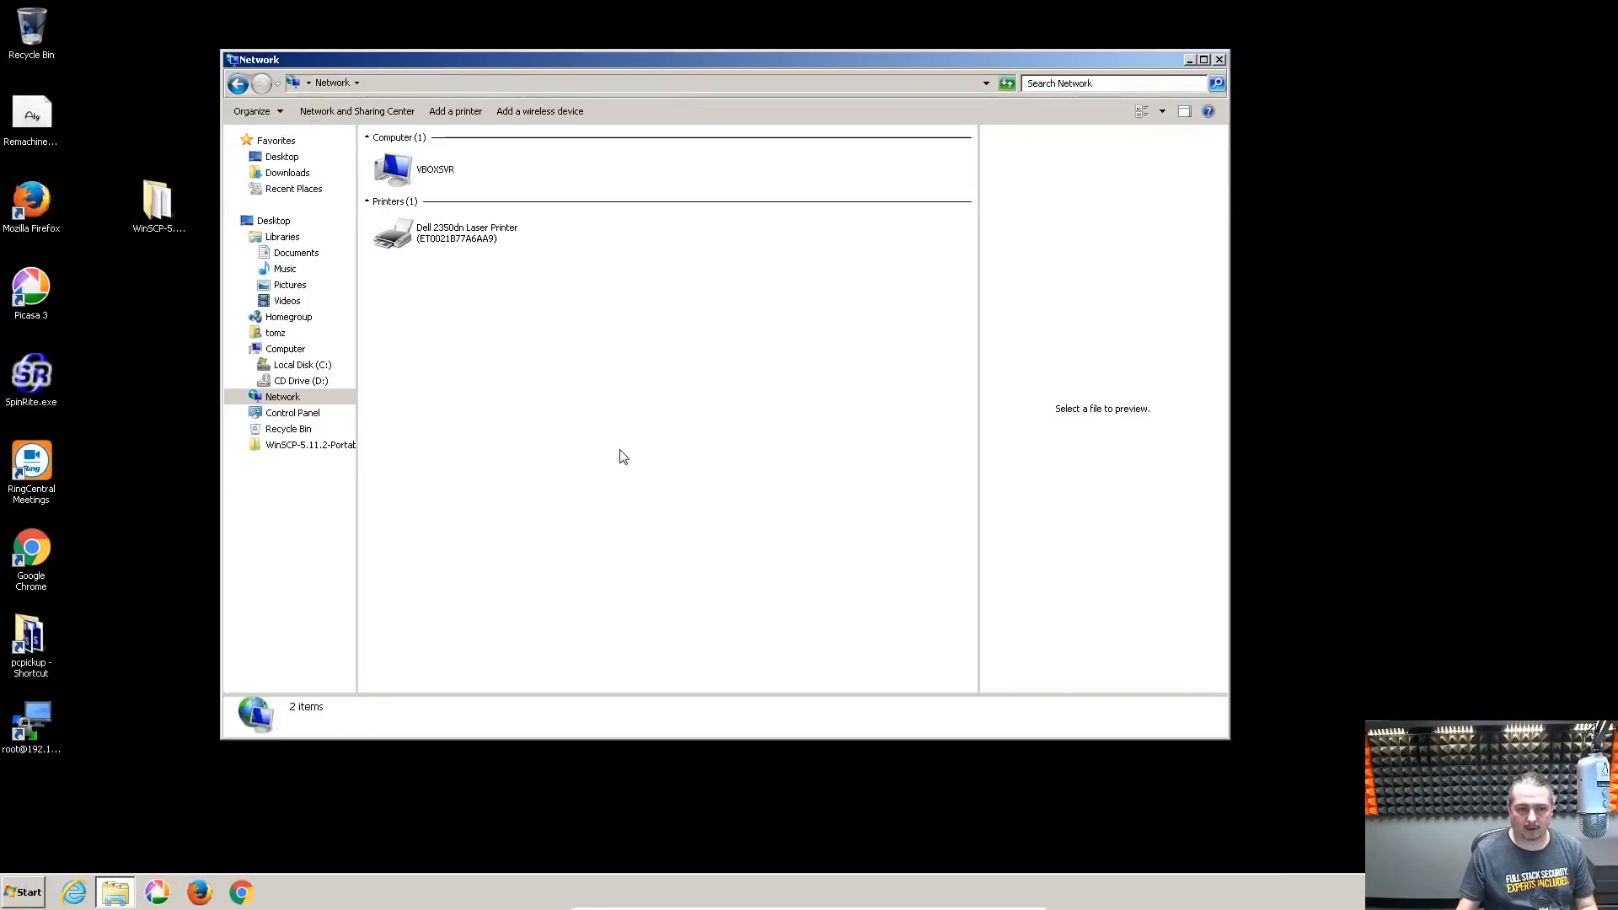
pyautogui.click(517, 88)
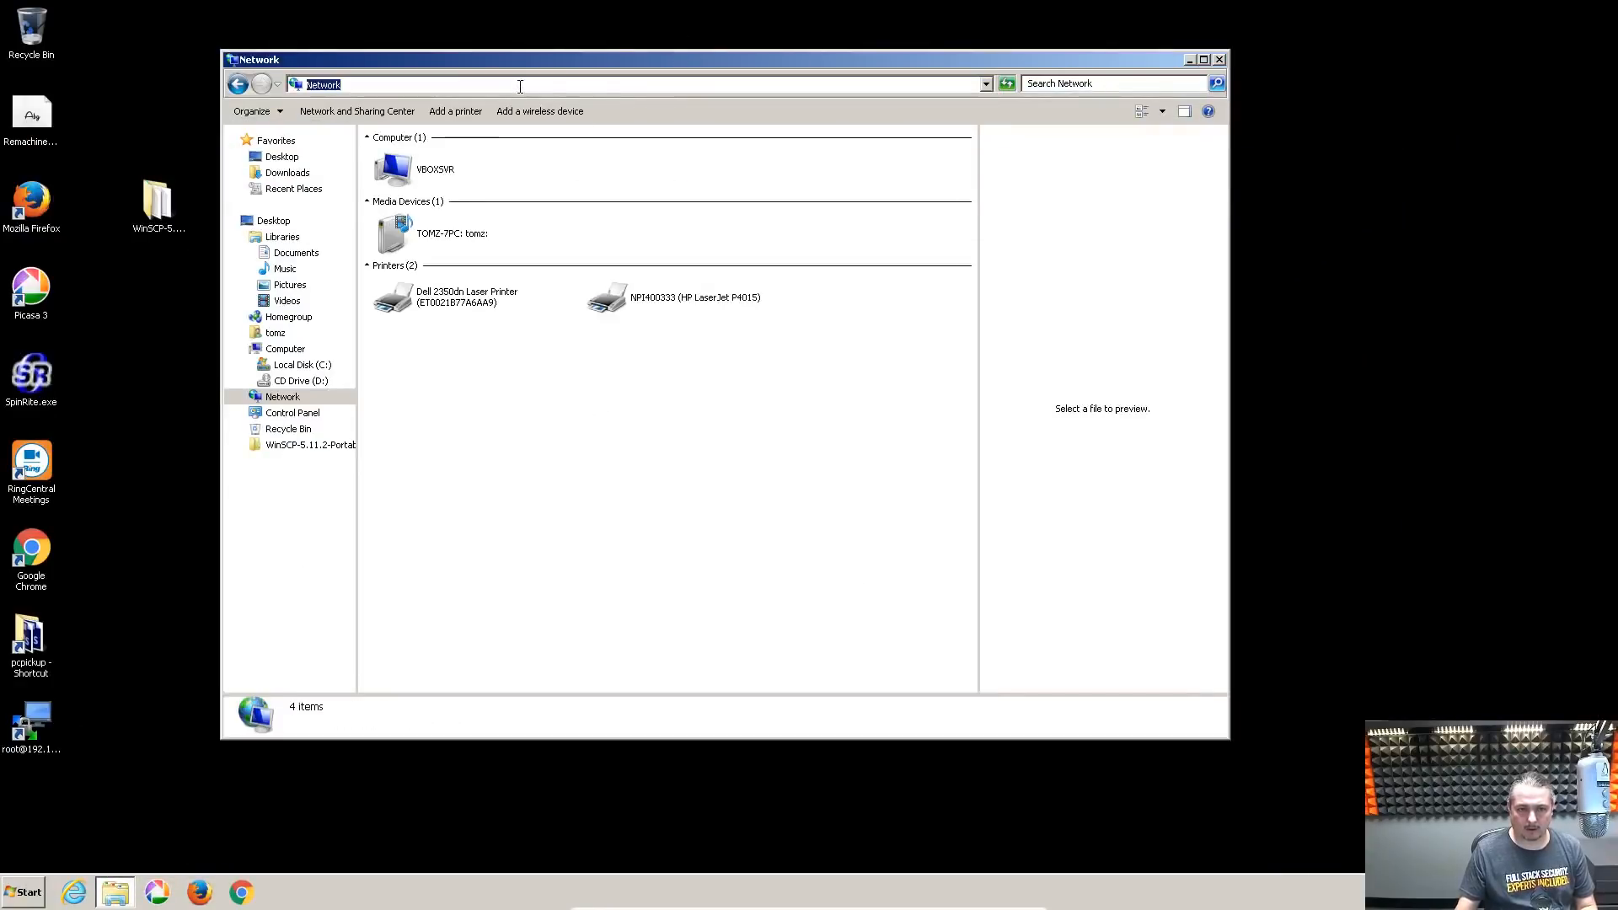
pyautogui.write('\\\\192.168.3.144')
pyautogui.press('Return')
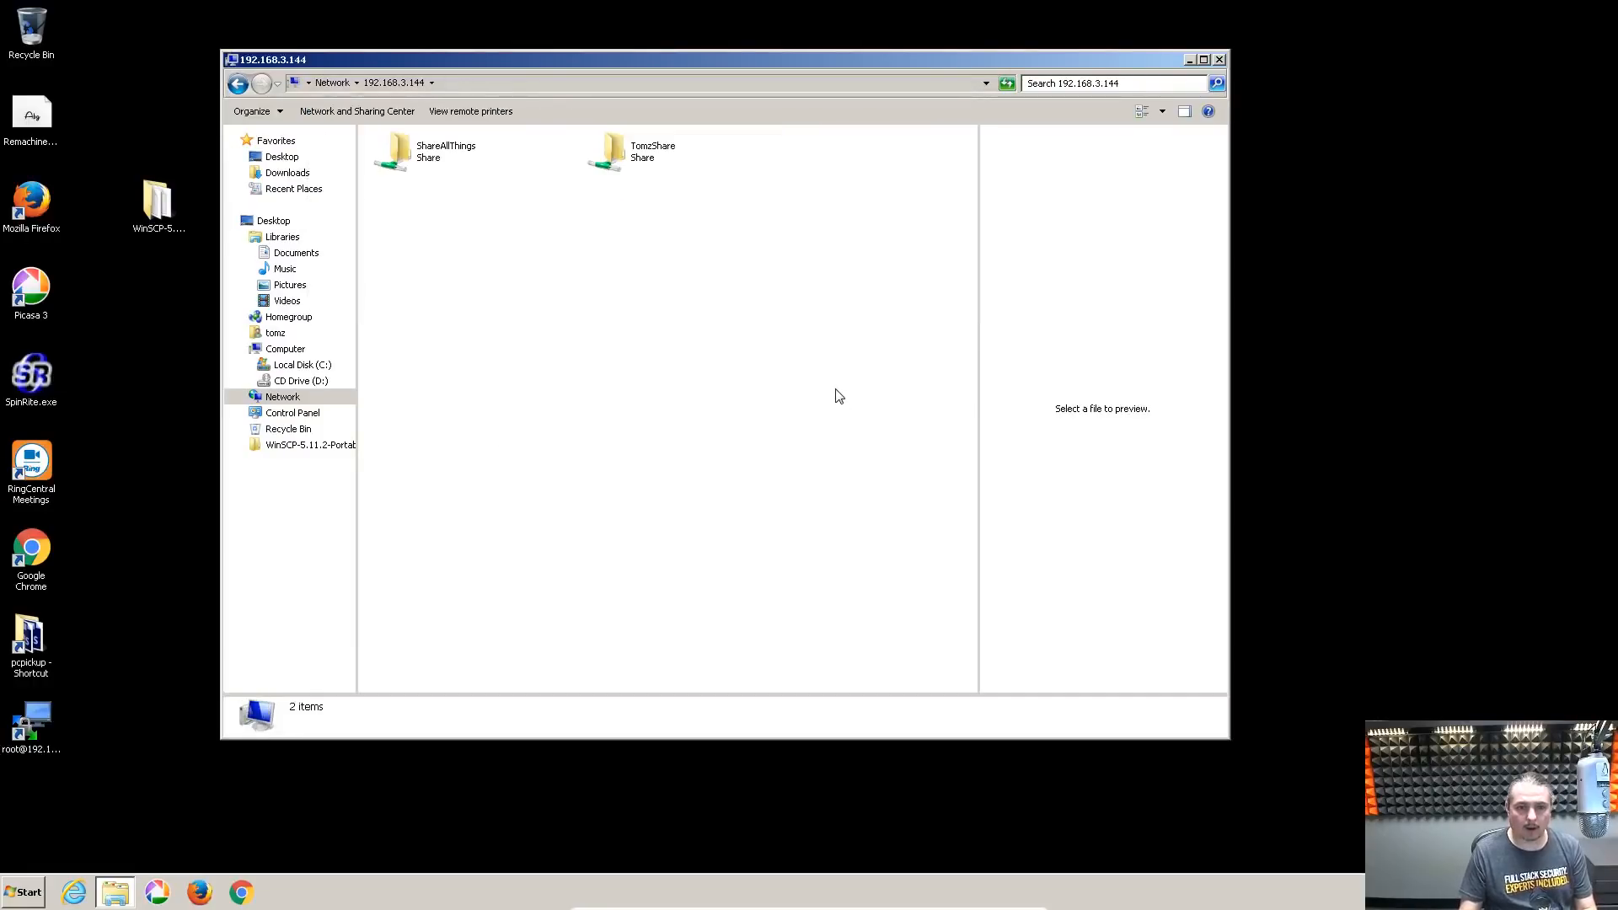
# Refresh the share list twice, still showing only ShareAllThings and TomzShare, then close Explorer
pyautogui.rightClick(783, 356)
pyautogui.click(867, 408)
pyautogui.rightClick(621, 380)
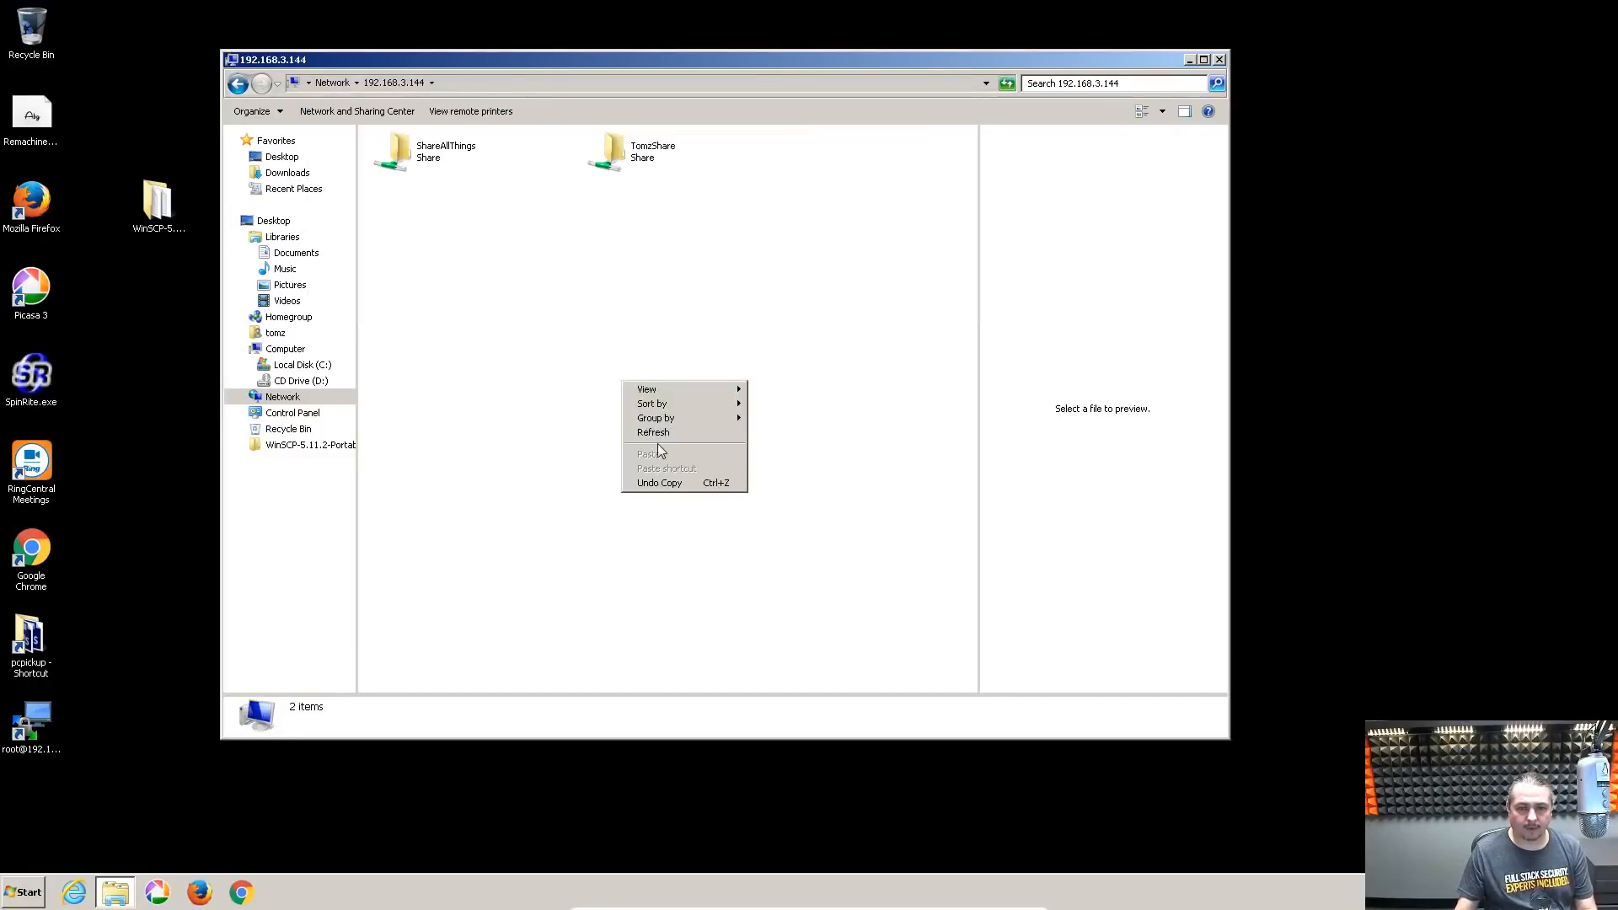
pyautogui.click(658, 441)
pyautogui.click(1219, 60)
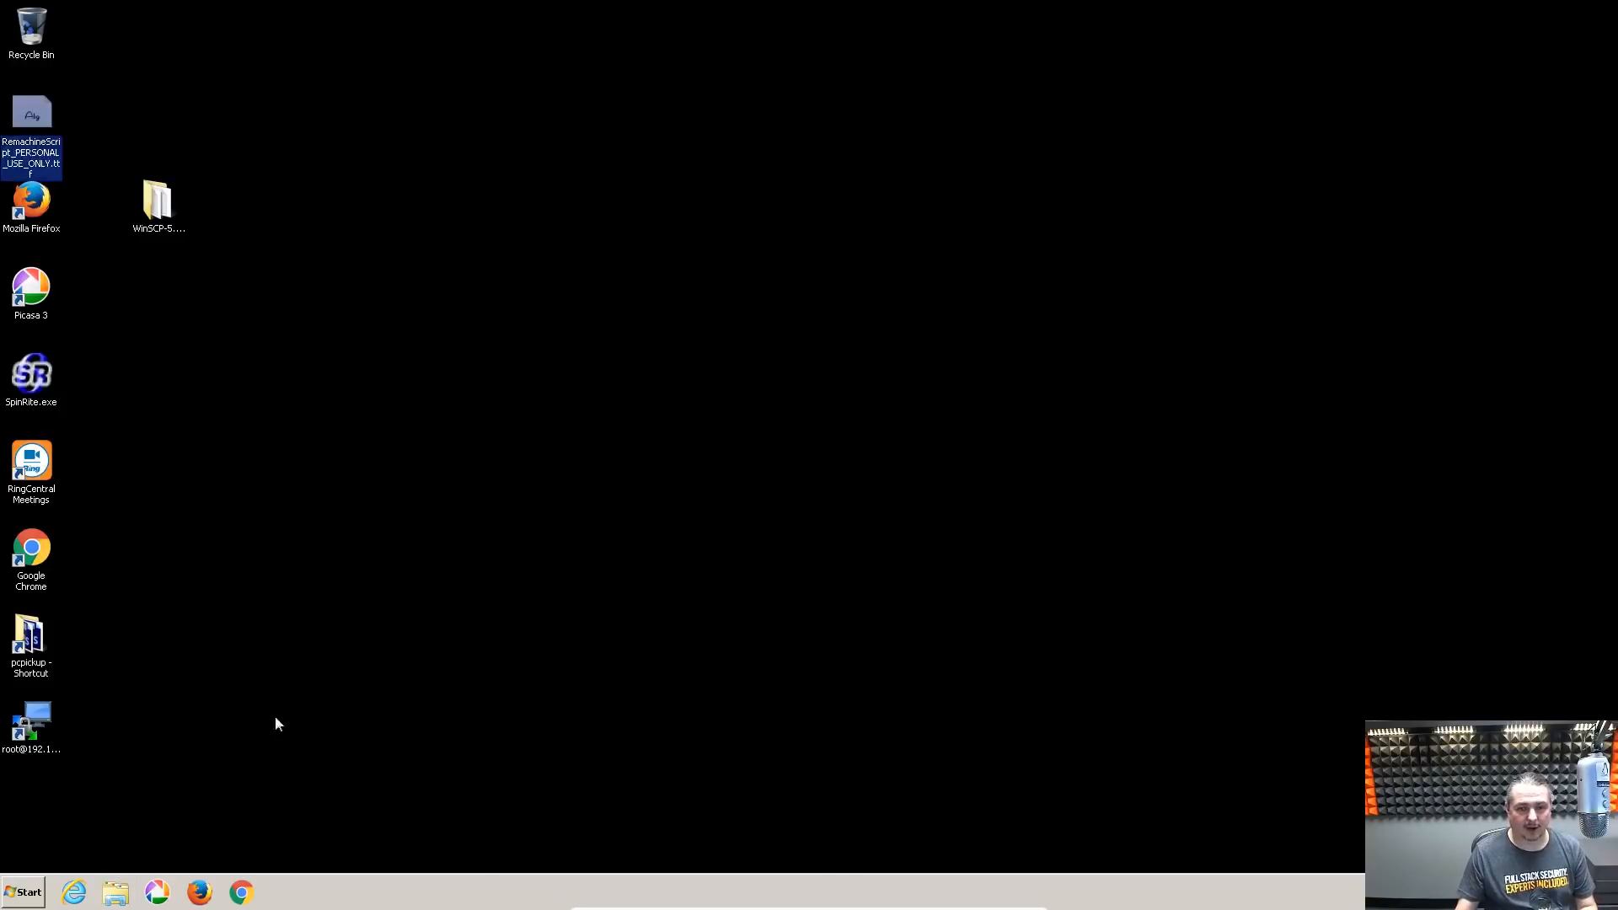
# Log off Windows 7 and log back on
pyautogui.click(33, 893)
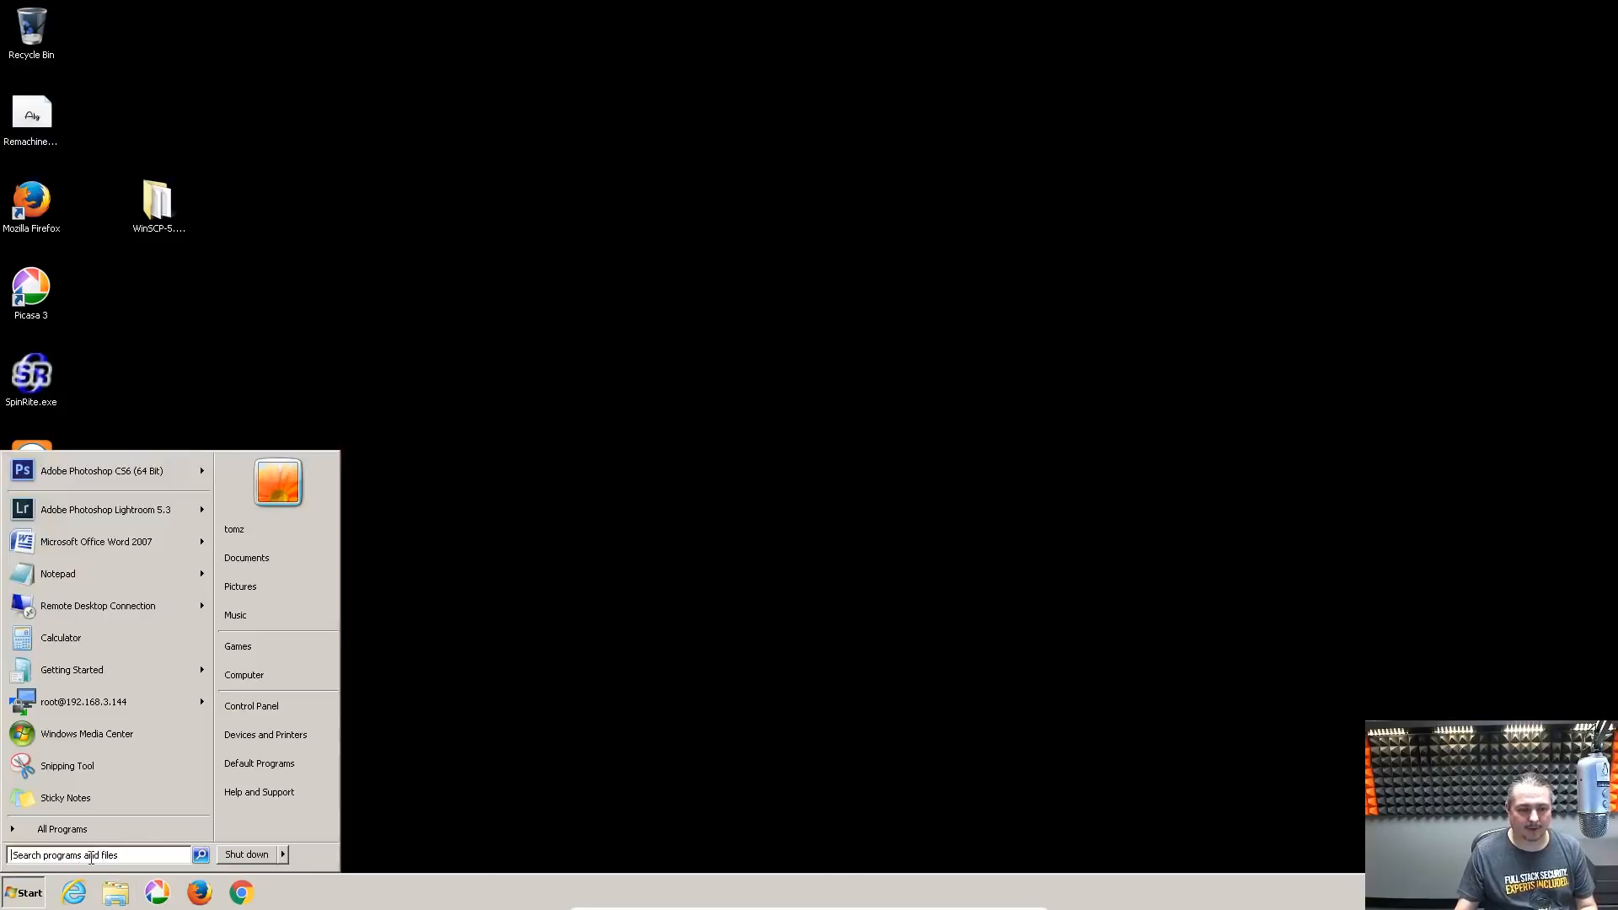
pyautogui.click(285, 852)
pyautogui.click(343, 790)
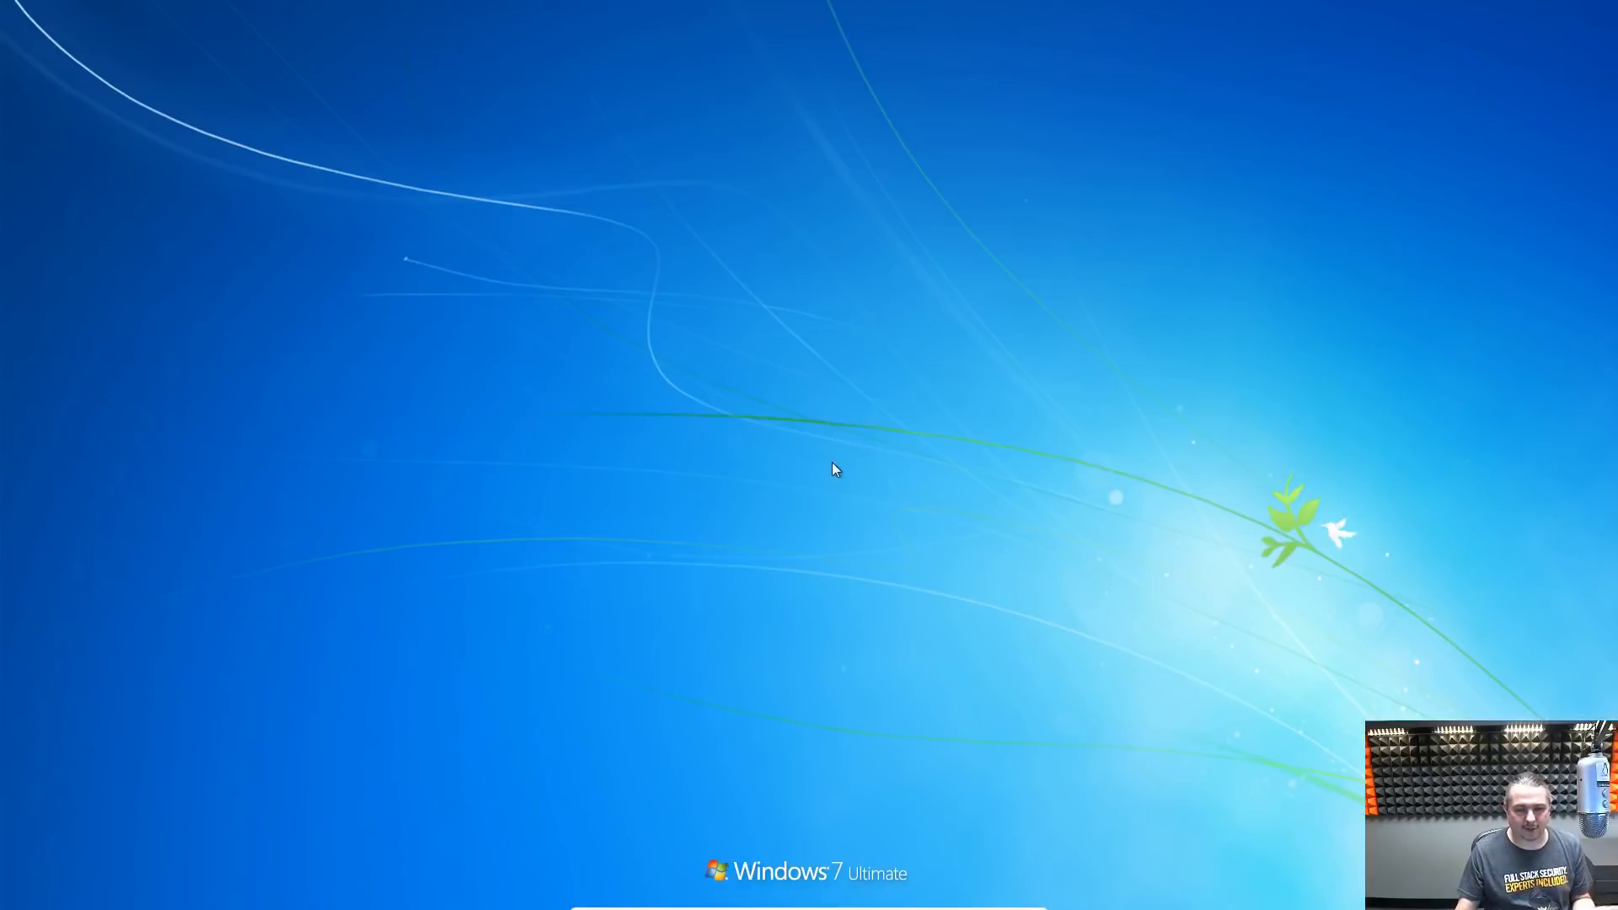
pyautogui.click(809, 517)
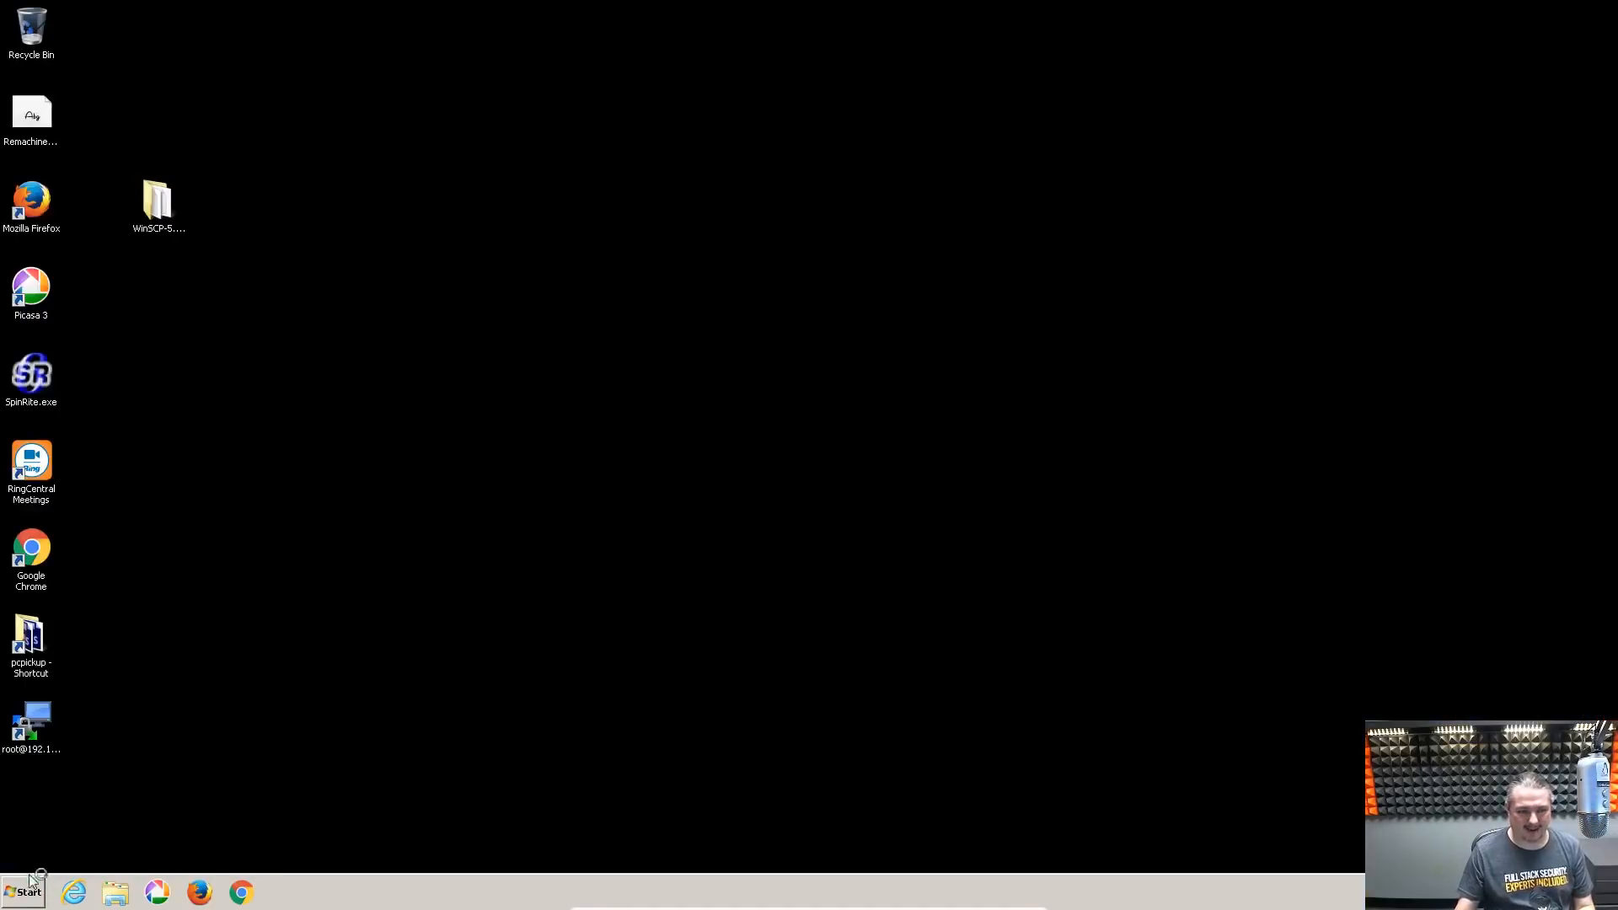
# Open \\192.168.3.144 from the Start menu search, now listing the Company share
pyautogui.click(34, 885)
pyautogui.write('\\\\')
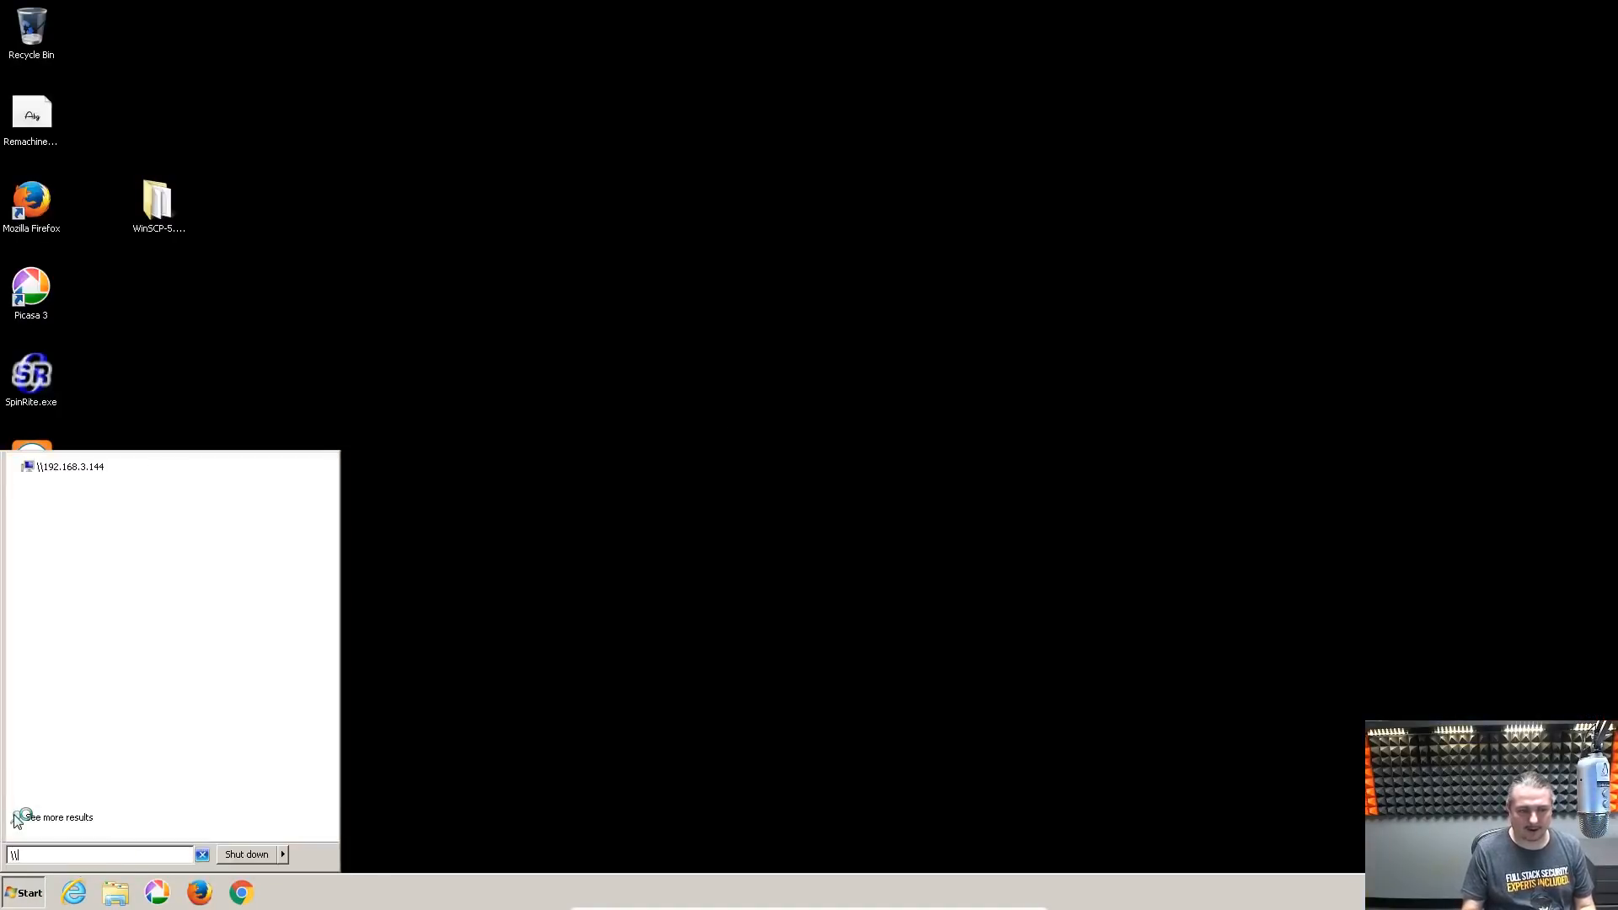
pyautogui.press('Down')
pyautogui.press('Return')
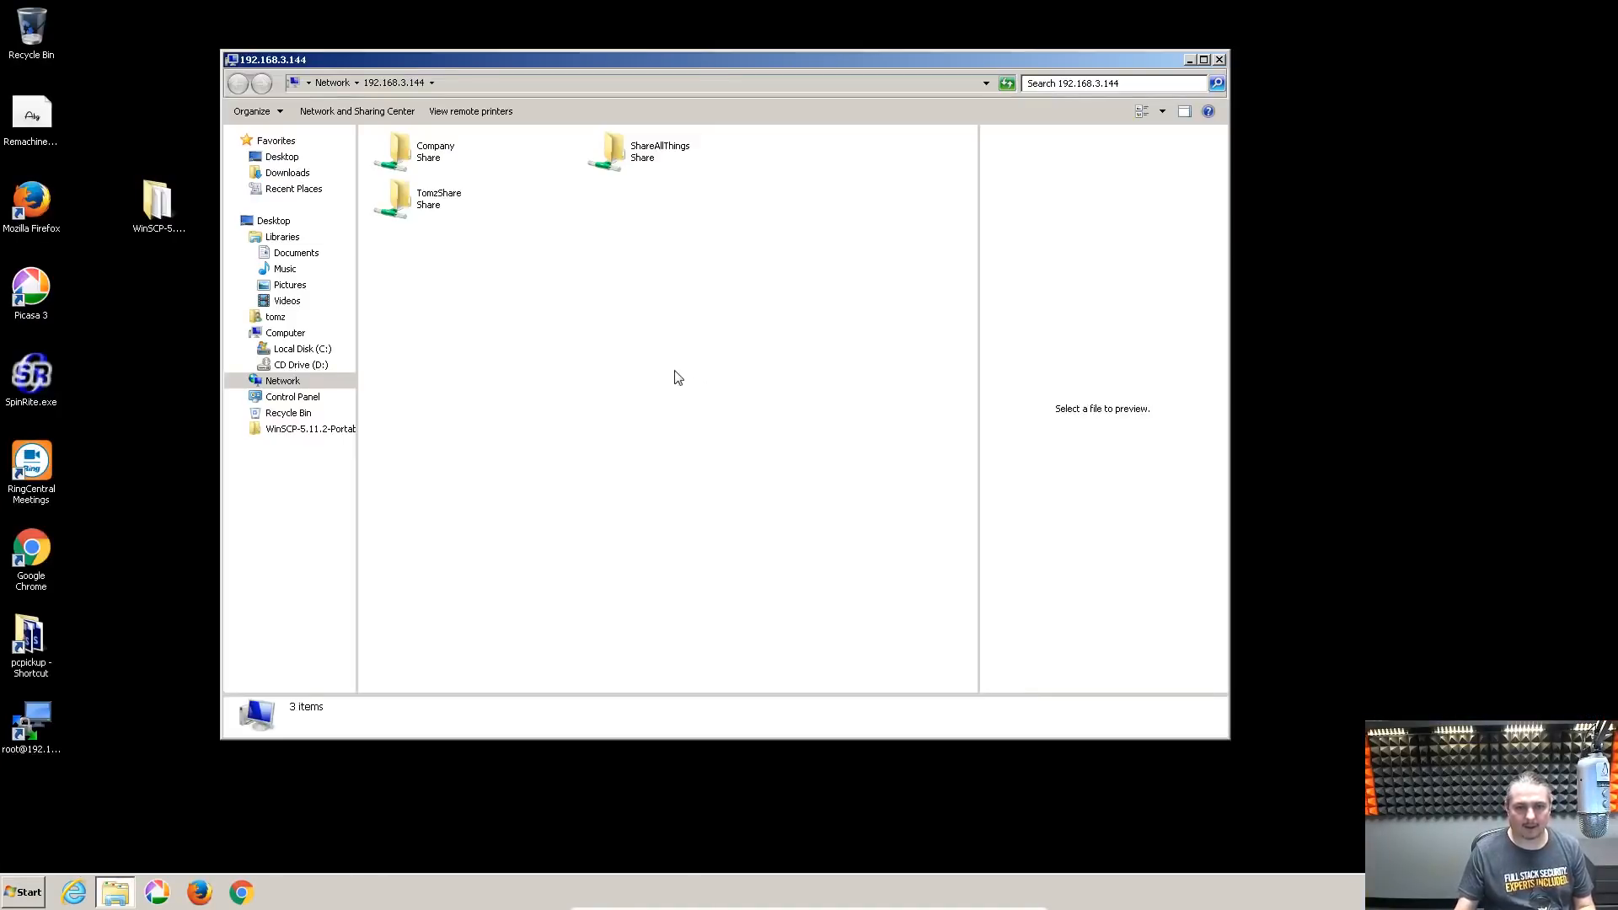
# Open the Company share, signing in with the network user name and password
pyautogui.doubleClick(413, 145)
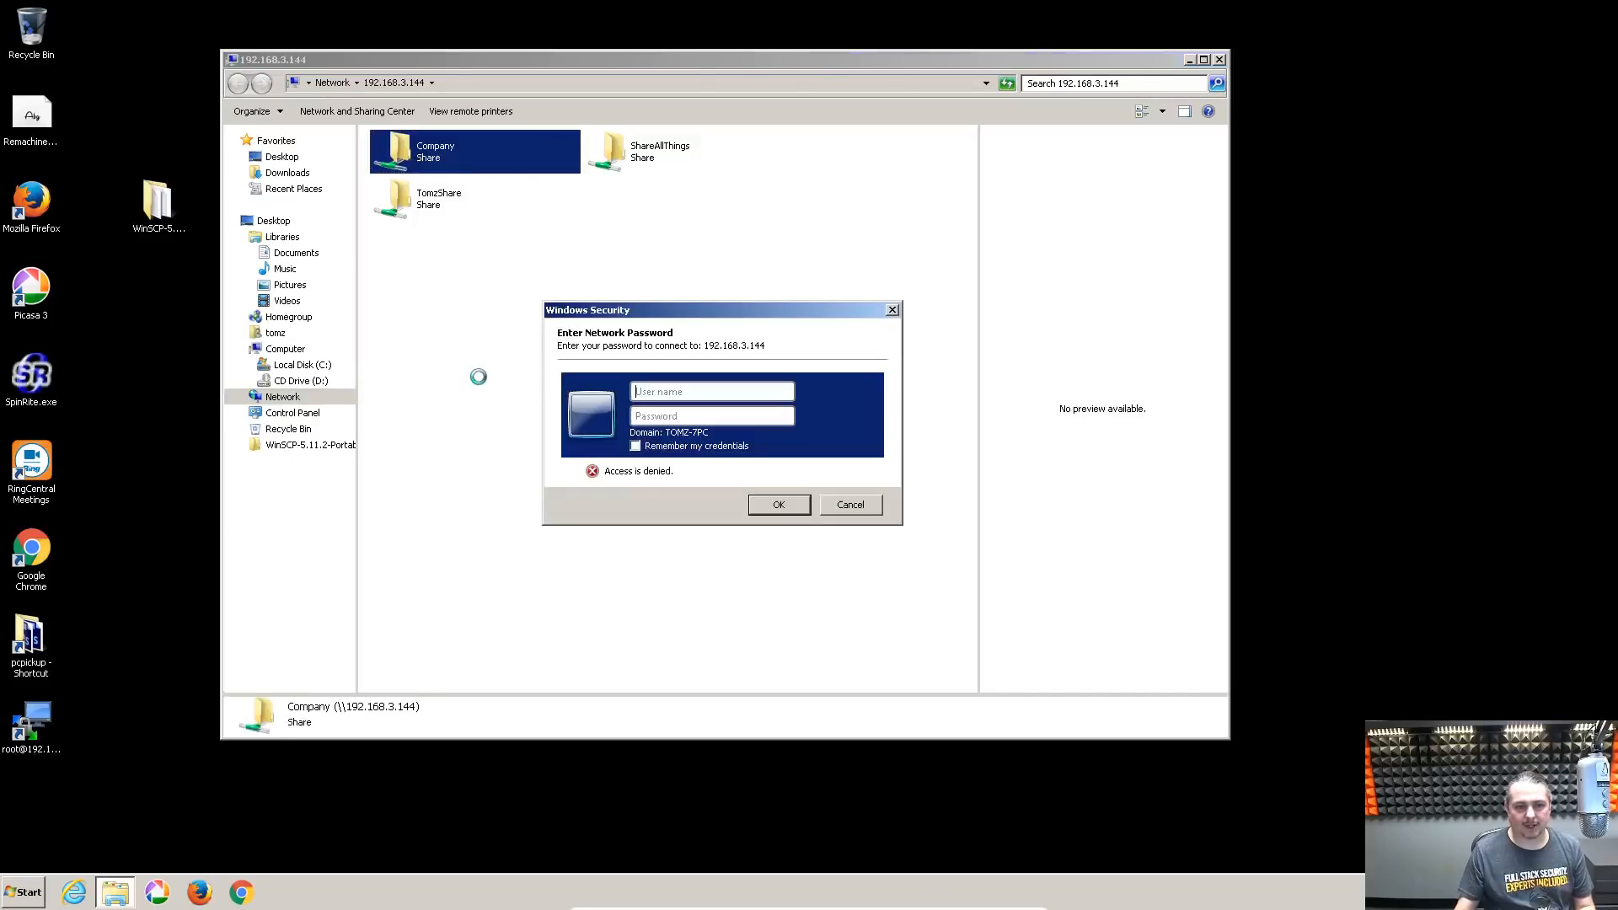
pyautogui.write('tom')
pyautogui.press('Tab')
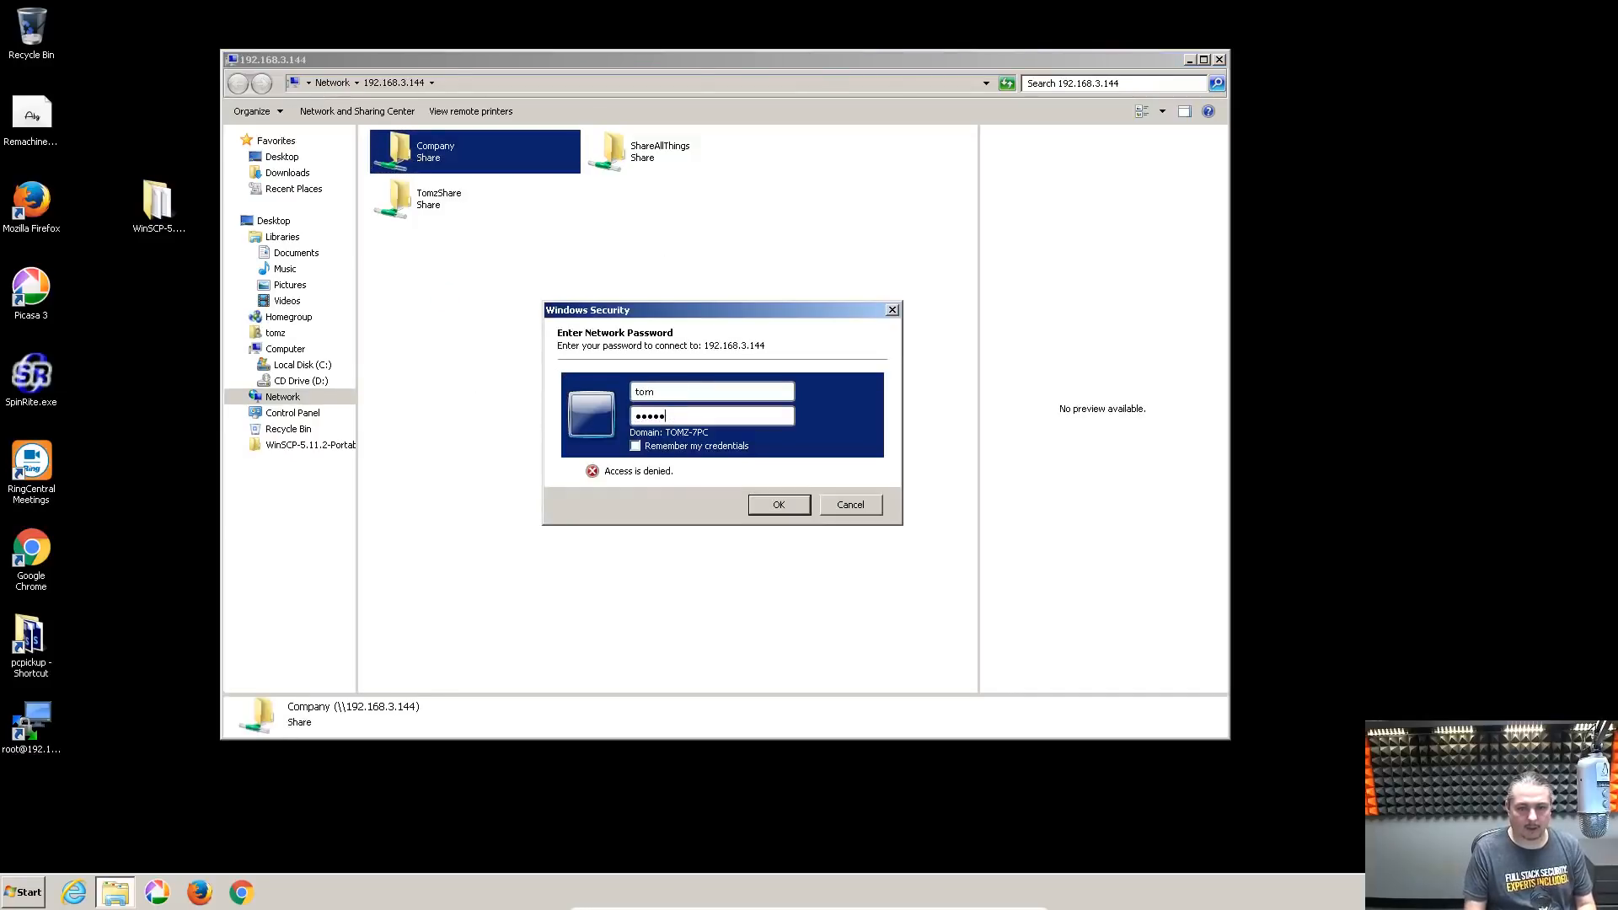
pyautogui.press('Return')
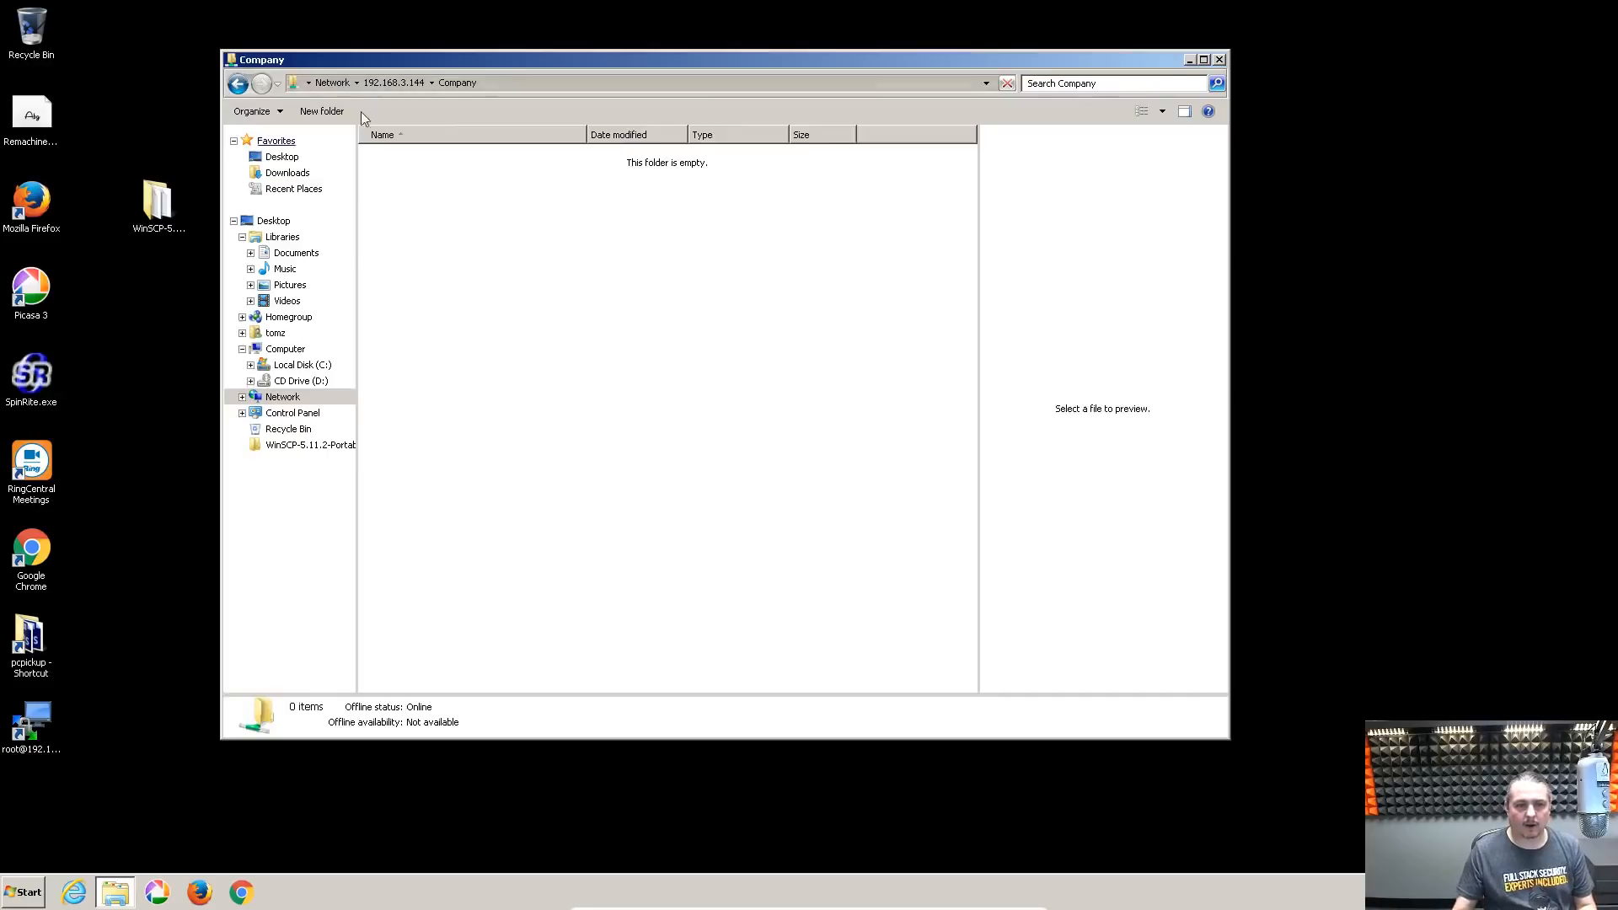
# Browse ShareAllThings and TomzShare, then return to the empty Company share
pyautogui.click(414, 84)
pyautogui.doubleClick(600, 166)
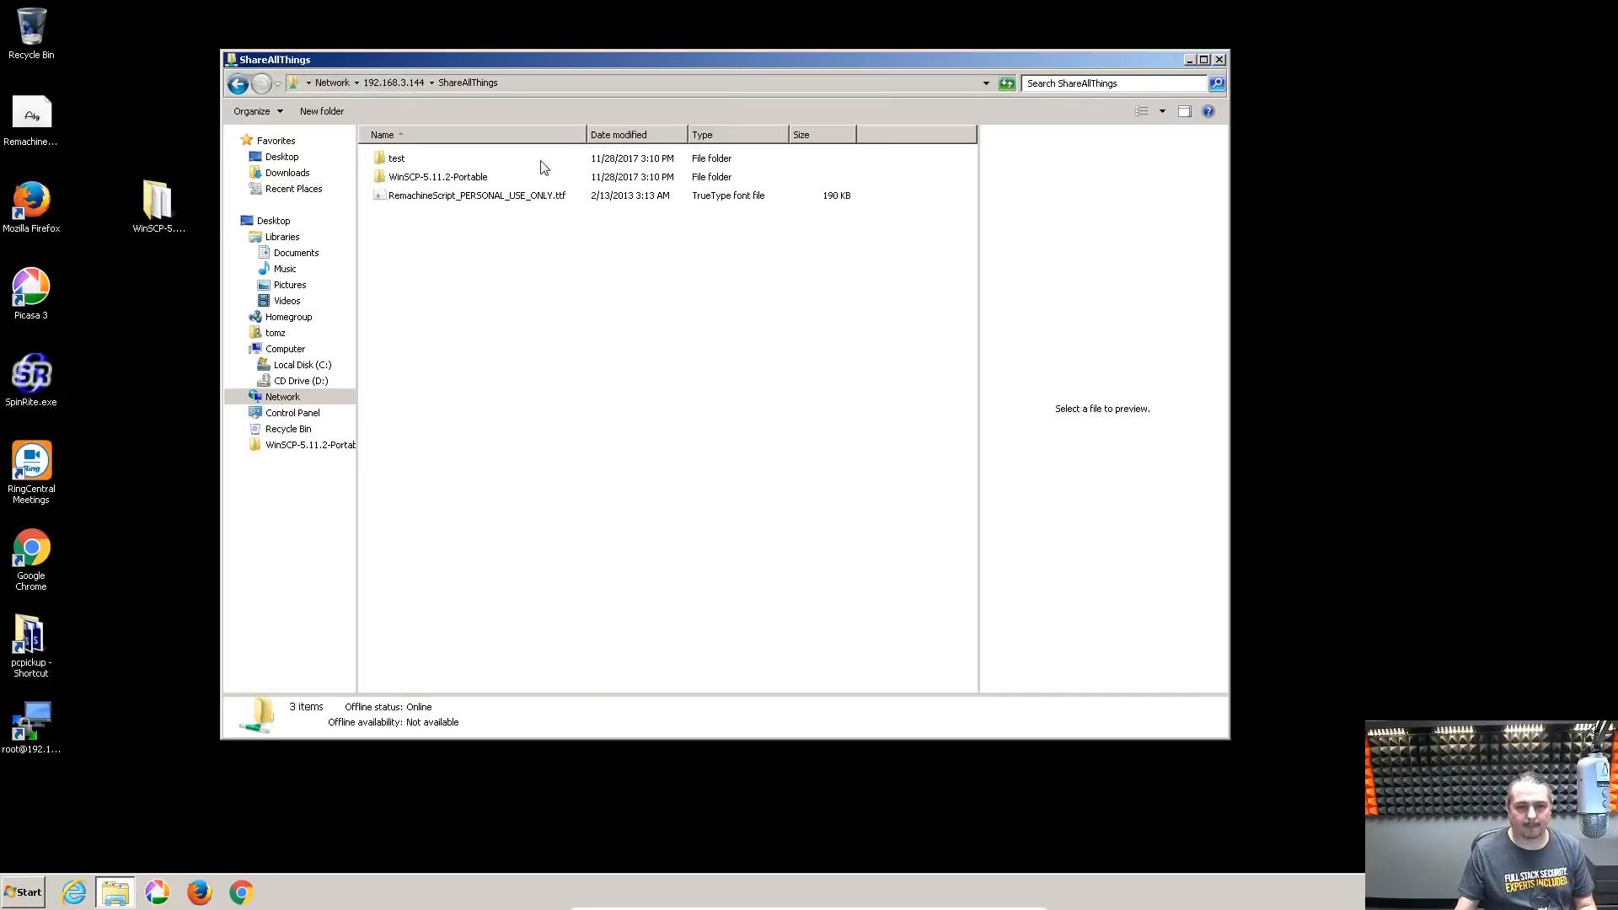
pyautogui.click(389, 83)
pyautogui.doubleClick(438, 199)
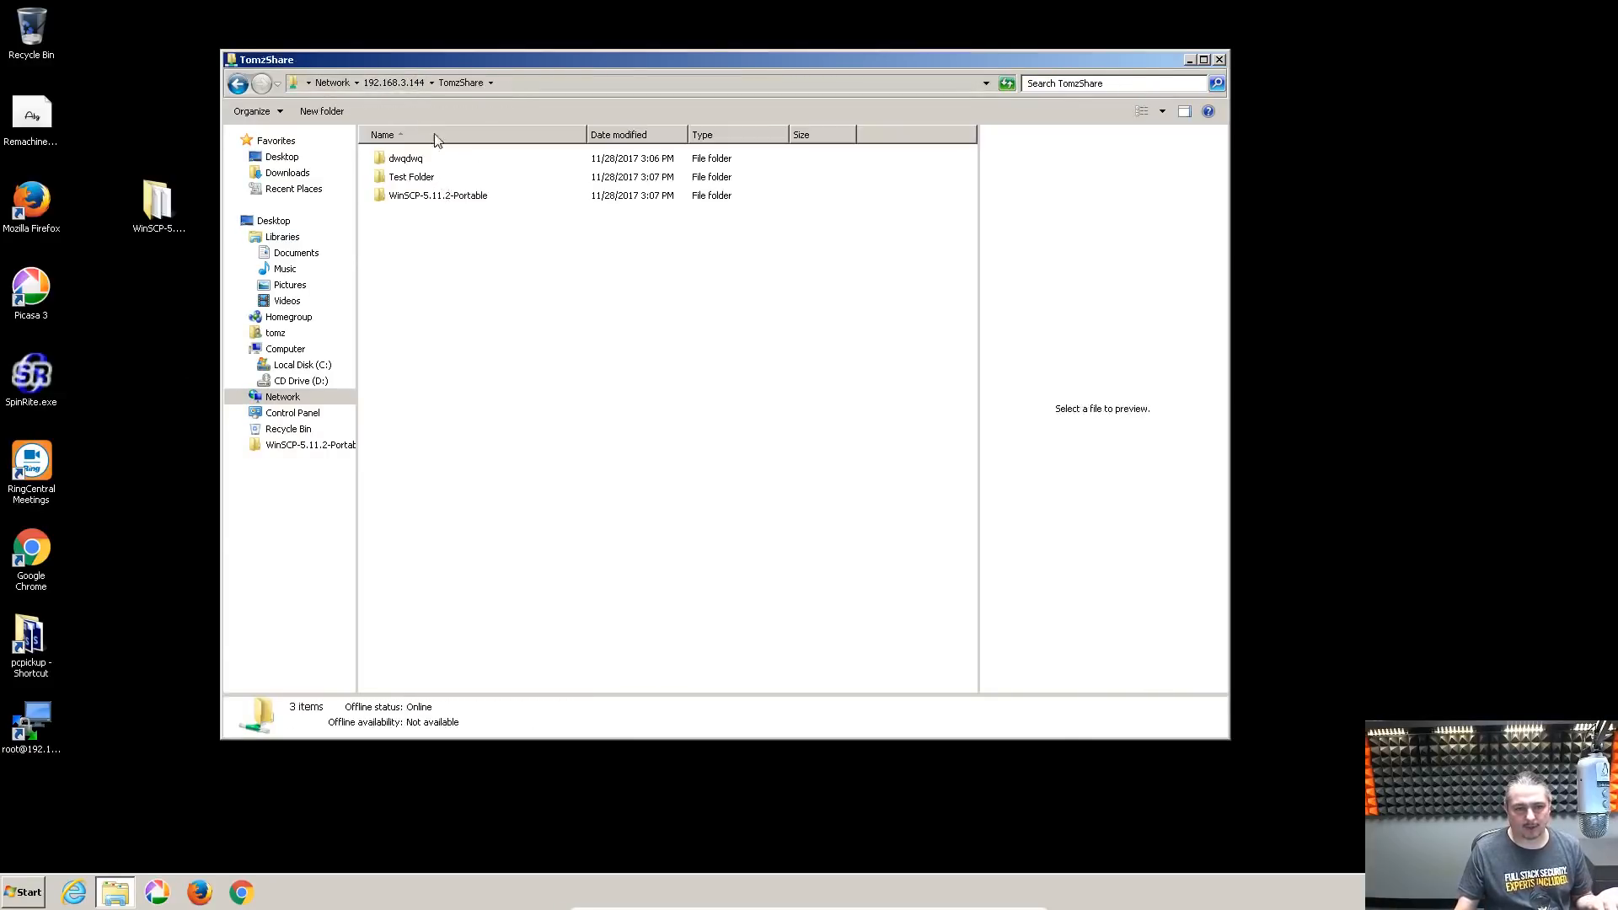
pyautogui.click(389, 86)
pyautogui.doubleClick(404, 156)
pyautogui.rightClick(505, 394)
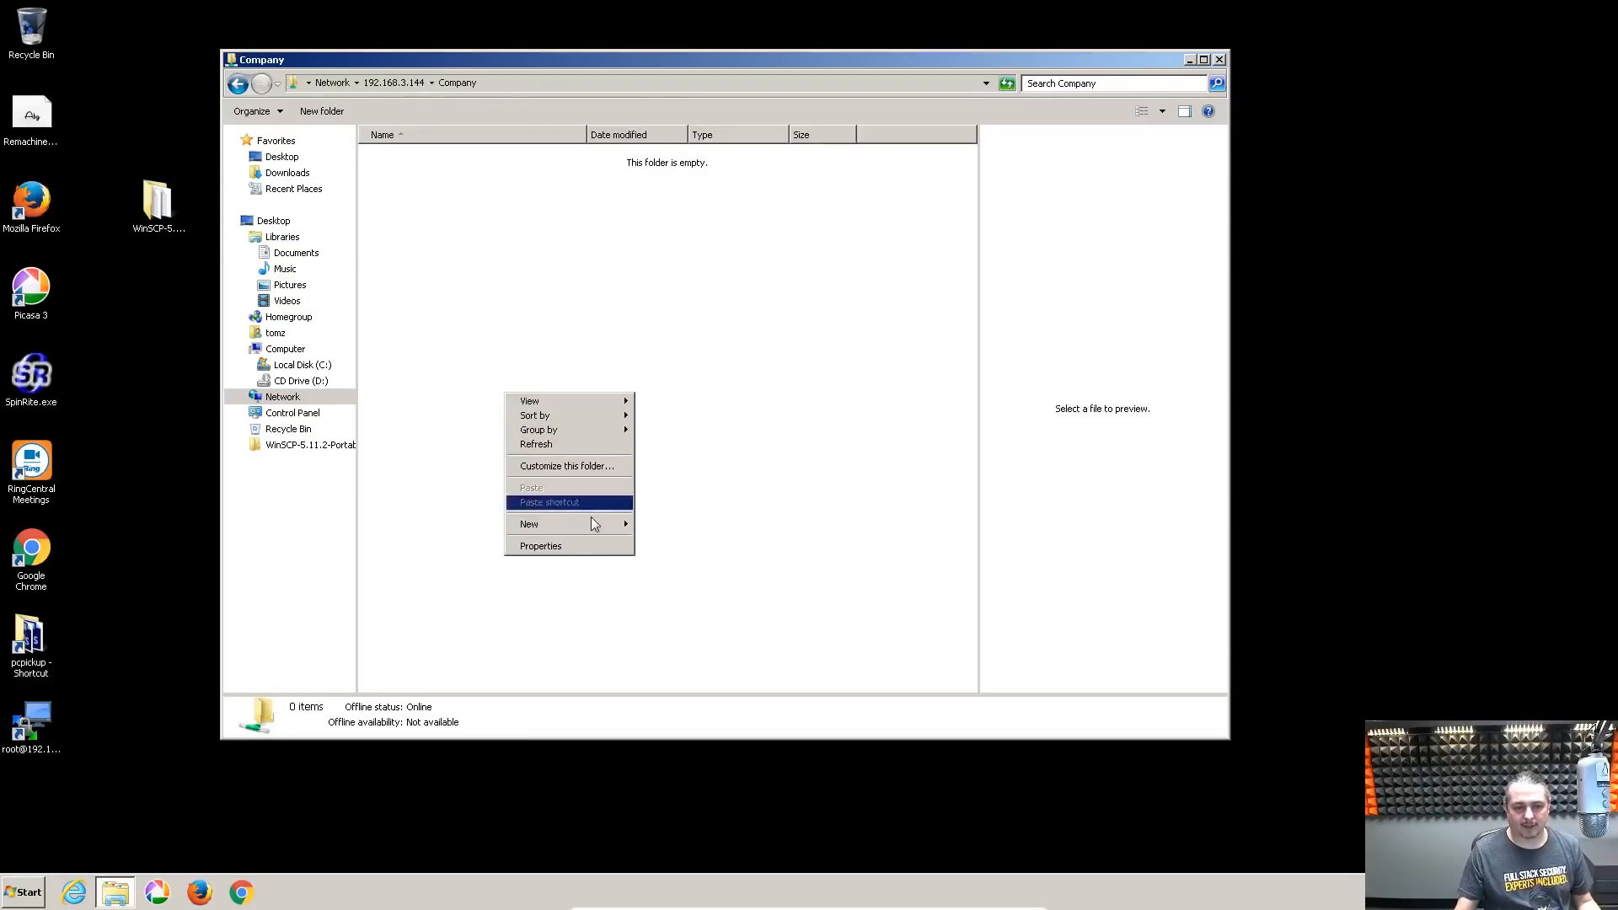
# Create two new folders, Finance and general Files, in the Company share
pyautogui.moveTo(593, 528)
pyautogui.click(666, 530)
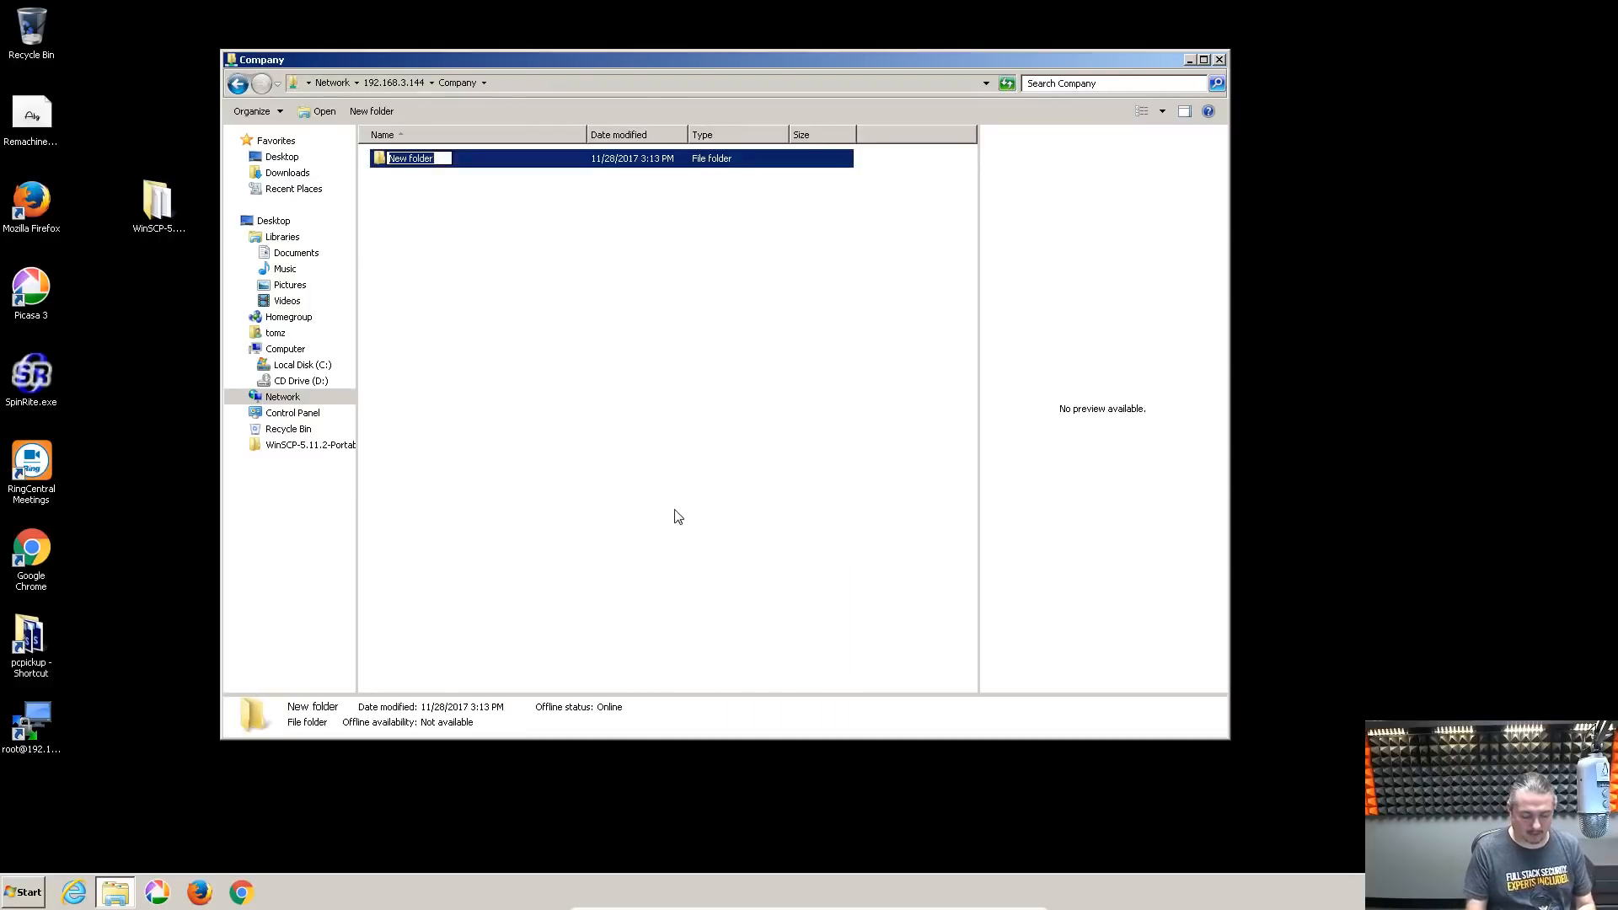
pyautogui.write('Finance')
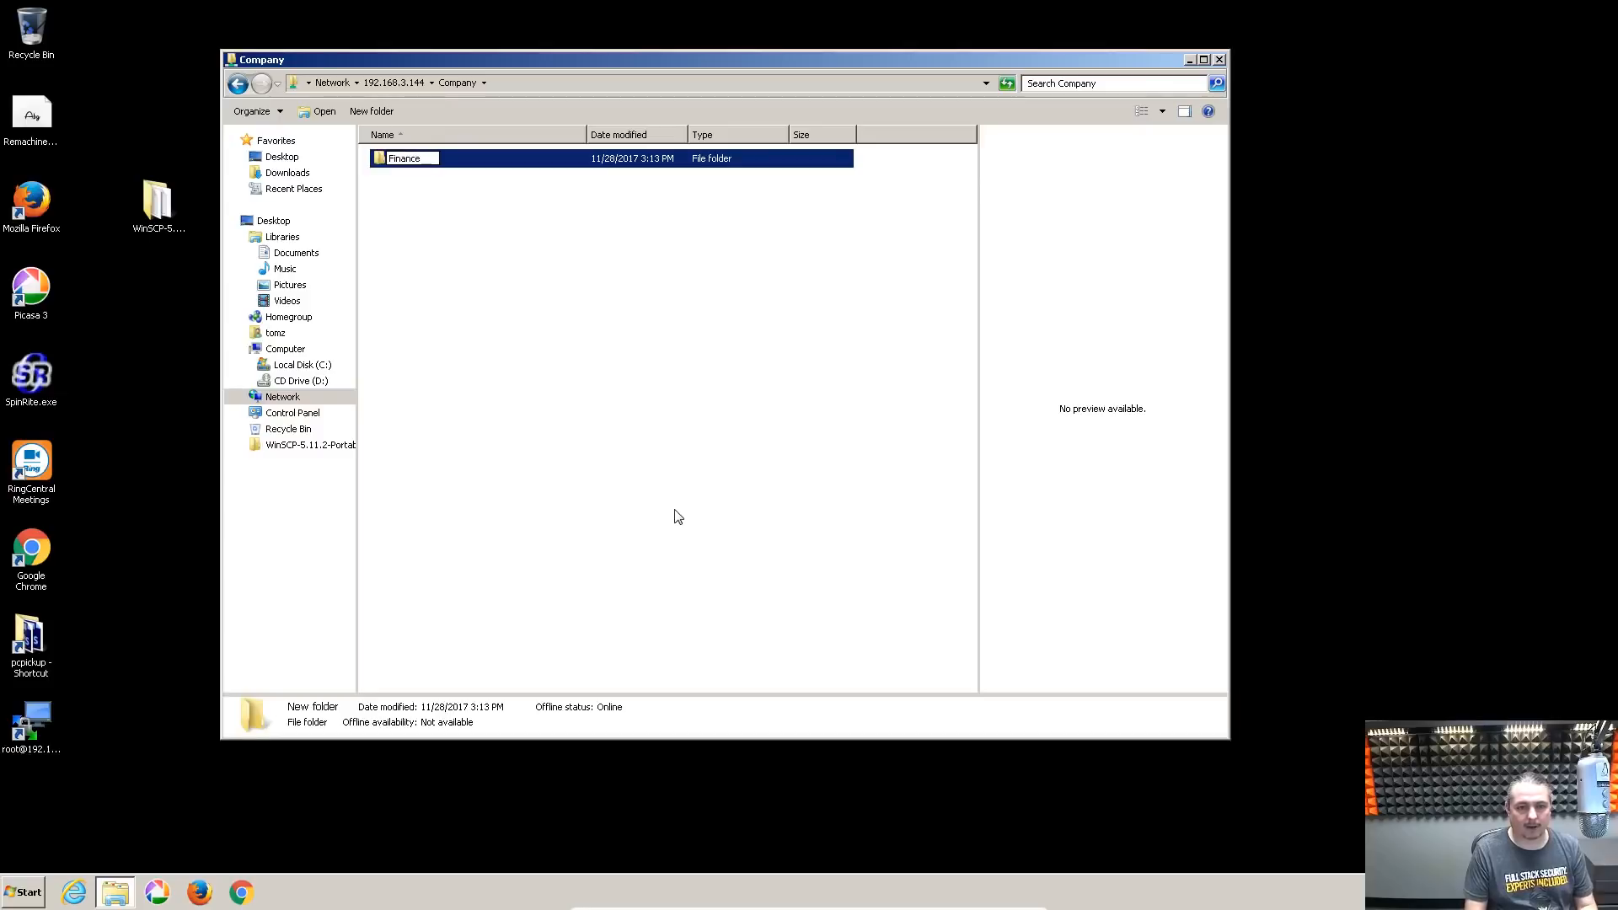
pyautogui.press('Return')
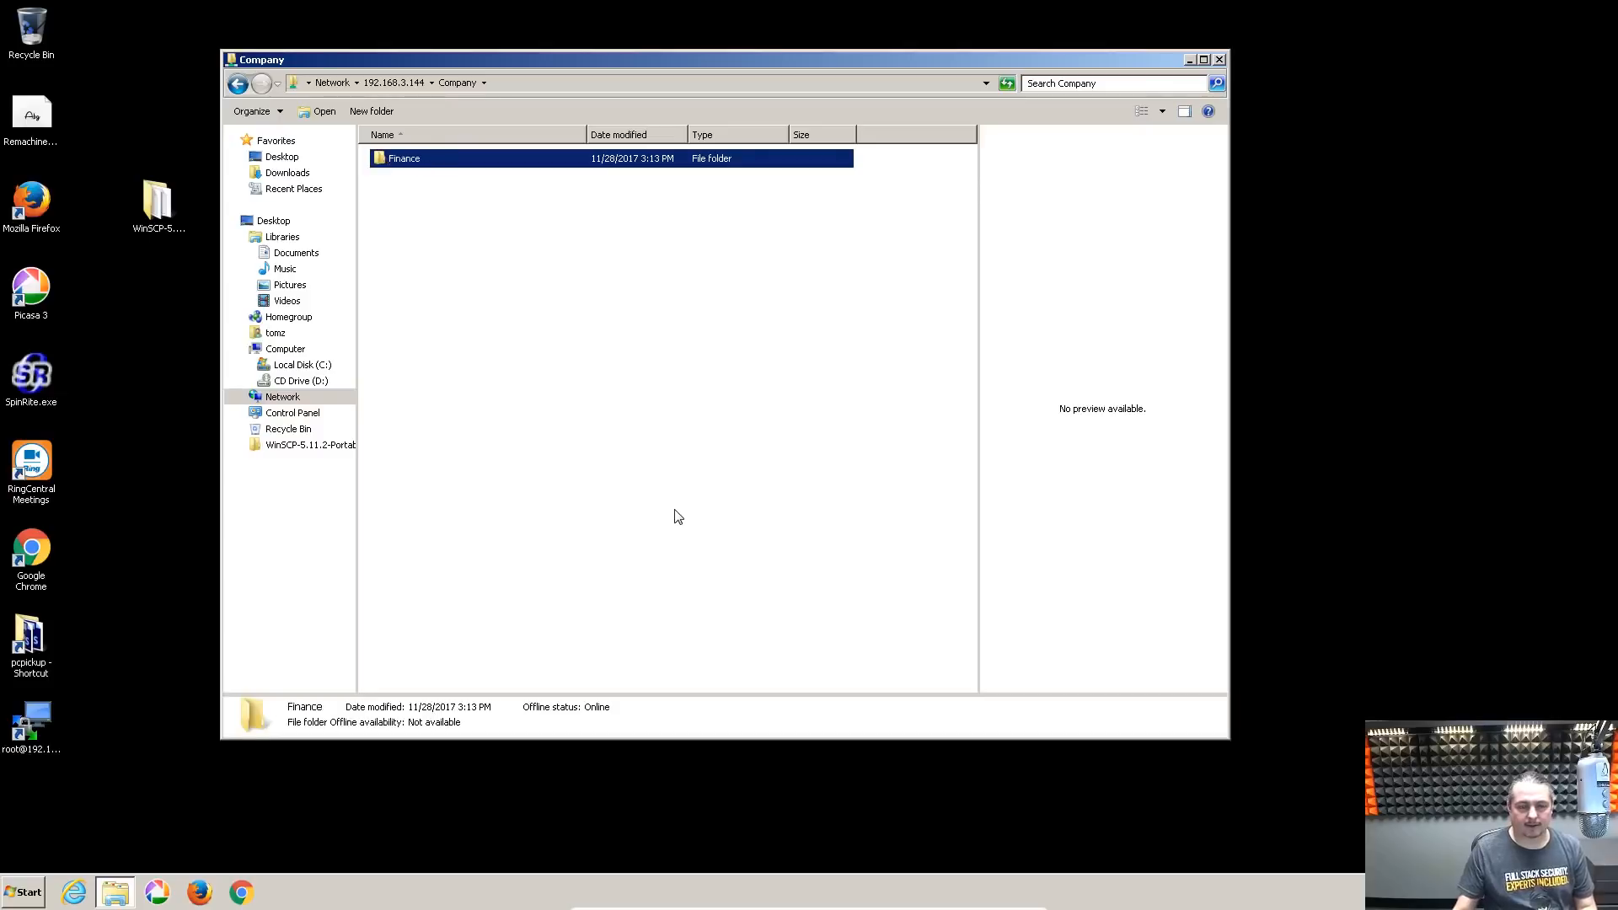
pyautogui.rightClick(394, 352)
pyautogui.moveTo(532, 503)
pyautogui.click(613, 504)
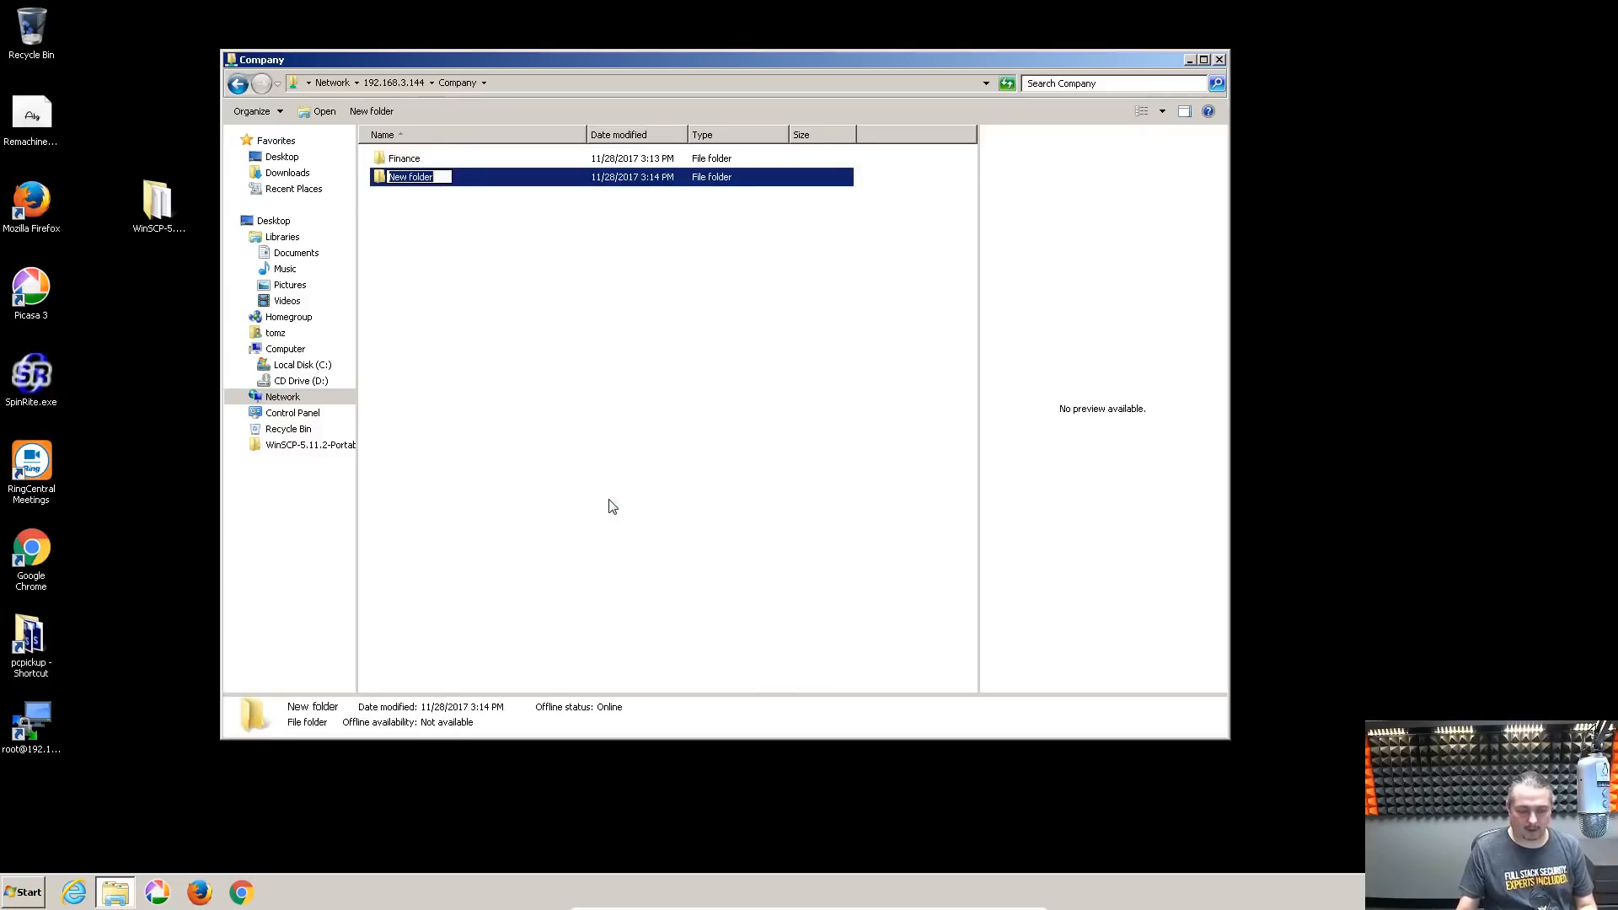
pyautogui.write('general')
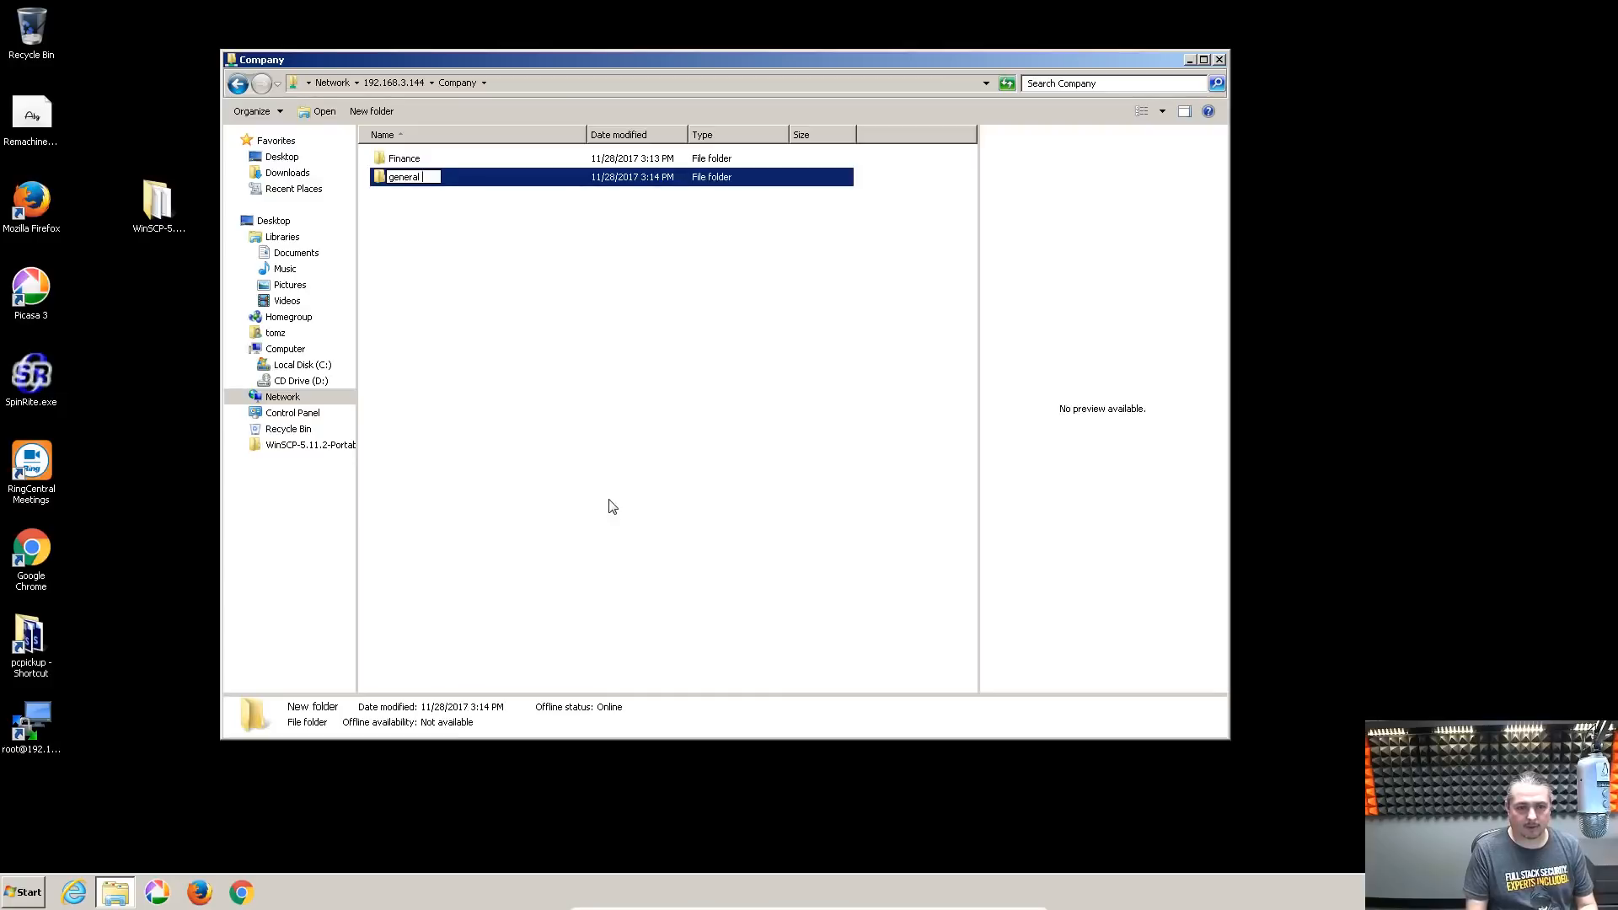
pyautogui.write(' Files')
pyautogui.press('Return')
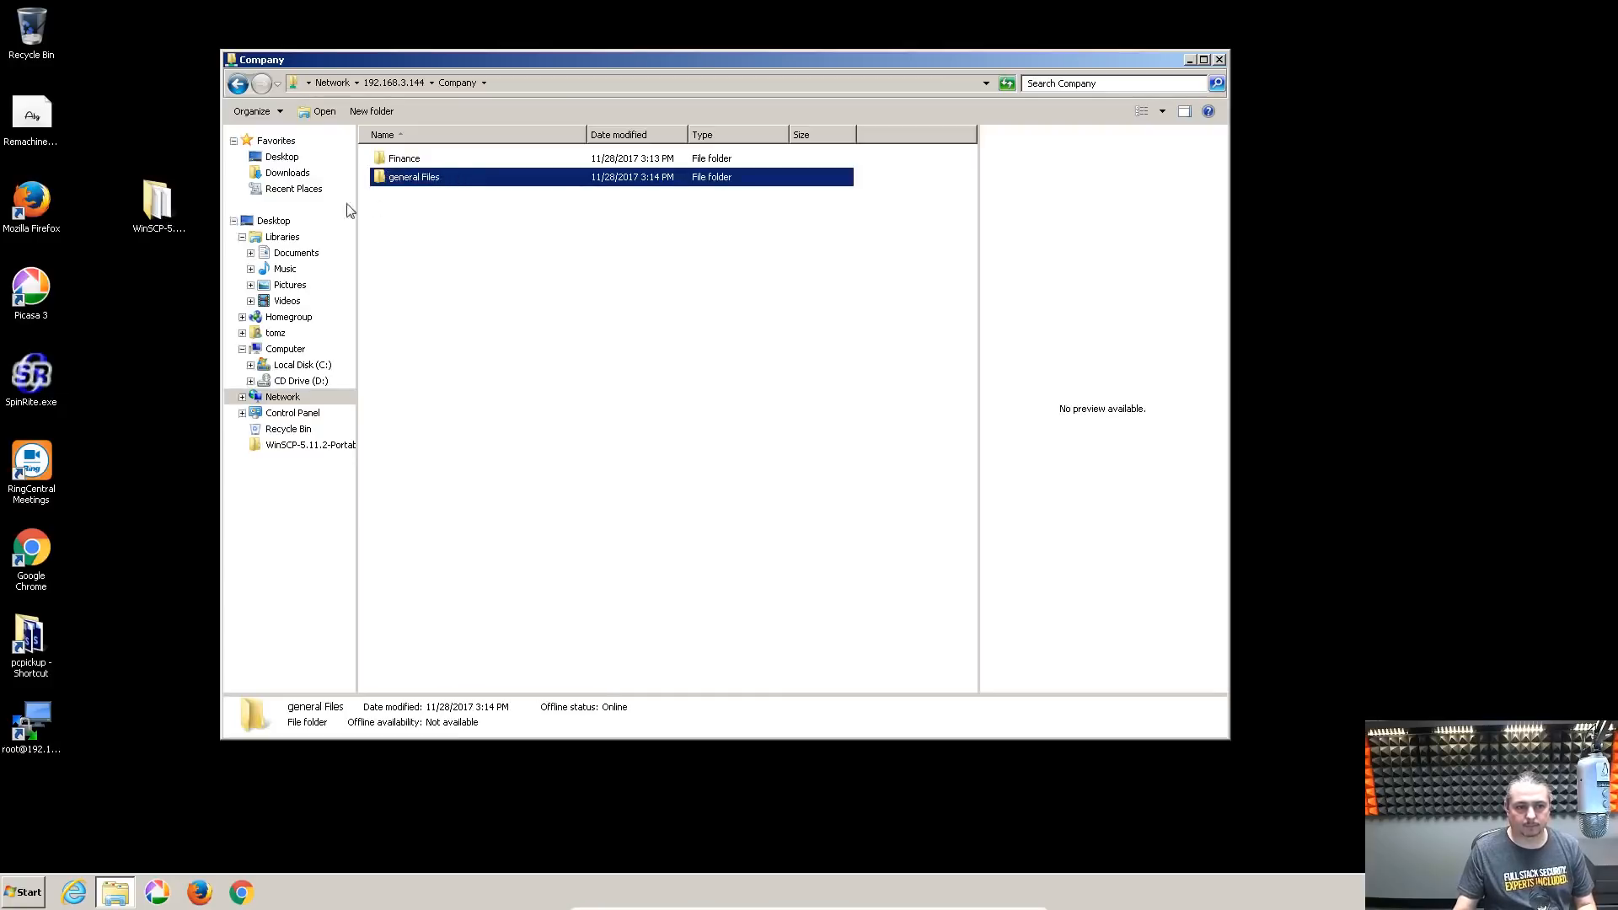
# Copy the WinSCP-5.11.2-Portable folder from the desktop into general Files
pyautogui.doubleClick(400, 178)
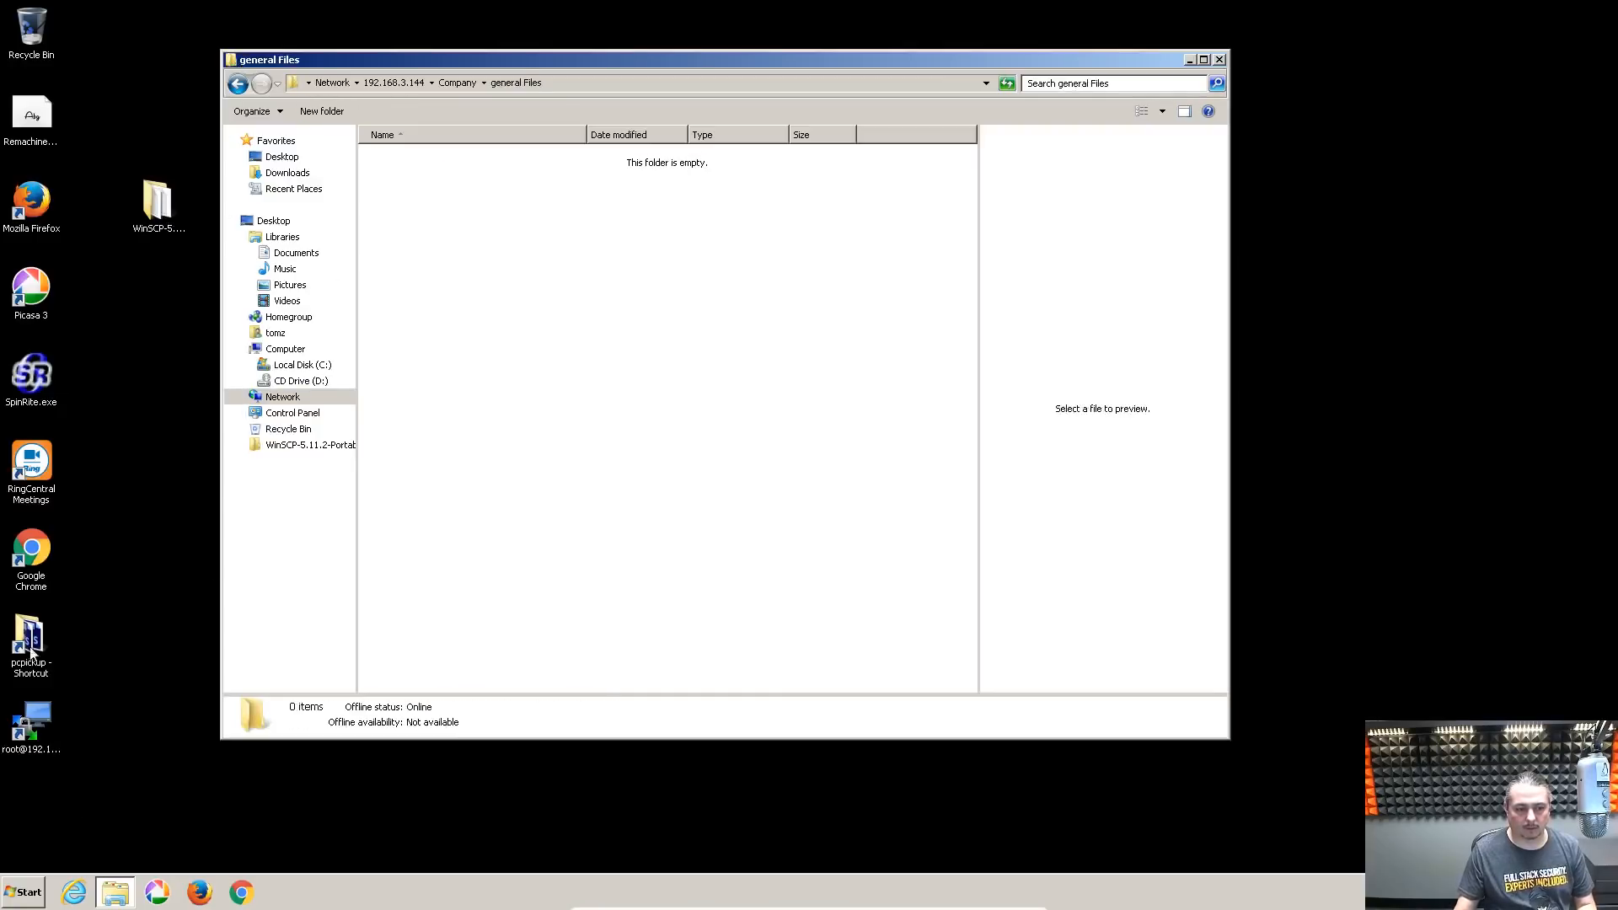
pyautogui.moveTo(176, 216); pyautogui.dragTo(574, 152)
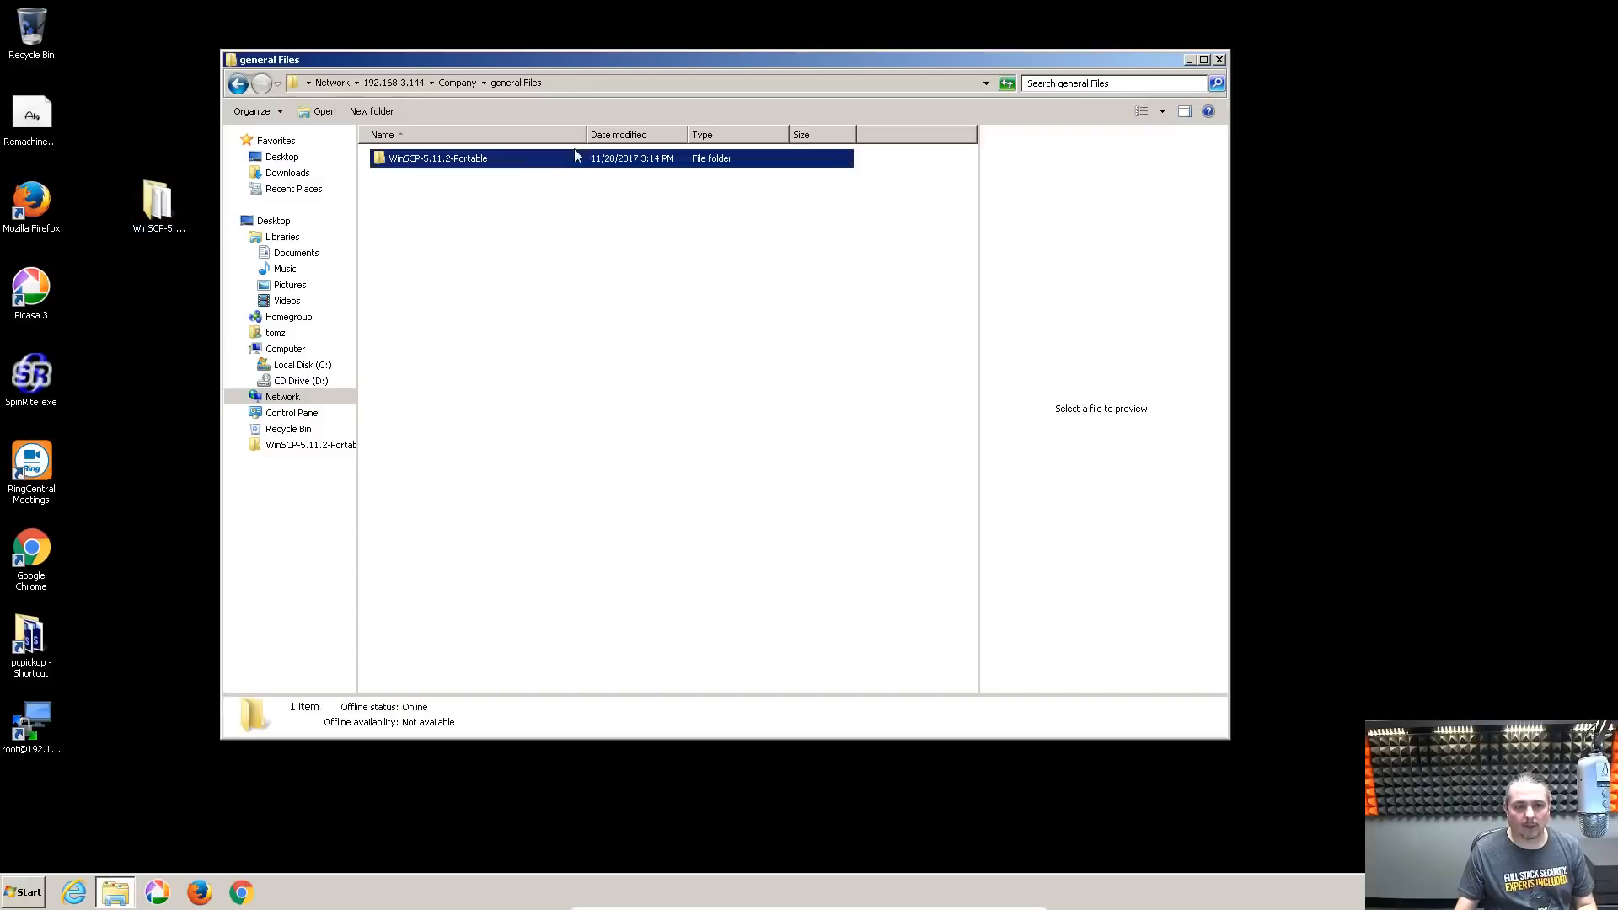
pyautogui.click(523, 350)
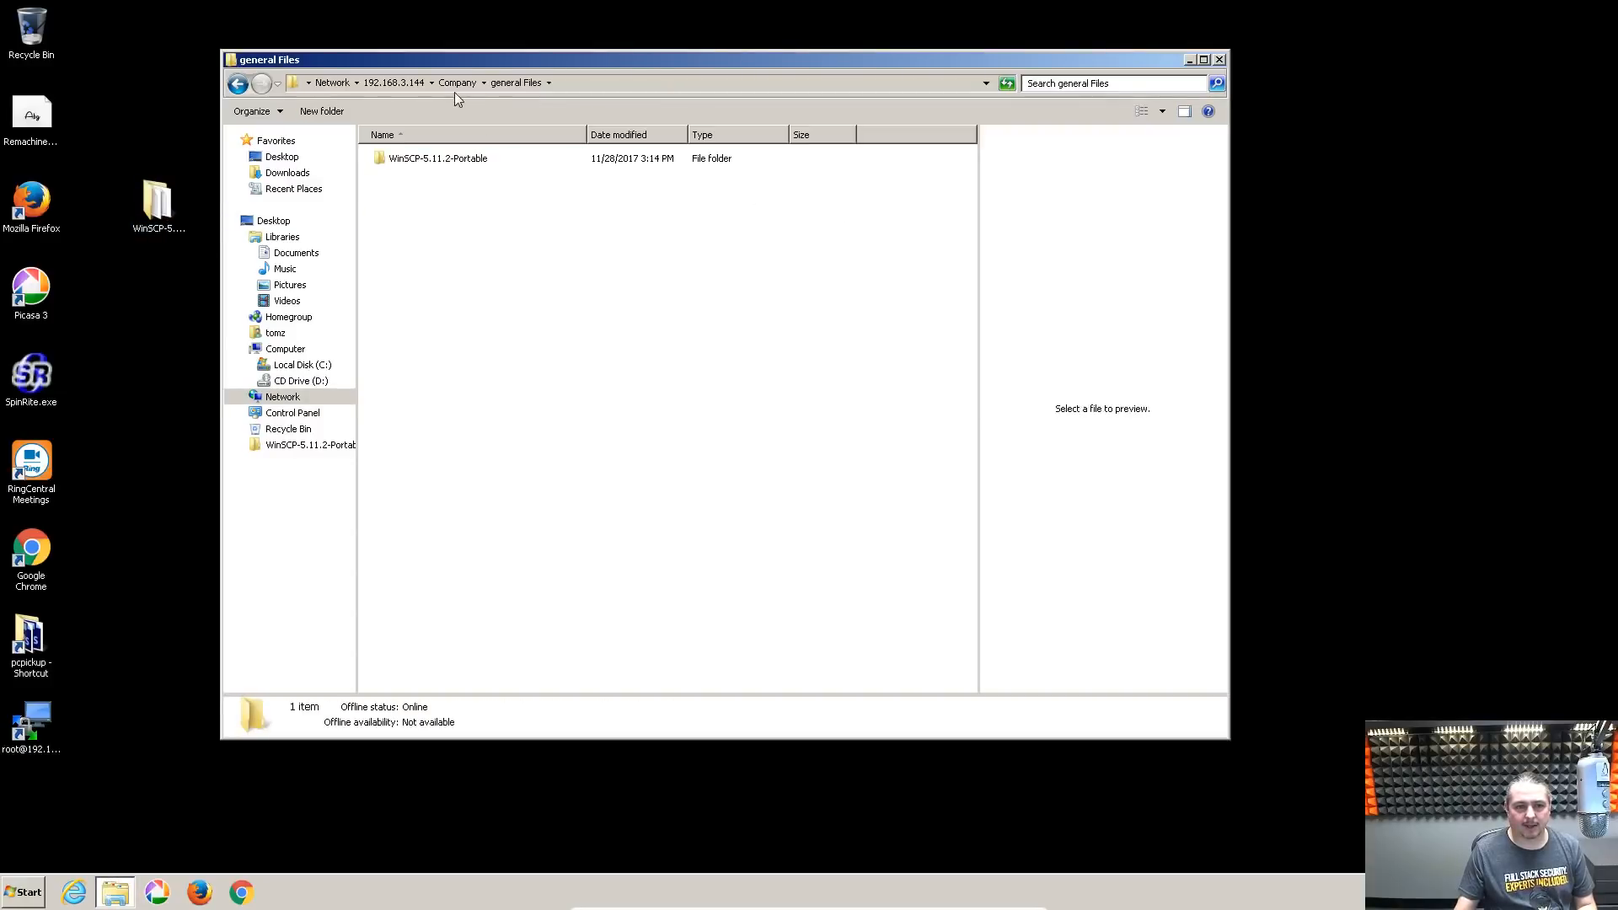
# Create a new Excel worksheet named FinancialData.xlsx in the Finance folder
pyautogui.click(455, 82)
pyautogui.doubleClick(406, 159)
pyautogui.rightClick(441, 400)
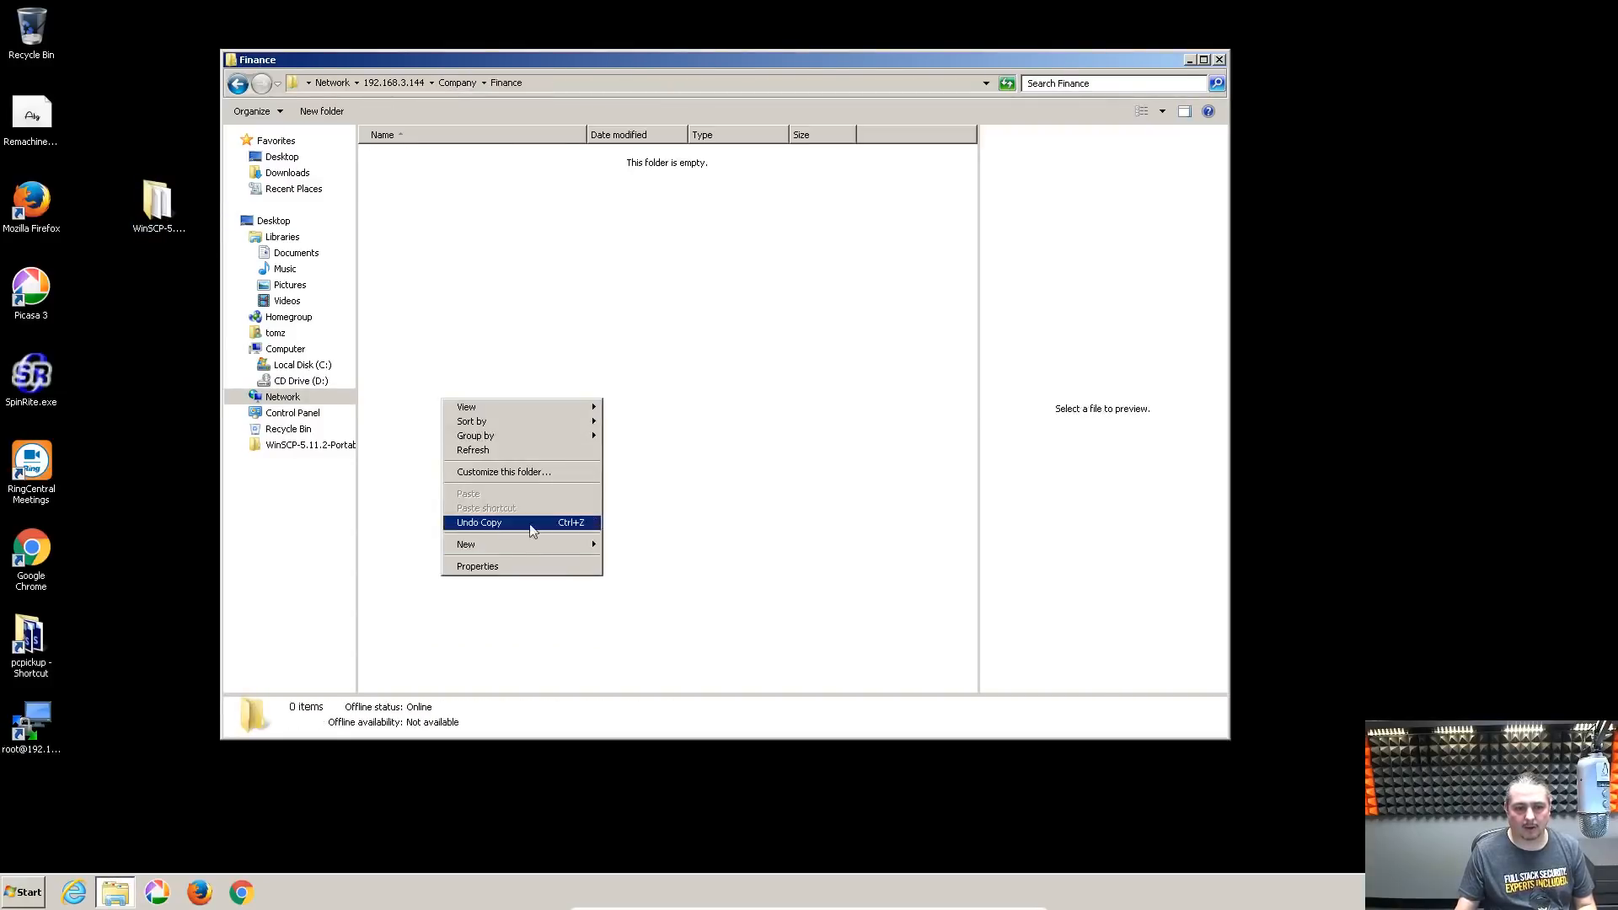
pyautogui.moveTo(542, 547)
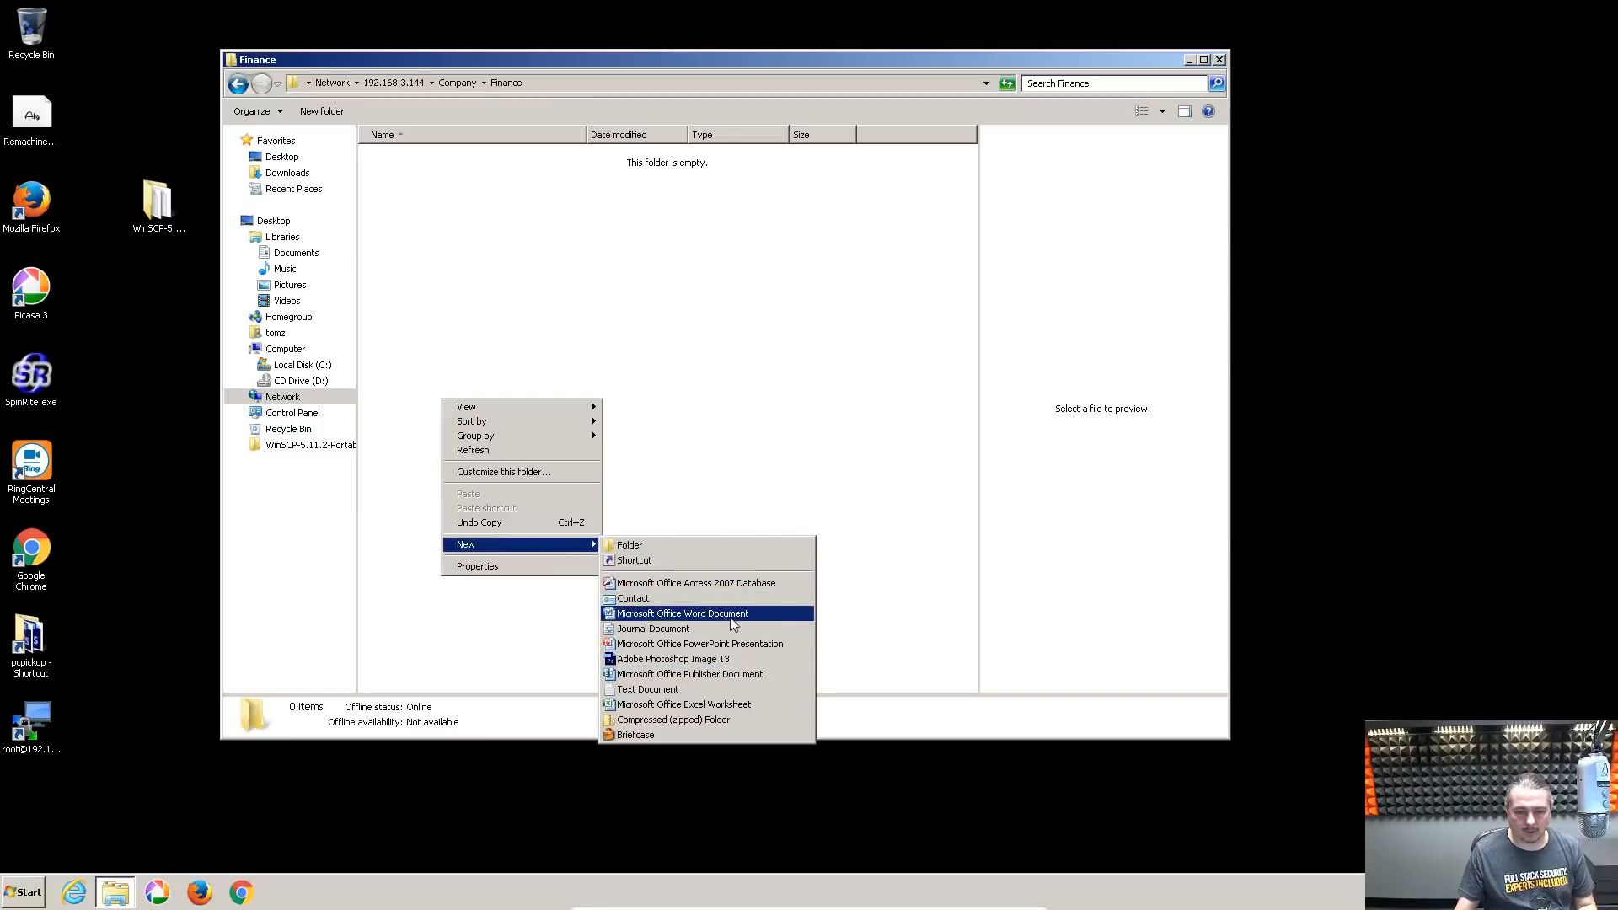
pyautogui.click(733, 705)
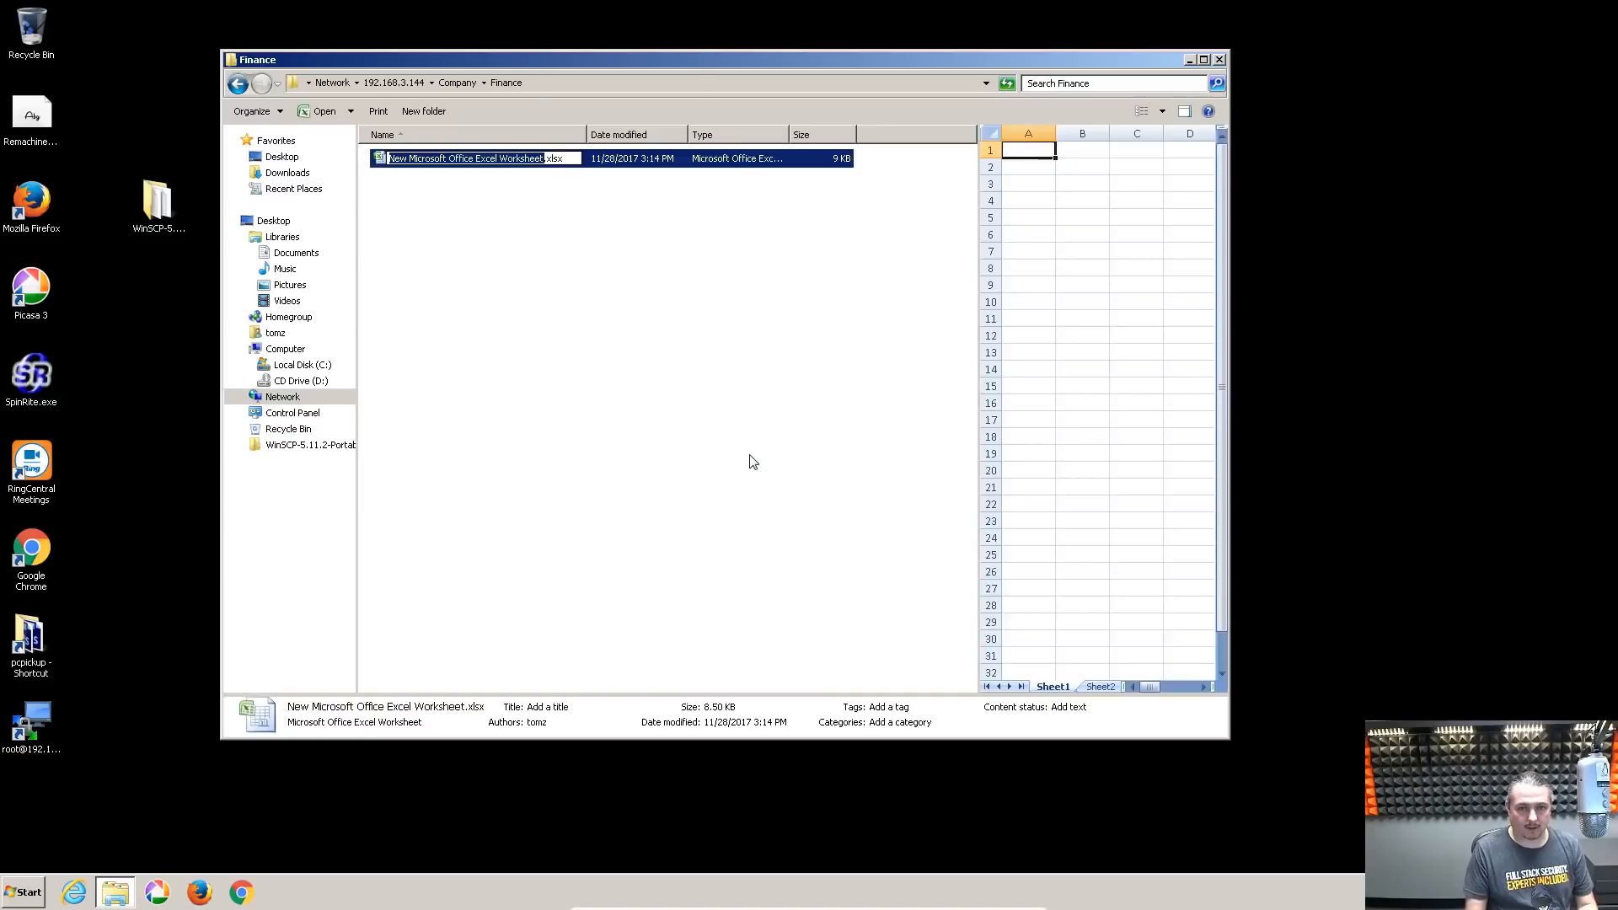
pyautogui.write('Data')
pyautogui.press('BackSpace')
pyautogui.press('BackSpace')
pyautogui.press('BackSpace')
pyautogui.press('BackSpace')
pyautogui.write('F')
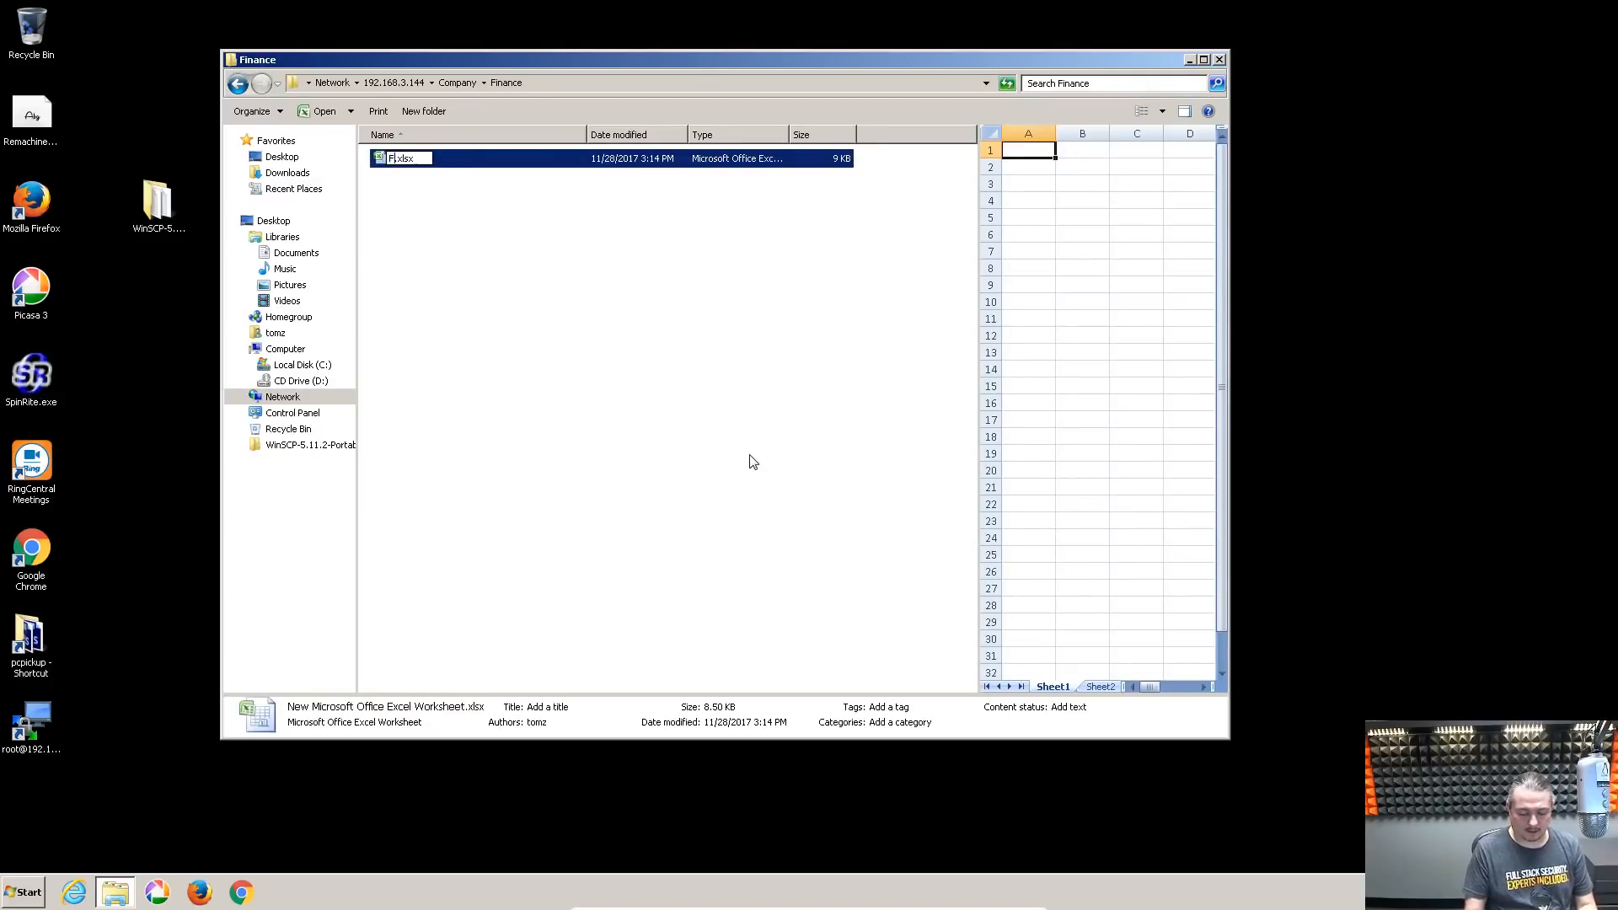
pyautogui.write('inancialData')
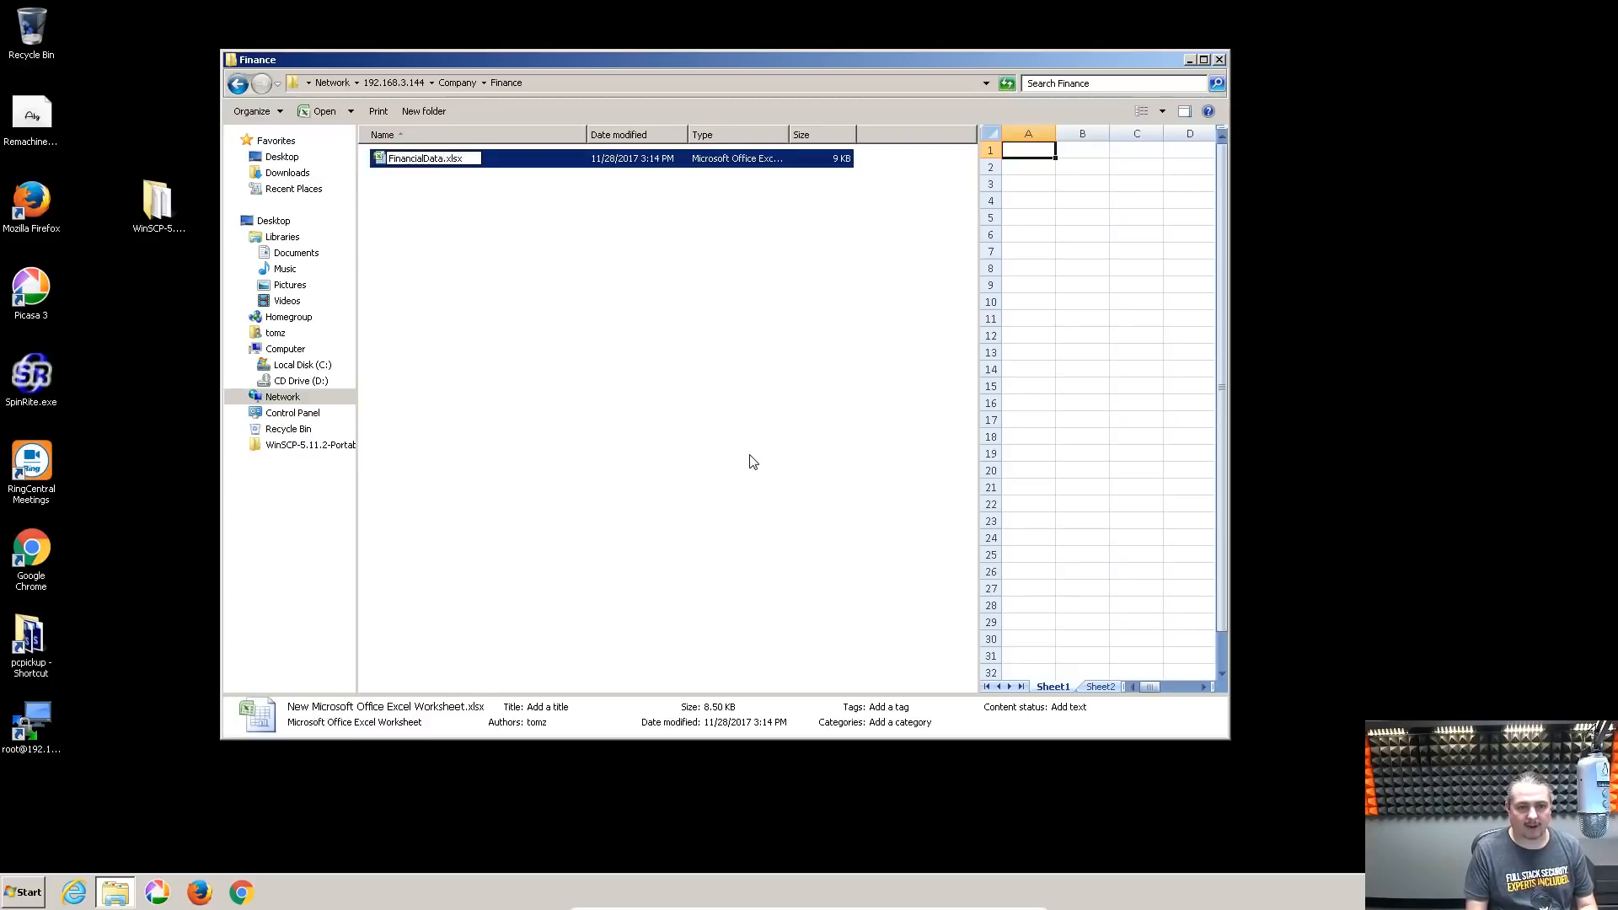
pyautogui.press('Return')
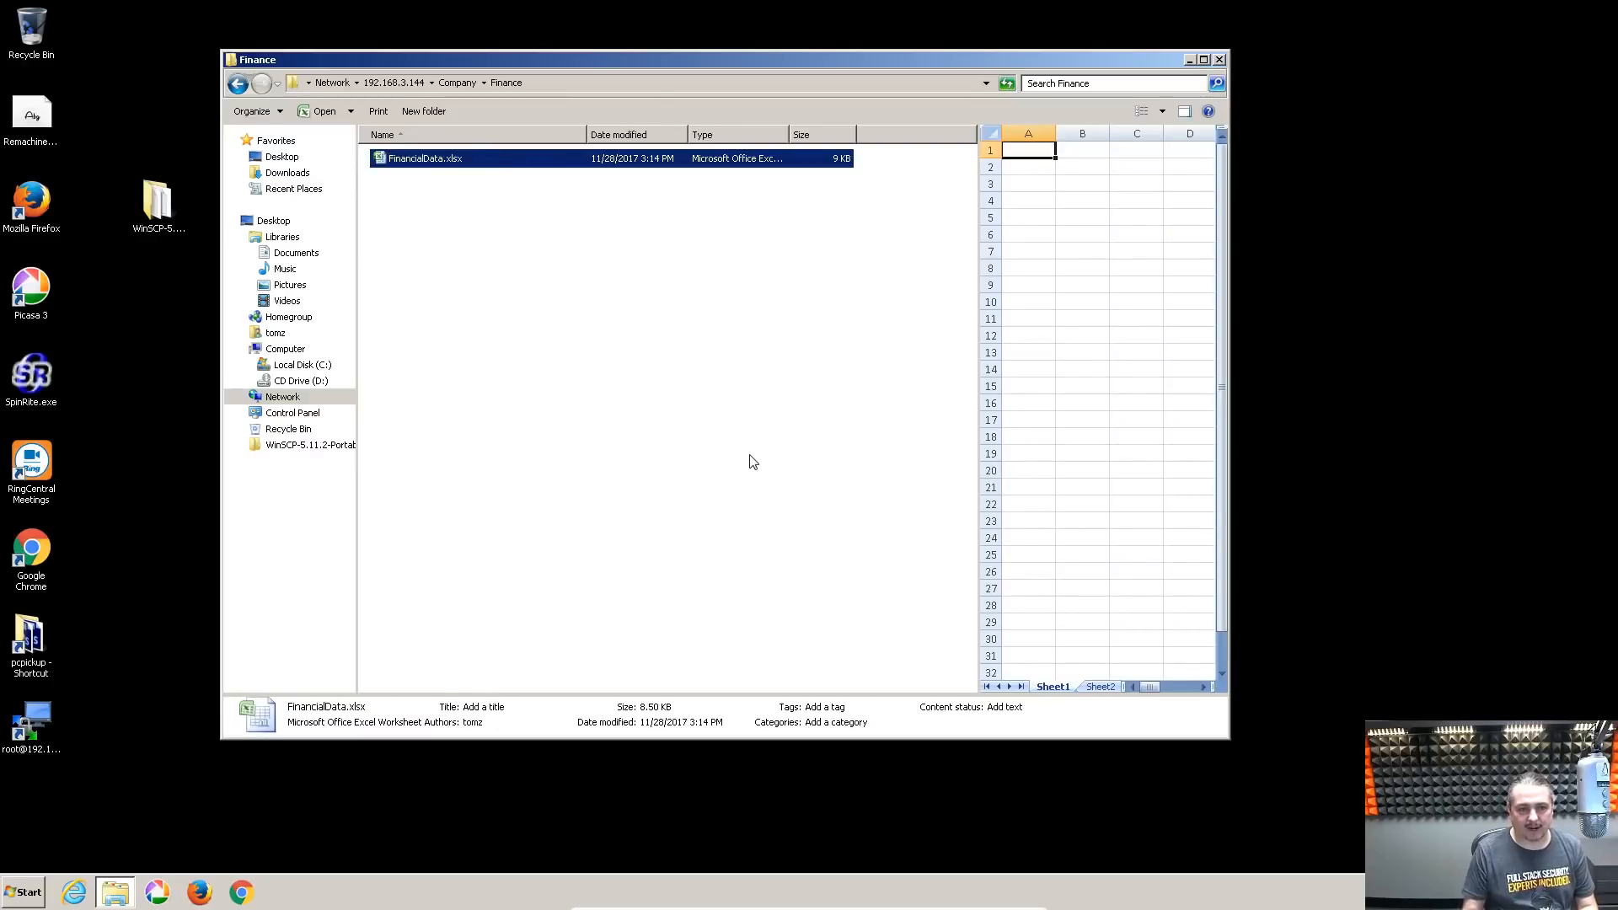
# Enter test numbers such as 123123 across row 1 of FinancialData.xlsx and save on closing
pyautogui.press('Return')
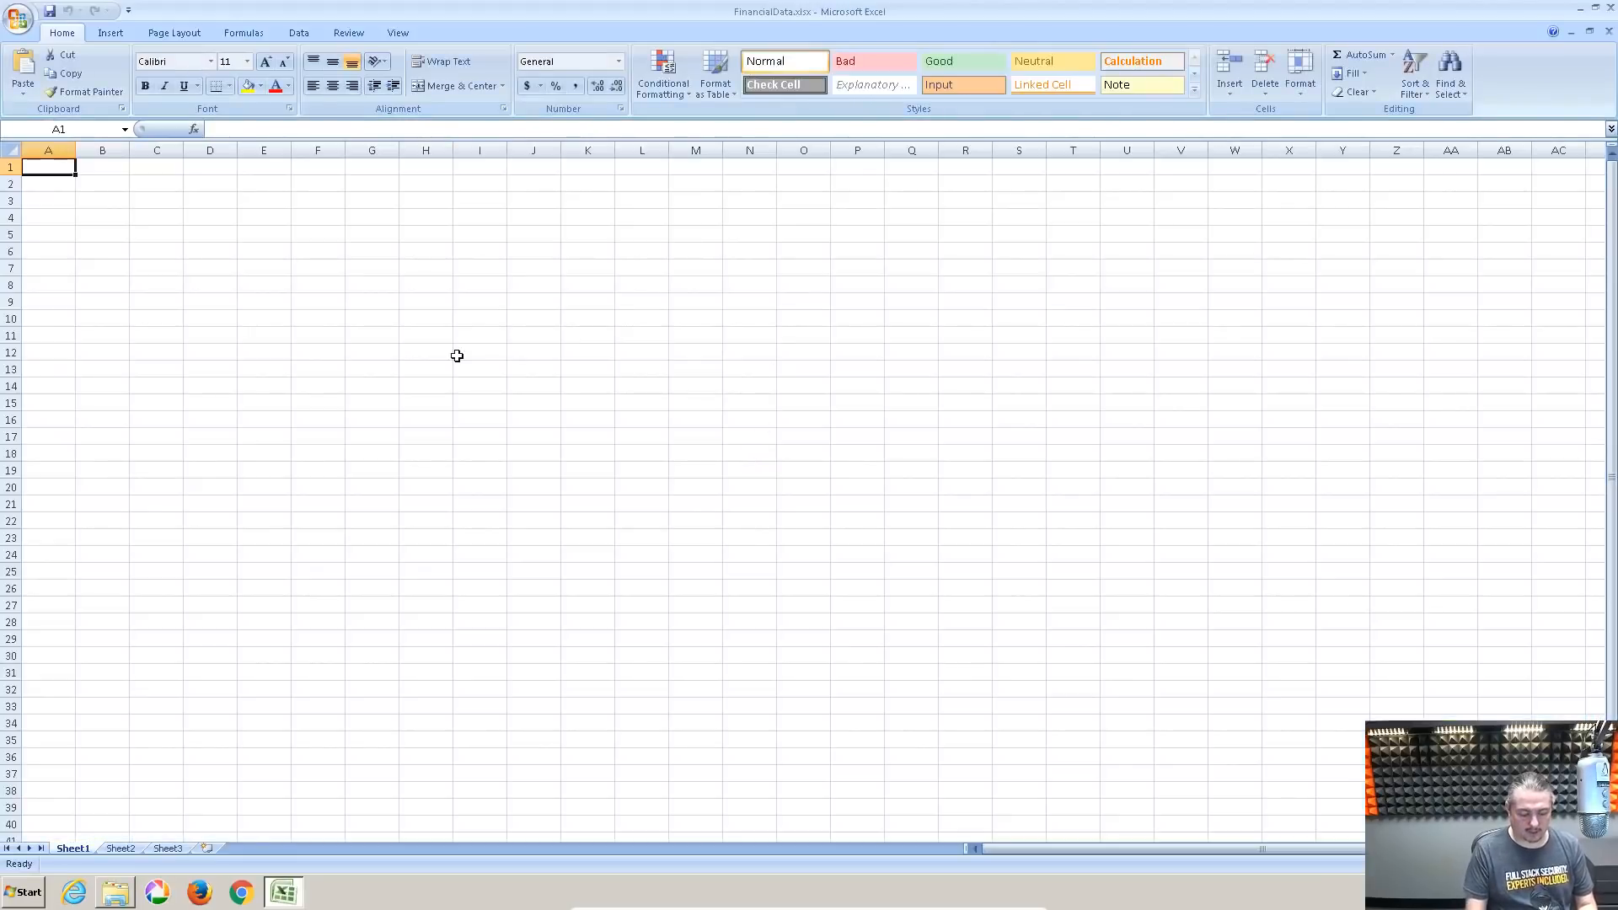
pyautogui.write('123123')
pyautogui.press('Tab')
pyautogui.write('123123')
pyautogui.press('Tab')
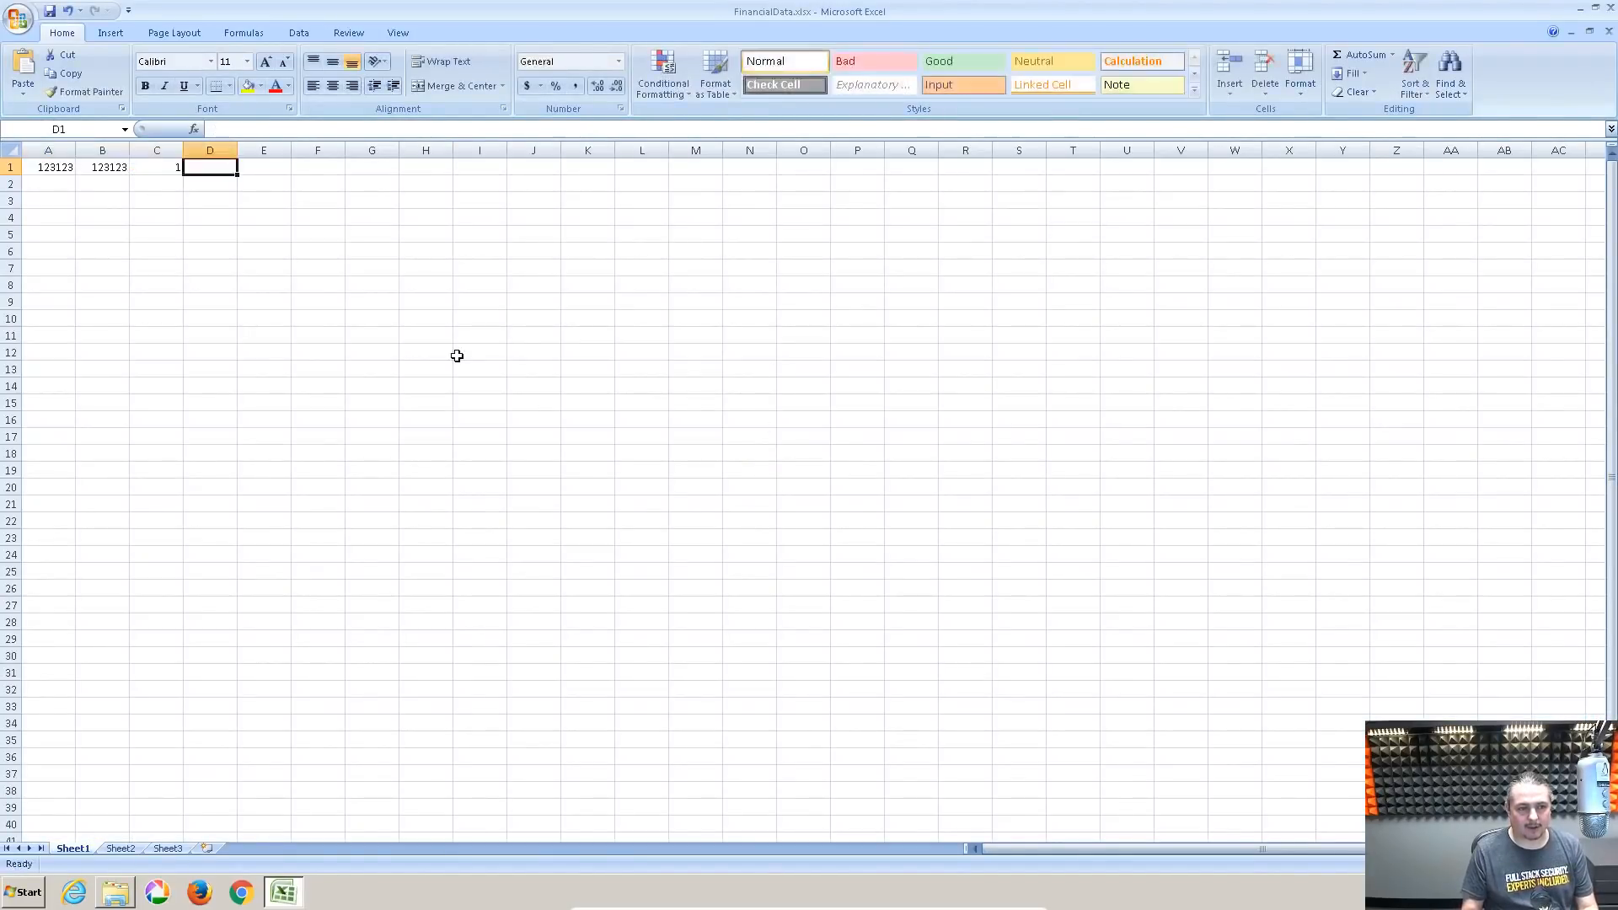
pyautogui.write('1\t123\t123')
pyautogui.press('Return')
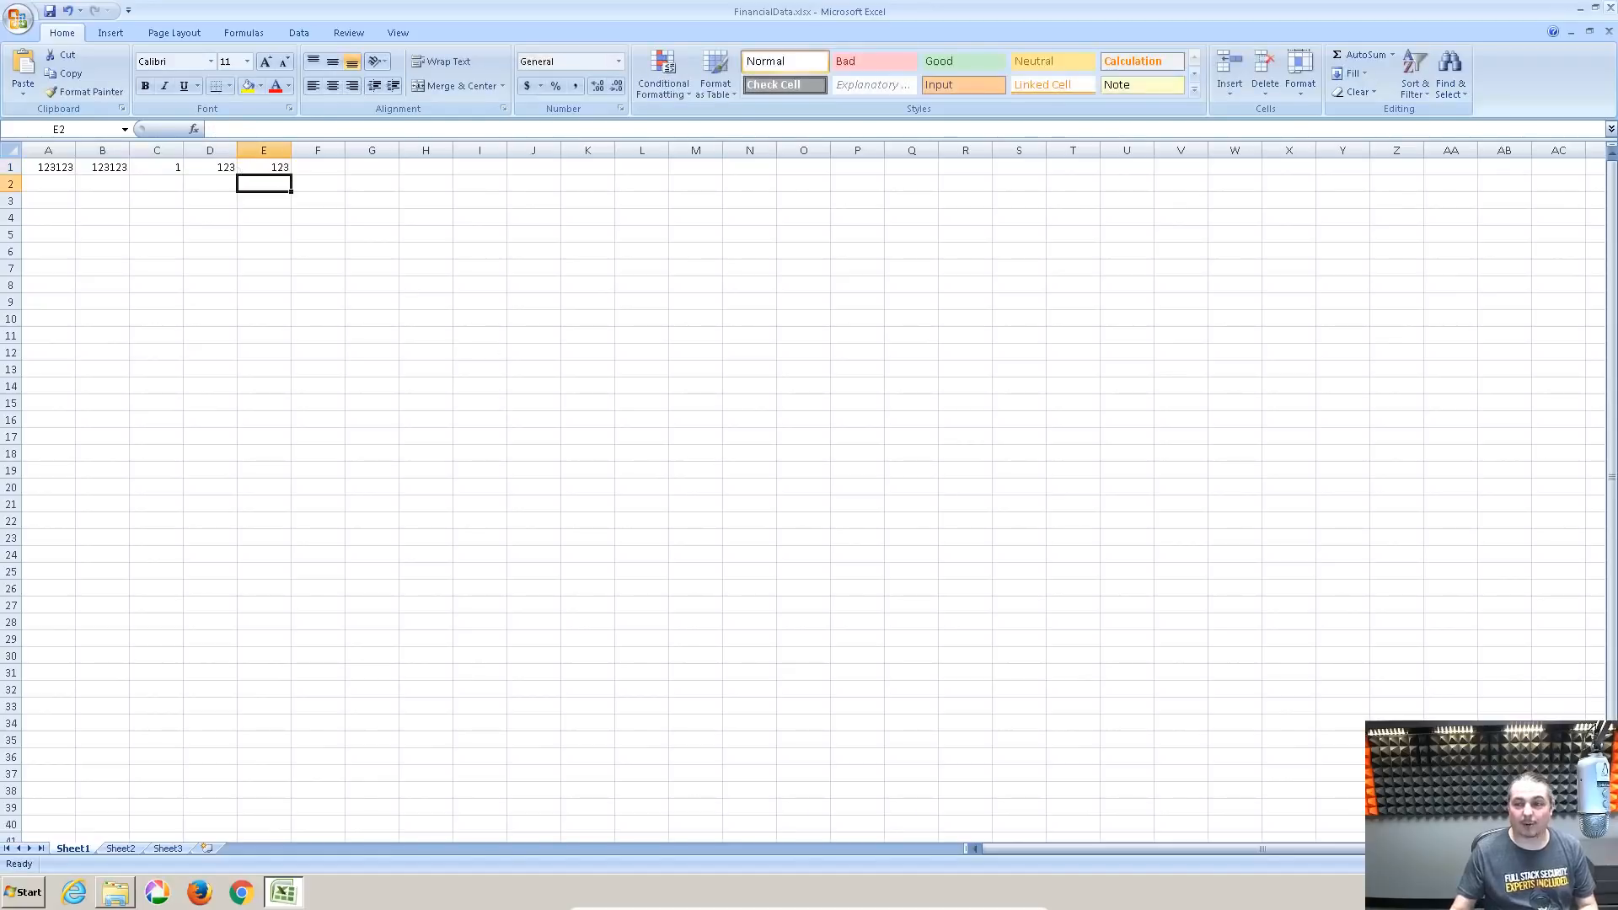
pyautogui.click(1609, 9)
pyautogui.click(761, 482)
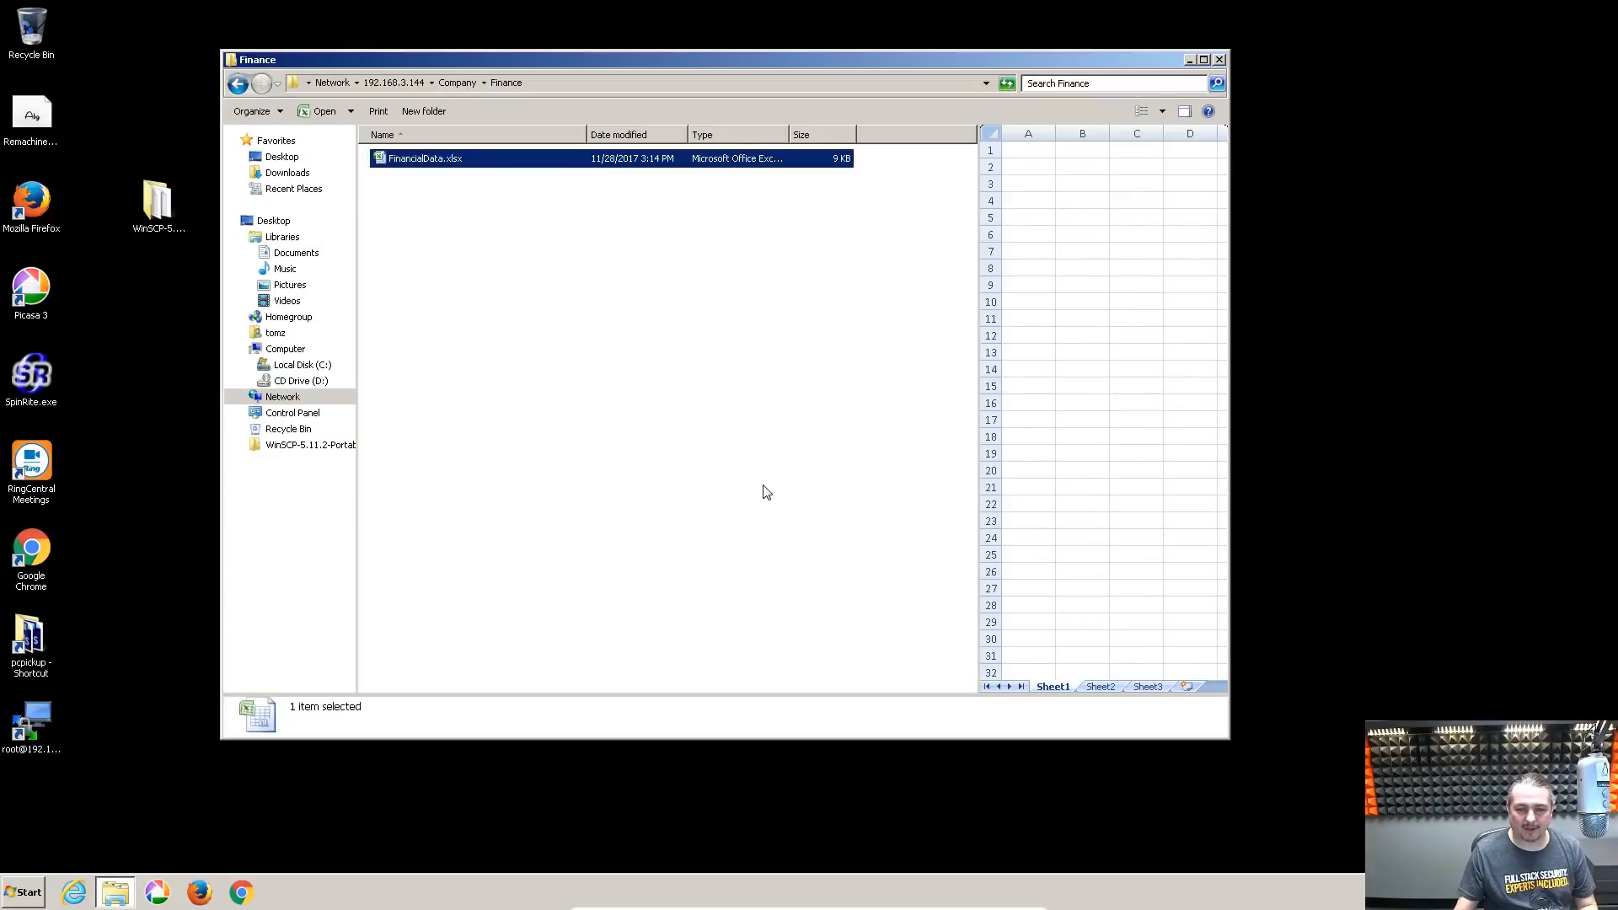
# Preview FinancialData.xlsx to confirm the new numbers, then go up to the Company folder
pyautogui.click(393, 159)
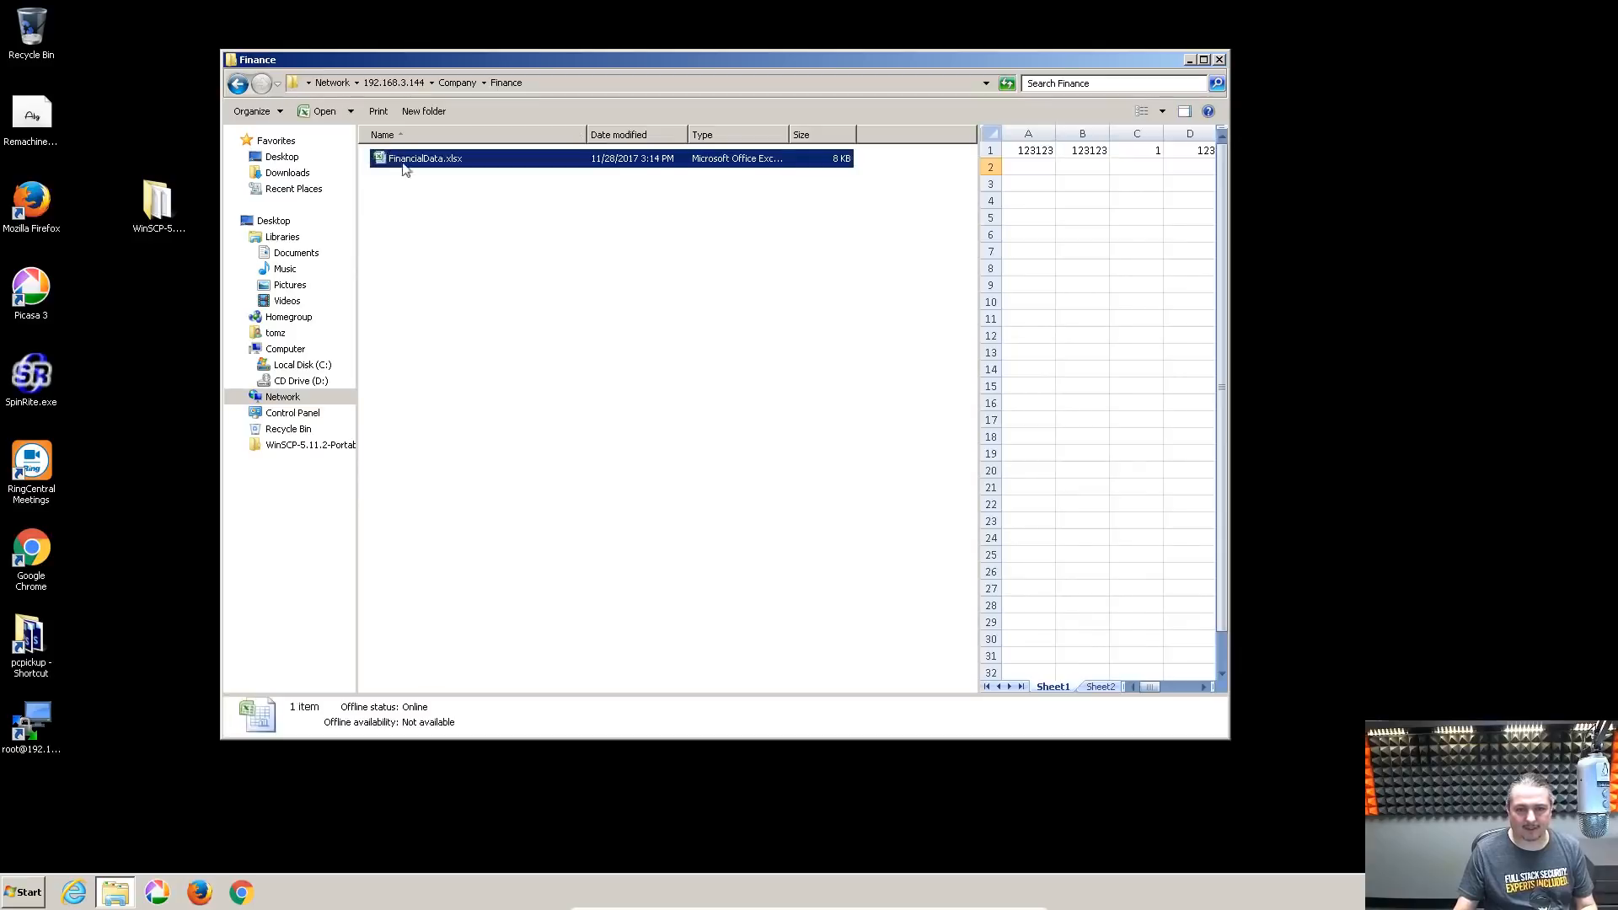
pyautogui.click(493, 361)
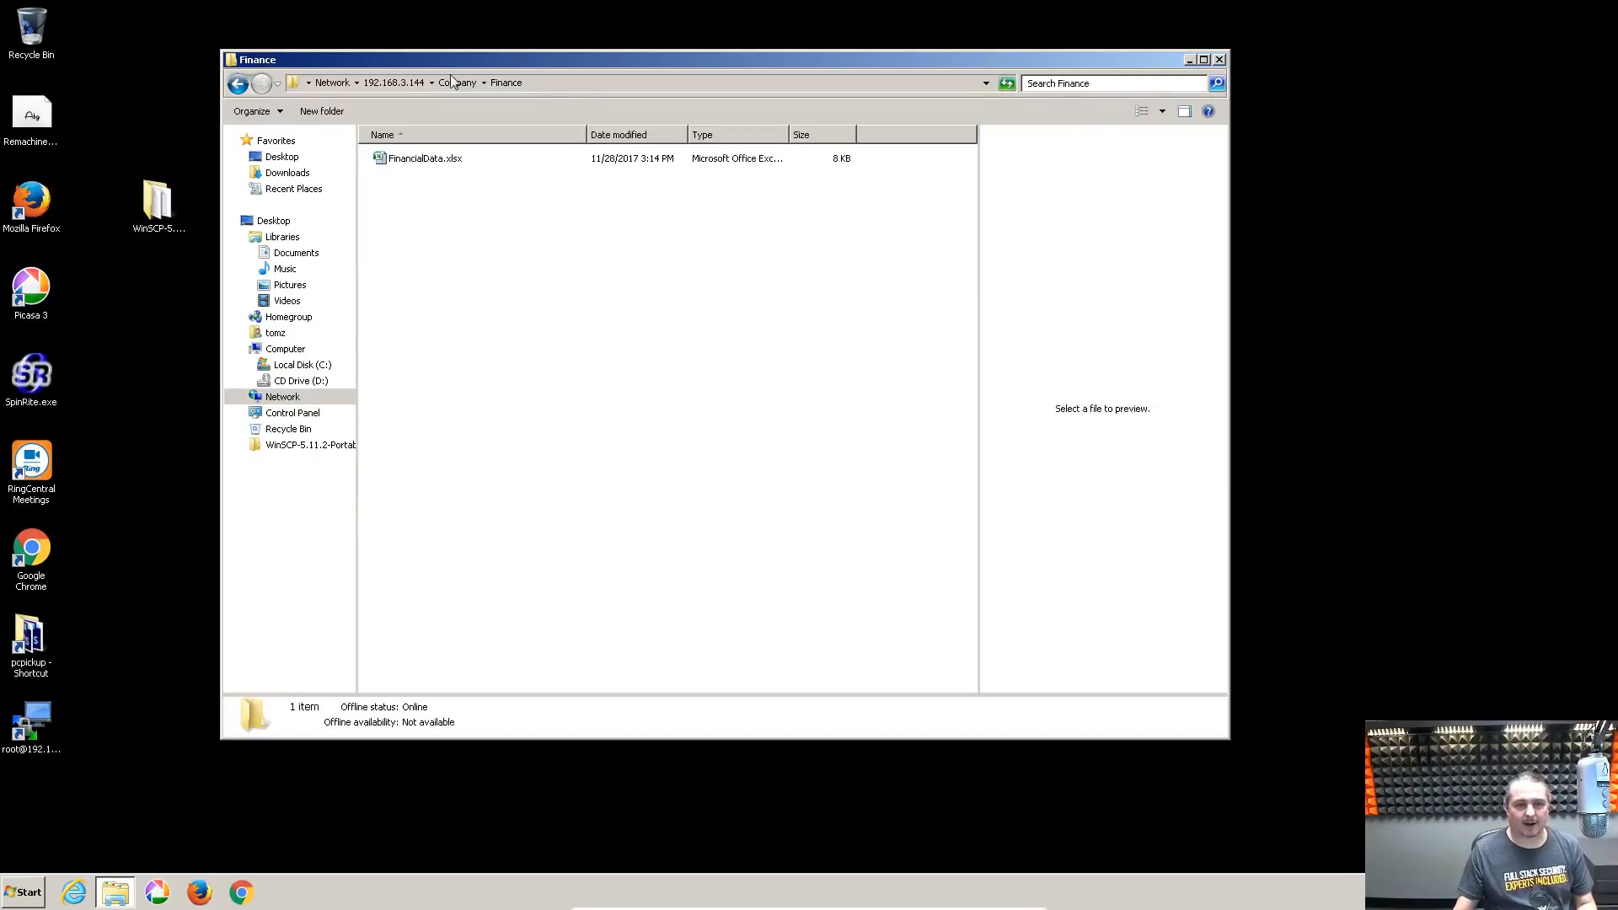
pyautogui.click(456, 82)
pyautogui.moveTo(629, 62); pyautogui.dragTo(691, 118)
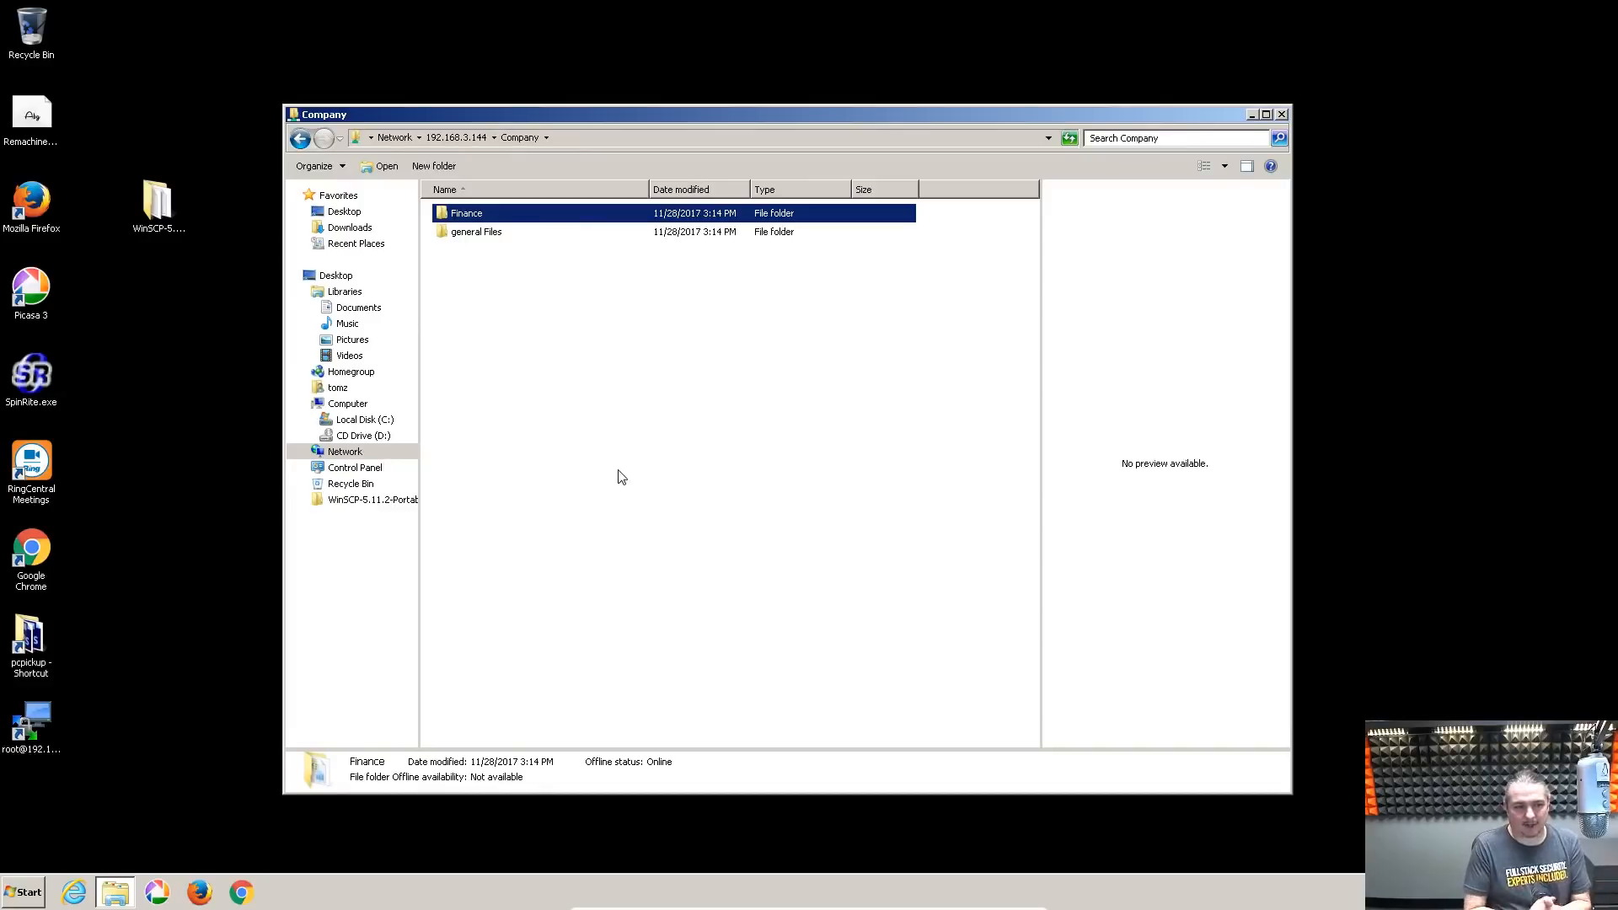
pyautogui.click(657, 395)
pyautogui.click(493, 235)
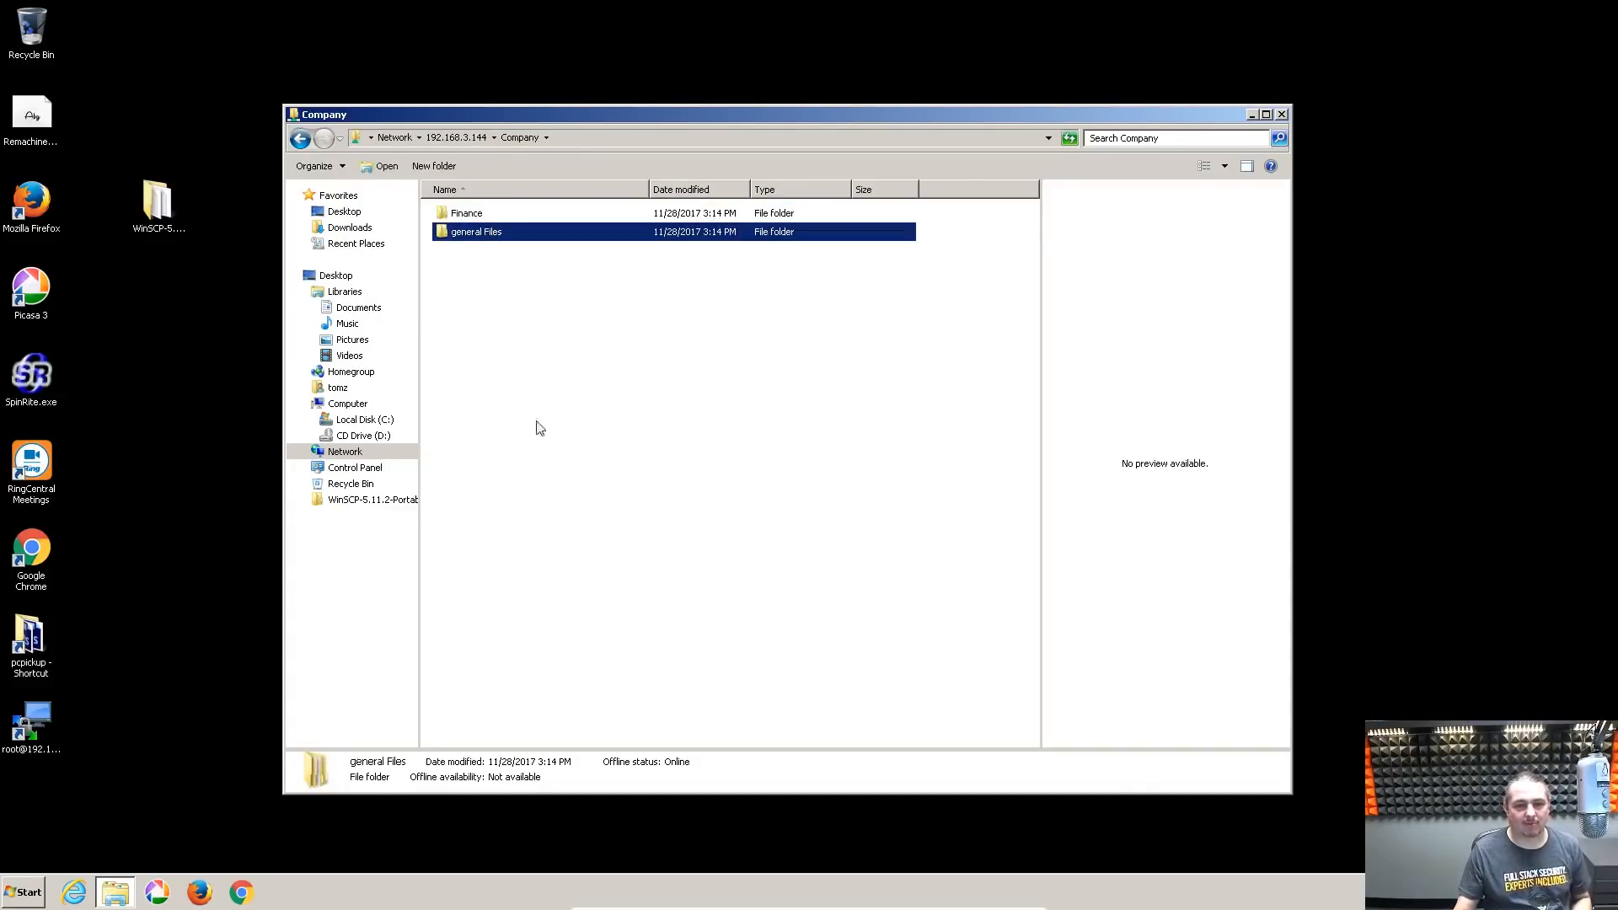
pyautogui.click(593, 376)
pyautogui.click(470, 222)
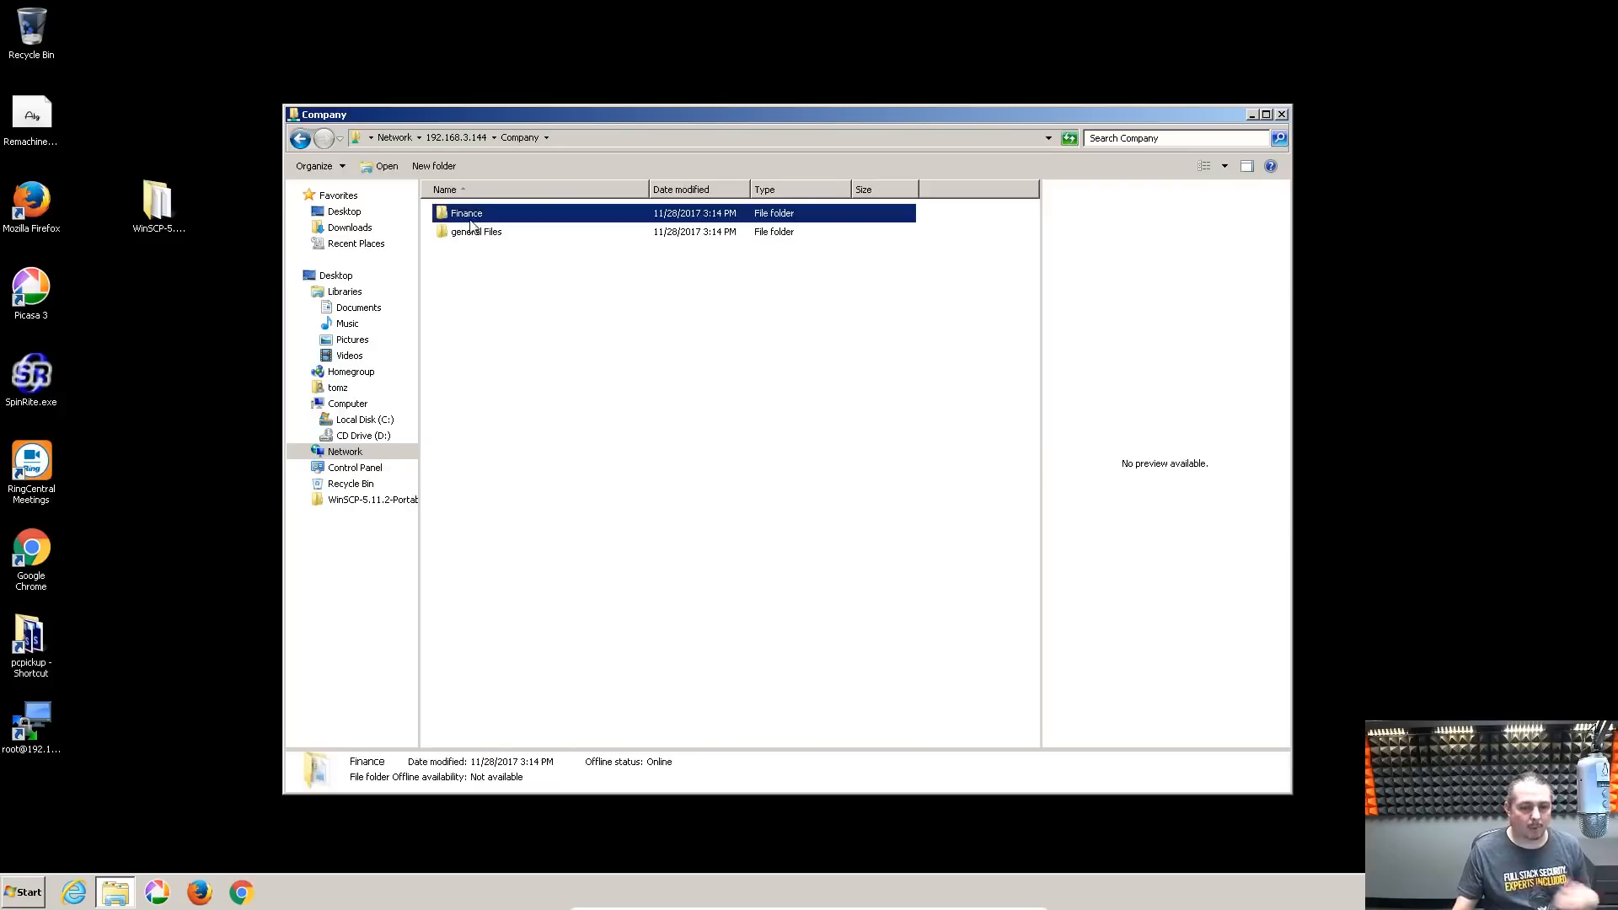
pyautogui.moveTo(734, 111); pyautogui.dragTo(741, 97)
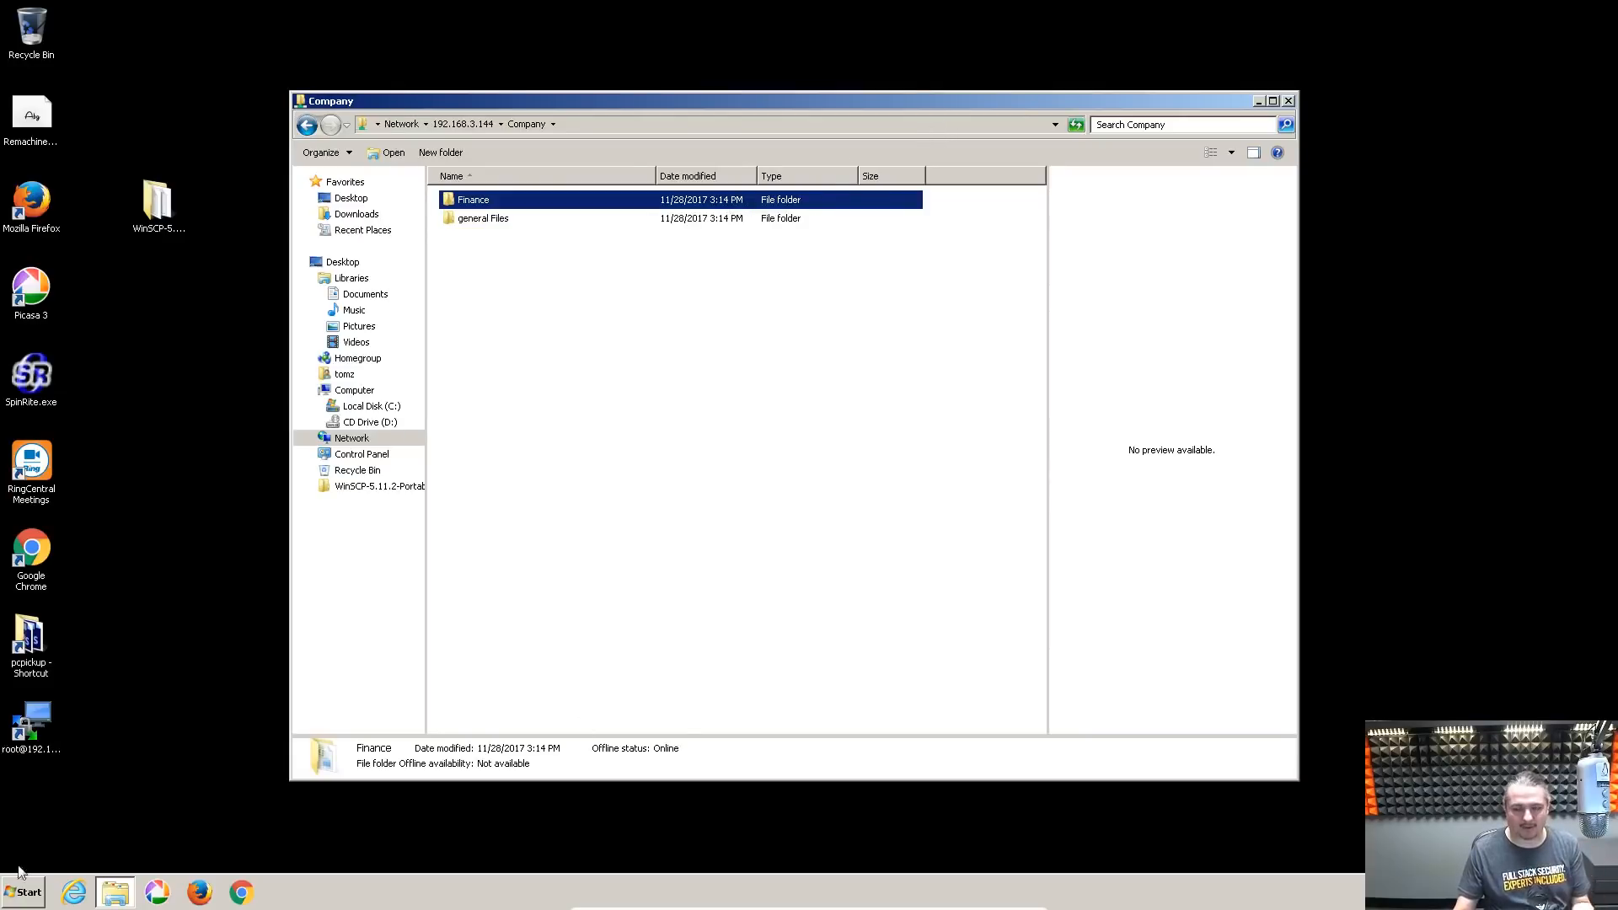
# Bring the FreeNAS browser window to the front and maximize it
pyautogui.hotkey('alt', 'Tab')
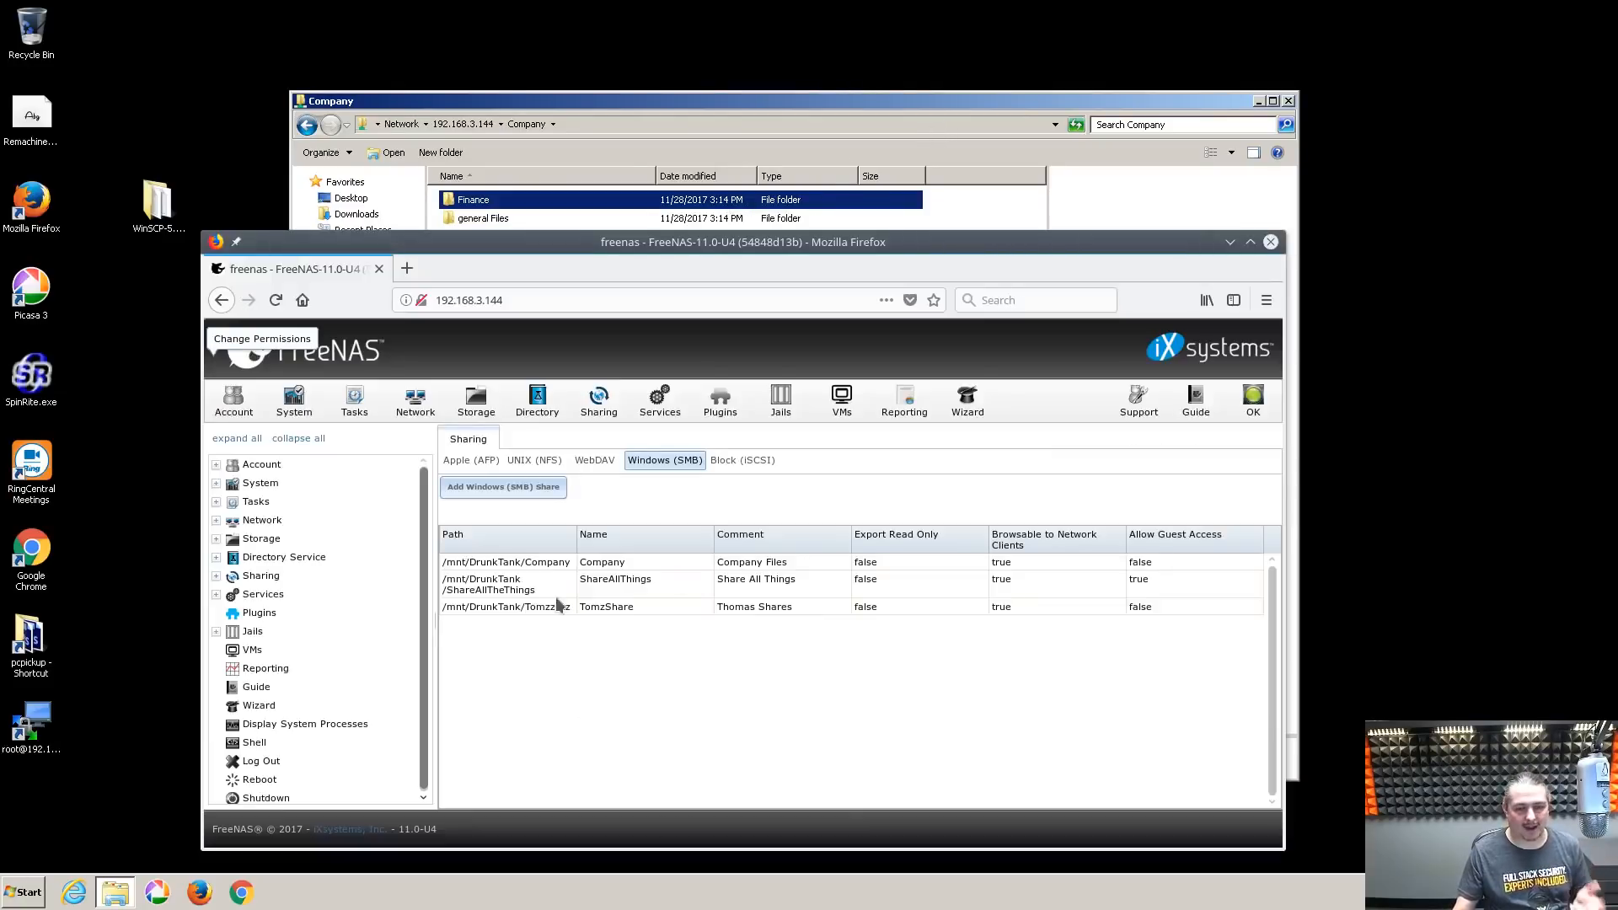
pyautogui.doubleClick(781, 242)
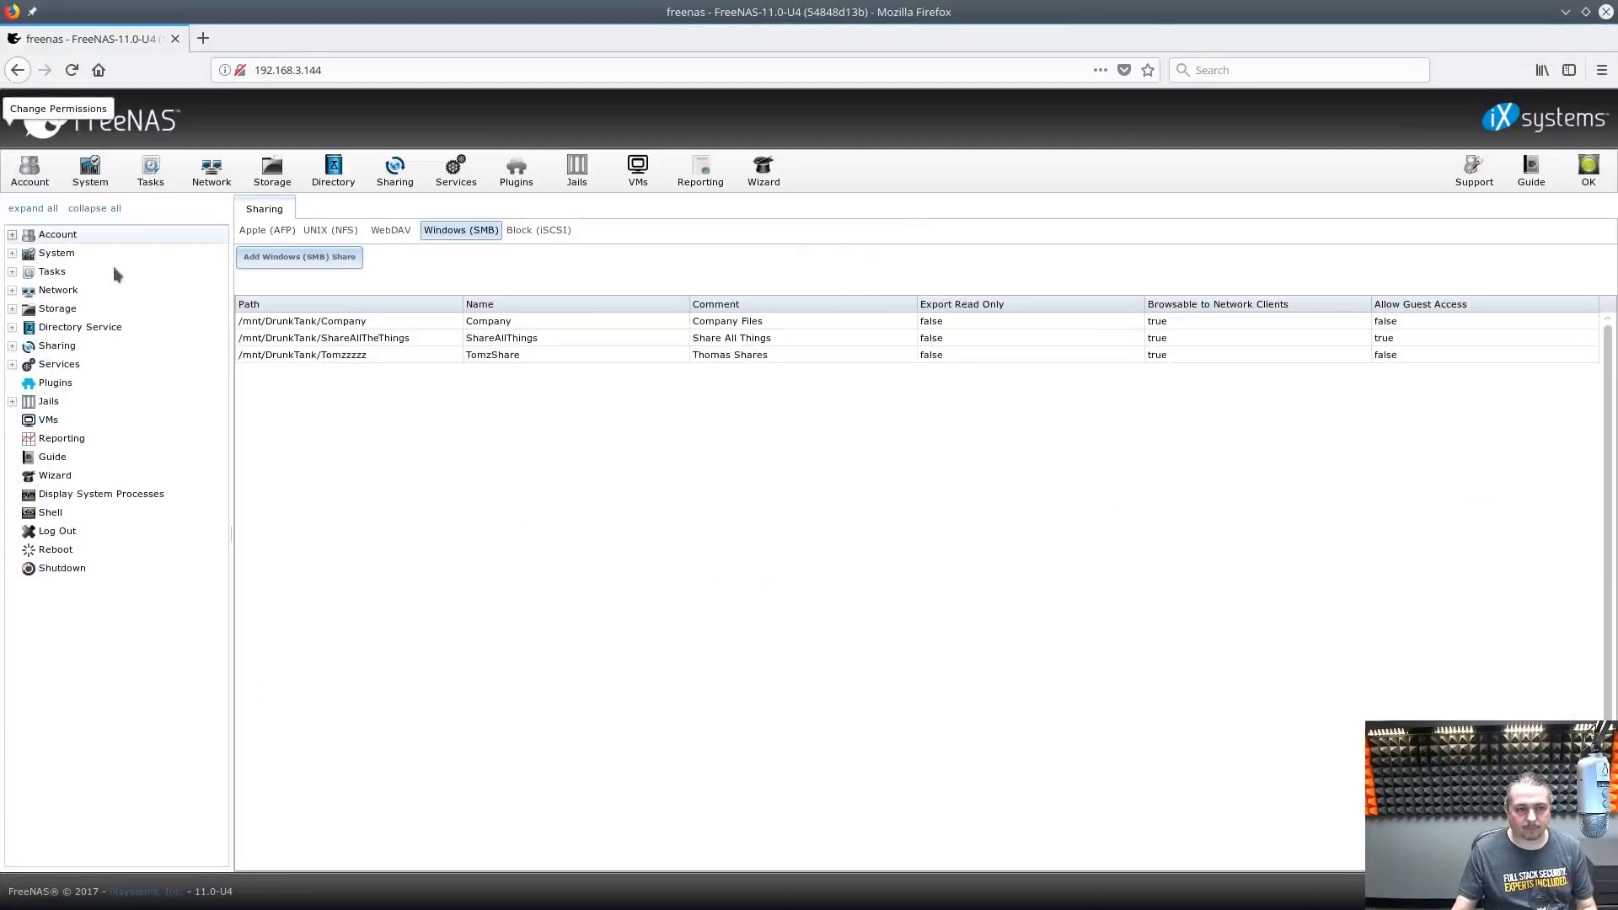
pyautogui.click(29, 168)
# Start a new user in Account > Users, entering the full name, password and confirmation
pyautogui.click(322, 230)
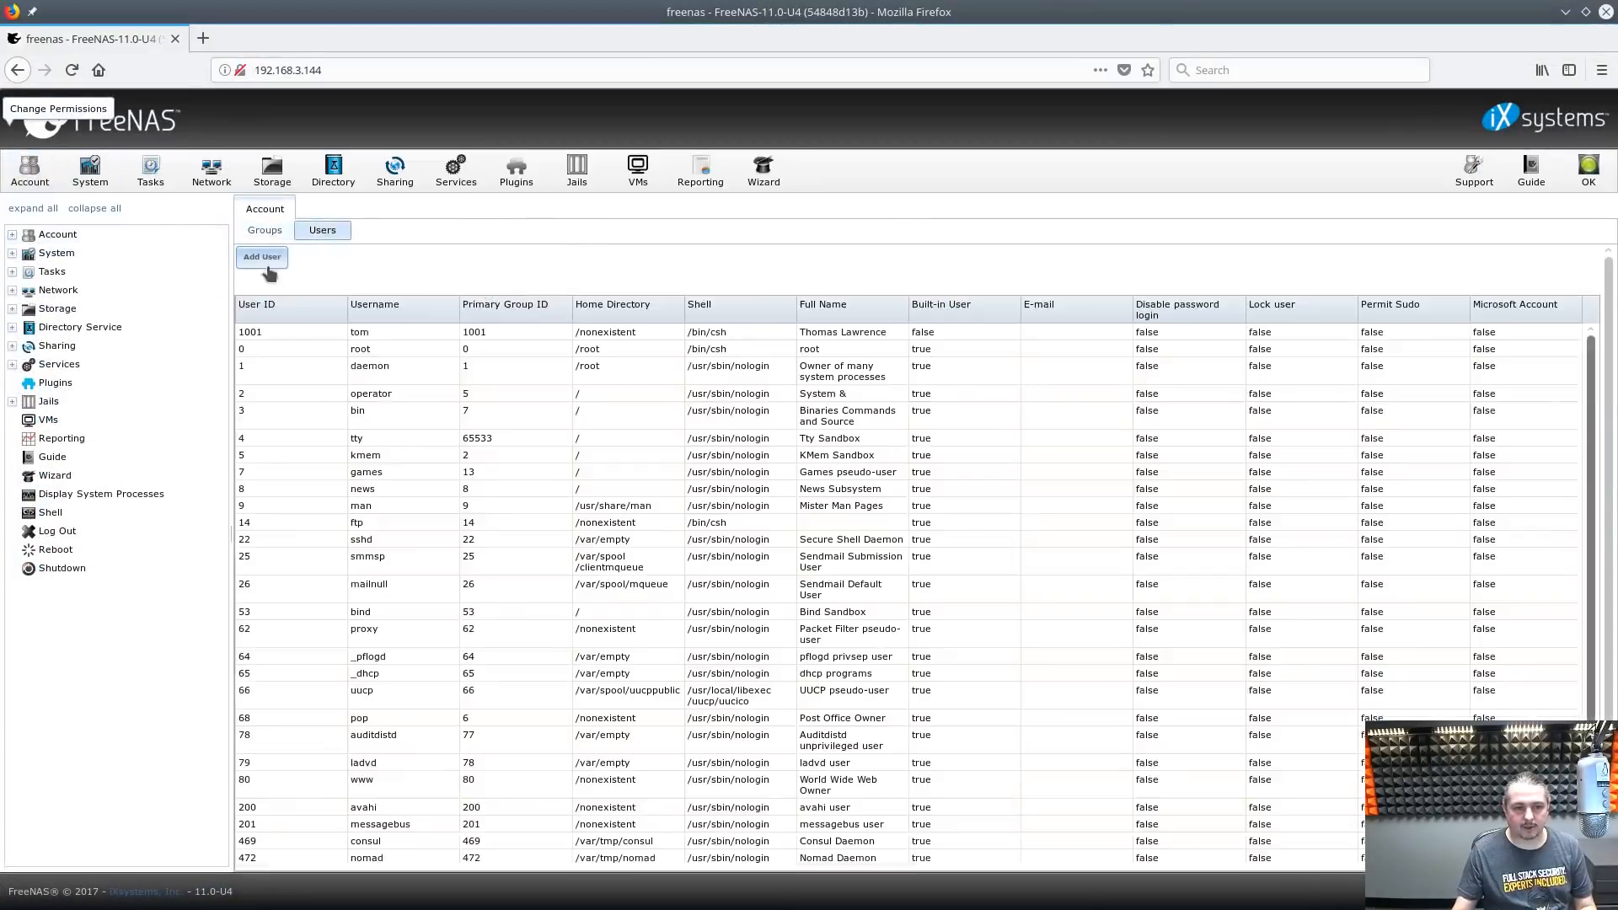
pyautogui.click(262, 256)
pyautogui.click(810, 301)
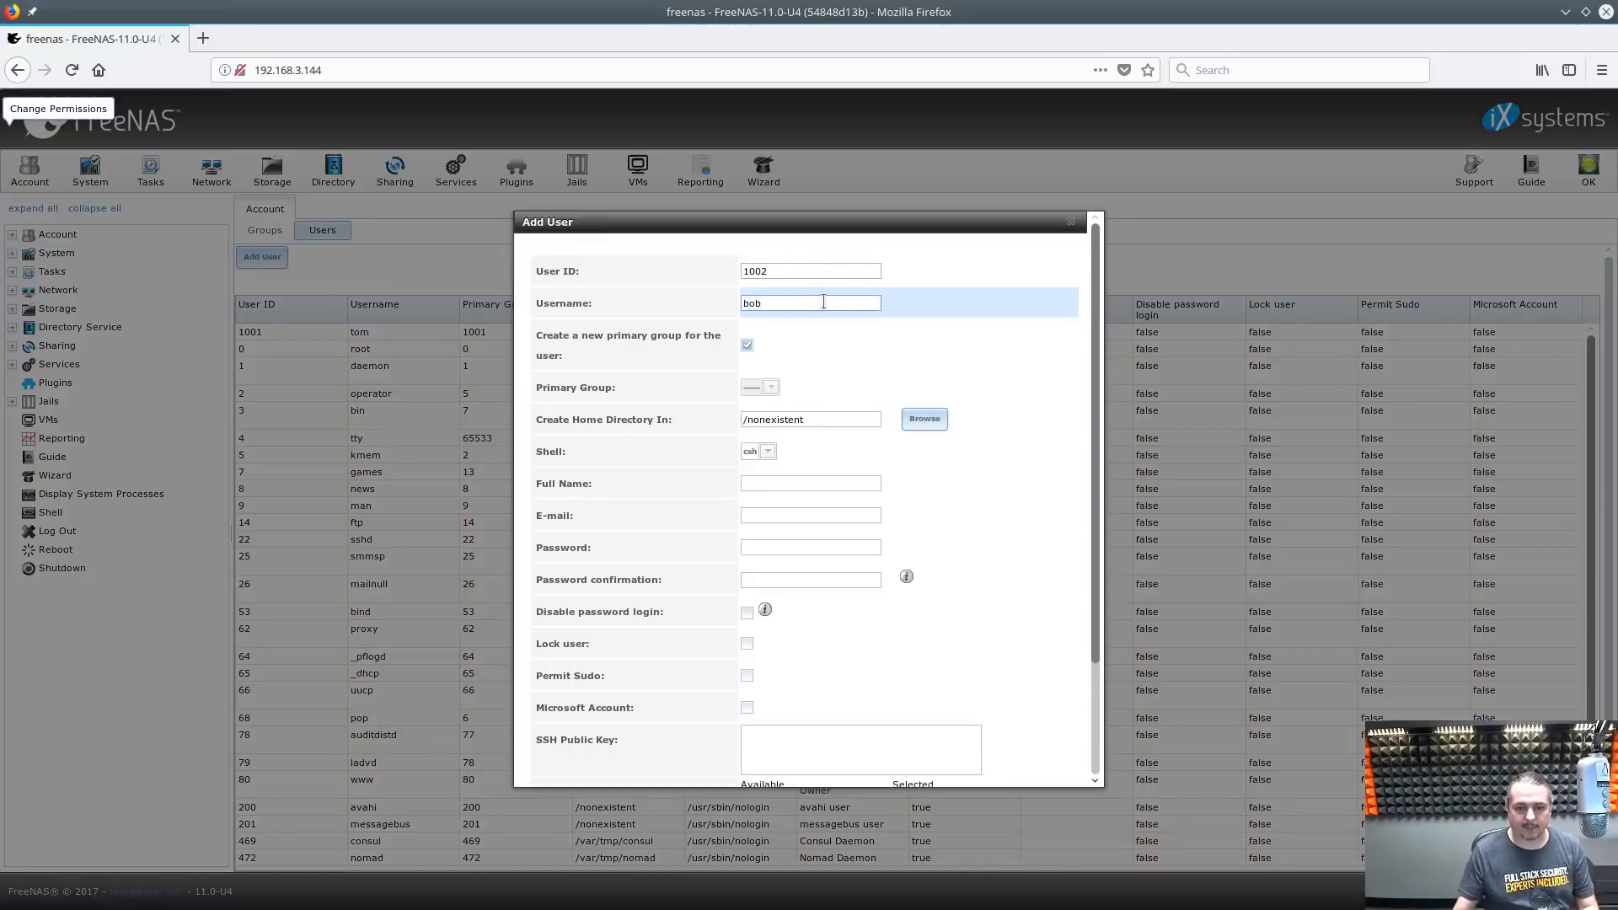
pyautogui.click(774, 485)
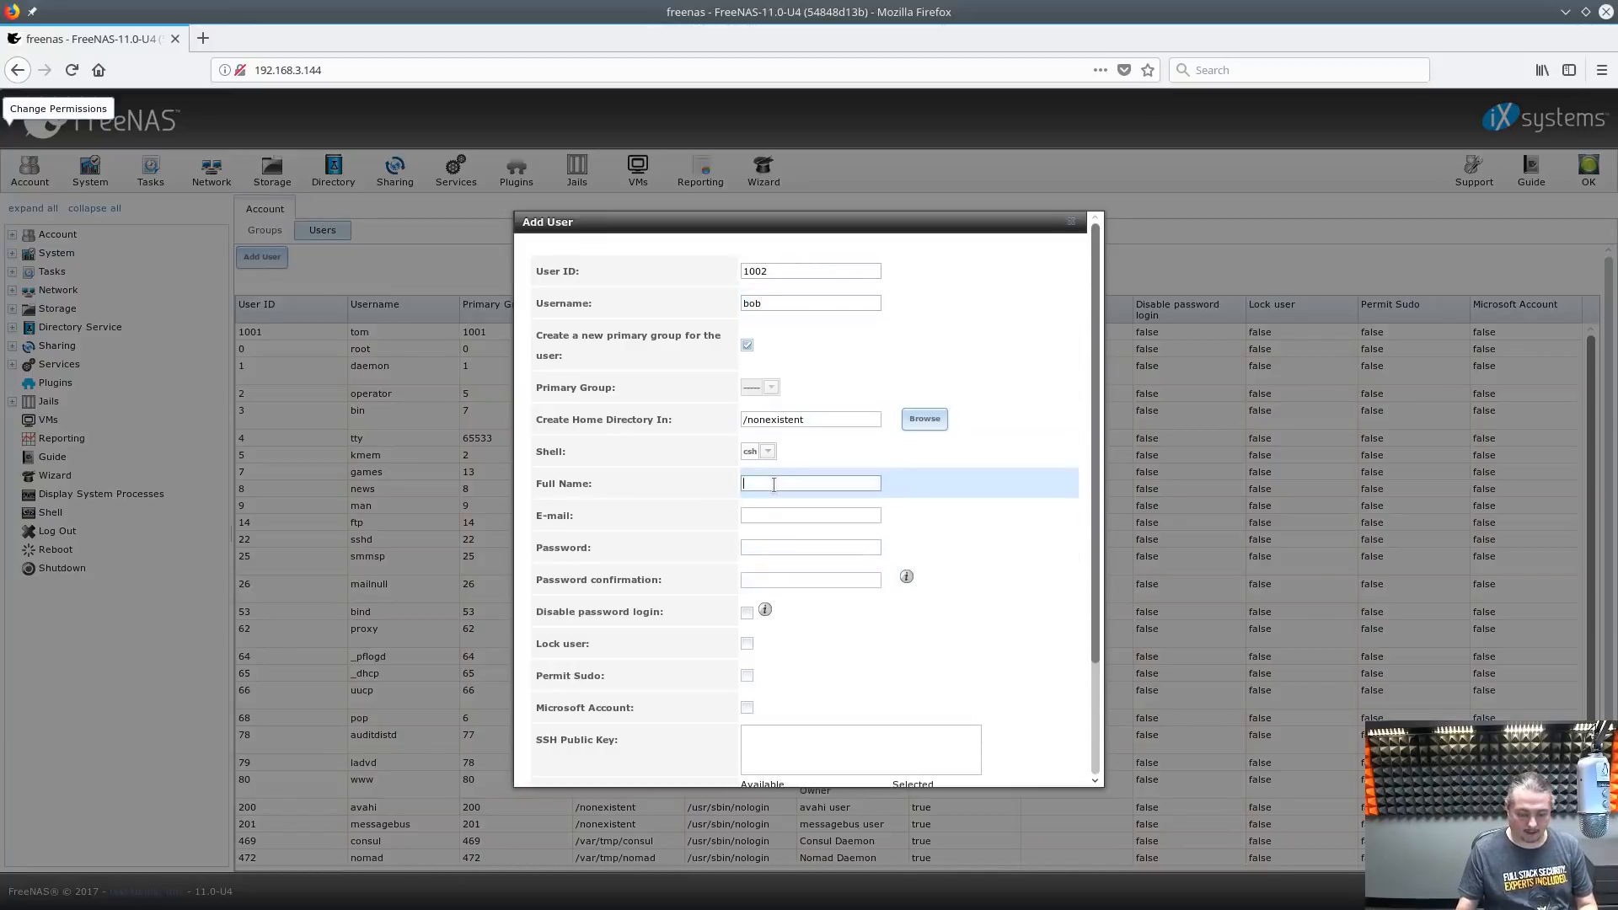
pyautogui.write('Bob')
pyautogui.press('Tab')
pyautogui.press('Tab')
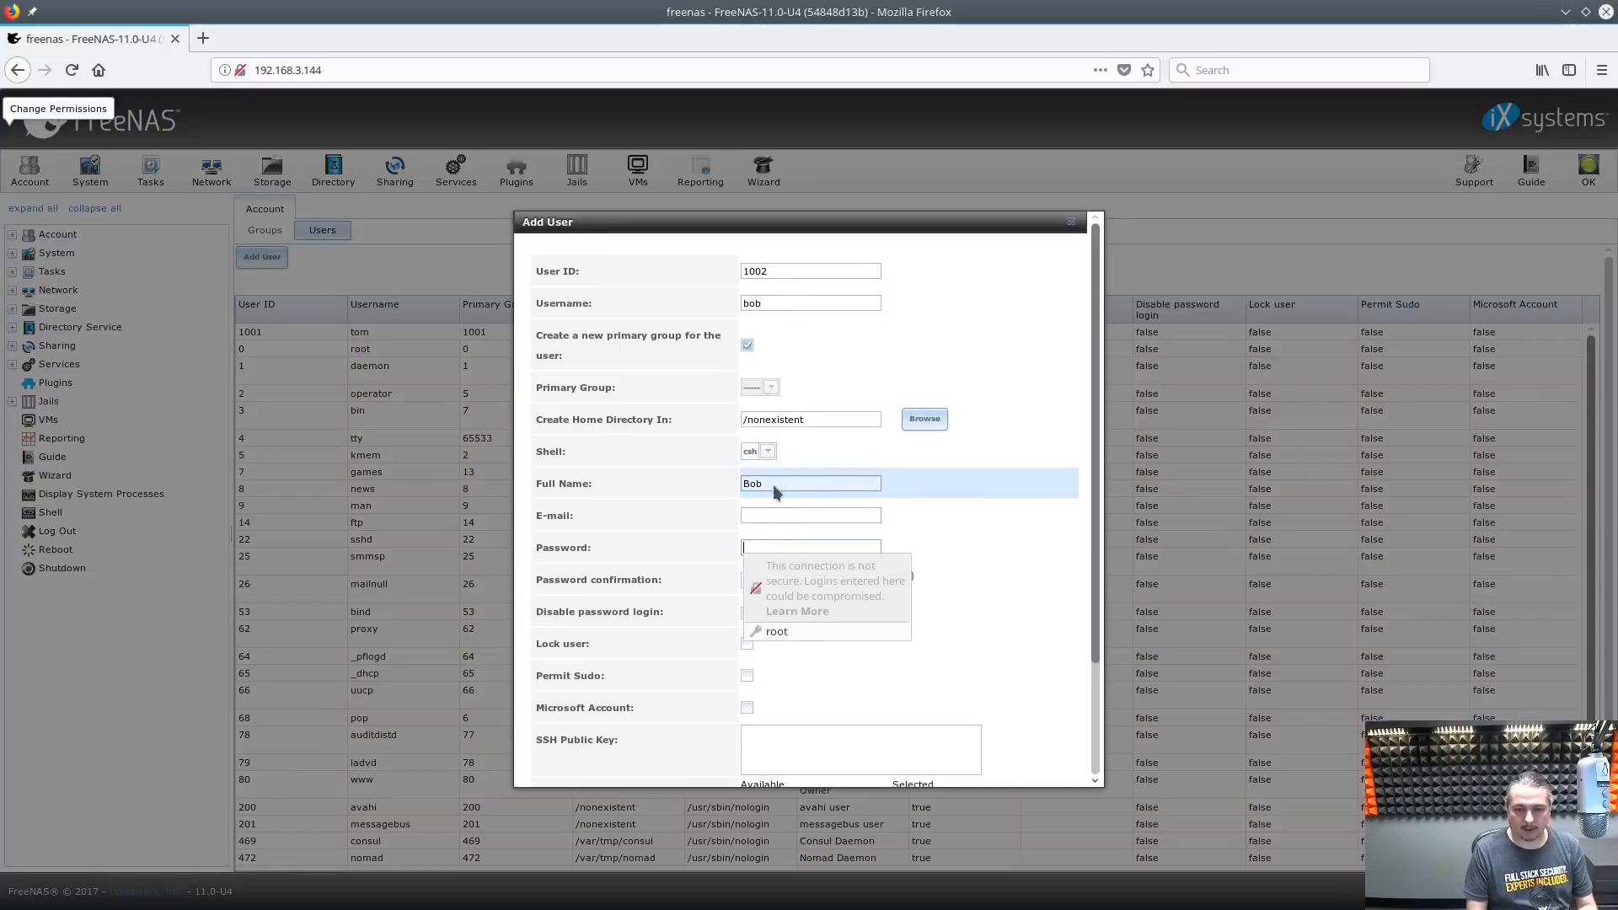
pyautogui.write('**********')
pyautogui.press('Tab')
pyautogui.write('***')
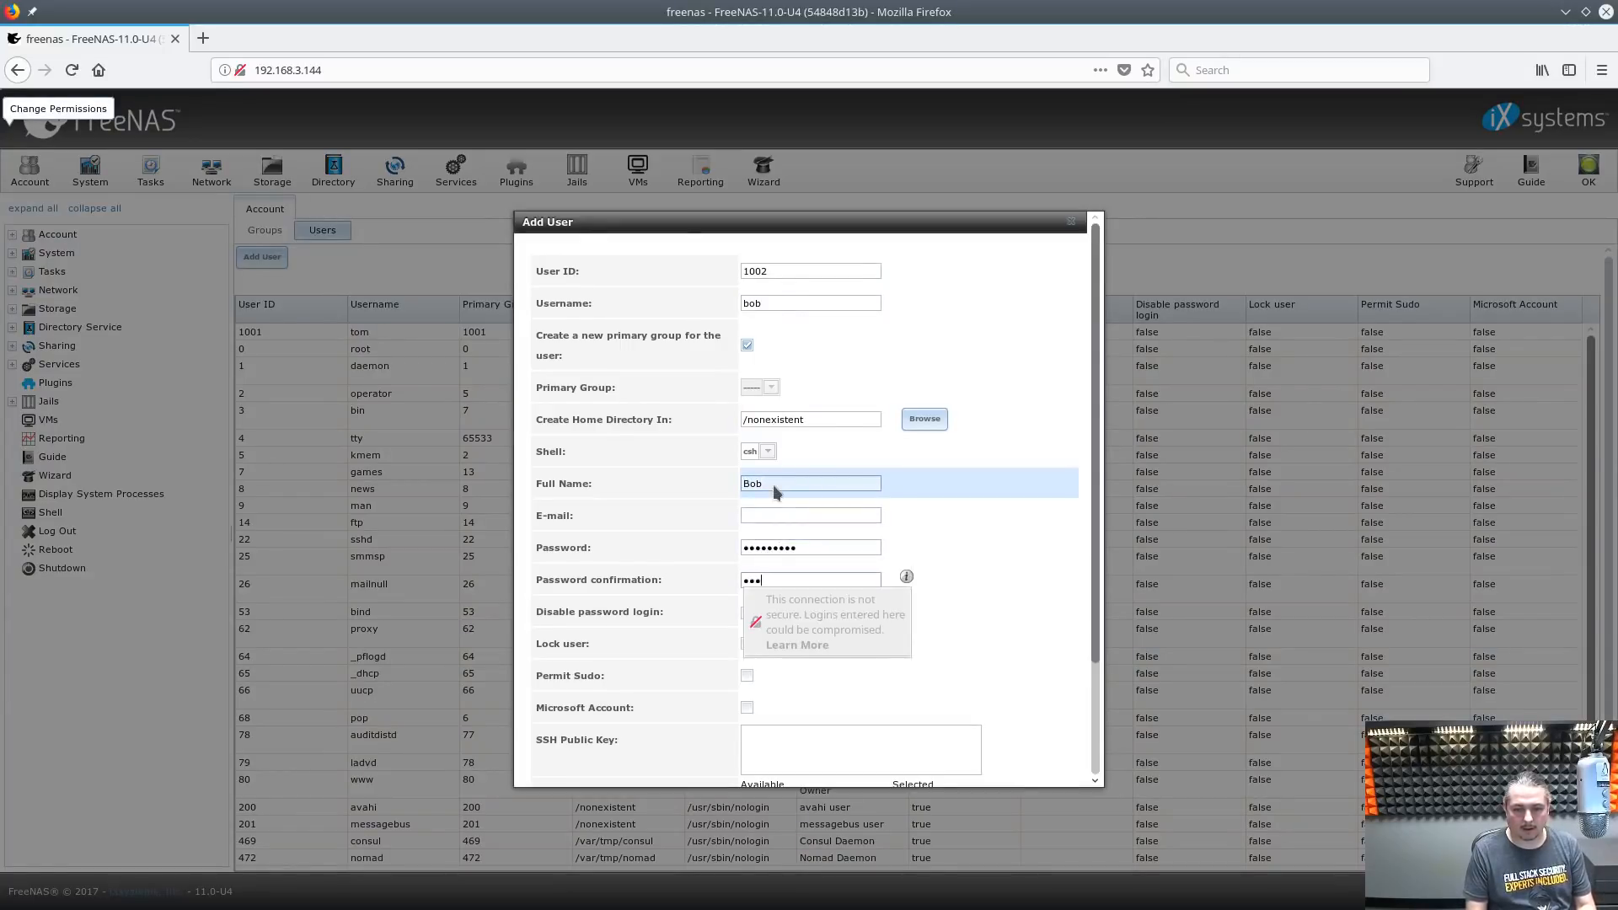
pyautogui.write('******')
# Add the Management group to the user's auxiliary groups and save the new user
pyautogui.scroll(-3, 846, 531)
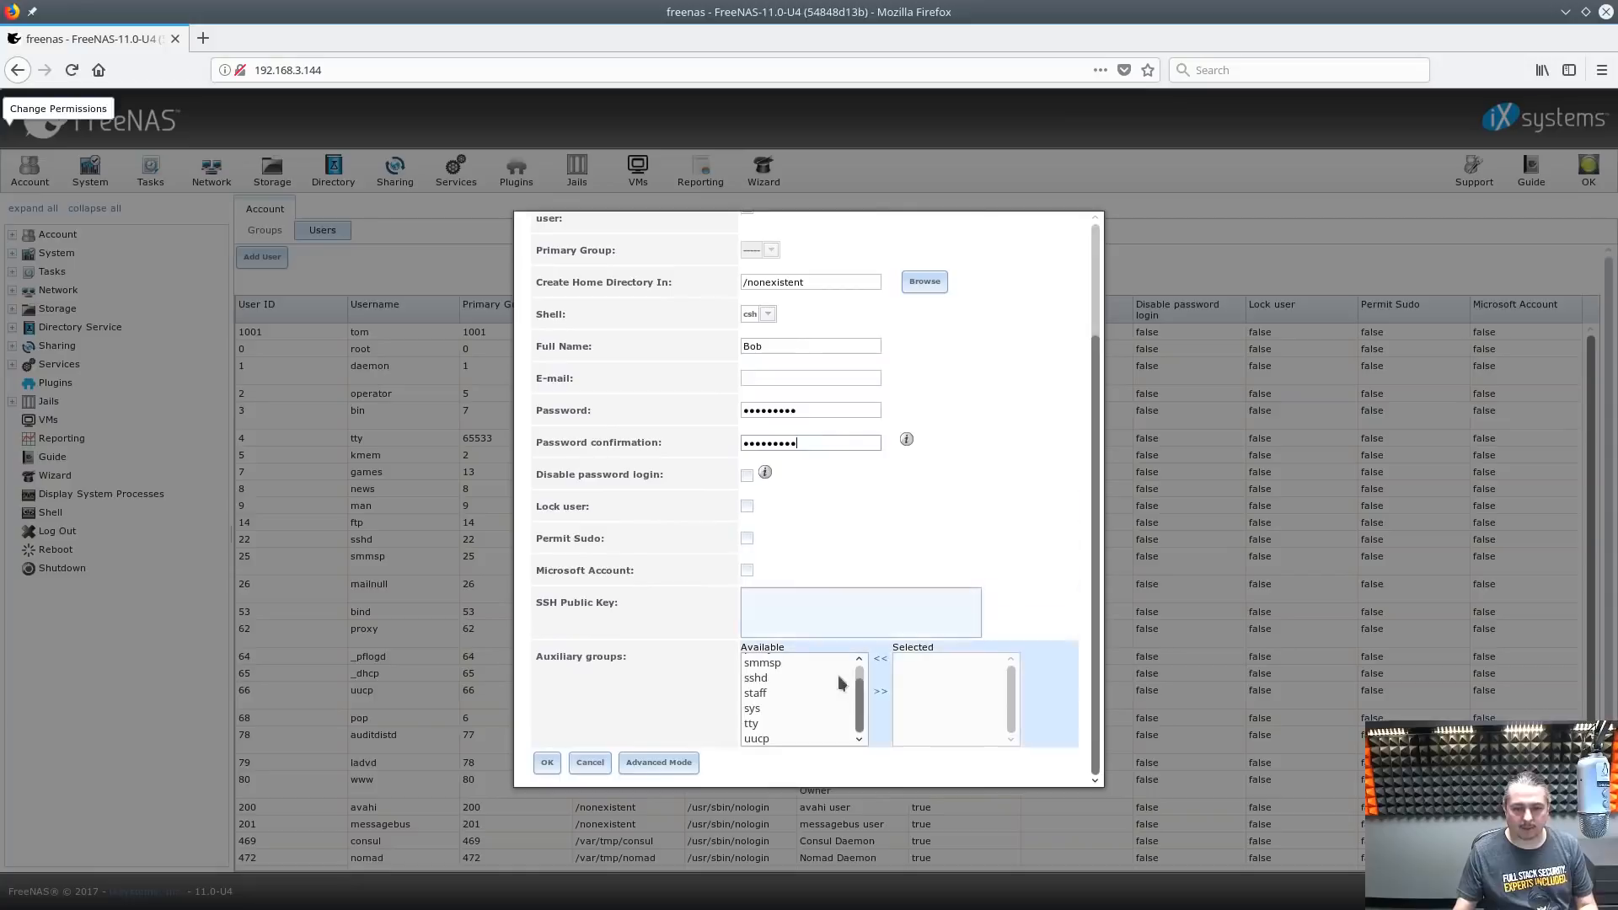
pyautogui.scroll(5, 838, 675)
pyautogui.click(807, 674)
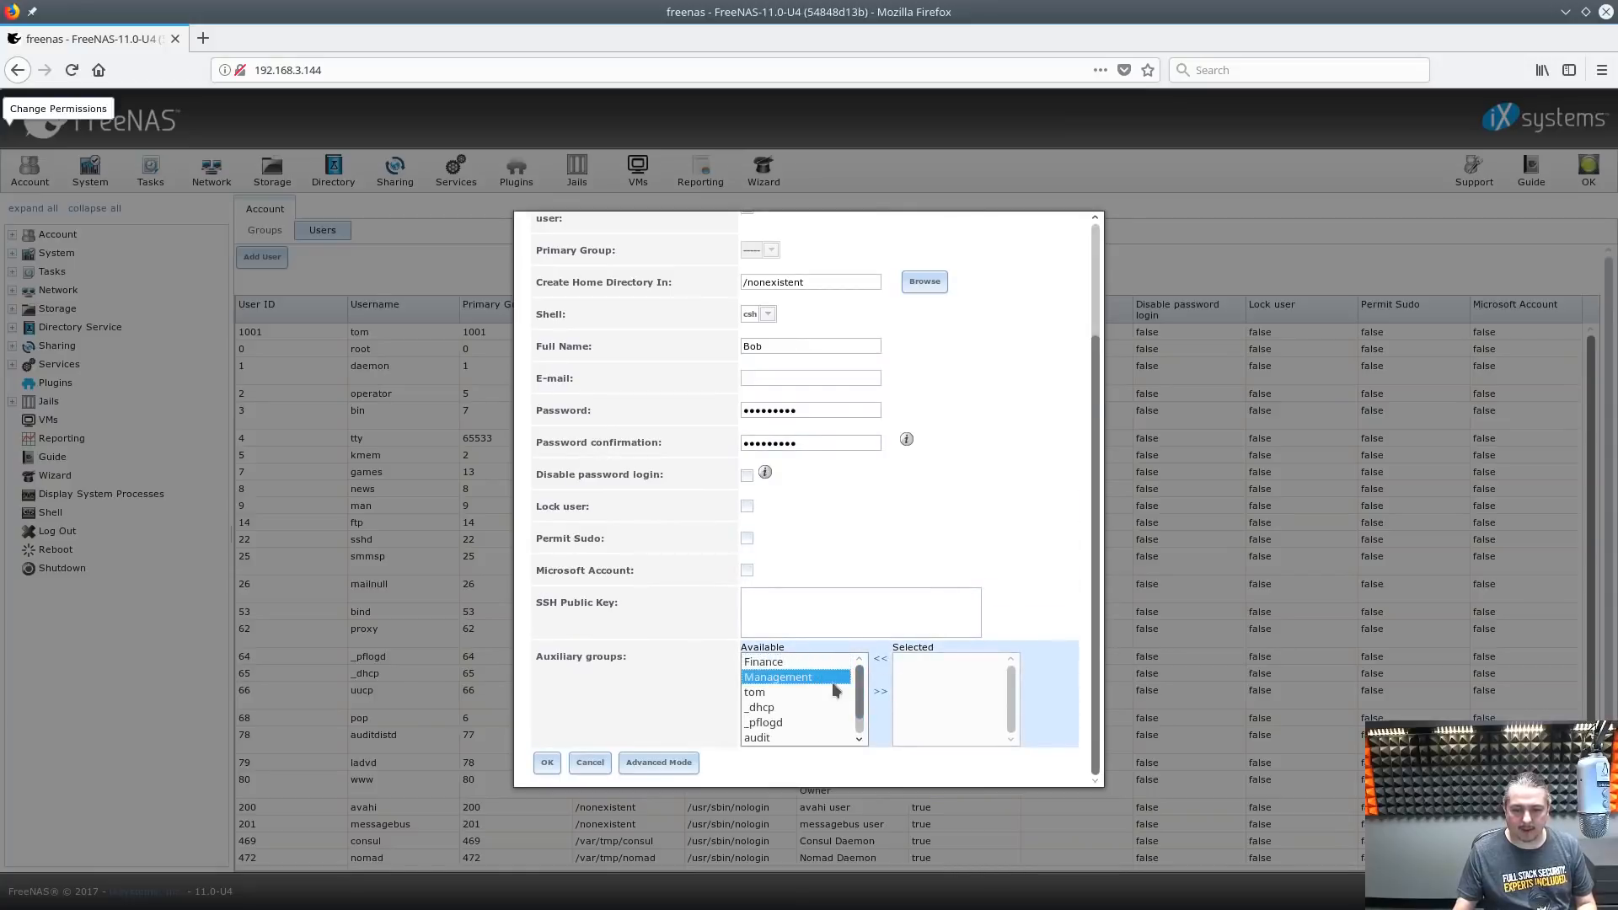
pyautogui.doubleClick(826, 679)
pyautogui.click(547, 762)
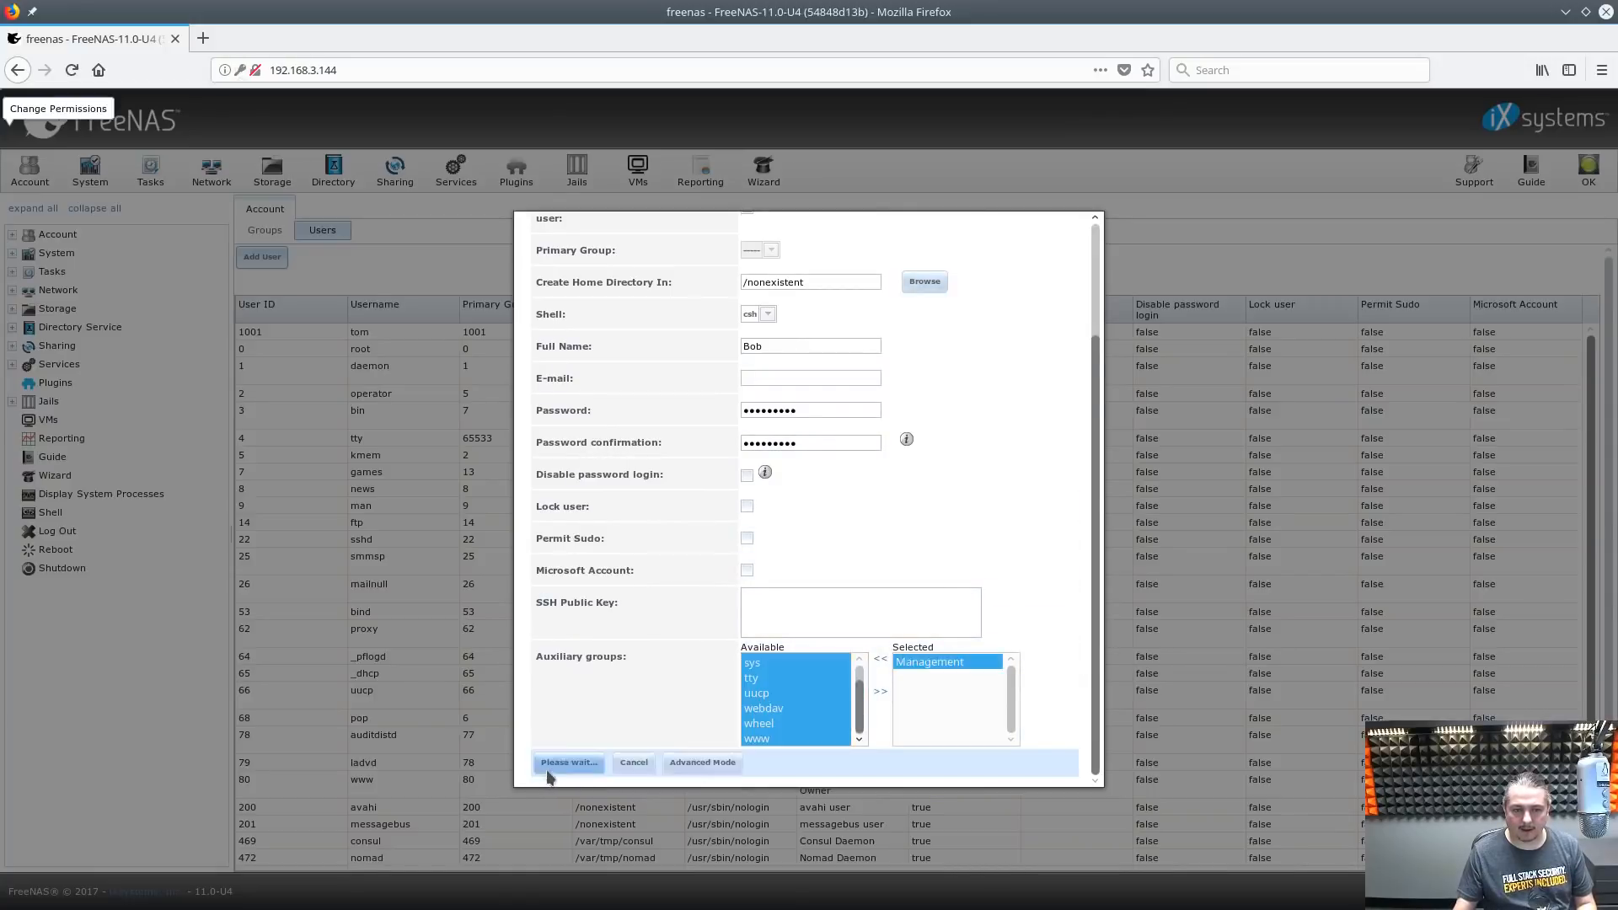
pyautogui.click(319, 253)
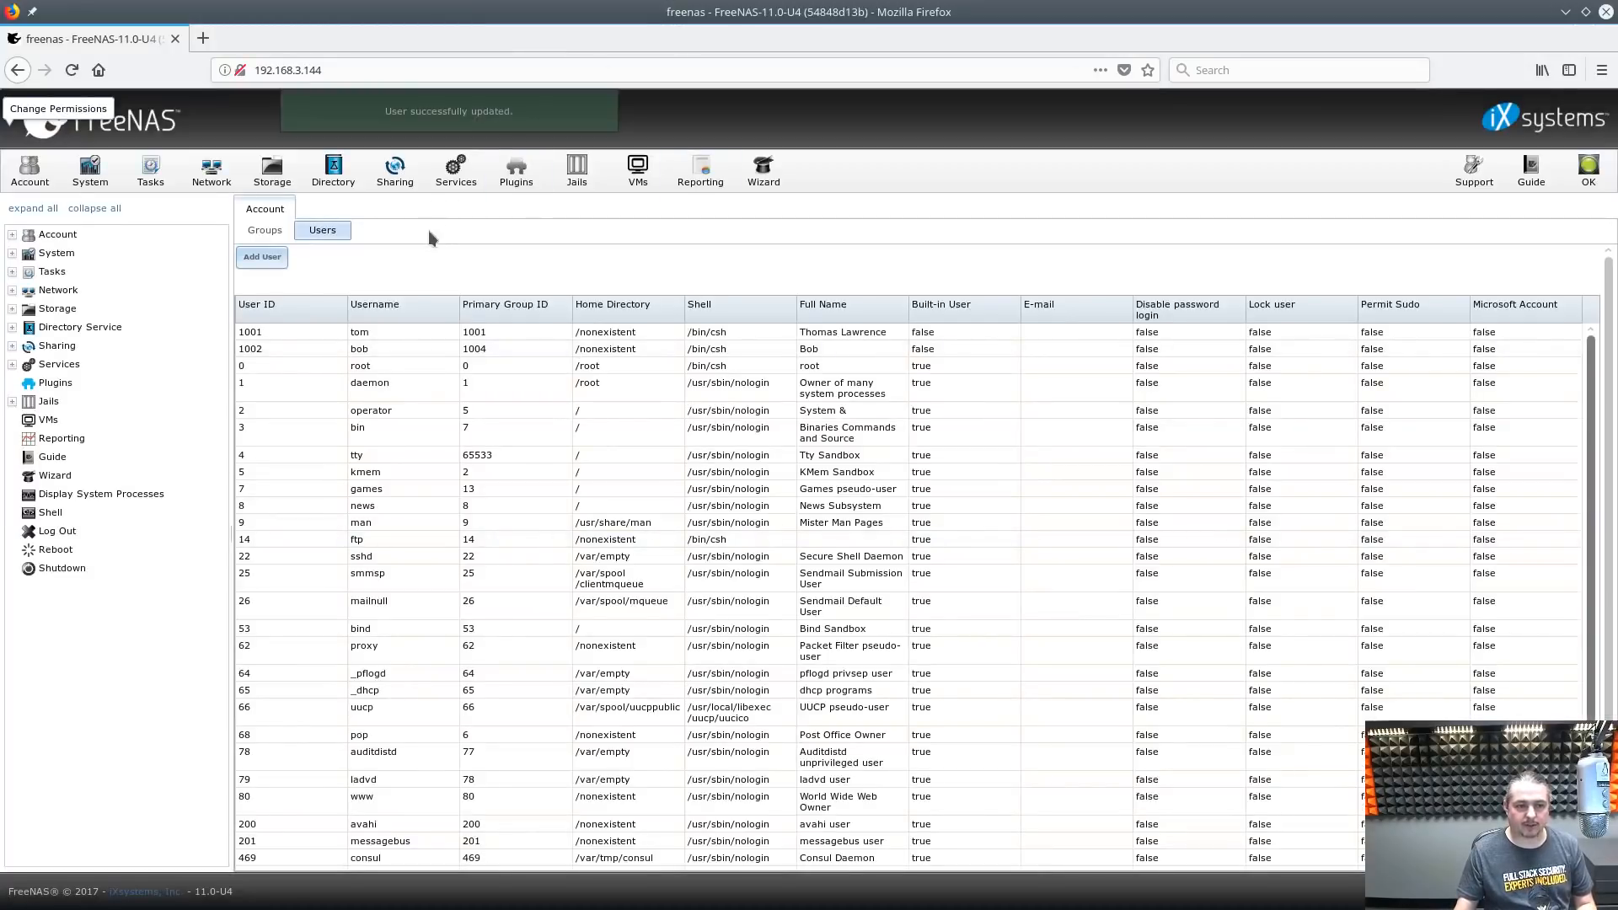
pyautogui.doubleClick(377, 345)
pyautogui.scroll(-3, 904, 629)
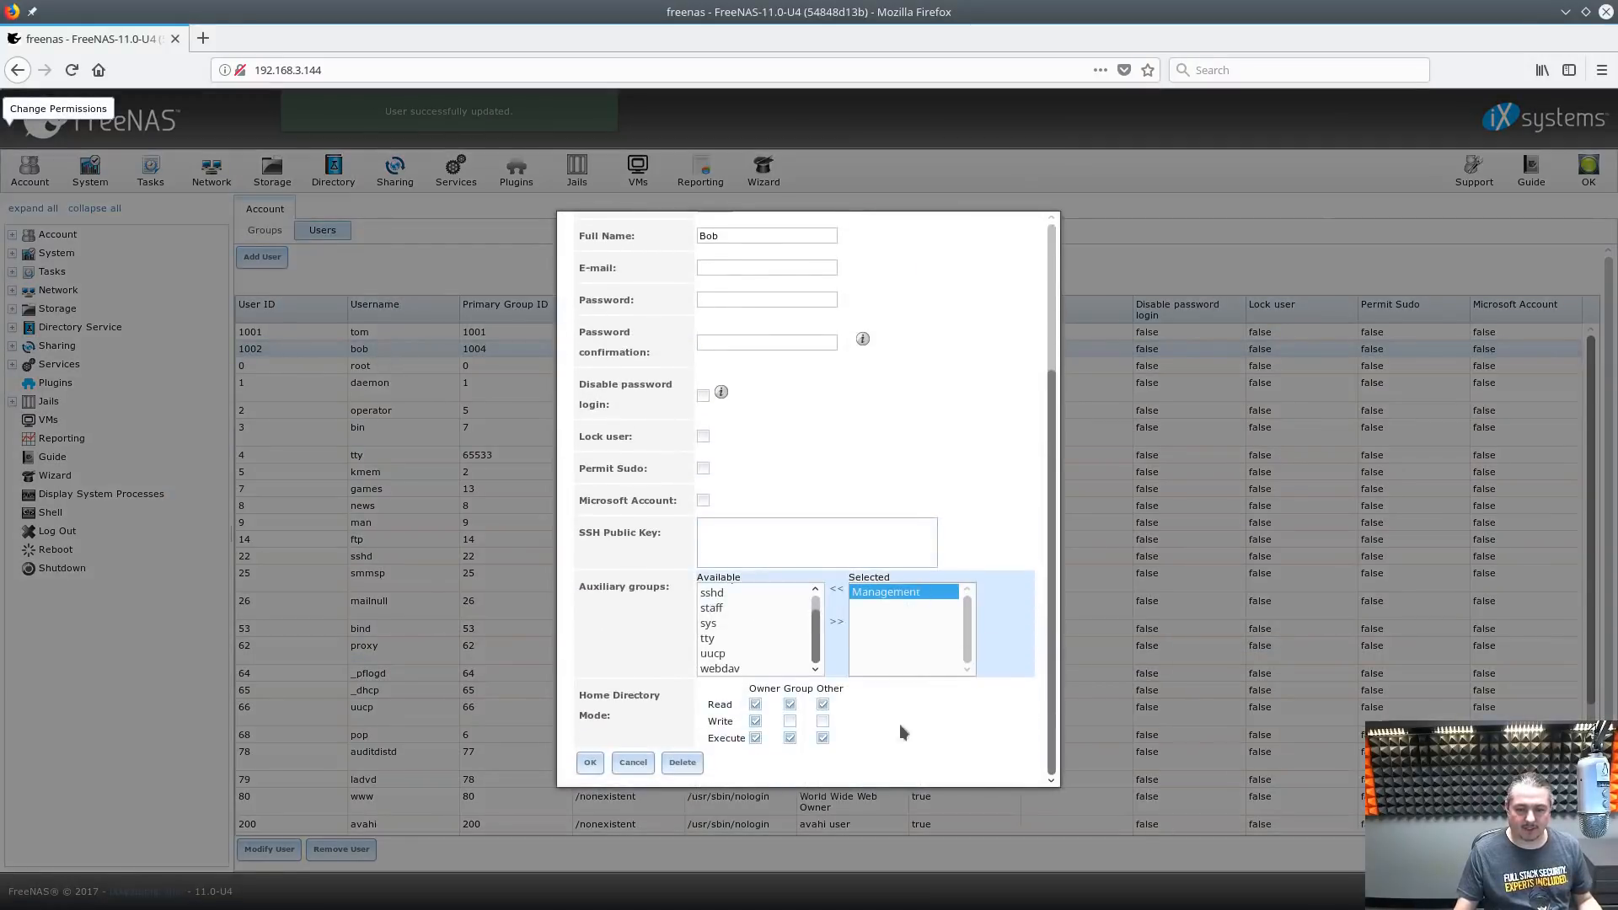
pyautogui.scroll(5, 756, 624)
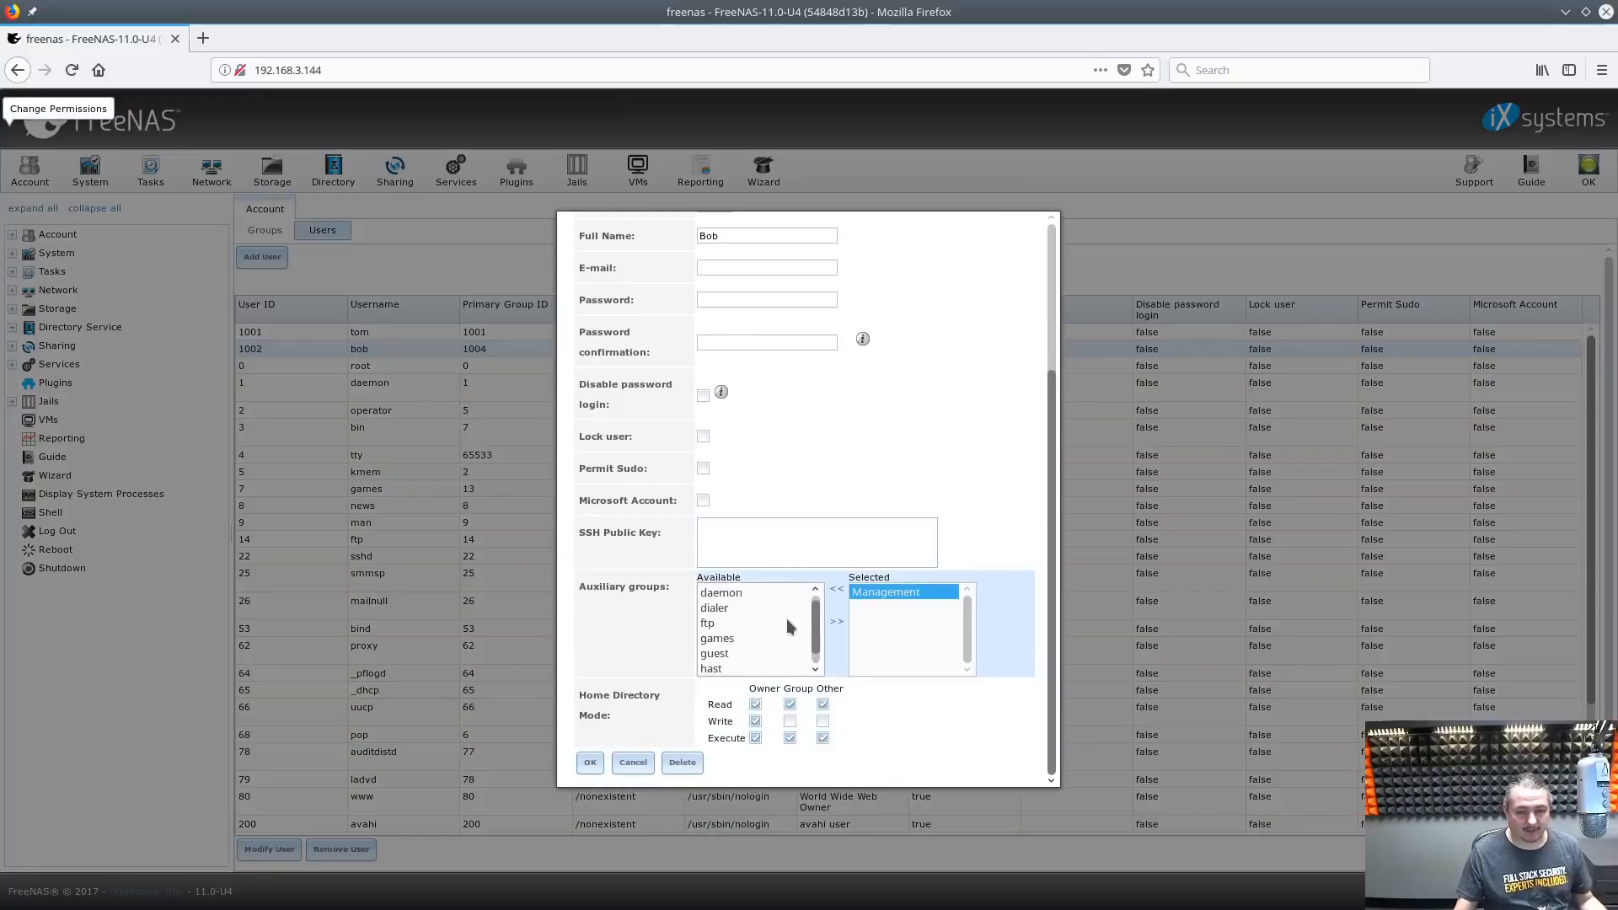
pyautogui.scroll(3, 787, 621)
pyautogui.click(1150, 220)
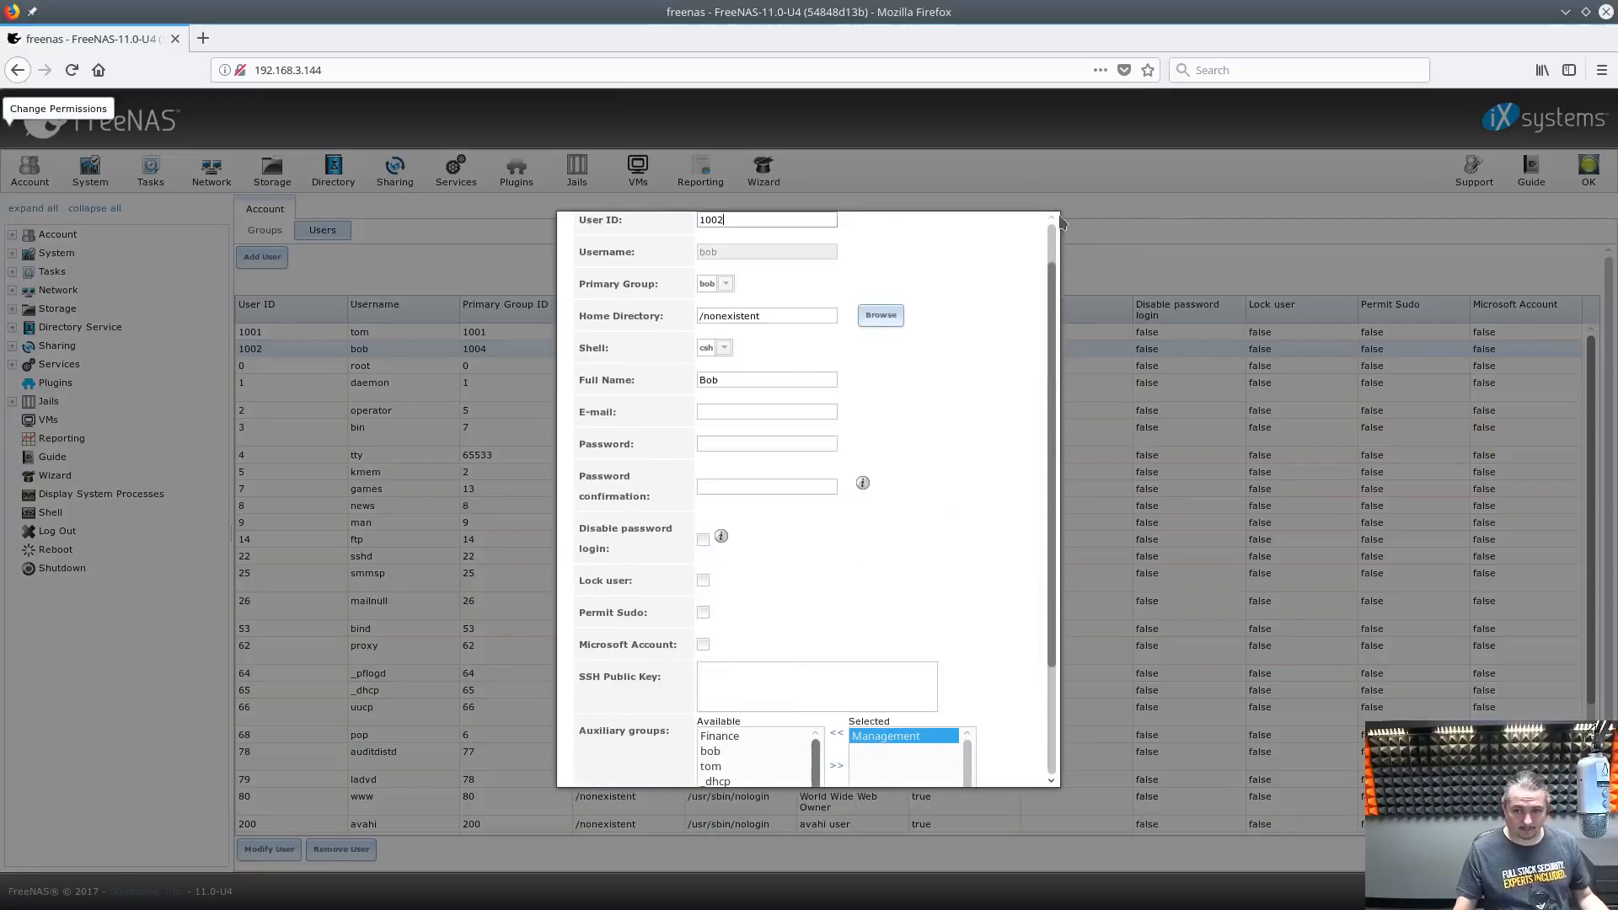
pyautogui.scroll(-3, 1003, 578)
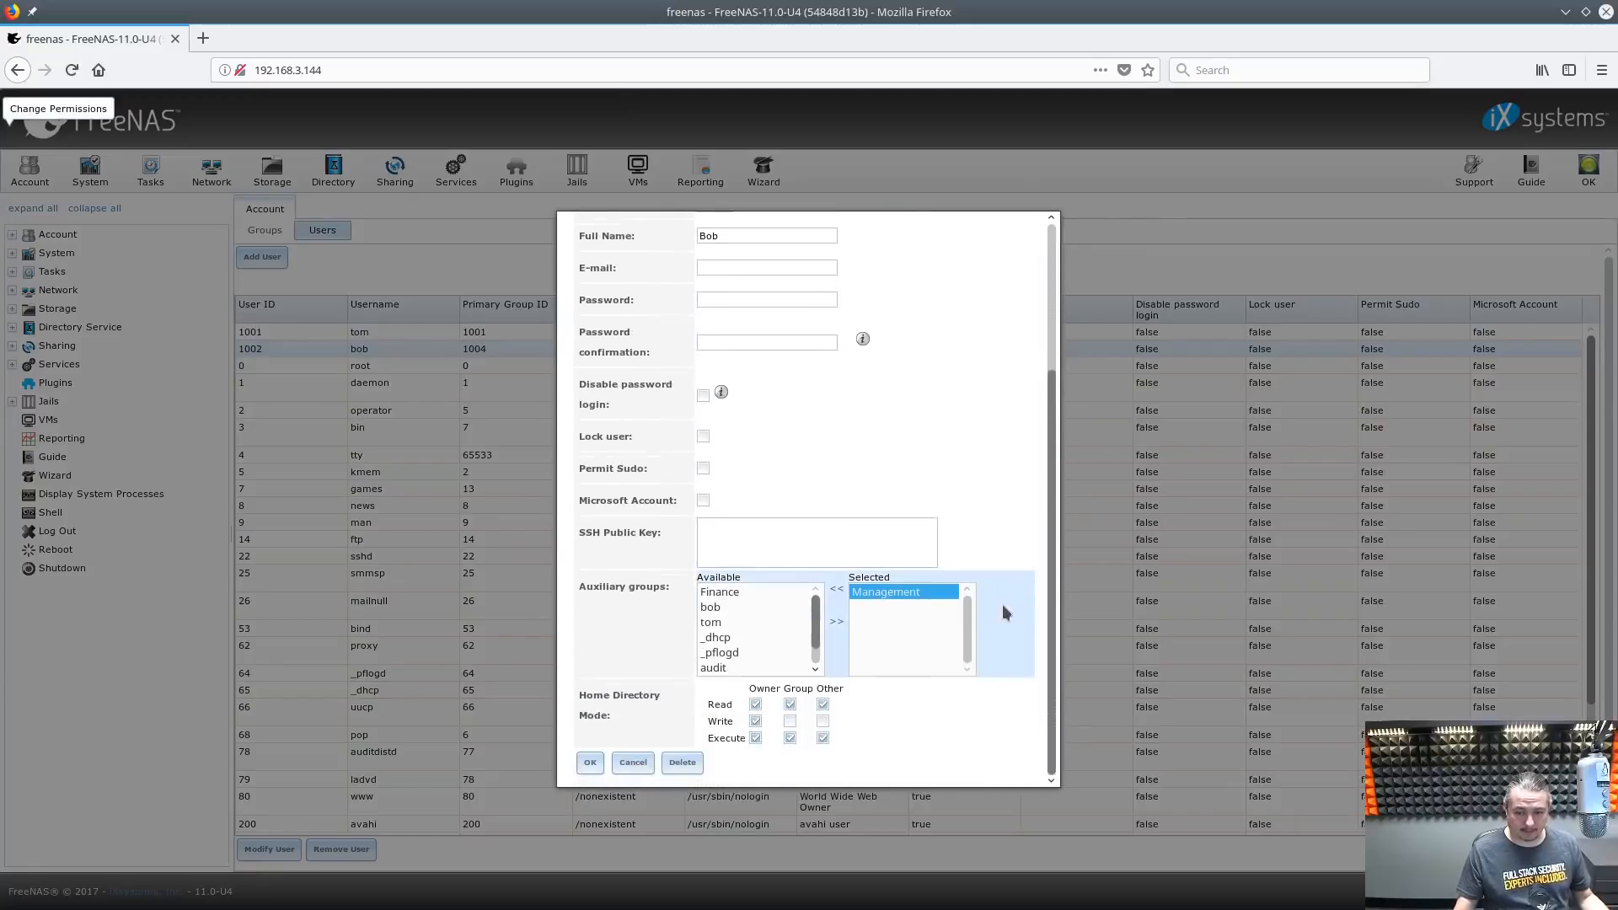
pyautogui.click(632, 762)
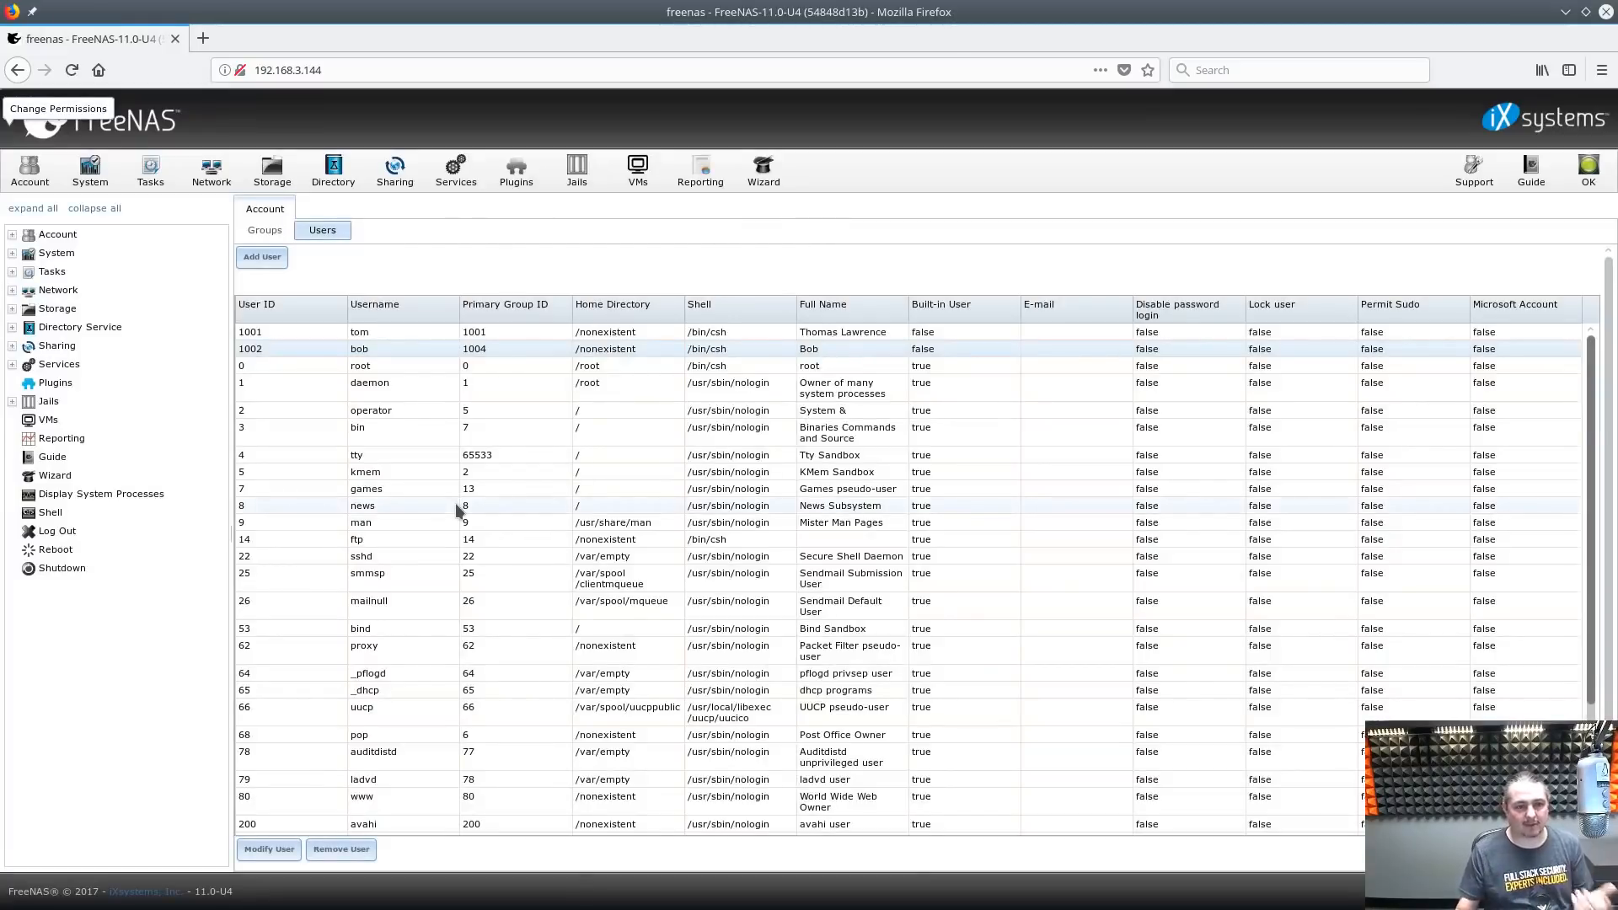
pyautogui.doubleClick(1557, 20)
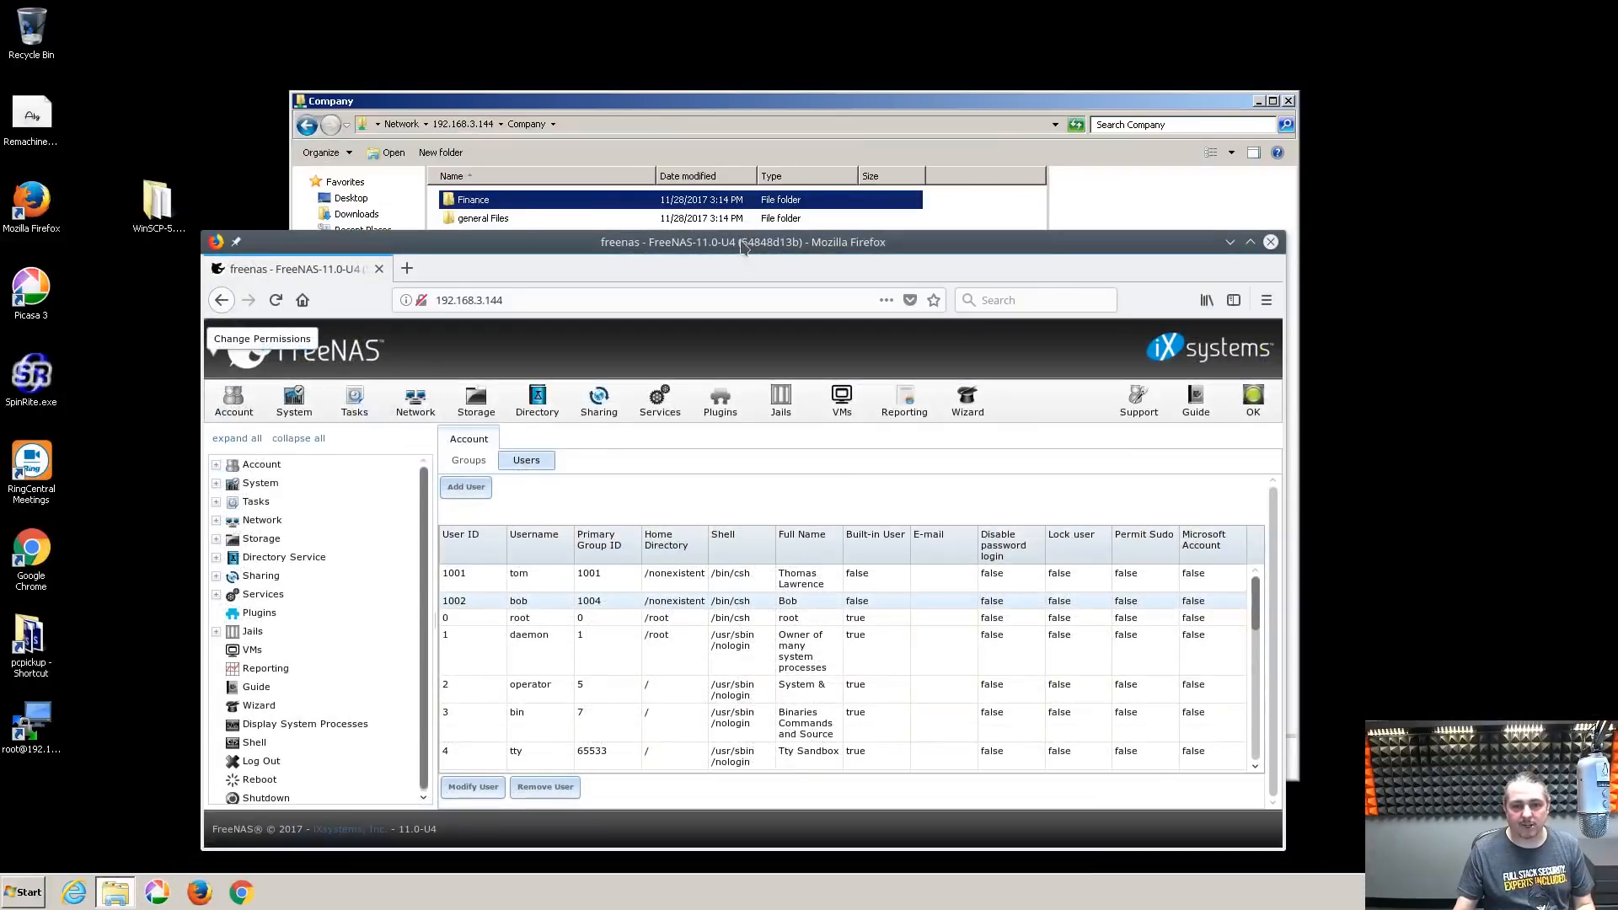
pyautogui.moveTo(741, 244); pyautogui.dragTo(1617, 318)
pyautogui.click(147, 528)
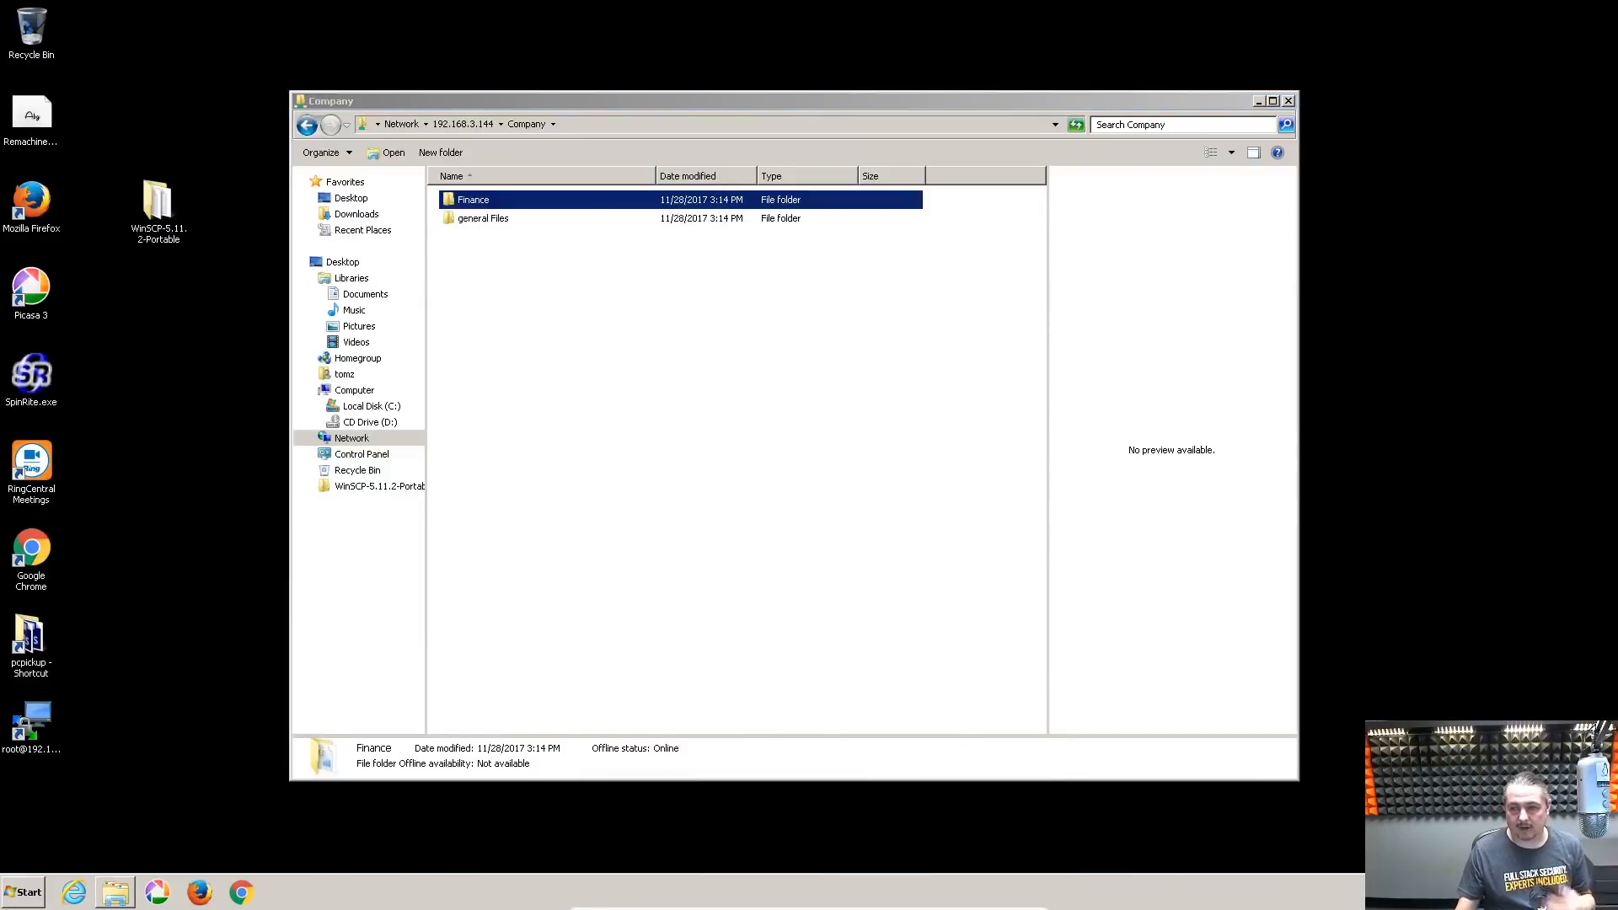
pyautogui.moveTo(1616, 325); pyautogui.dragTo(1030, 184)
pyautogui.doubleClick(1031, 184)
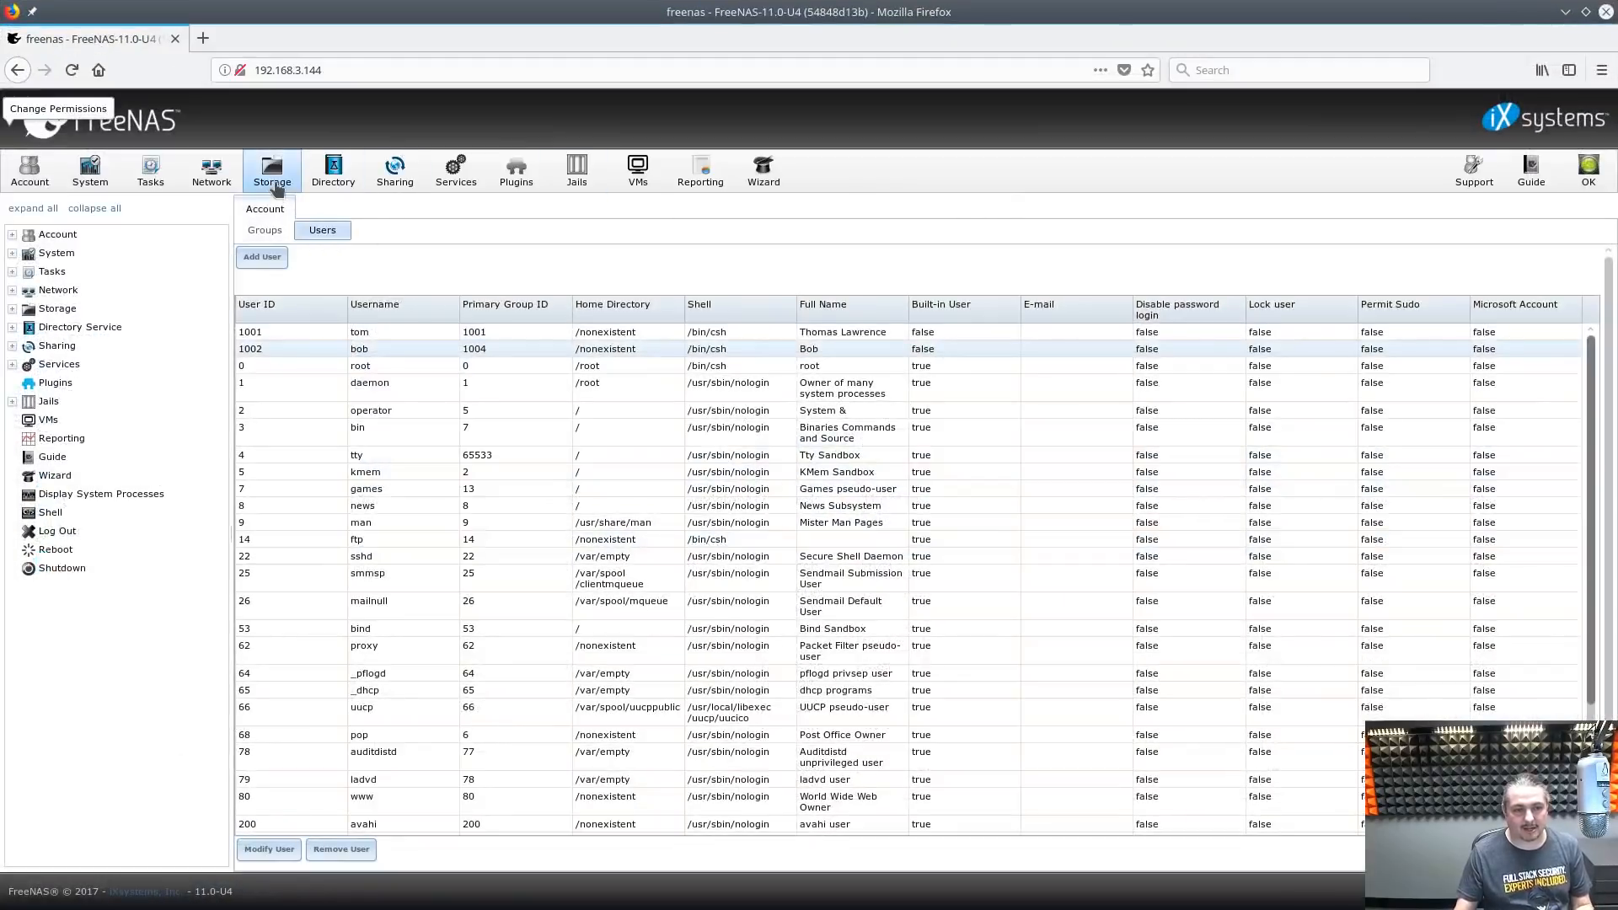
# Allow SSH root login with password, set SSH to start on boot, and start the service
pyautogui.click(453, 182)
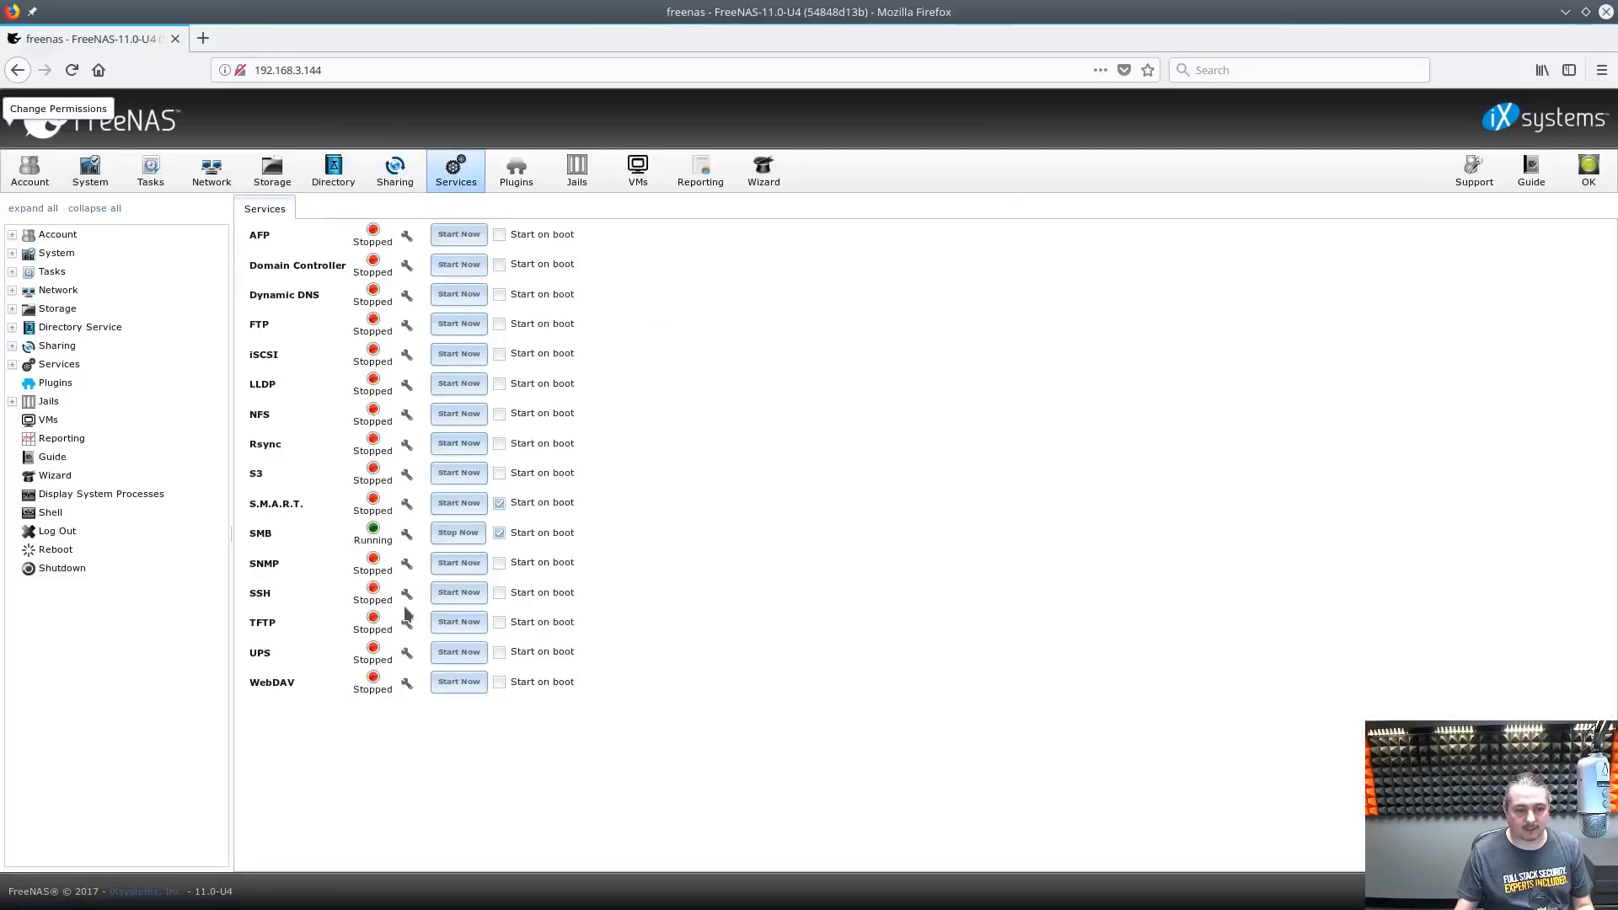
pyautogui.click(407, 595)
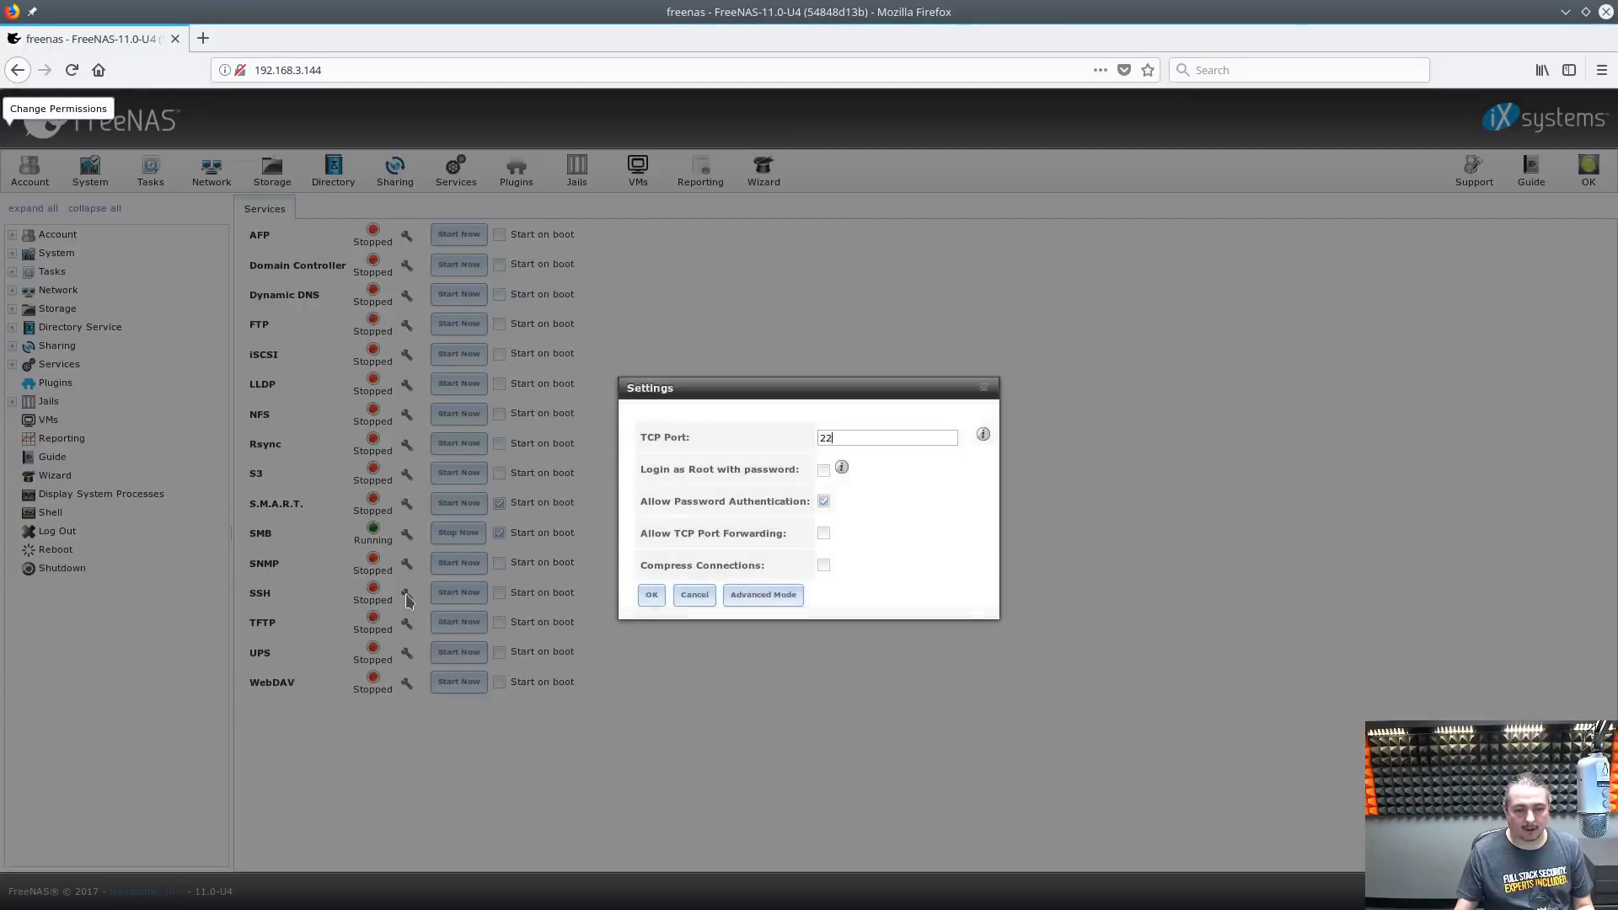
pyautogui.click(823, 471)
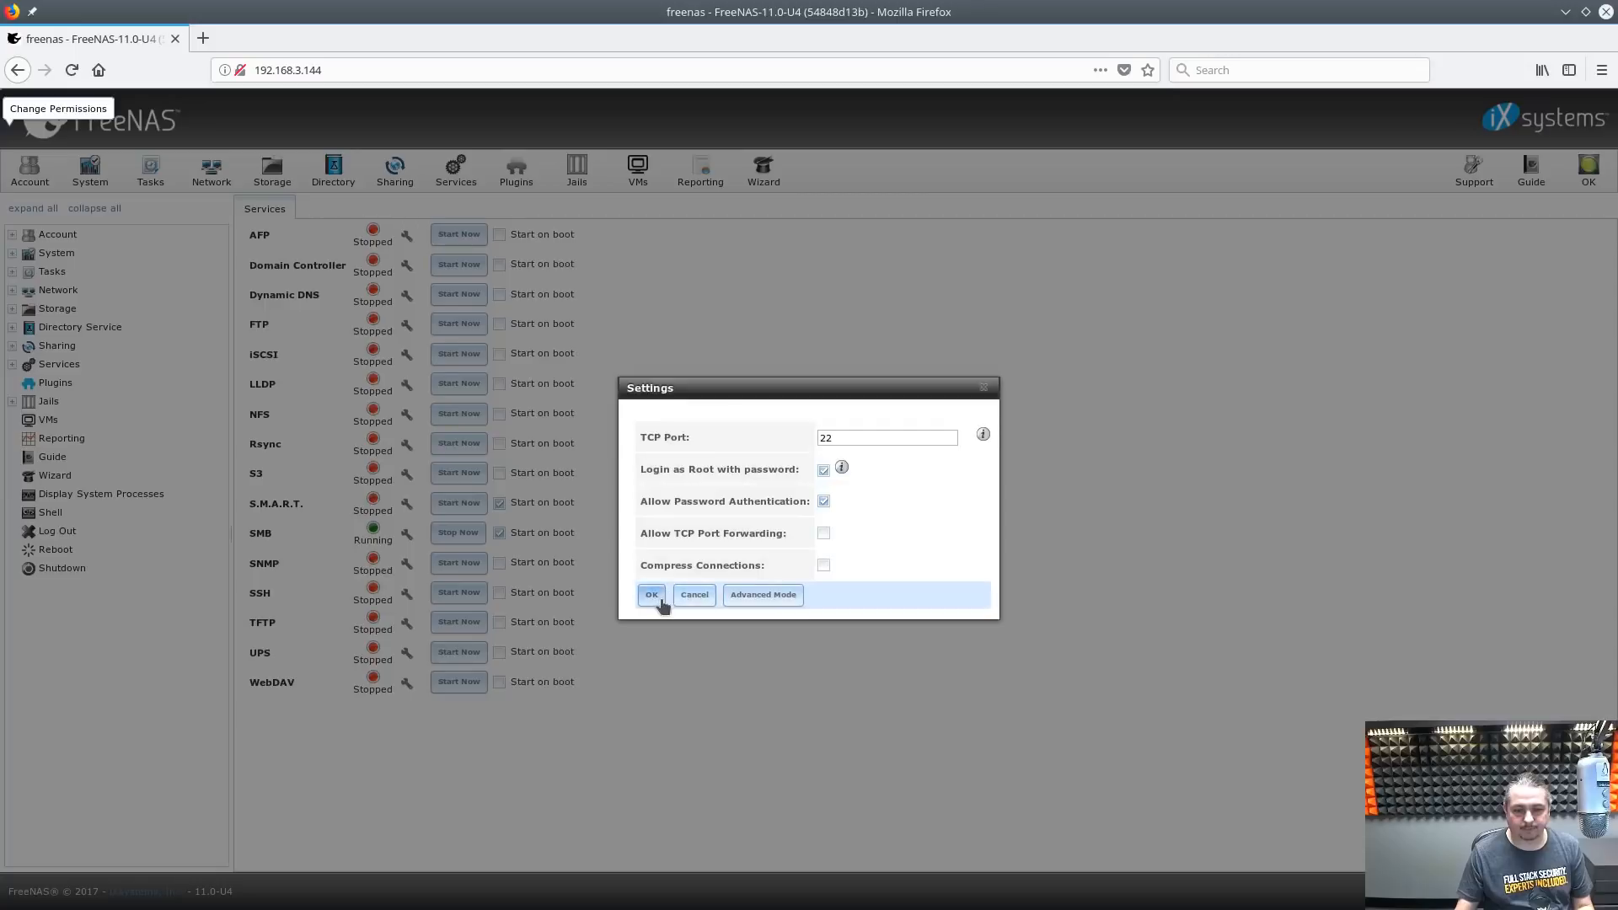
pyautogui.click(653, 596)
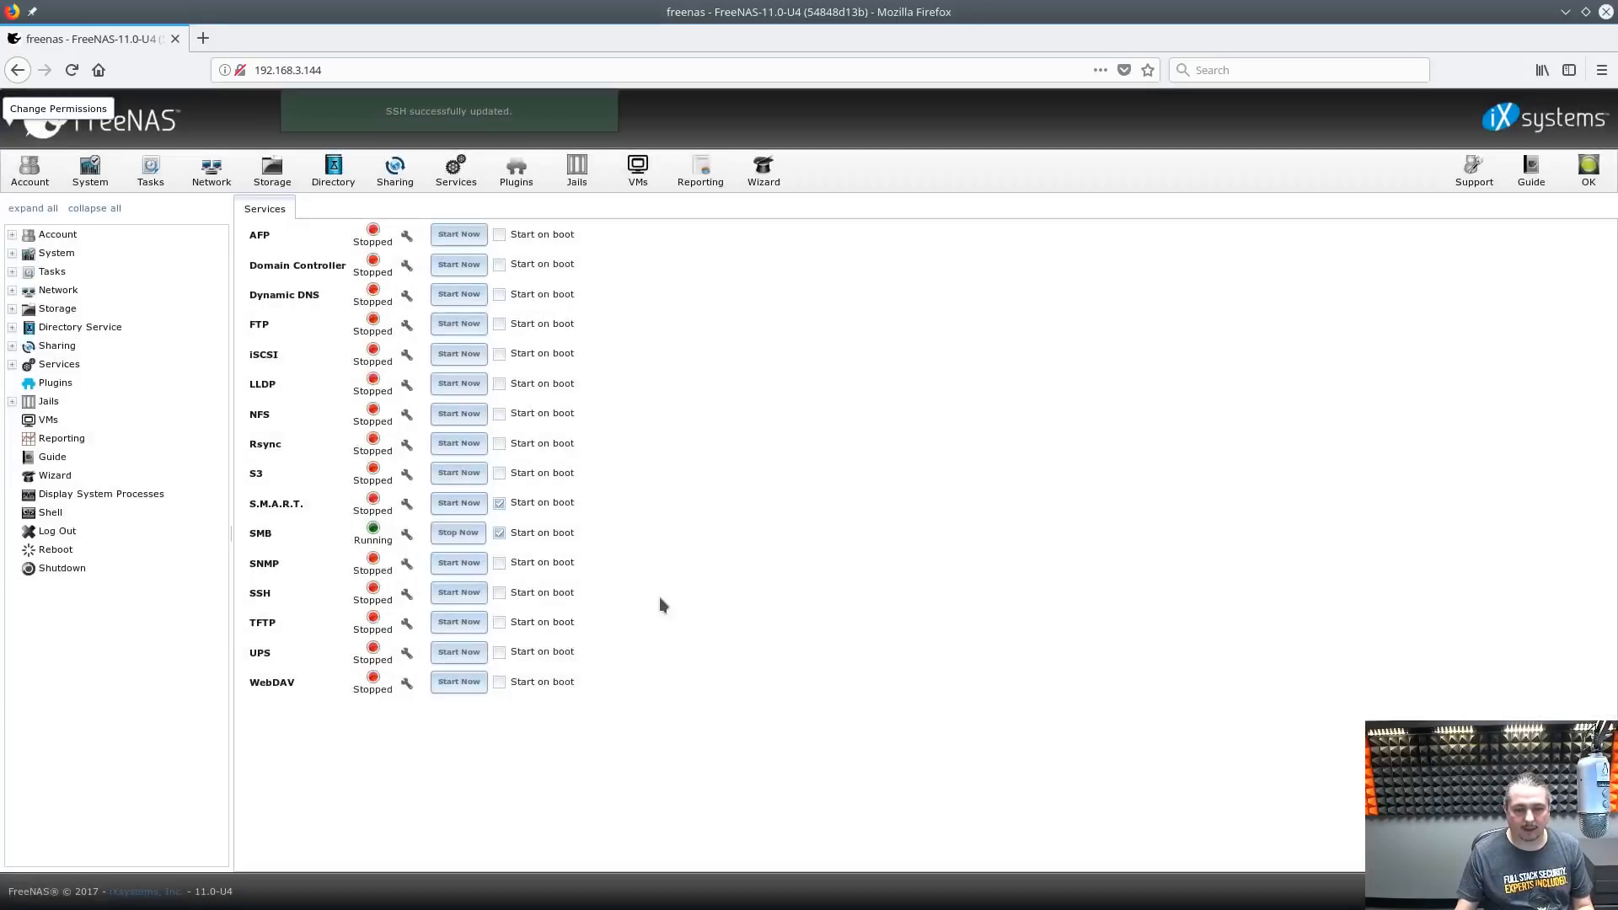
pyautogui.click(499, 592)
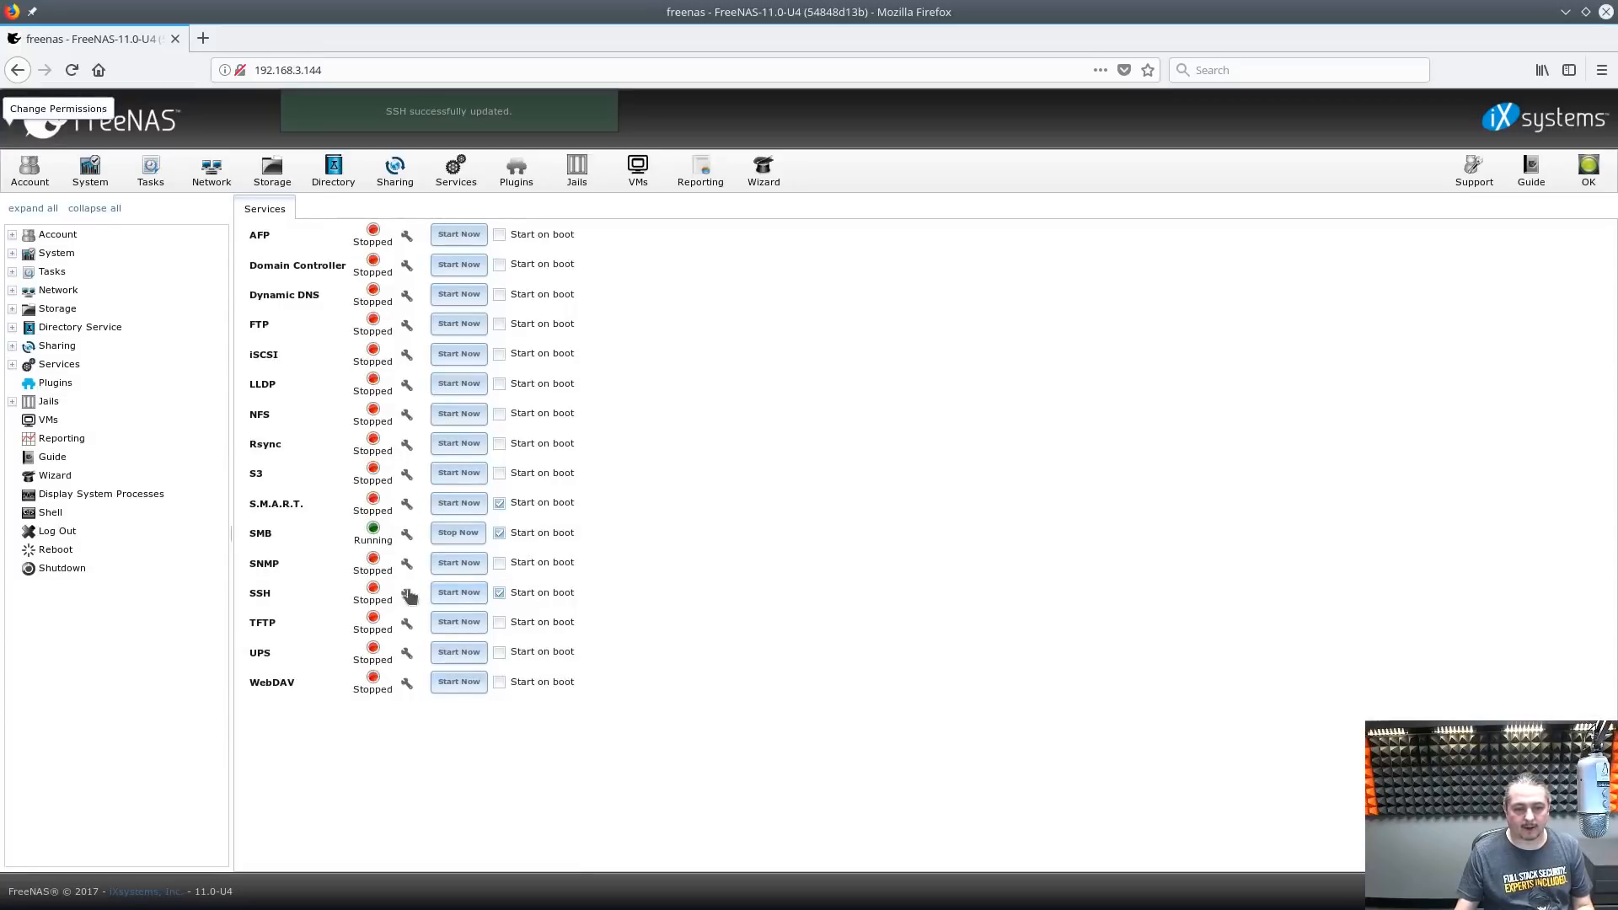
pyautogui.click(446, 593)
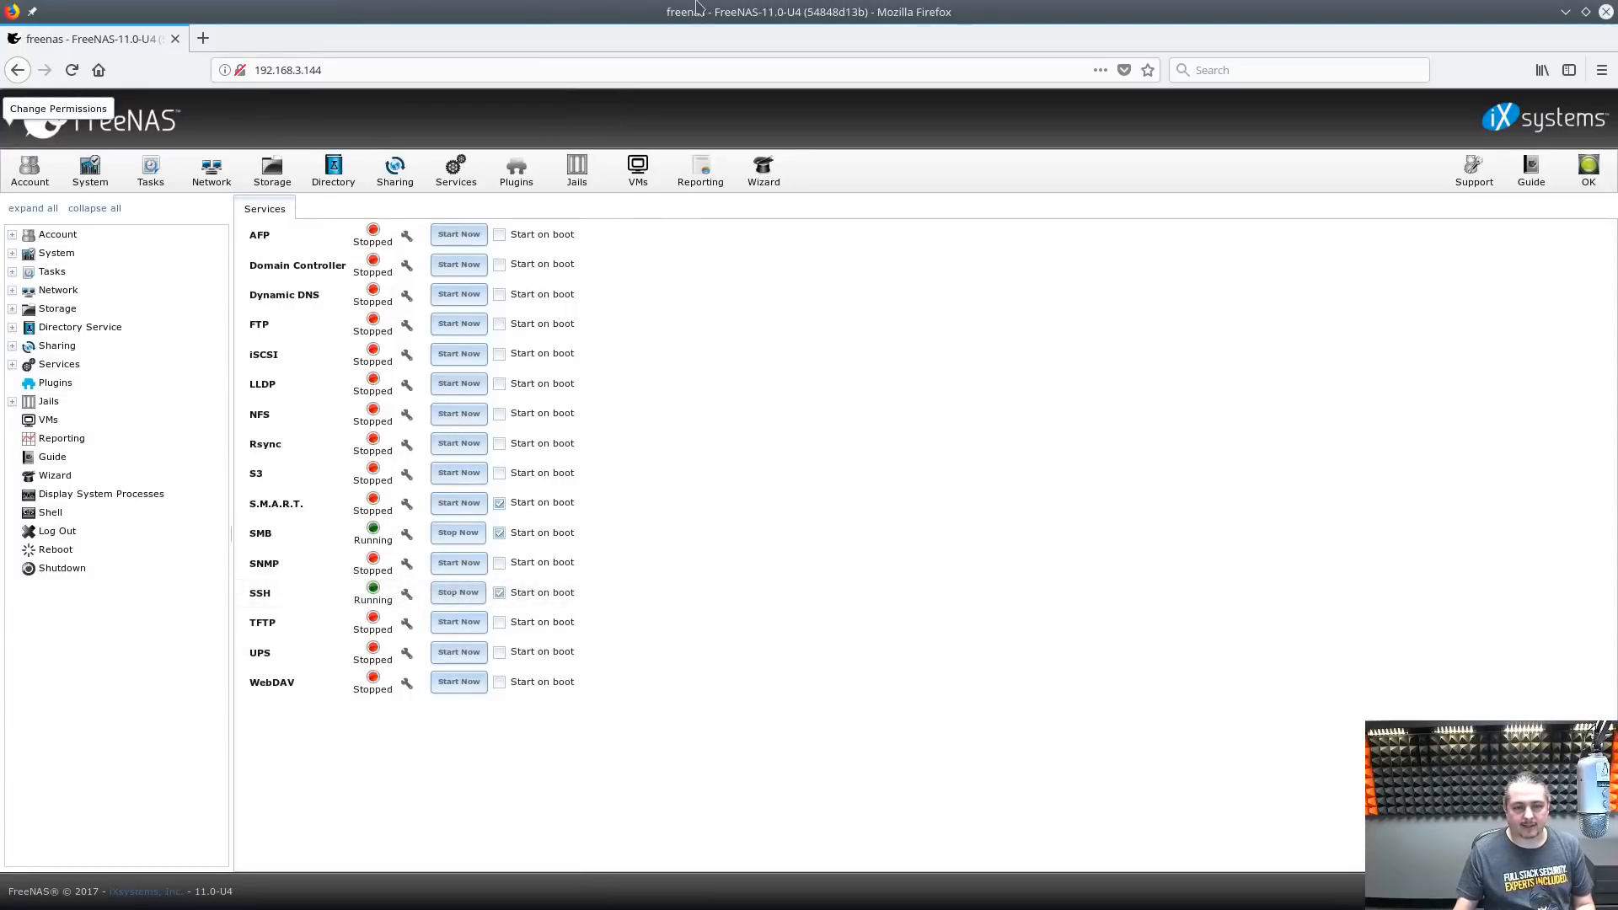
# In the root shell, list /mnt, then cd into /mnt/DrunkTank/Company and list Finance and general Files
pyautogui.hotkey('alt', 'Tab')
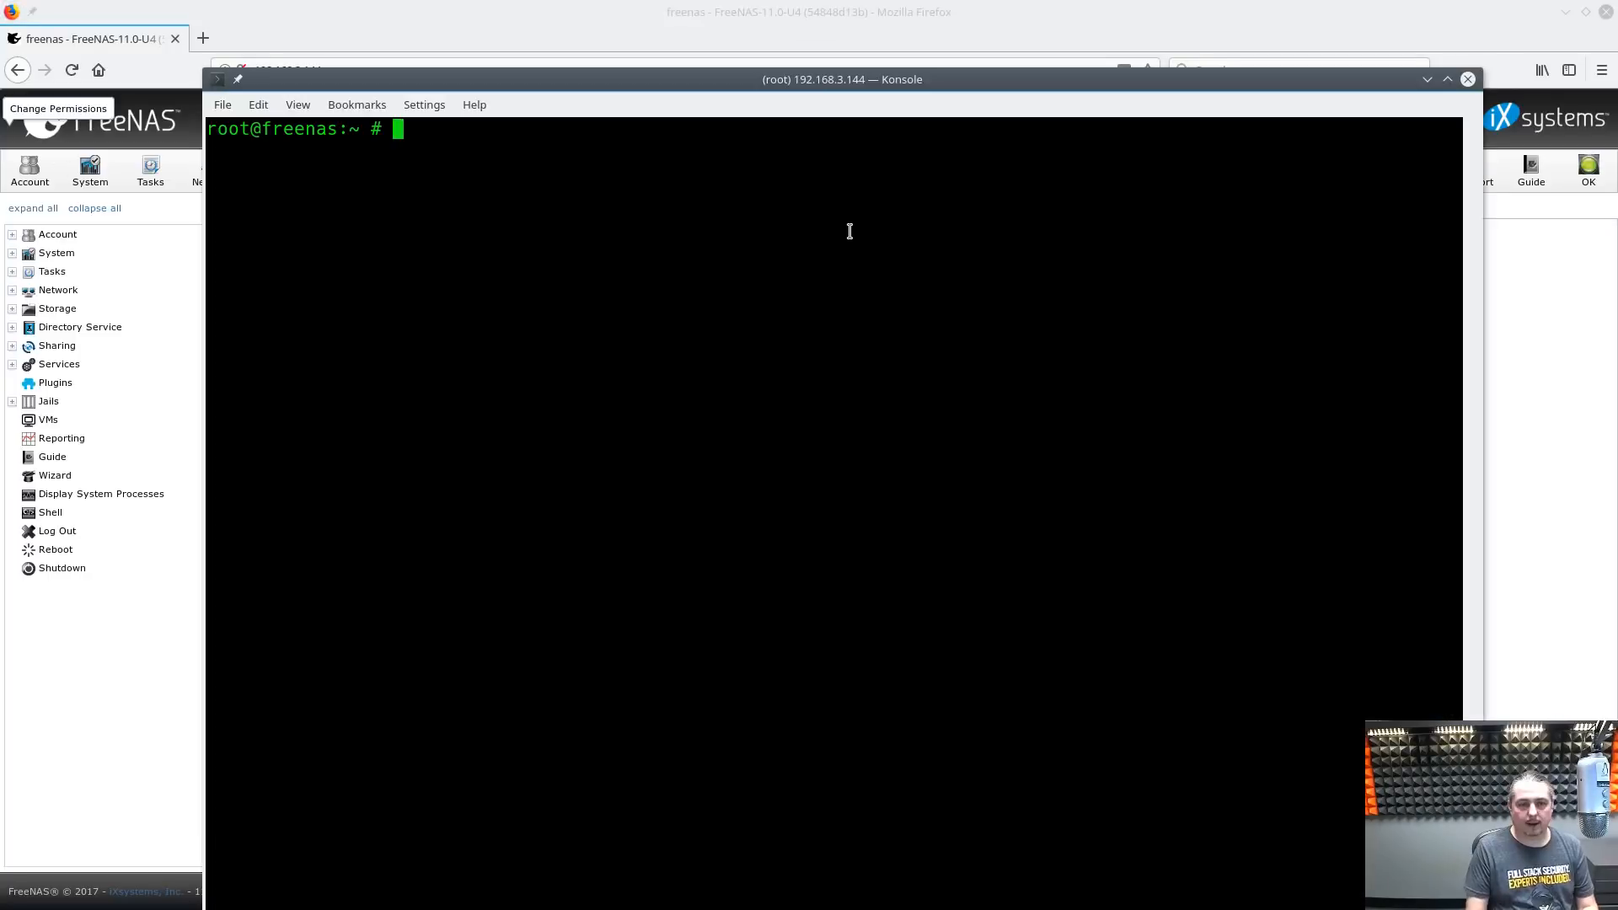
pyautogui.write('cd /mnt/')
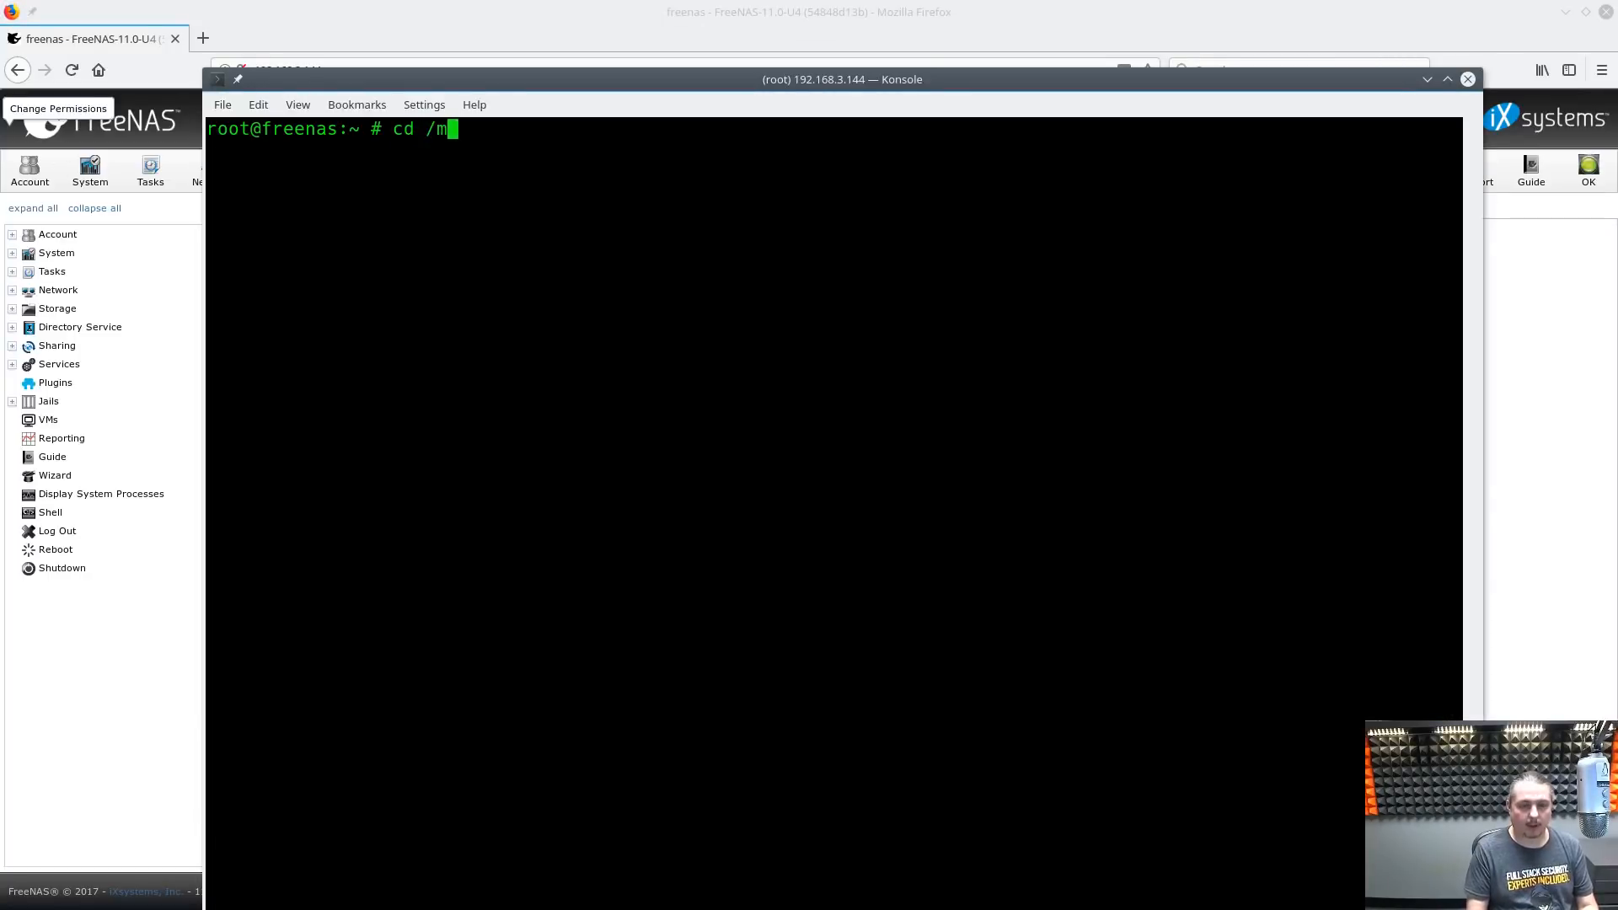
pyautogui.press('Return')
pyautogui.write('ls')
pyautogui.press('Return')
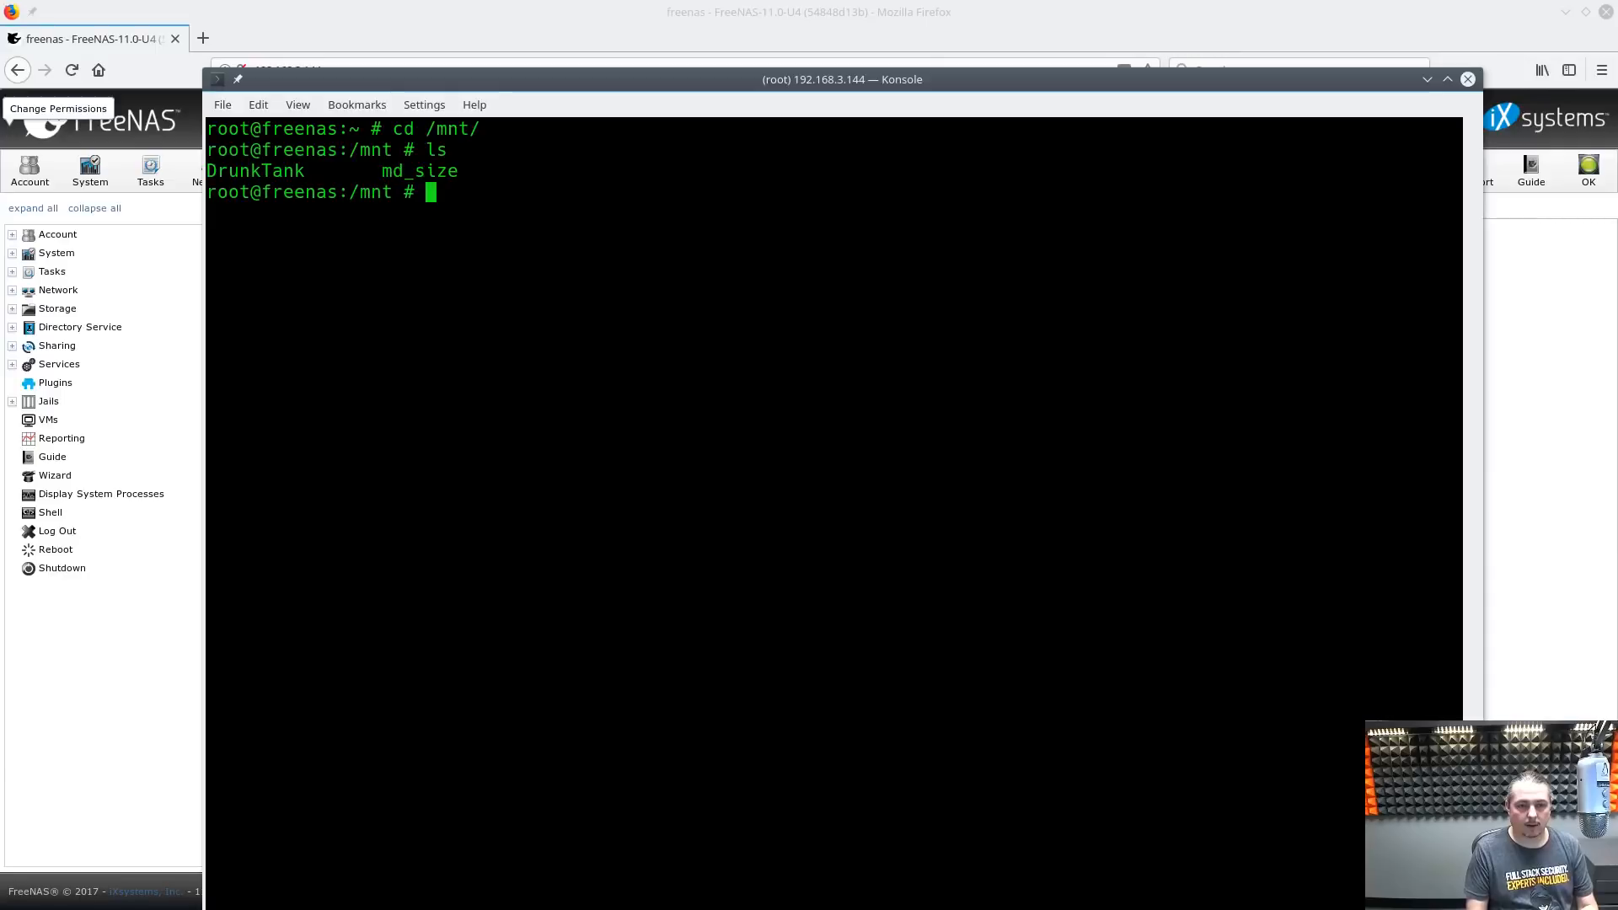
pyautogui.write('cd D')
pyautogui.press('Tab')
pyautogui.press('Tab')
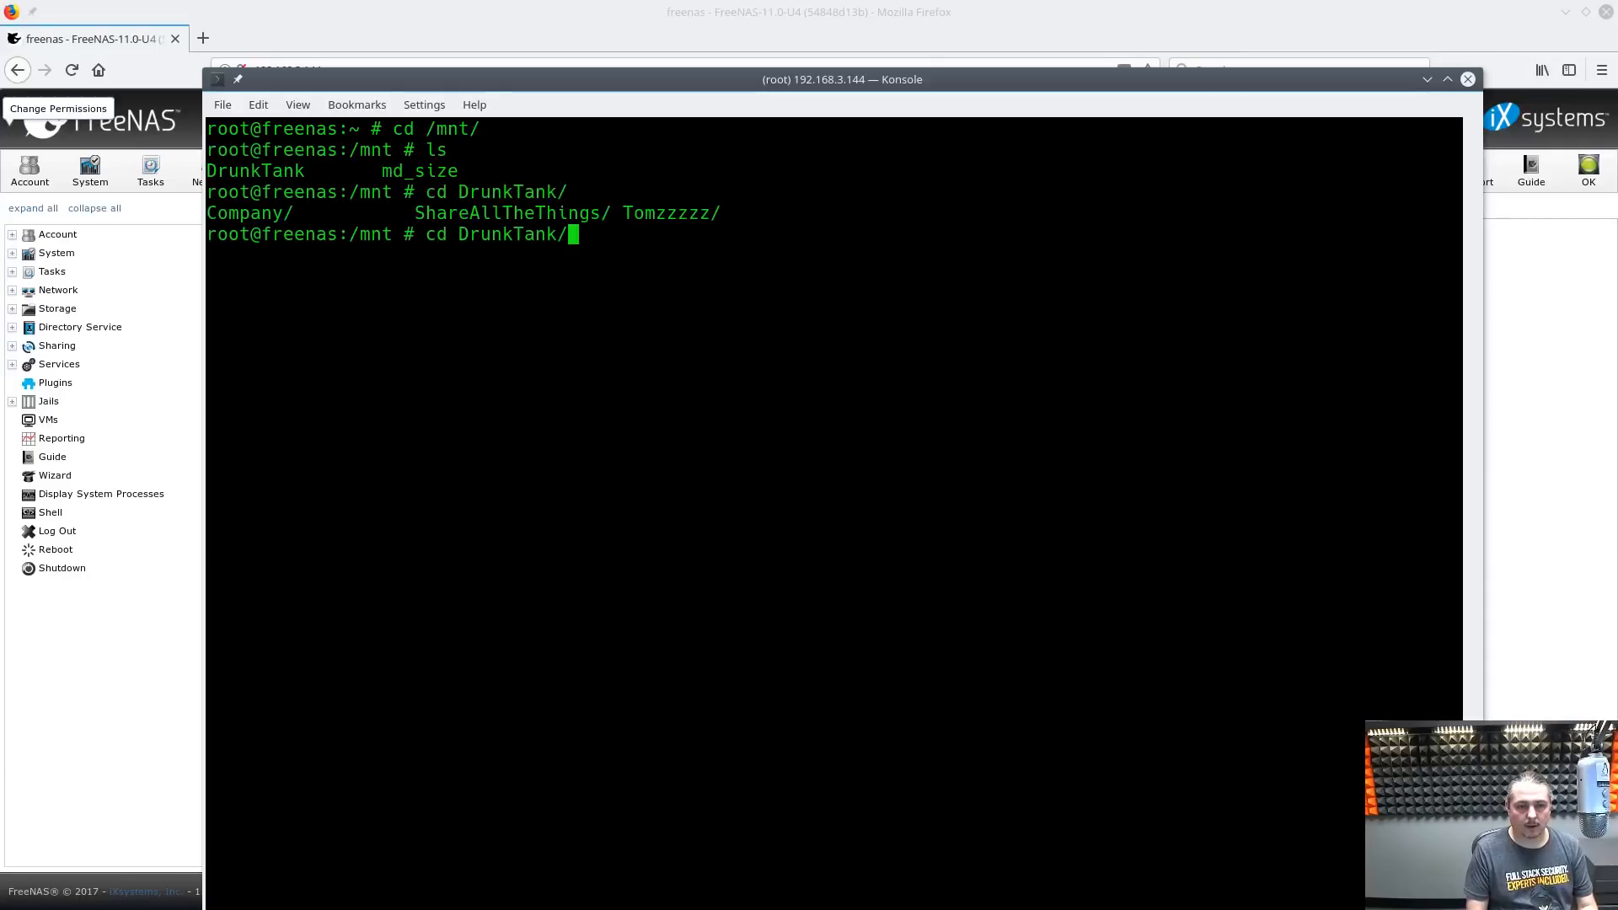
pyautogui.write('C')
pyautogui.press('Tab')
pyautogui.press('Return')
pyautogui.write('ls')
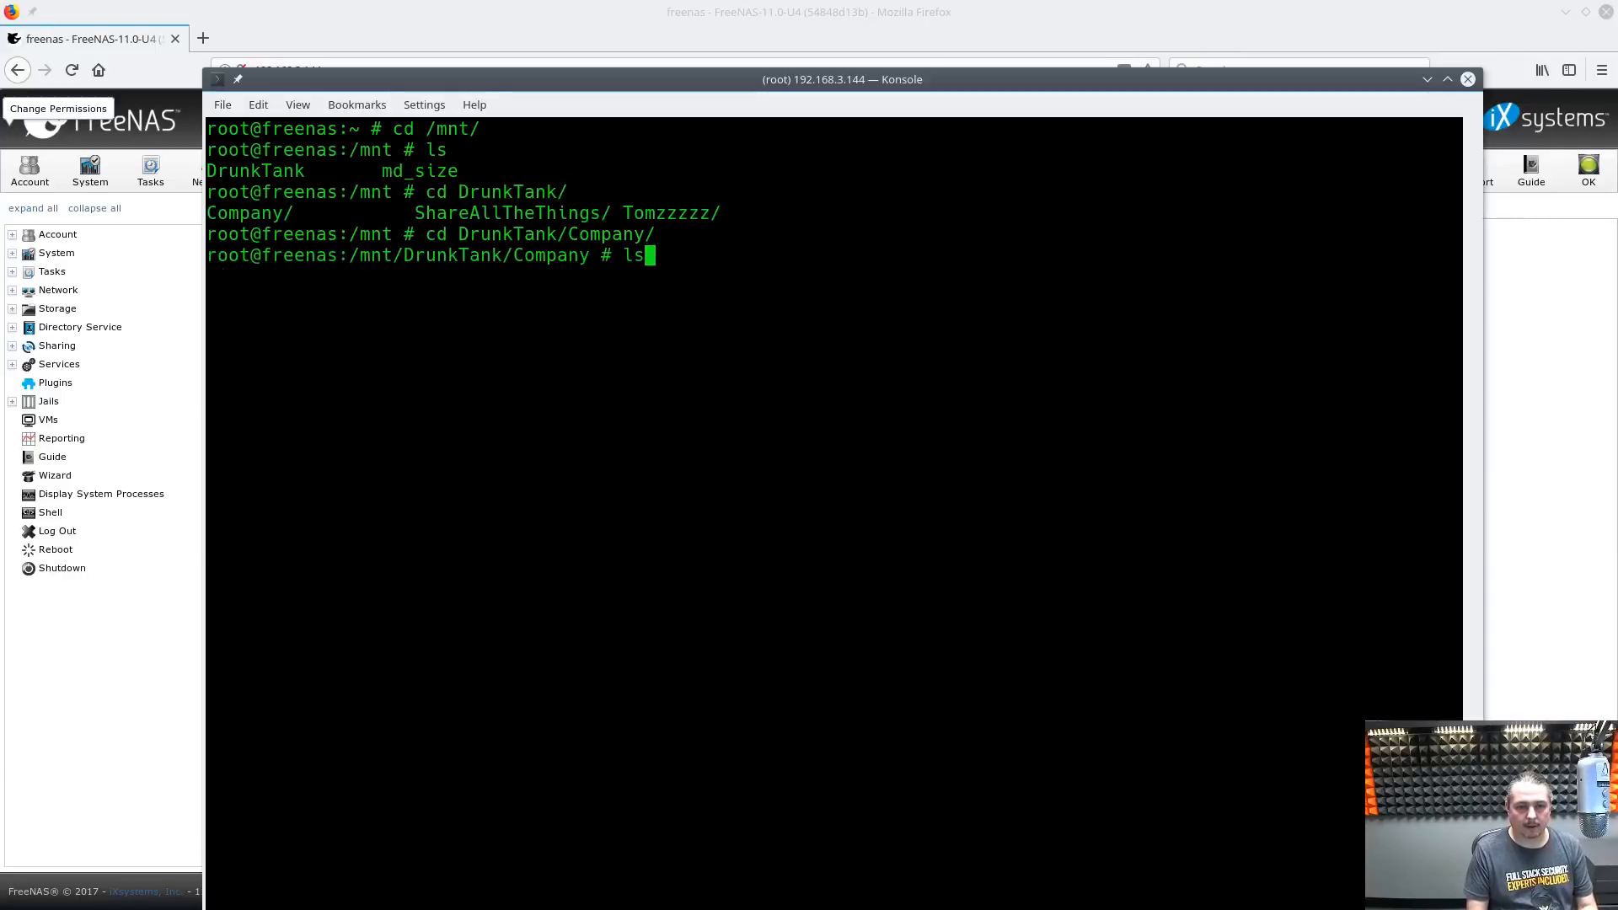
pyautogui.press('Return')
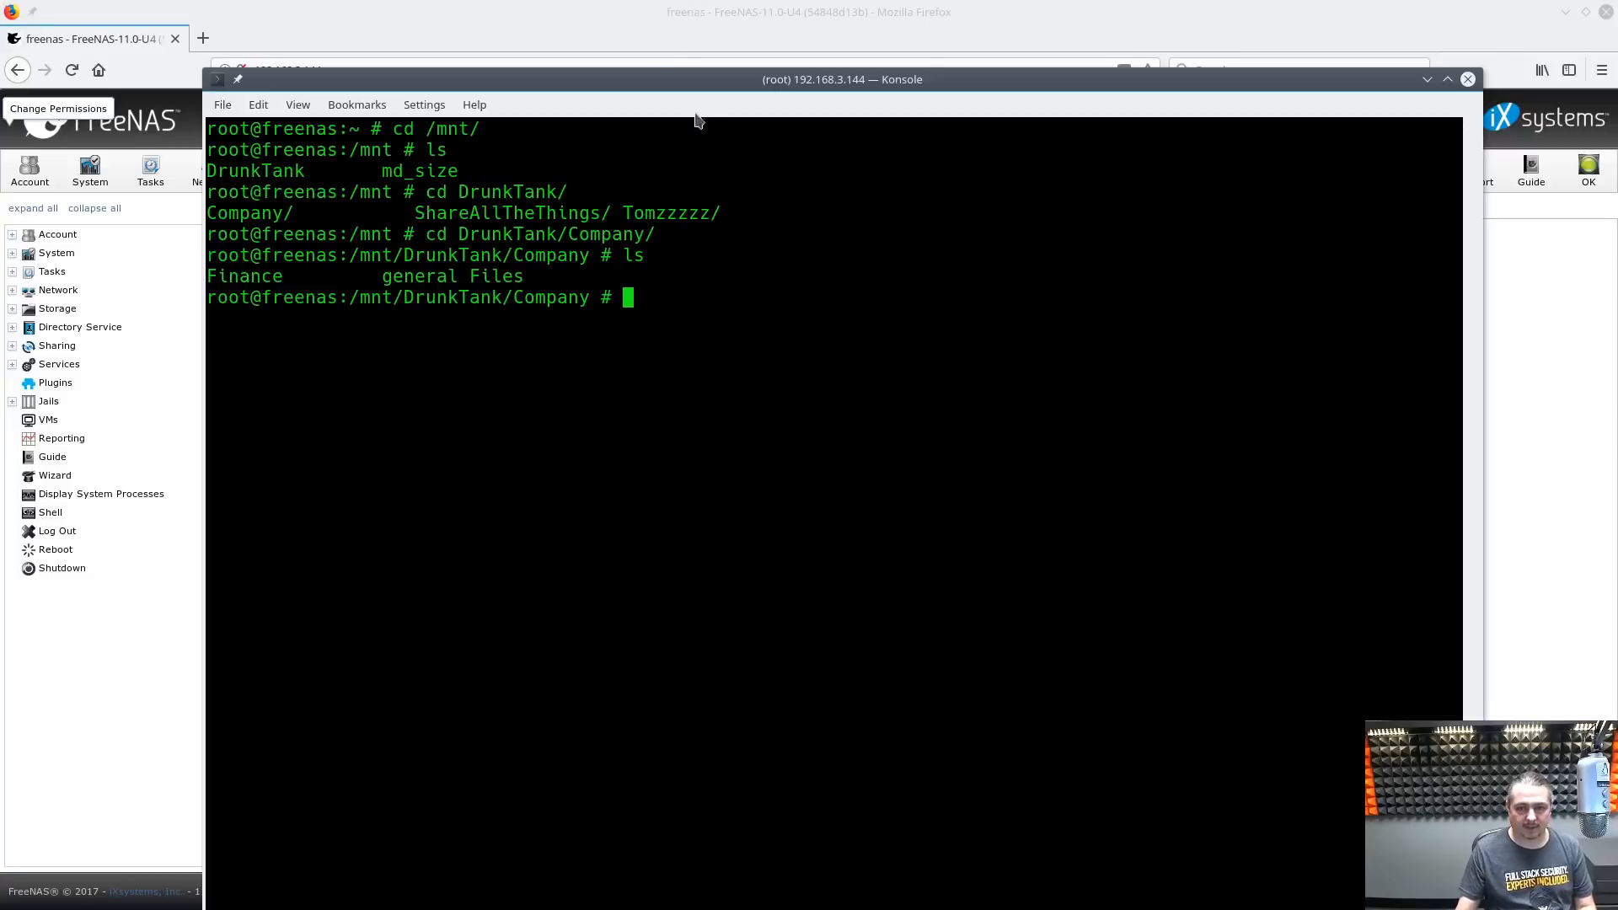
pyautogui.moveTo(696, 85); pyautogui.dragTo(1617, 187)
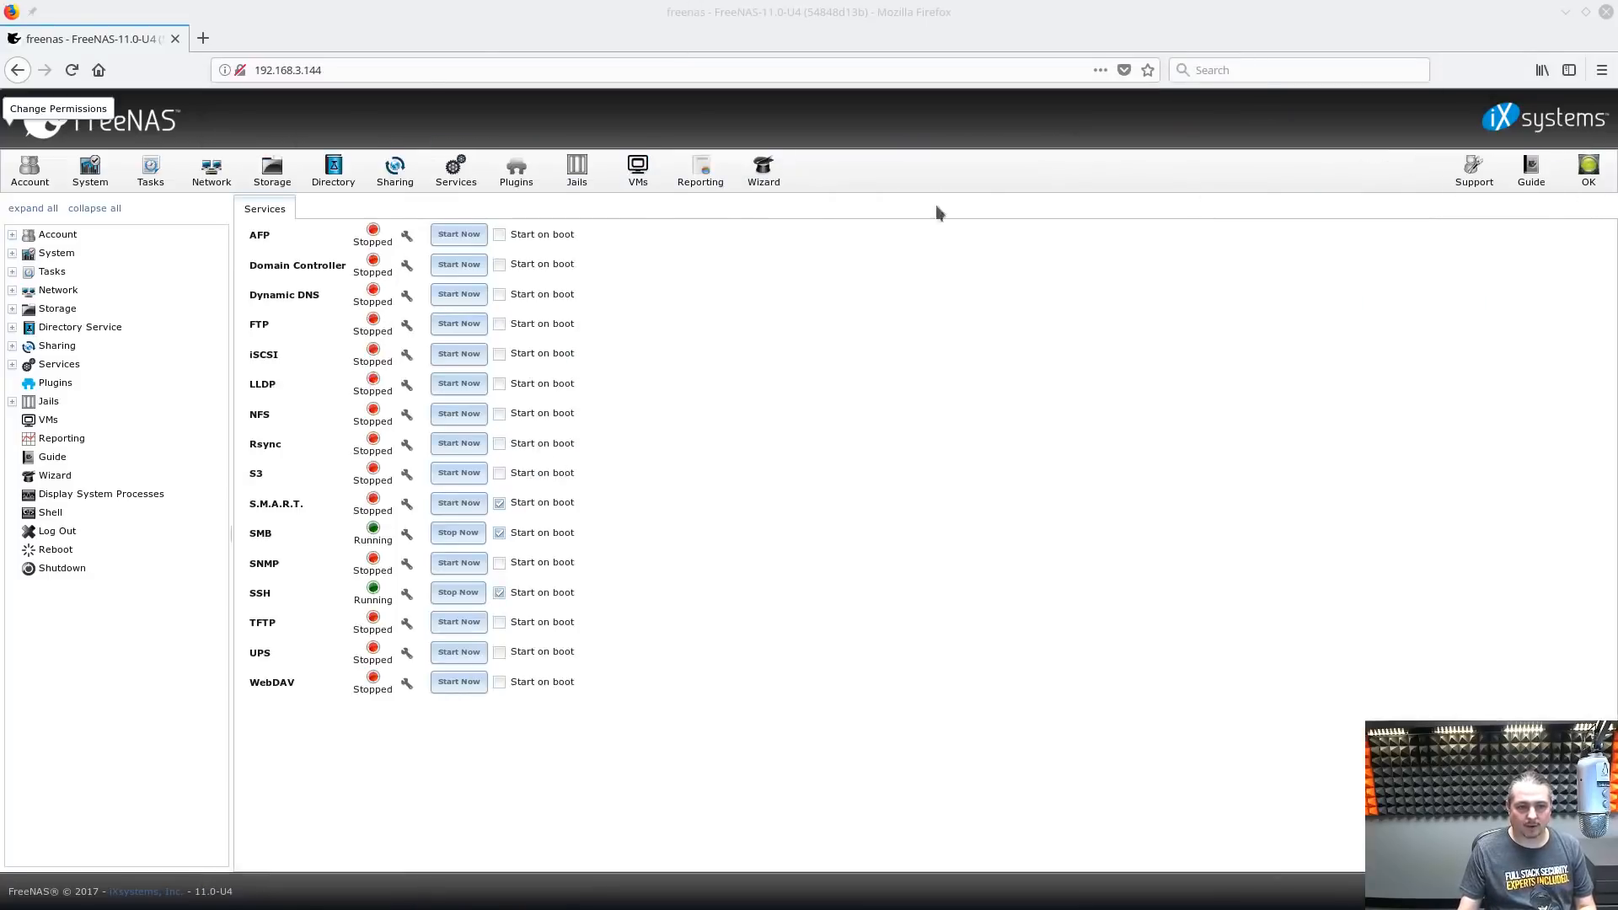
# Log off Windows and sign back in to start a fresh session
pyautogui.doubleClick(1026, 8)
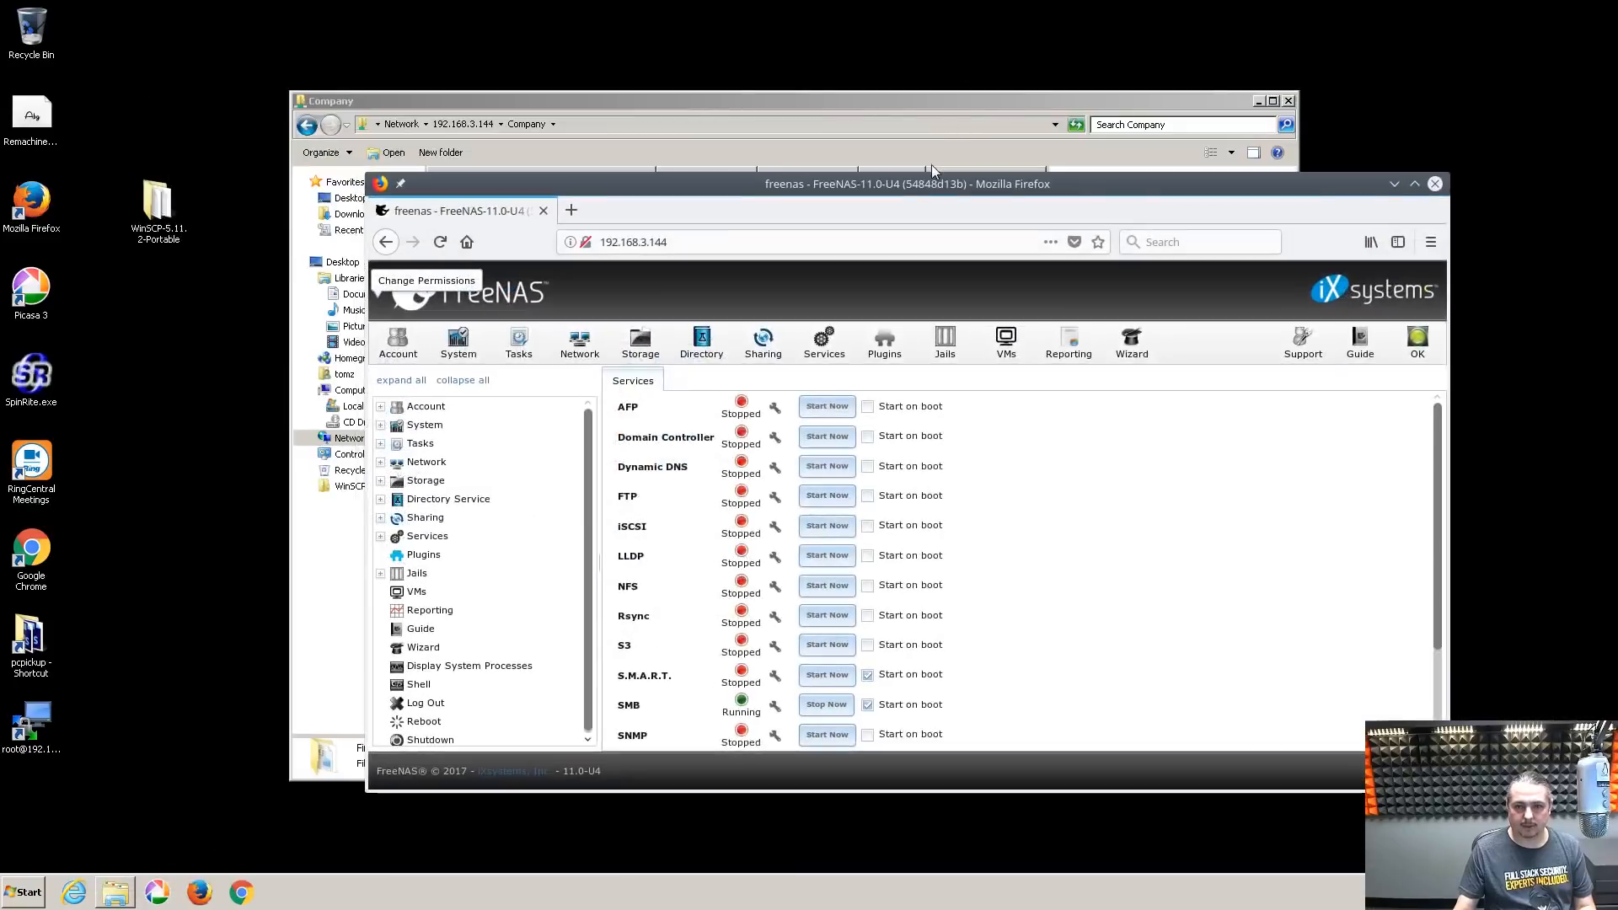
pyautogui.click(922, 94)
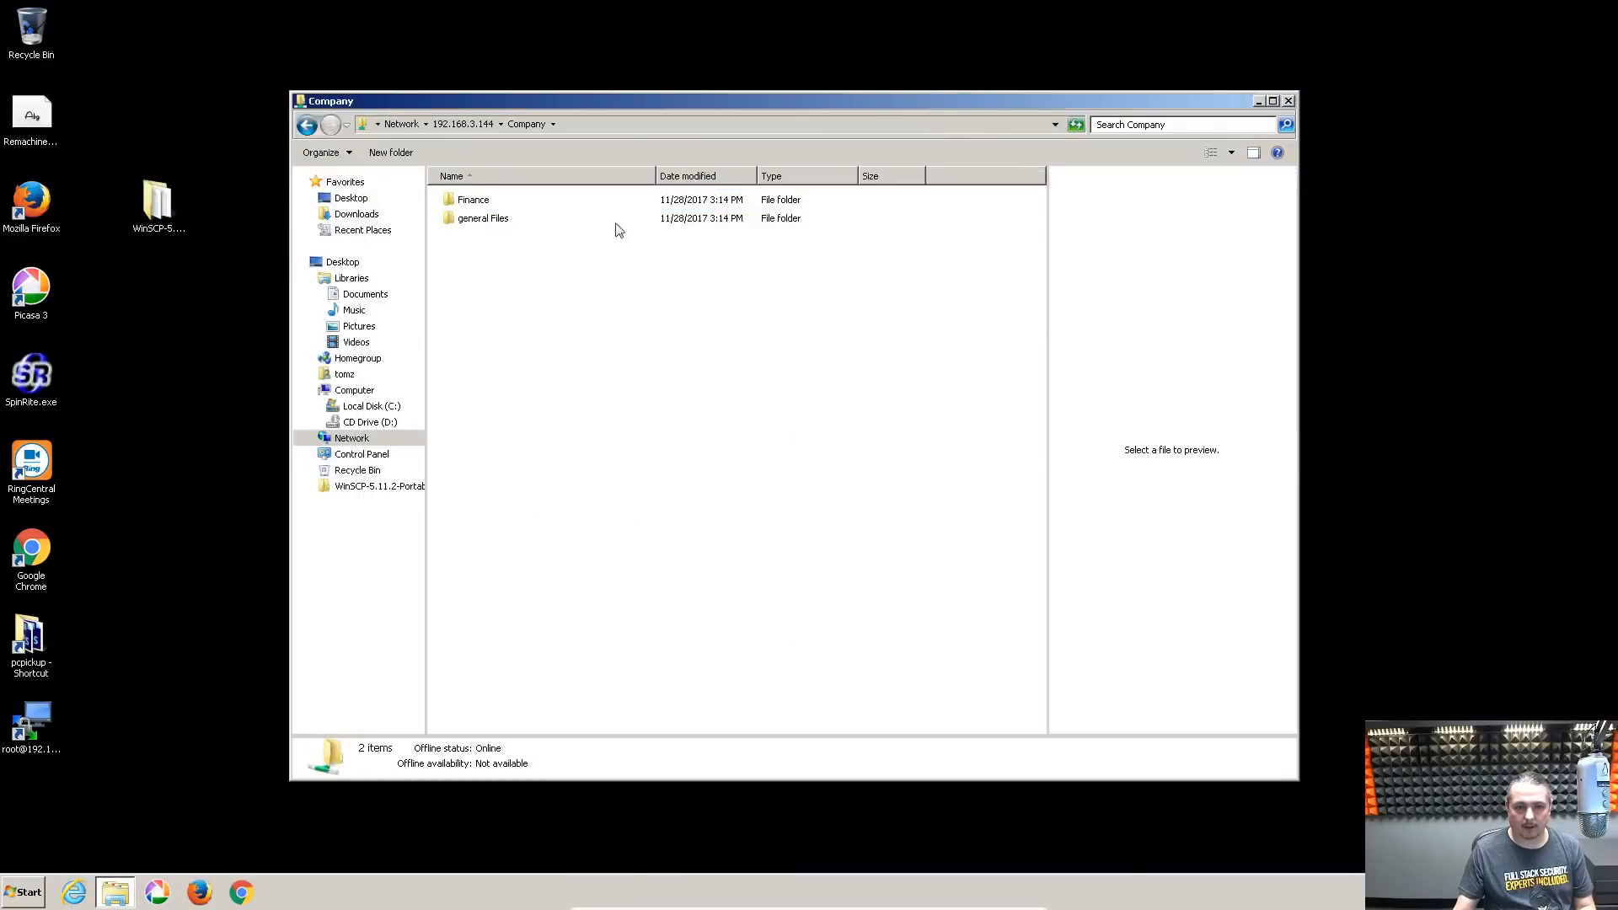
pyautogui.click(38, 892)
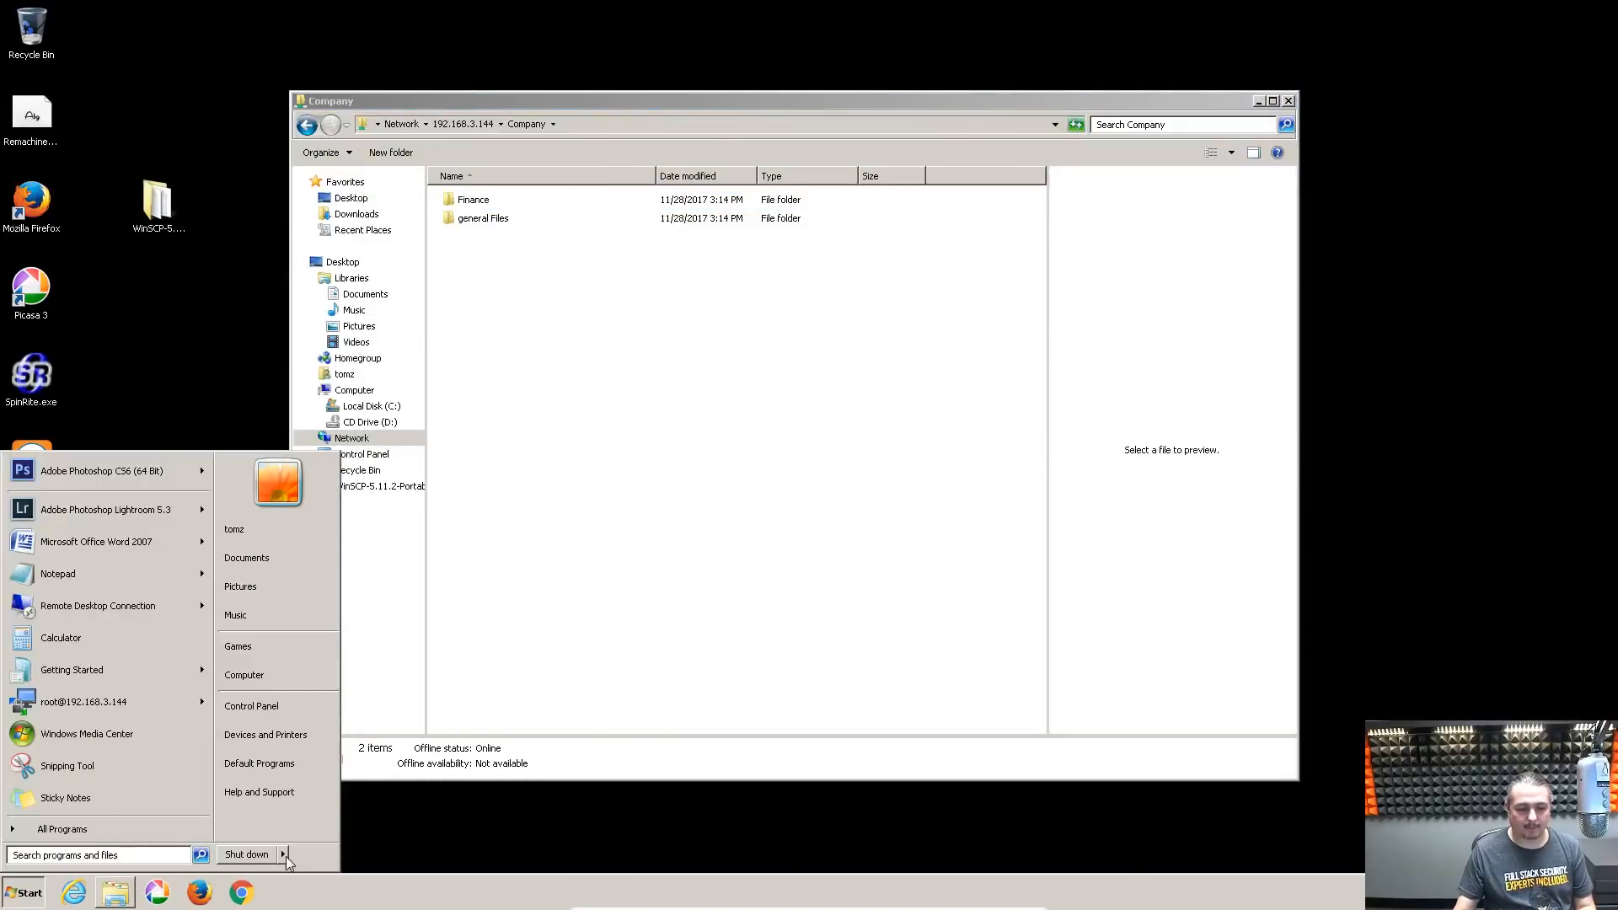
pyautogui.click(285, 854)
pyautogui.click(341, 797)
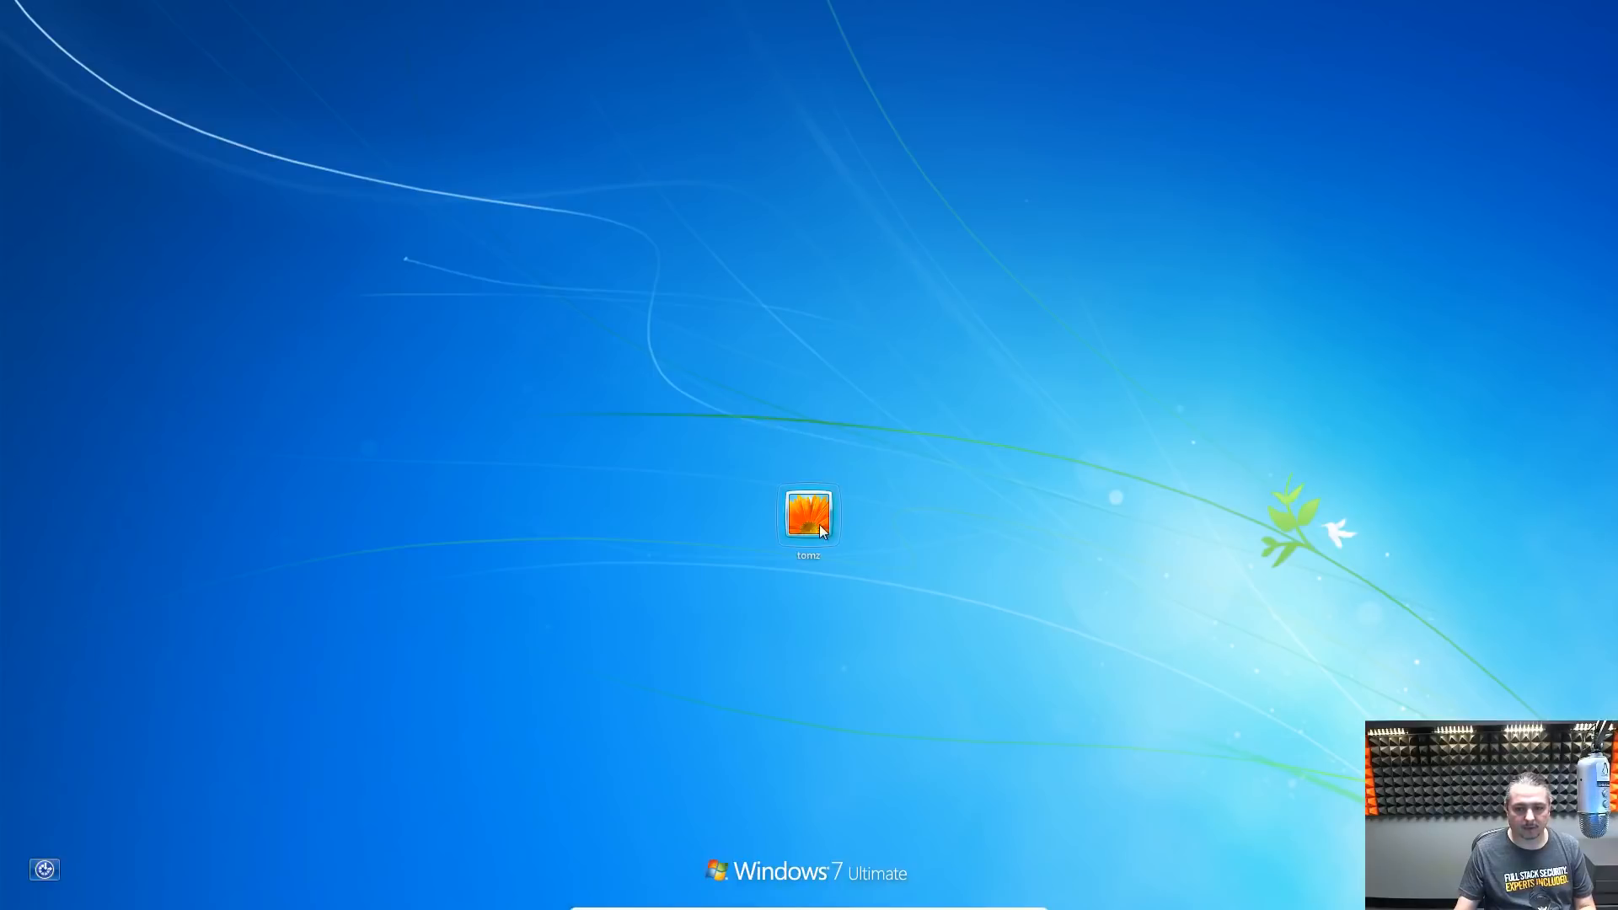
pyautogui.click(822, 529)
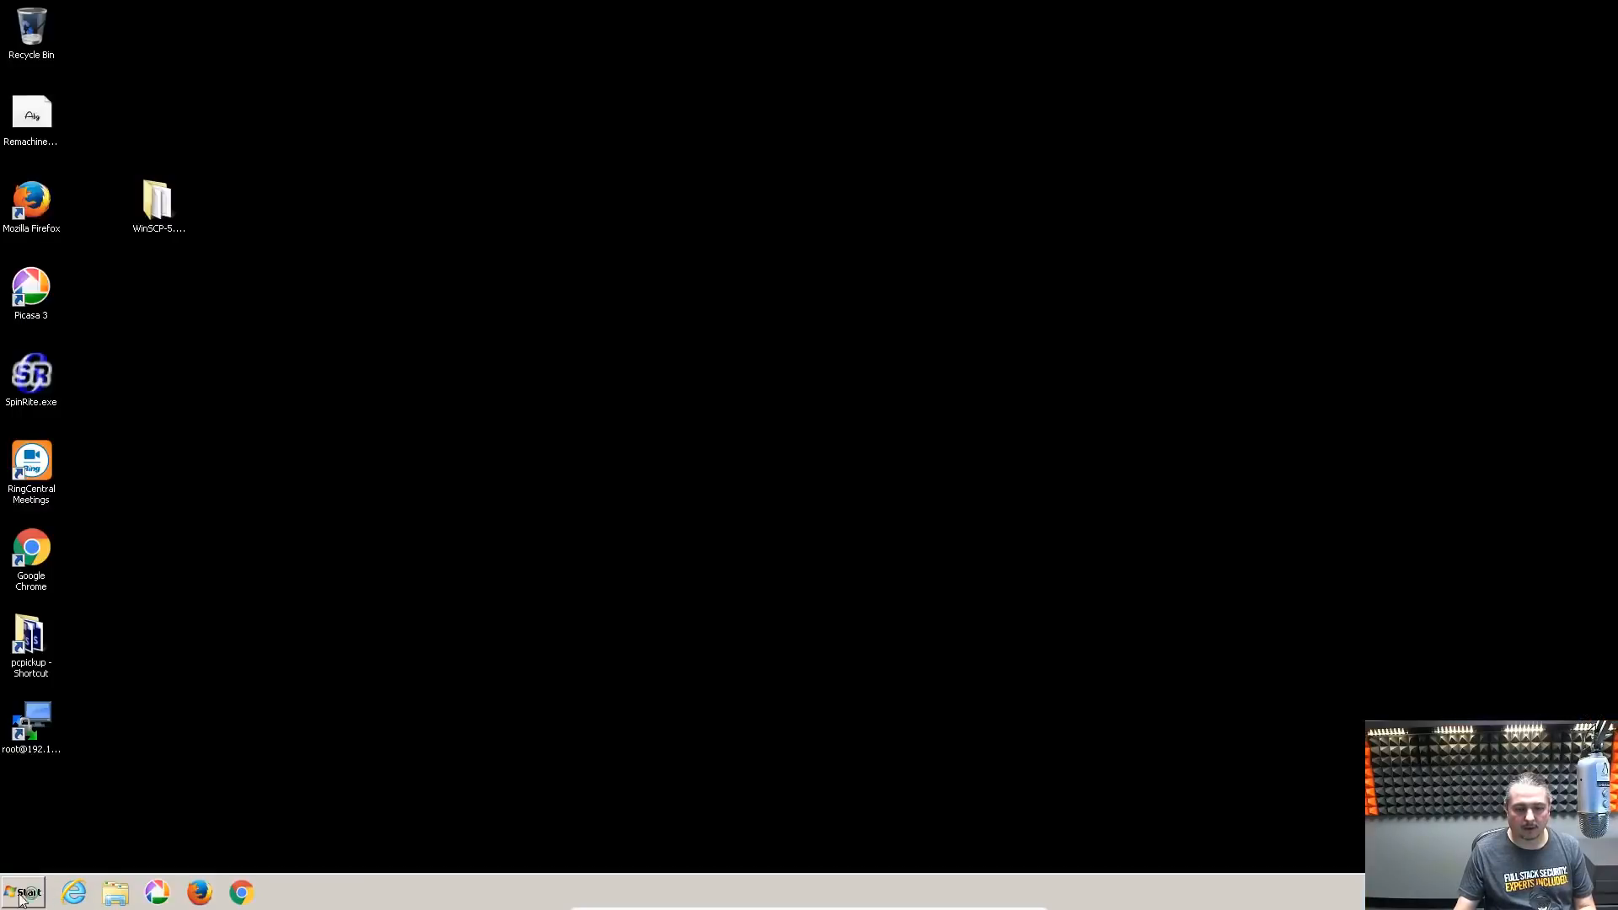
# Open \\192.168.3.144 and the Company share, signing in with the new user's name and password
pyautogui.click(23, 892)
pyautogui.click(69, 858)
pyautogui.write('\\\\')
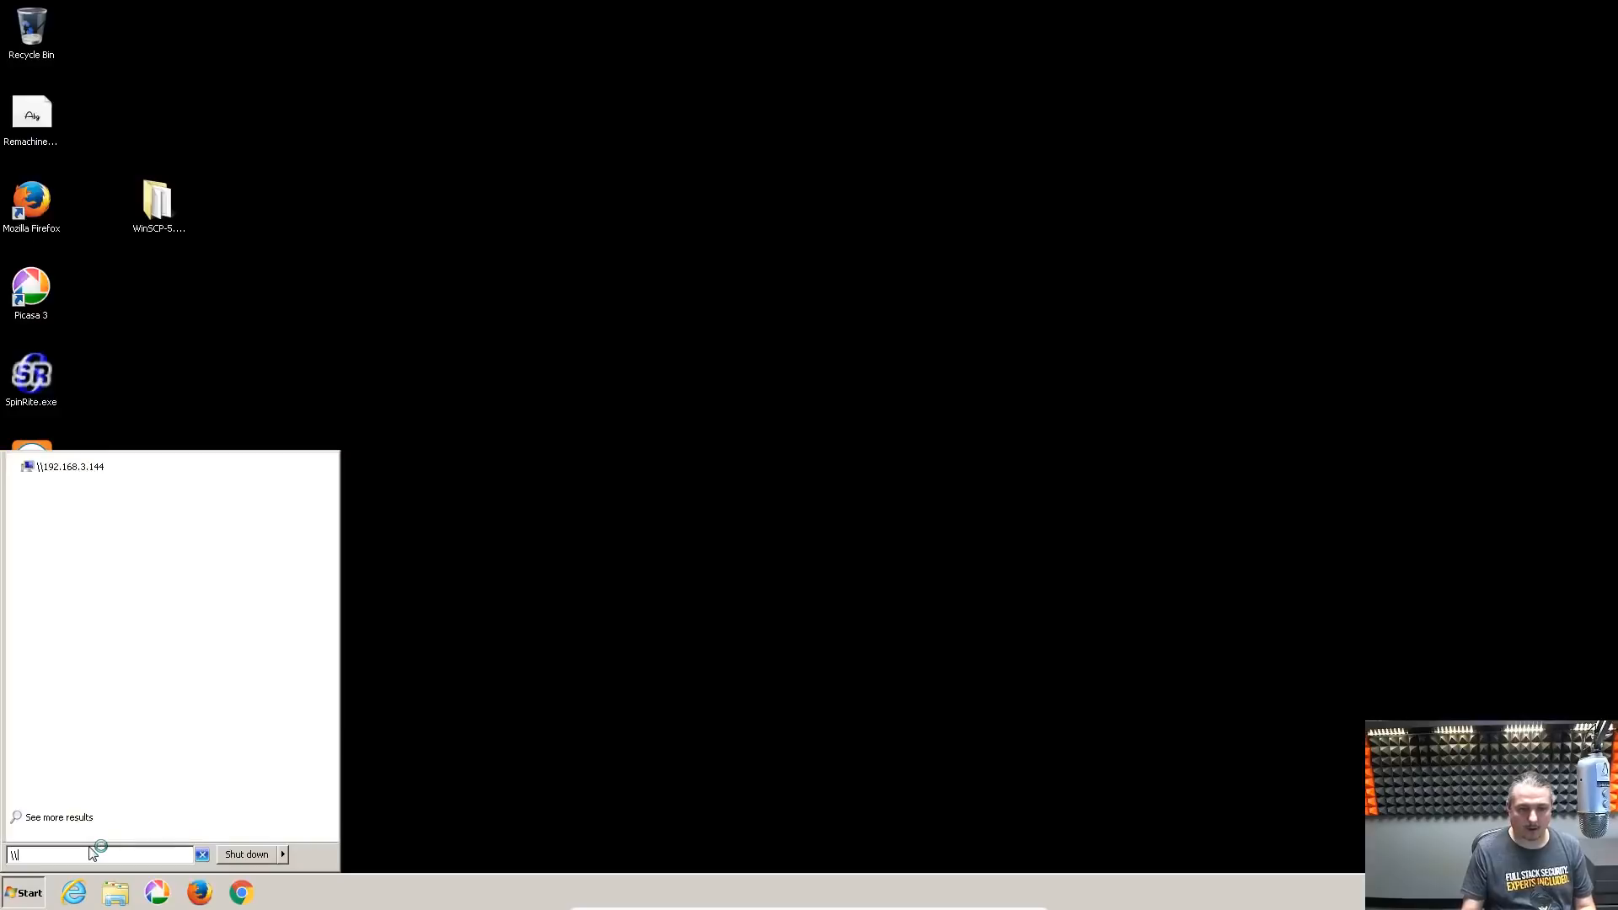
pyautogui.press('Down')
pyautogui.press('Return')
pyautogui.doubleClick(484, 196)
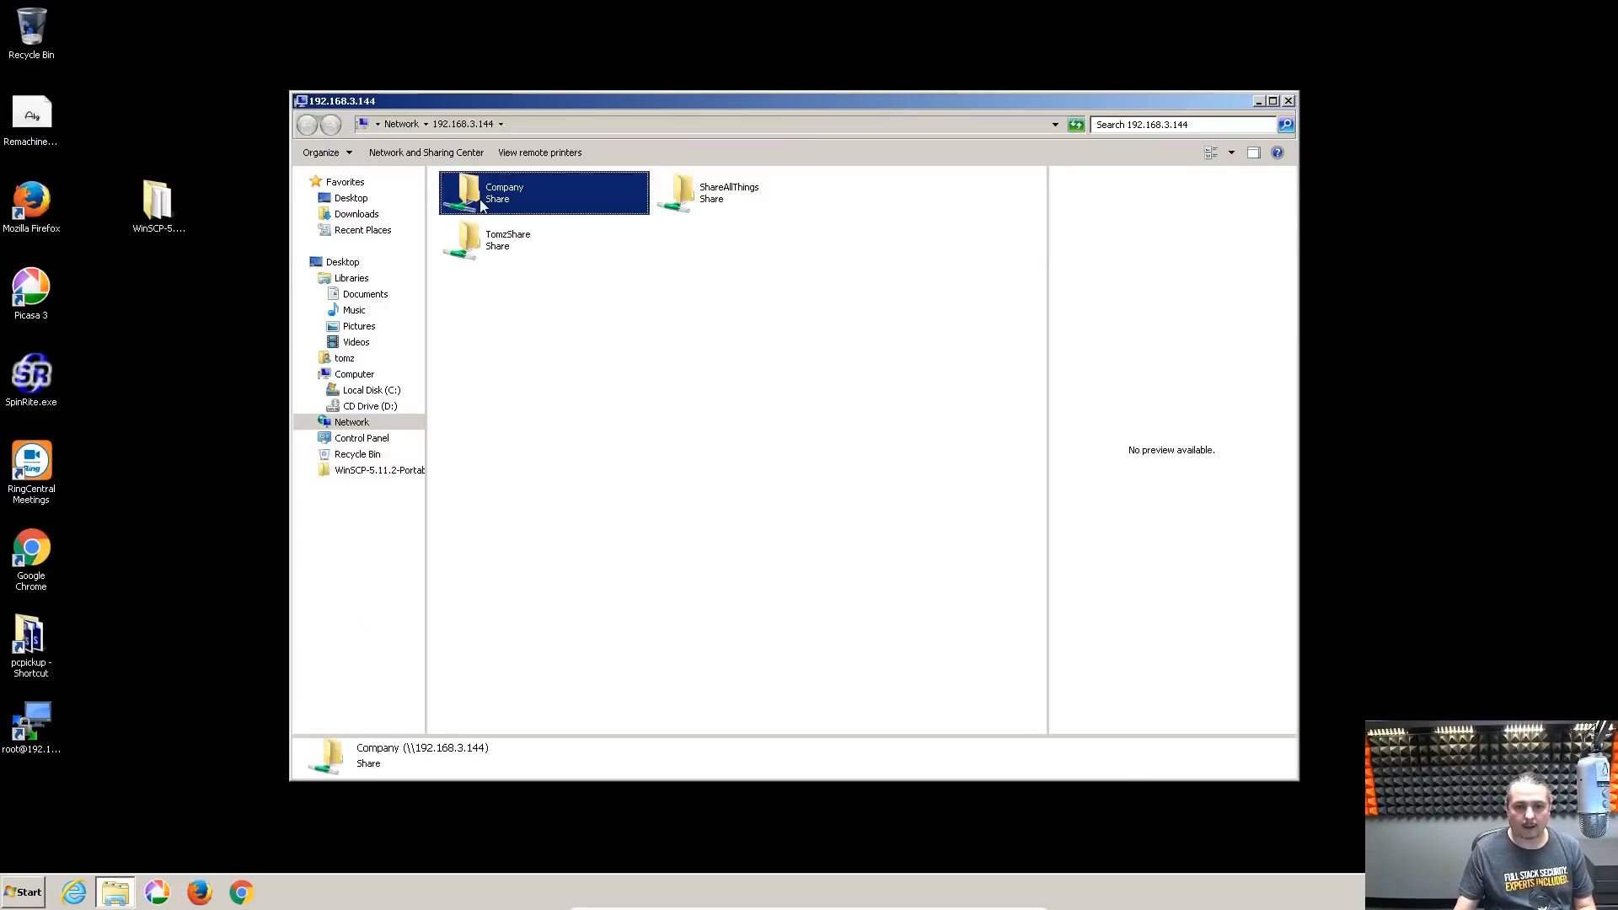
pyautogui.write('bob')
pyautogui.press('Tab')
pyautogui.write('••')
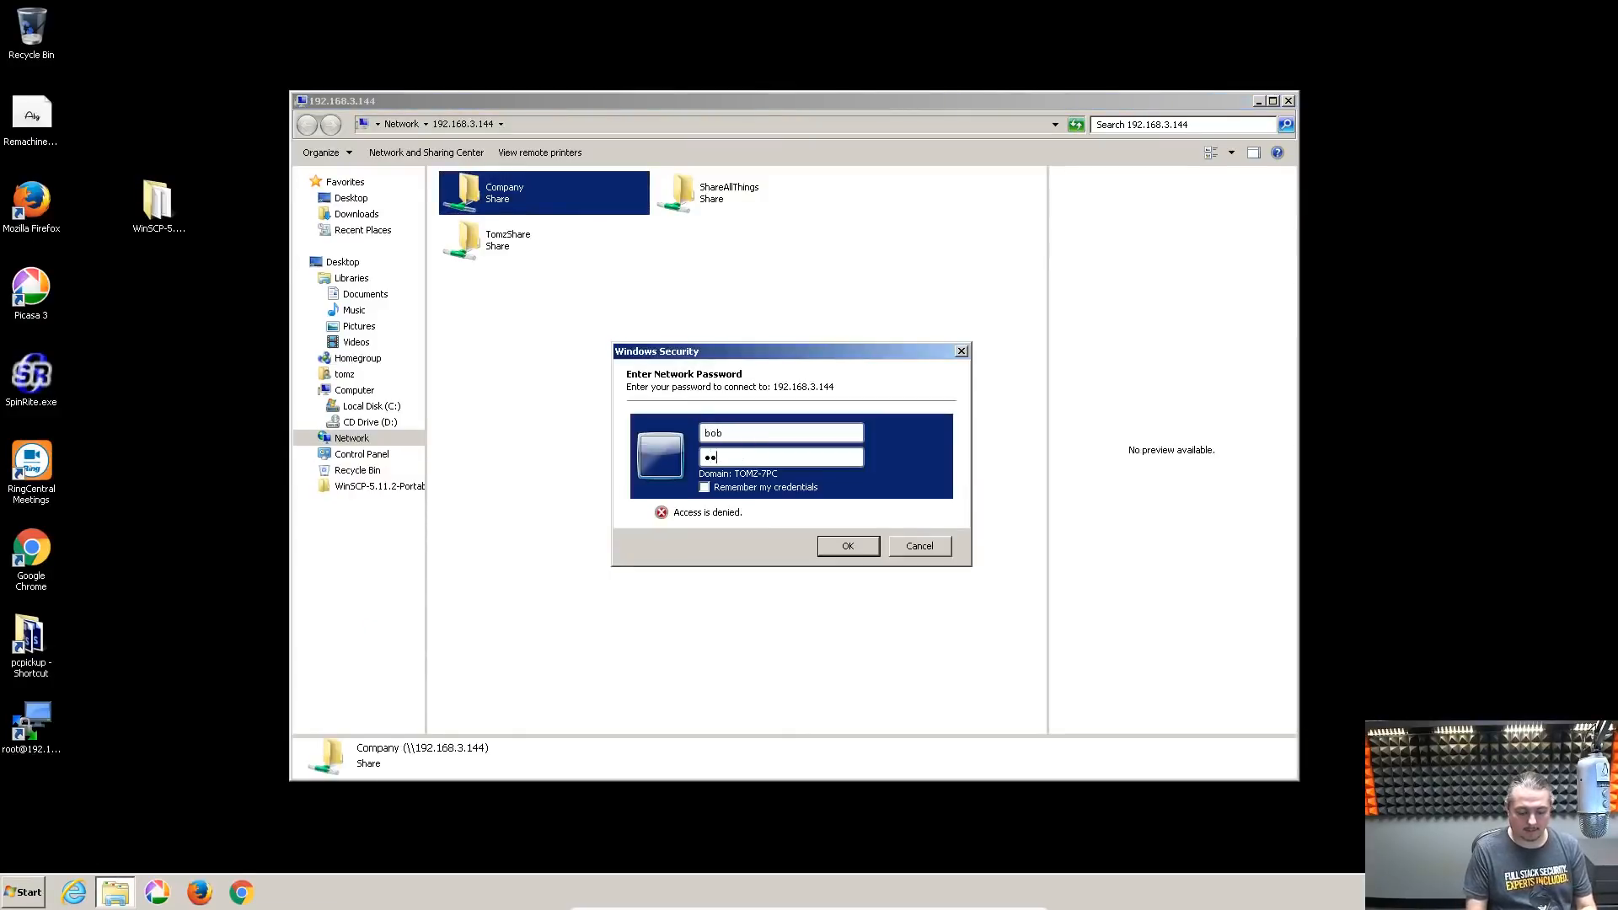
pyautogui.press('Return')
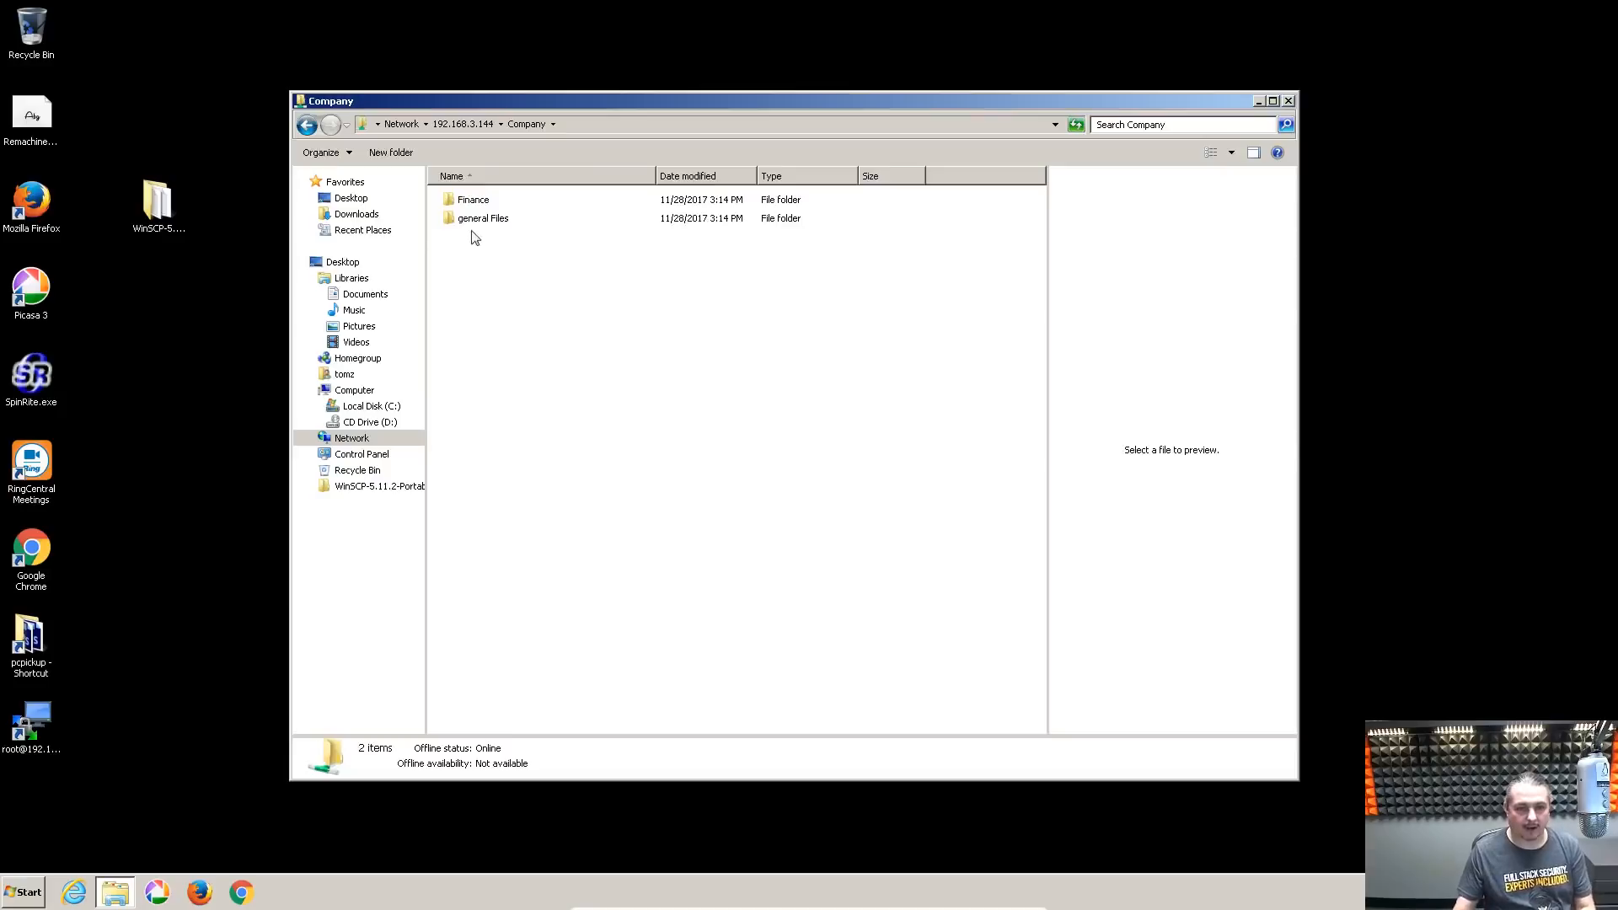
# Browse into the Finance and general Files folders, returning to Company after each
pyautogui.doubleClick(474, 202)
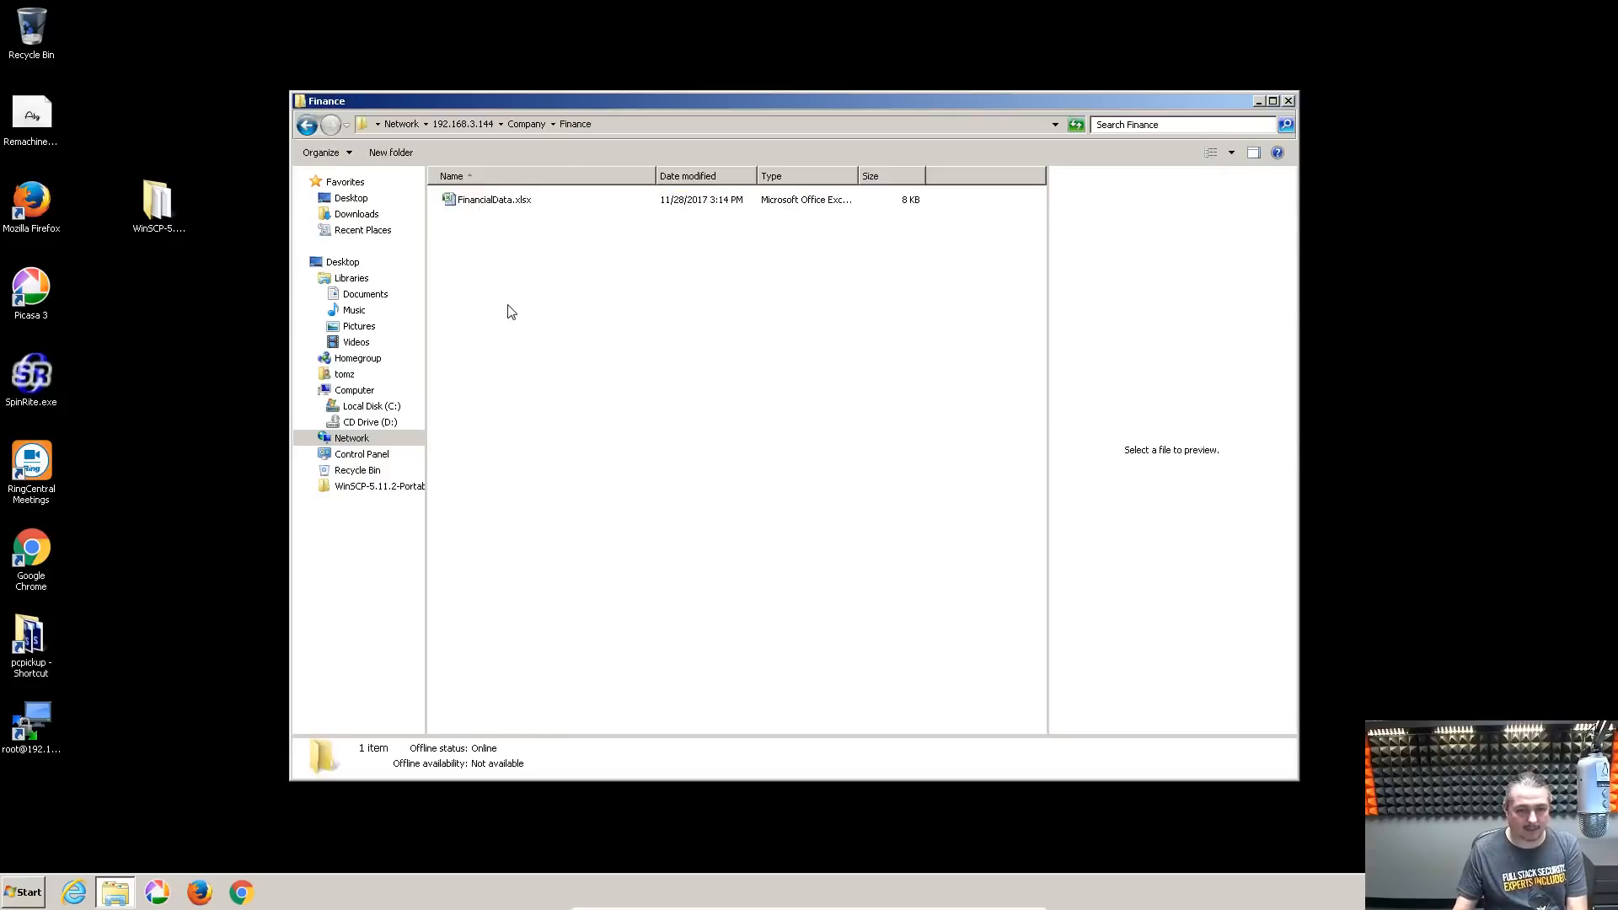
pyautogui.press('BackSpace')
pyautogui.doubleClick(499, 218)
pyautogui.press('BackSpace')
pyautogui.click(520, 323)
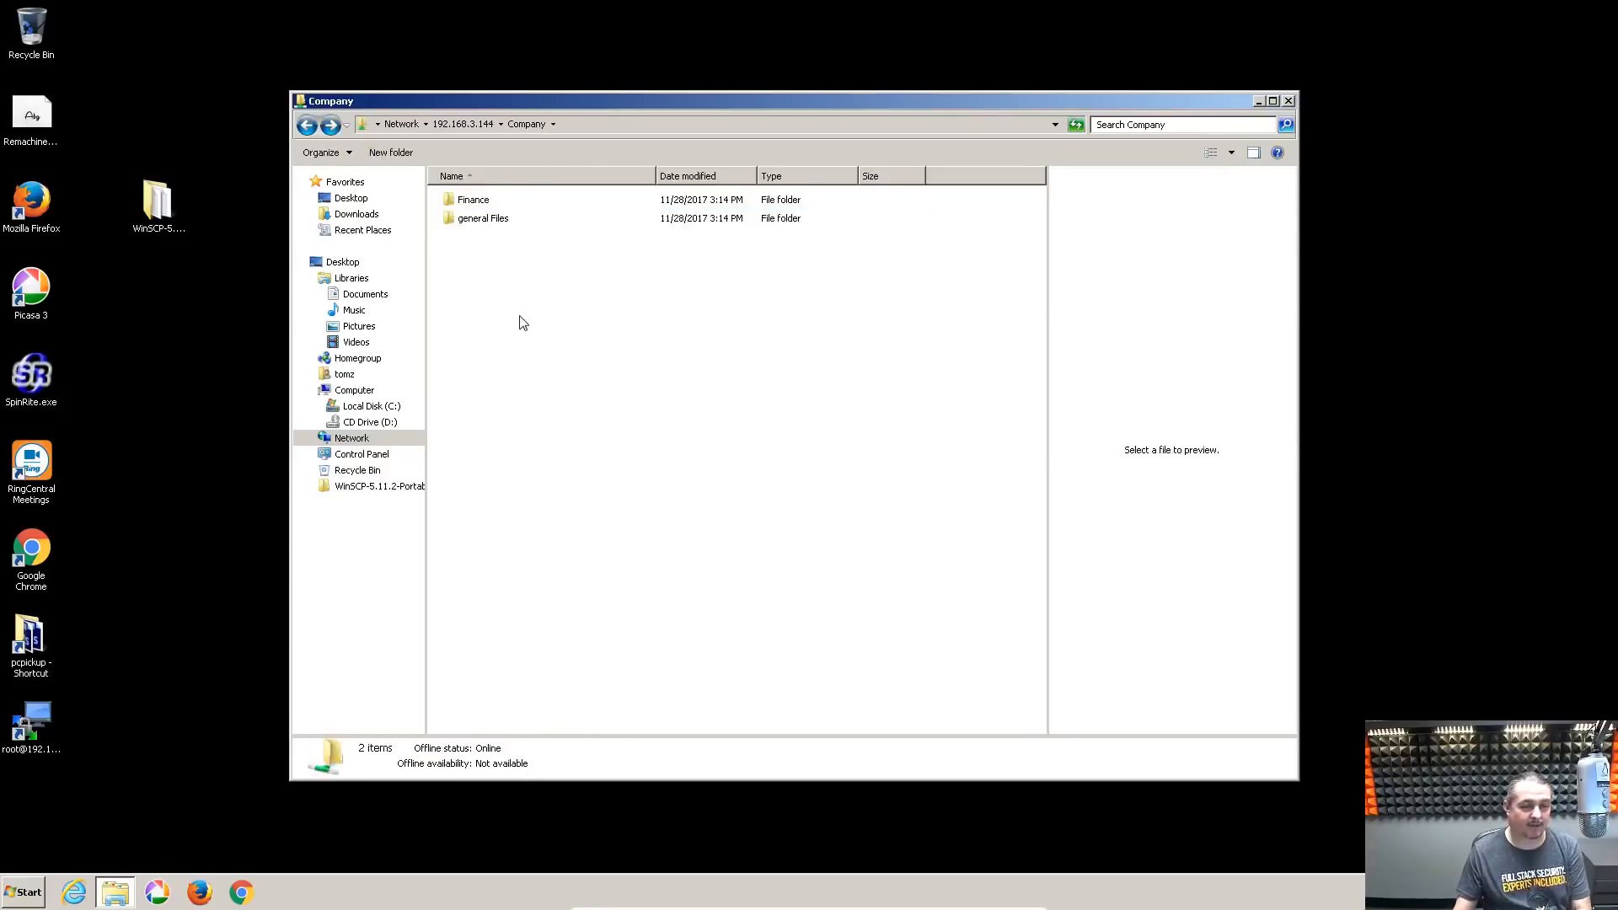
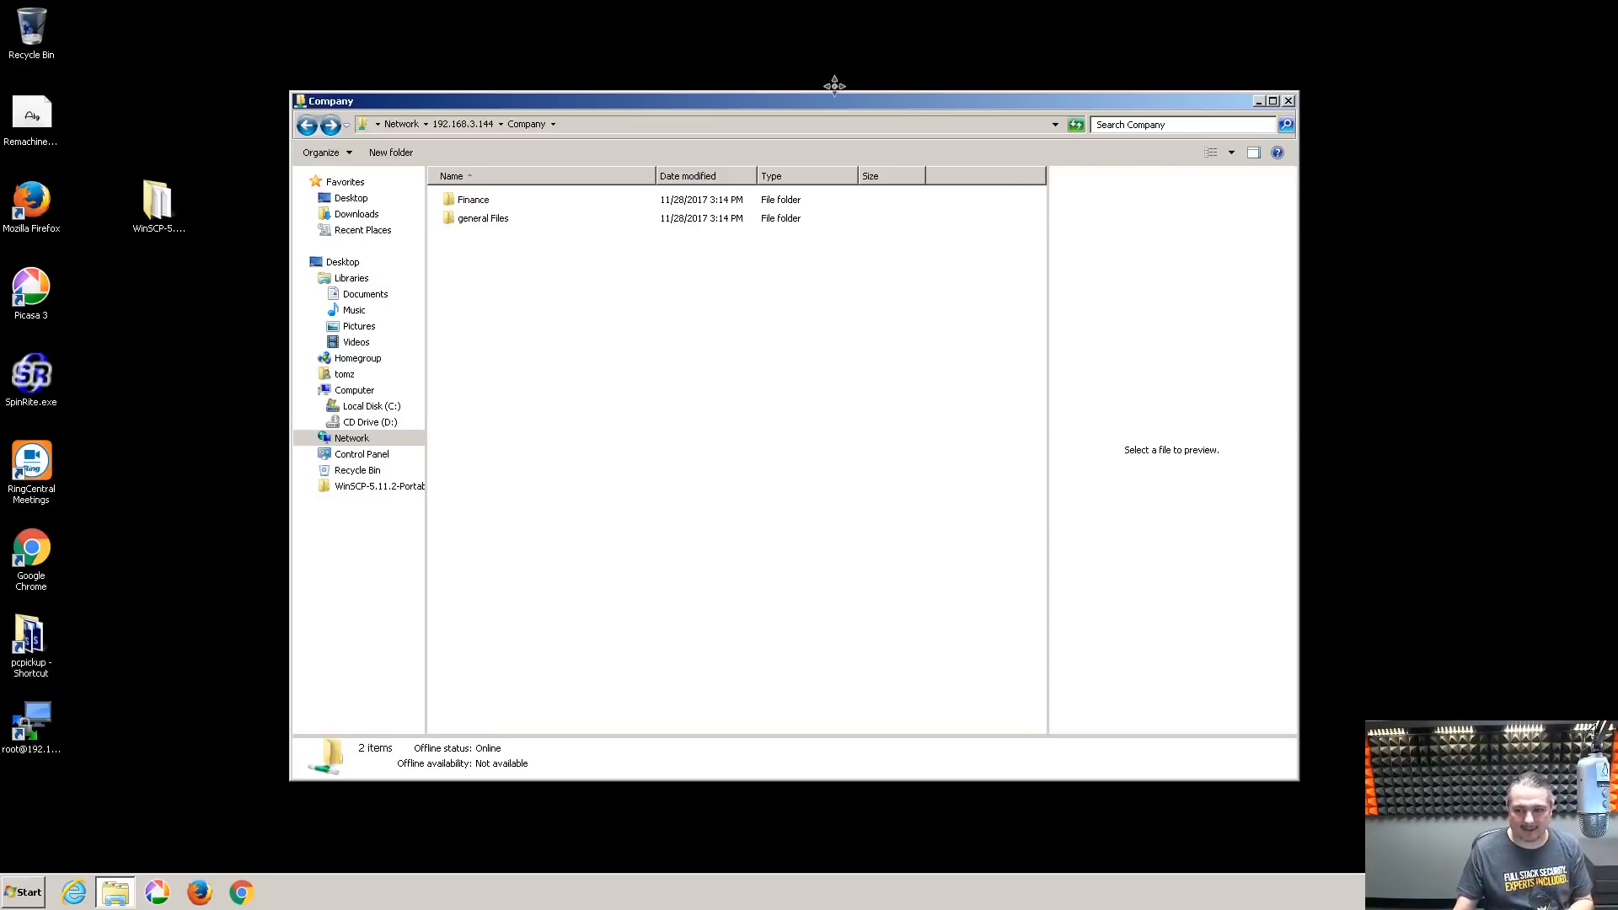
# List /mnt/DrunkTank/Company with ls -la, showing Finance and general Files in group Management
pyautogui.hotkey('alt', 'Tab')
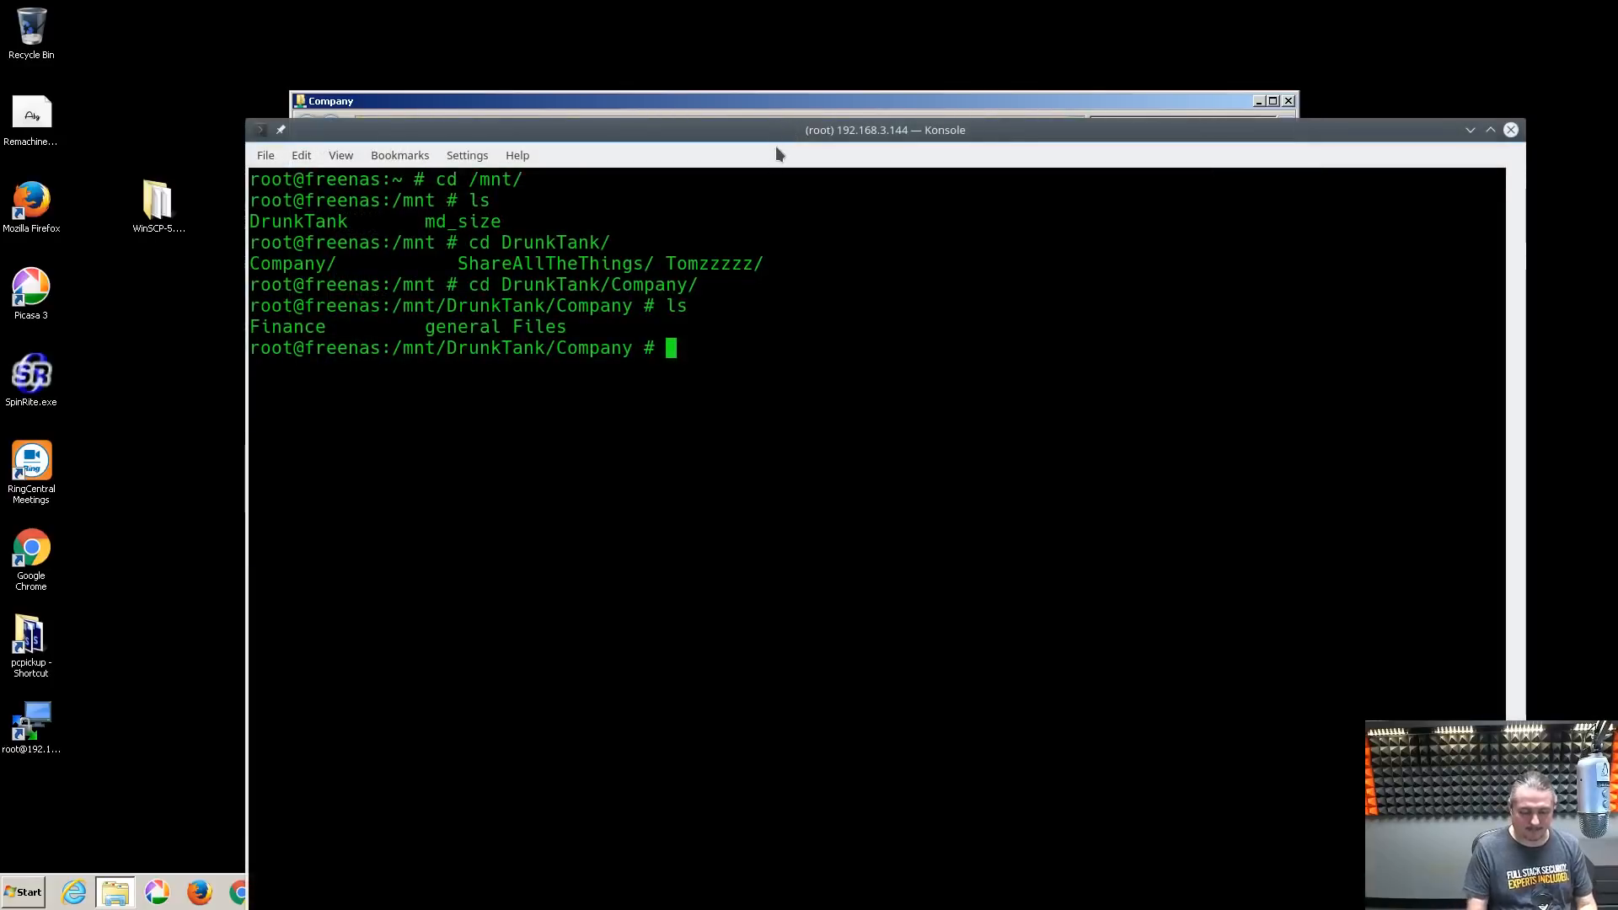
pyautogui.write('ls -la')
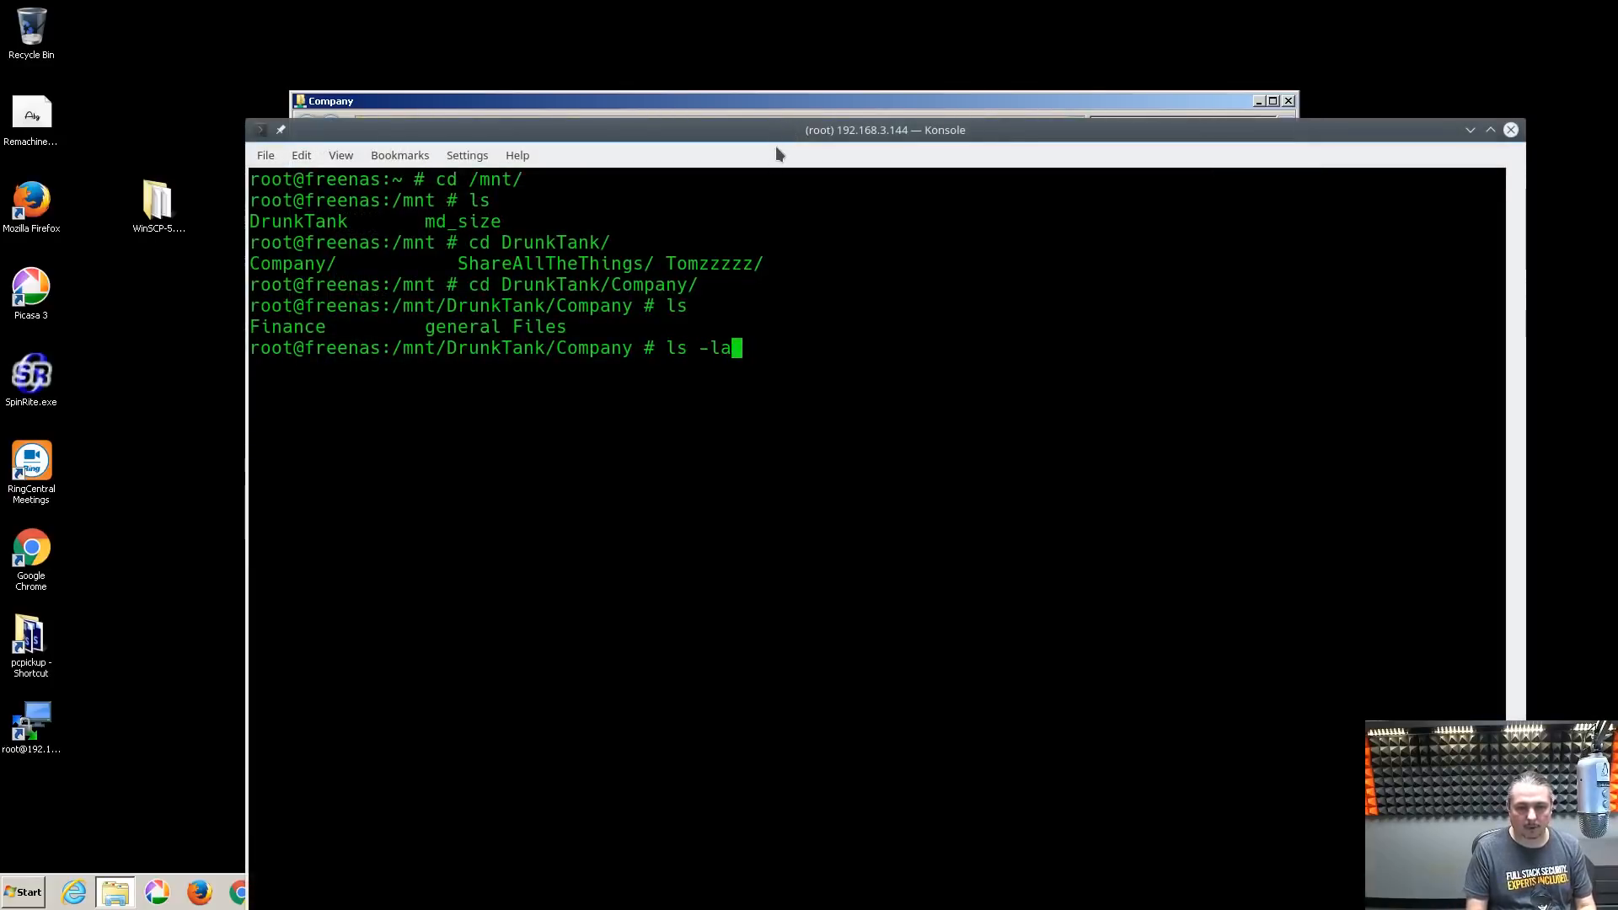
pyautogui.press('Return')
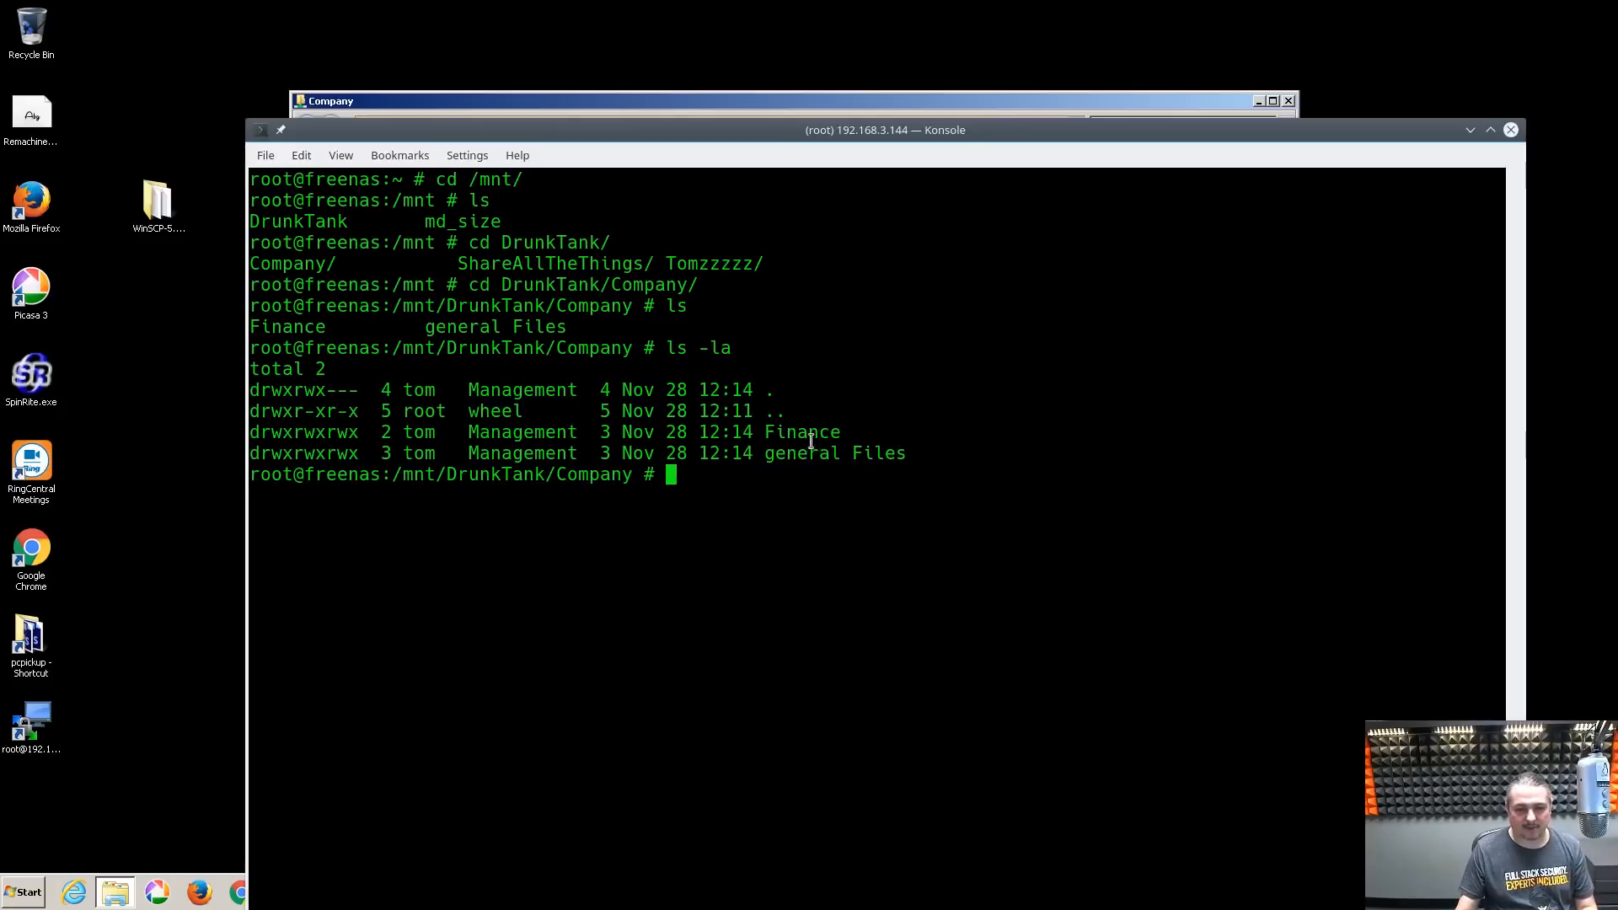
pyautogui.moveTo(714, 137); pyautogui.dragTo(714, 125)
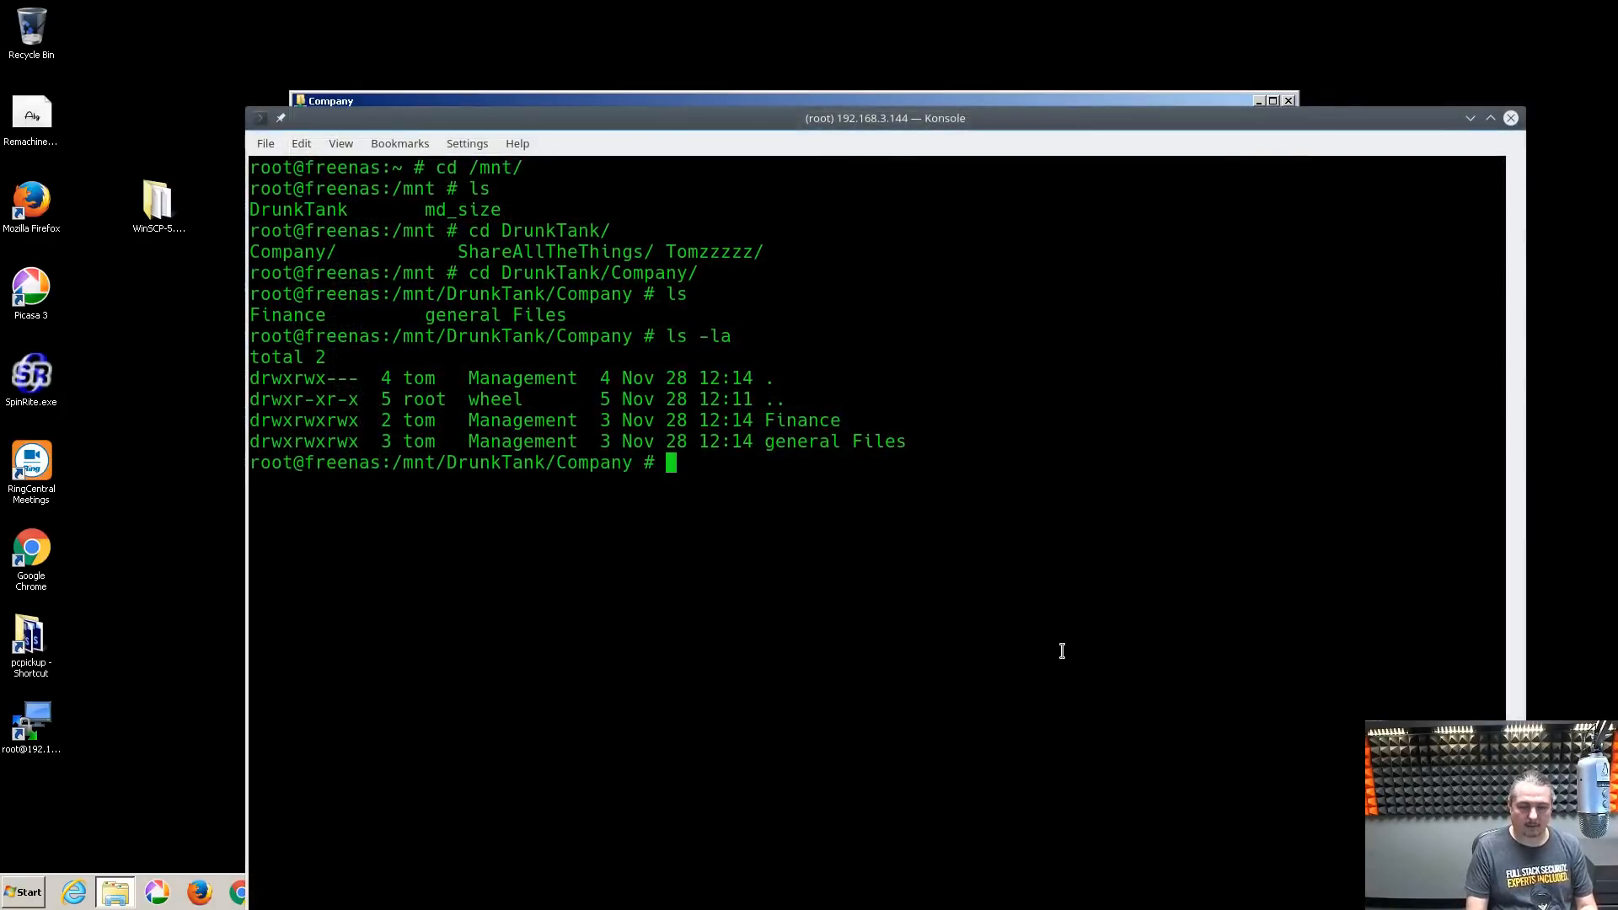
pyautogui.write('chgrp ')
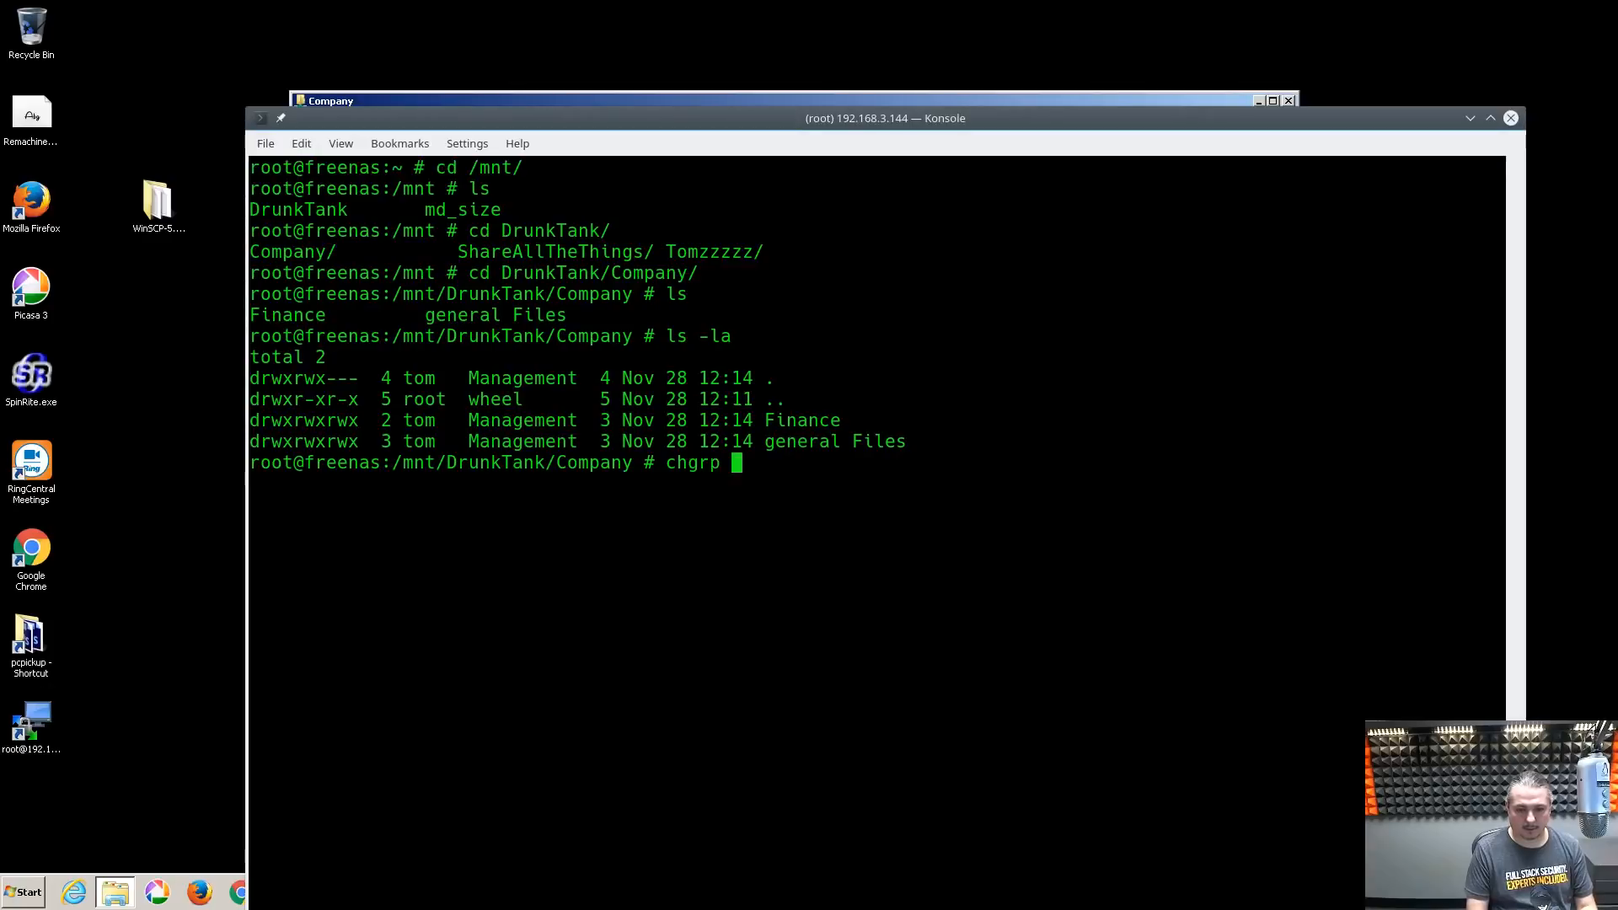
pyautogui.write('-R Fina')
# Run chgrp -R Finance Finance/ to give the Finance folder to the Finance group
pyautogui.press('BackSpace')
pyautogui.press('BackSpace')
pyautogui.write('Fina')
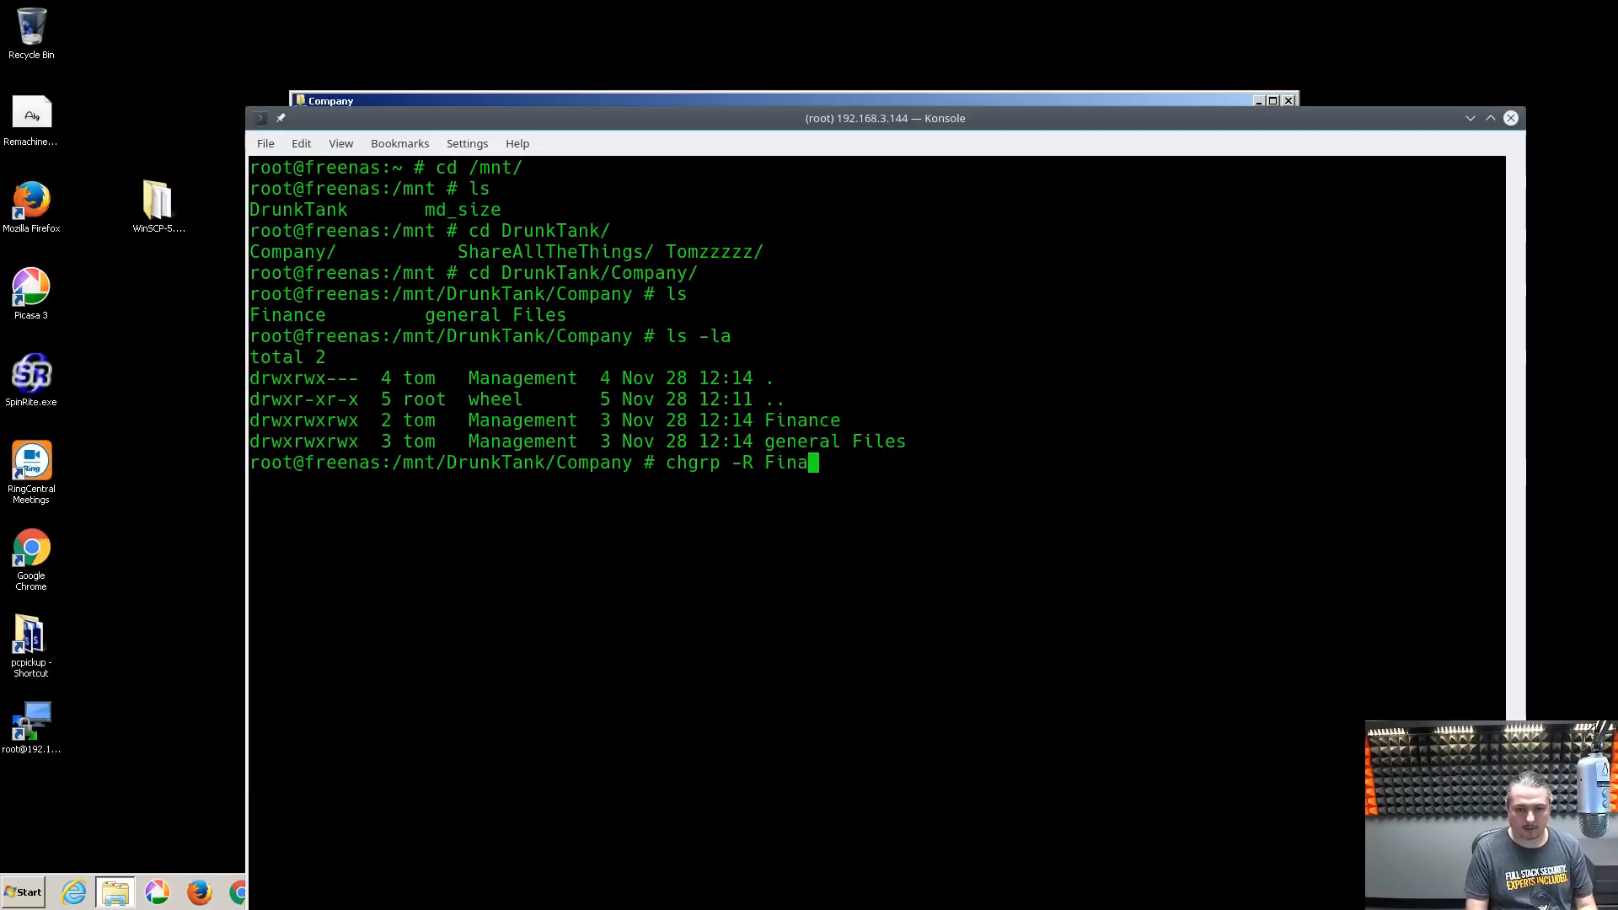
pyautogui.write('nce Fin')
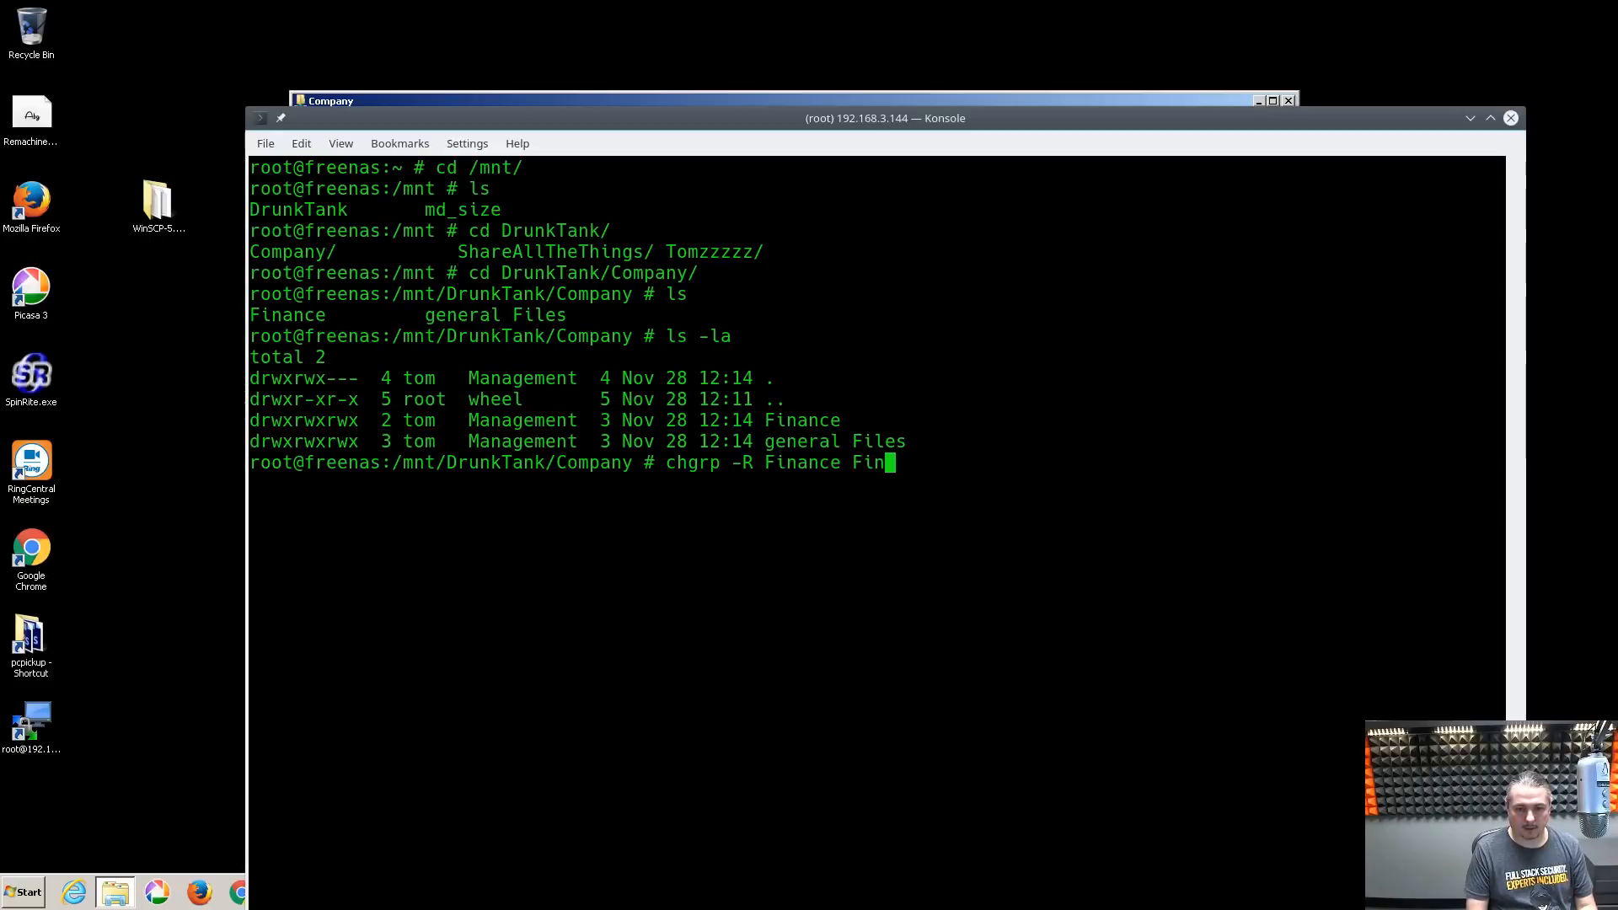
pyautogui.press('Tab')
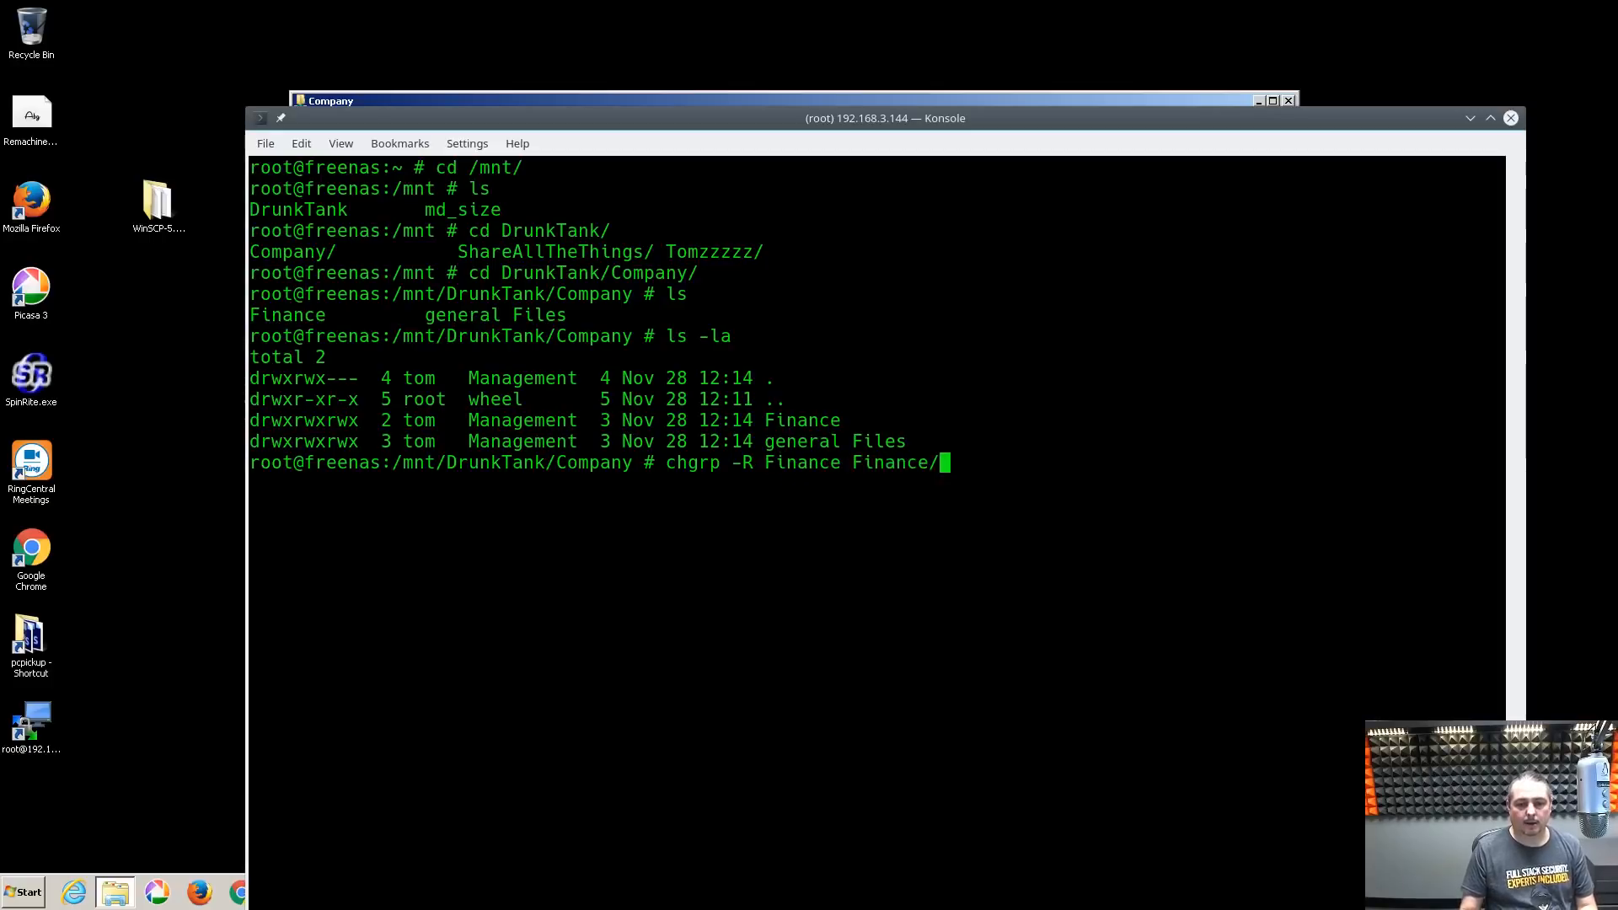
pyautogui.press('Left')
pyautogui.press('Left')
pyautogui.press('Left')
pyautogui.press('Left')
pyautogui.press('Left')
pyautogui.press('Left')
pyautogui.press('Left')
pyautogui.press('Left')
pyautogui.press('Left')
pyautogui.press('Left')
pyautogui.press('Left')
pyautogui.press('Left')
pyautogui.press('Left')
pyautogui.press('Left')
pyautogui.press('Left')
pyautogui.press('Left')
pyautogui.press('Left')
pyautogui.press('Right')
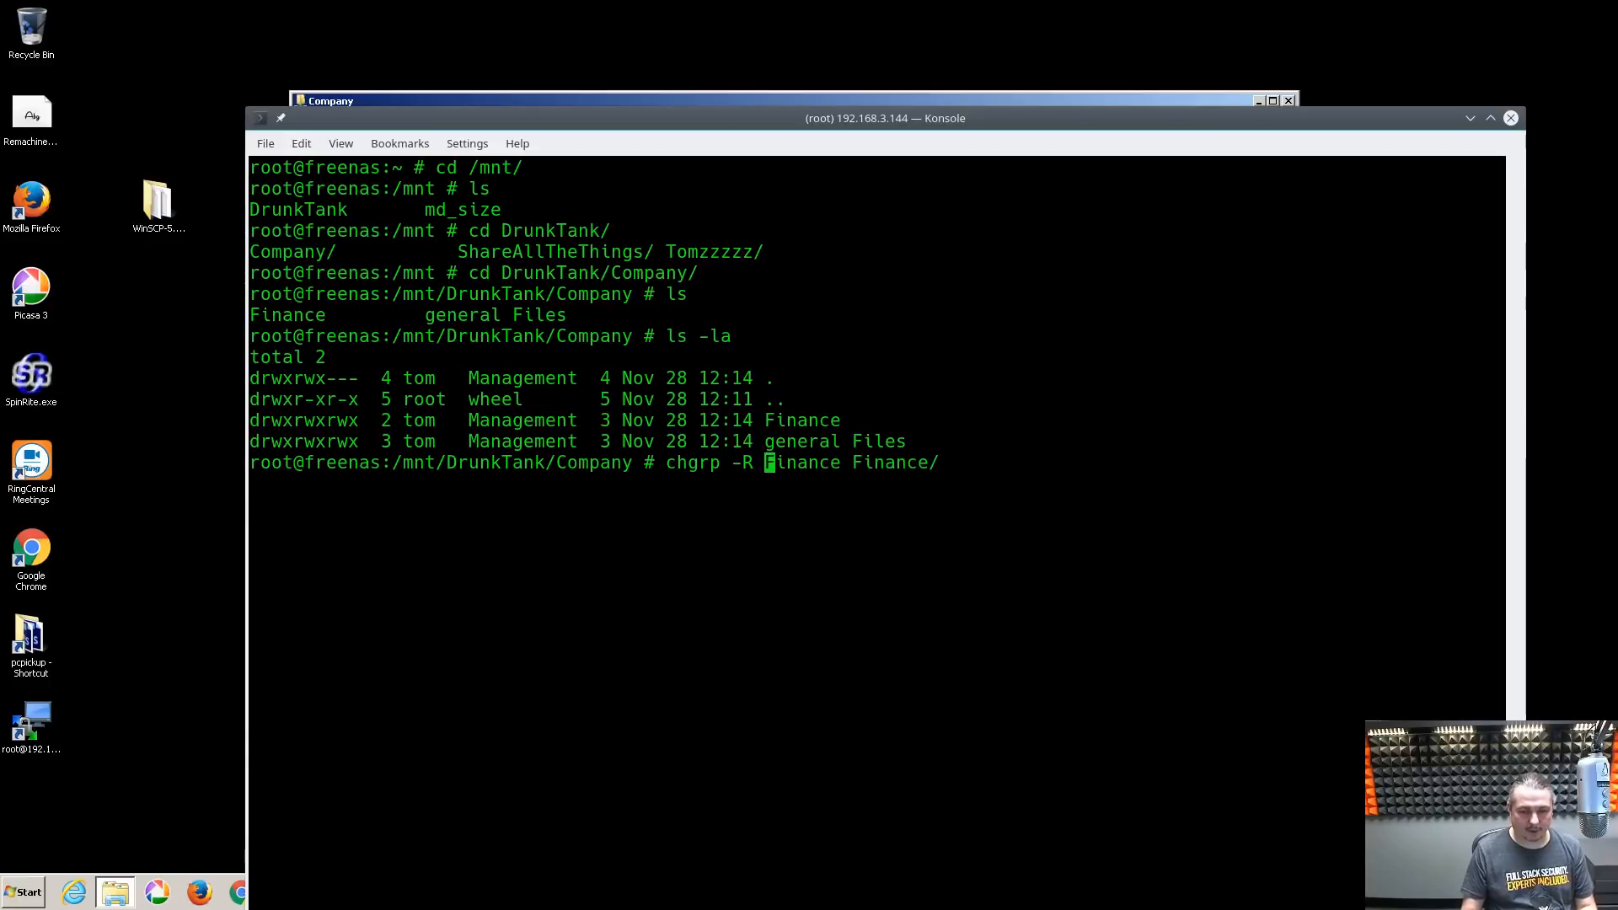
pyautogui.press('Right')
pyautogui.press('Right')
pyautogui.press('Right')
pyautogui.press('Right')
pyautogui.press('Right')
pyautogui.press('Right')
pyautogui.press('Right')
pyautogui.press('Right')
pyautogui.press('Right')
pyautogui.press('Right')
pyautogui.press('Right')
pyautogui.press('Right')
pyautogui.press('Right')
pyautogui.press('Right')
pyautogui.press('Right')
pyautogui.press('Right')
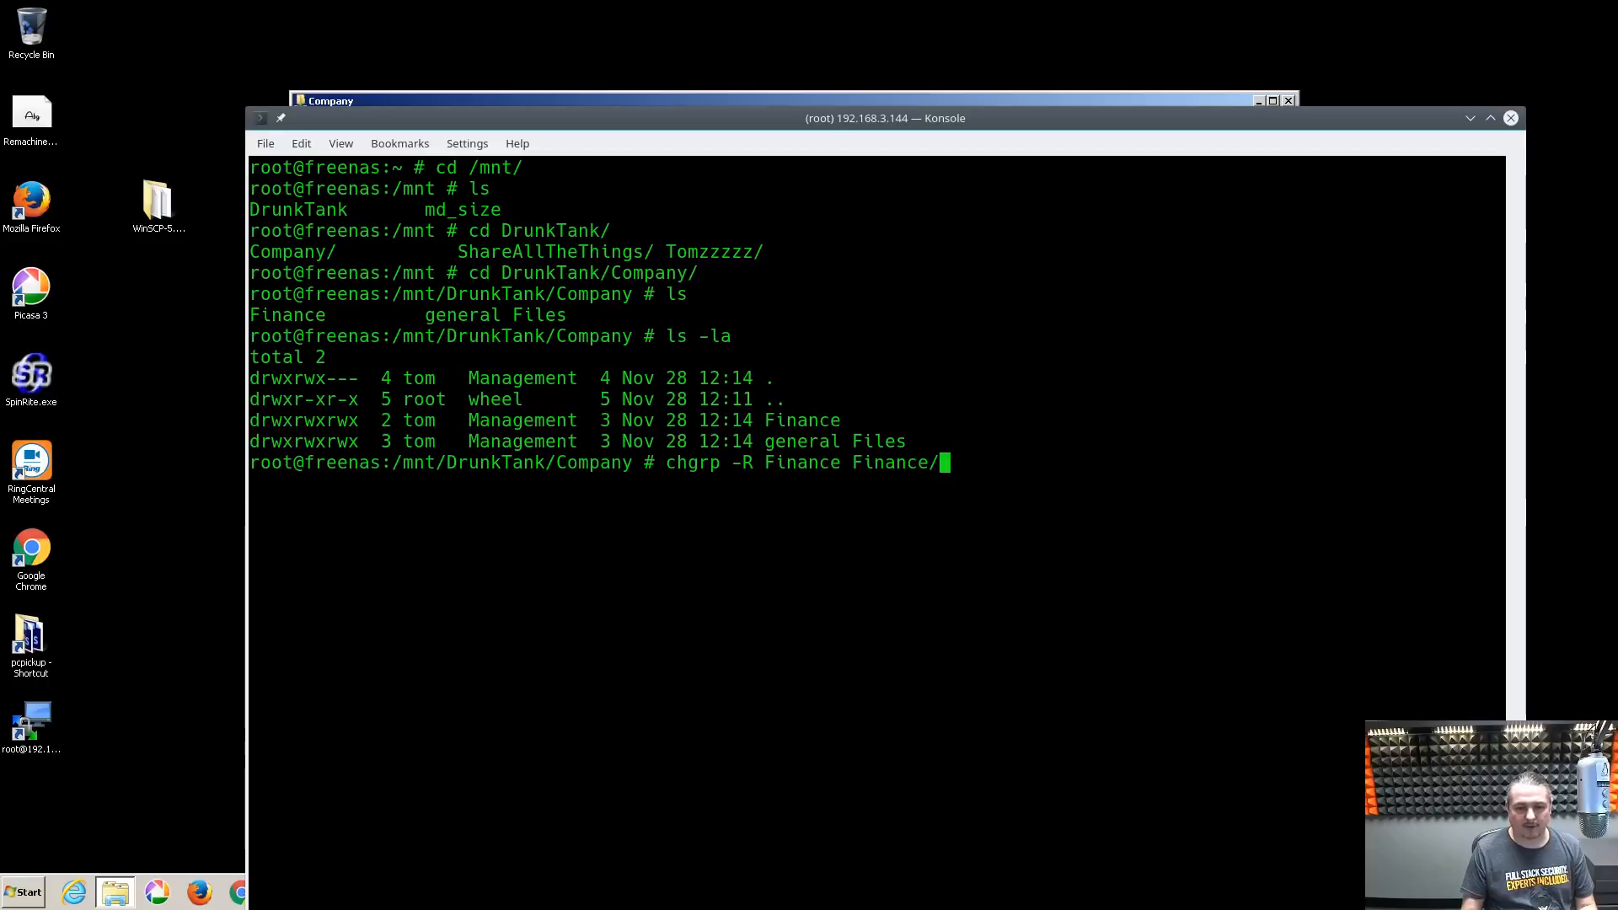
pyautogui.press('Return')
# Re-run ls -la and highlight Finance's new group and permission strings
pyautogui.press('Up')
pyautogui.press('Up')
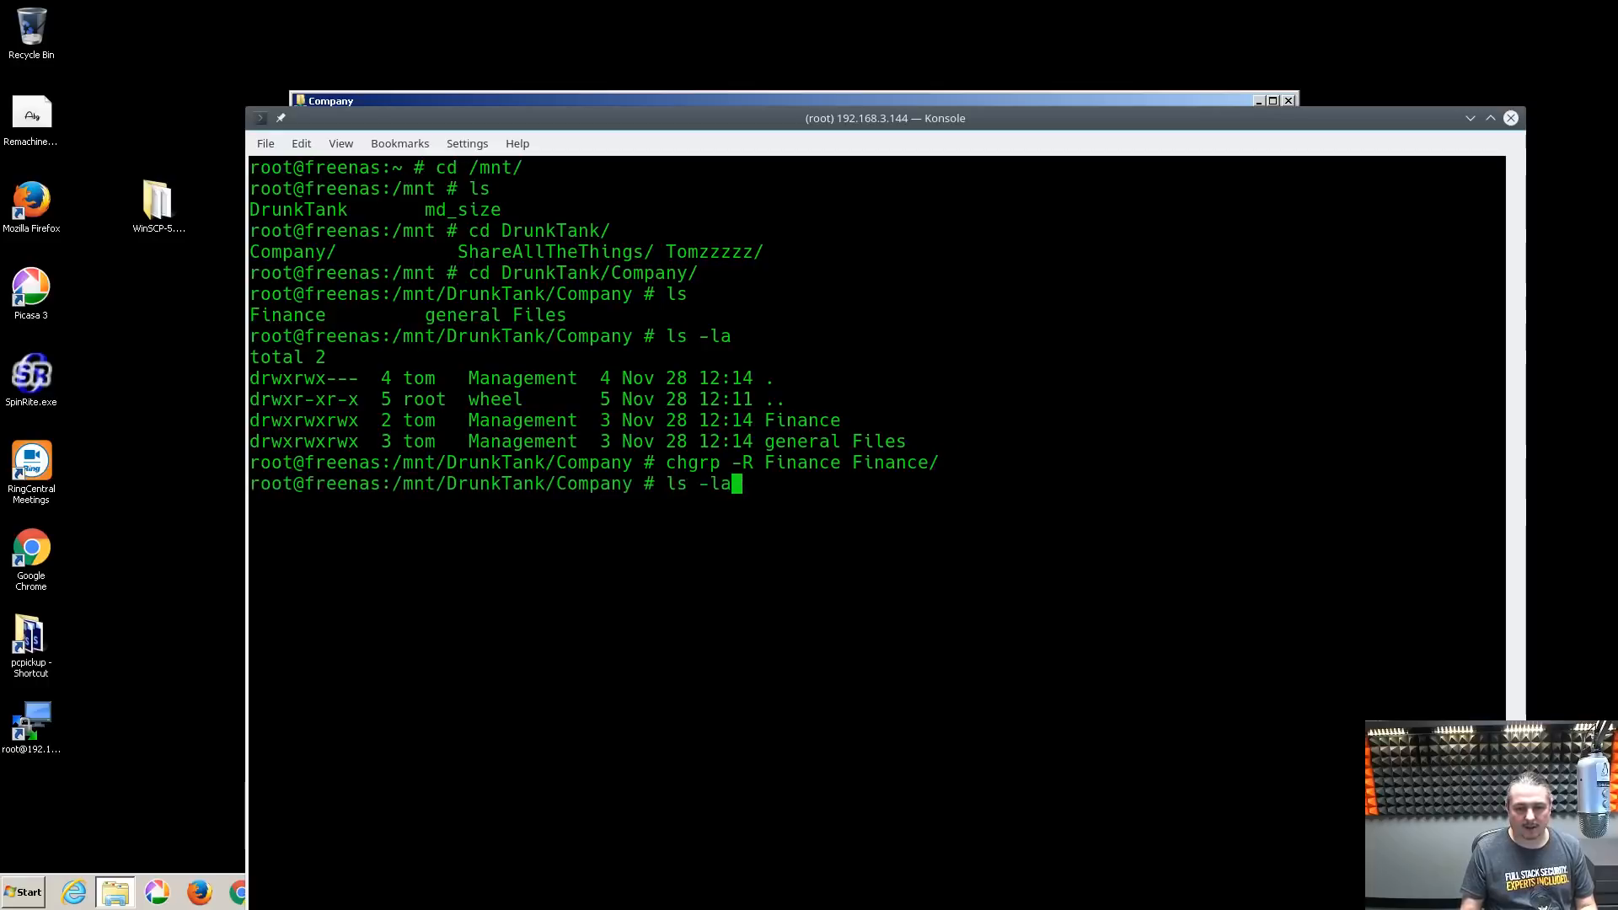
pyautogui.press('Return')
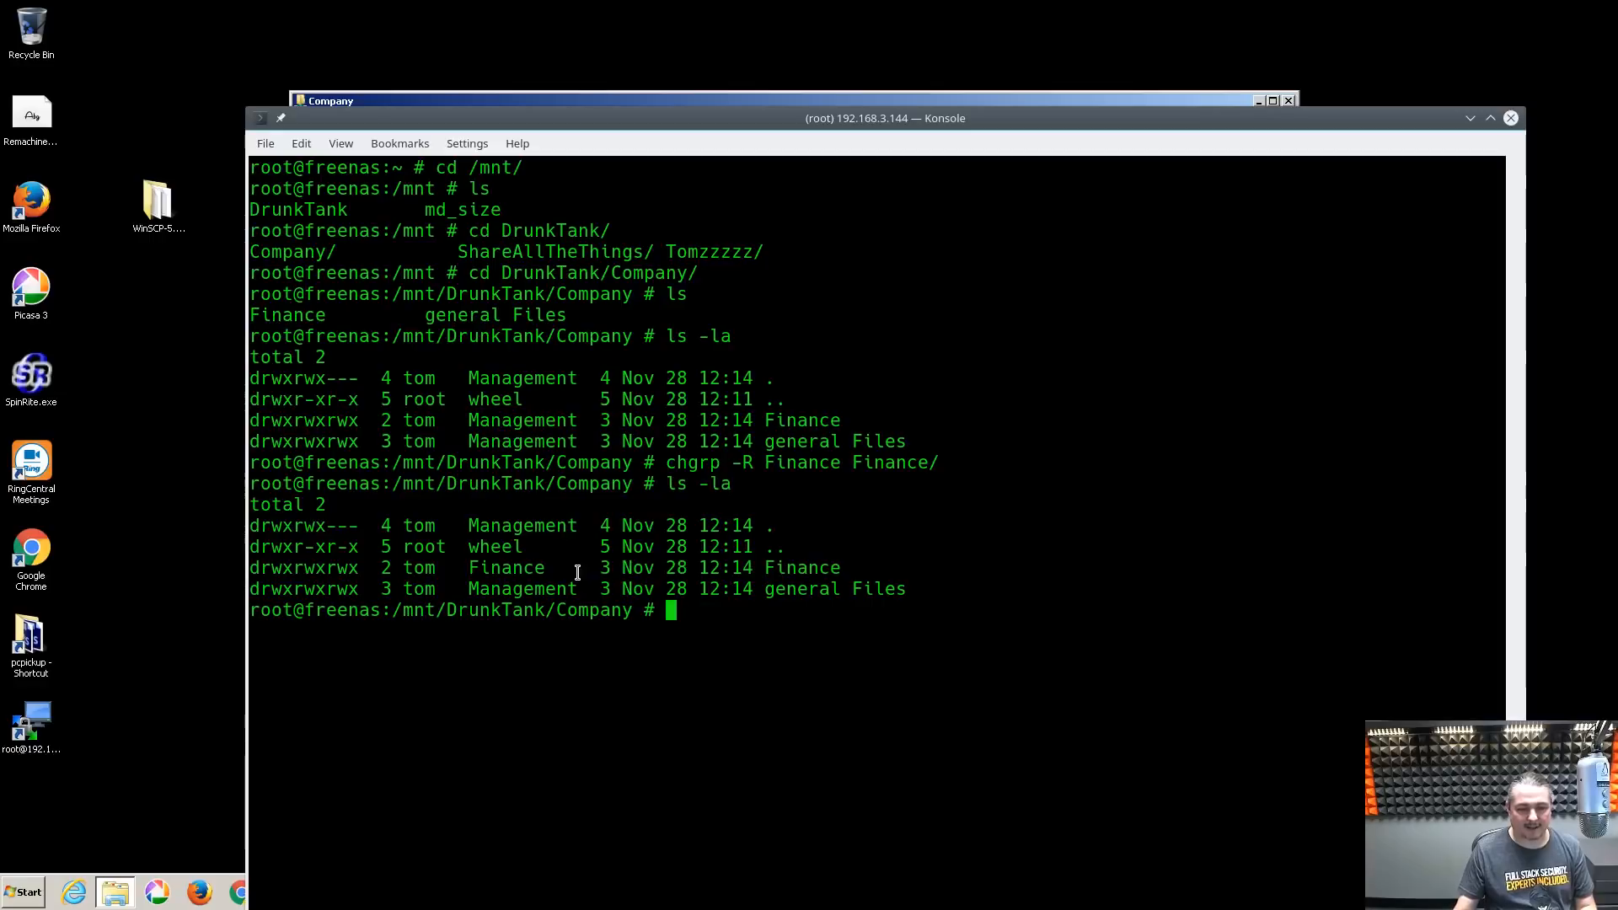
pyautogui.moveTo(963, 142); pyautogui.dragTo(1015, 118)
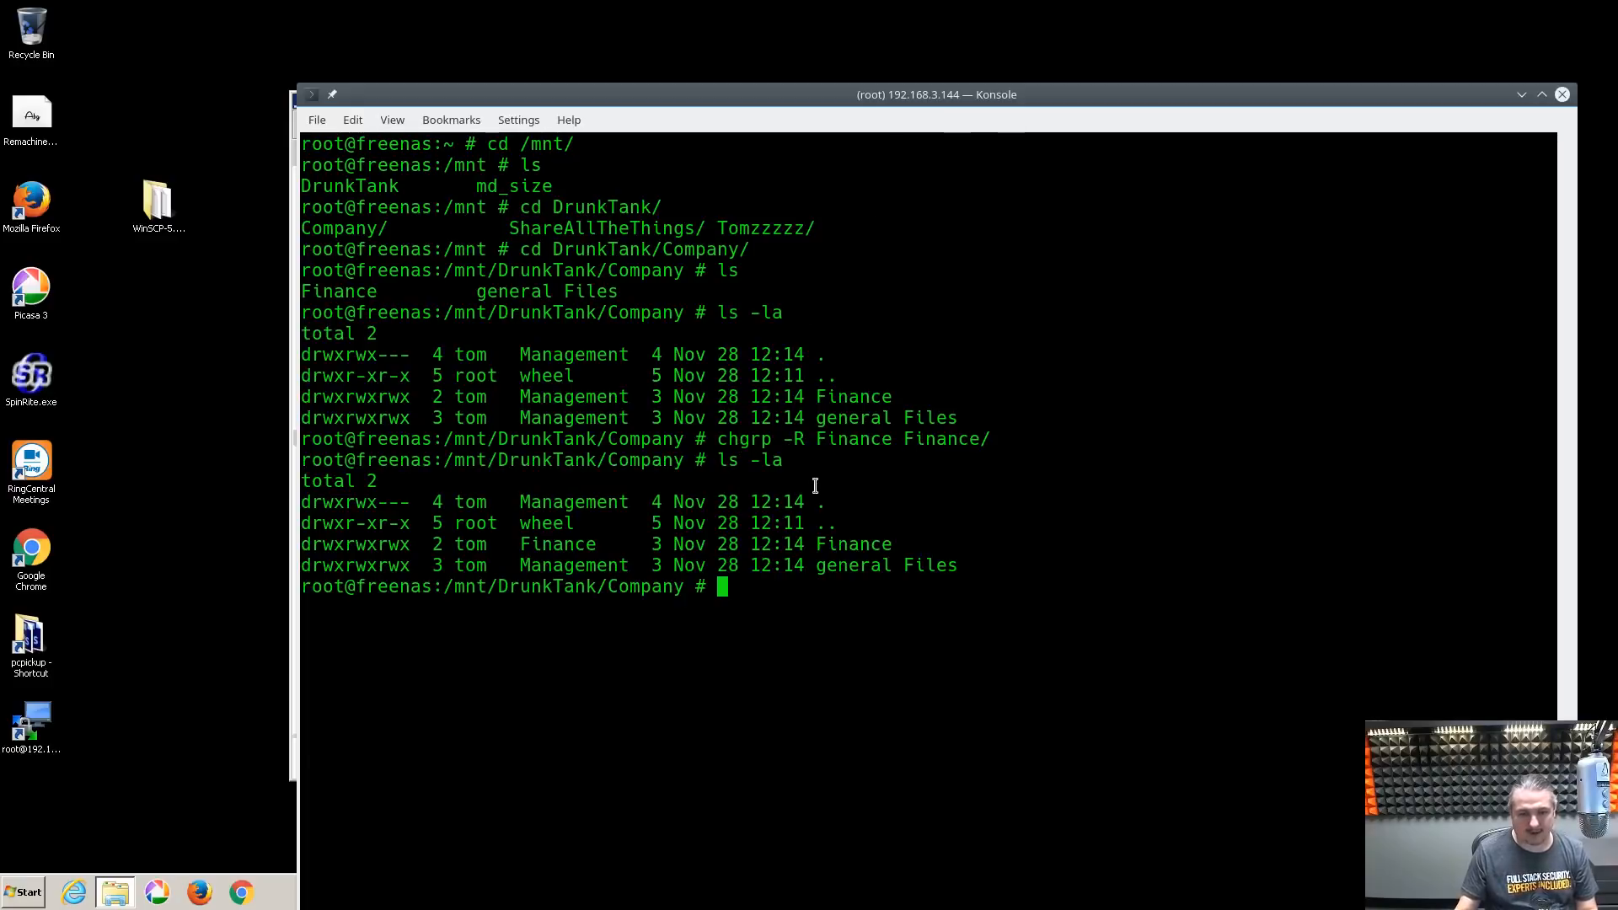
pyautogui.moveTo(305, 527); pyautogui.dragTo(408, 528)
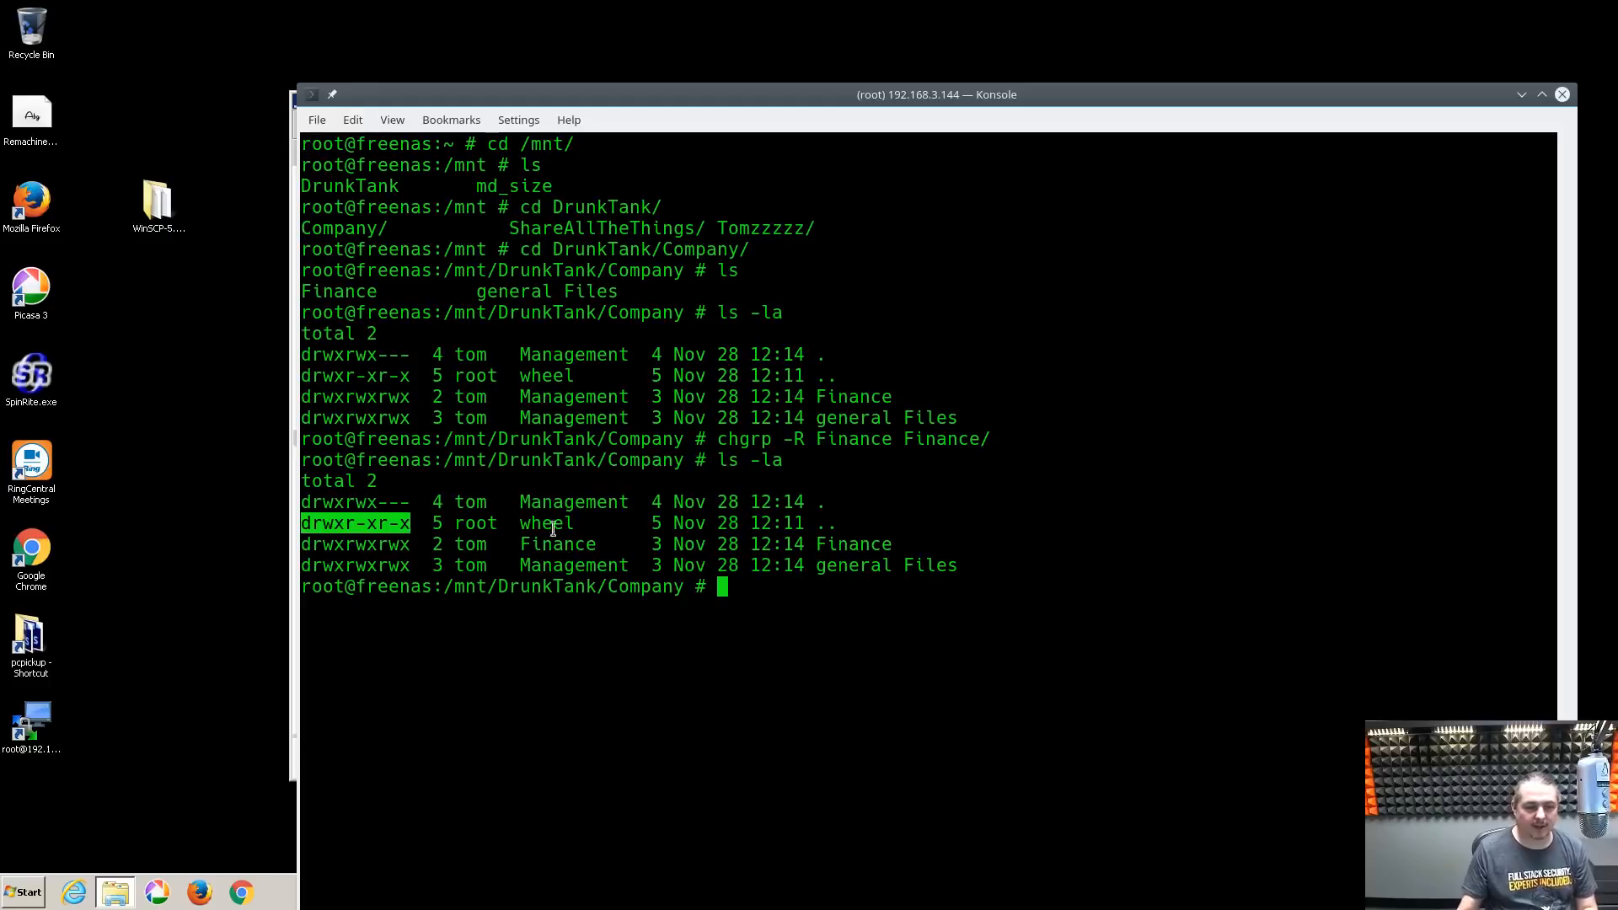
pyautogui.moveTo(356, 544)
pyautogui.mouseDown()
pyautogui.moveTo(406, 551)
pyautogui.moveTo(377, 546)
pyautogui.mouseUp()
pyautogui.click(785, 648)
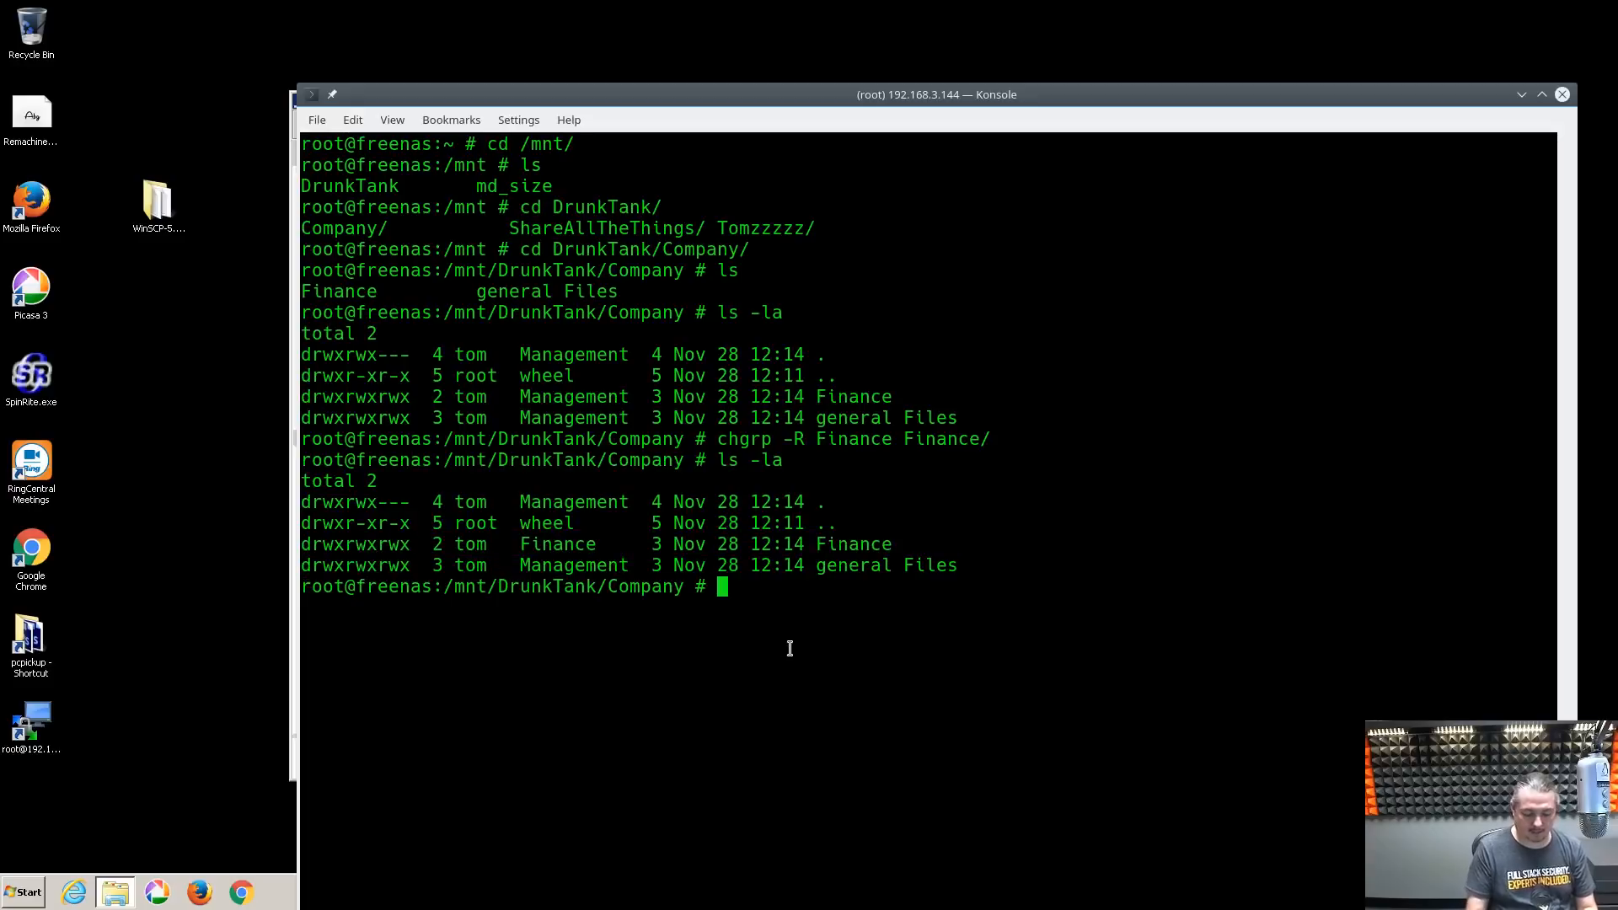
pyautogui.write('chmod -R ')
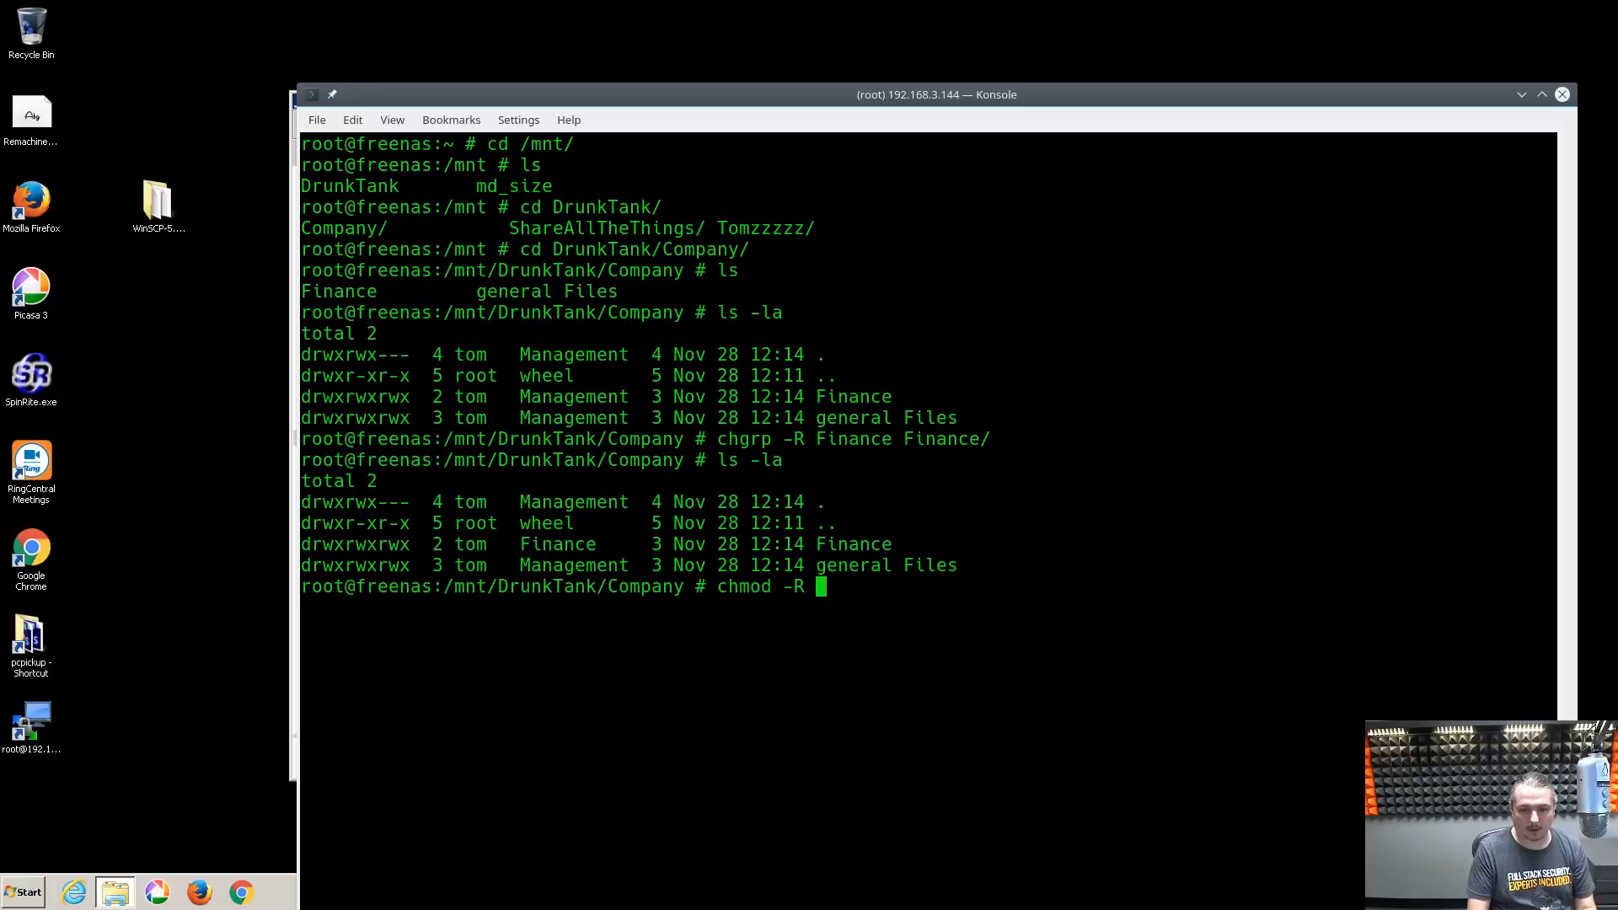
pyautogui.write('770')
# Apply chmod -R 770 to Finance/ and relist to confirm drwxrwx---
pyautogui.write('Fin')
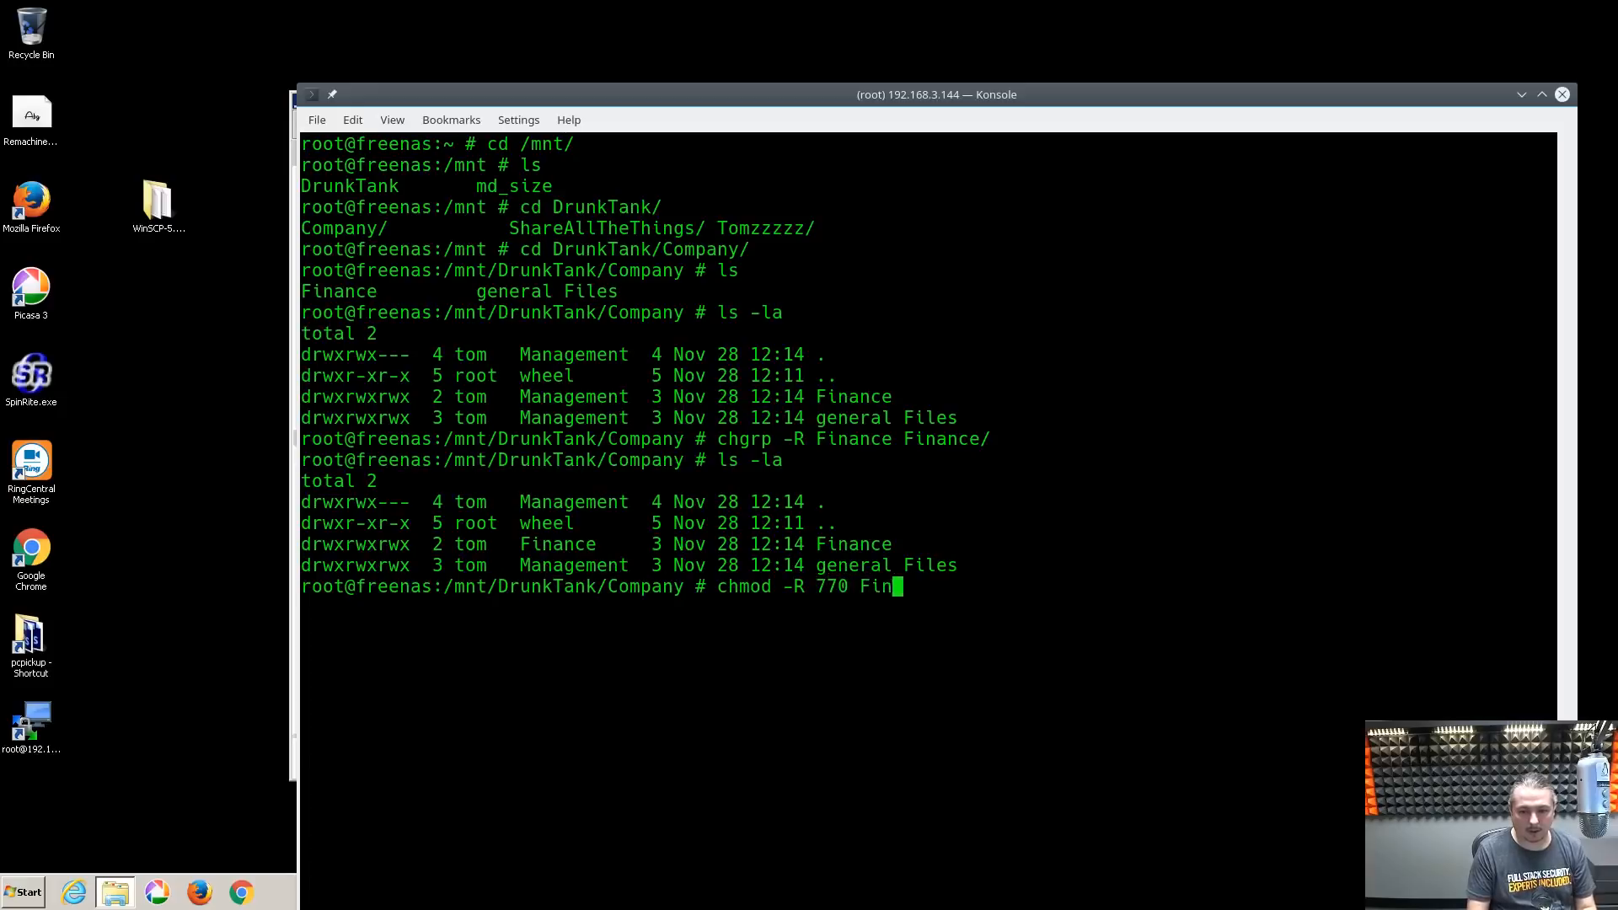
pyautogui.press('Tab')
pyautogui.press('Return')
pyautogui.press('Up')
pyautogui.press('Up')
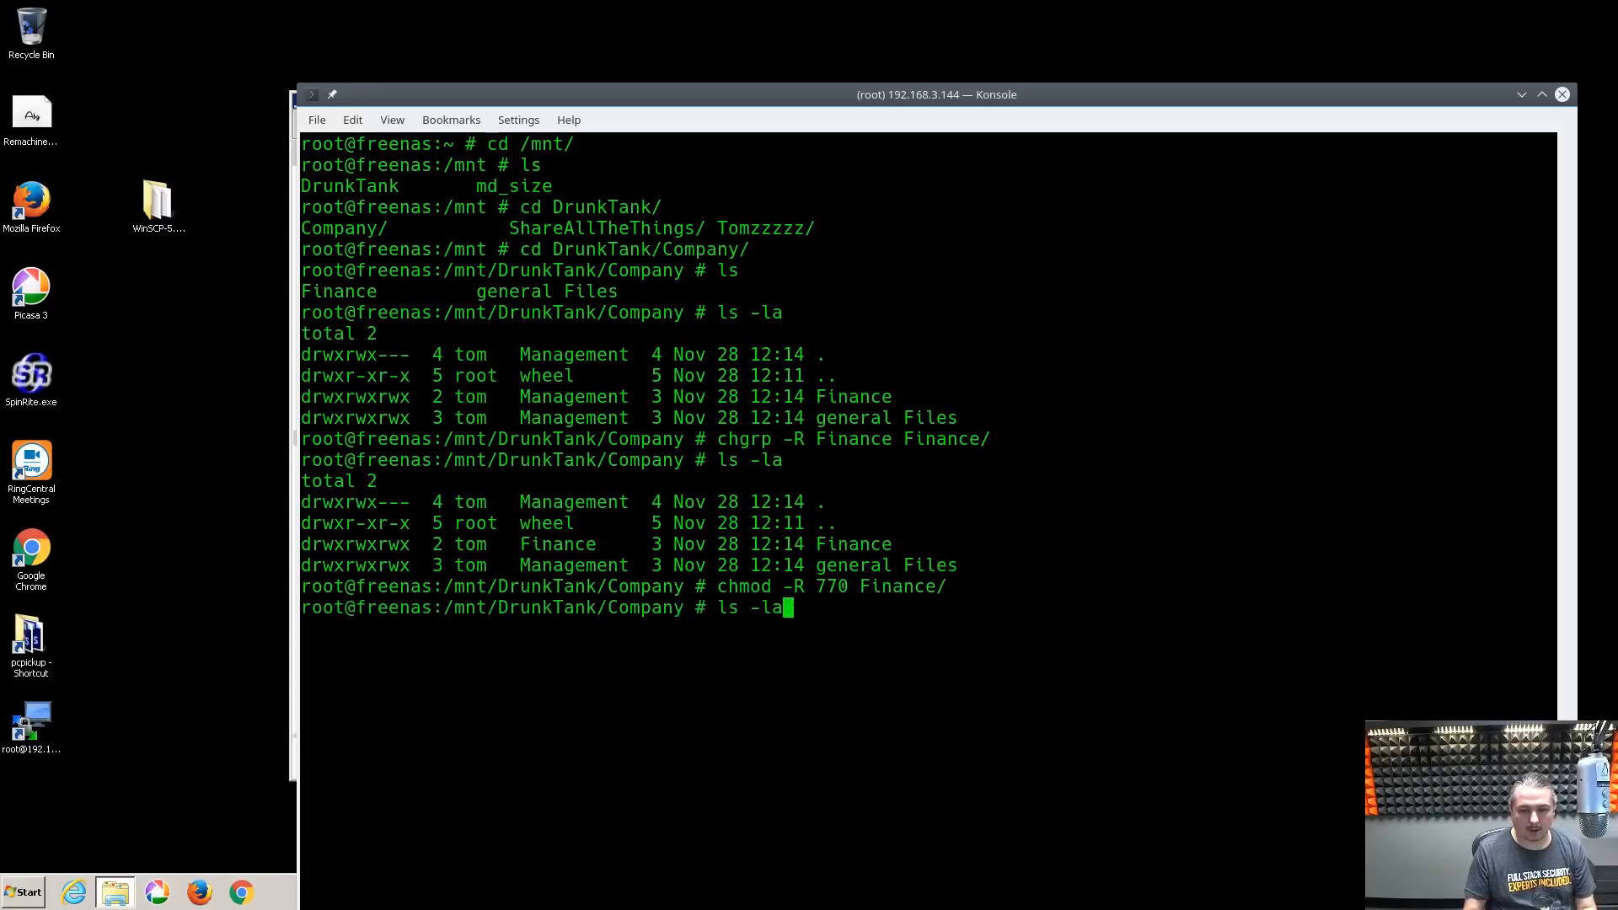
pyautogui.press('Return')
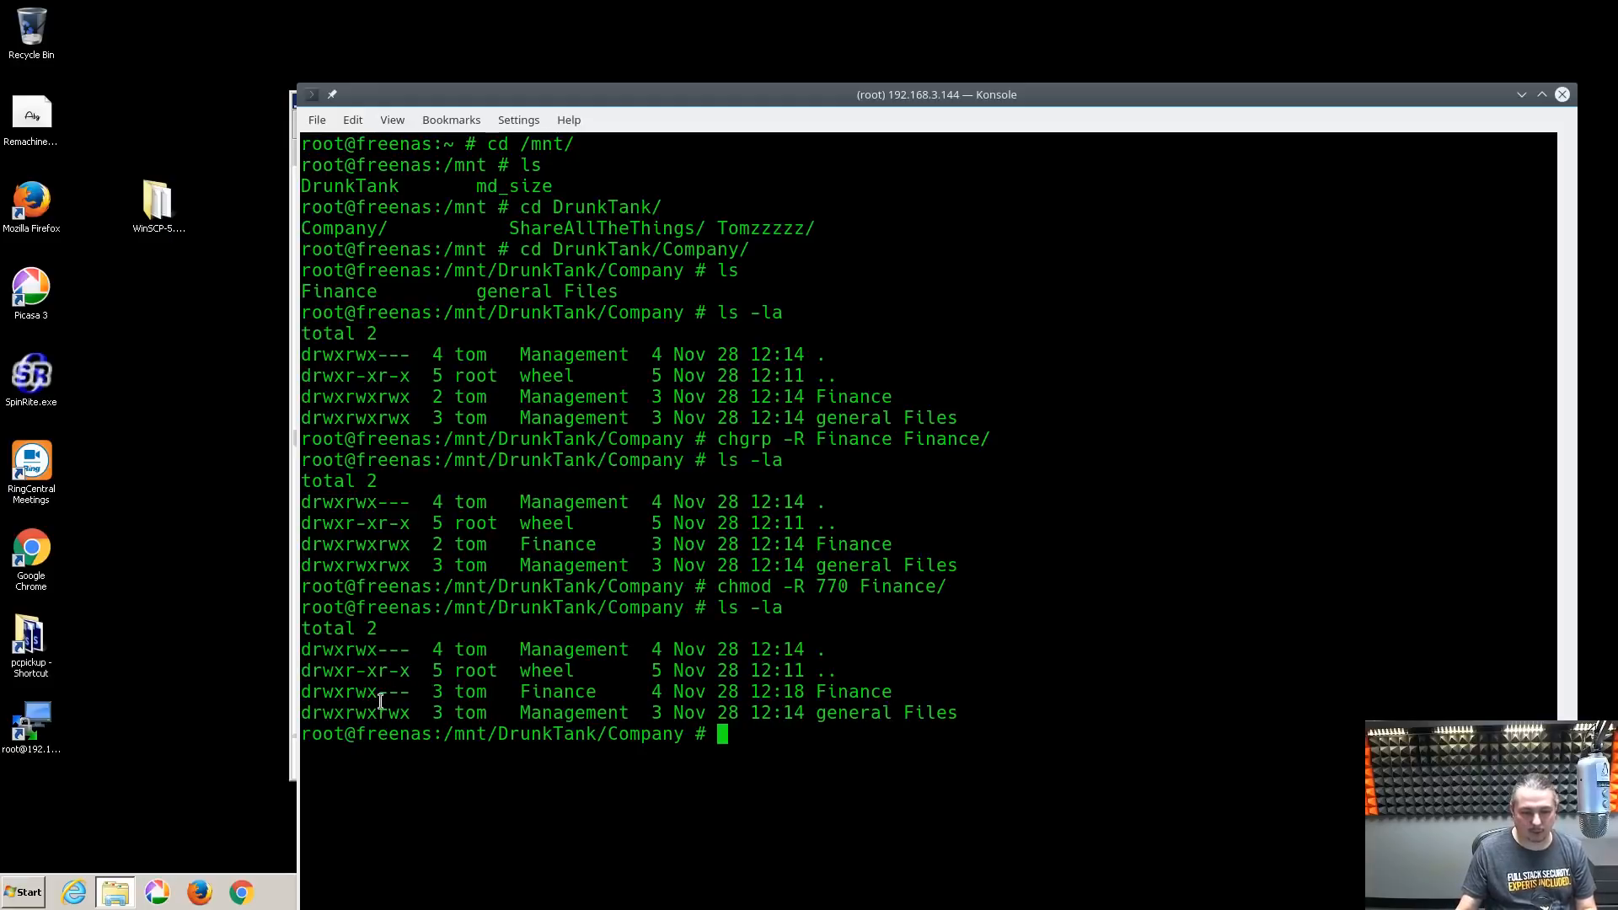
pyautogui.moveTo(305, 694); pyautogui.dragTo(378, 699)
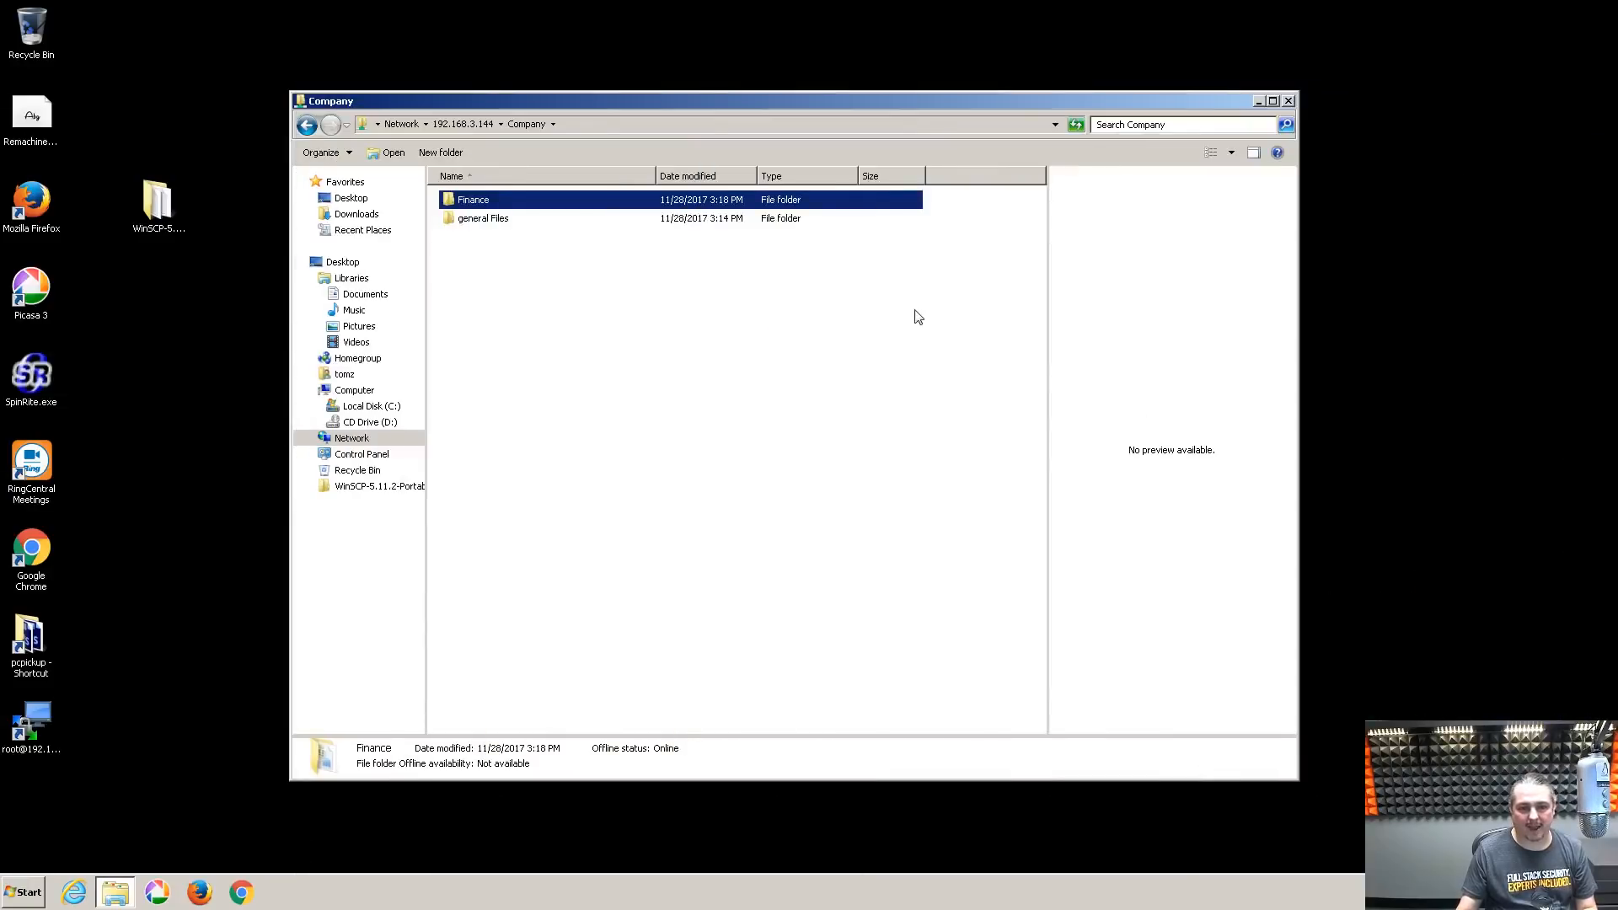
# Try opening Finance from Explorer, get refused access, and check general Files still opens
pyautogui.click(567, 325)
pyautogui.doubleClick(476, 203)
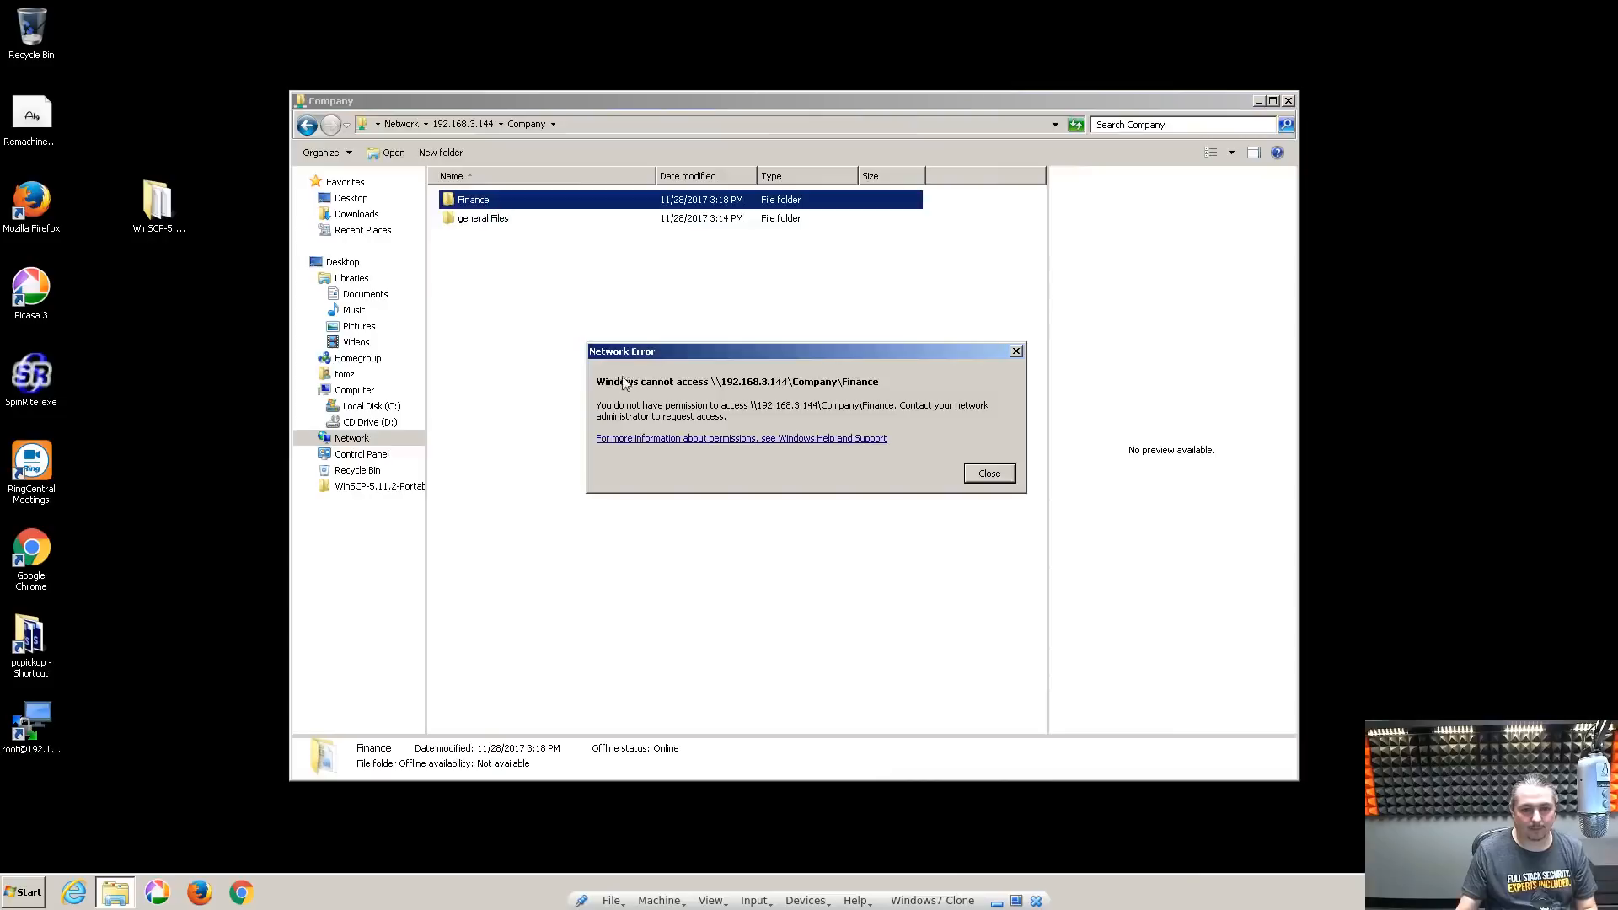
pyautogui.click(989, 472)
pyautogui.doubleClick(498, 220)
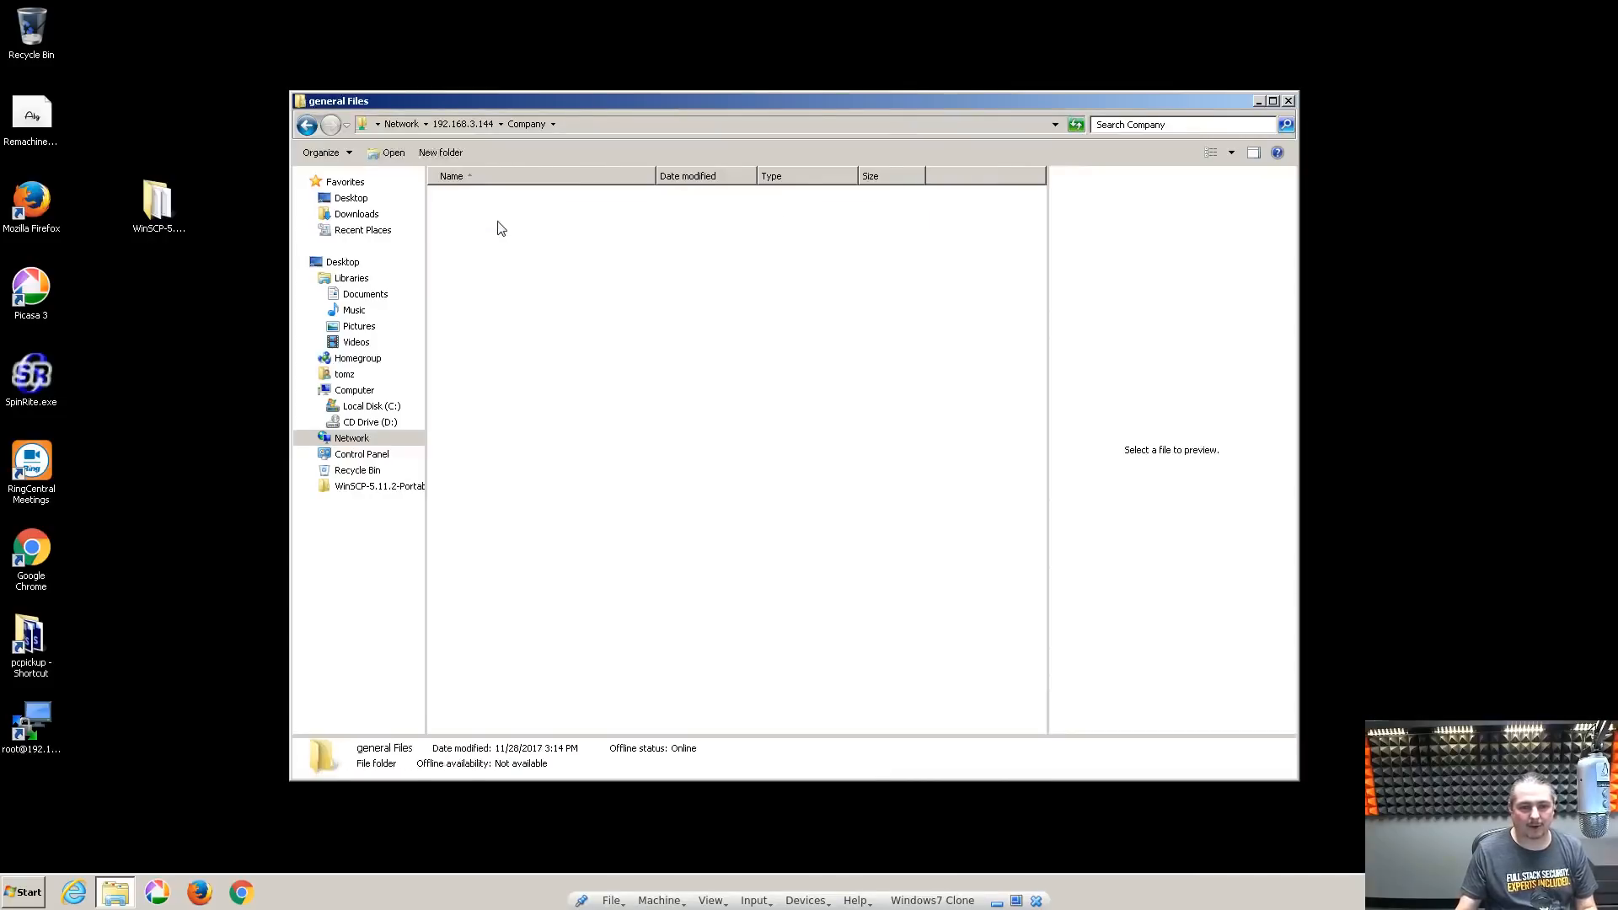
pyautogui.click(512, 128)
pyautogui.doubleClick(474, 204)
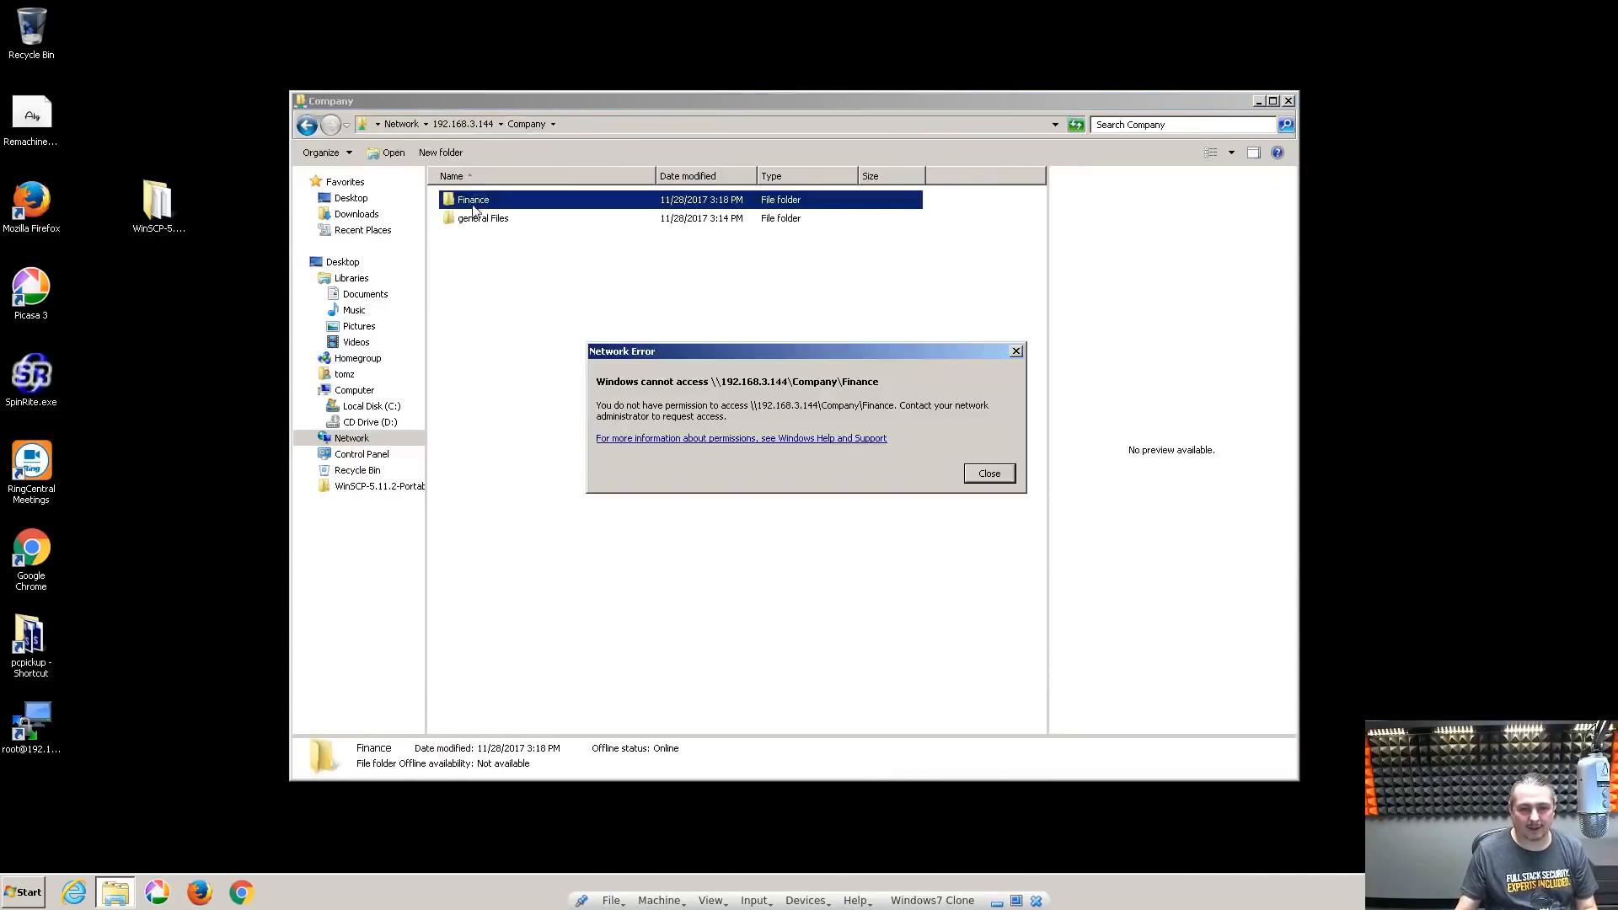
pyautogui.click(986, 474)
pyautogui.click(727, 440)
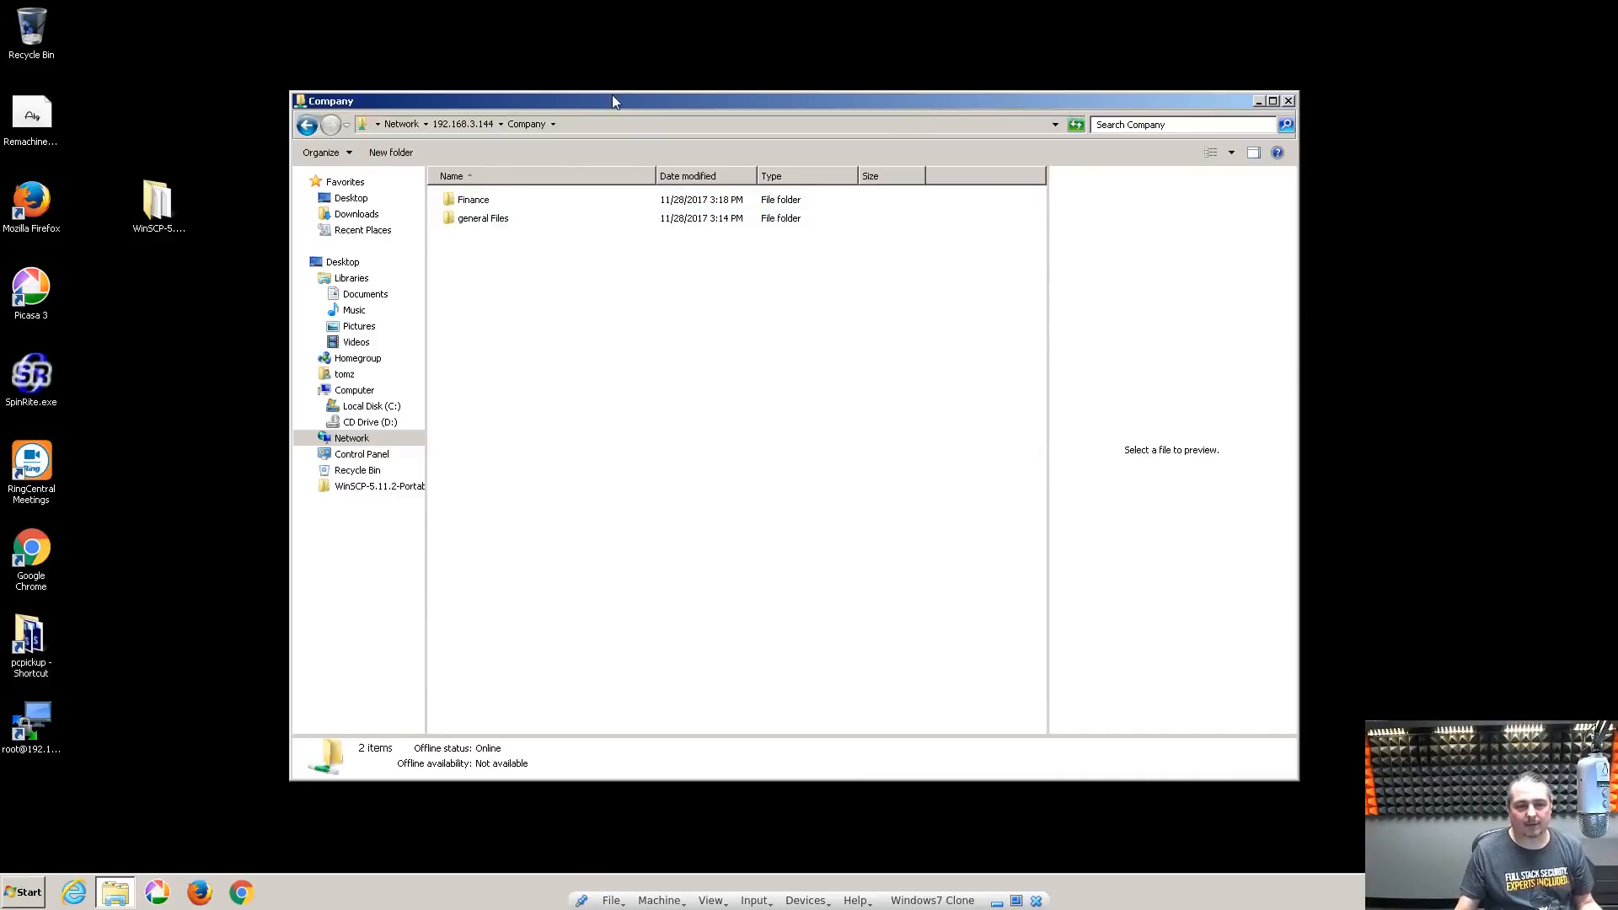
pyautogui.moveTo(614, 100); pyautogui.dragTo(589, 77)
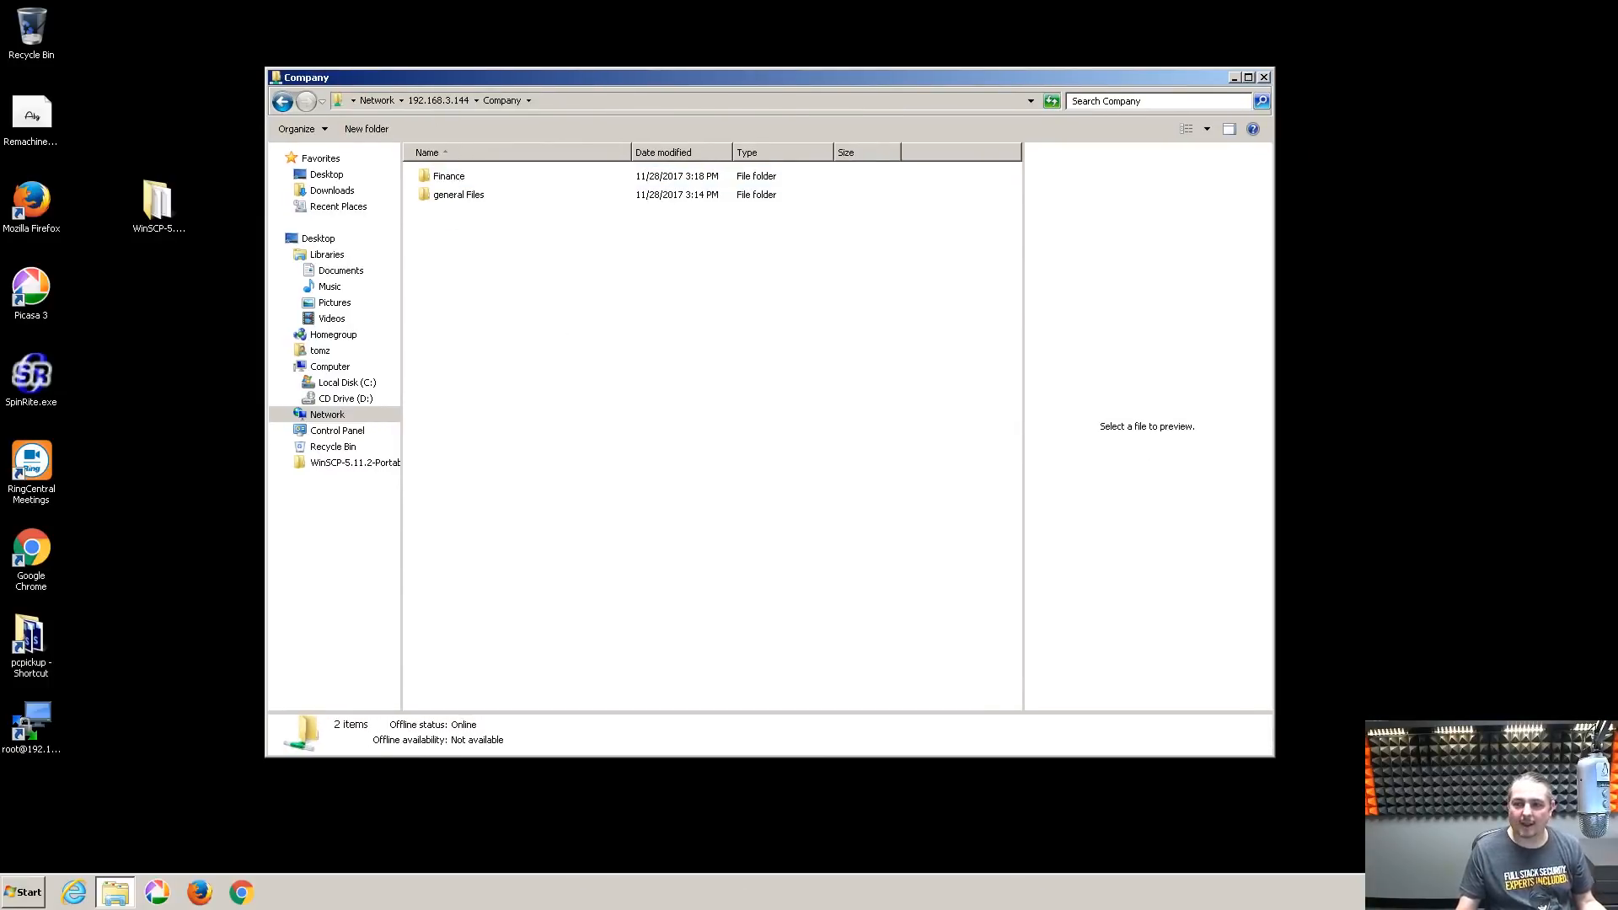
pyautogui.moveTo(908, 169); pyautogui.dragTo(819, 123)
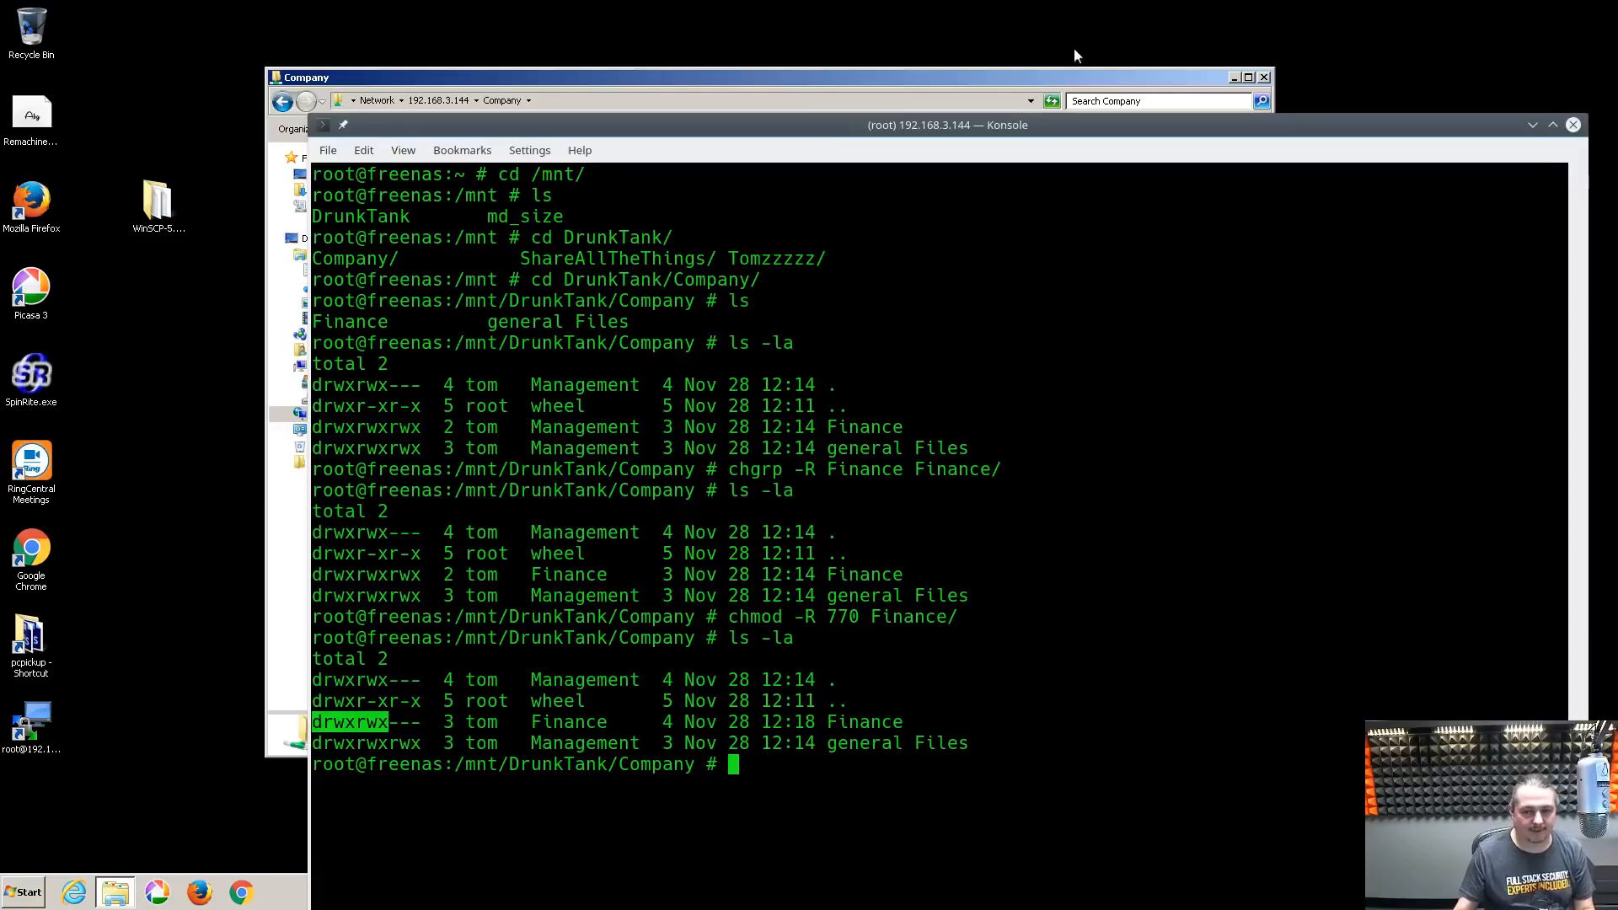
pyautogui.moveTo(1010, 123); pyautogui.dragTo(1616, 202)
pyautogui.click(191, 599)
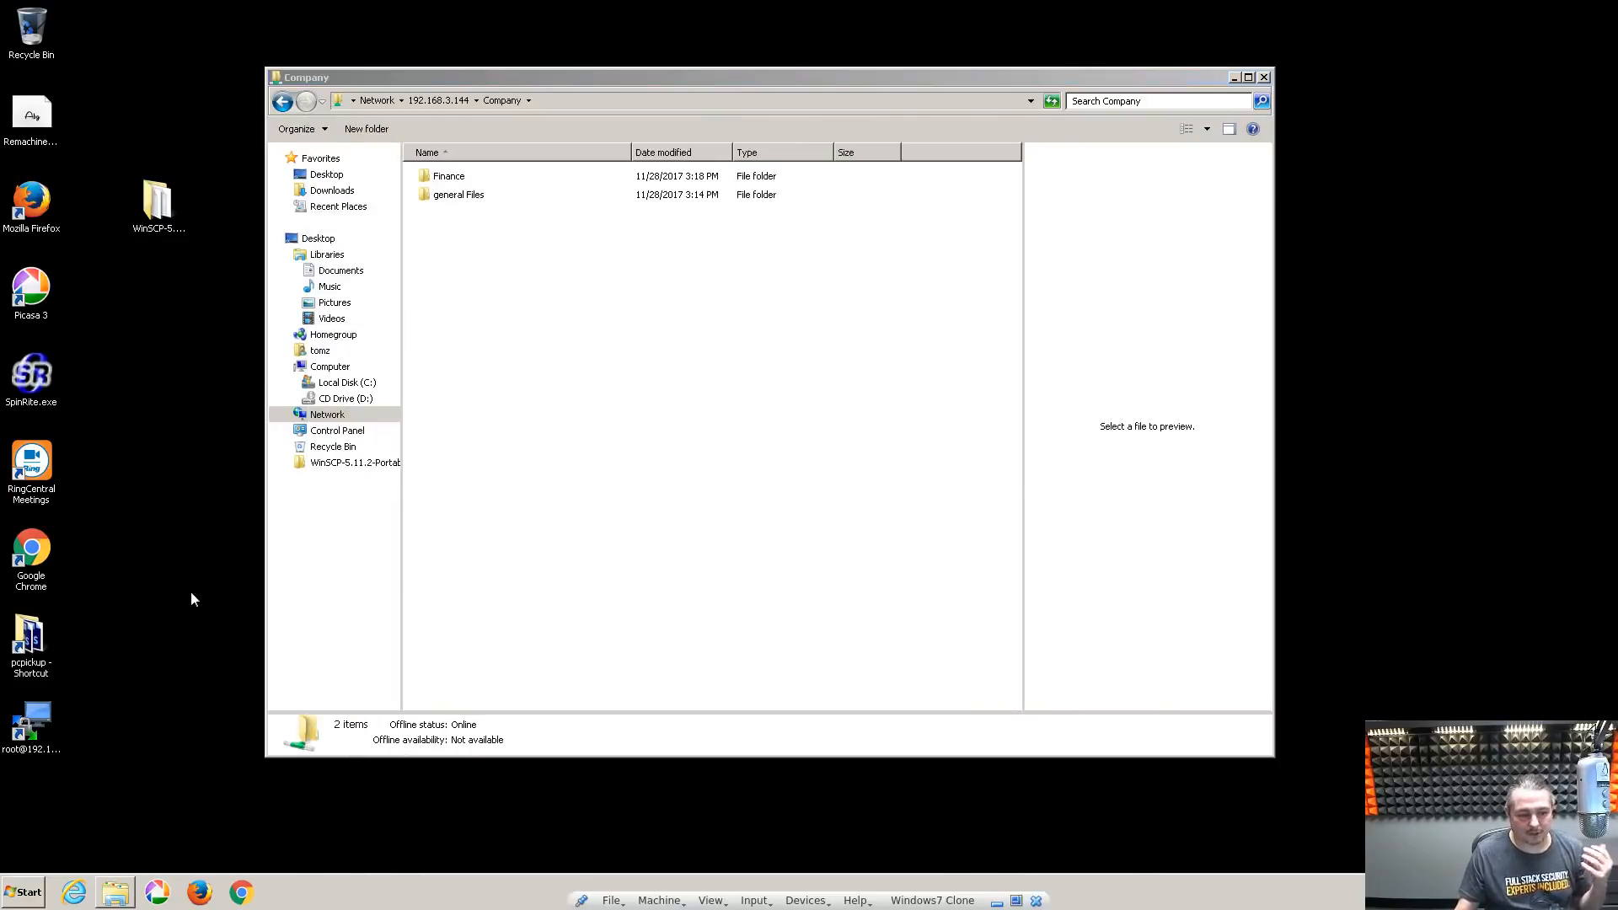
# Connect to the server with the saved root WinSCP session and open /mnt/DrunkTank/Company
pyautogui.doubleClick(50, 726)
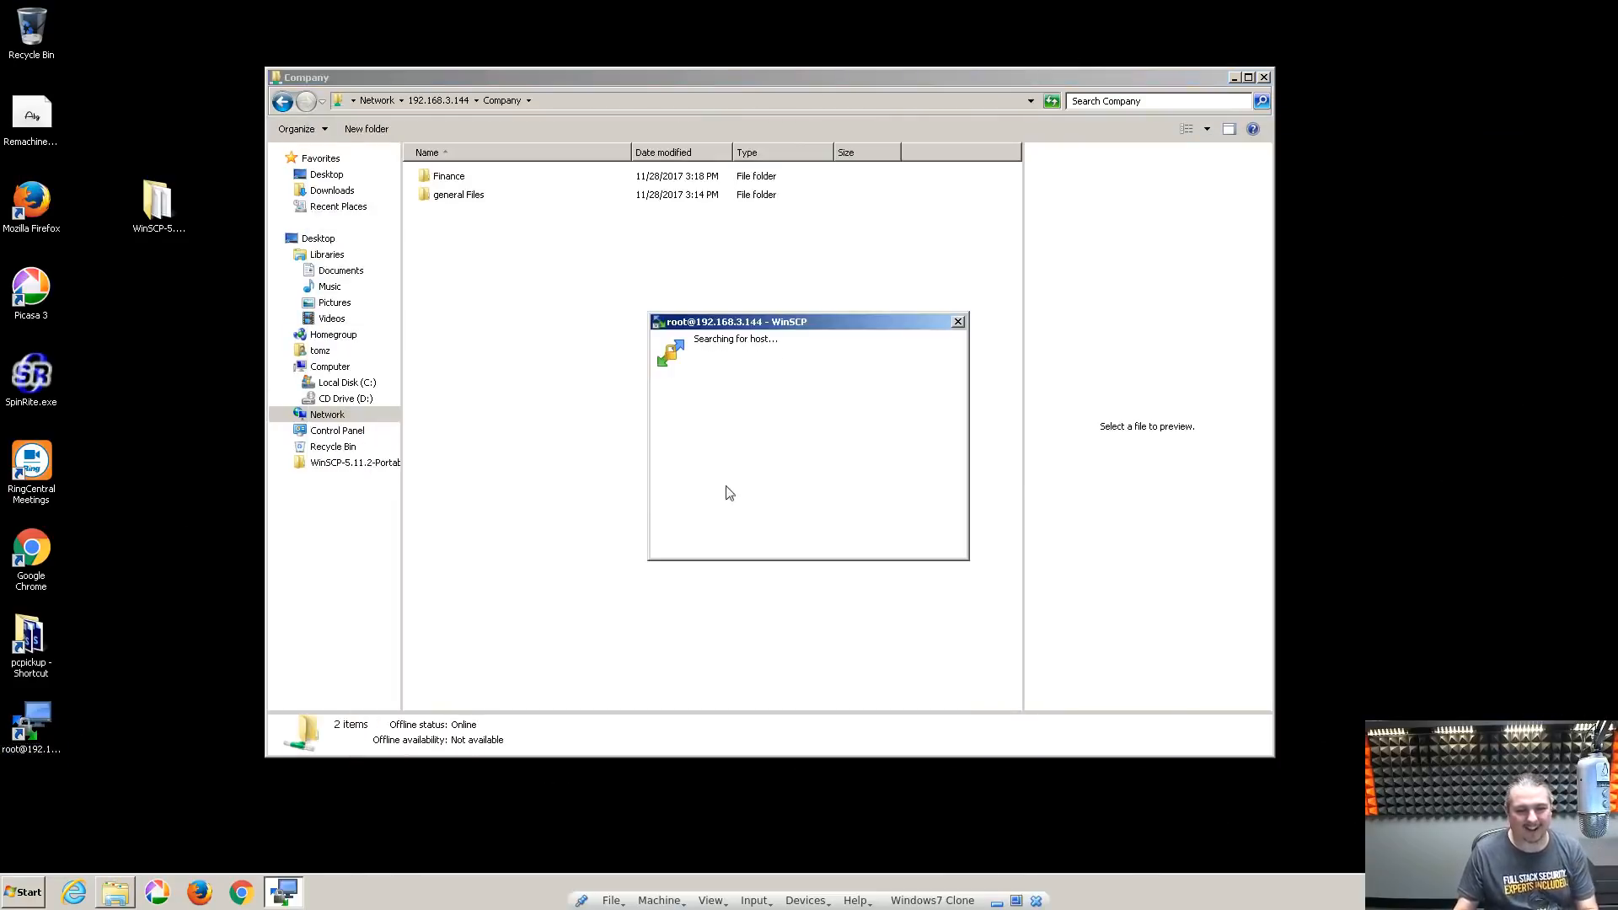
pyautogui.click(657, 537)
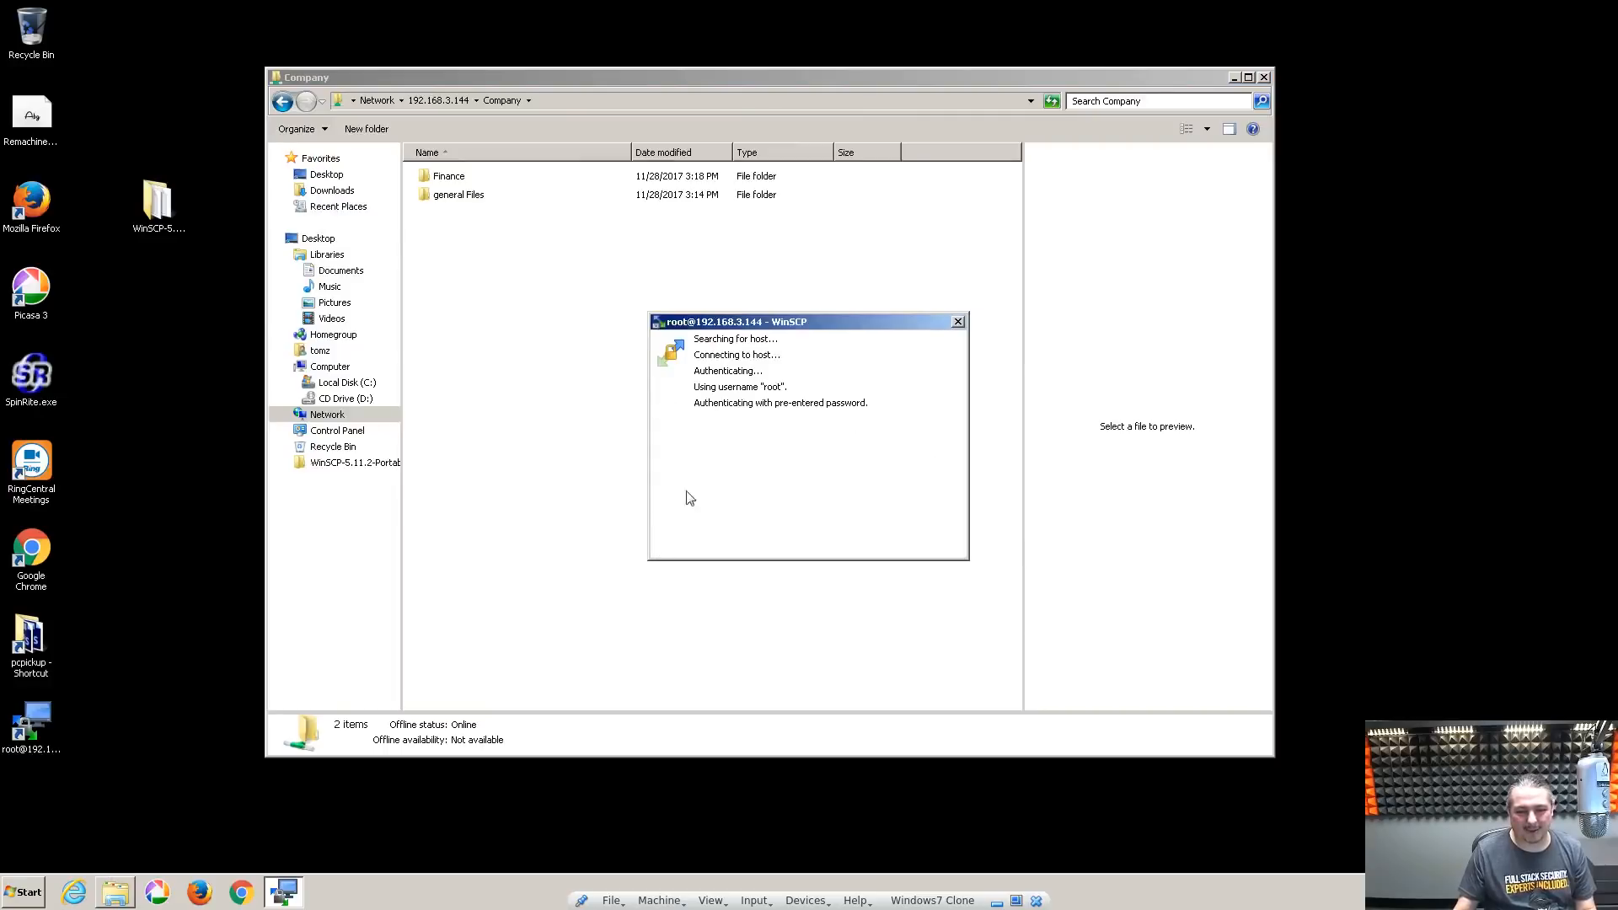
pyautogui.doubleClick(444, 469)
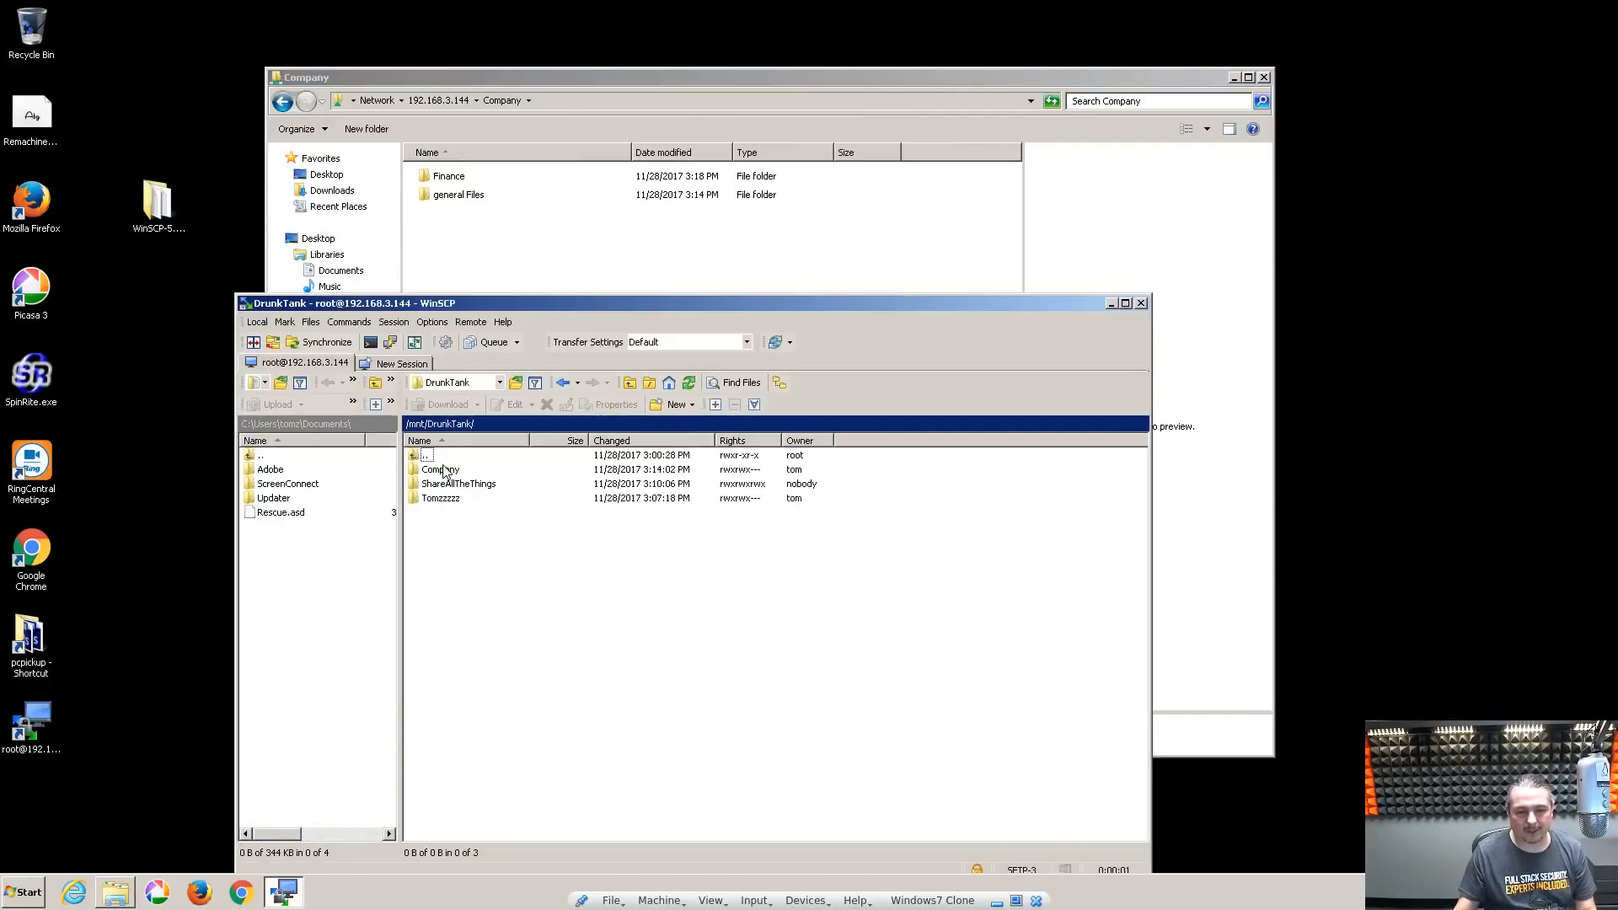
pyautogui.doubleClick(439, 470)
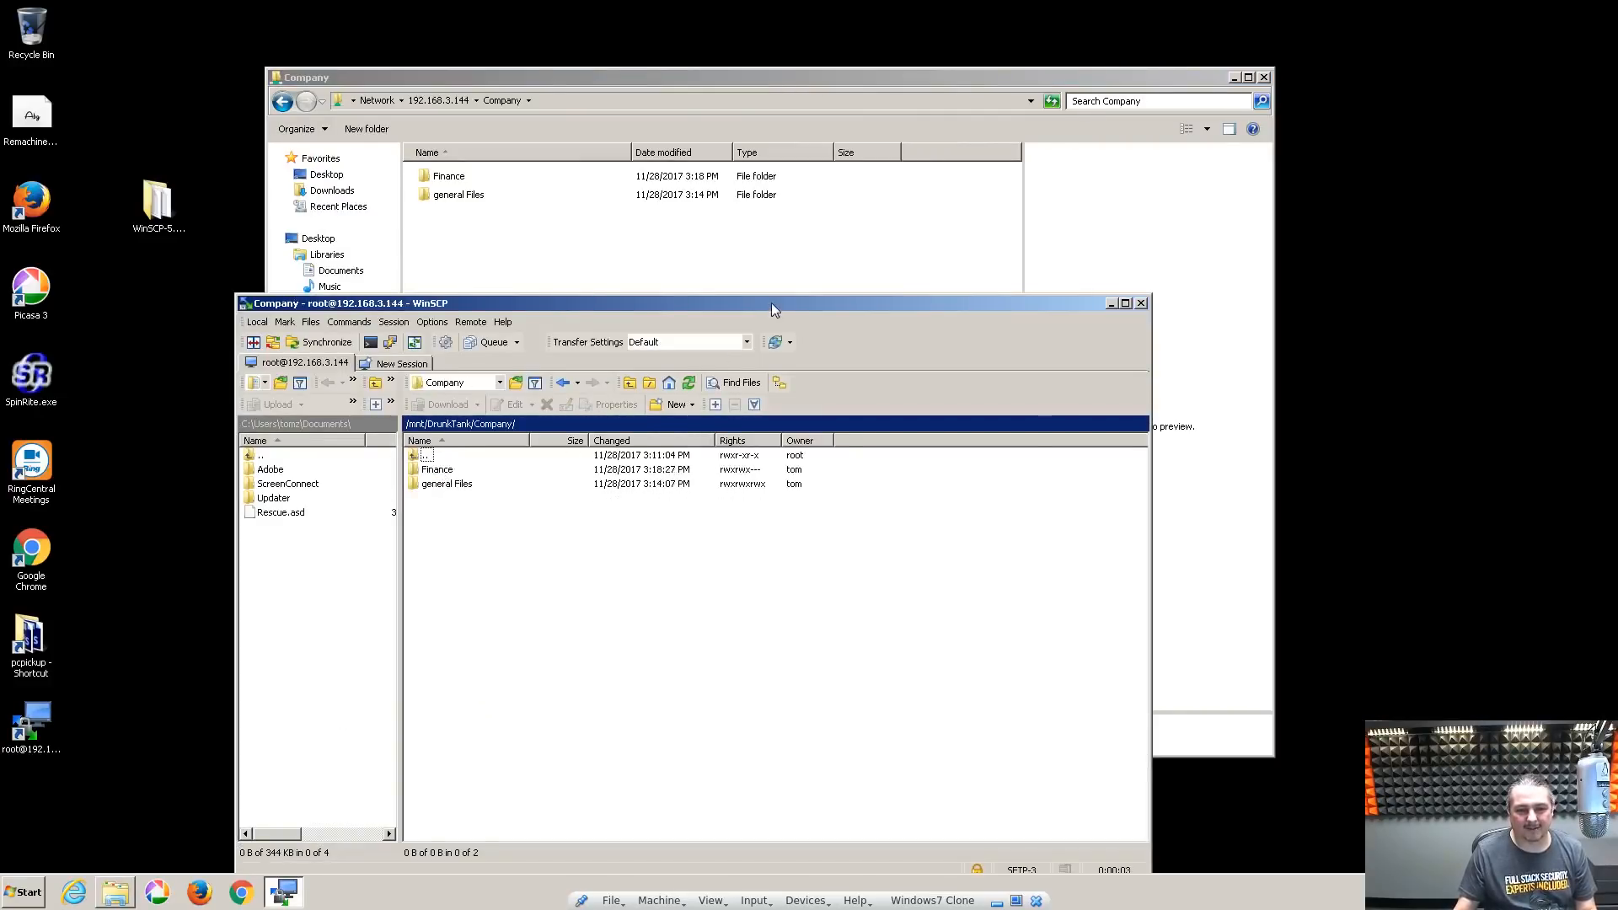
pyautogui.moveTo(771, 306); pyautogui.dragTo(969, 187)
# Give Finance read and write for Others recursively, keeping group Finance, for 0777
pyautogui.rightClick(633, 355)
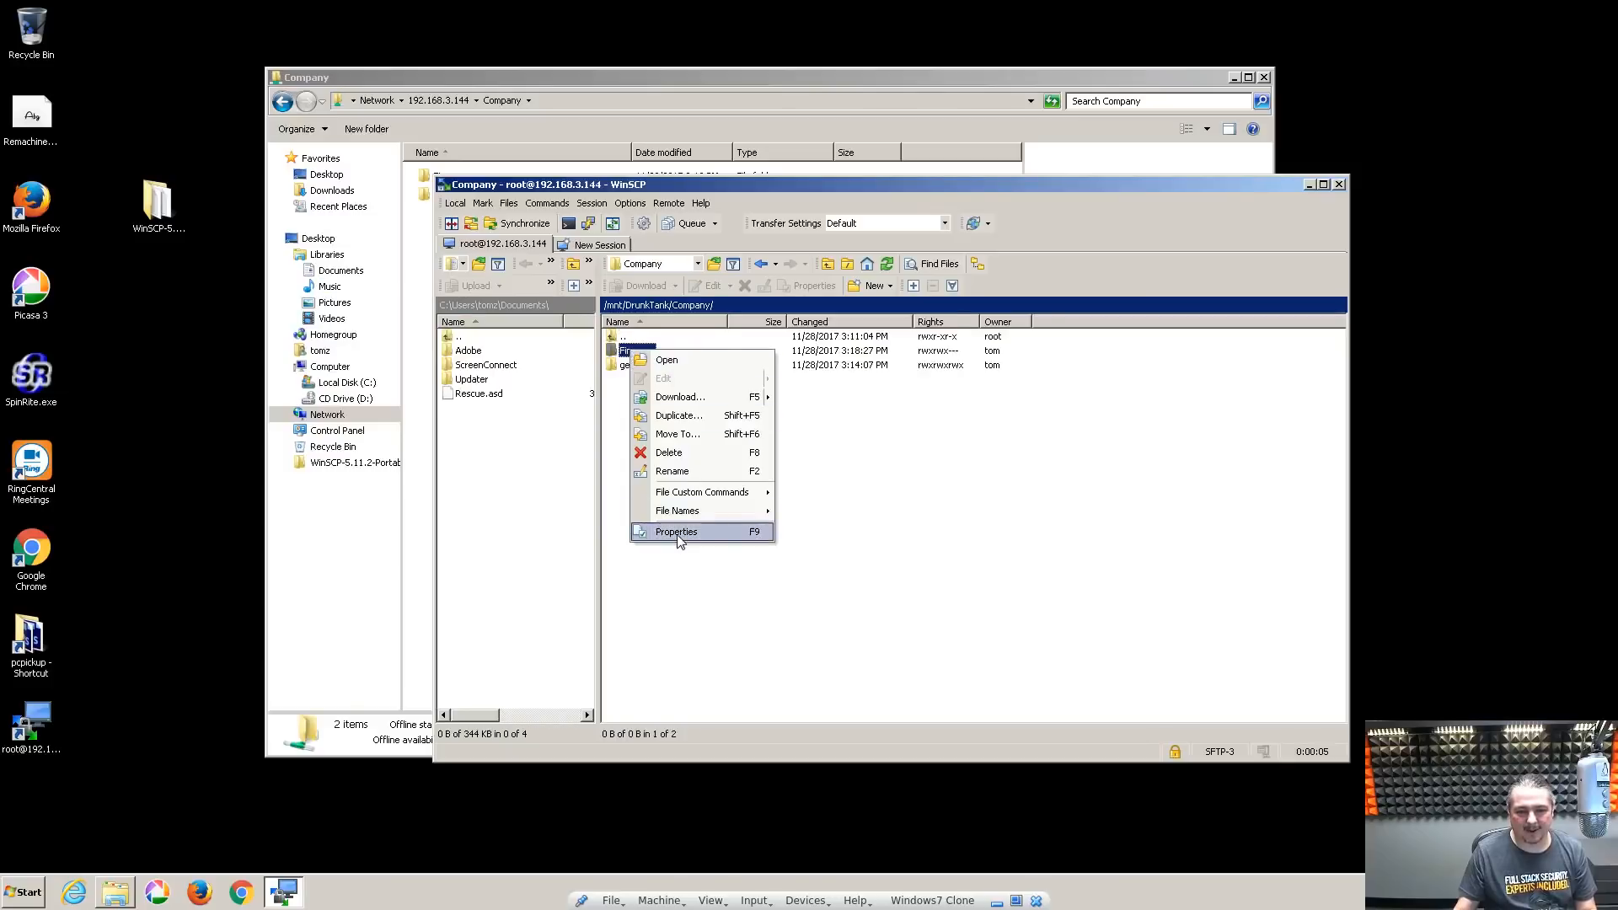
pyautogui.click(679, 541)
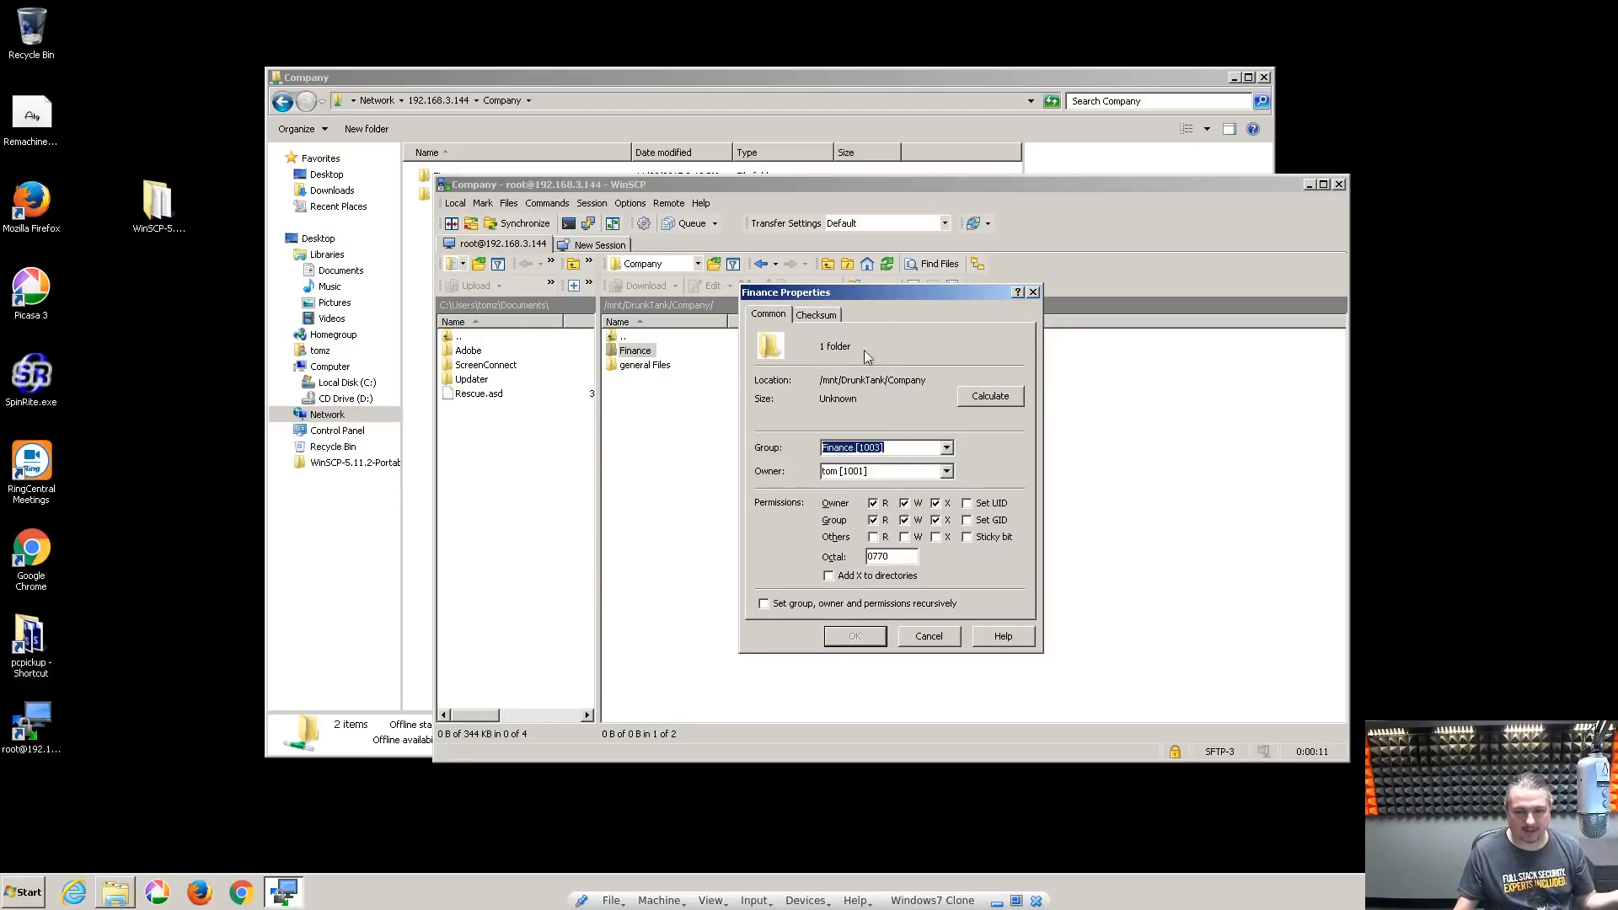
pyautogui.click(909, 451)
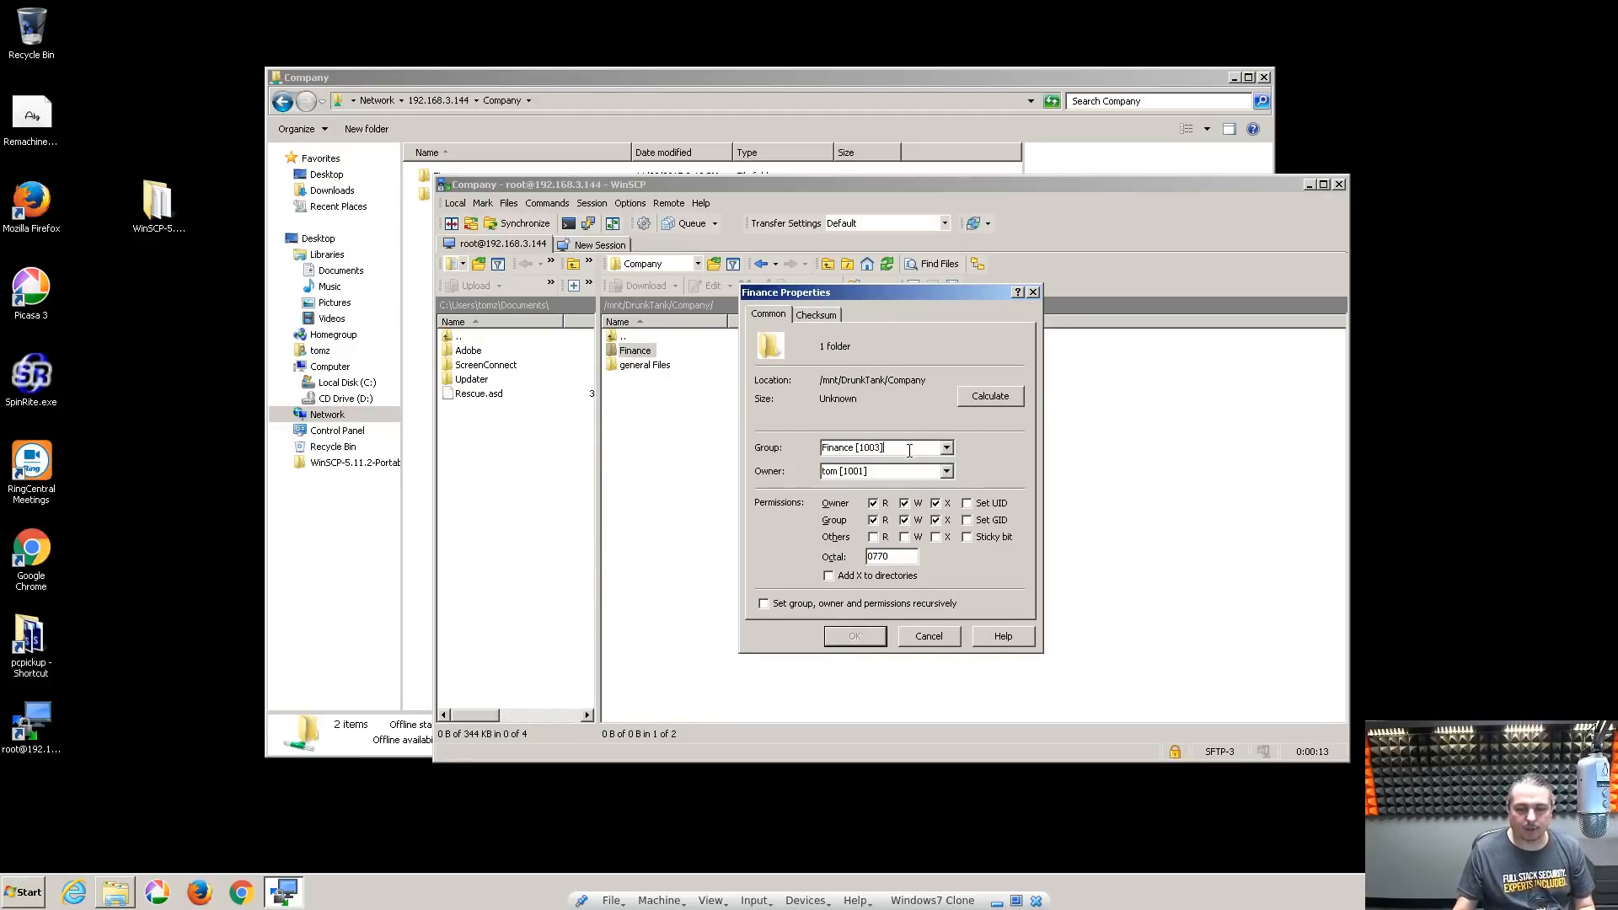
pyautogui.click(947, 449)
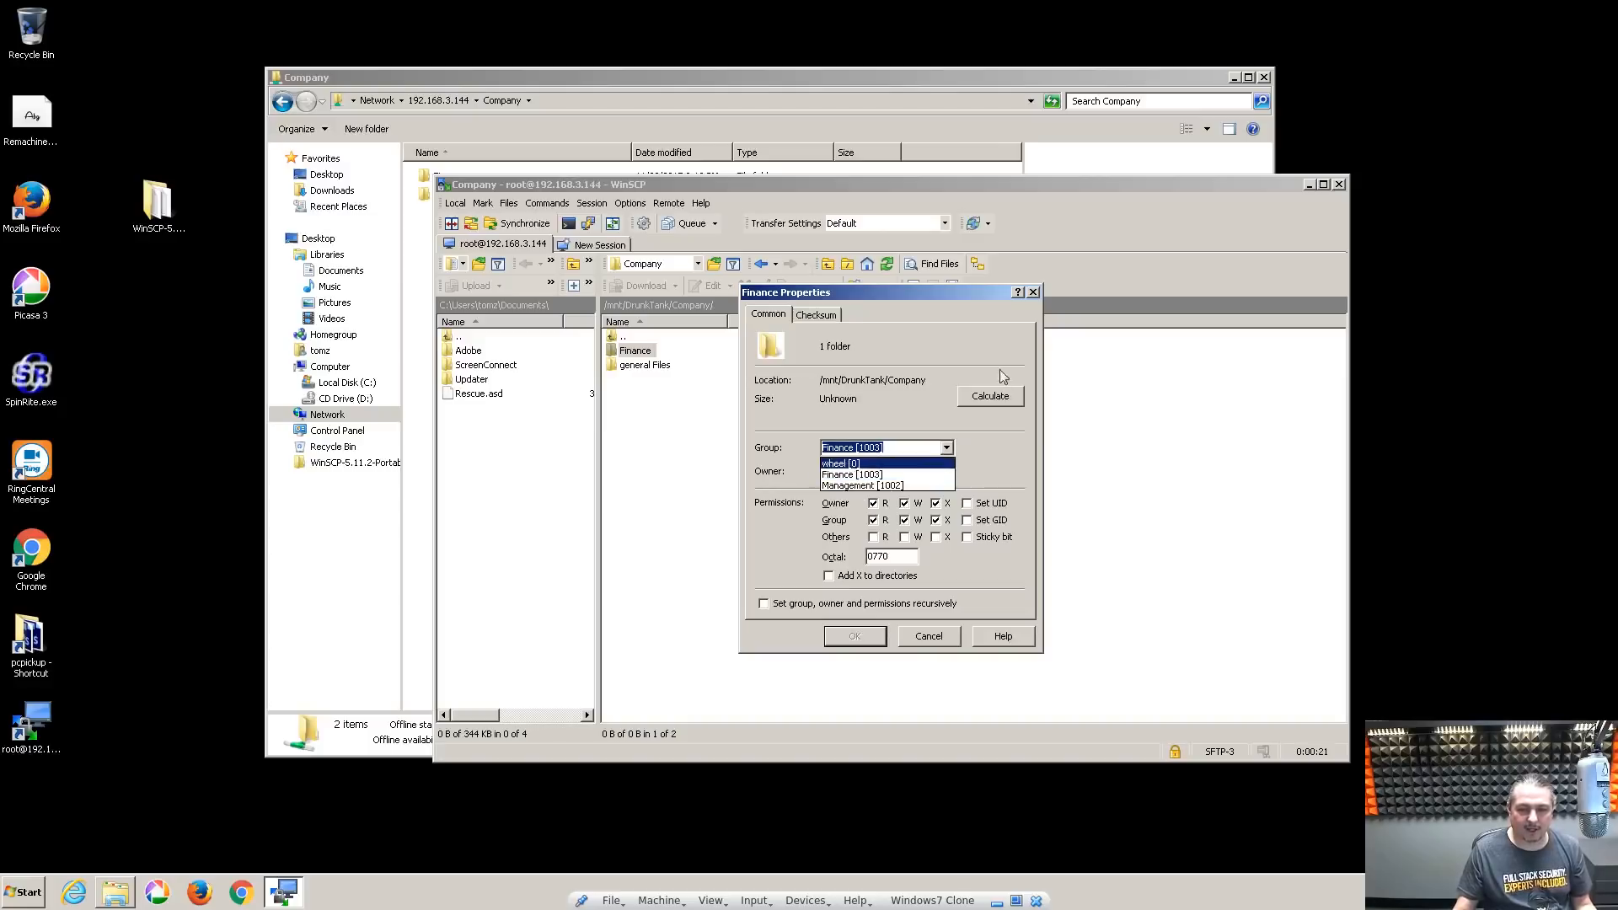
pyautogui.click(935, 450)
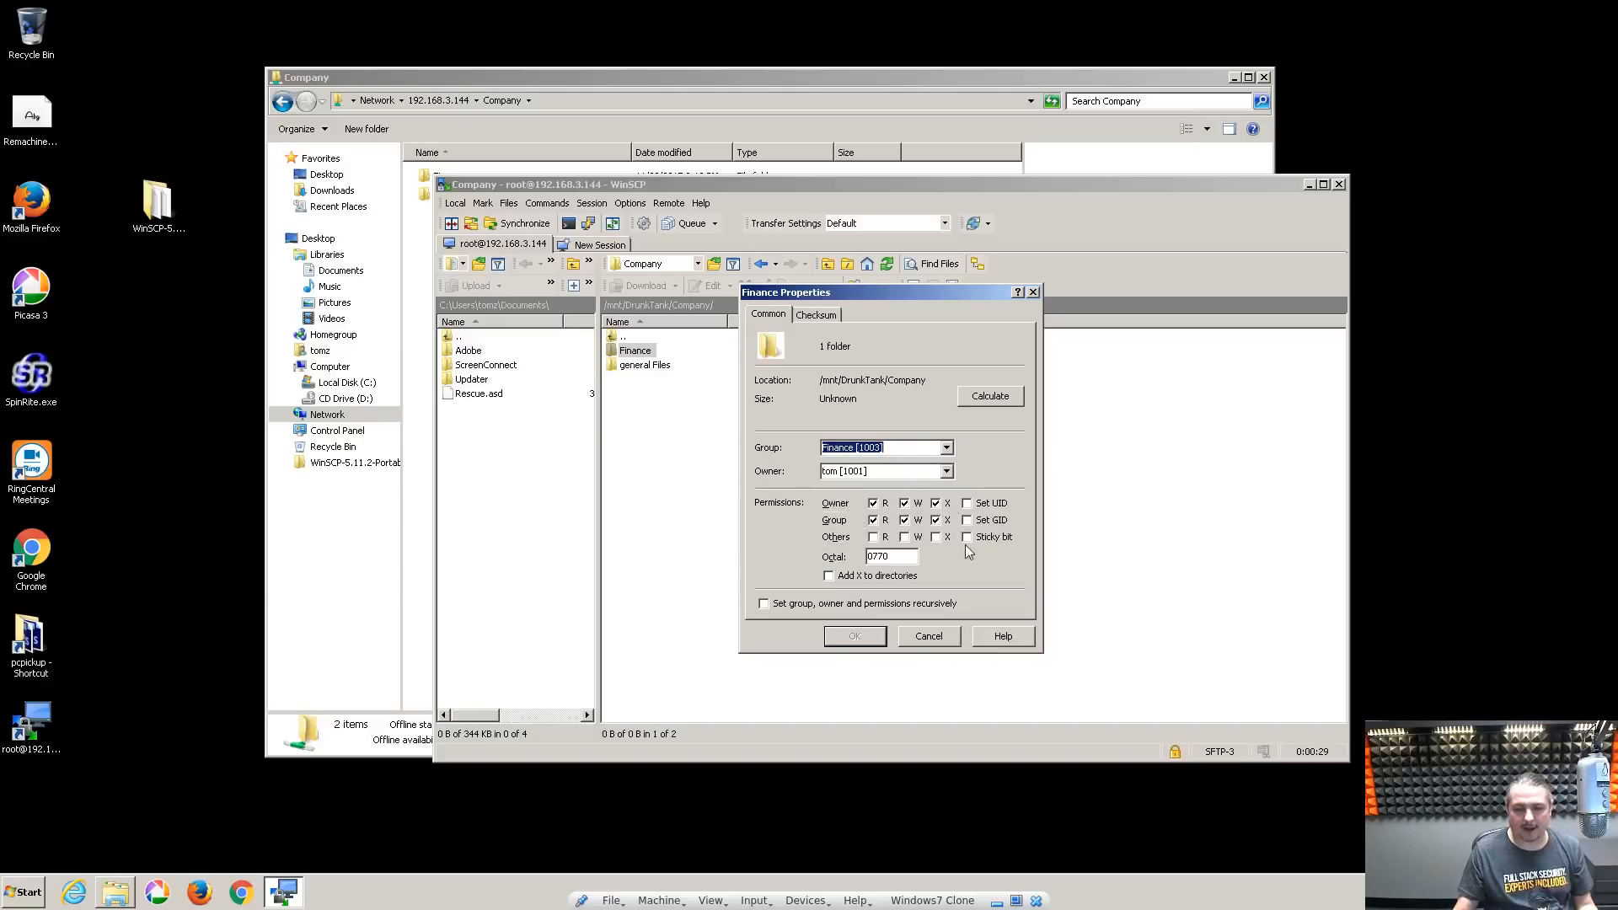
pyautogui.click(873, 537)
pyautogui.click(905, 537)
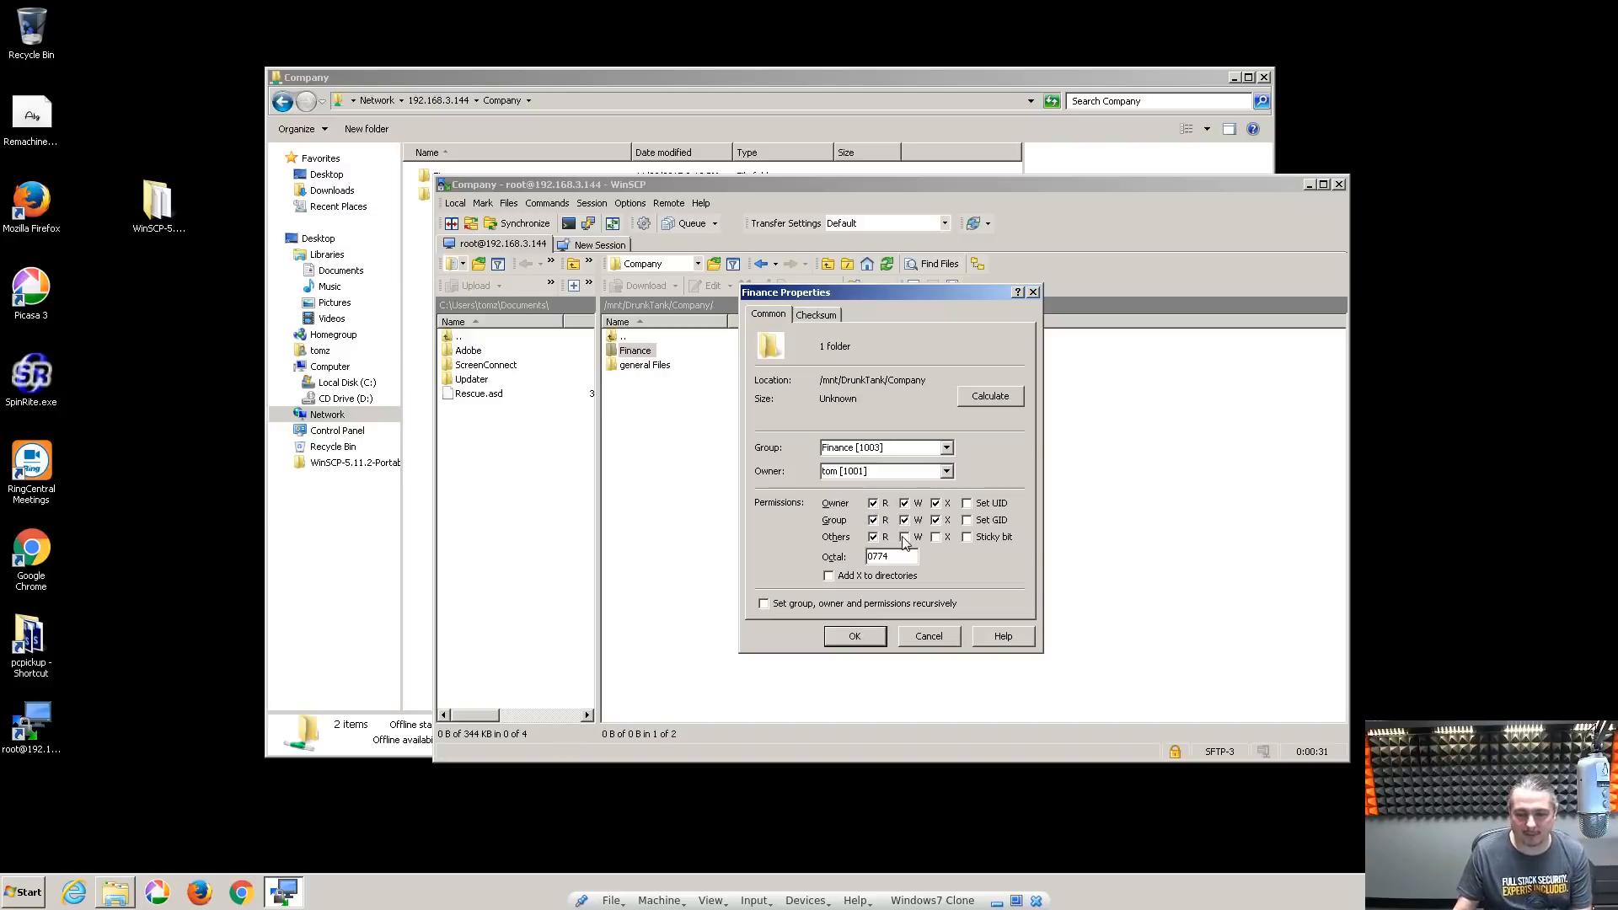
pyautogui.click(814, 603)
pyautogui.click(853, 637)
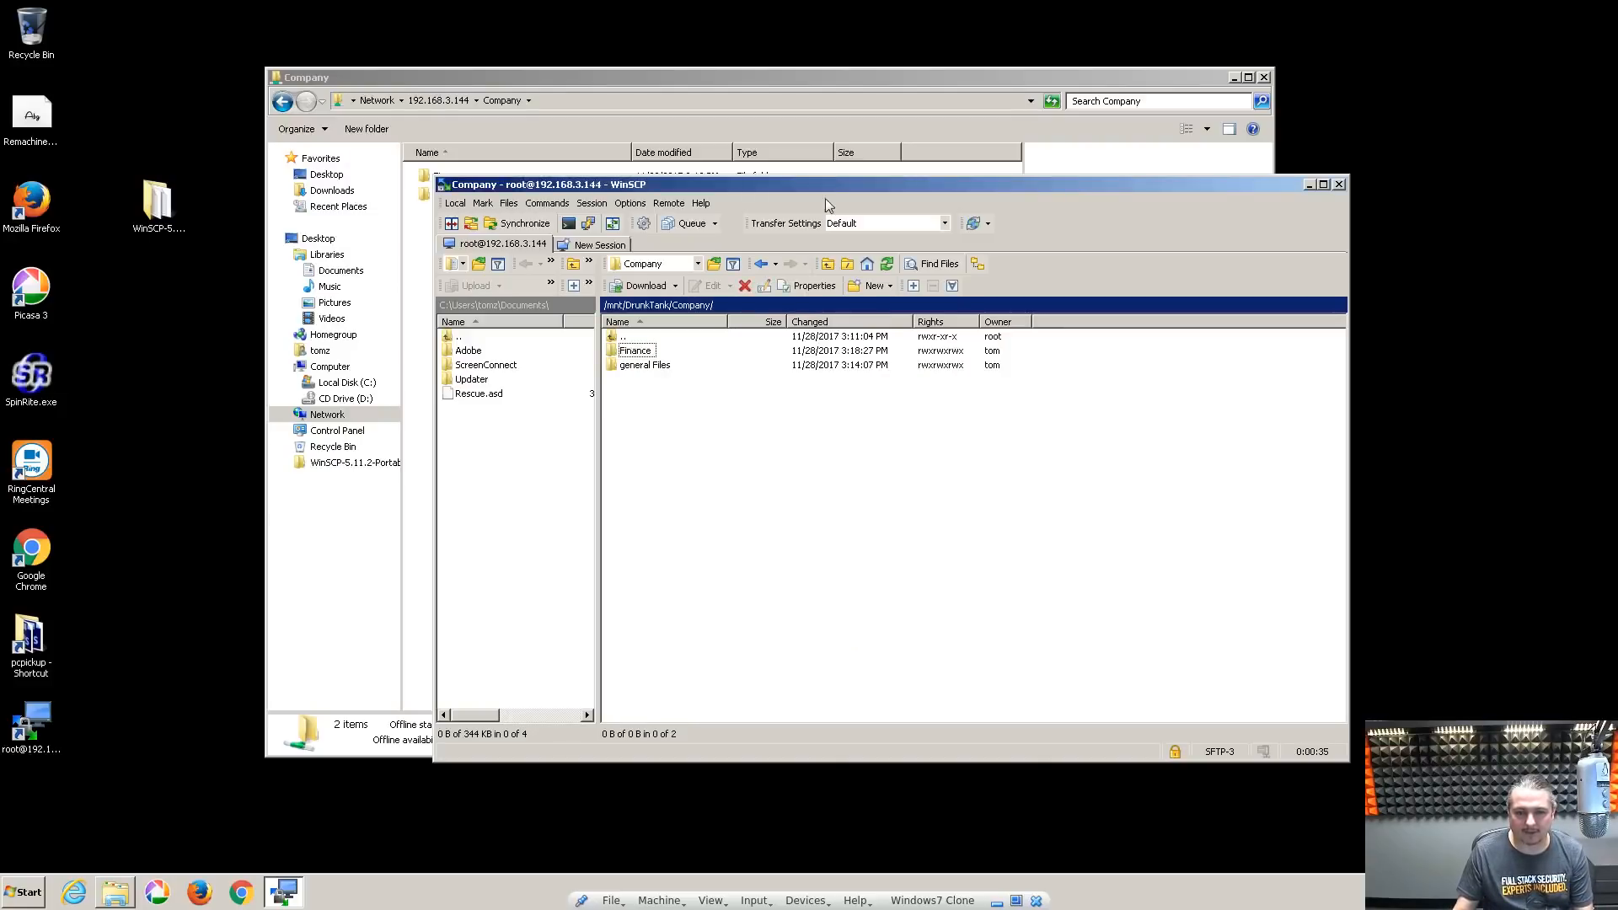
# Browse into Finance from Explorer and back up to Company
pyautogui.moveTo(842, 183); pyautogui.dragTo(1232, 492)
pyautogui.click(762, 403)
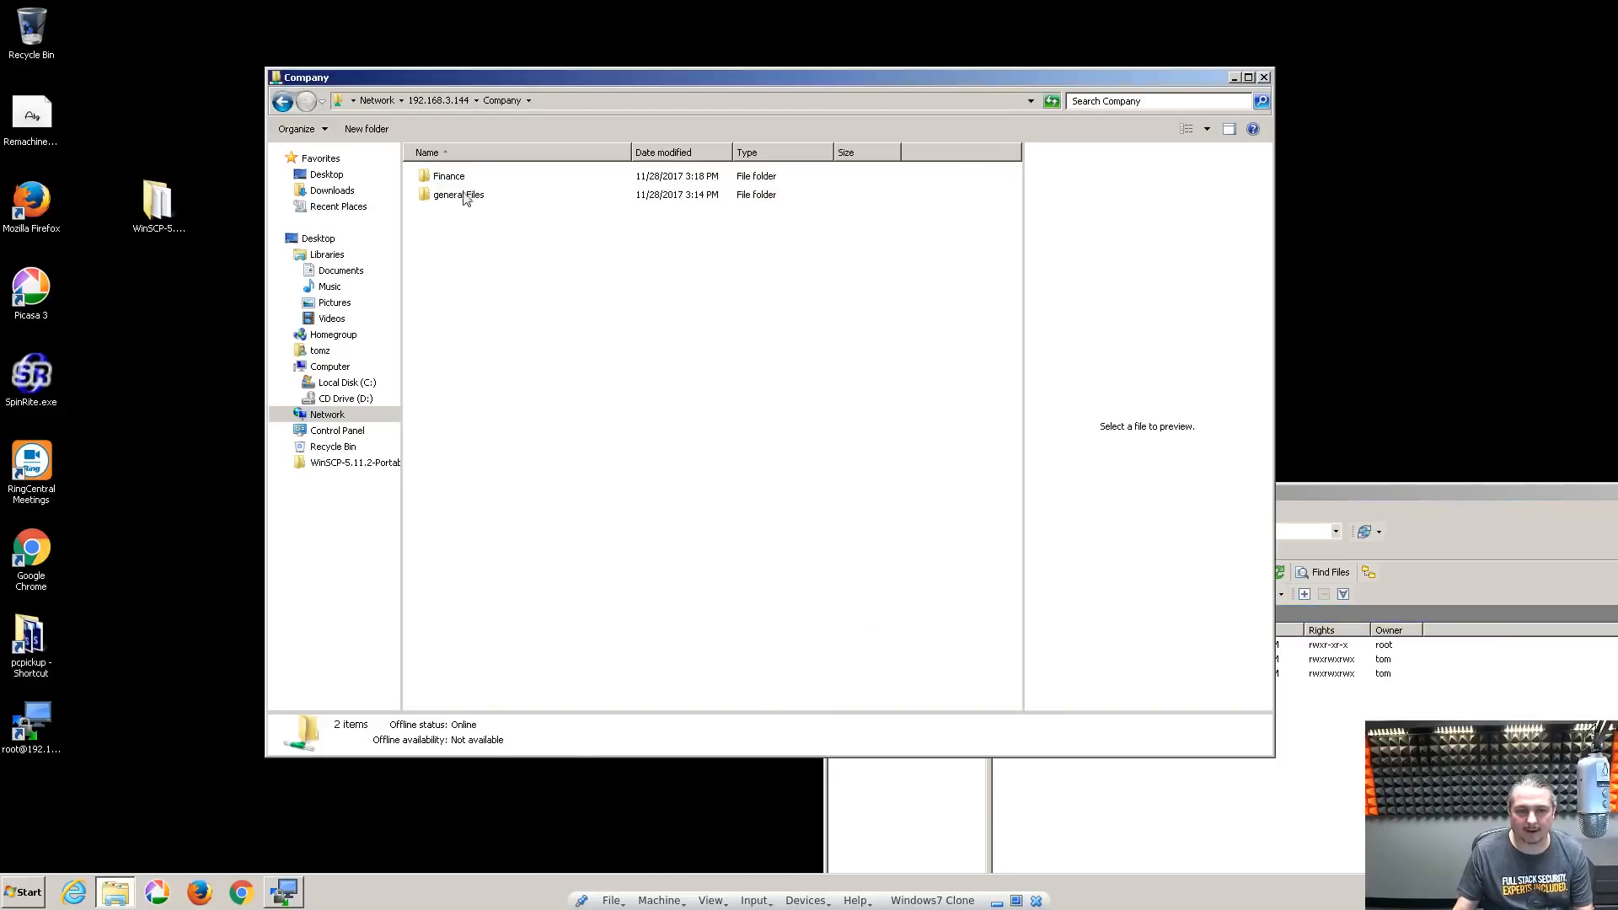
pyautogui.doubleClick(464, 176)
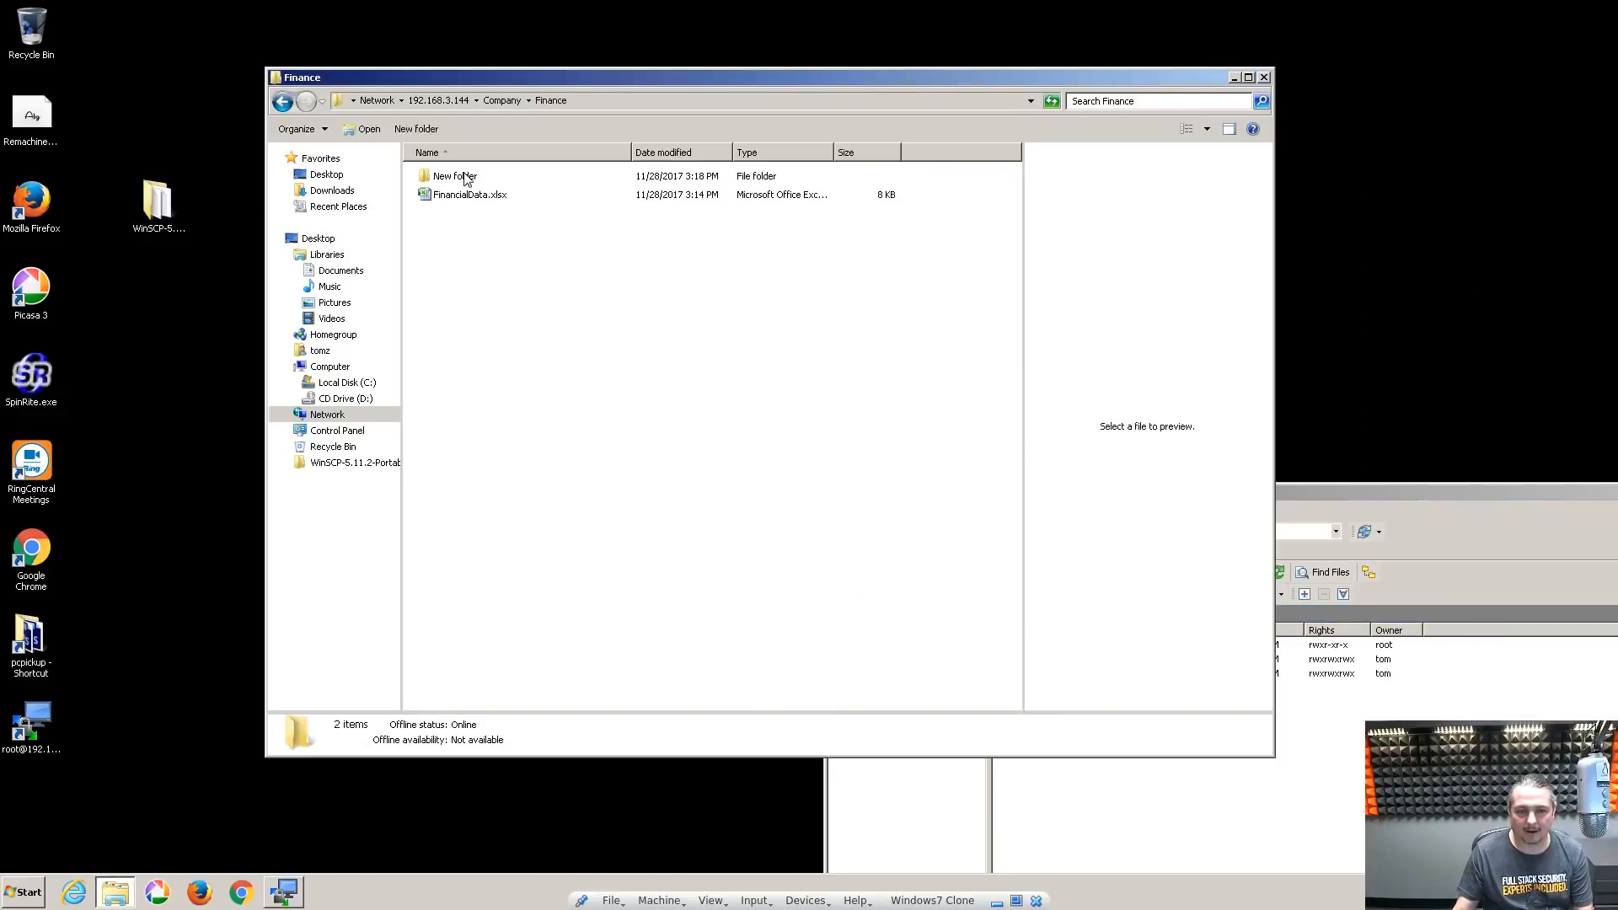
pyautogui.click(503, 100)
# Remove all Others permissions from Finance in WinSCP, restoring 0770 with group Finance
pyautogui.moveTo(1361, 472); pyautogui.dragTo(983, 246)
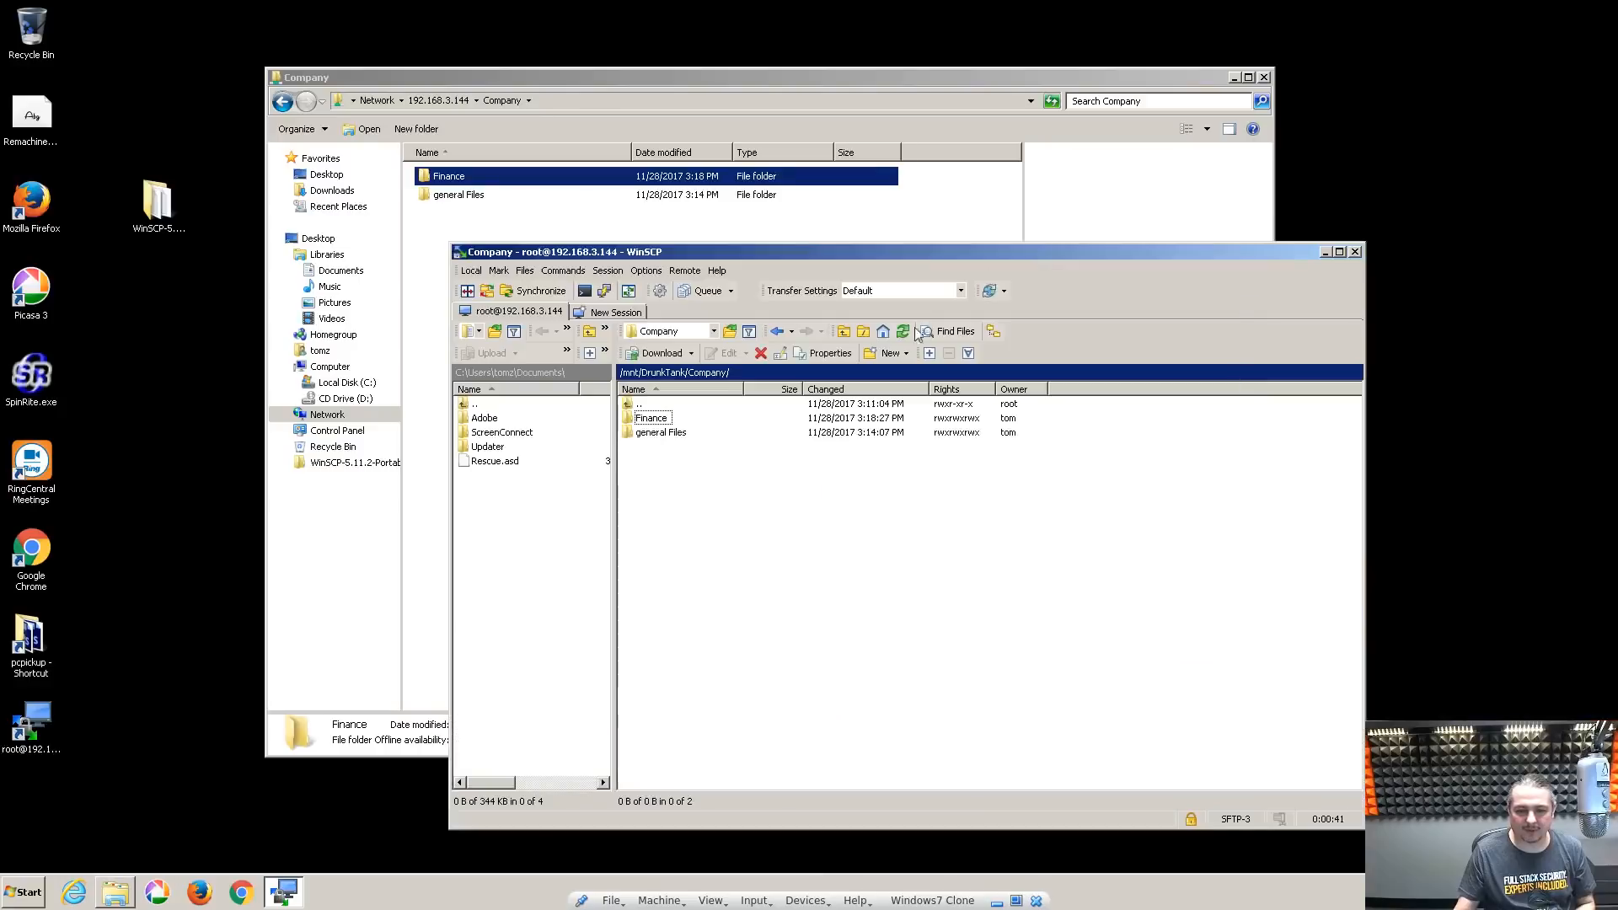
pyautogui.rightClick(647, 419)
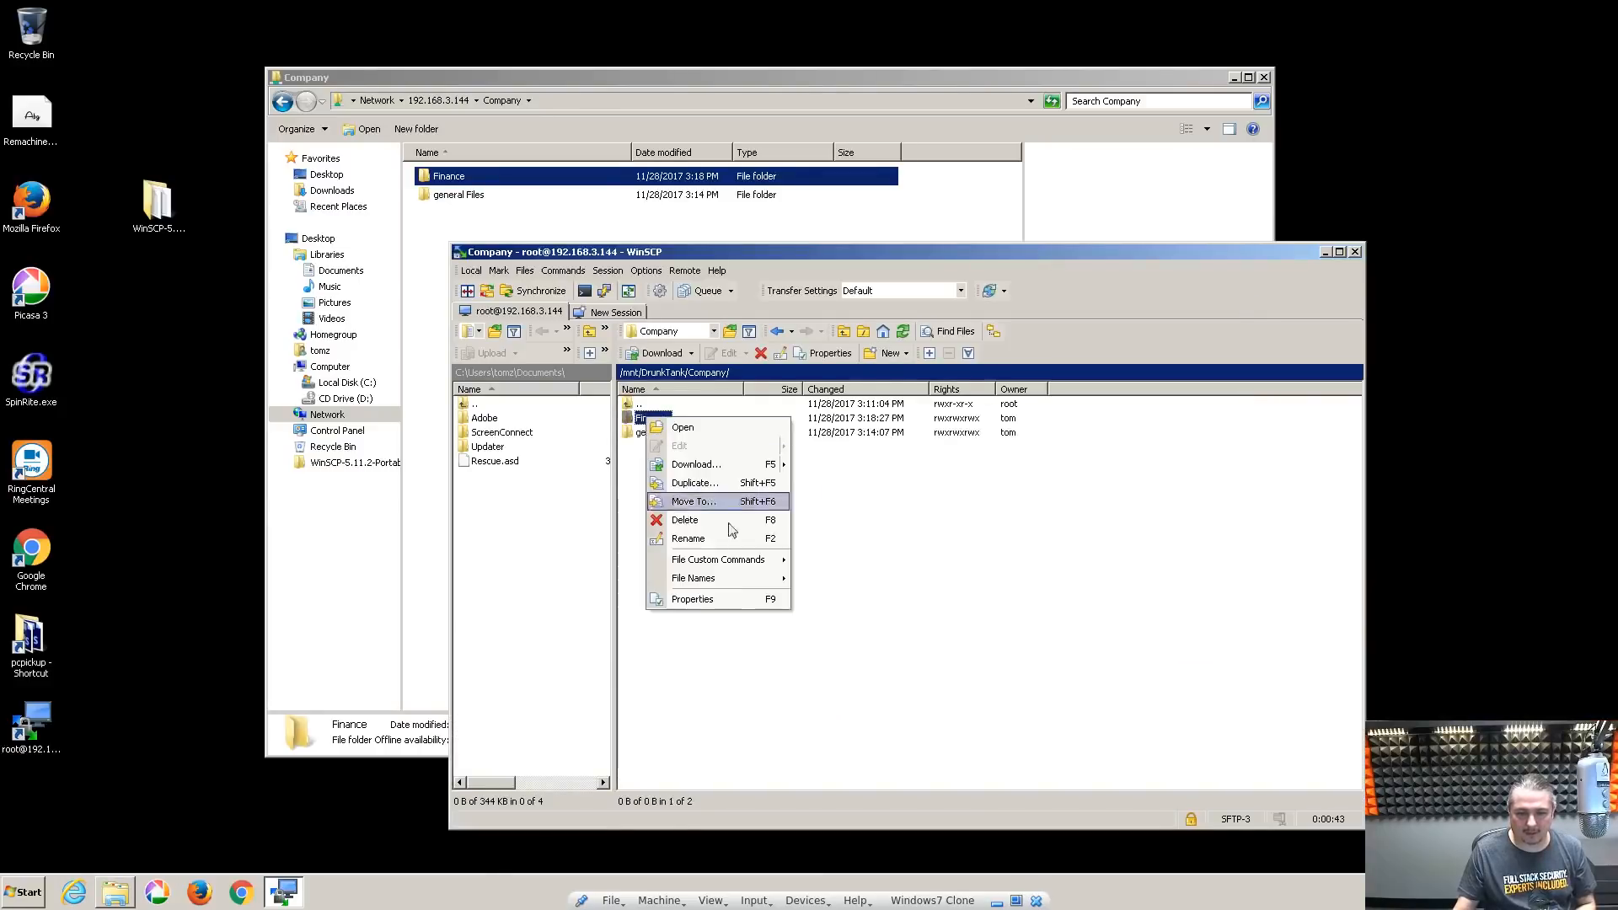
pyautogui.click(726, 597)
pyautogui.click(889, 604)
pyautogui.click(920, 605)
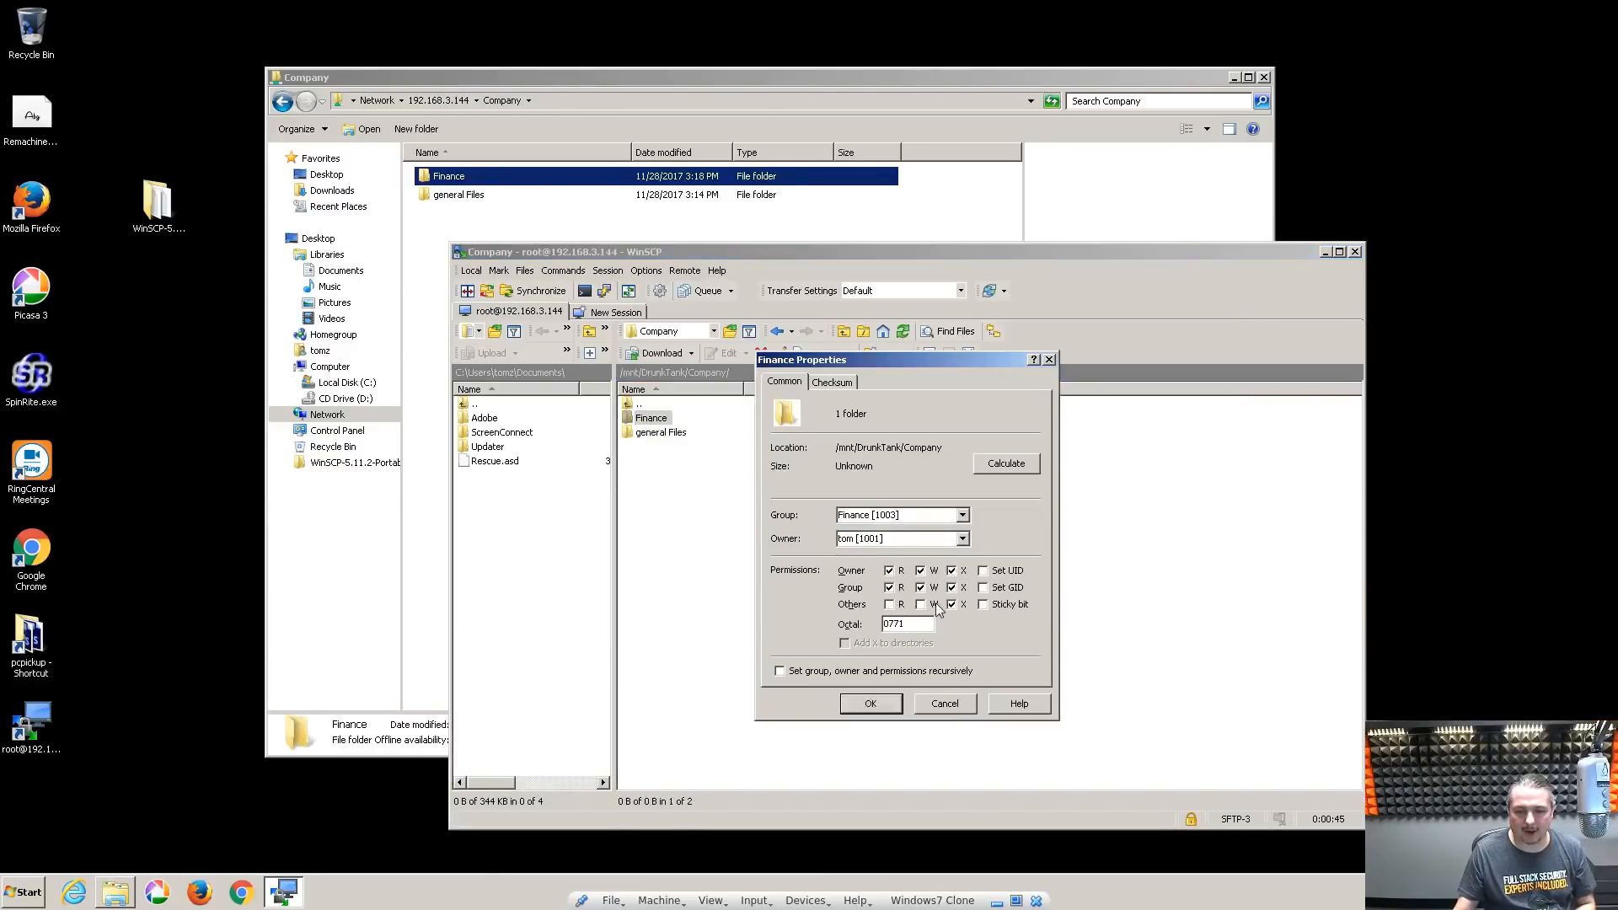
pyautogui.click(951, 604)
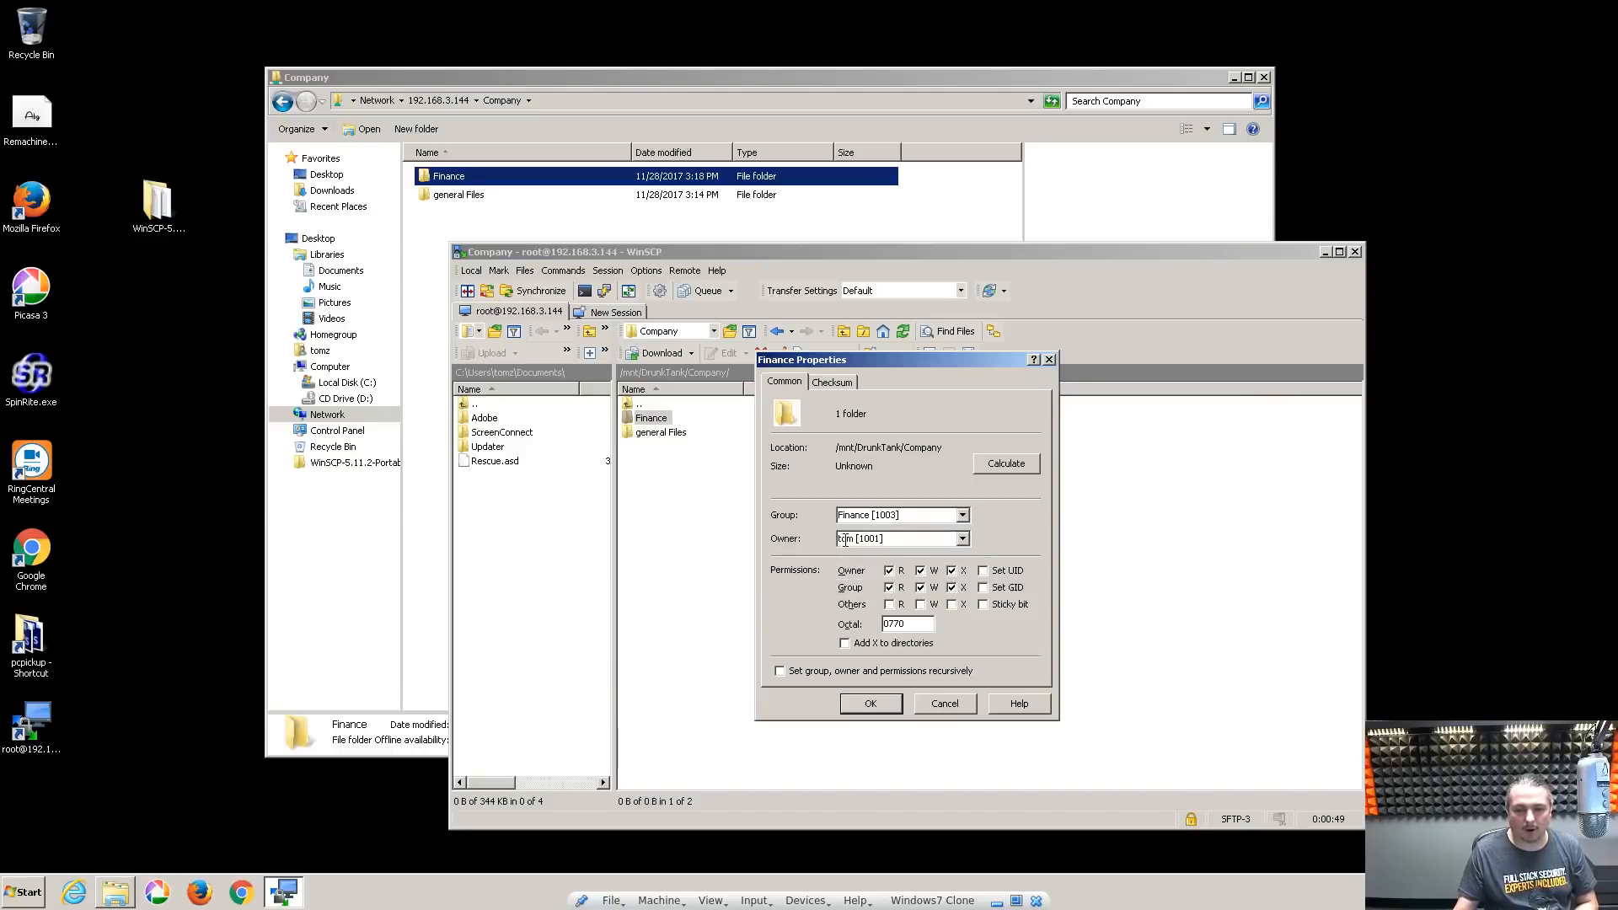
pyautogui.click(866, 705)
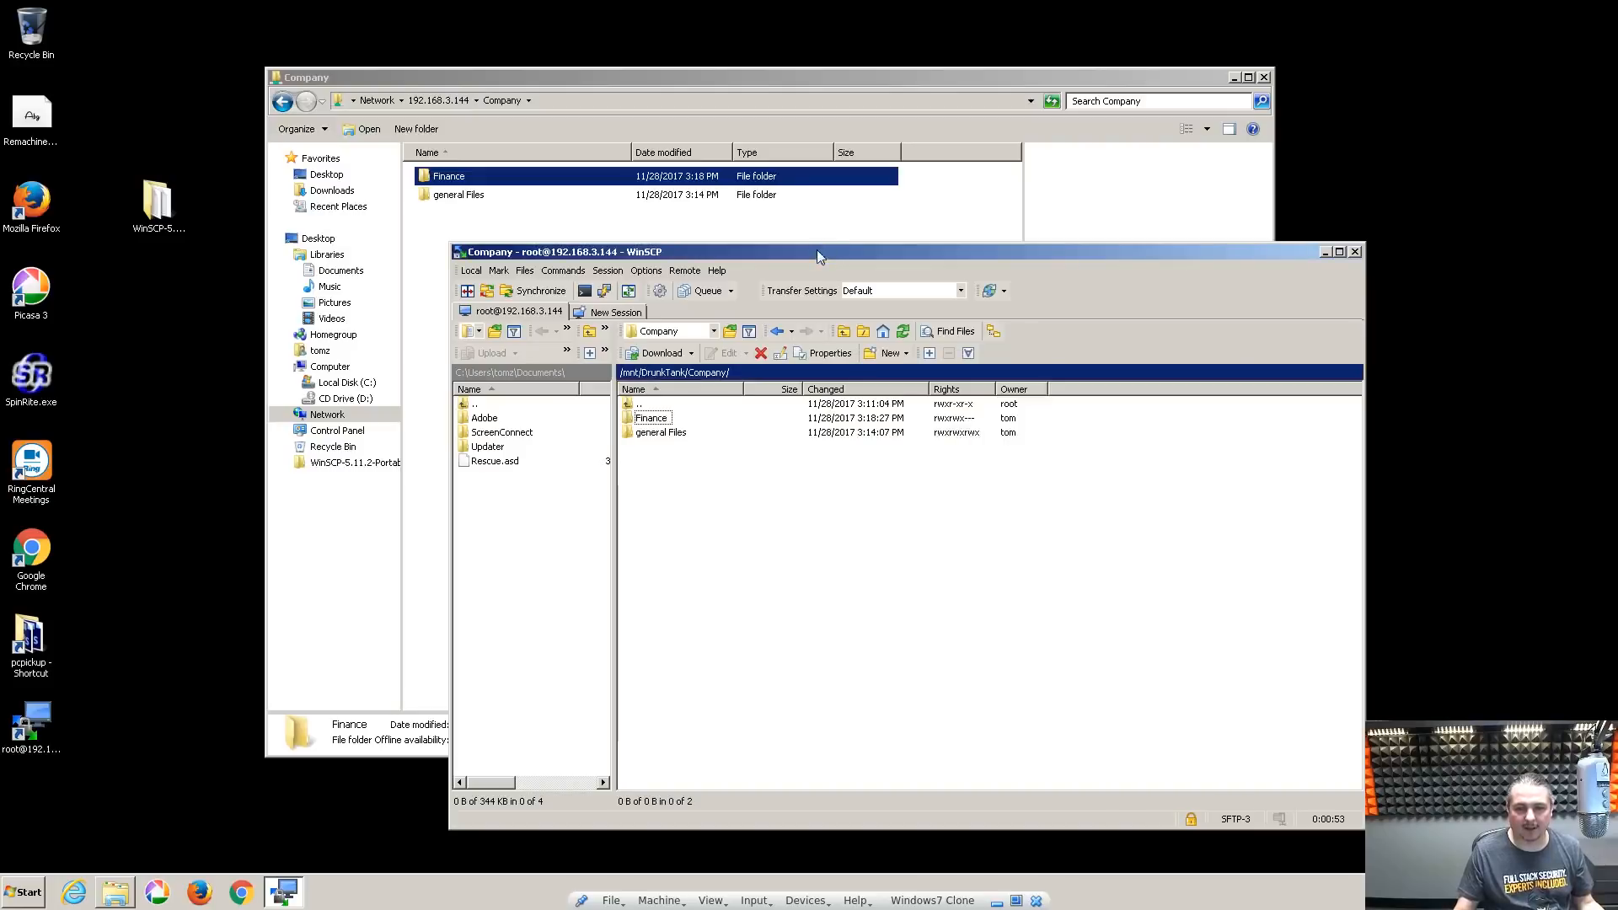
# Confirm Explorer refuses Finance again, then bring up FreeNAS in a maximized Firefox
pyautogui.moveTo(812, 255); pyautogui.dragTo(1379, 388)
pyautogui.click(650, 307)
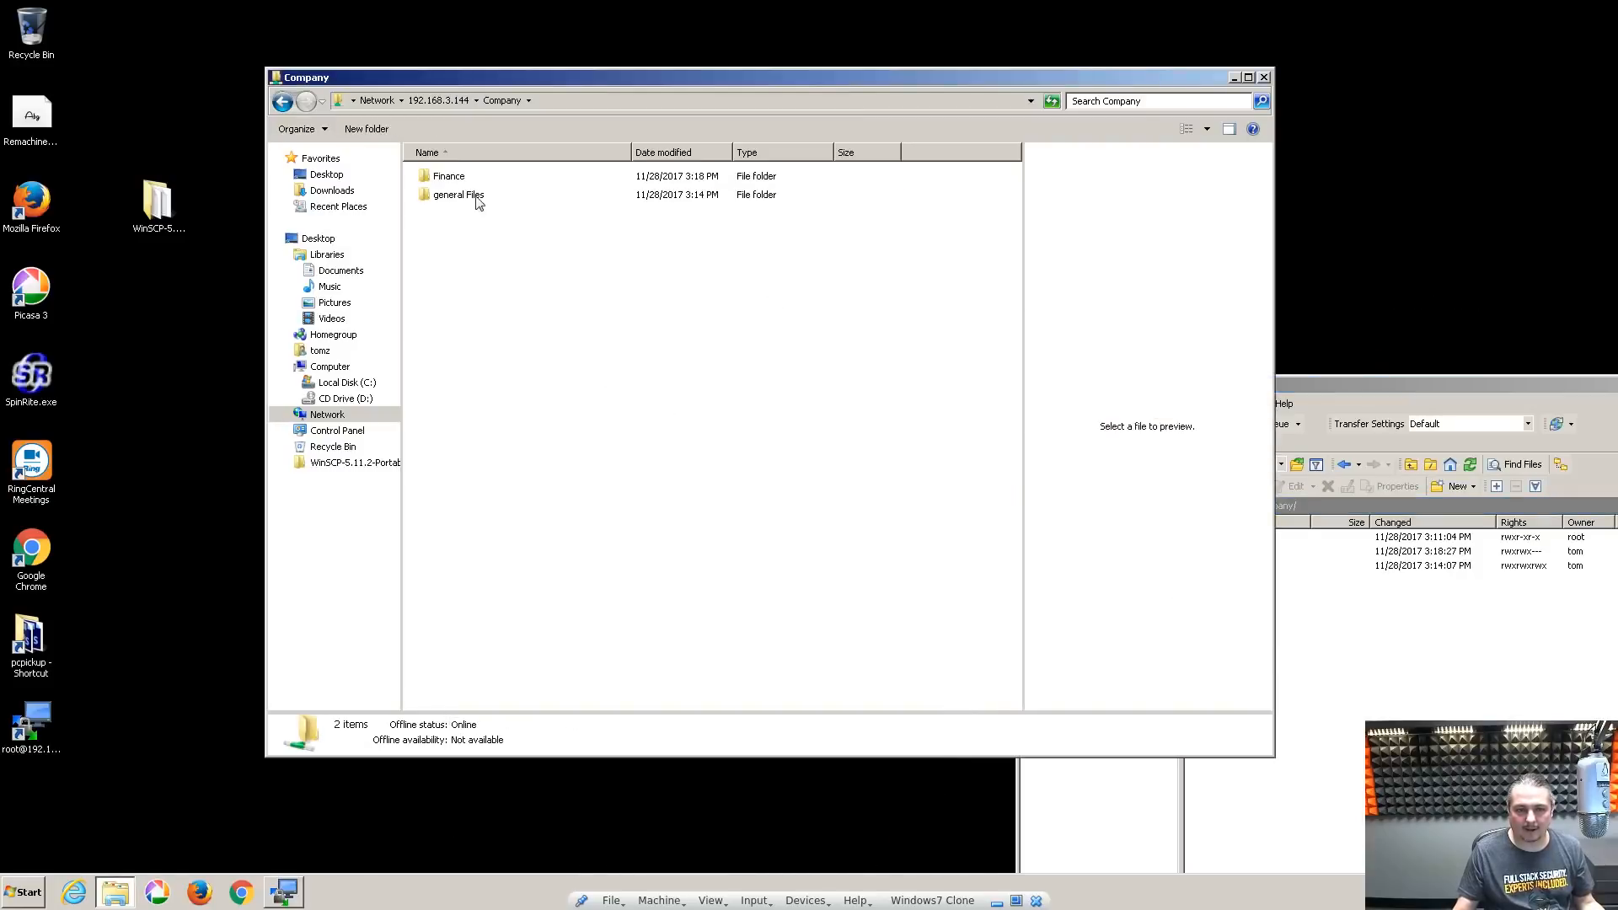
pyautogui.doubleClick(443, 181)
pyautogui.click(1006, 476)
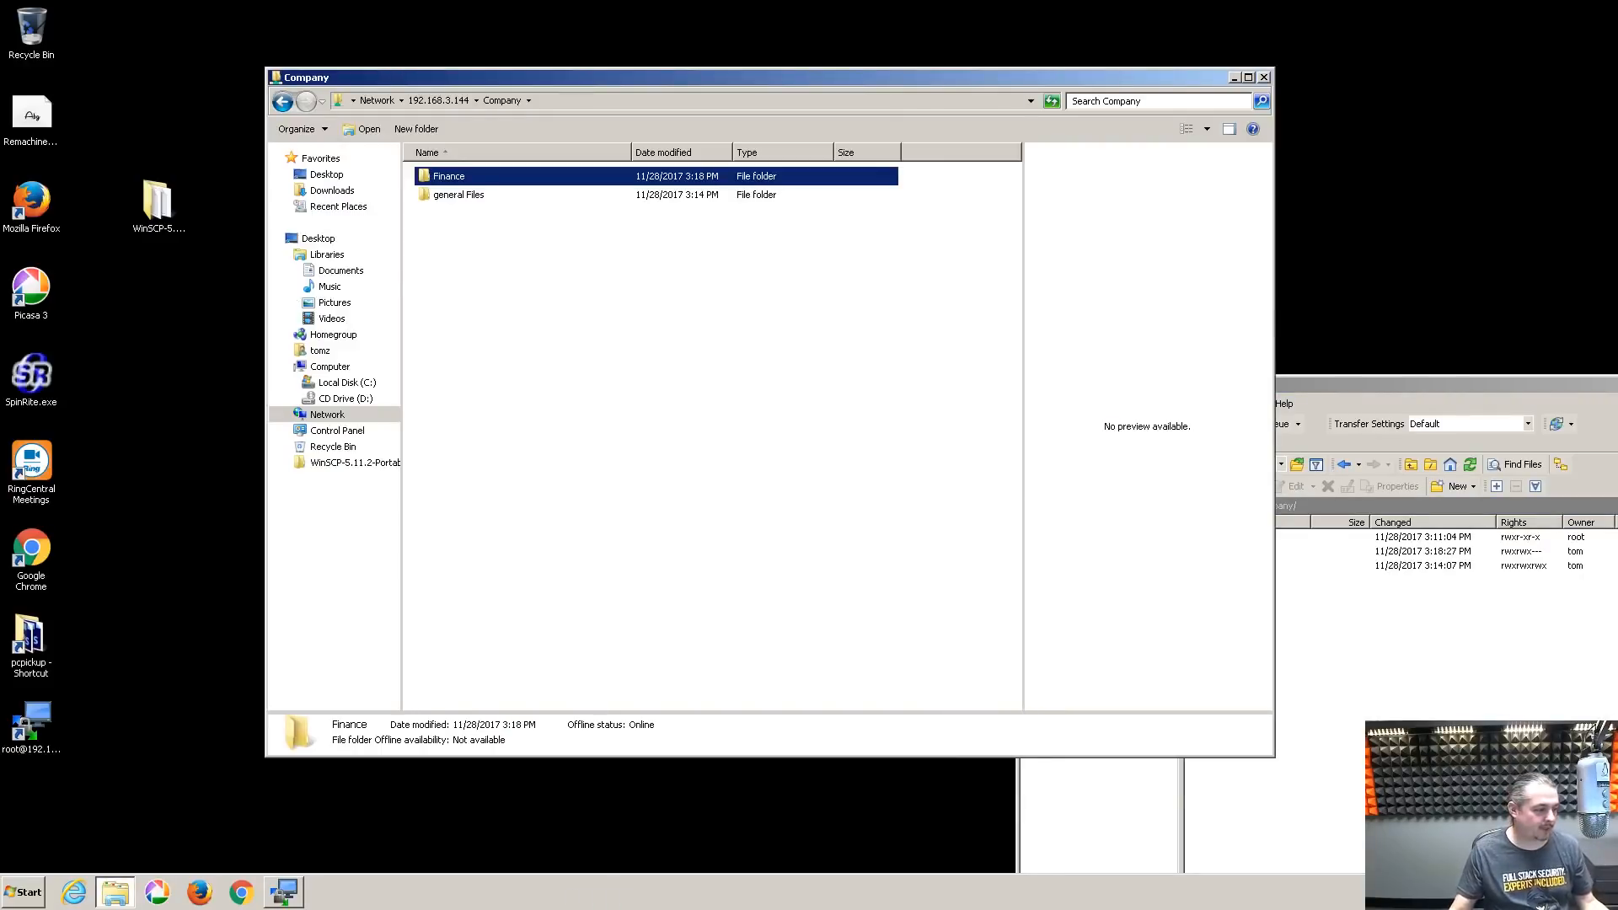
pyautogui.hotkey('alt', 'Tab')
pyautogui.doubleClick(1085, 184)
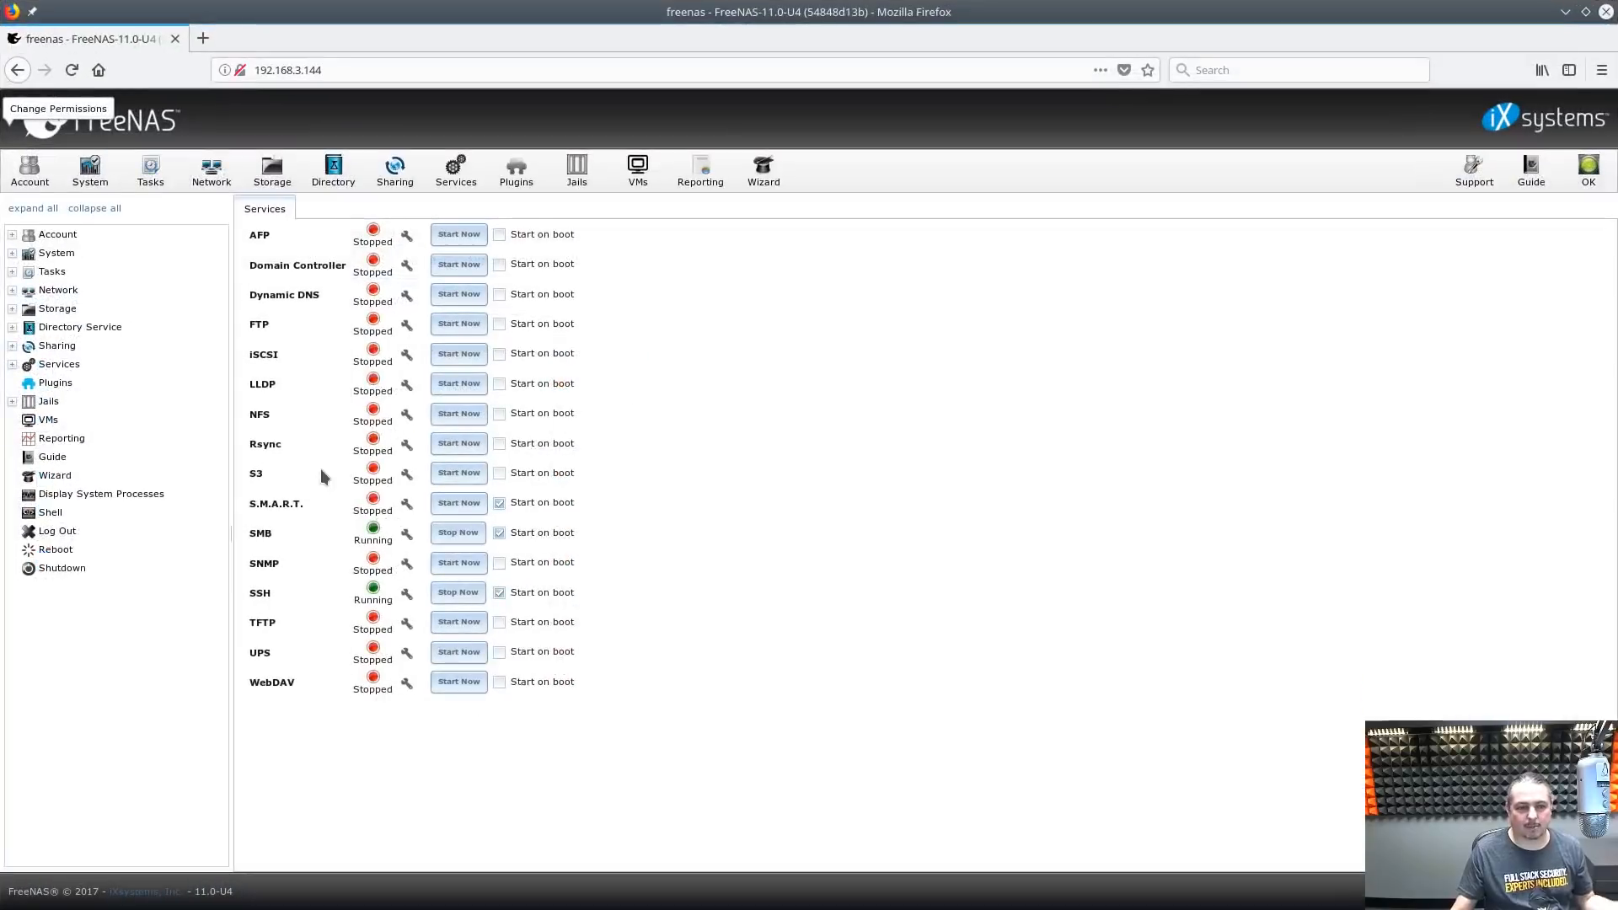
# Under Account > Users, add Finance to the second user's auxiliary groups and save
pyautogui.click(31, 179)
pyautogui.click(325, 231)
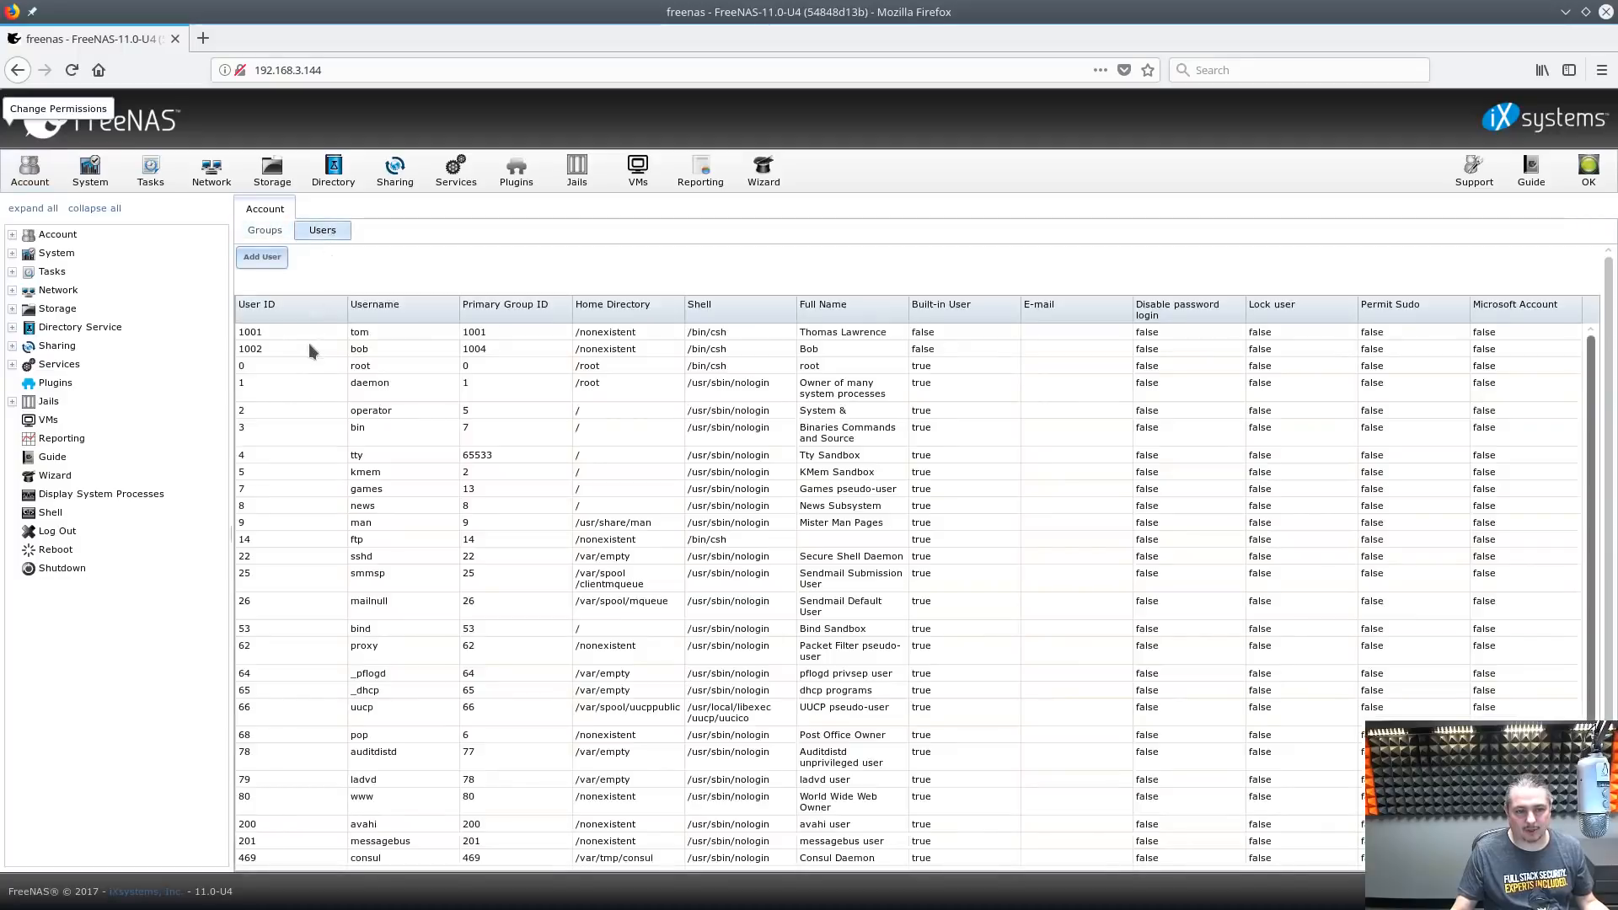
pyautogui.doubleClick(413, 346)
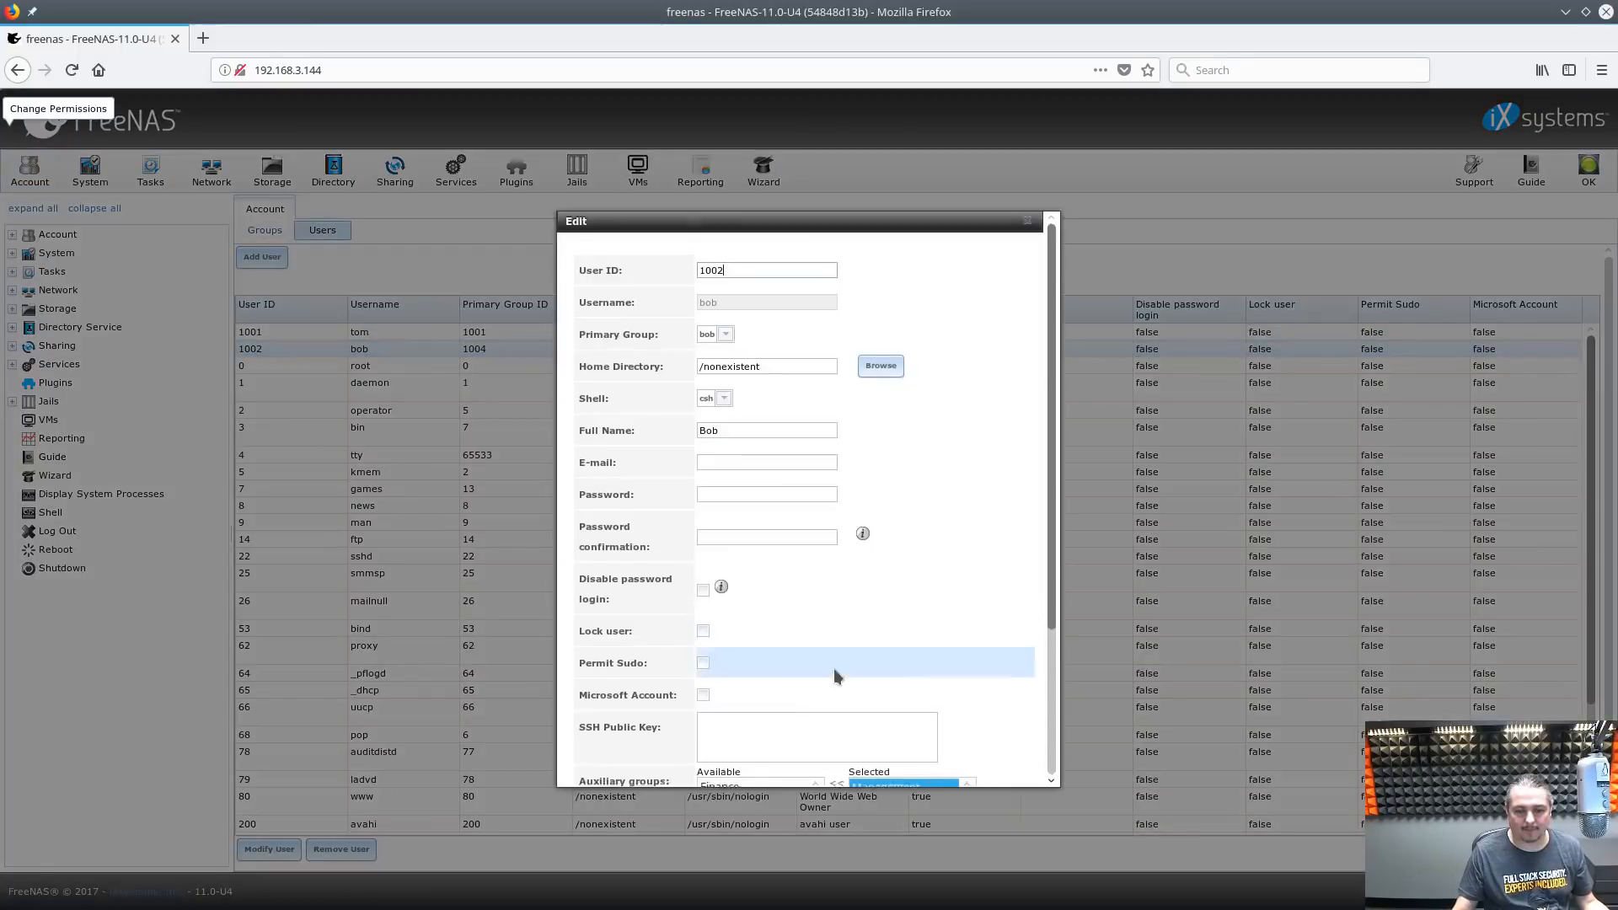
pyautogui.scroll(-4, 837, 675)
pyautogui.click(746, 590)
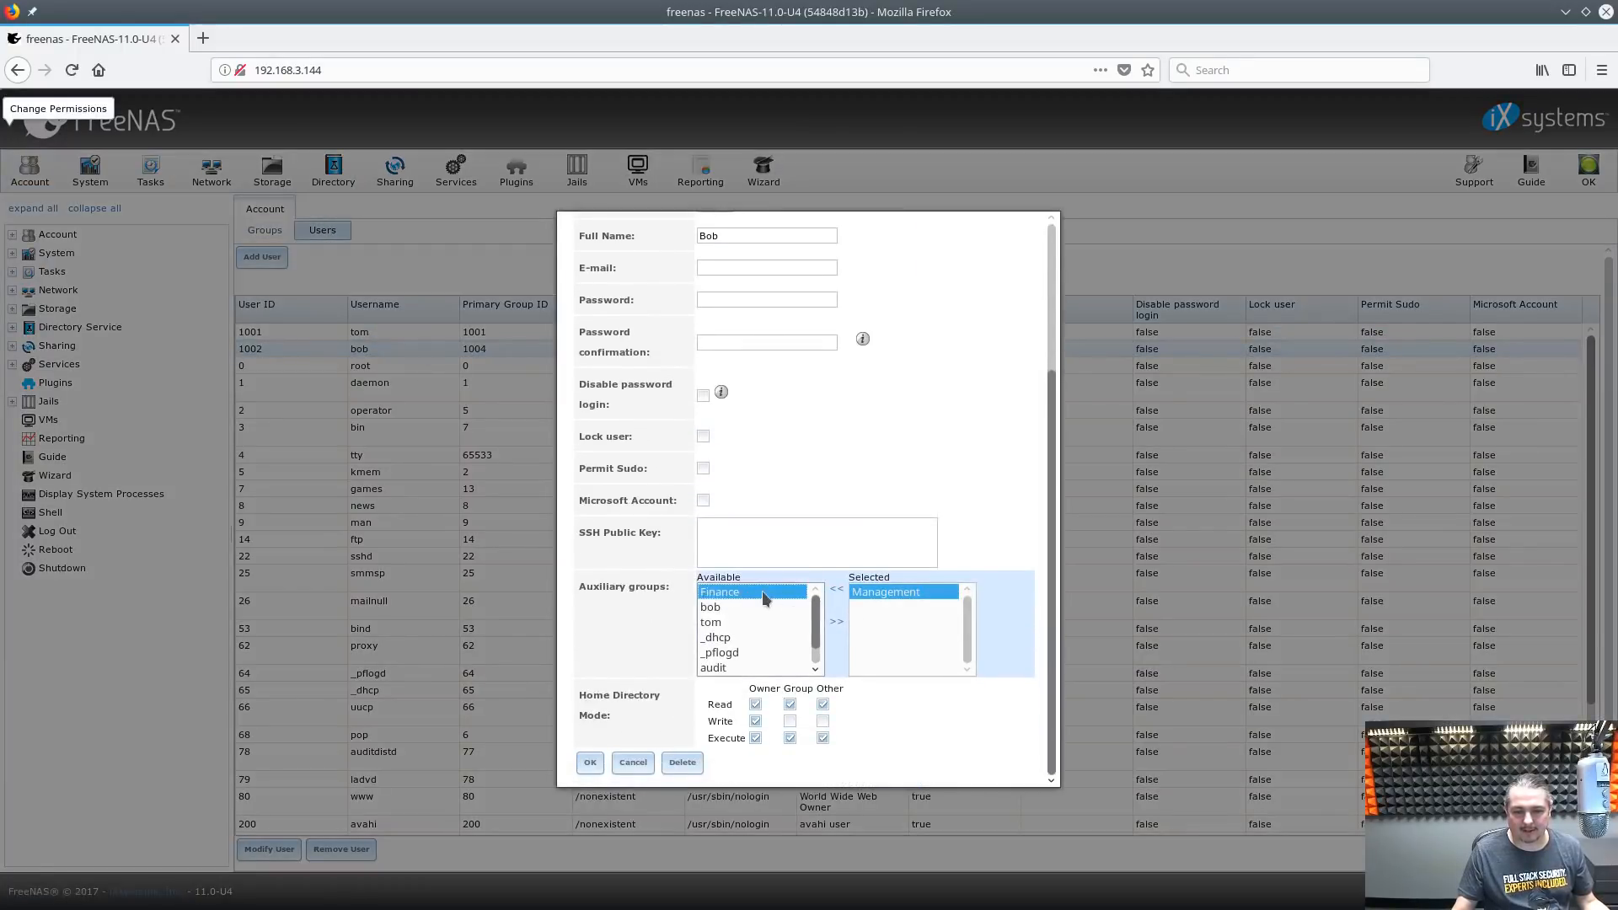
pyautogui.doubleClick(762, 590)
pyautogui.click(590, 763)
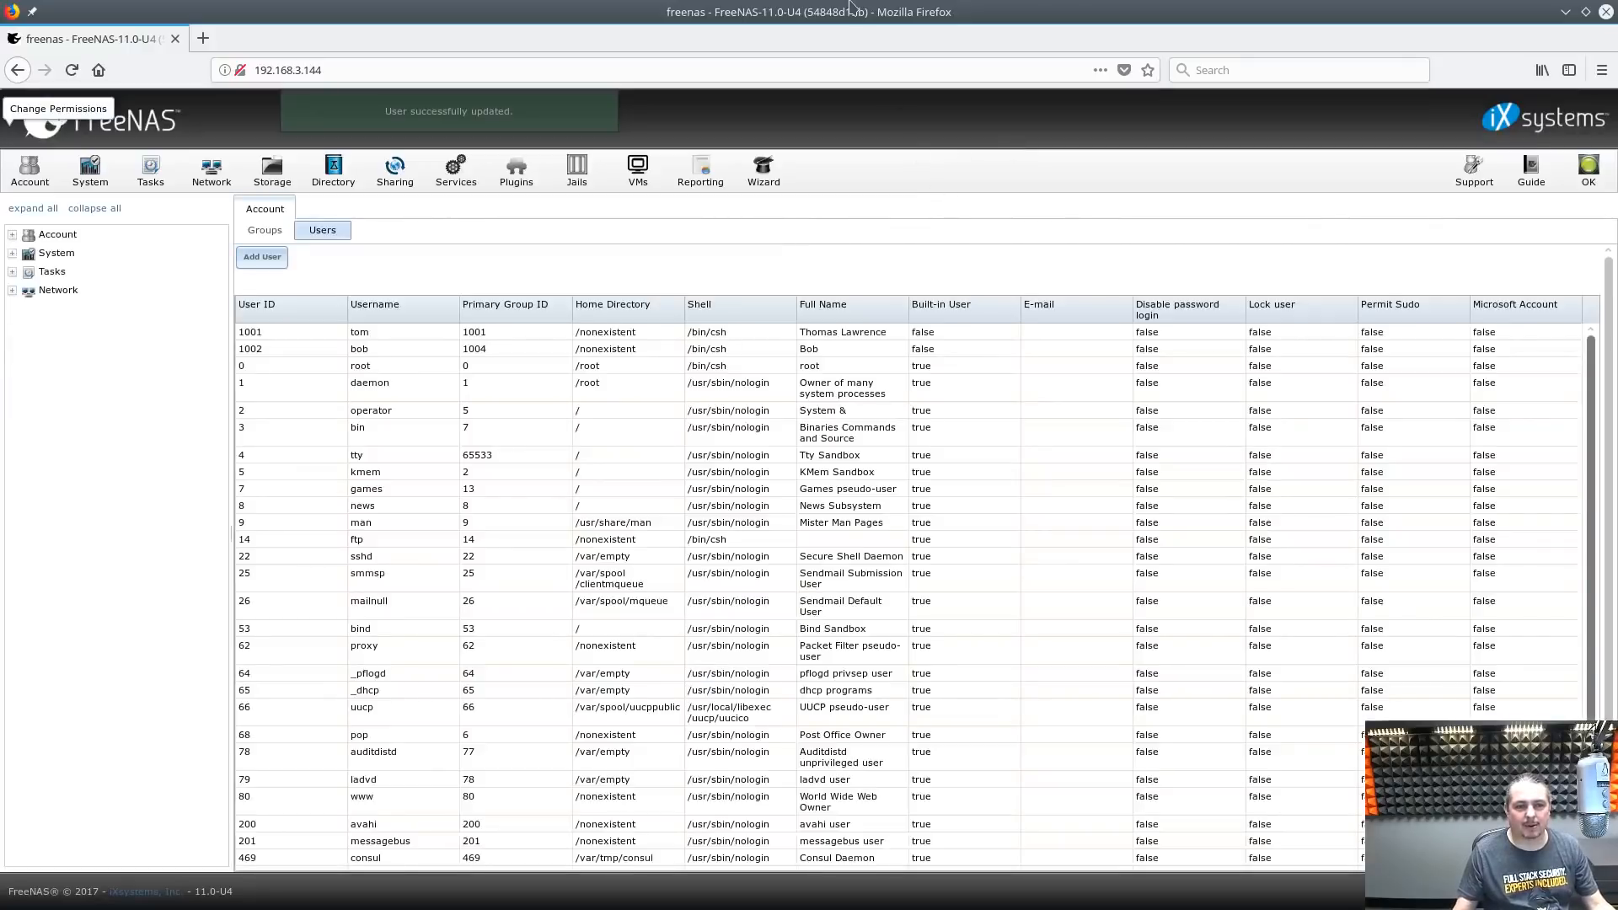
pyautogui.doubleClick(851, 10)
pyautogui.moveTo(832, 190); pyautogui.dragTo(865, 211)
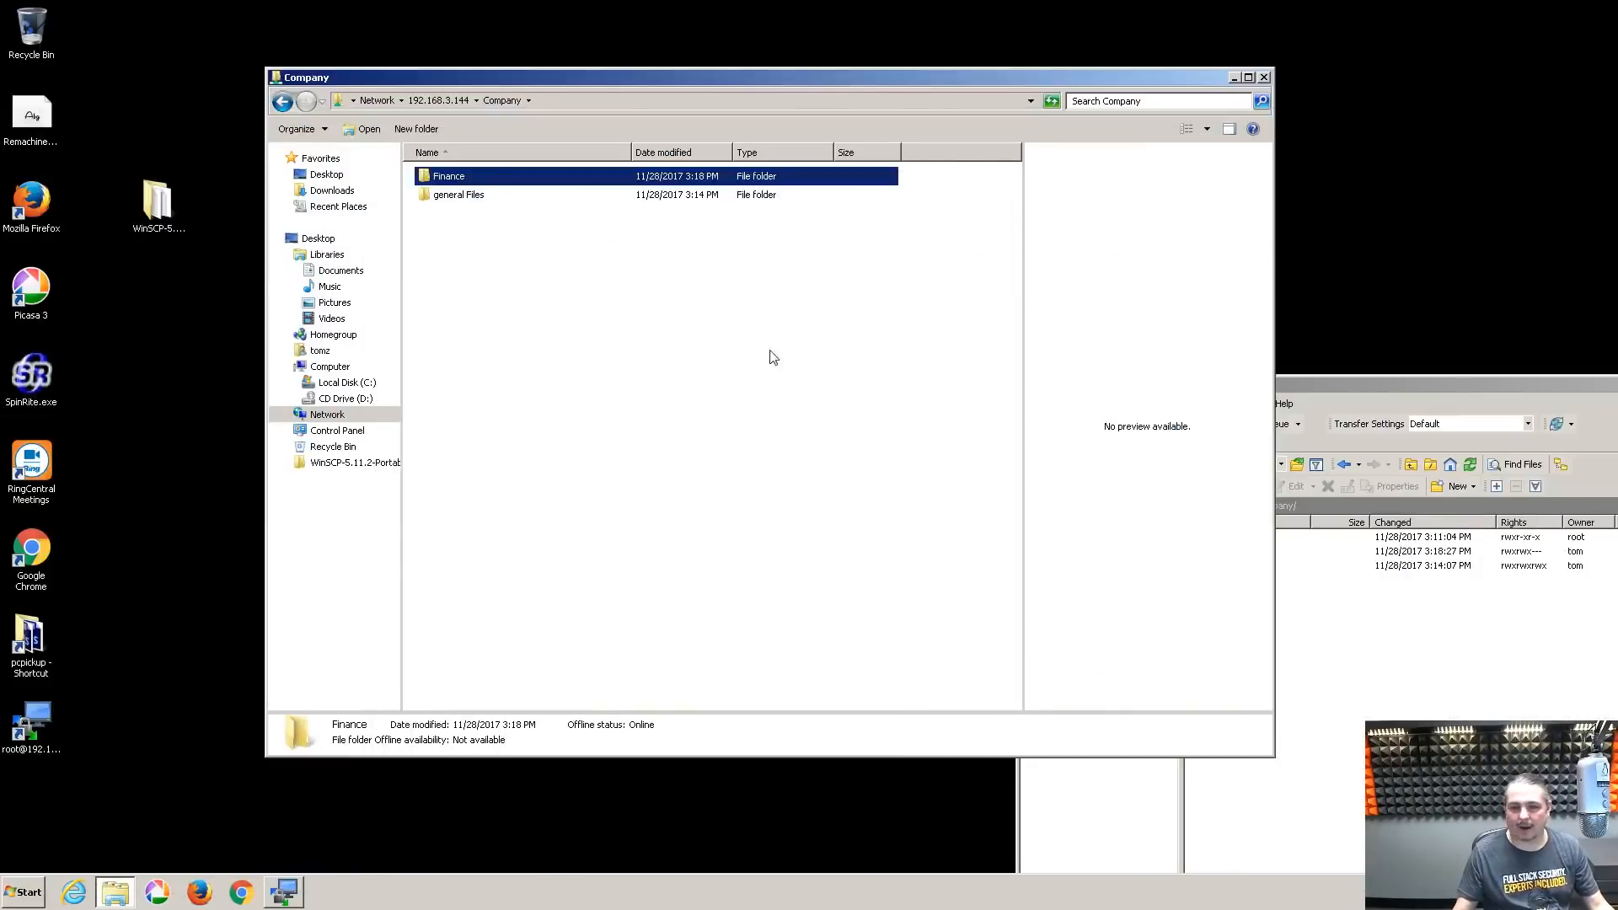
# Try opening Finance twice from Explorer, dismissing the network error each time
pyautogui.click(774, 358)
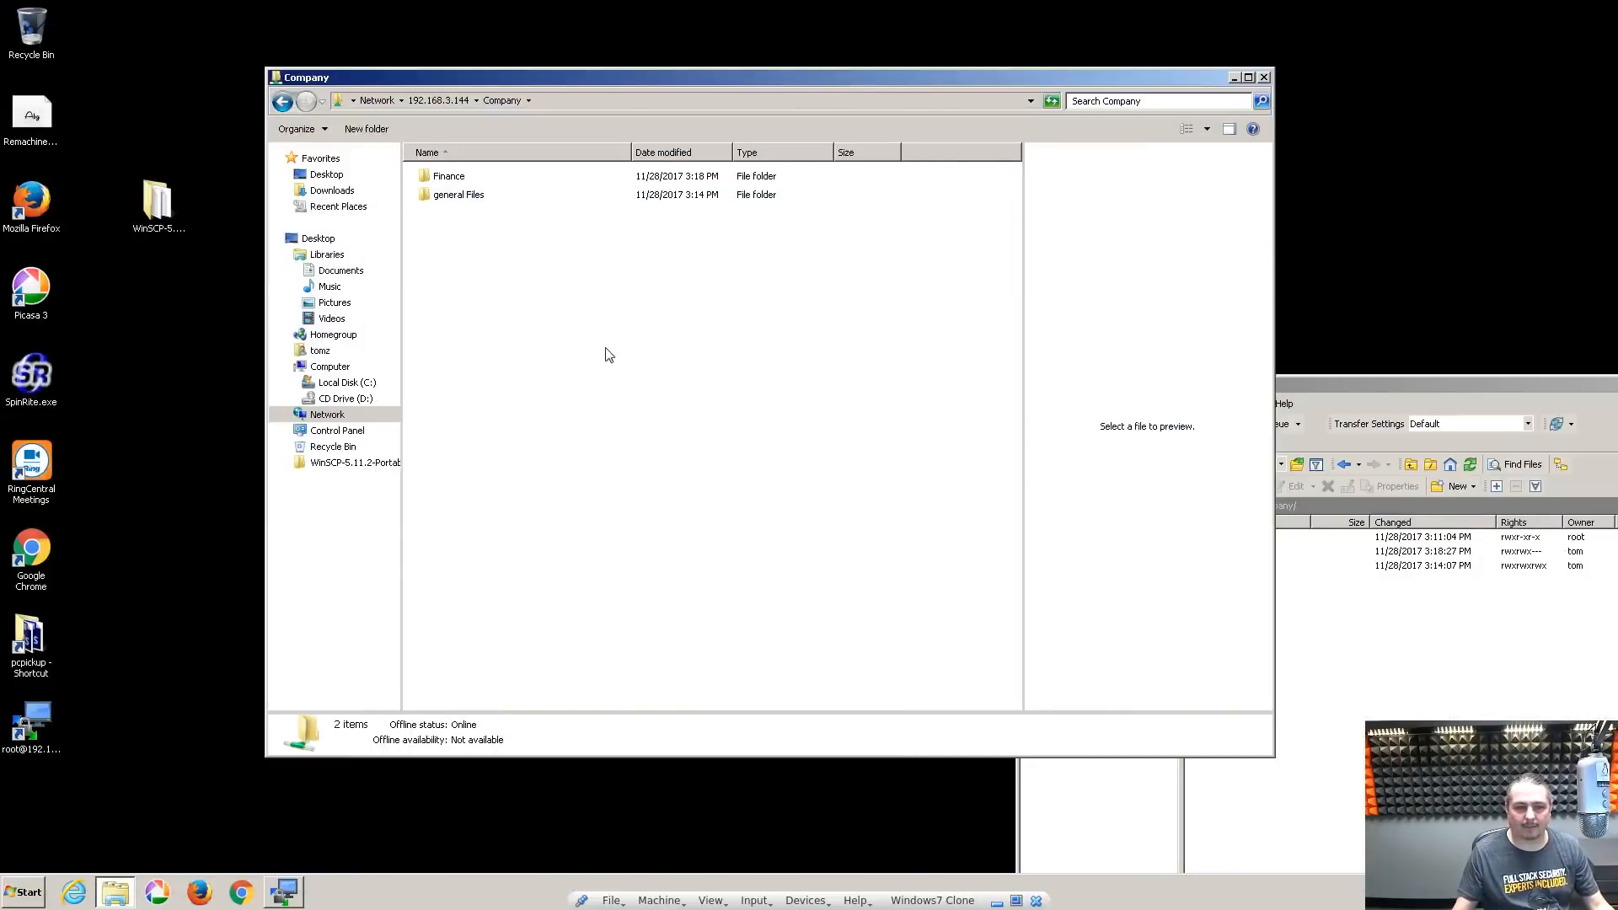
pyautogui.doubleClick(443, 179)
pyautogui.click(1010, 477)
pyautogui.click(823, 431)
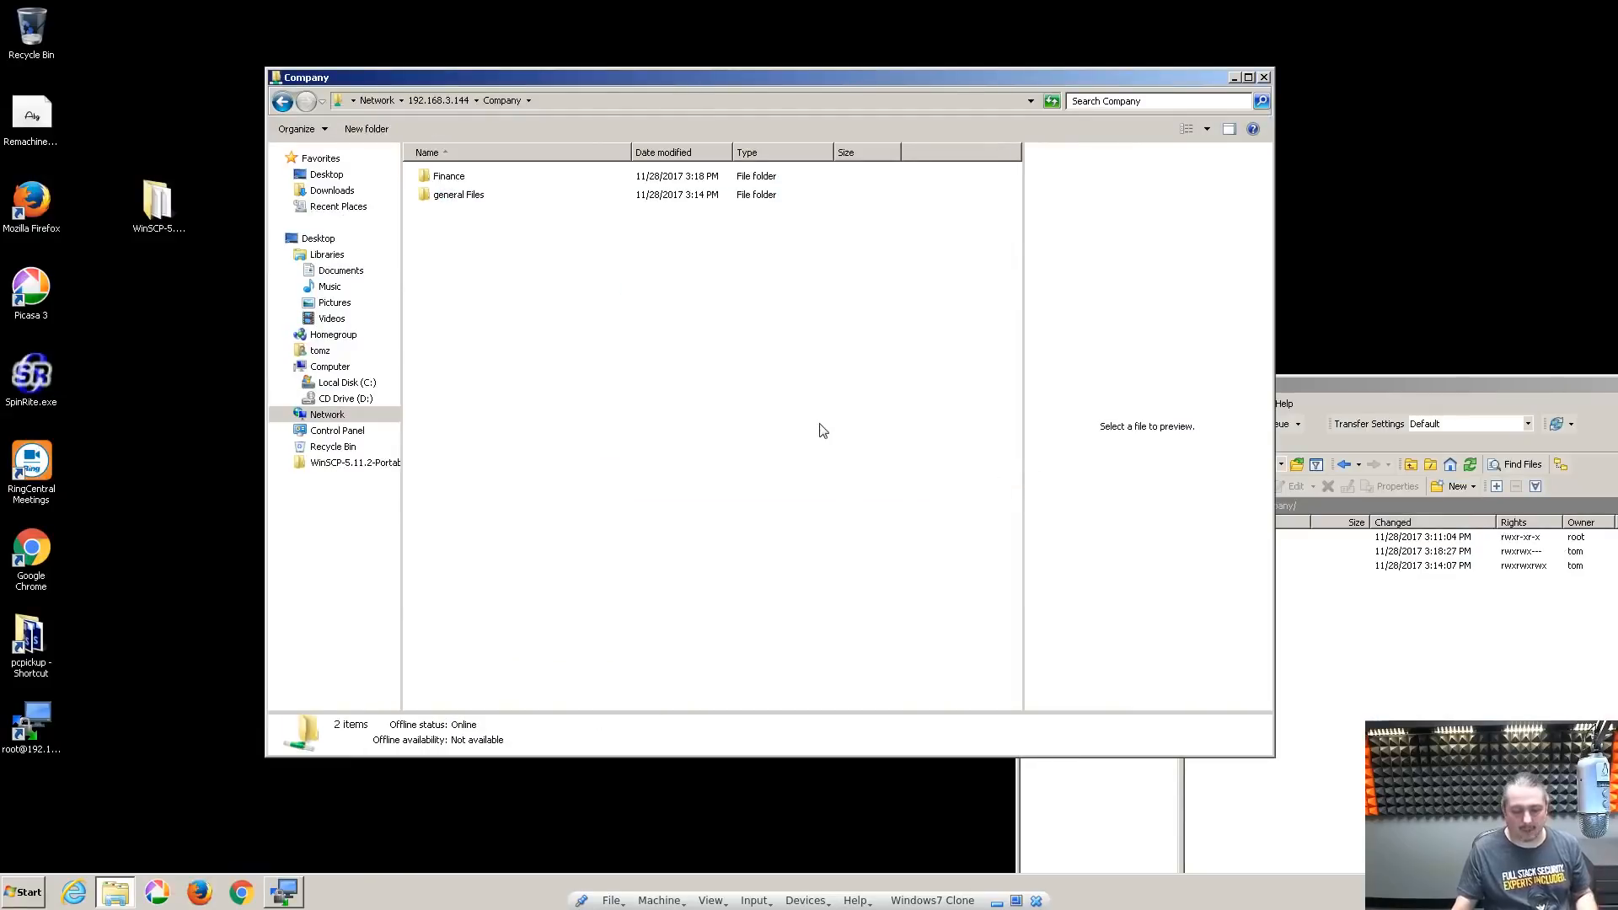
pyautogui.doubleClick(436, 179)
pyautogui.click(983, 474)
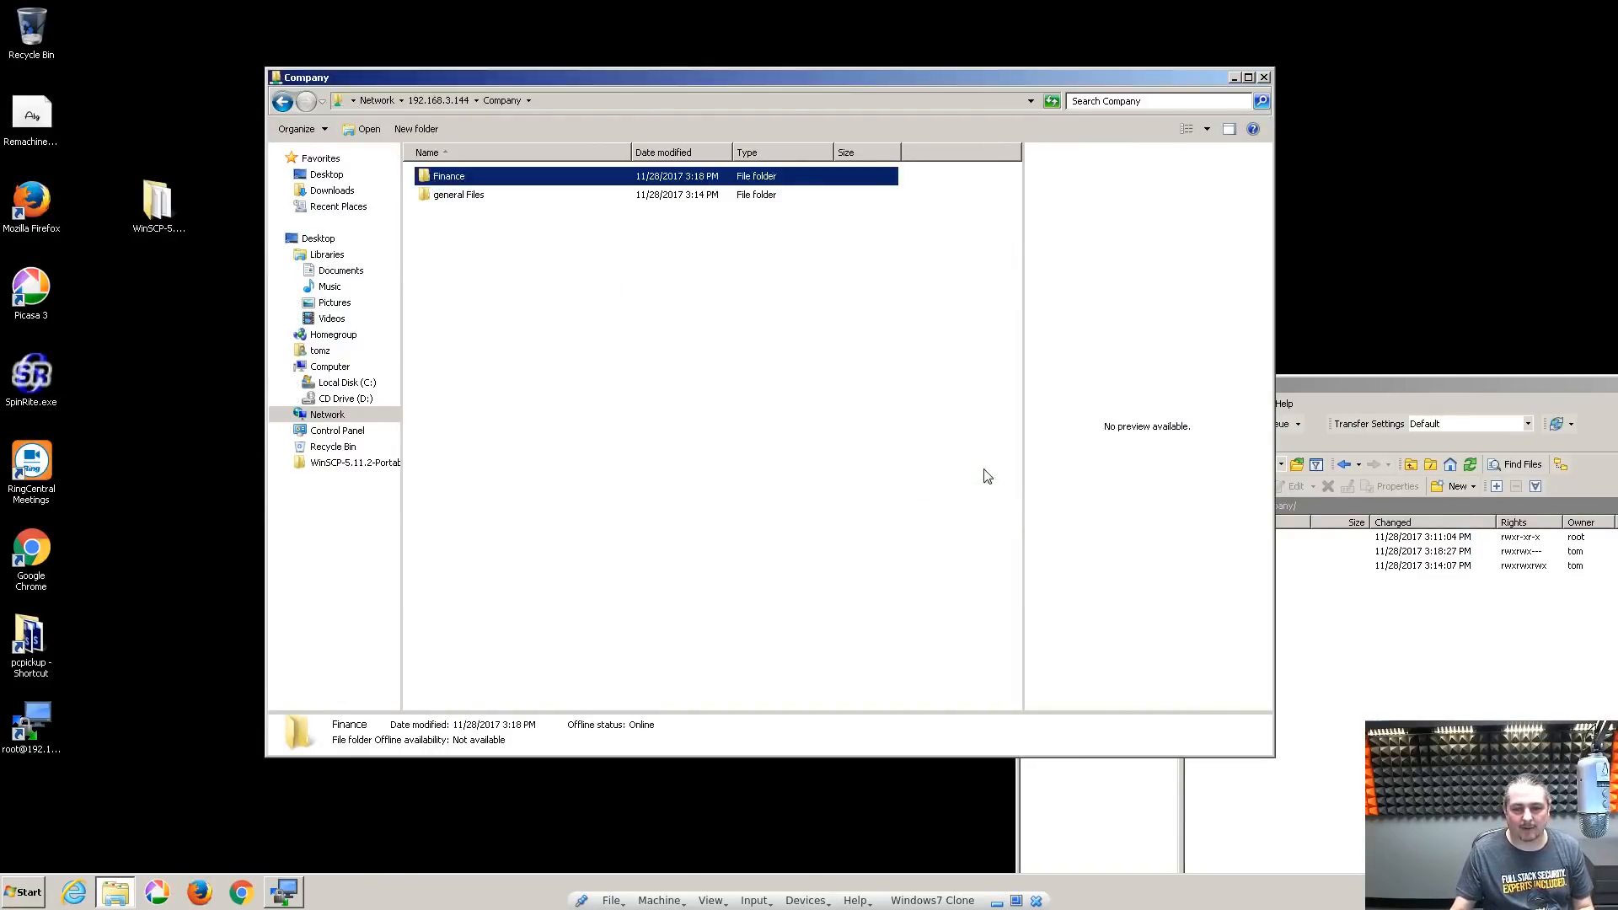
# Close Explorer and WinSCP, then log off Windows
pyautogui.click(1264, 77)
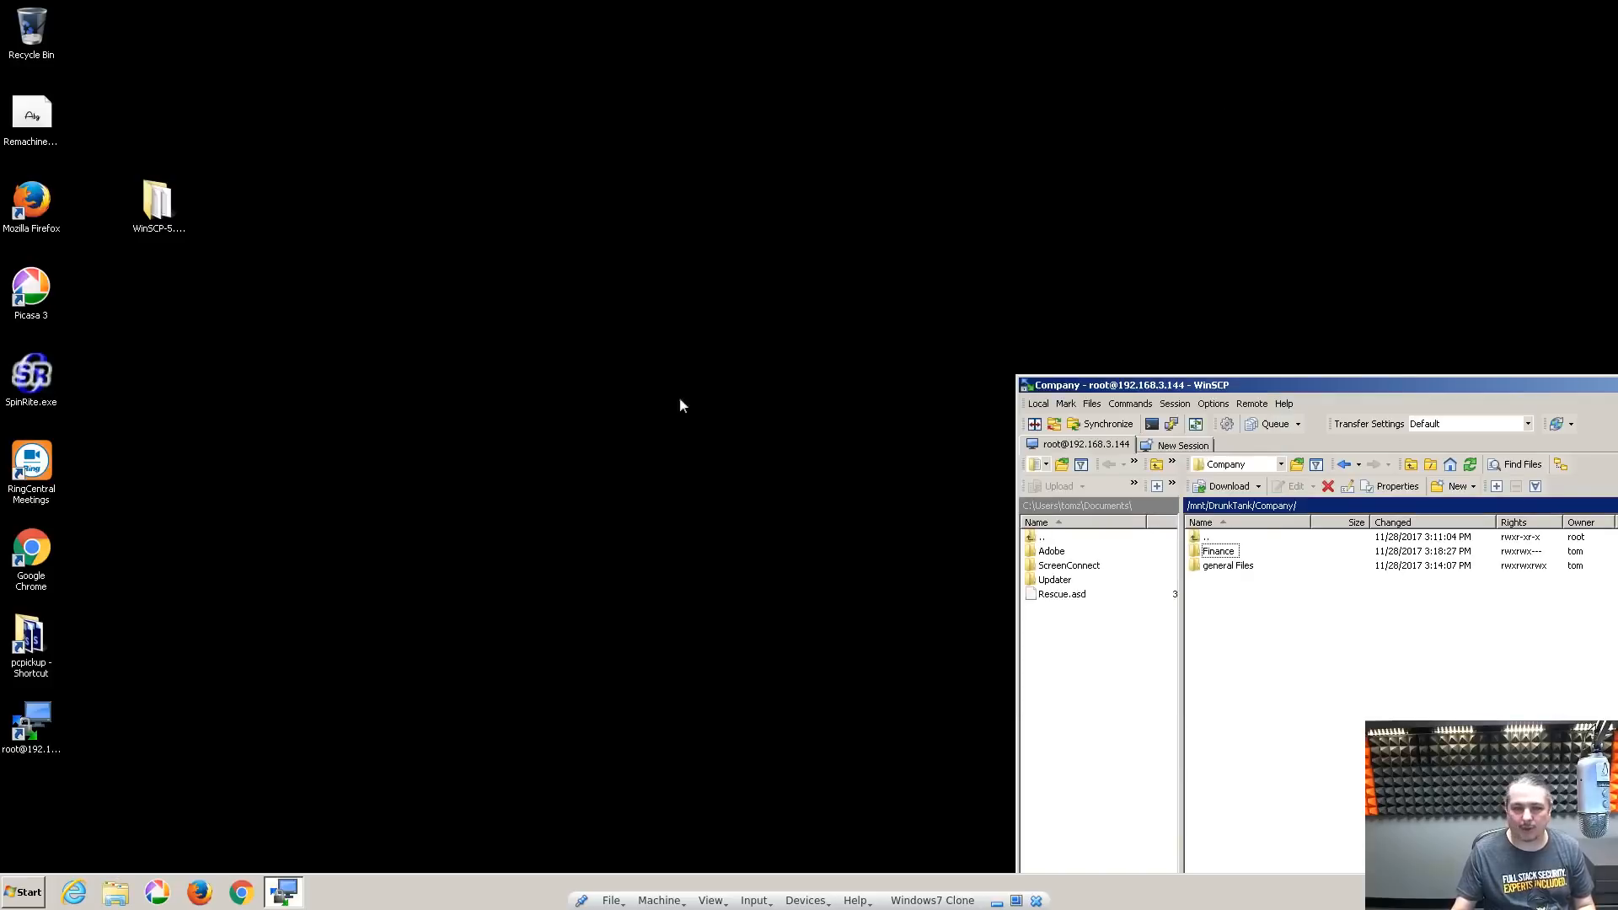
pyautogui.click(7, 900)
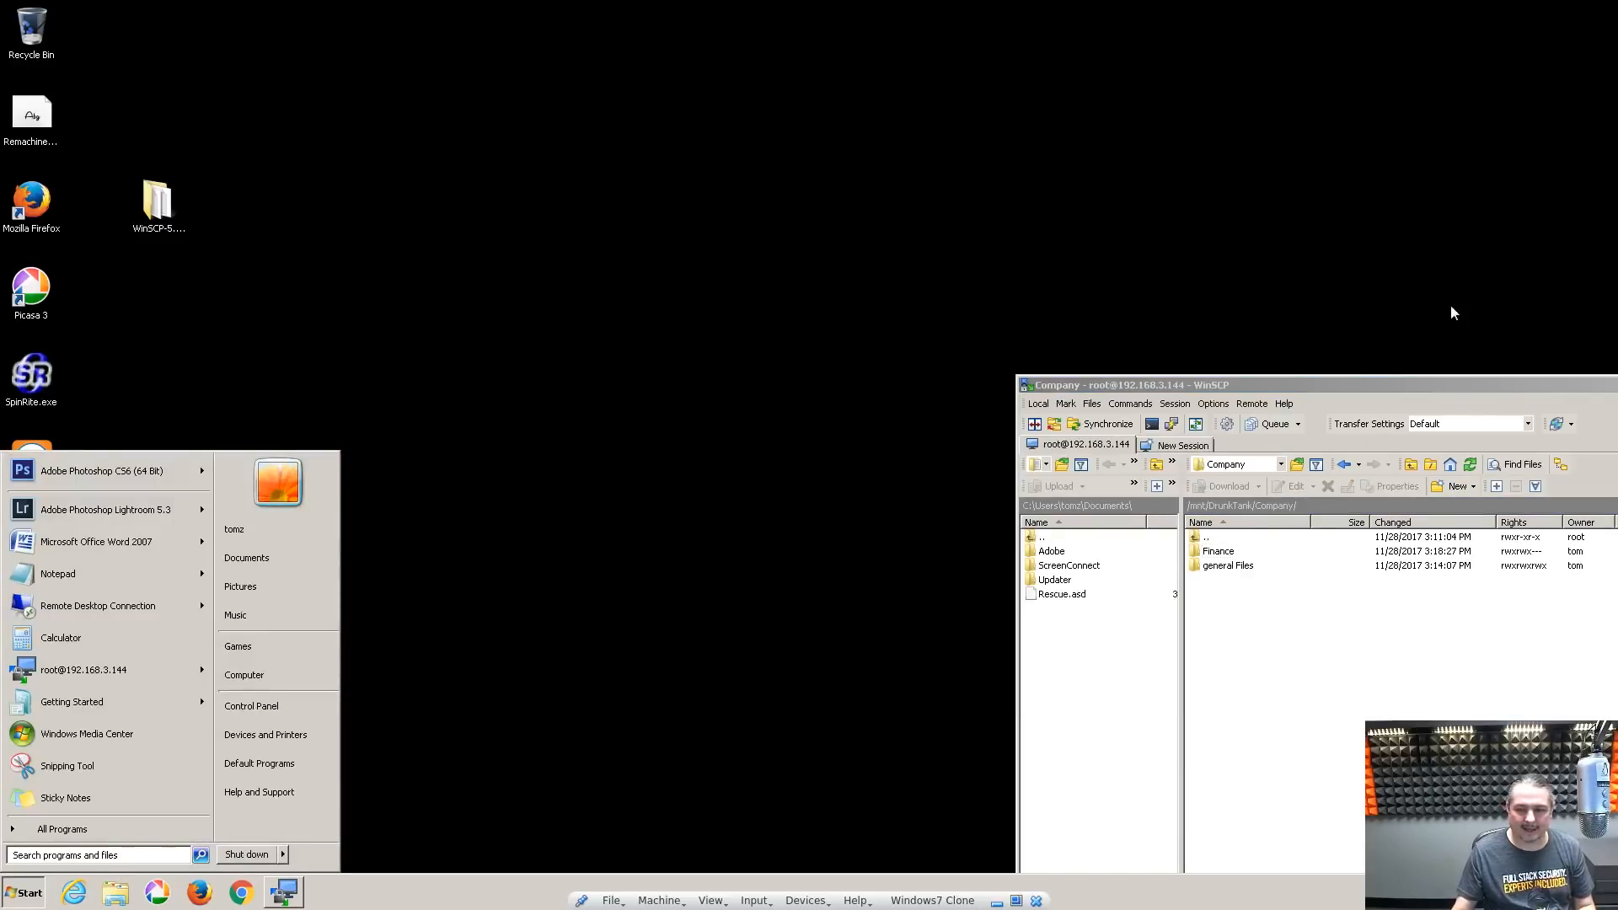
pyautogui.moveTo(1448, 387); pyautogui.dragTo(672, 257)
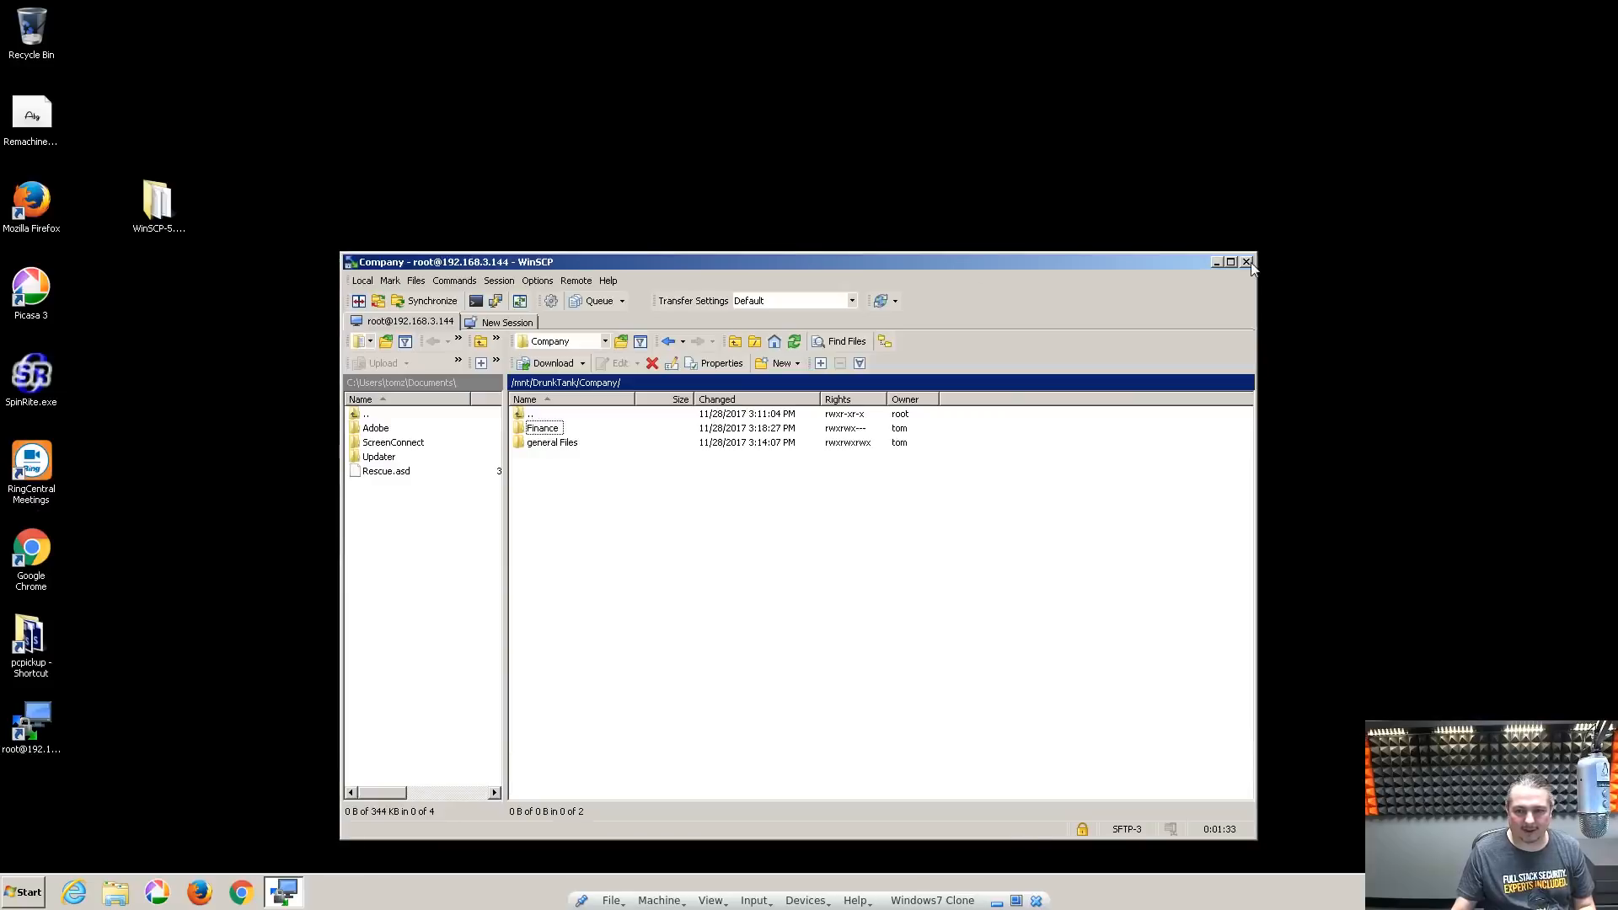
pyautogui.click(1247, 262)
pyautogui.click(24, 889)
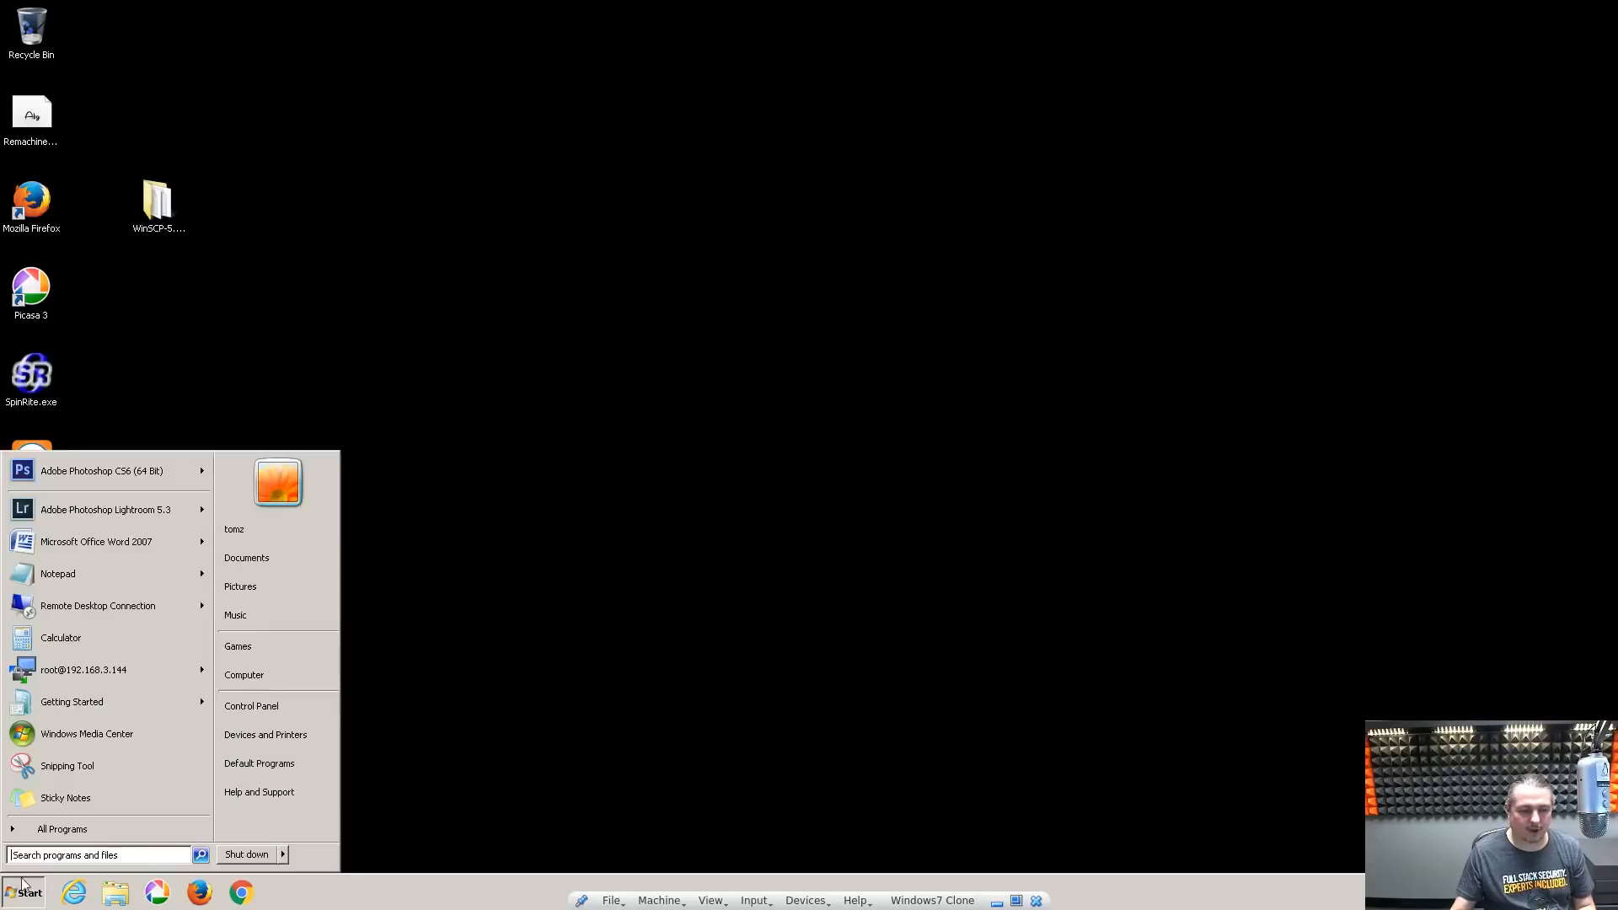
pyautogui.click(283, 854)
pyautogui.click(351, 792)
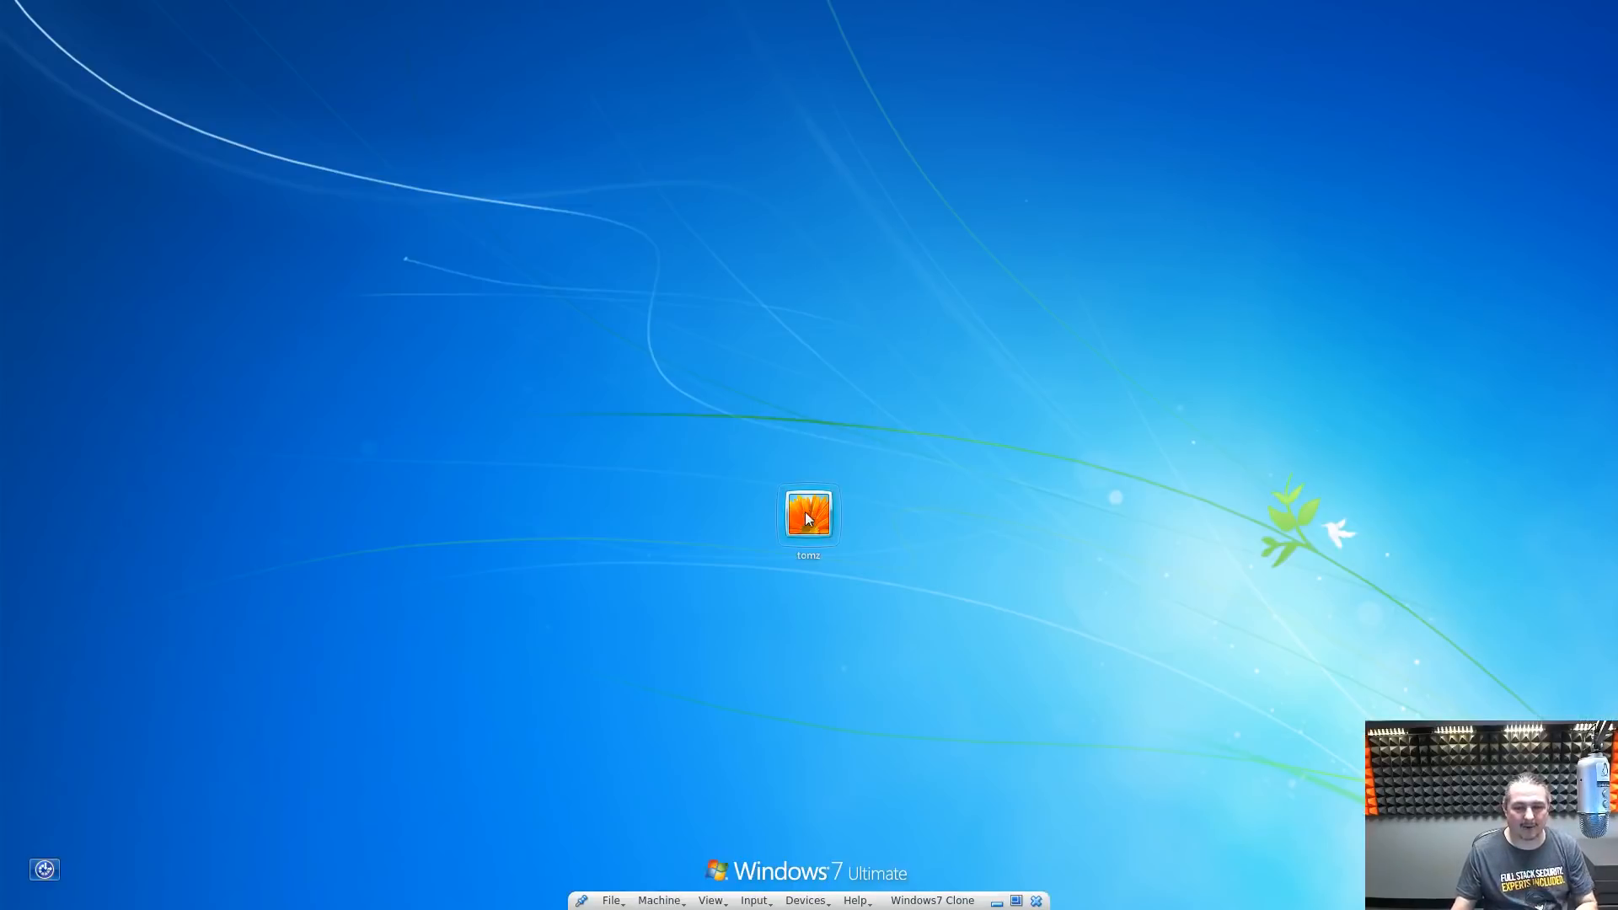
# Sign back in and open \\192.168.3.144 from Start search to list its shares
pyautogui.click(805, 516)
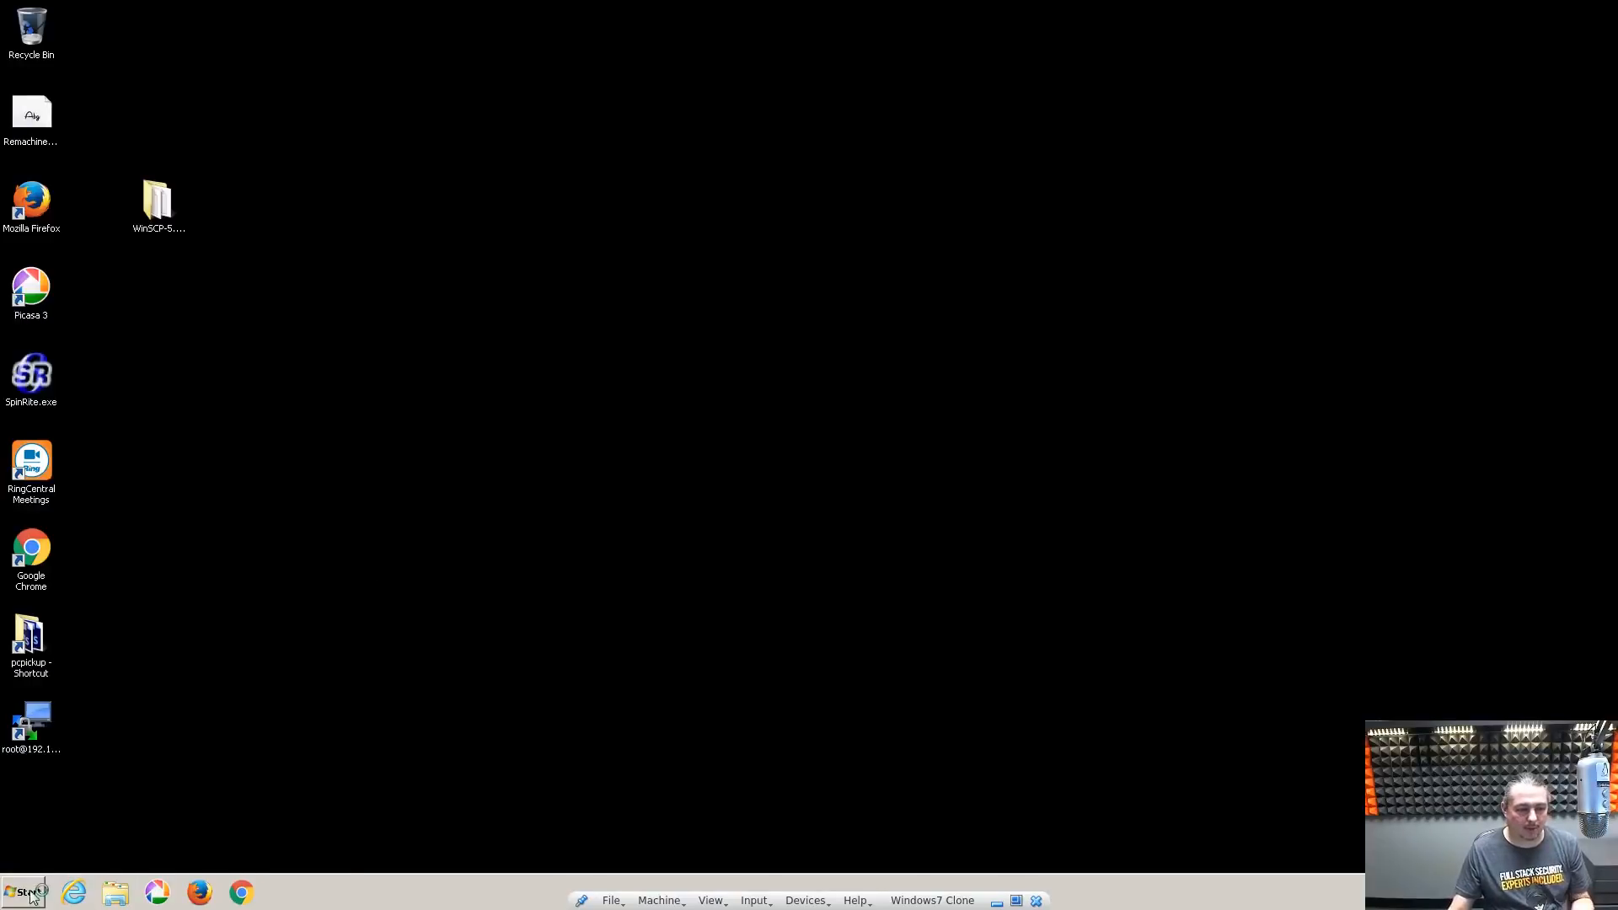
pyautogui.click(26, 892)
pyautogui.click(119, 855)
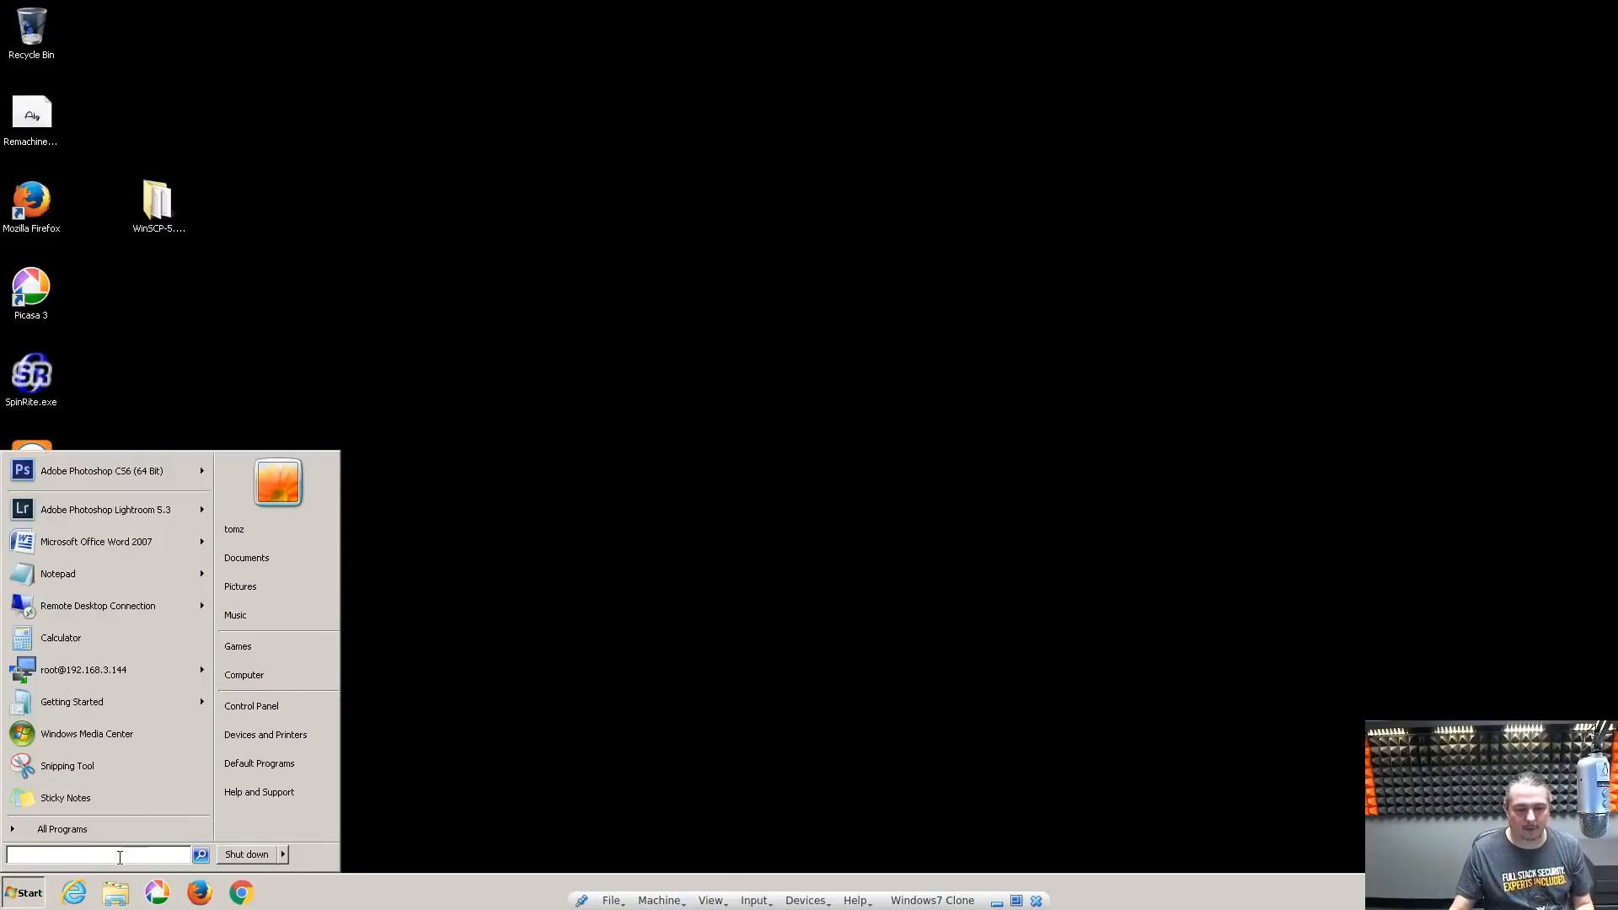
pyautogui.write('\\192.168.3.144')
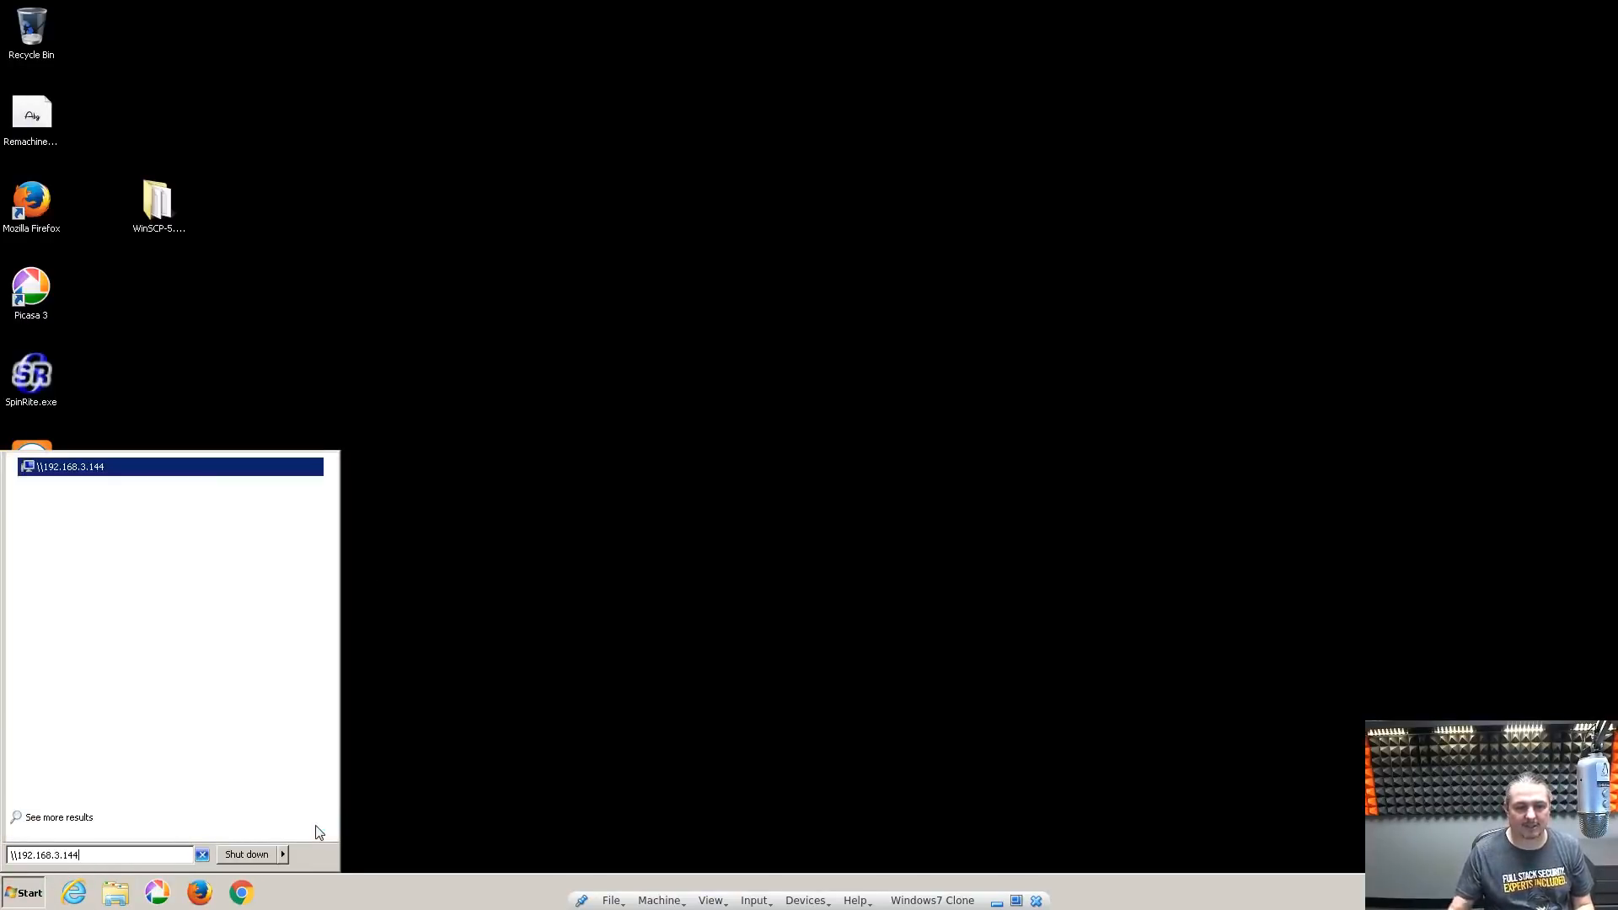
pyautogui.click(113, 466)
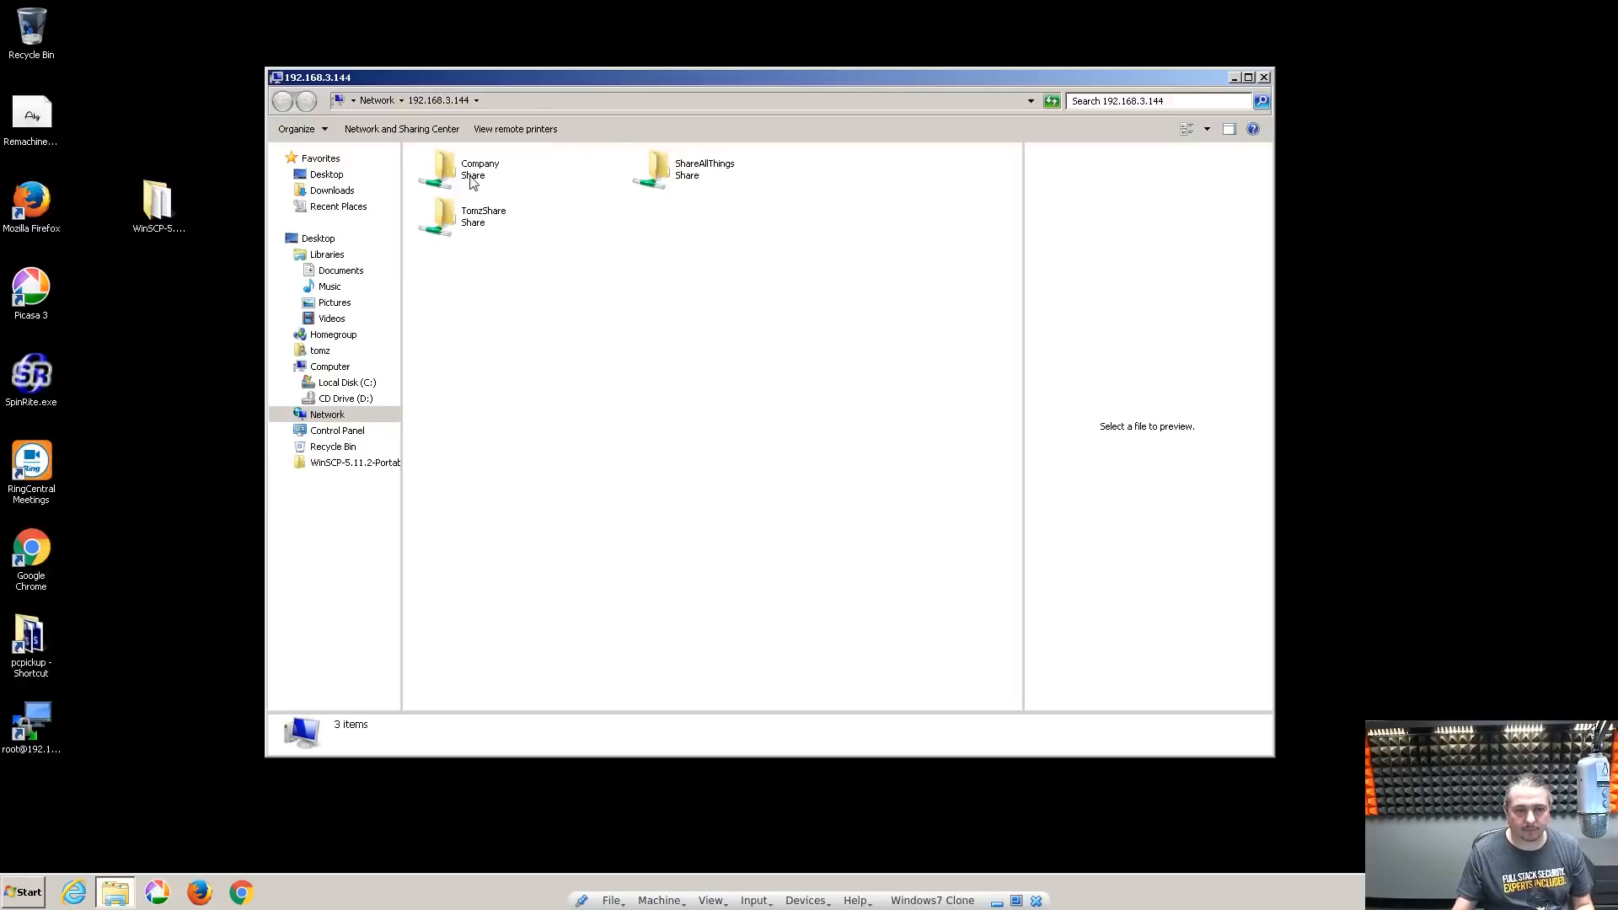
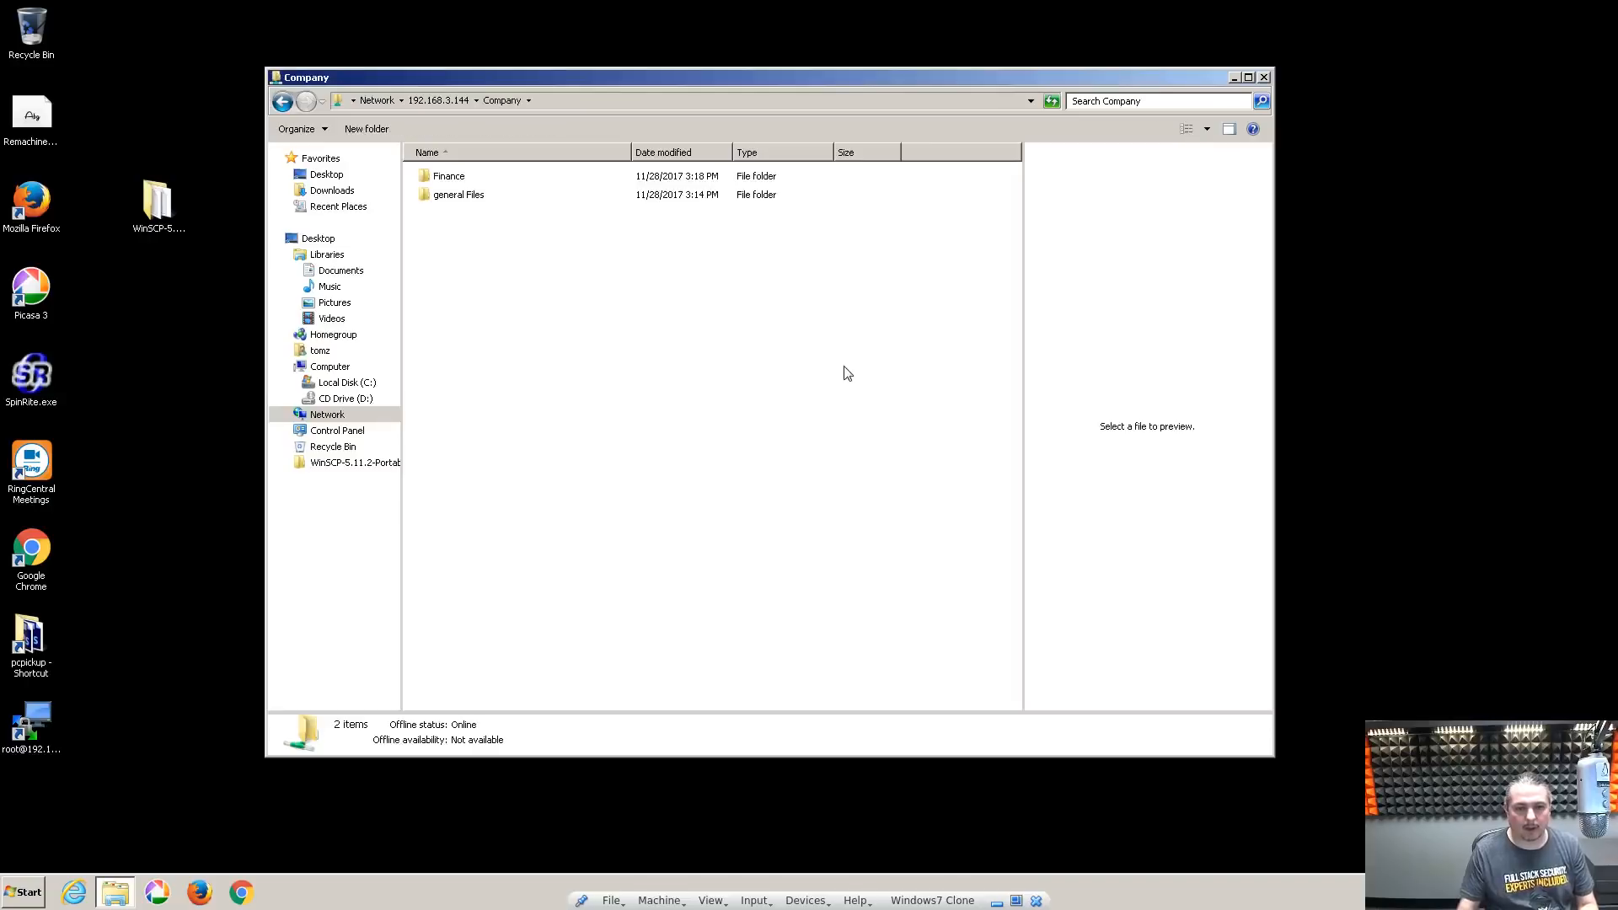
# Sign in to the Company share, open Finance and its New folder, then return to Finance
pyautogui.press('Down')
pyautogui.press('Up')
pyautogui.press('Return')
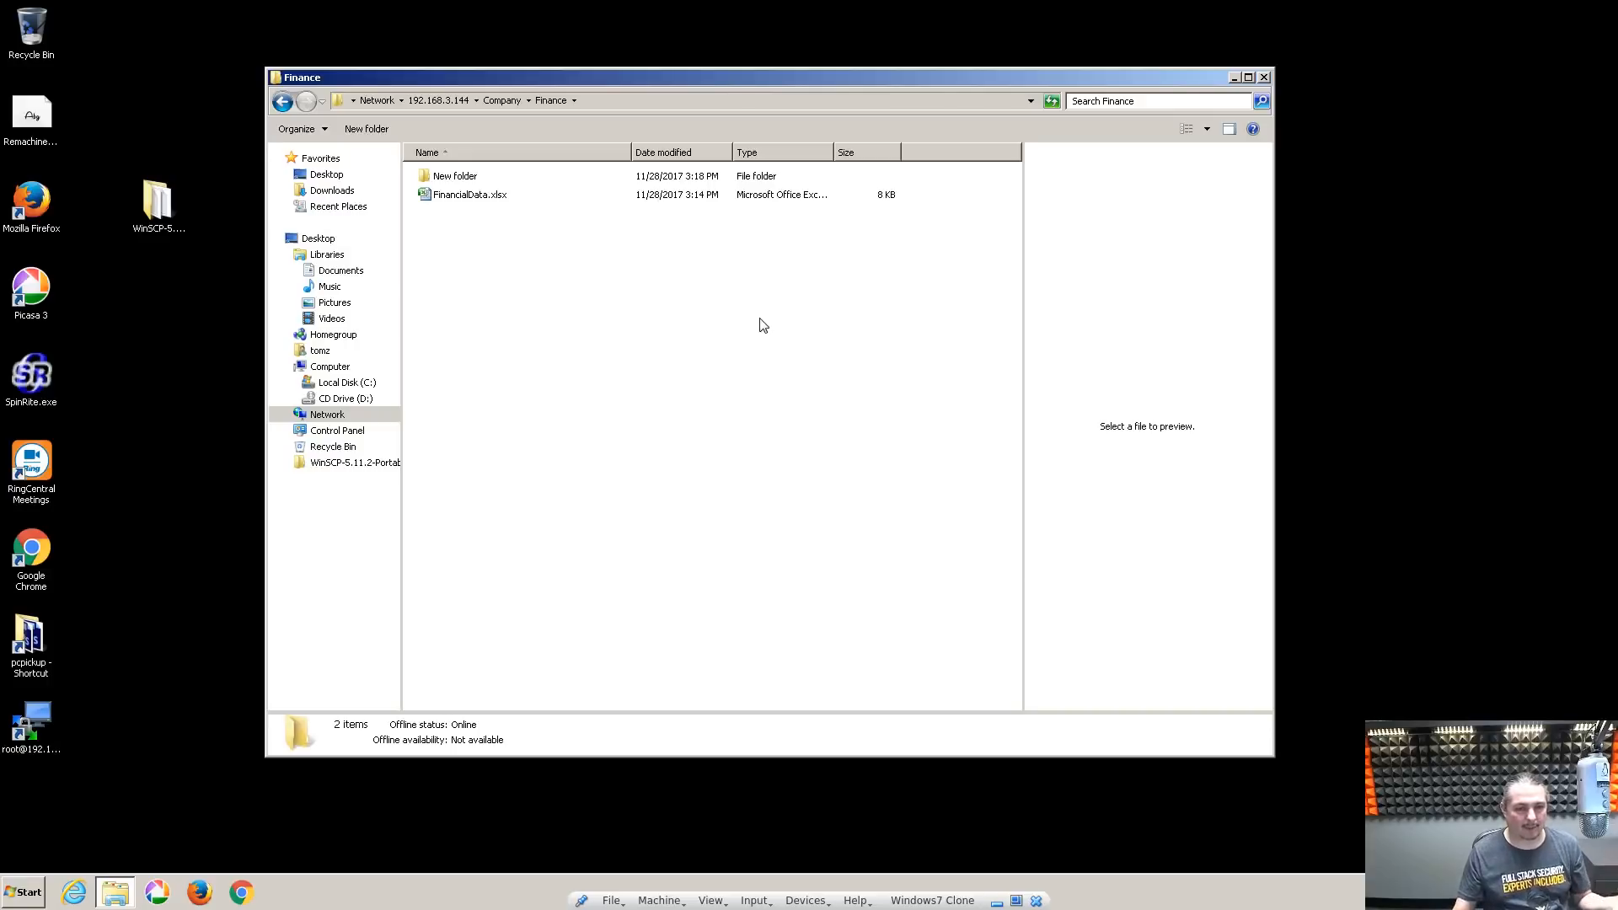
pyautogui.doubleClick(442, 179)
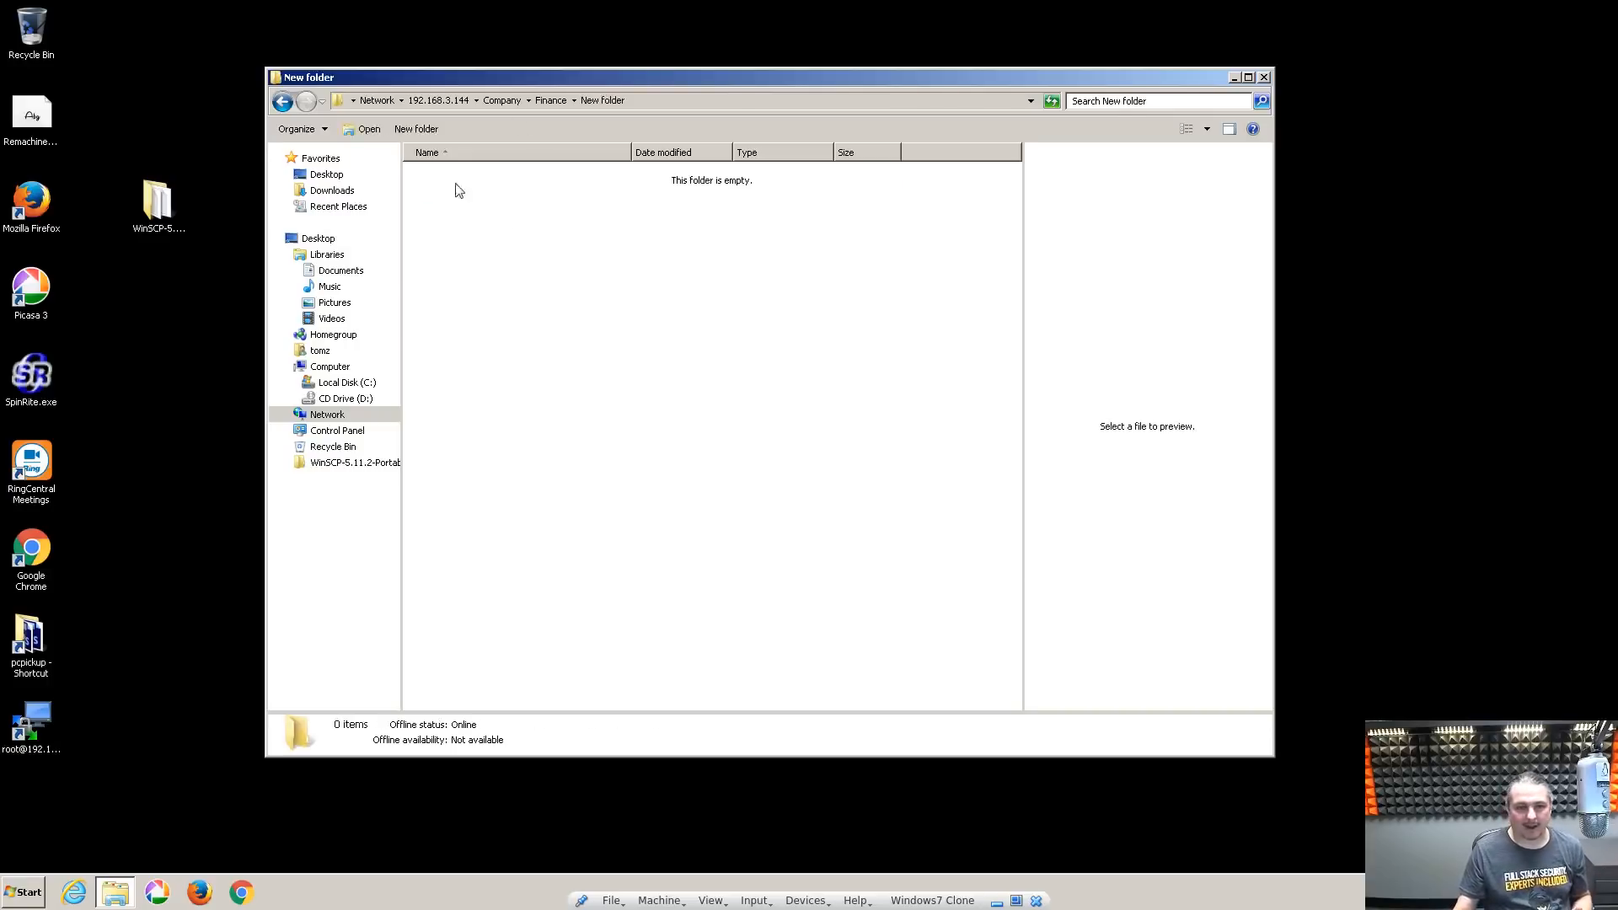
pyautogui.moveTo(723, 81); pyautogui.dragTo(783, 173)
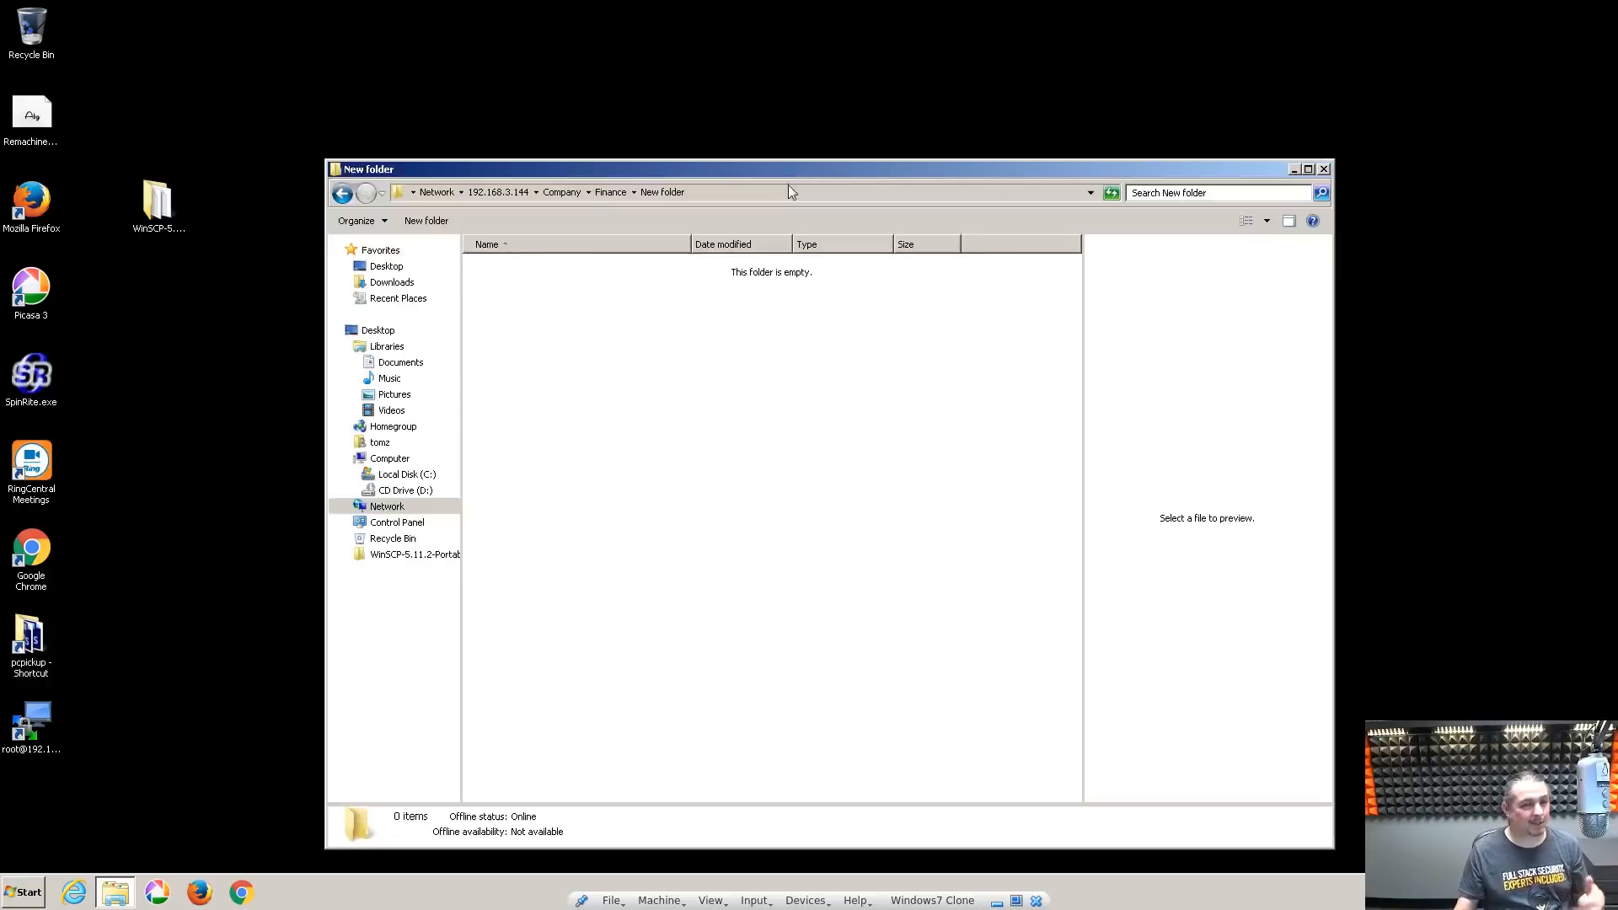
pyautogui.click(599, 193)
pyautogui.click(679, 462)
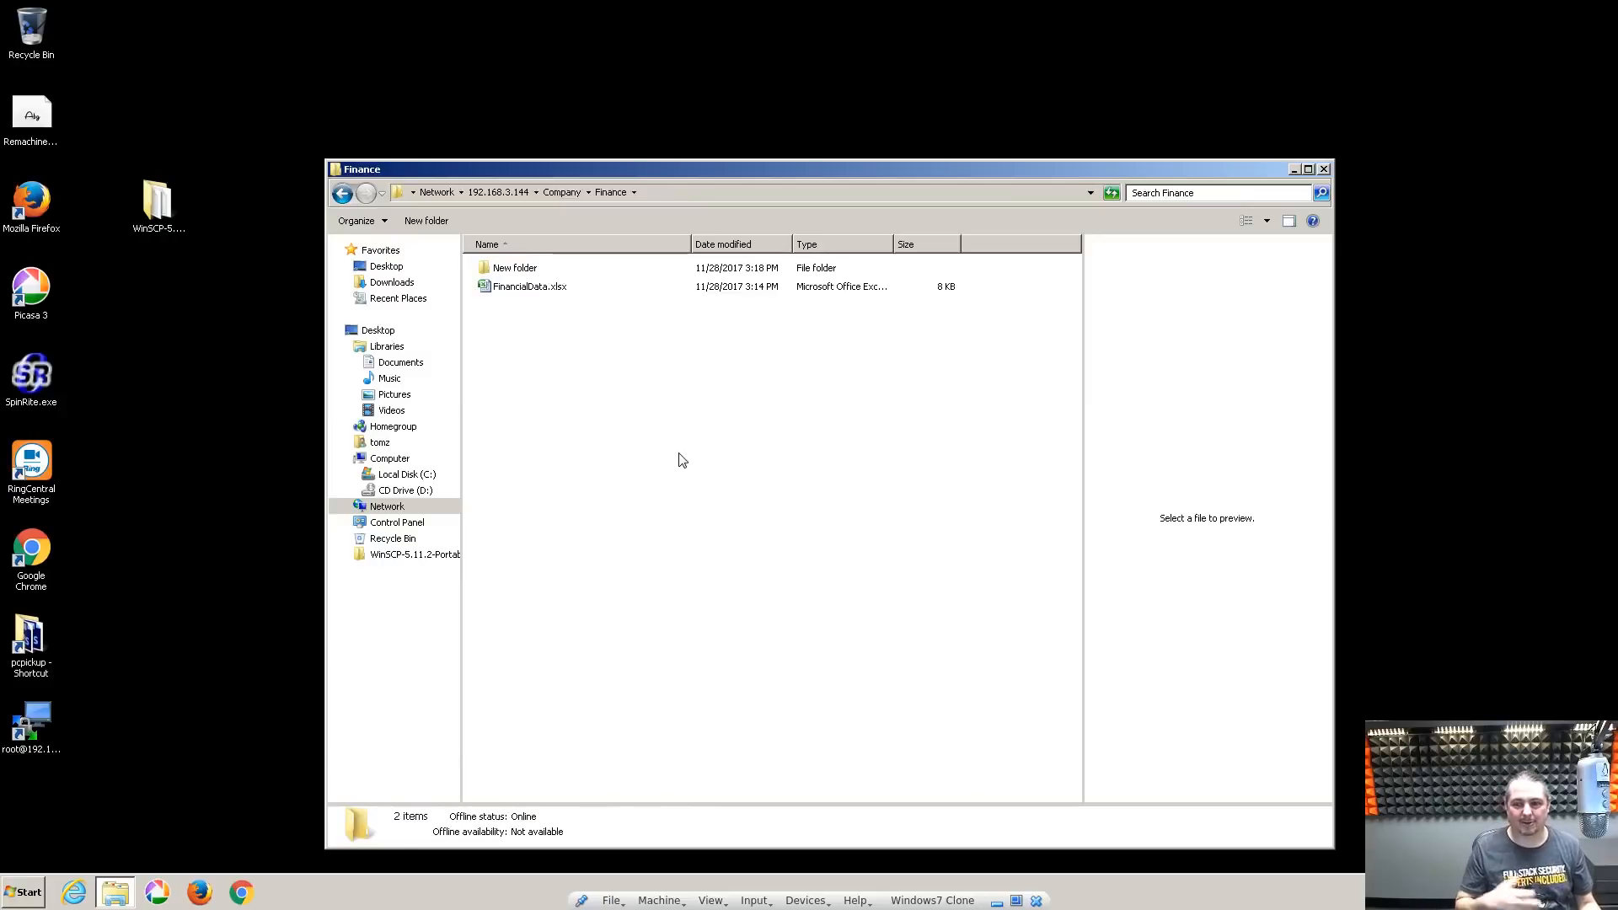
# Reopen New folder, then go back up through Finance to the Company folder
pyautogui.doubleClick(521, 267)
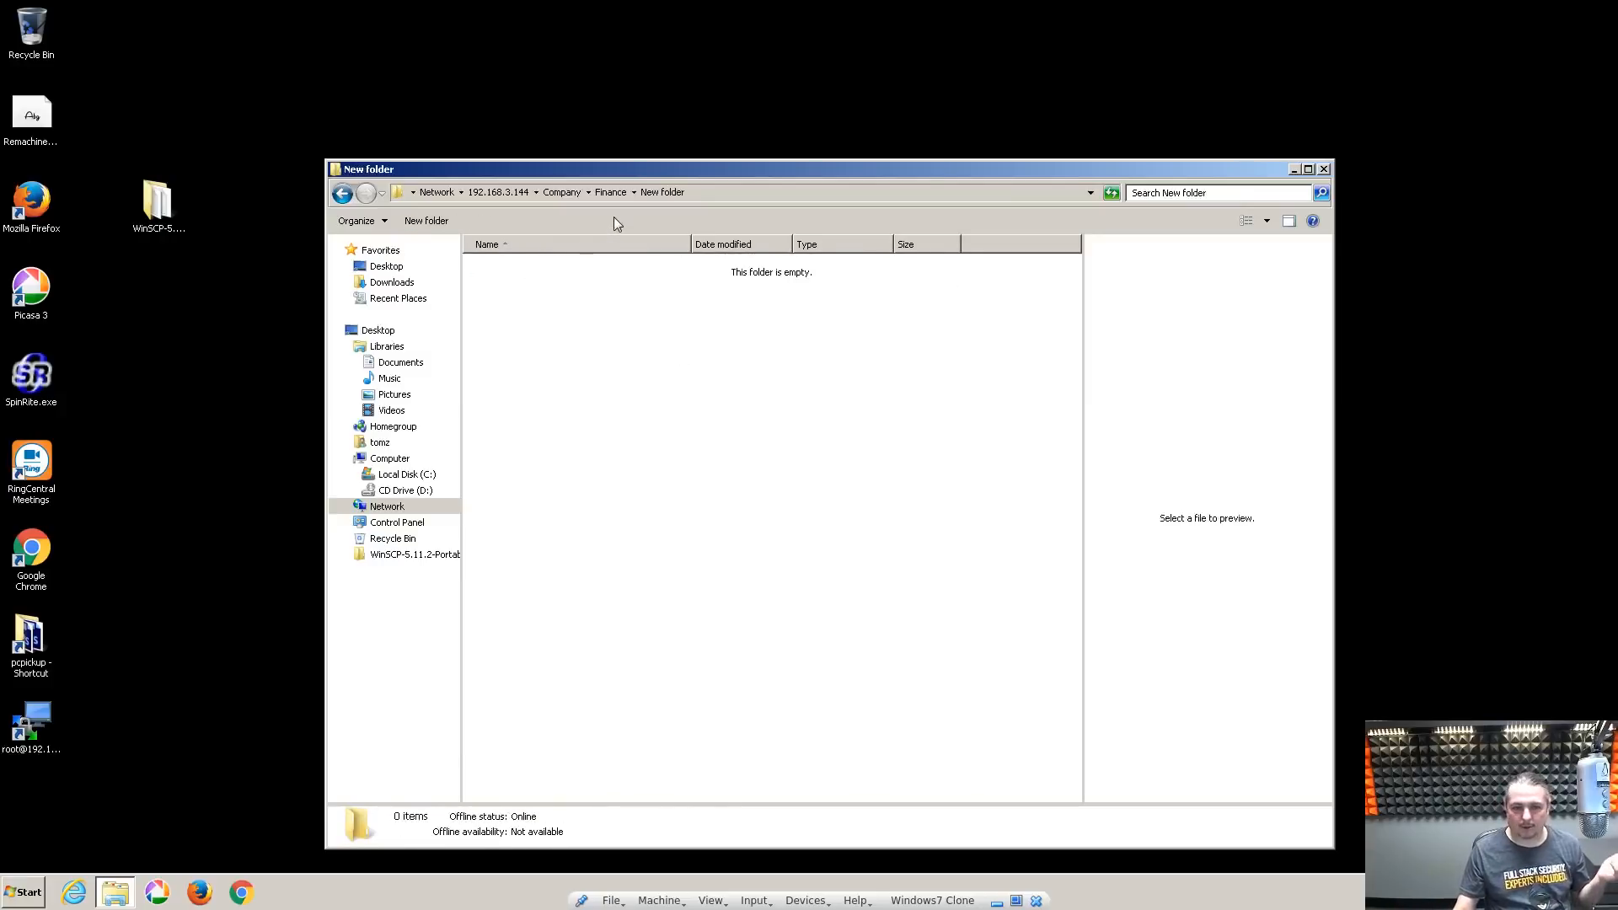
pyautogui.click(608, 193)
pyautogui.moveTo(624, 166); pyautogui.dragTo(626, 148)
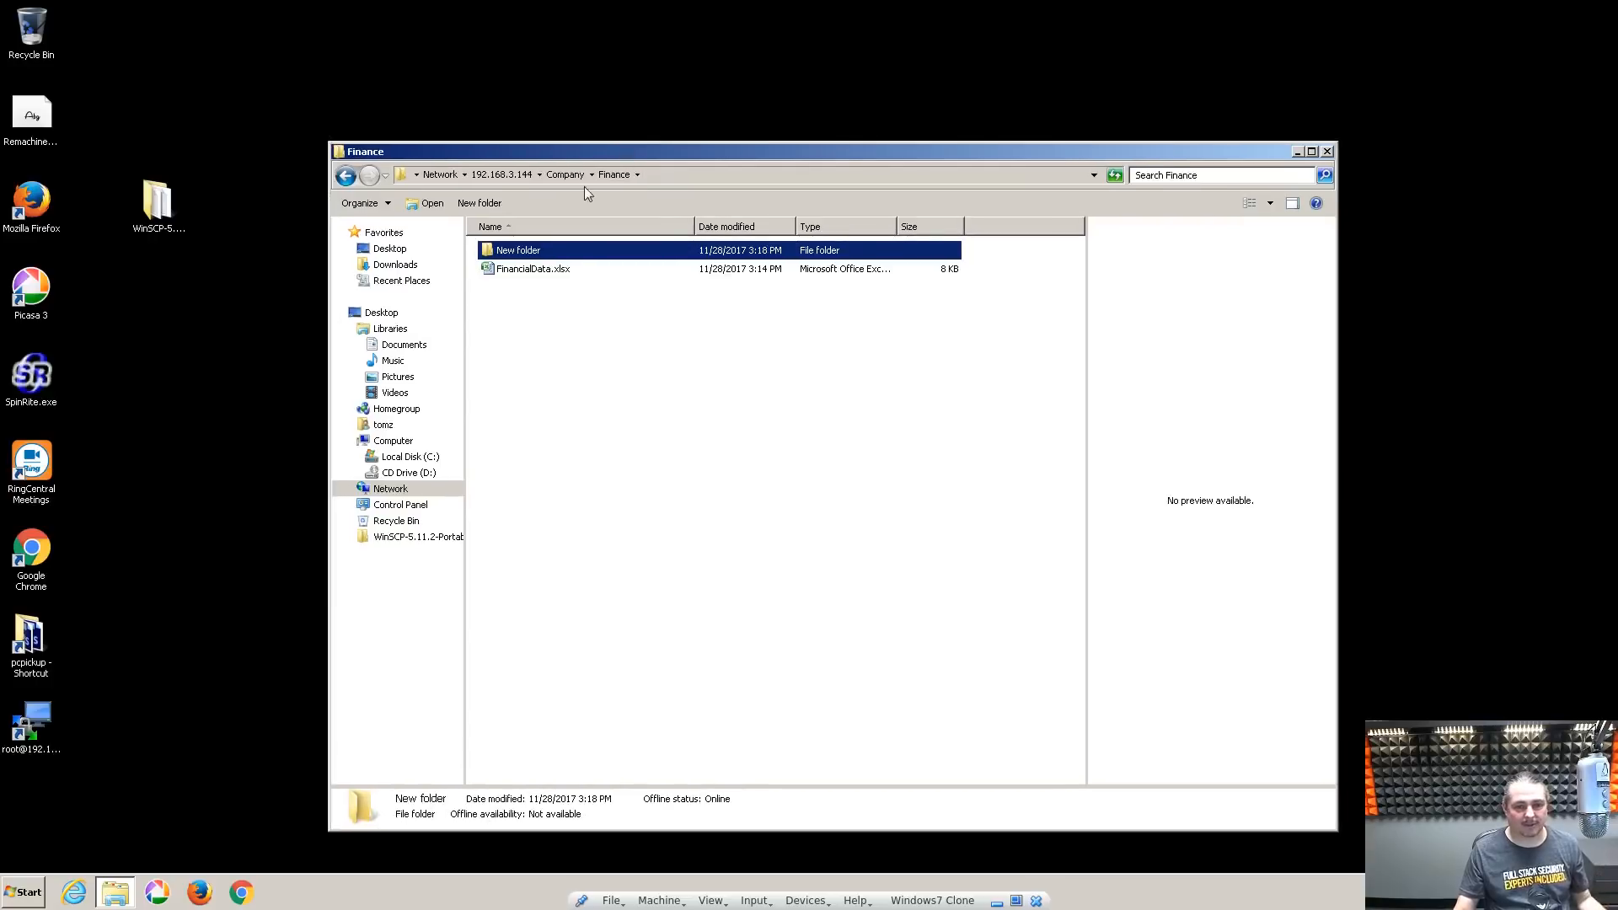
pyautogui.click(564, 174)
pyautogui.click(557, 422)
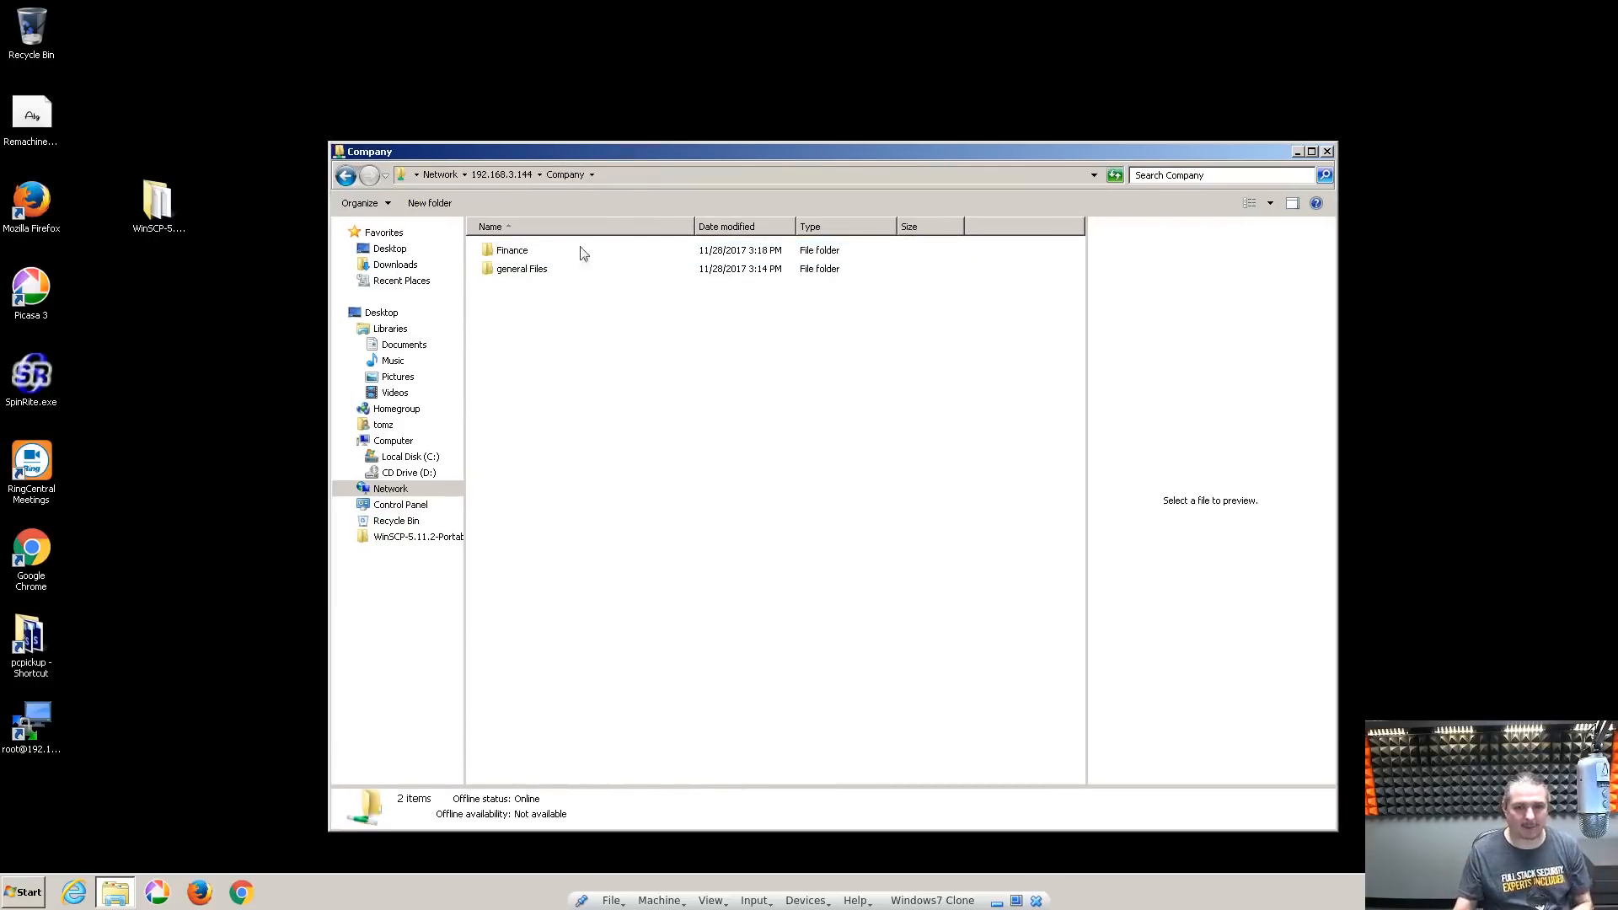
# Open Finance and its New folder once more, then return to Company
pyautogui.doubleClick(506, 251)
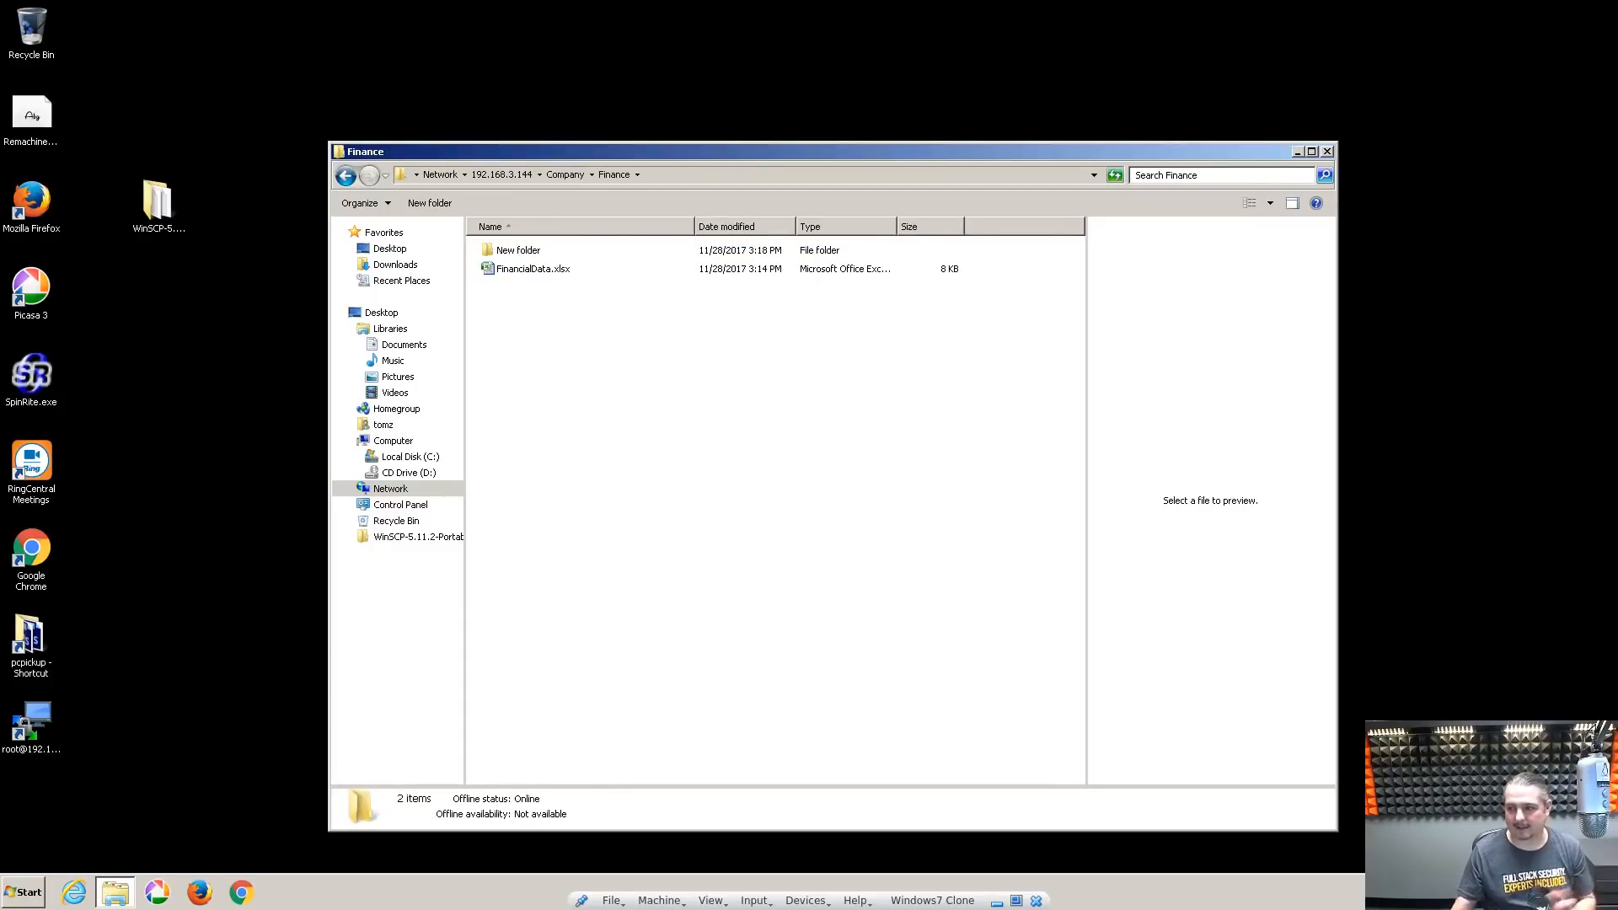
pyautogui.doubleClick(560, 255)
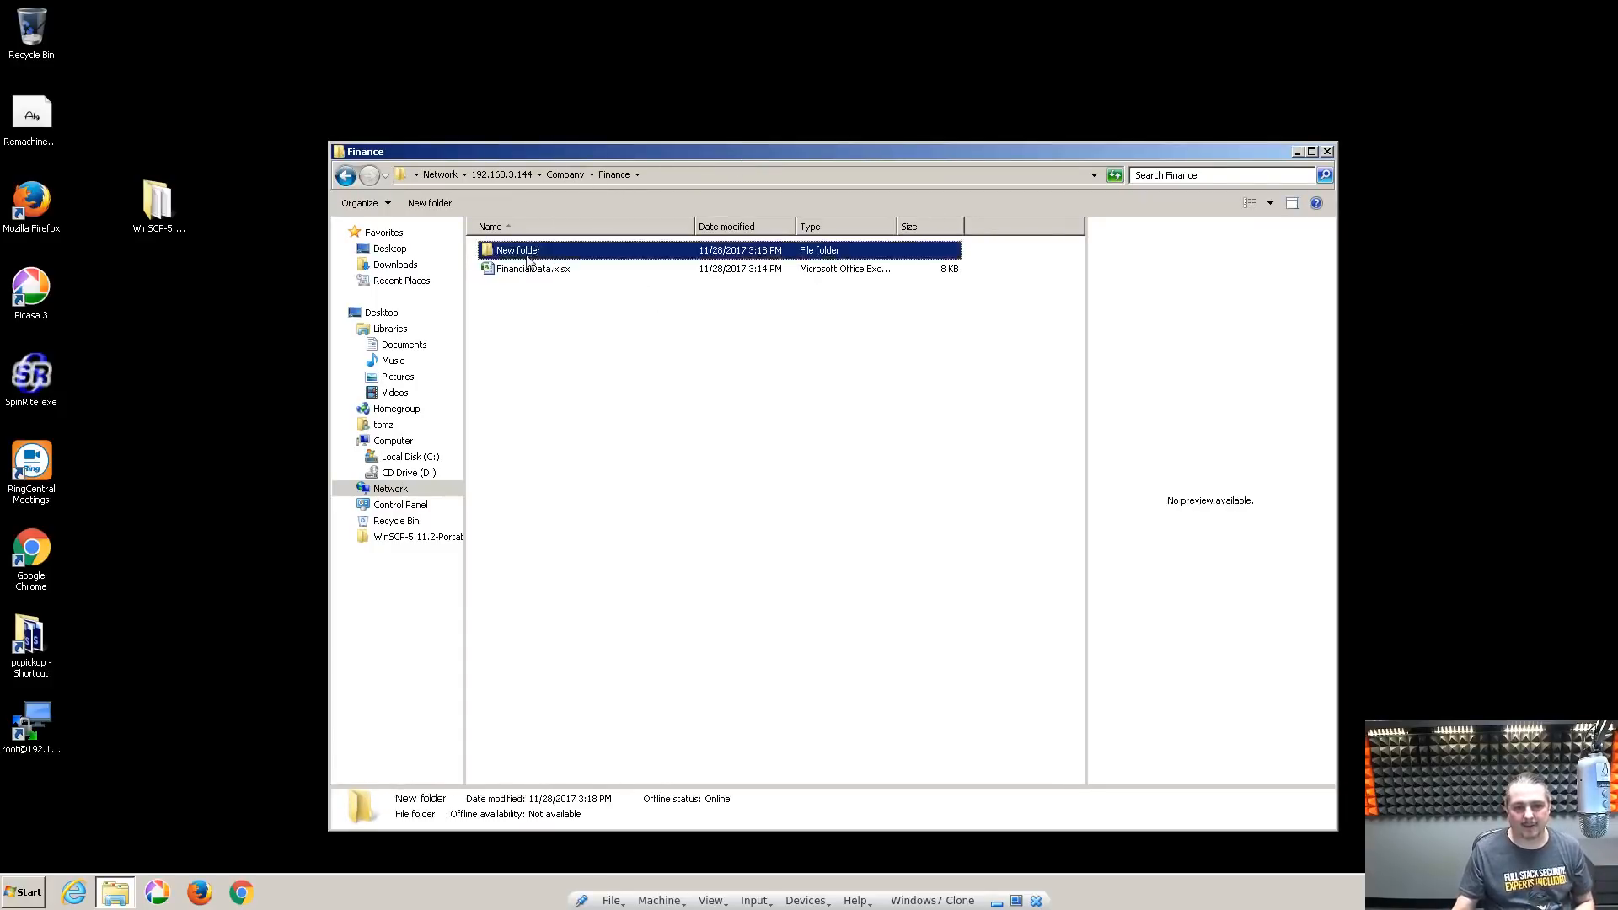
pyautogui.click(563, 181)
pyautogui.moveTo(680, 144); pyautogui.dragTo(617, 101)
pyautogui.click(619, 351)
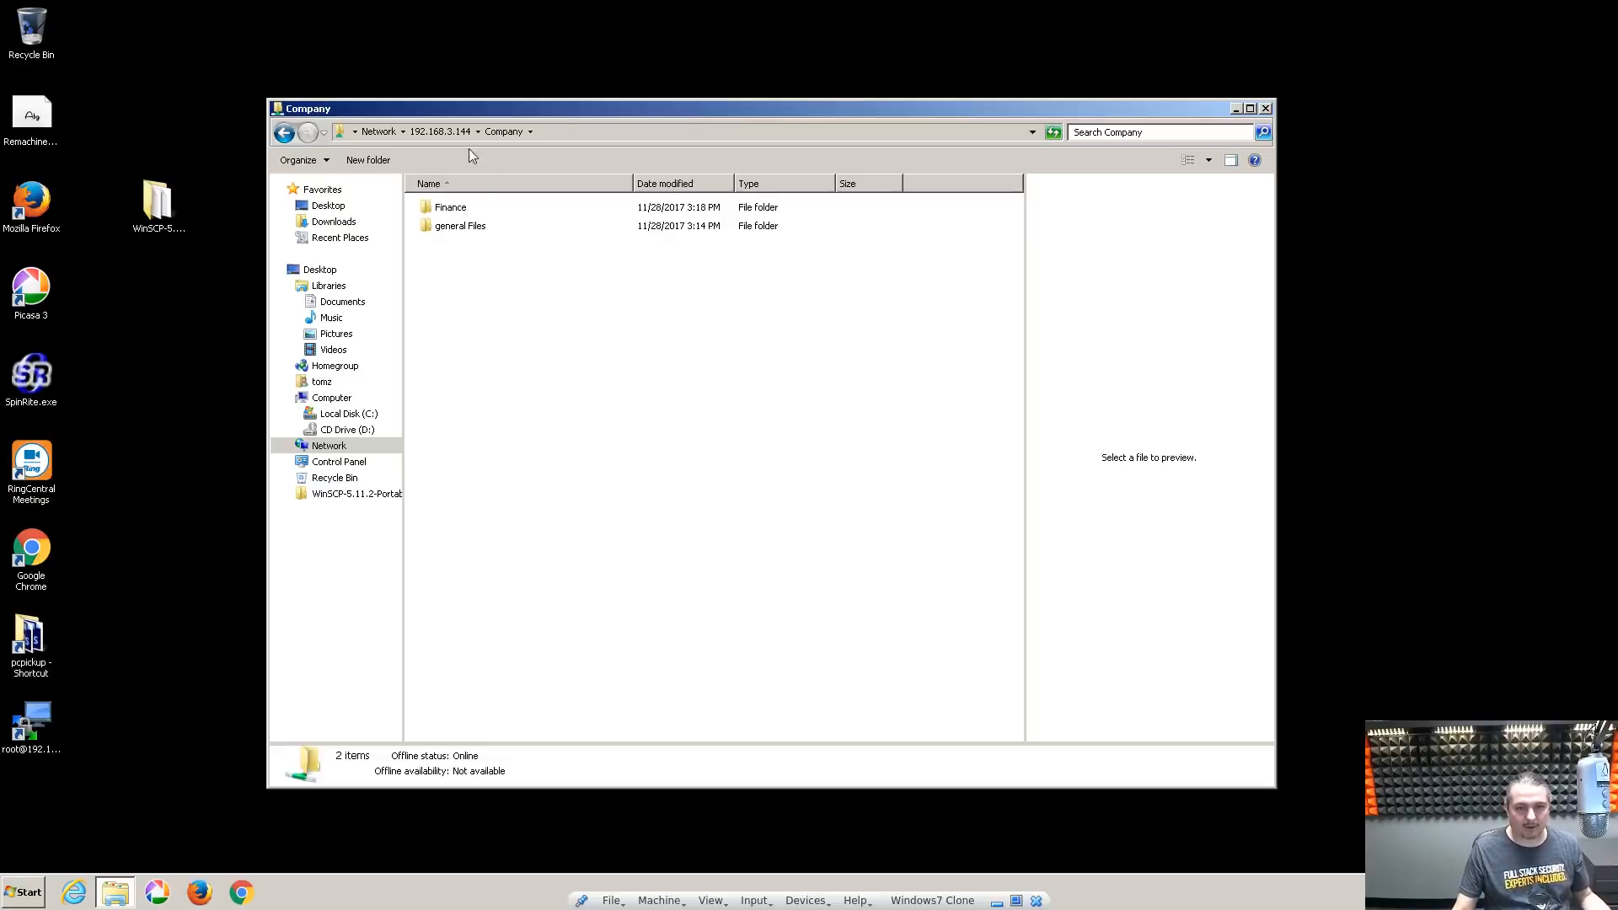
# Try opening TomzShare from the server's share list and dismiss the access-denied error
pyautogui.press('BackSpace')
pyautogui.doubleClick(493, 260)
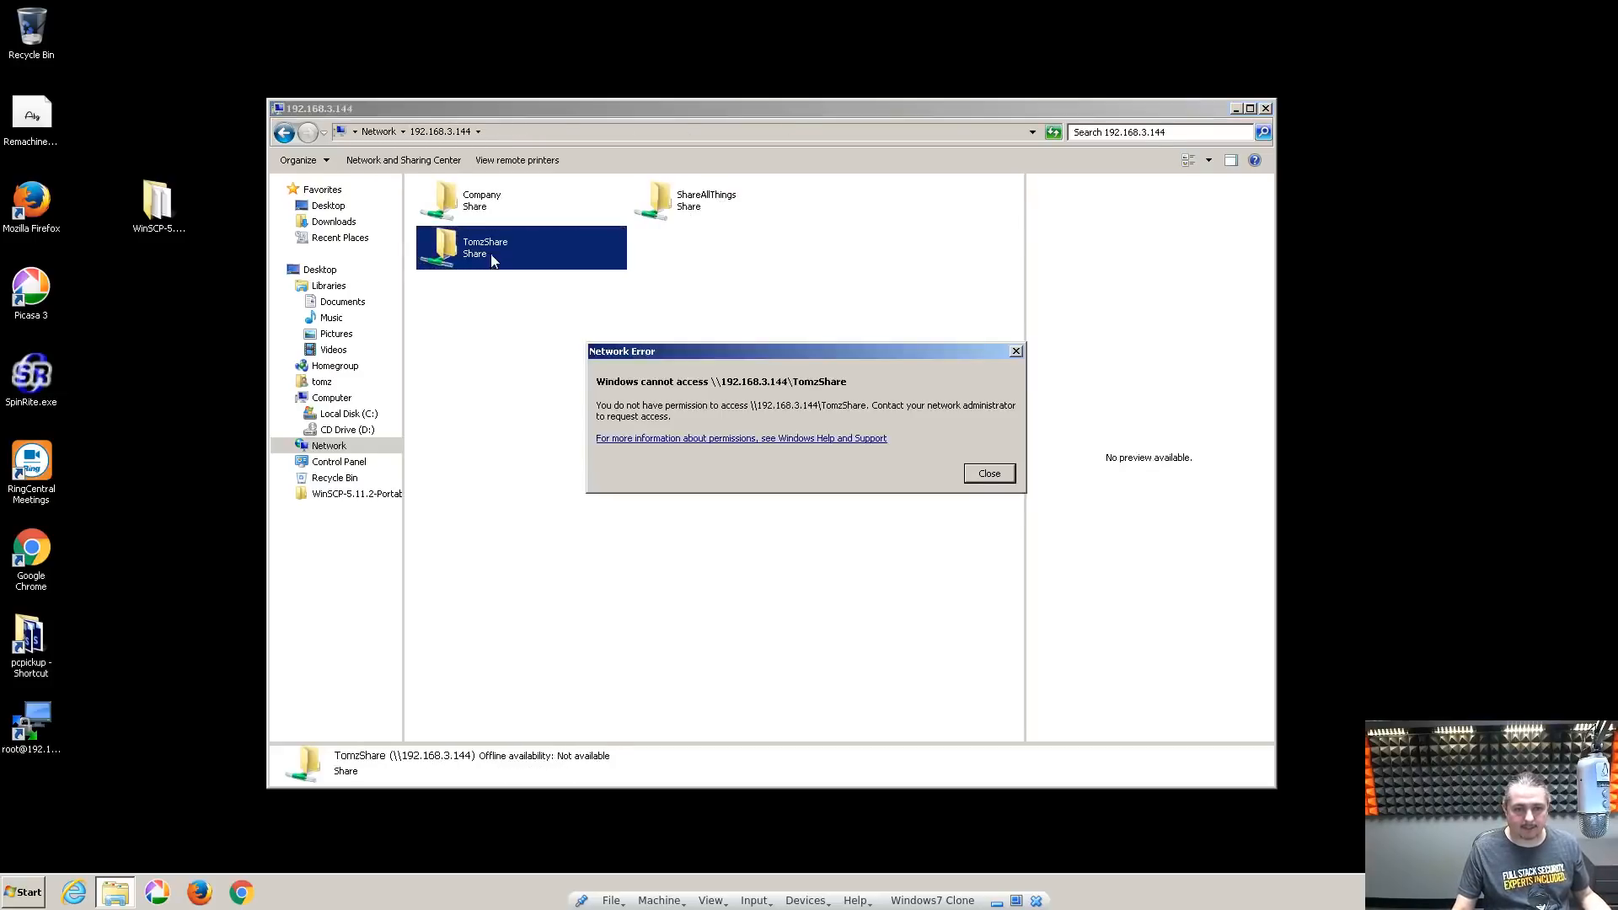
pyautogui.click(988, 482)
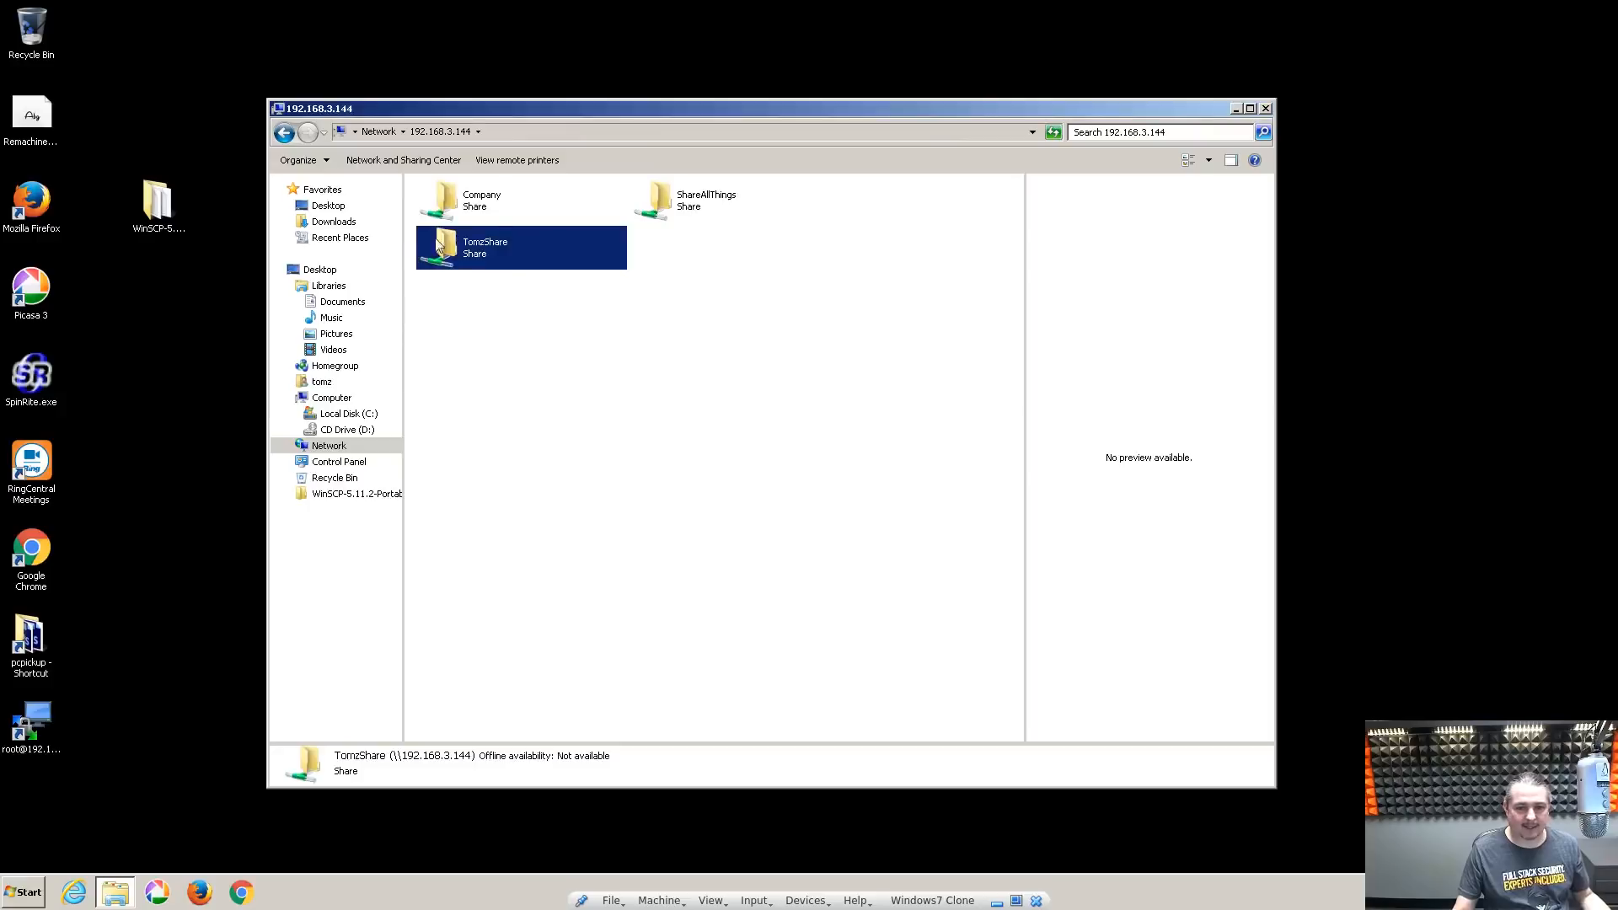
pyautogui.click(476, 213)
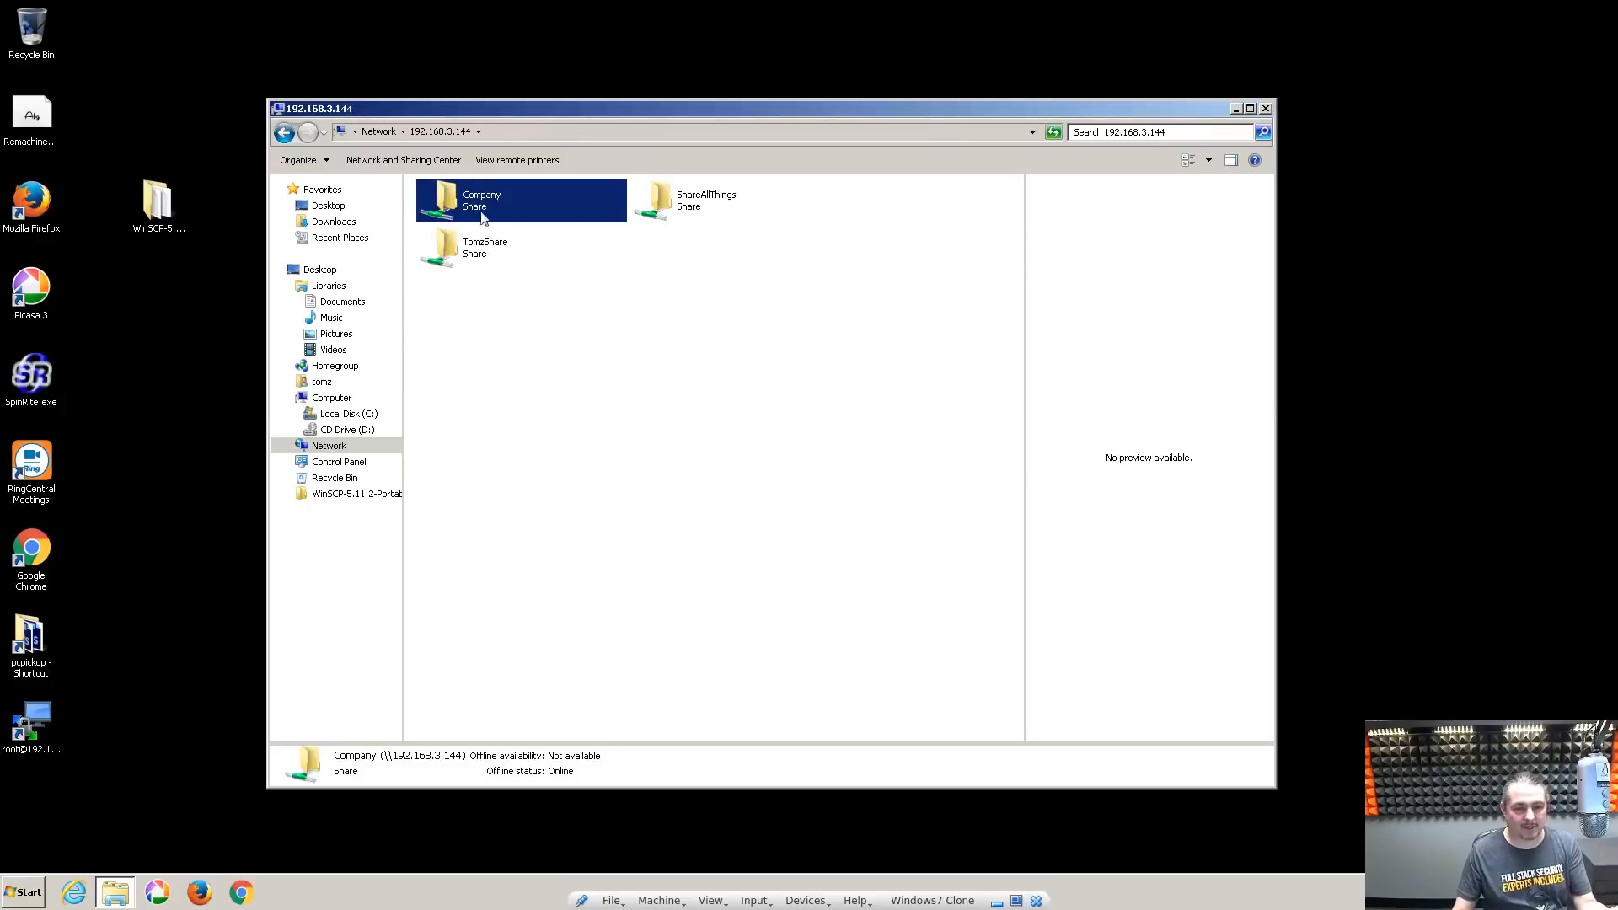
pyautogui.click(485, 247)
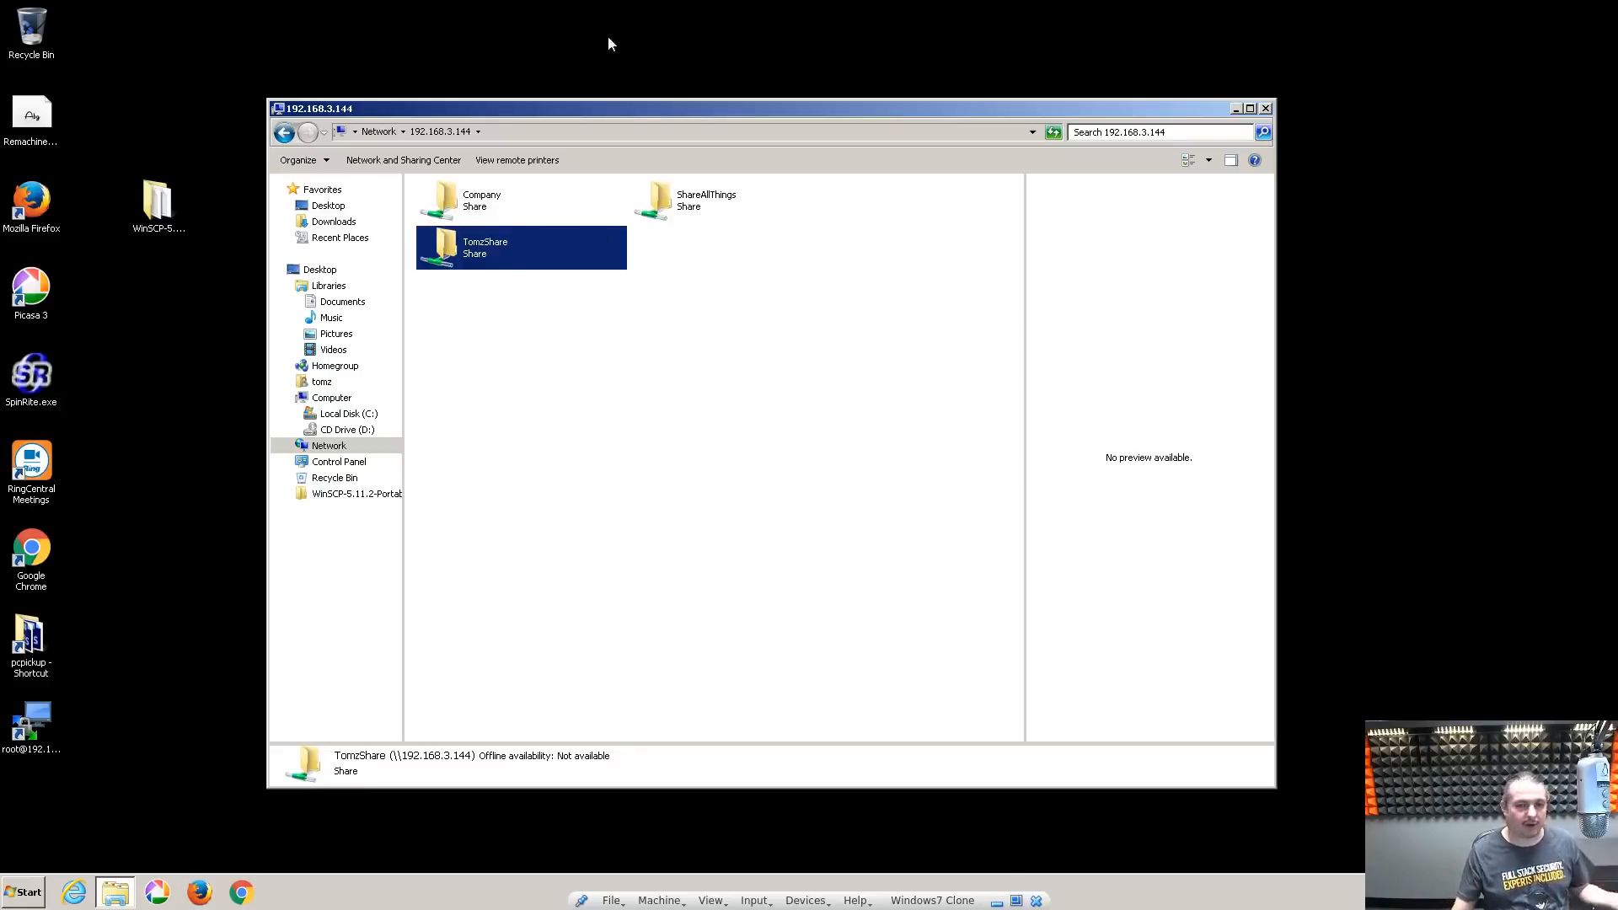
pyautogui.moveTo(650, 114); pyautogui.dragTo(634, 96)
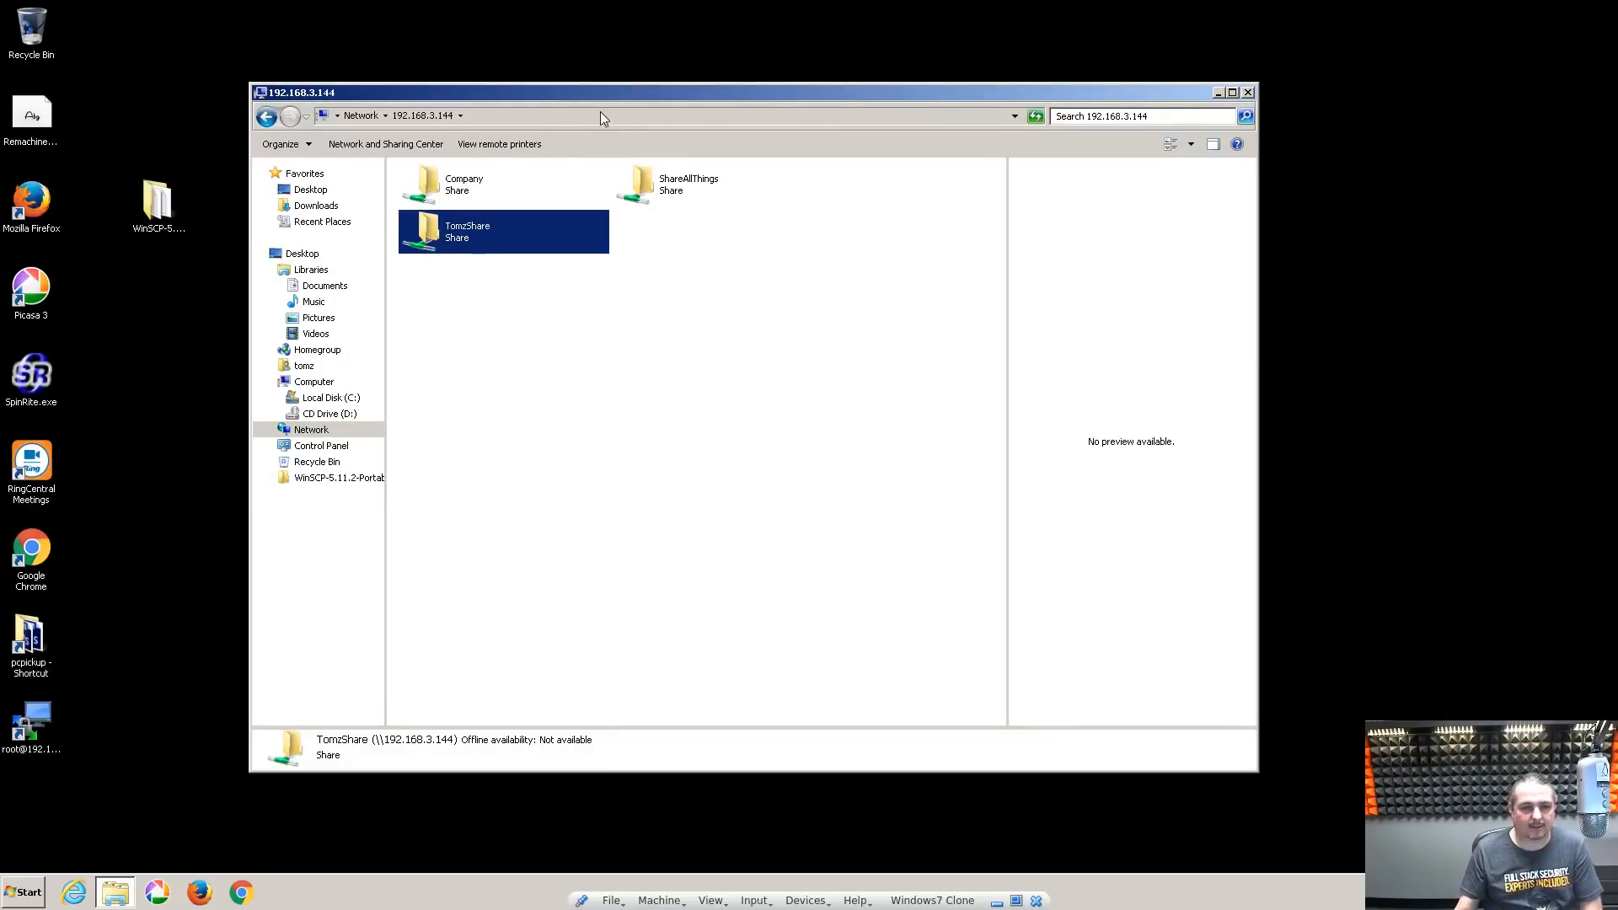
pyautogui.doubleClick(30, 747)
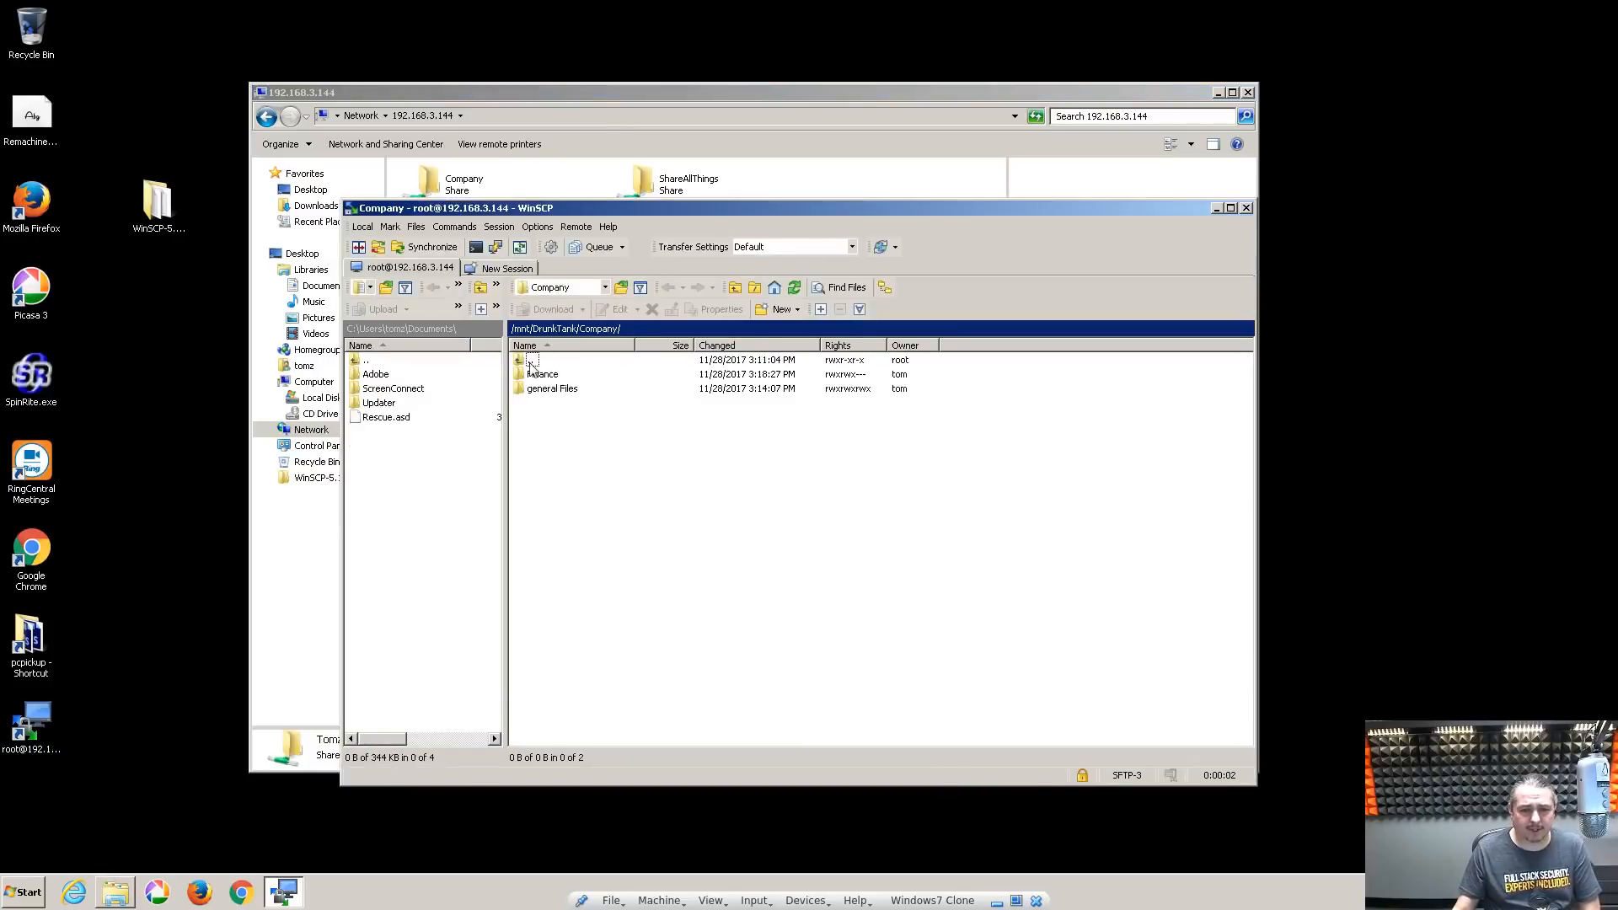
# In /mnt/DrunkTank, change the Tomzzzzz folder's group from wheel to Management [1002]
pyautogui.doubleClick(555, 359)
pyautogui.click(557, 404)
pyautogui.rightClick(556, 410)
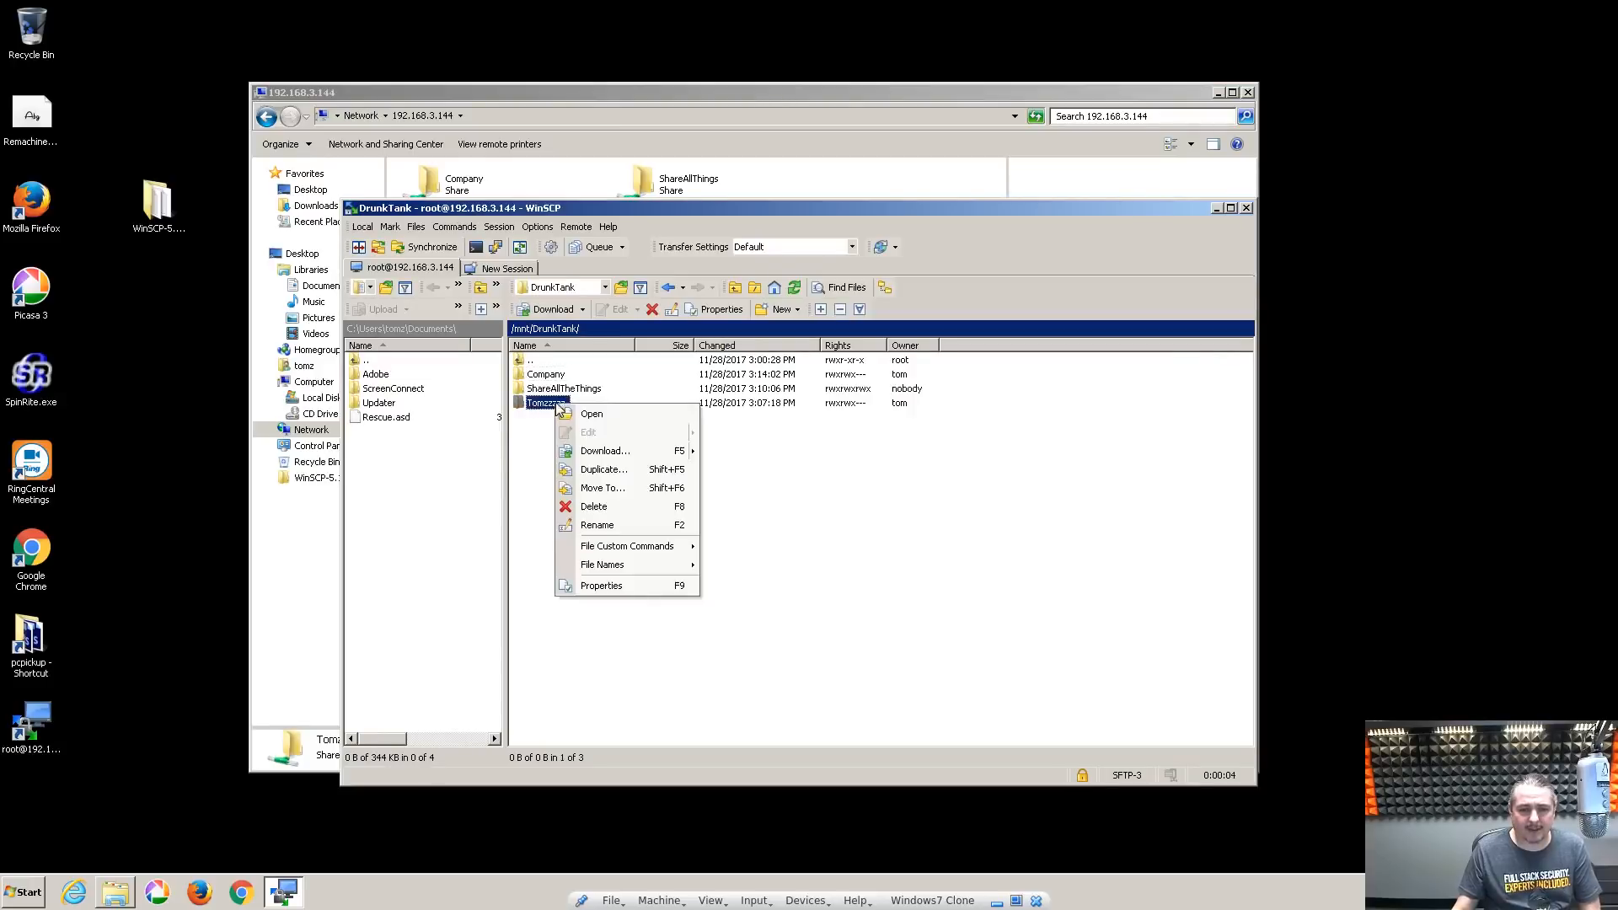
pyautogui.click(627, 595)
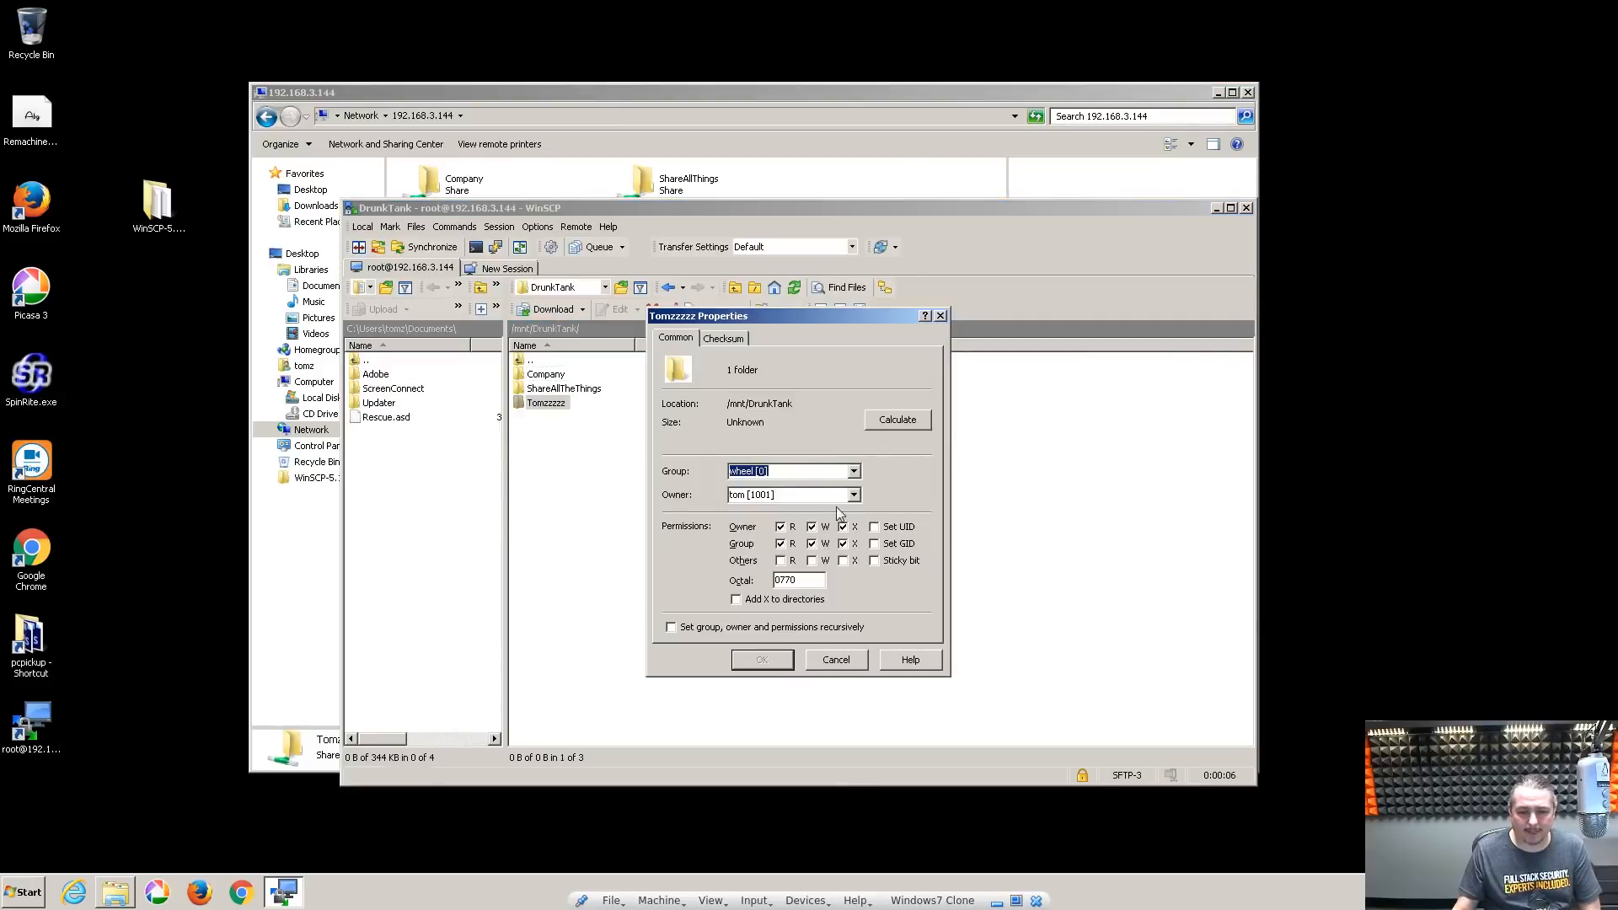
pyautogui.click(854, 474)
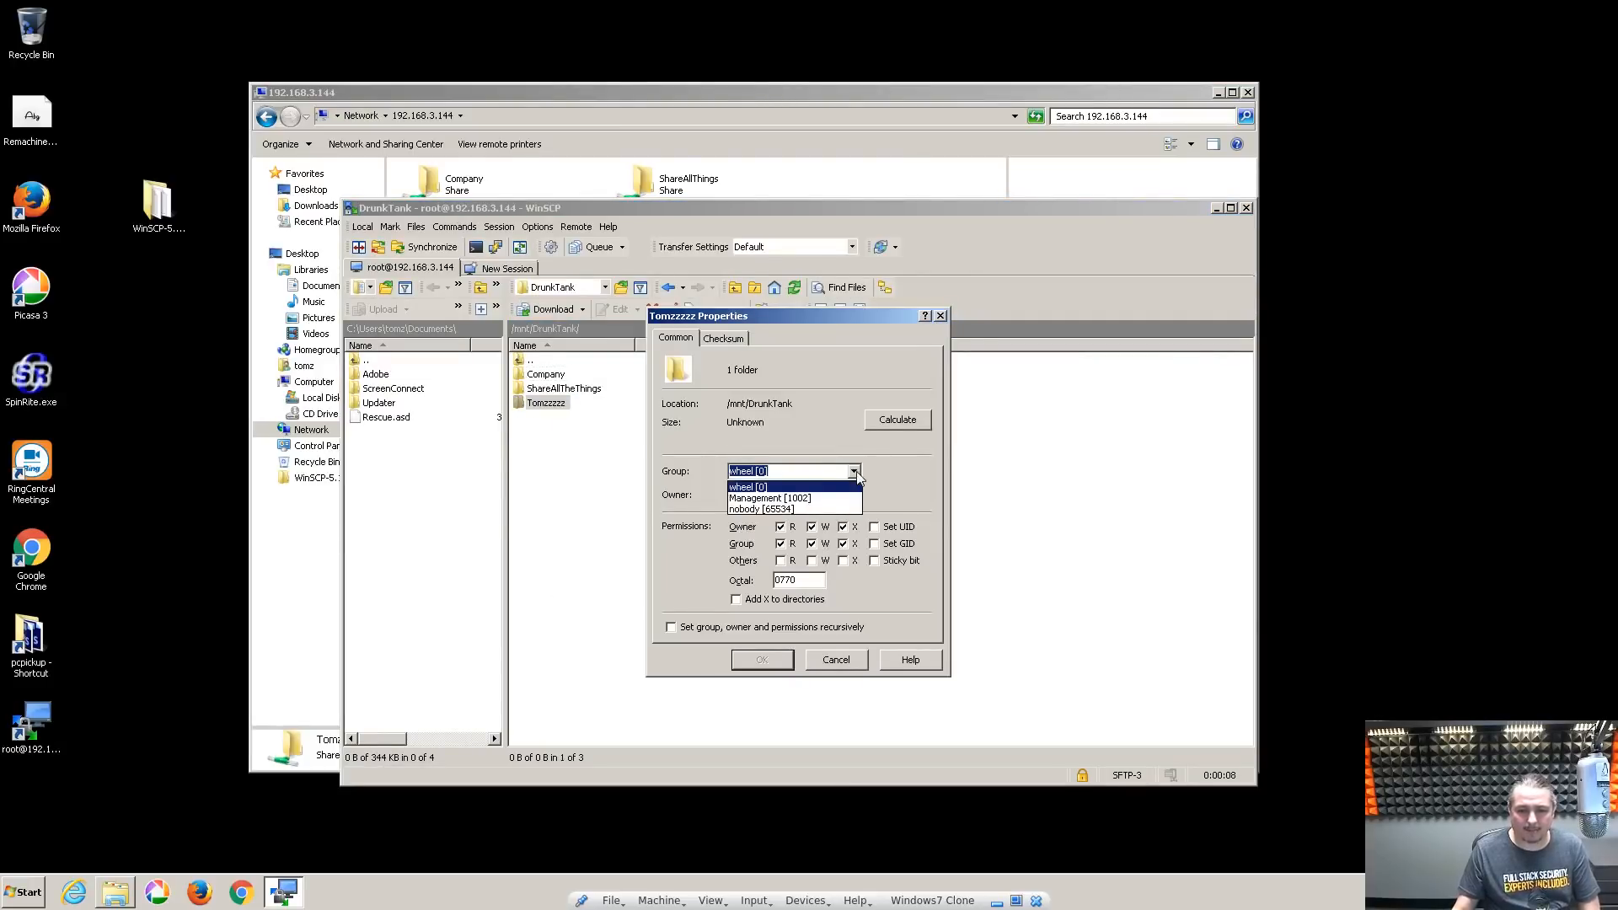
pyautogui.click(816, 499)
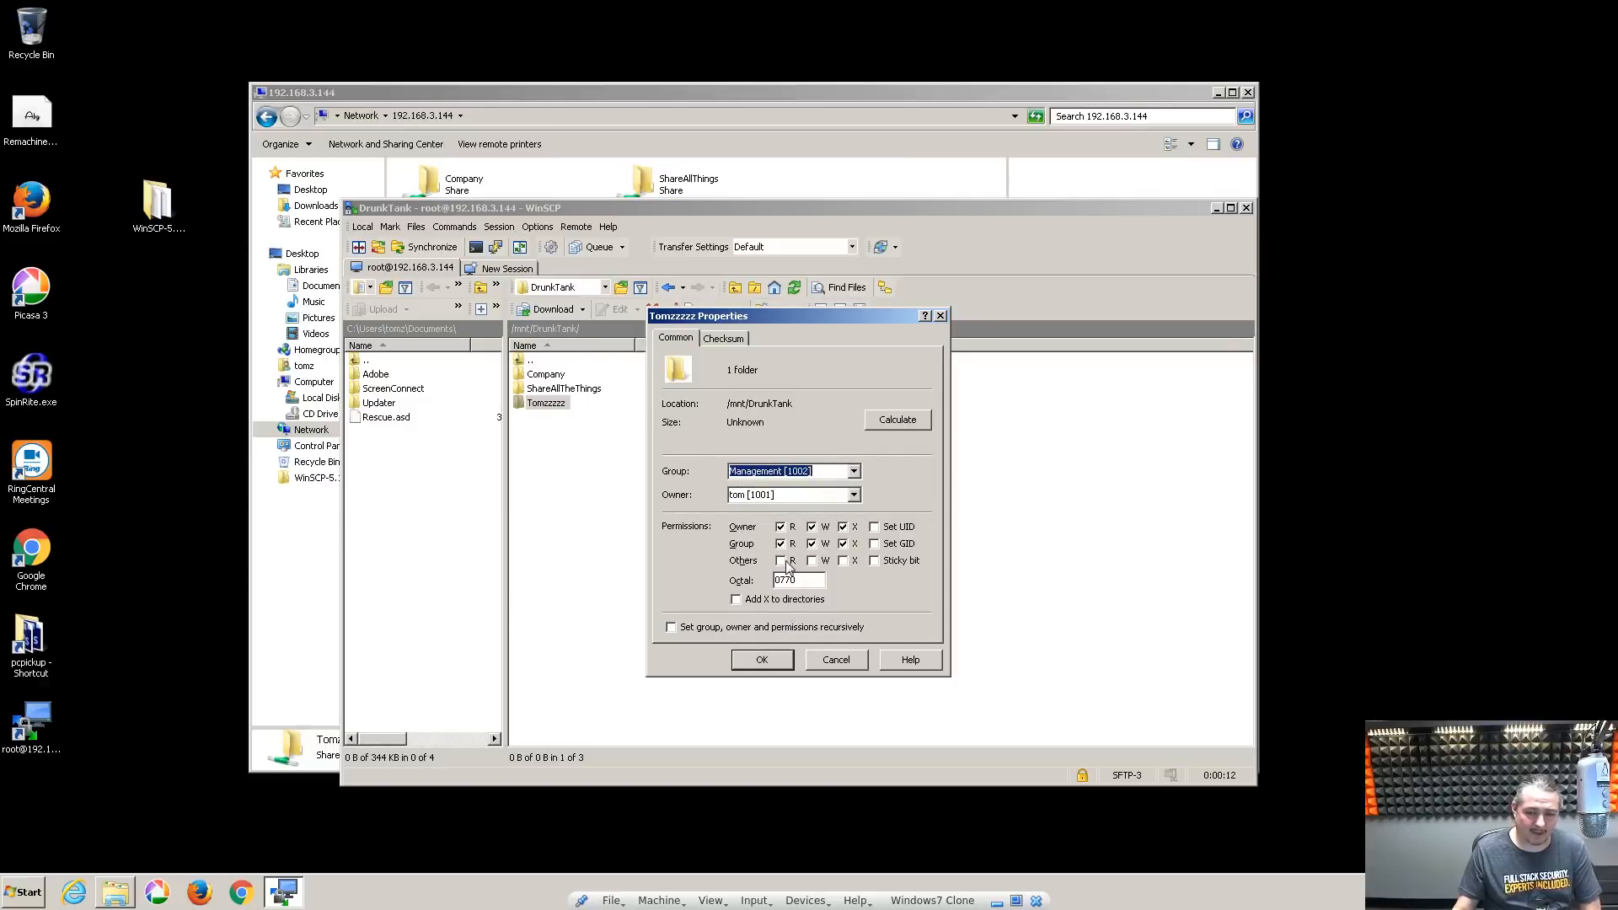
pyautogui.click(760, 660)
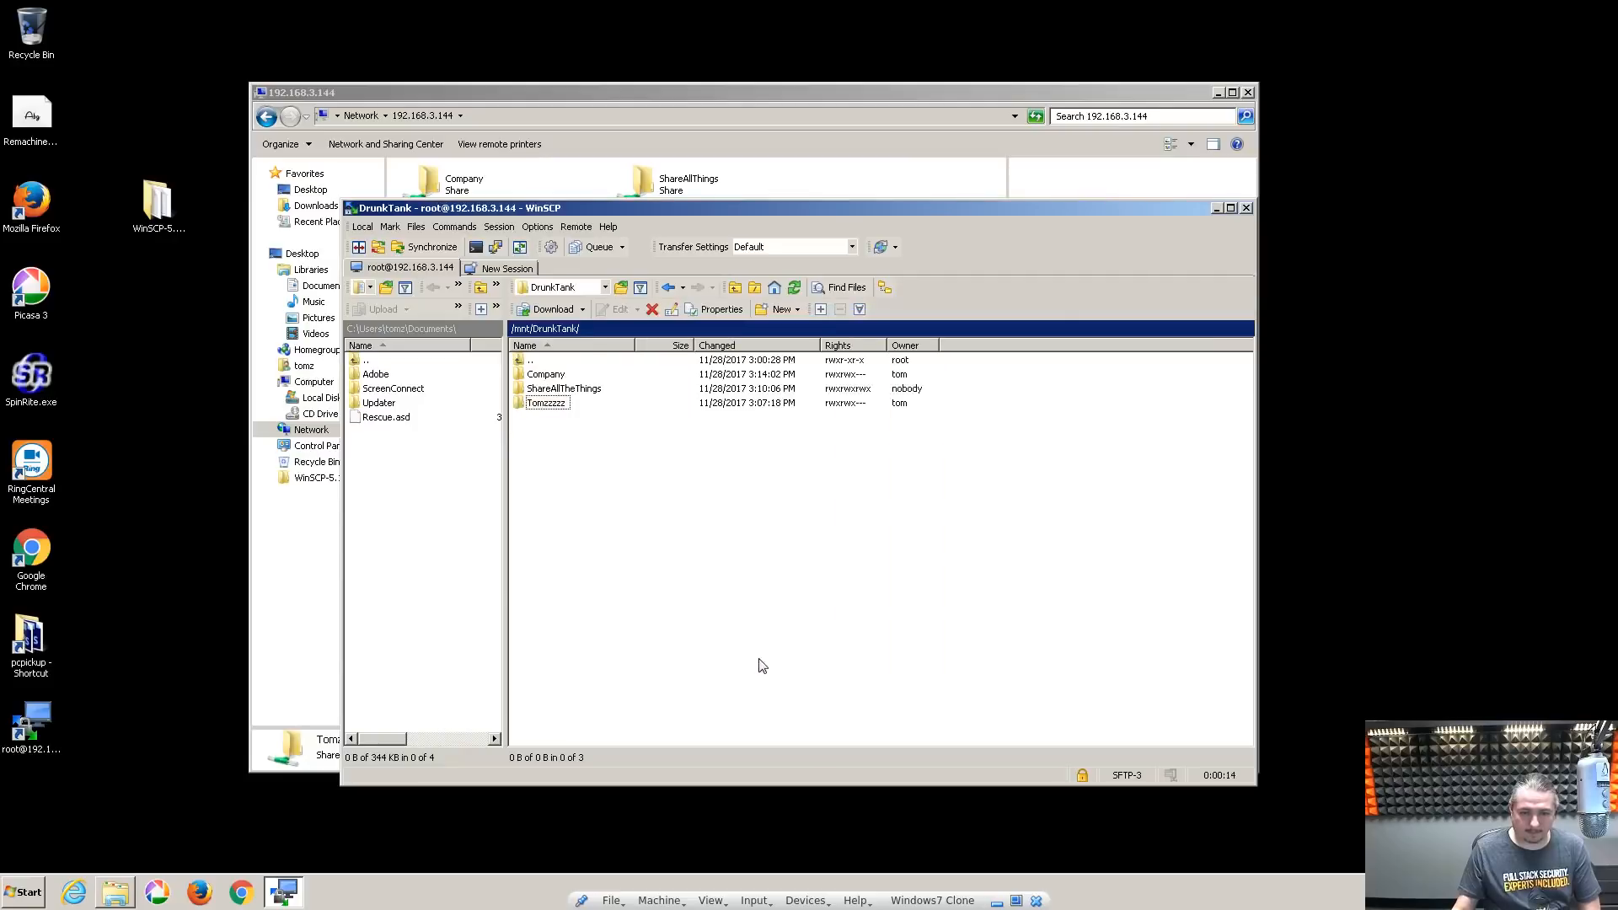
pyautogui.click(794, 154)
# Open TomzShare, now listing dwqdwq, Test Folder and WinSCP-5.11.2-Portable, and reopen it
pyautogui.doubleClick(462, 244)
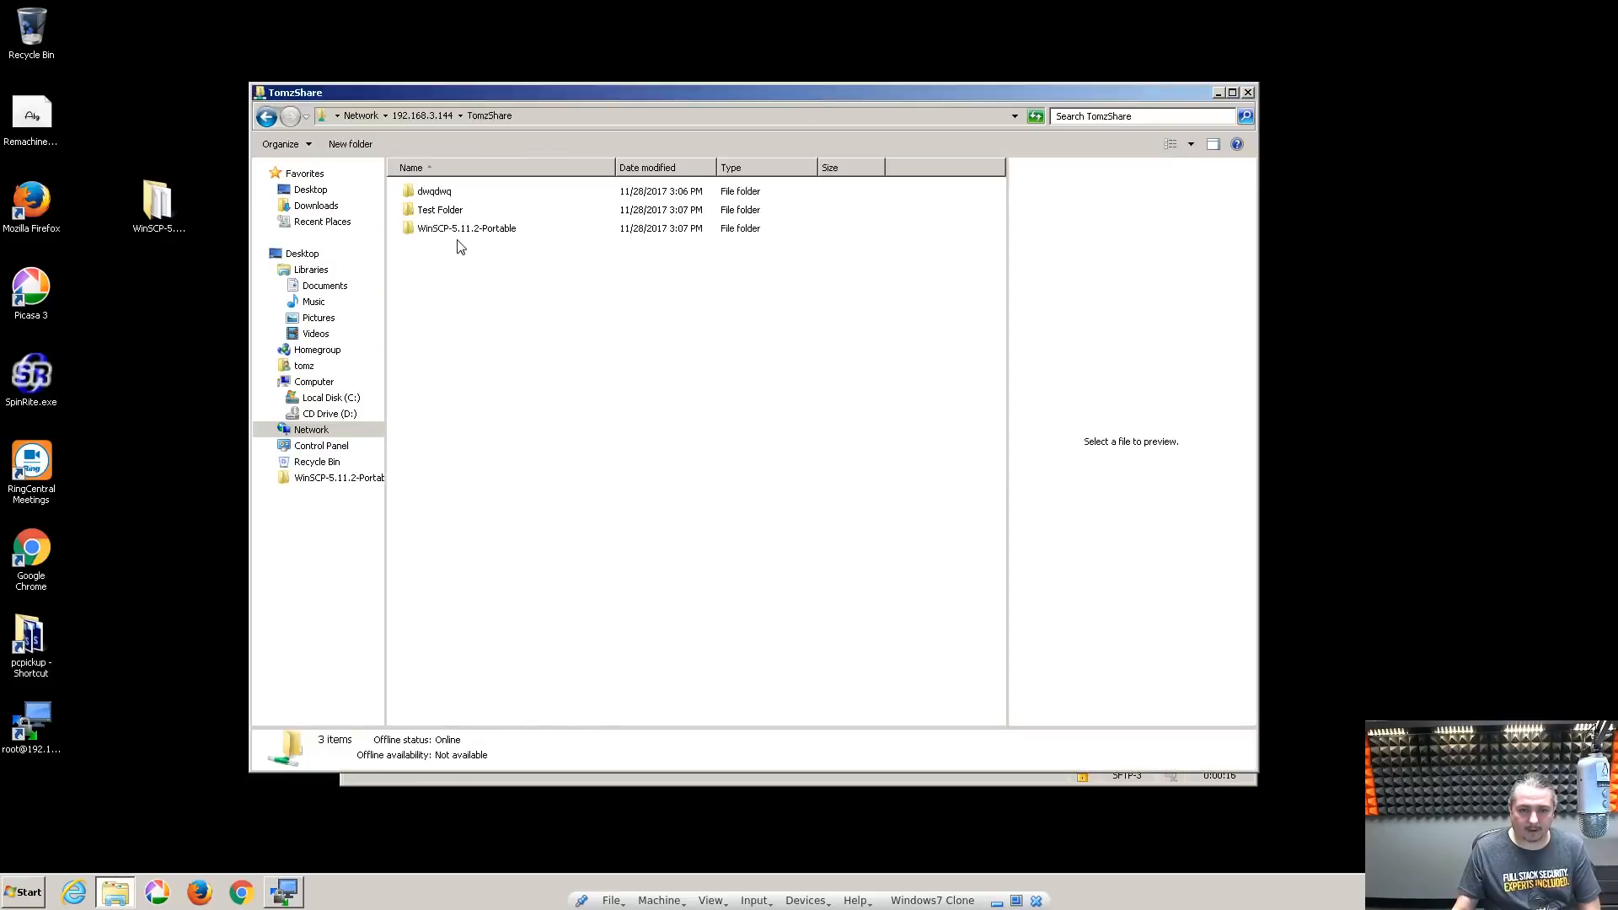
pyautogui.click(424, 115)
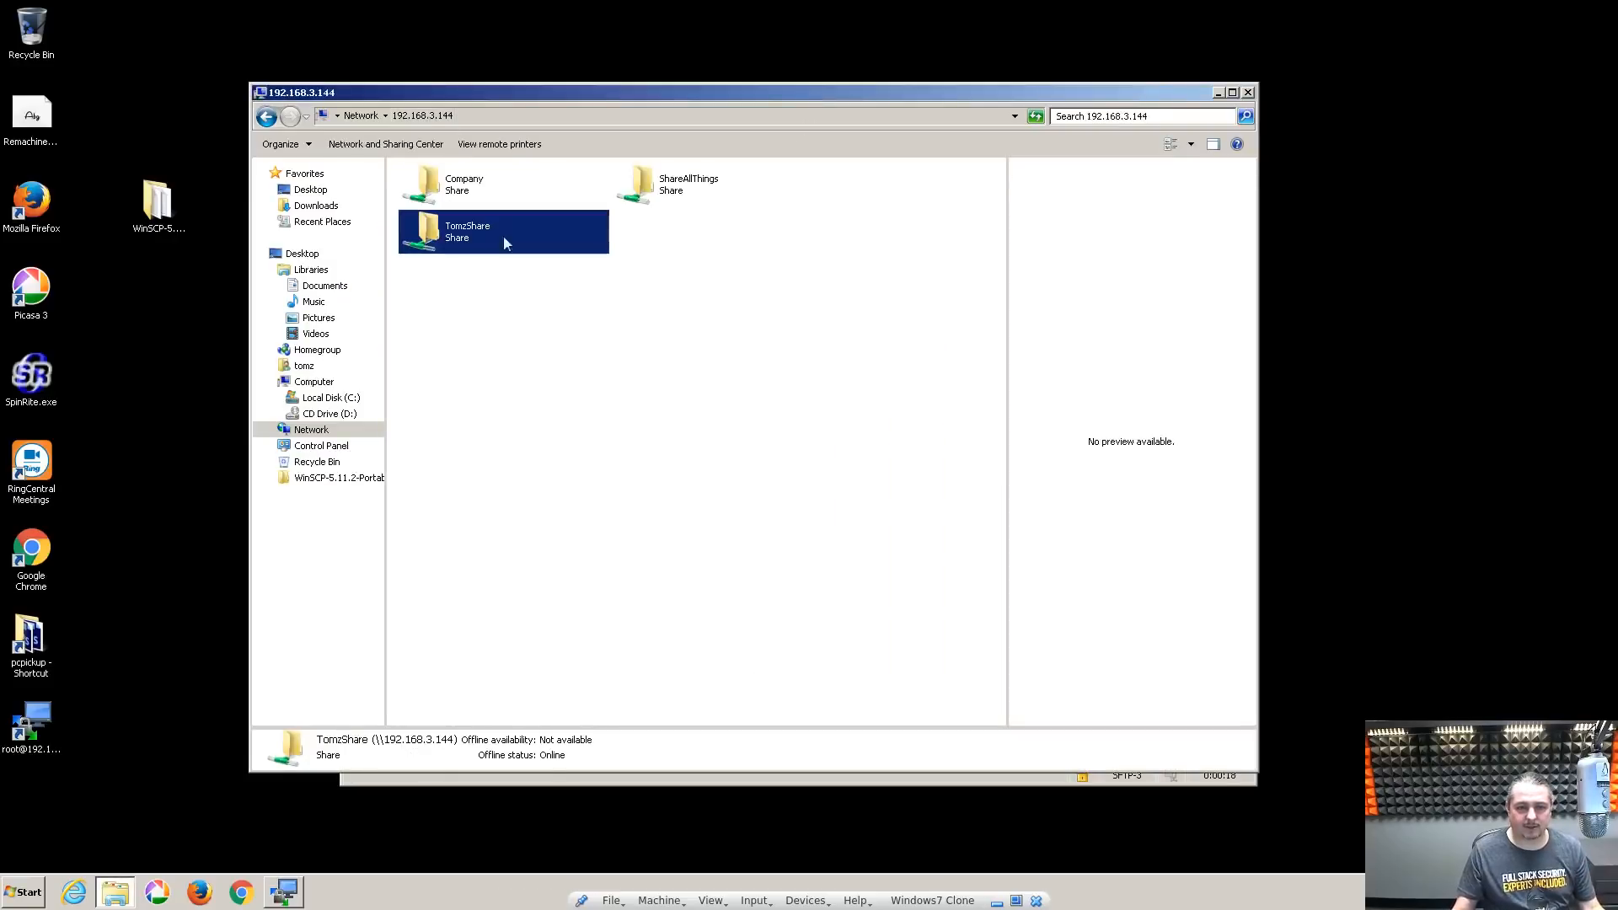
pyautogui.doubleClick(430, 227)
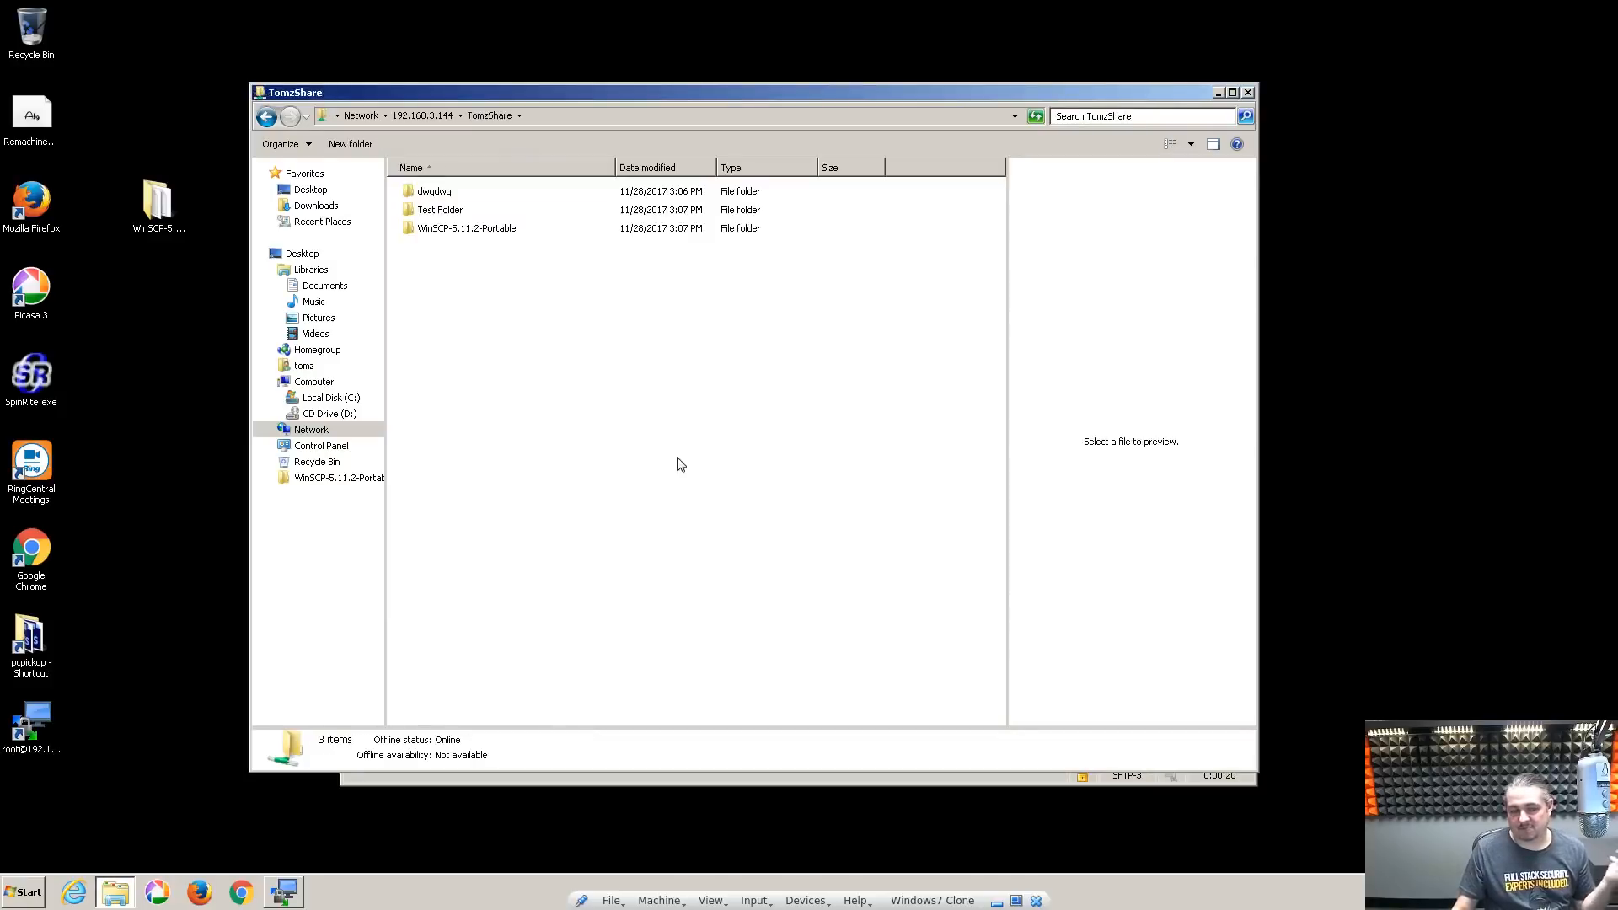
# Rearrange the Explorer and WinSCP windows and bring up the FreeNAS Account Users list
pyautogui.moveTo(925, 211); pyautogui.dragTo(1034, 557)
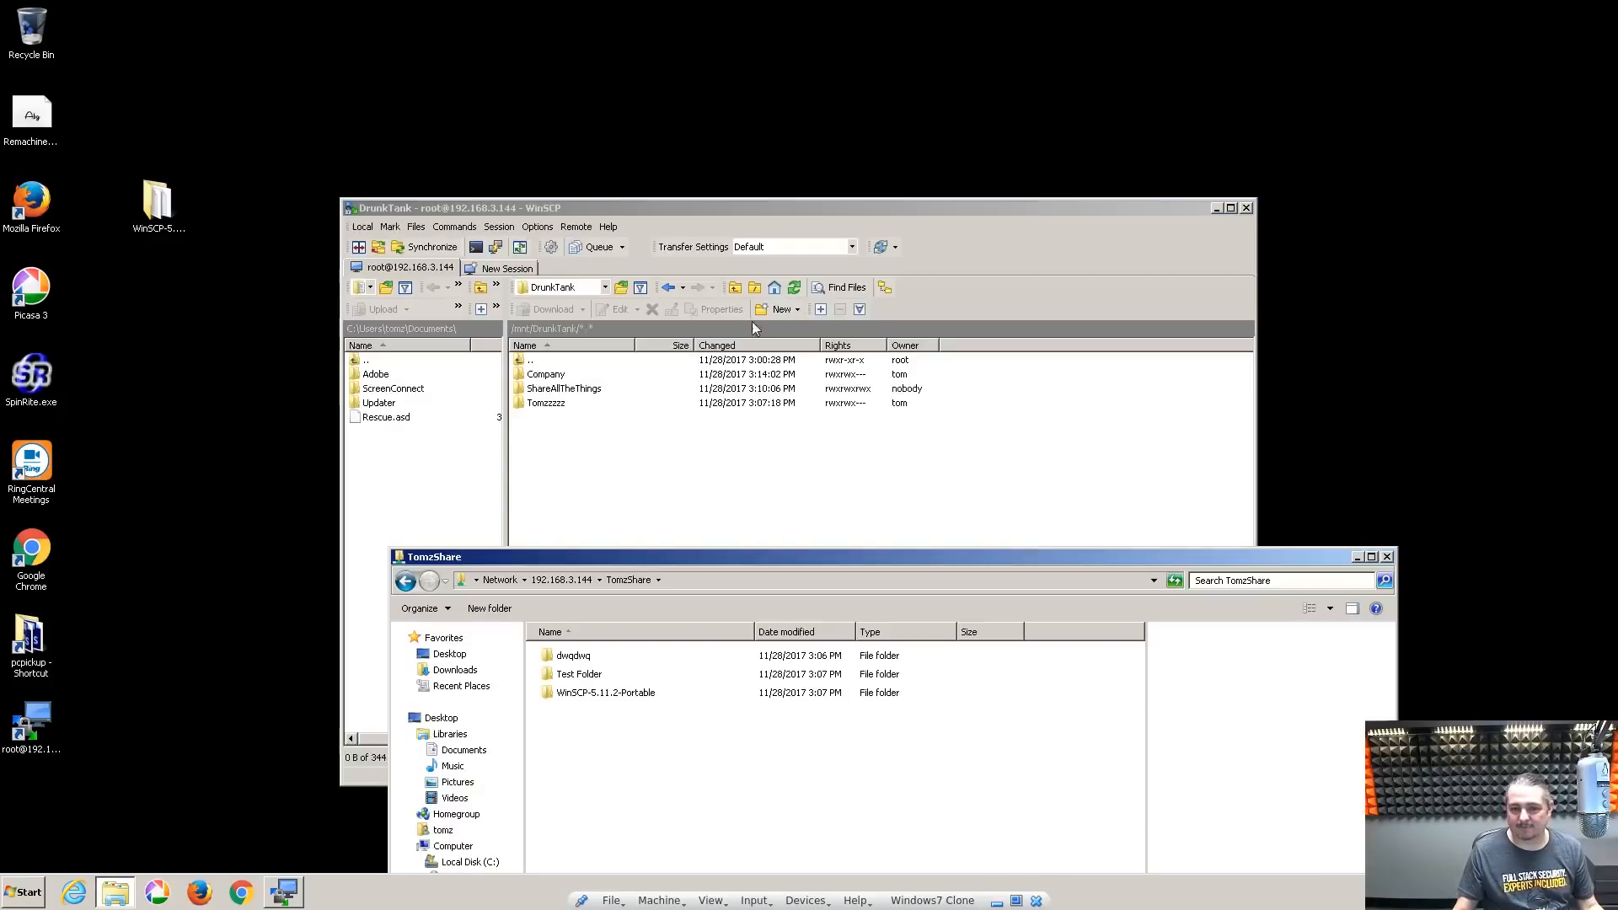
pyautogui.moveTo(795, 204); pyautogui.dragTo(762, 147)
pyautogui.moveTo(1298, 570); pyautogui.dragTo(1286, 22)
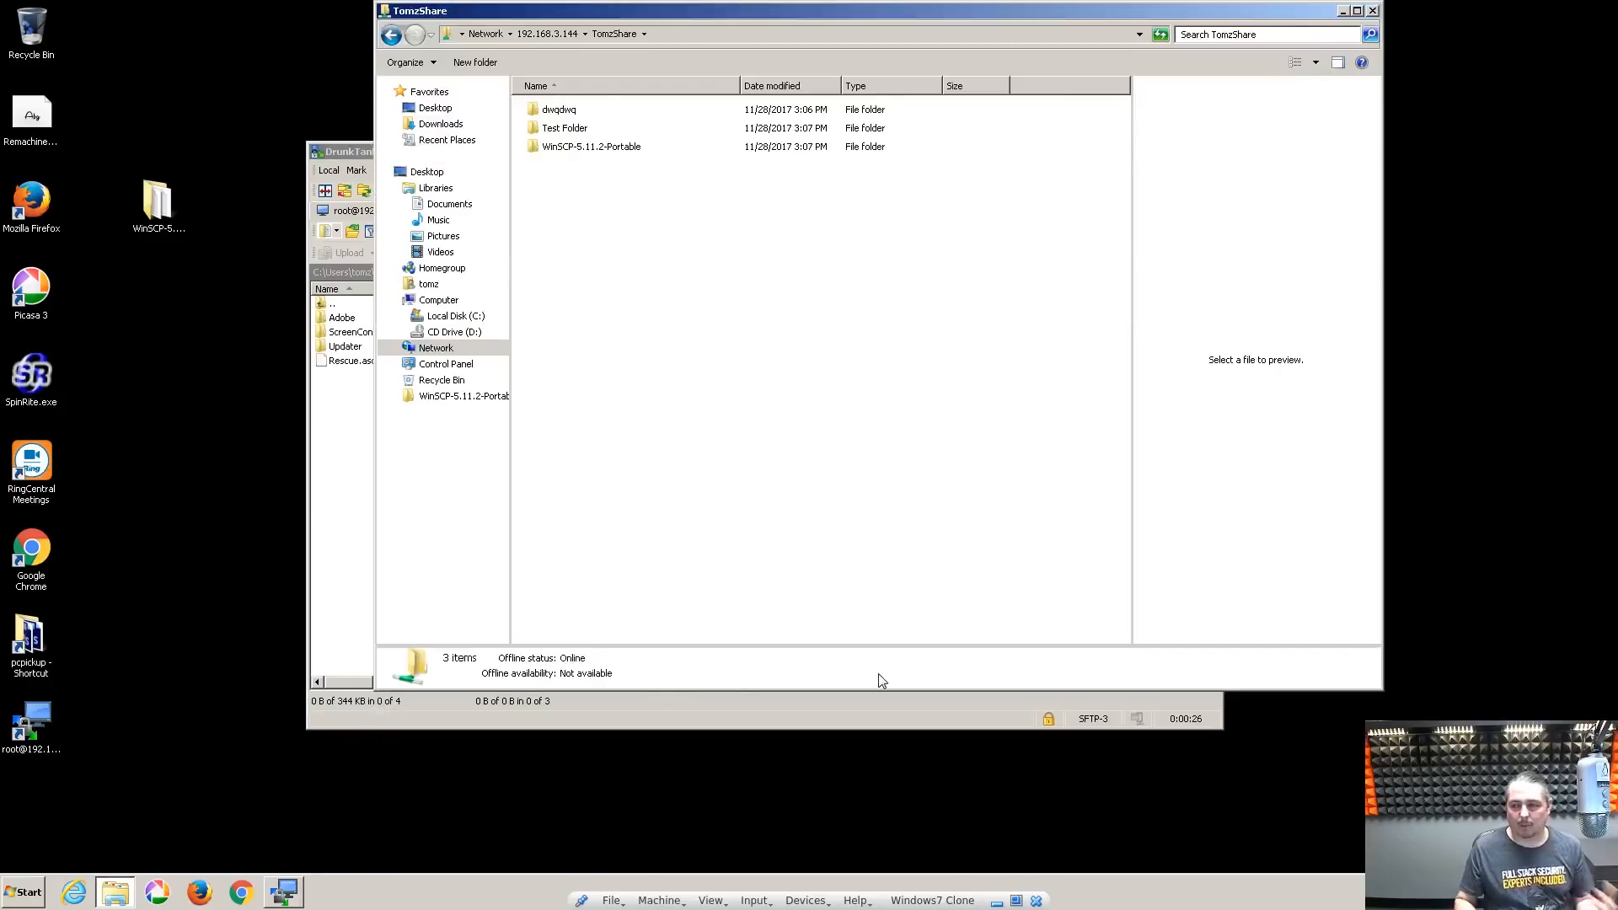
pyautogui.moveTo(759, 908); pyautogui.dragTo(757, 312)
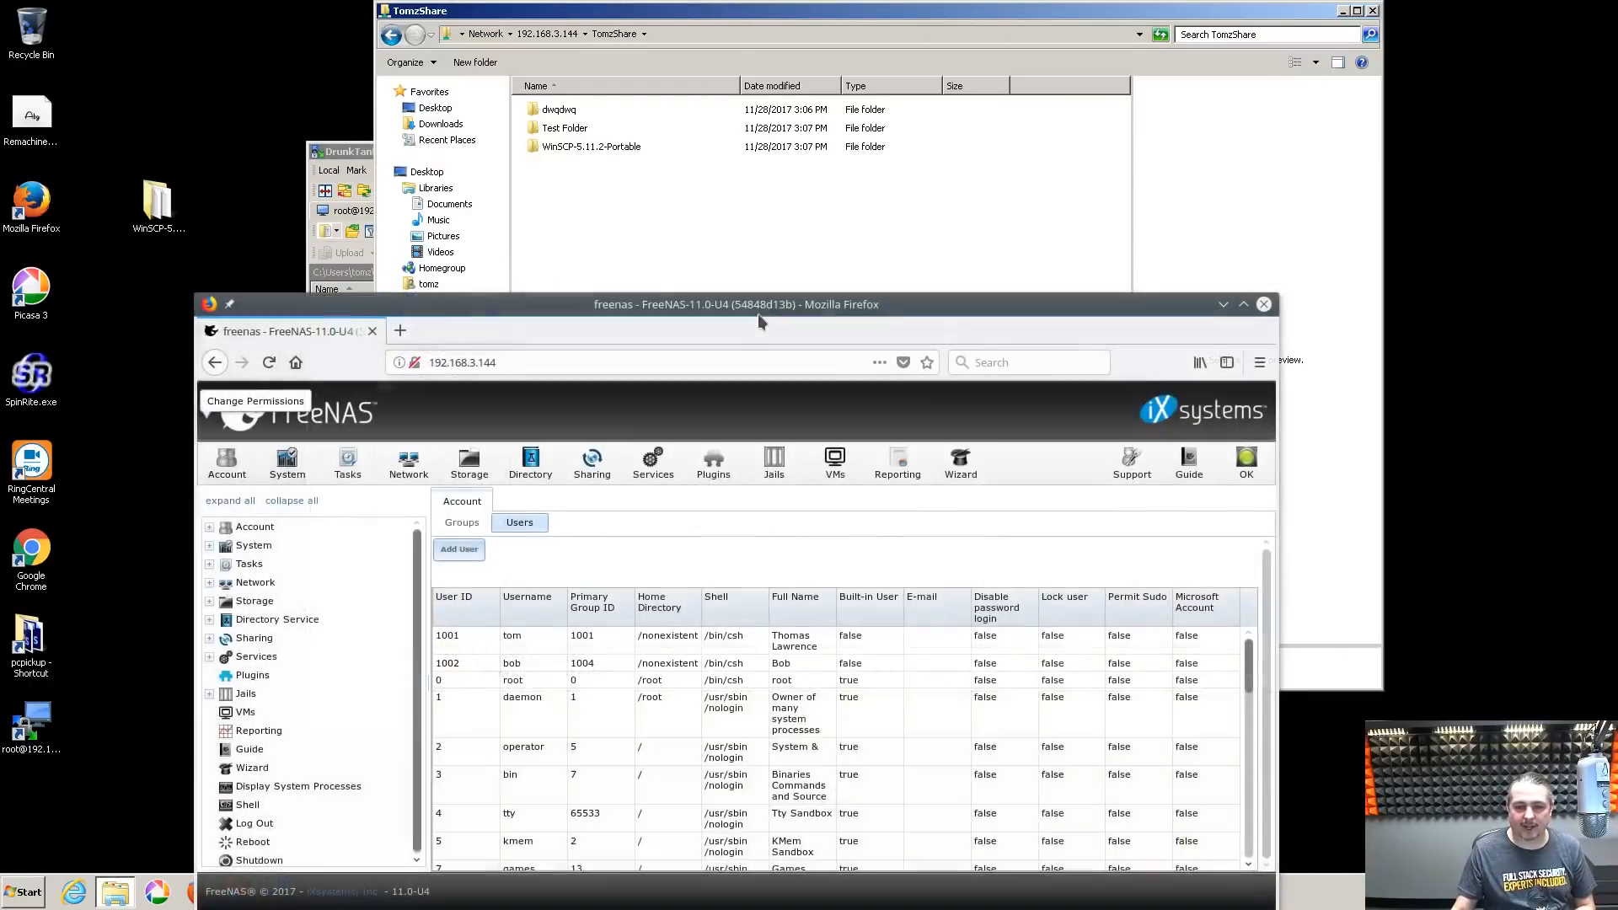
pyautogui.doubleClick(756, 313)
pyautogui.click(31, 172)
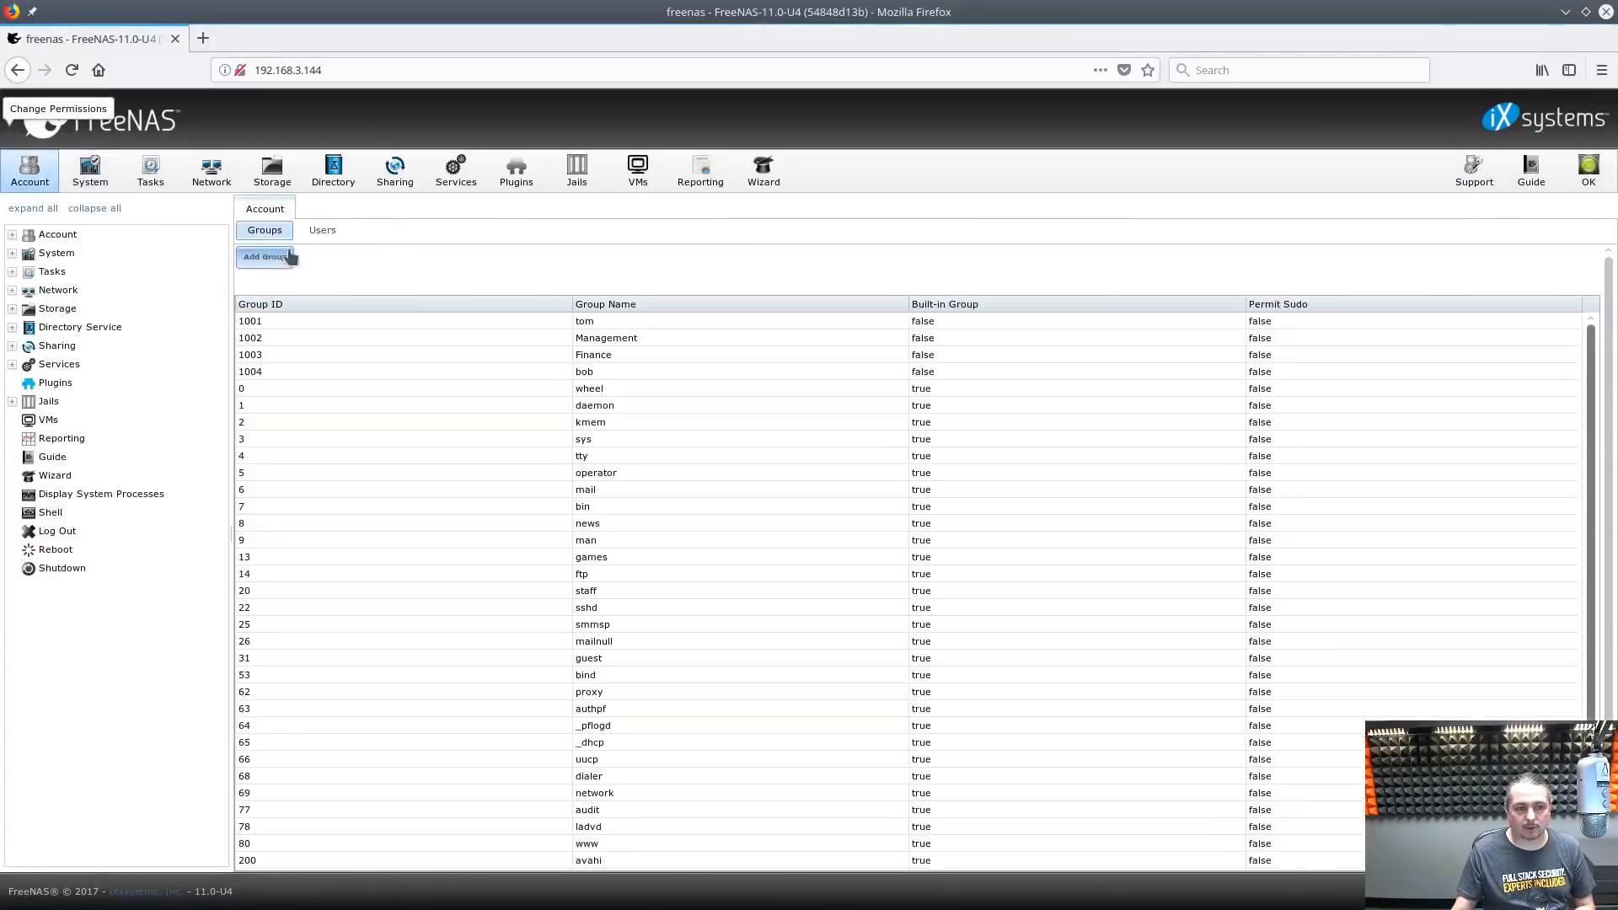
pyautogui.click(312, 229)
pyautogui.doubleClick(298, 348)
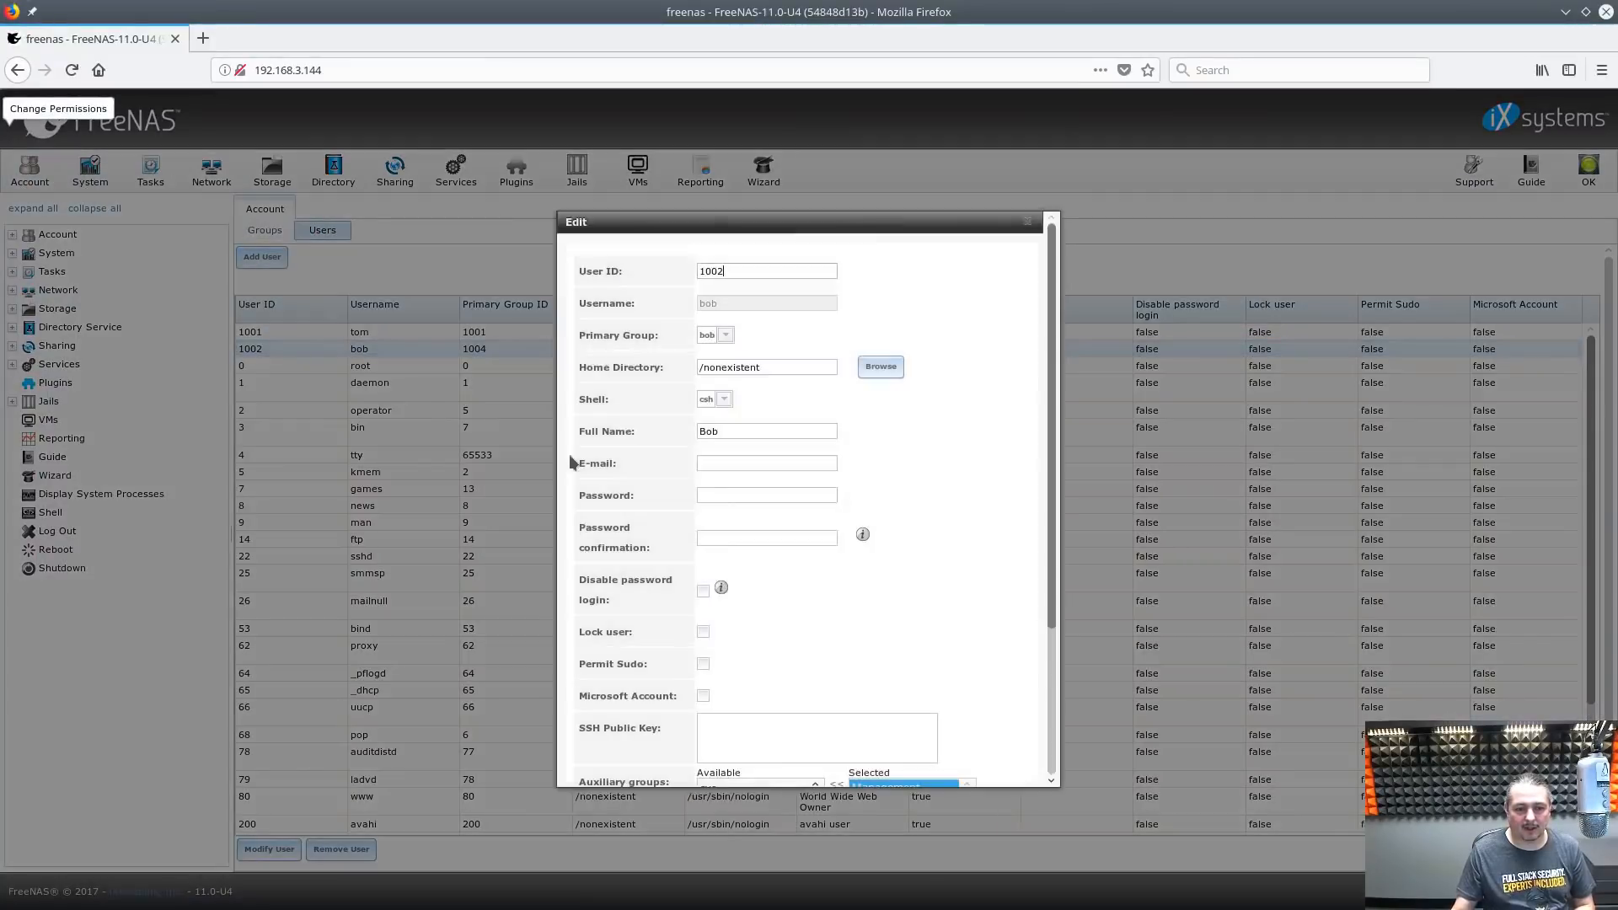
pyautogui.scroll(-5, 926, 581)
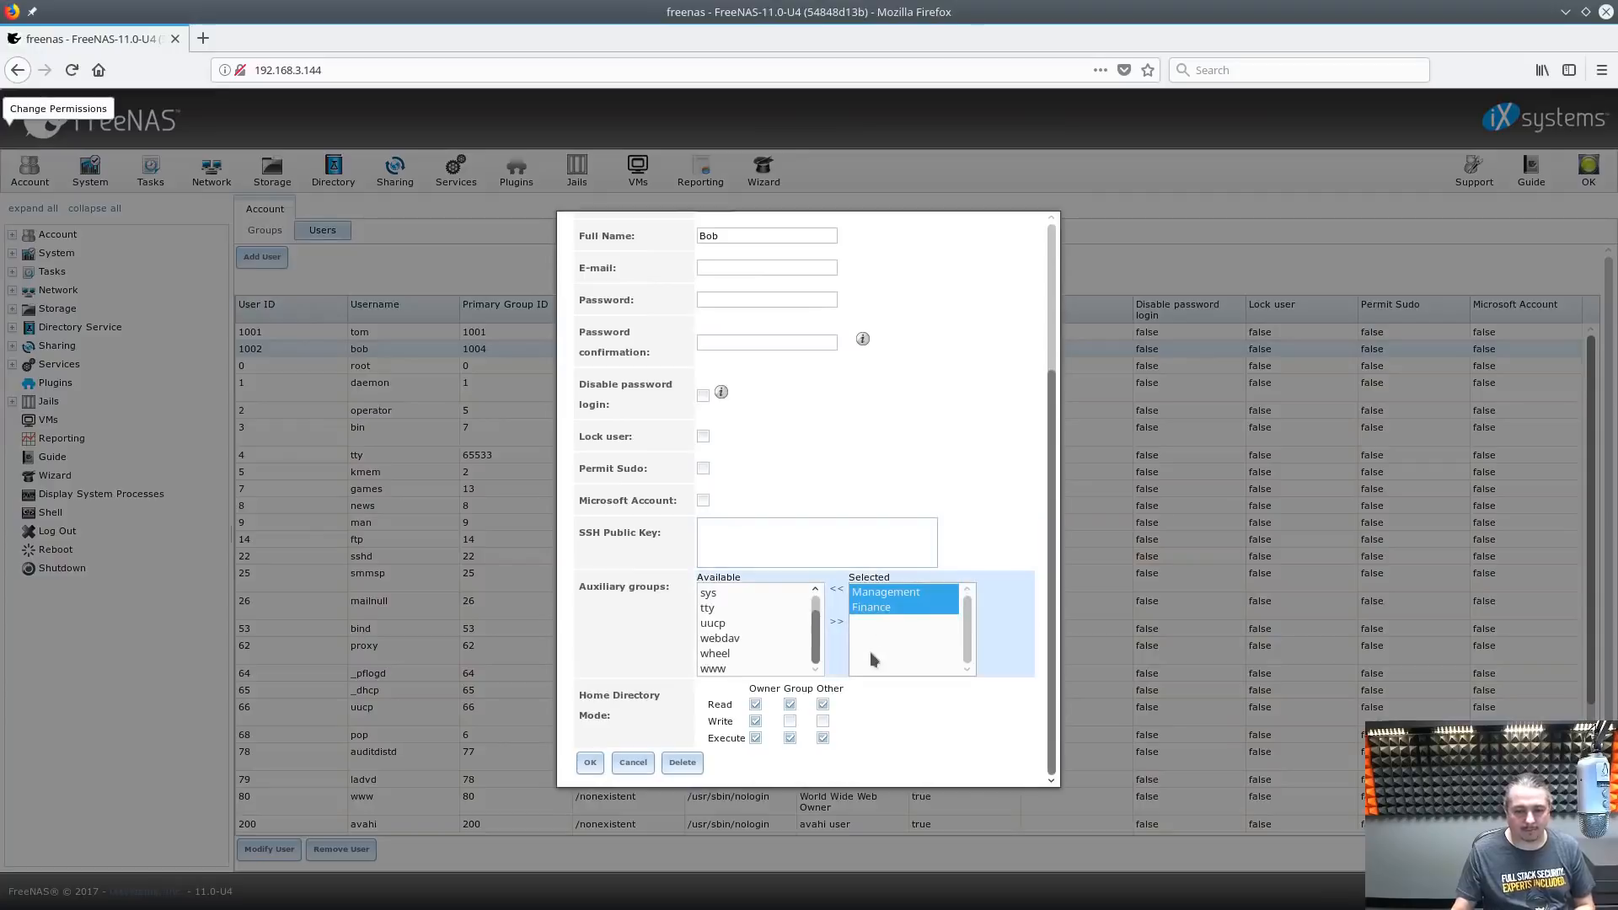
pyautogui.scroll(5, 932, 486)
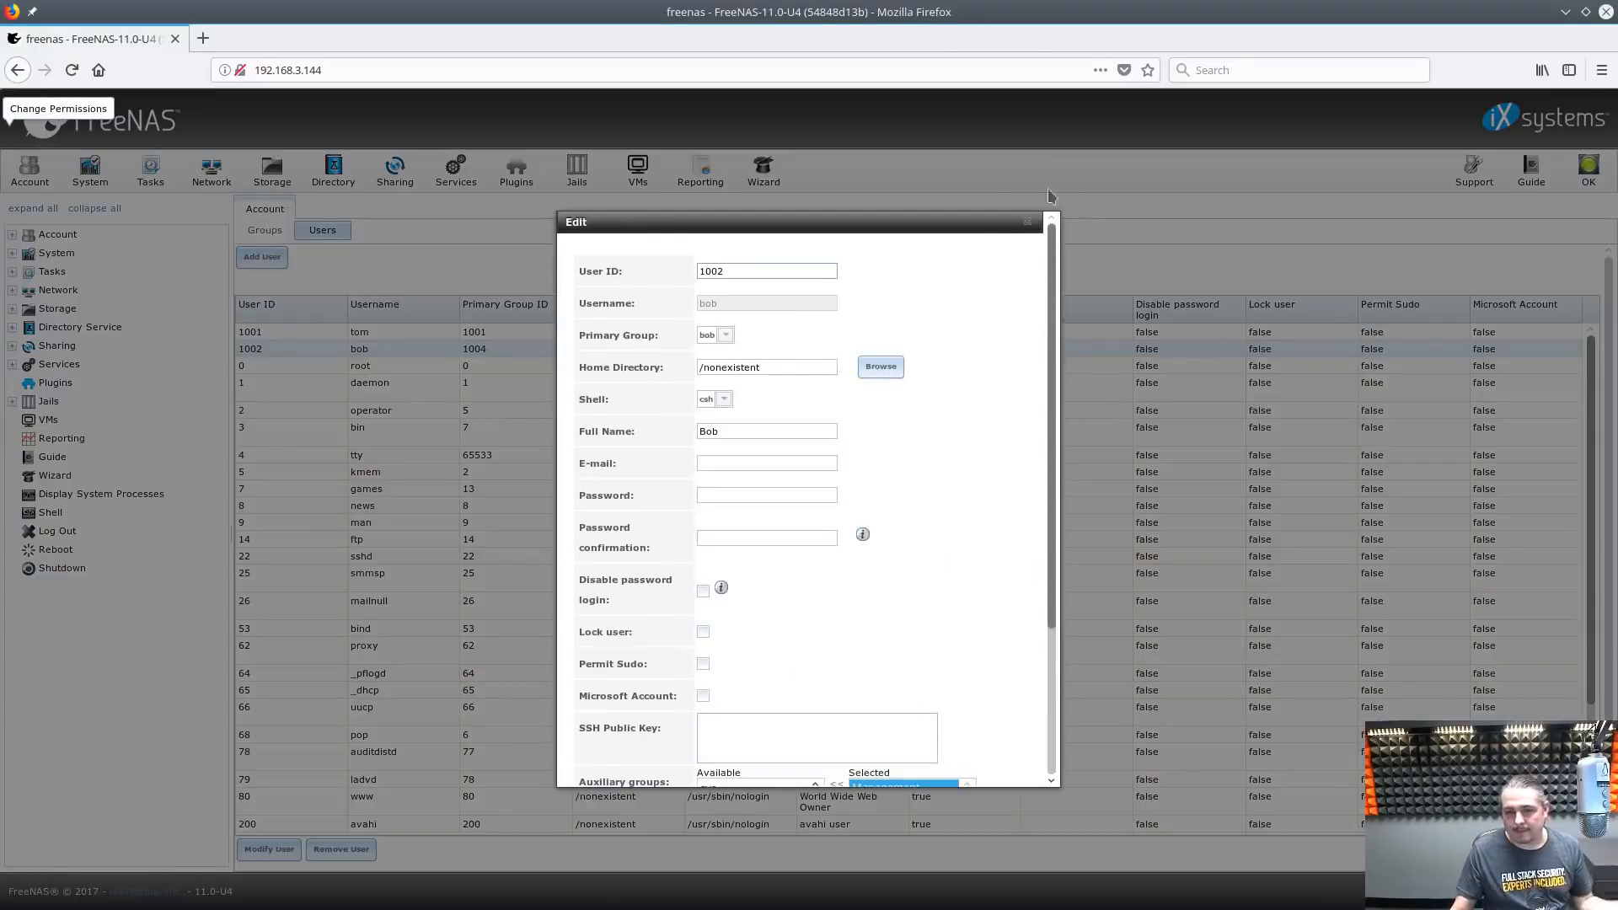
pyautogui.click(1027, 221)
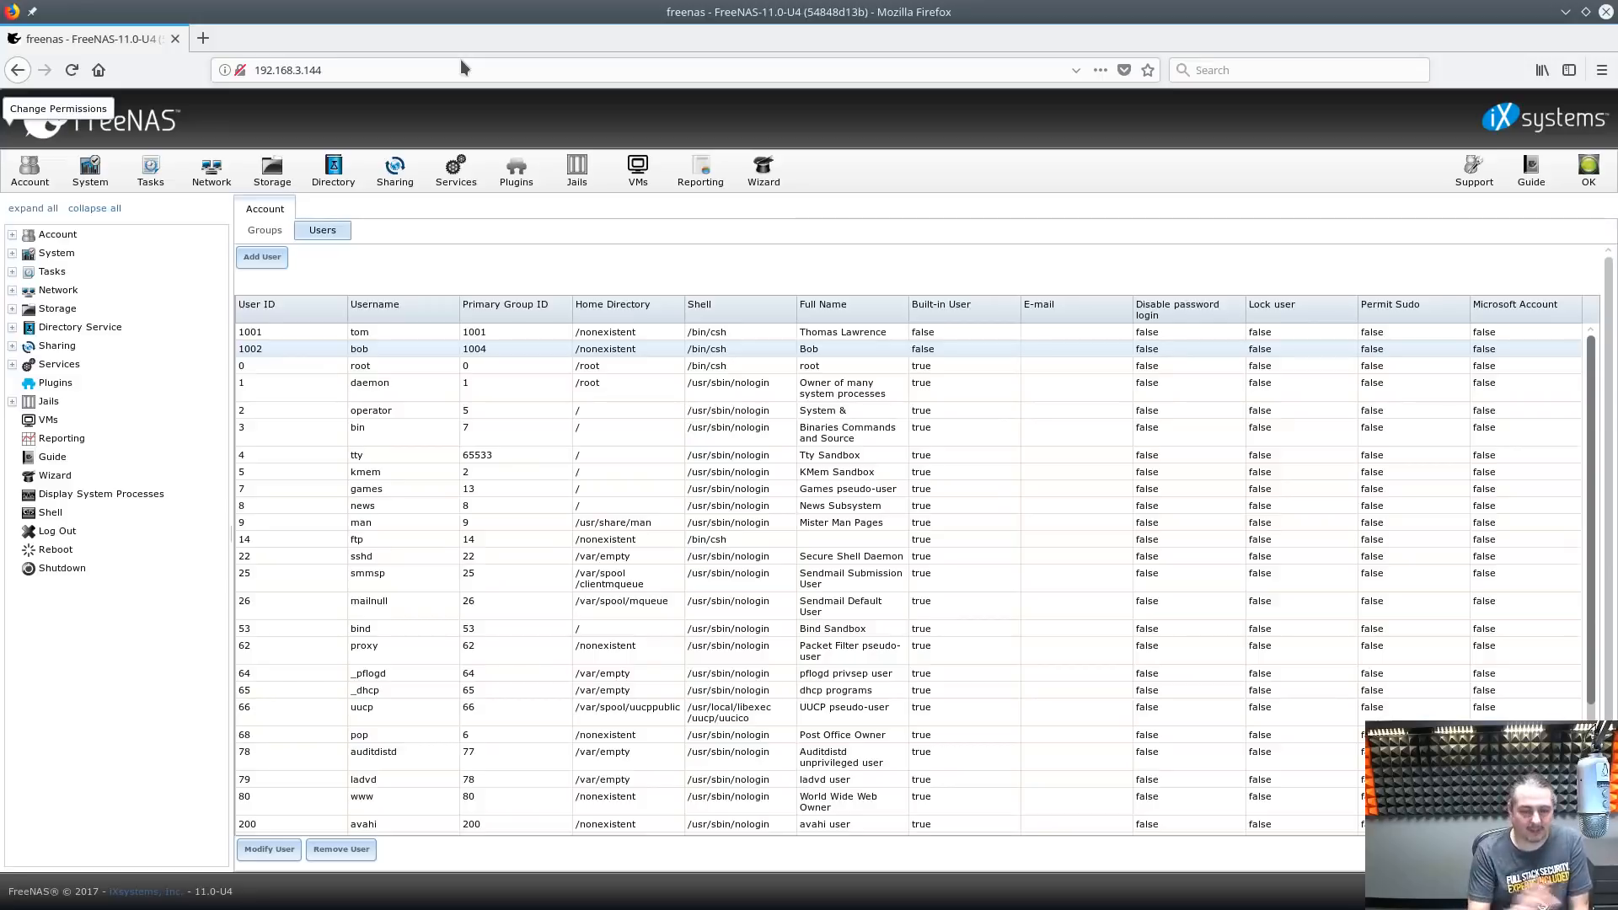
pyautogui.doubleClick(594, 8)
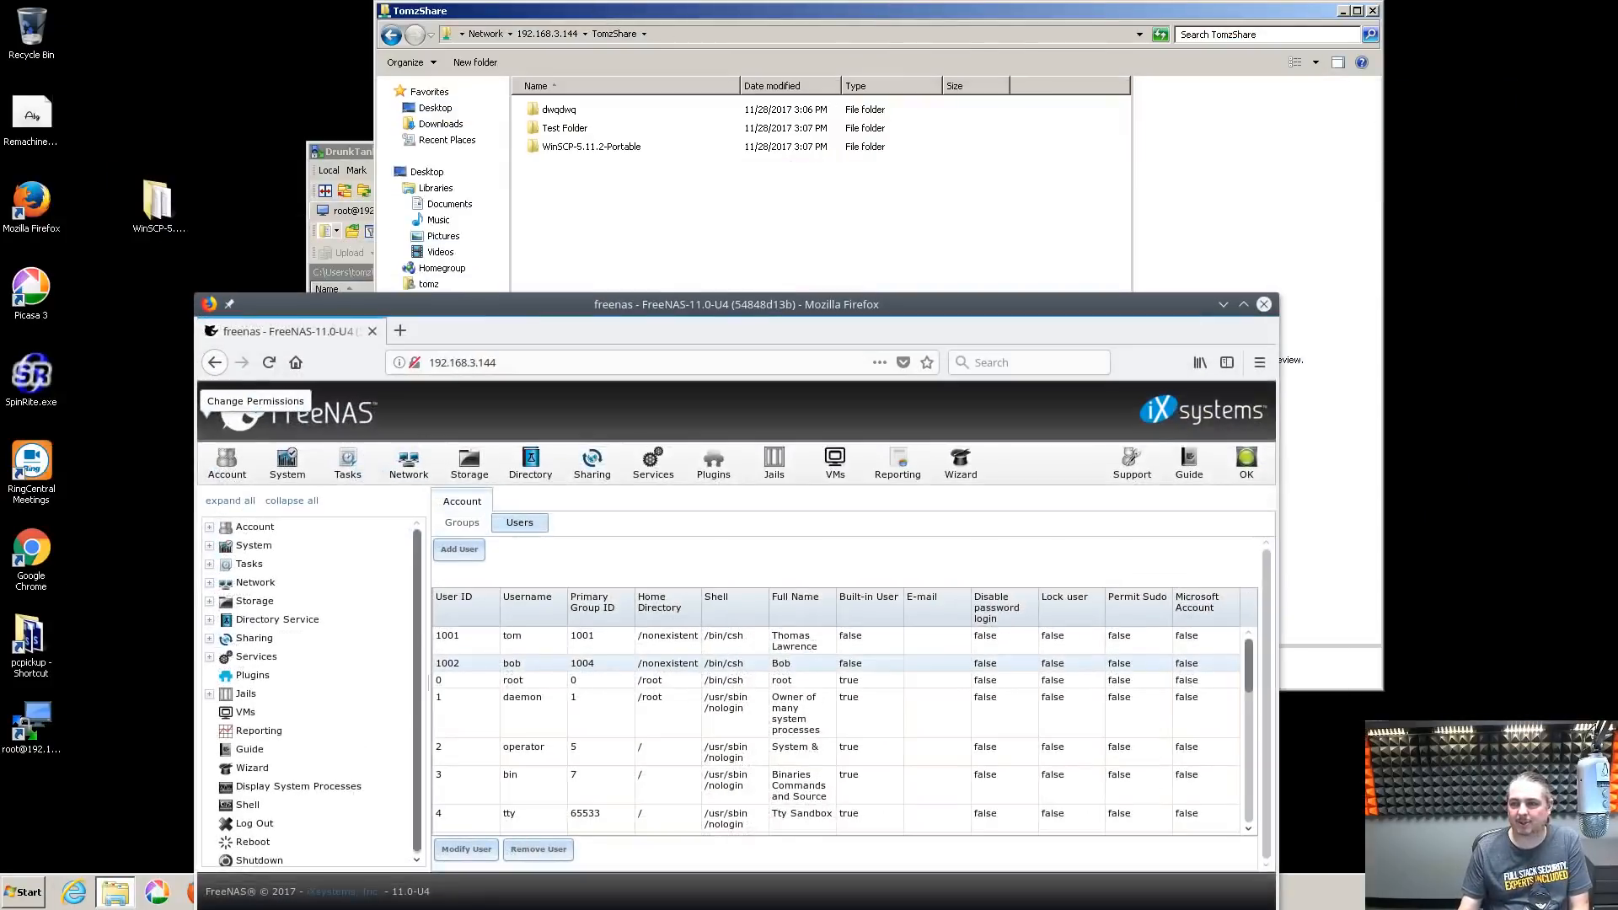